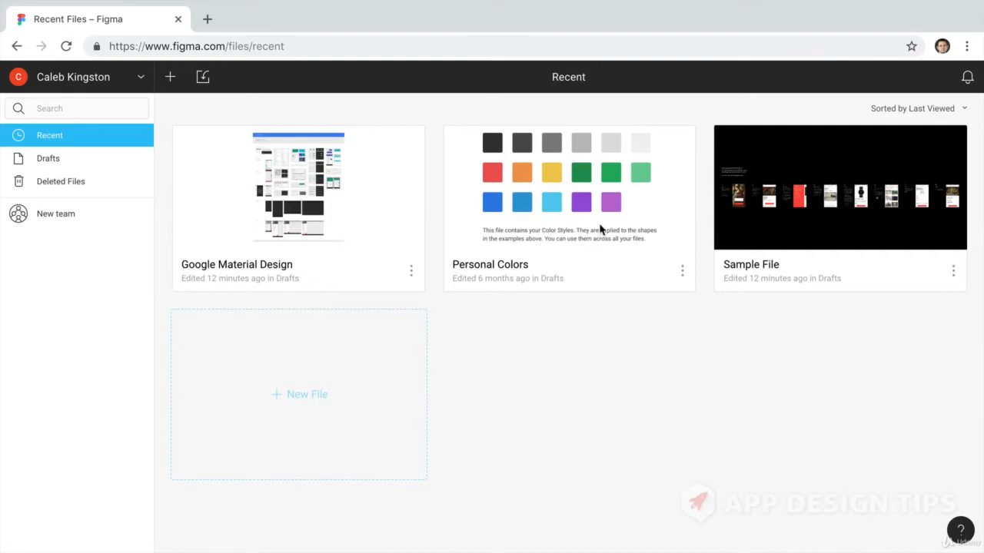
Step: Look through the options available for the Personal Colors file and for the account
{"action": "left_click", "coordinate": [682, 271]}
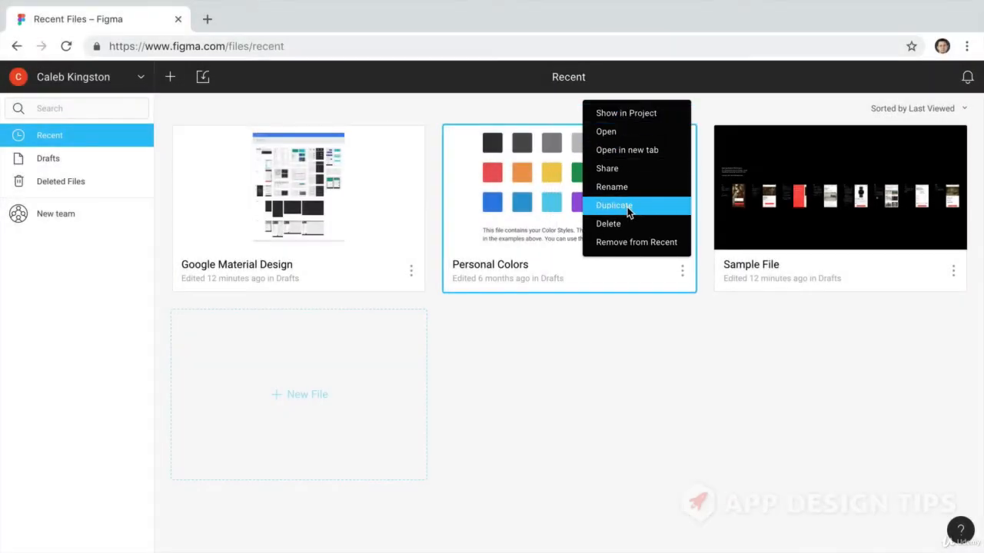
{"action": "left_click", "coordinate": [615, 336]}
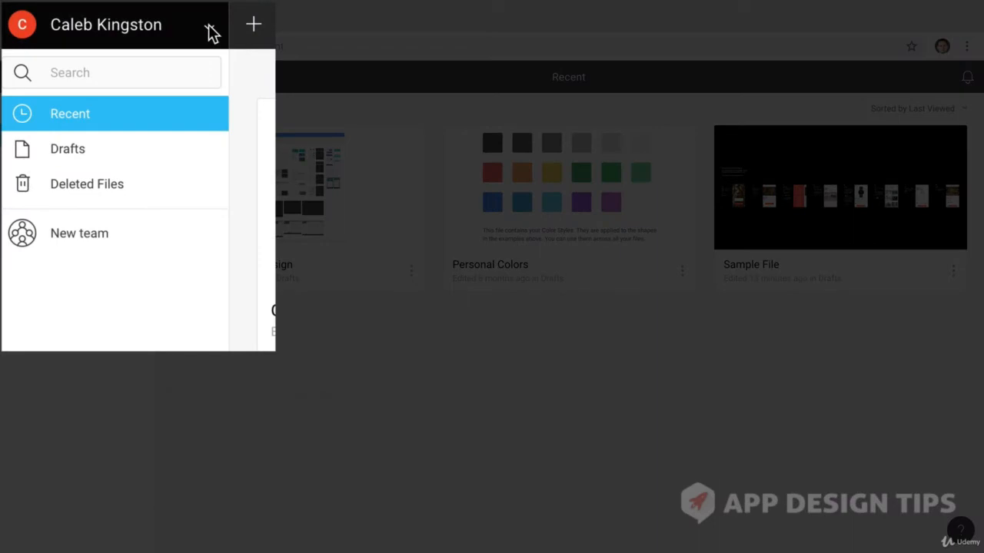
{"action": "left_click", "coordinate": [140, 77]}
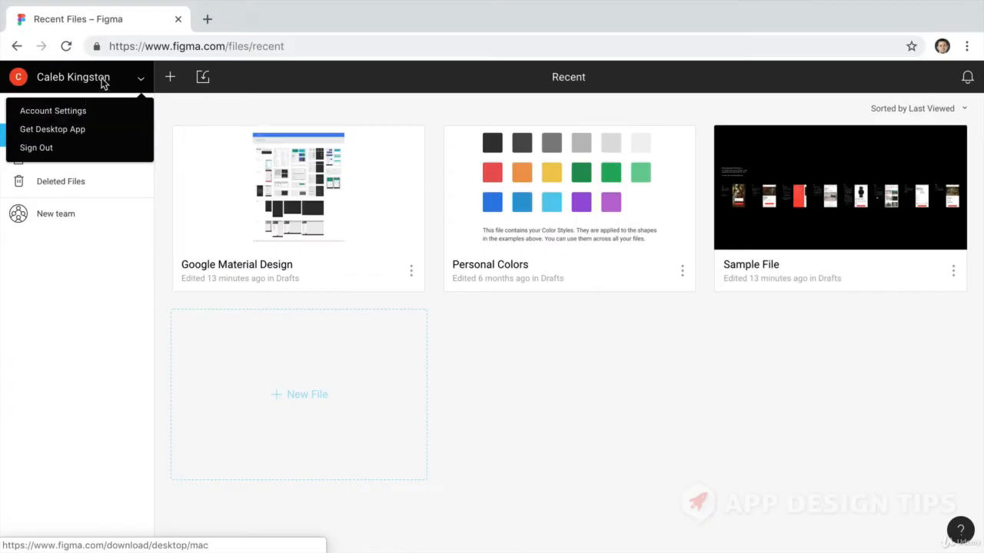
{"action": "left_click", "coordinate": [100, 82]}
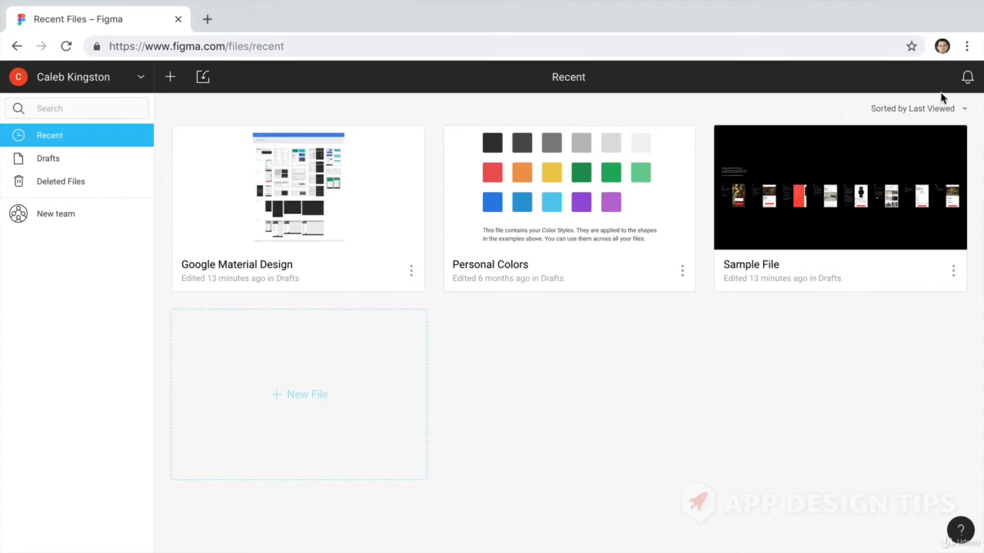
Step: Check the notifications and open the help resources in the file browser
{"action": "left_click", "coordinate": [967, 79]}
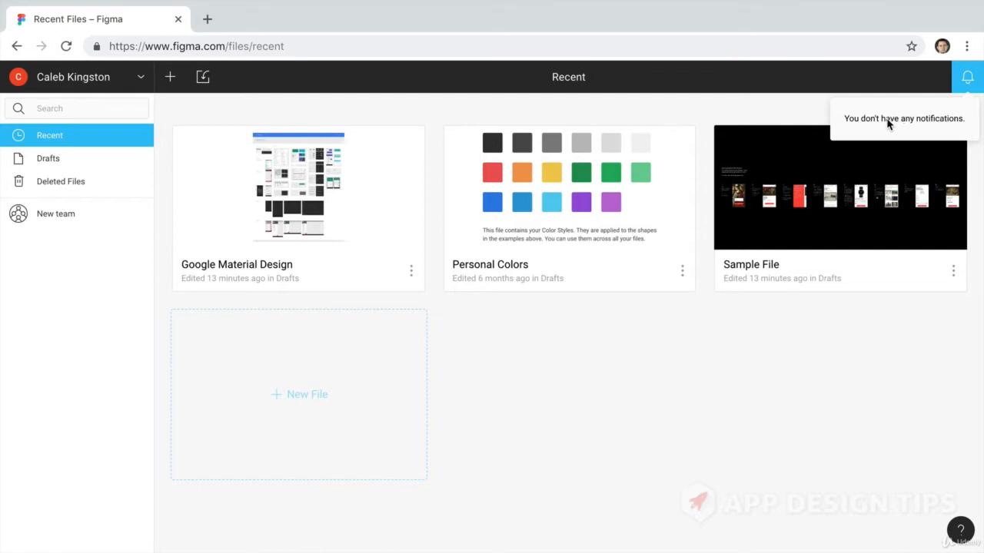
{"action": "left_click", "coordinate": [785, 370]}
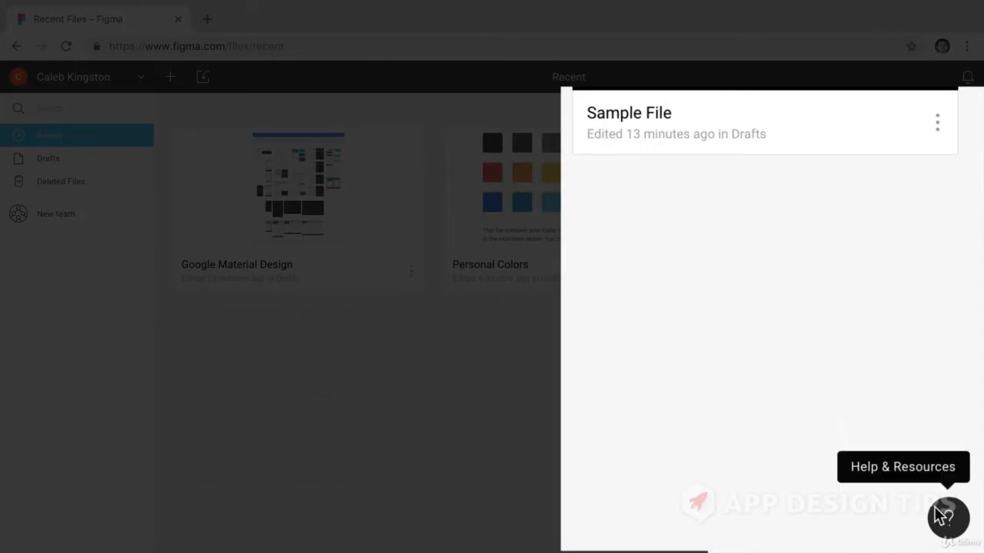
{"action": "left_click", "coordinate": [960, 530]}
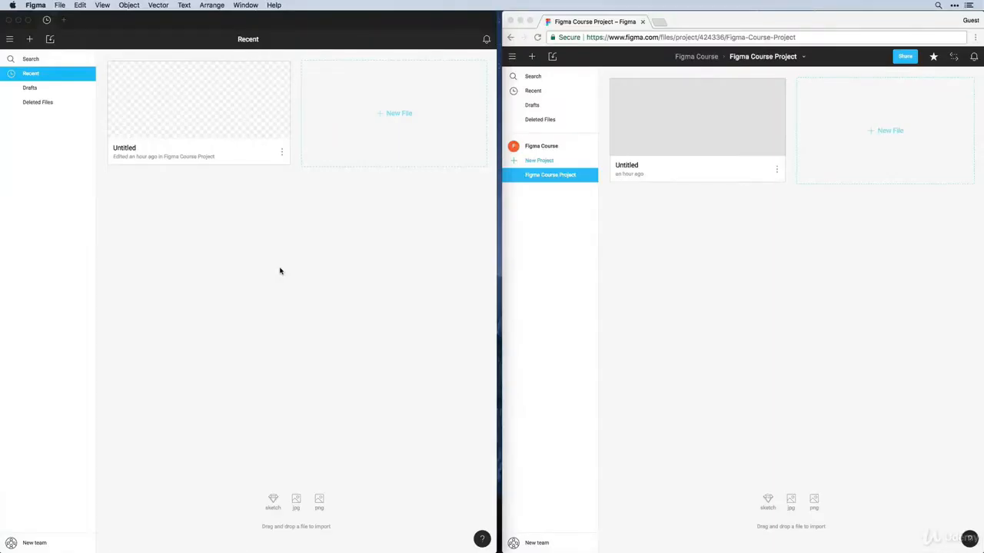
{"action": "left_click", "coordinate": [682, 276]}
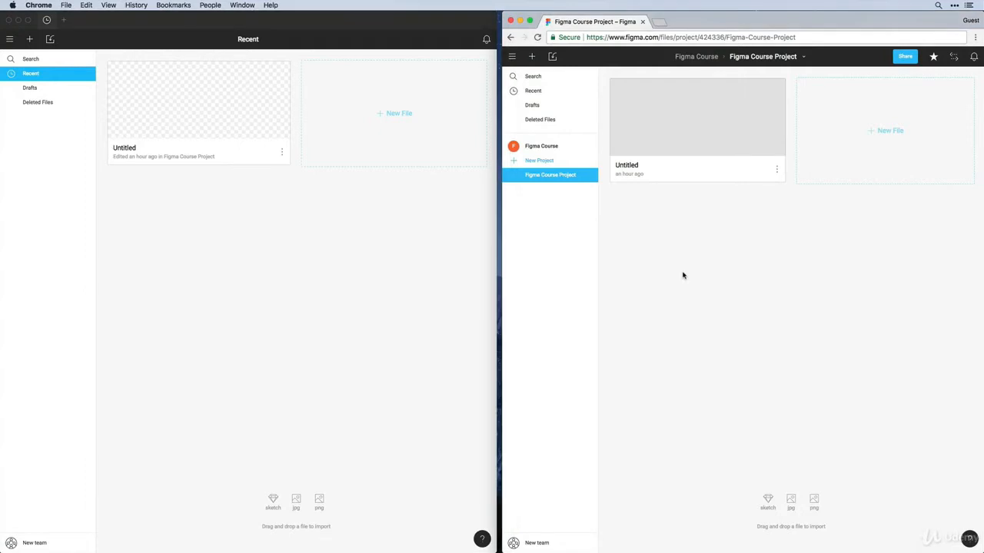
{"action": "left_click", "coordinate": [417, 260]}
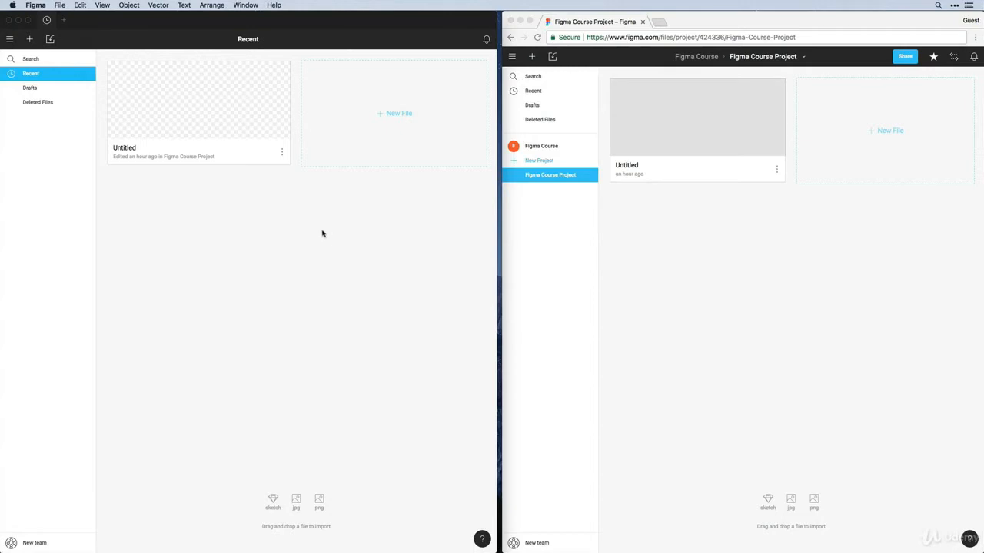
{"action": "key", "text": "super+Tab"}
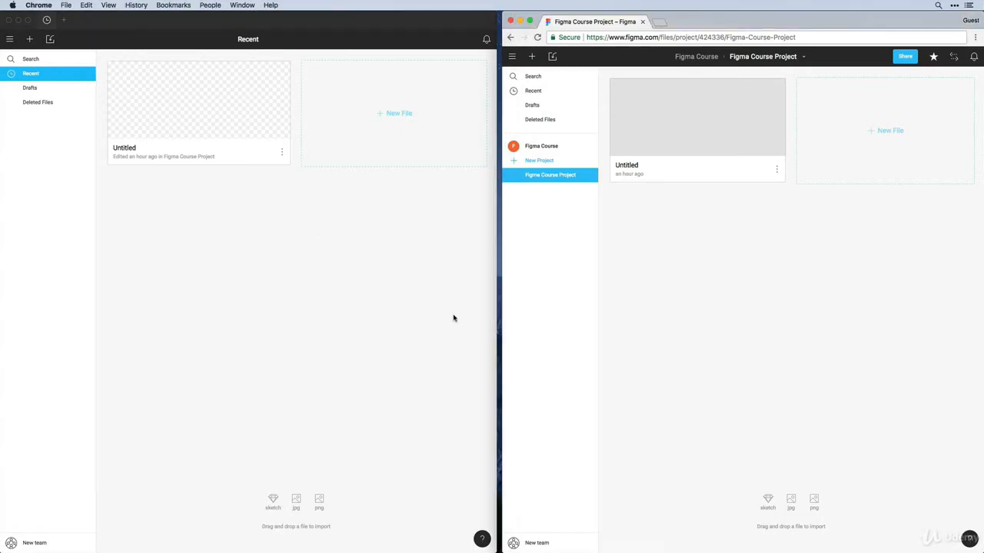
Step: Open the Untitled file in both the Figma desktop app and the browser version in Chrome
{"action": "left_click", "coordinate": [219, 116]}
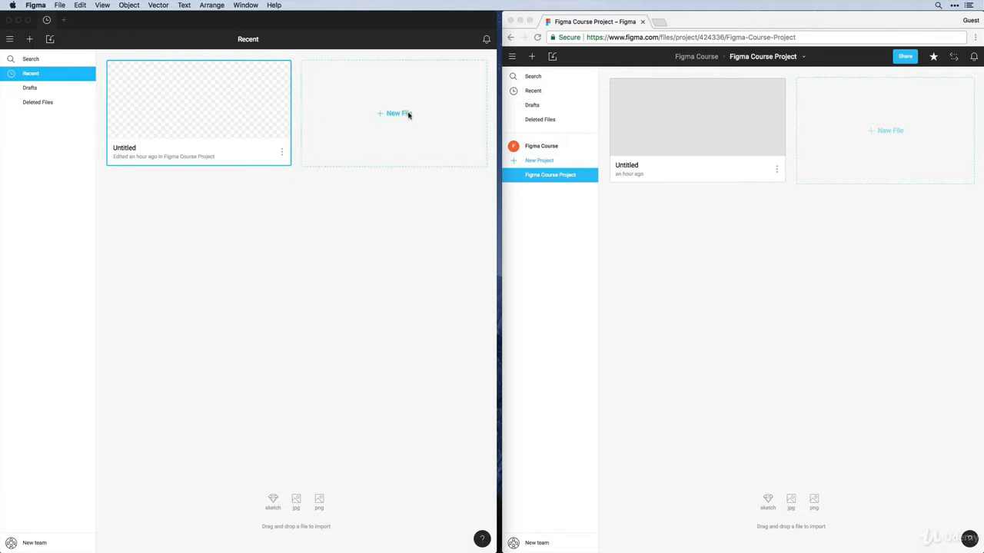
{"action": "double_click", "coordinate": [198, 123]}
{"action": "left_click", "coordinate": [683, 138]}
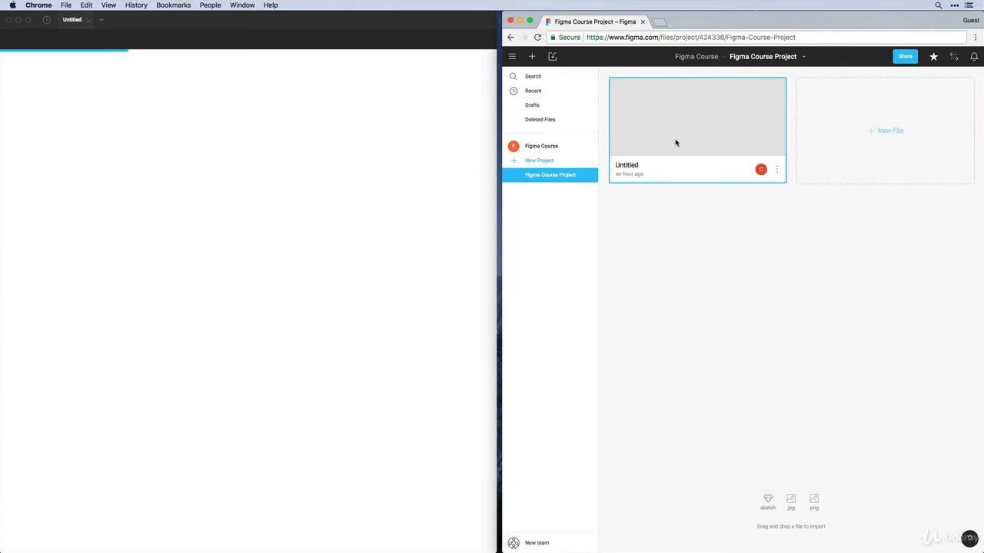
{"action": "double_click", "coordinate": [676, 142]}
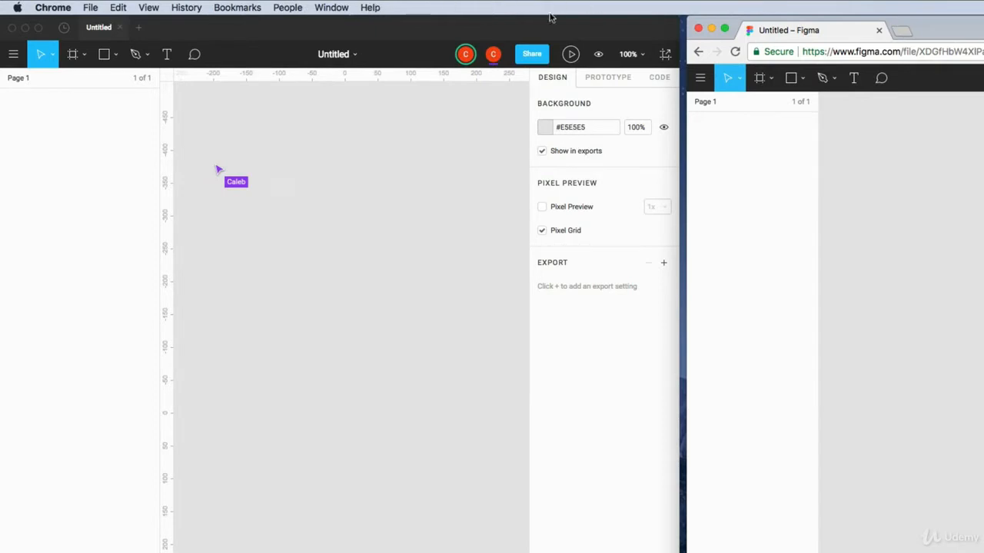
Step: Compare the commands in the desktop app with those in the browser version, including its File and Edit groups
{"action": "left_click", "coordinate": [343, 175]}
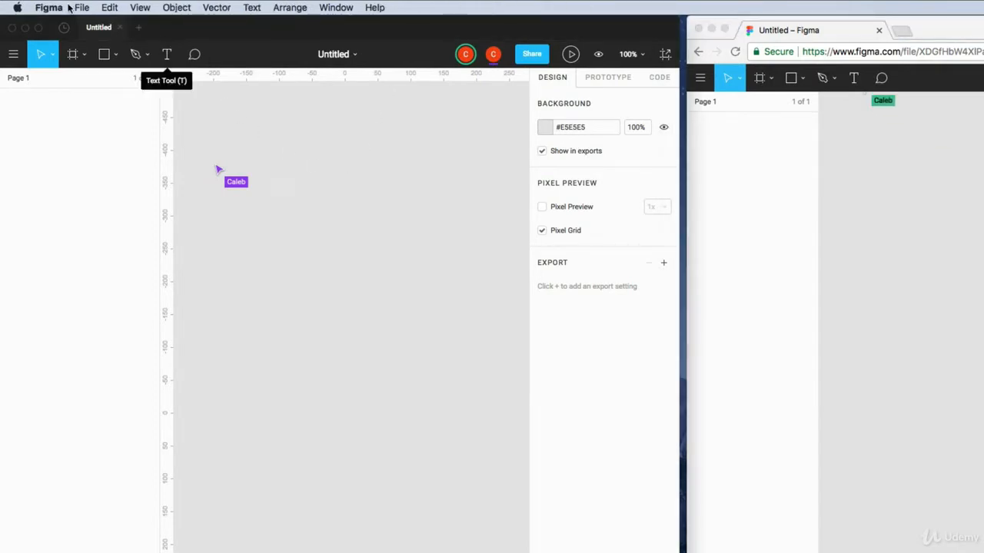
{"action": "left_click", "coordinate": [180, 9]}
{"action": "left_click", "coordinate": [180, 10]}
{"action": "left_click", "coordinate": [217, 8]}
{"action": "left_click", "coordinate": [241, 7]}
{"action": "left_click", "coordinate": [241, 7]}
{"action": "left_click", "coordinate": [240, 7]}
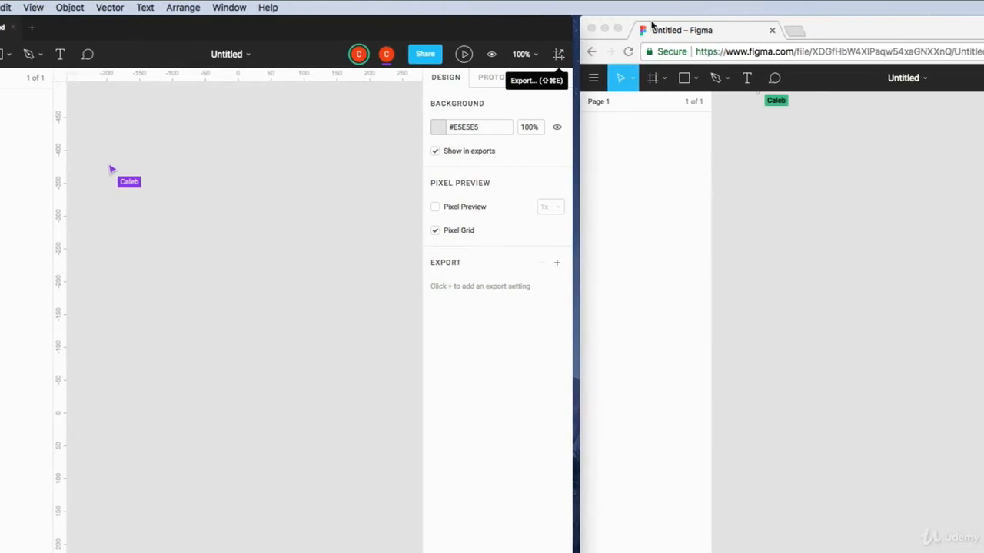
{"action": "left_click", "coordinate": [842, 28]}
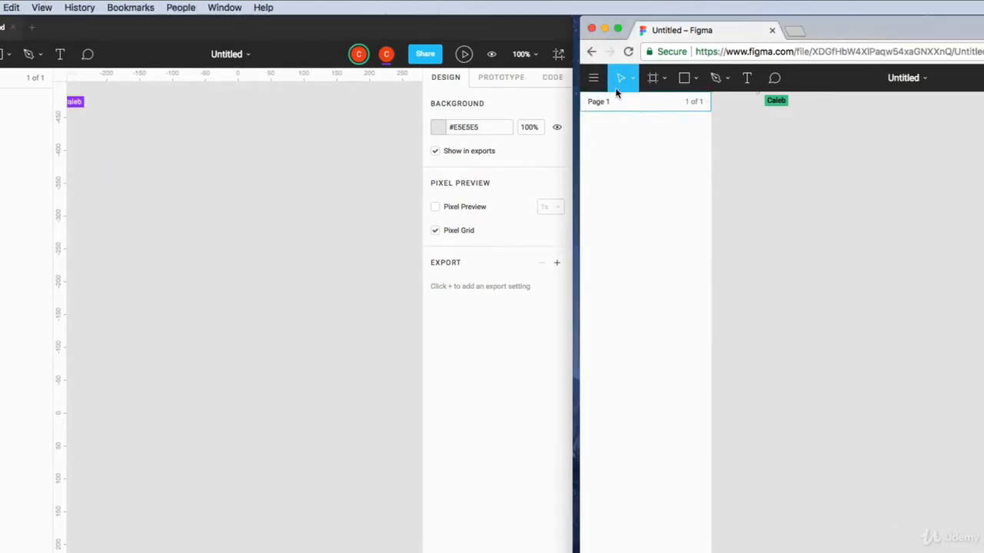
{"action": "left_click", "coordinate": [594, 78]}
{"action": "mouse_move", "coordinate": [608, 167]}
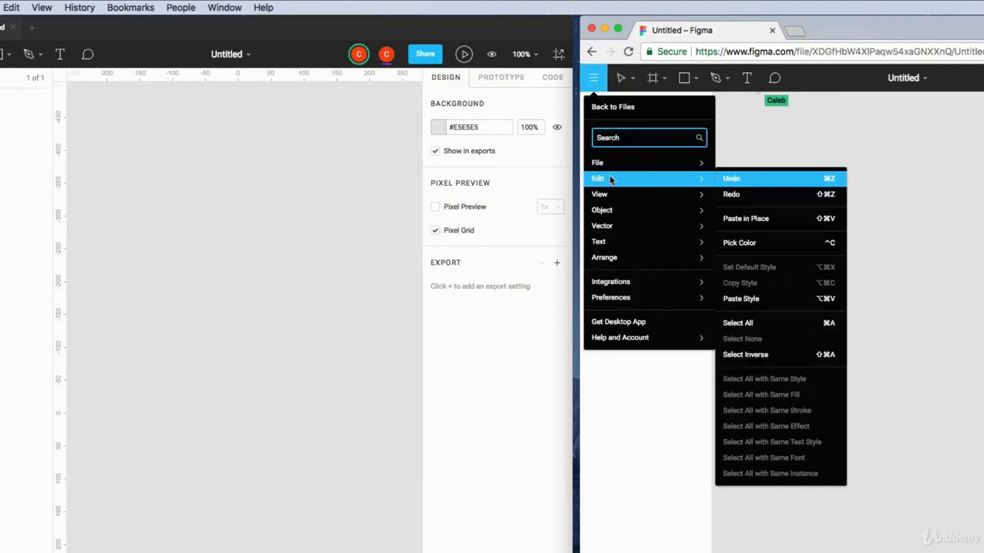
{"action": "mouse_move", "coordinate": [613, 225]}
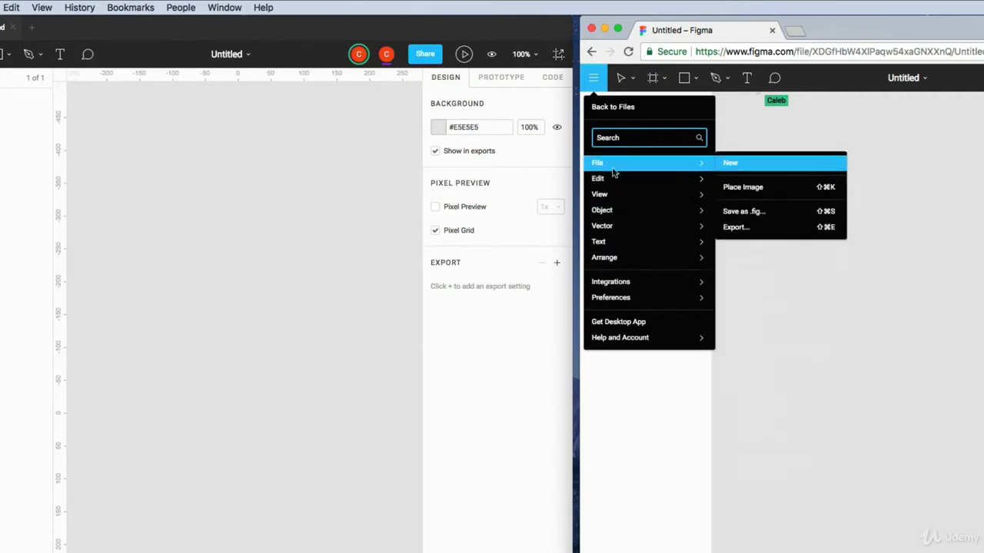
Step: Switch back to the desktop app and review its File and Edit commands
{"action": "left_click", "coordinate": [190, 117]}
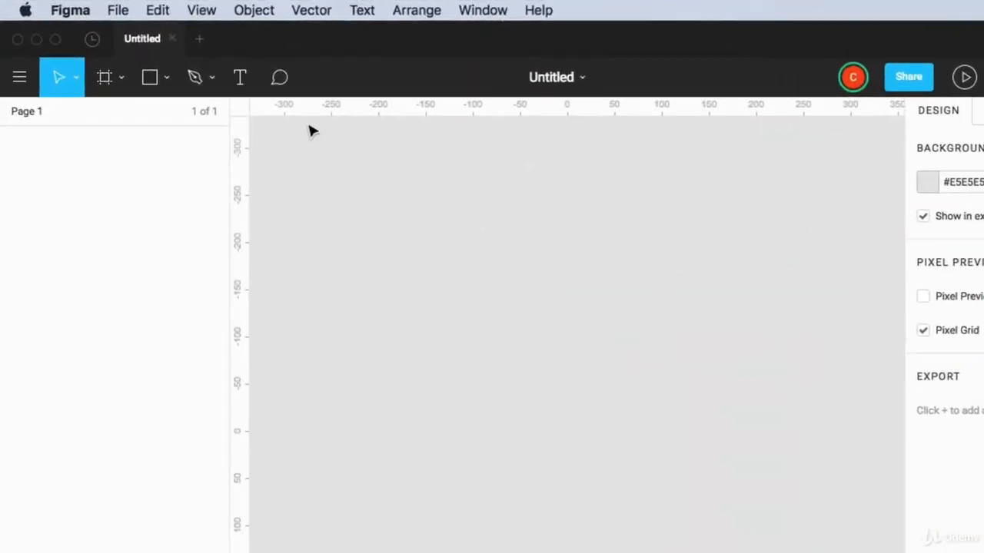
{"action": "left_click", "coordinate": [116, 12]}
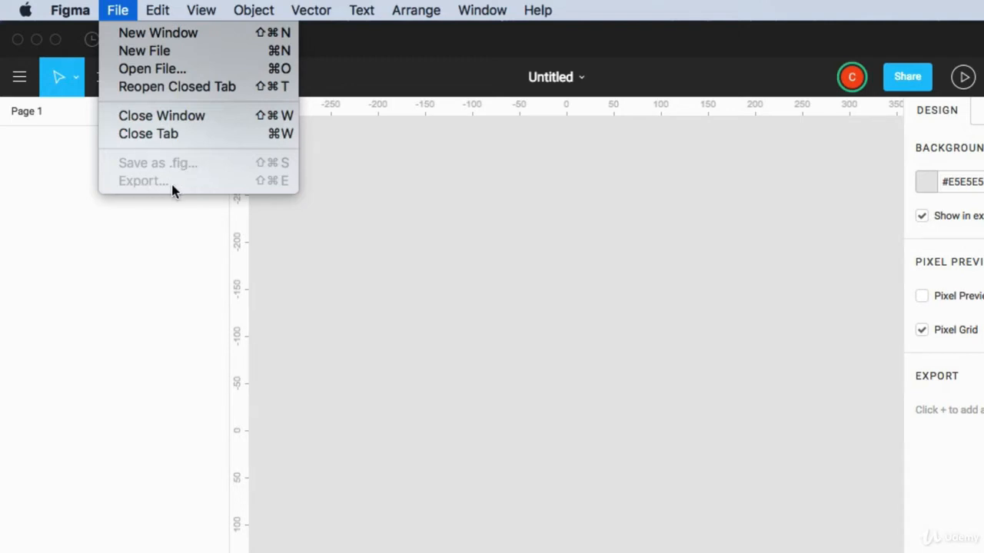
{"action": "mouse_move", "coordinate": [159, 9]}
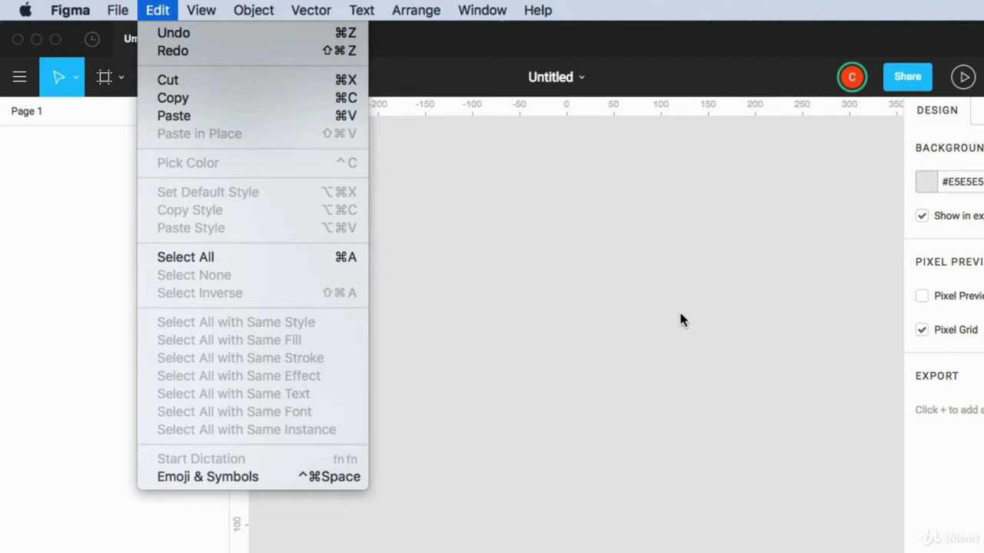
{"action": "left_click", "coordinate": [159, 10]}
Step: Draw a rectangle about 247 × 196 on the canvas and fill it with the near-black colour #0D0101
{"action": "left_click", "coordinate": [152, 77]}
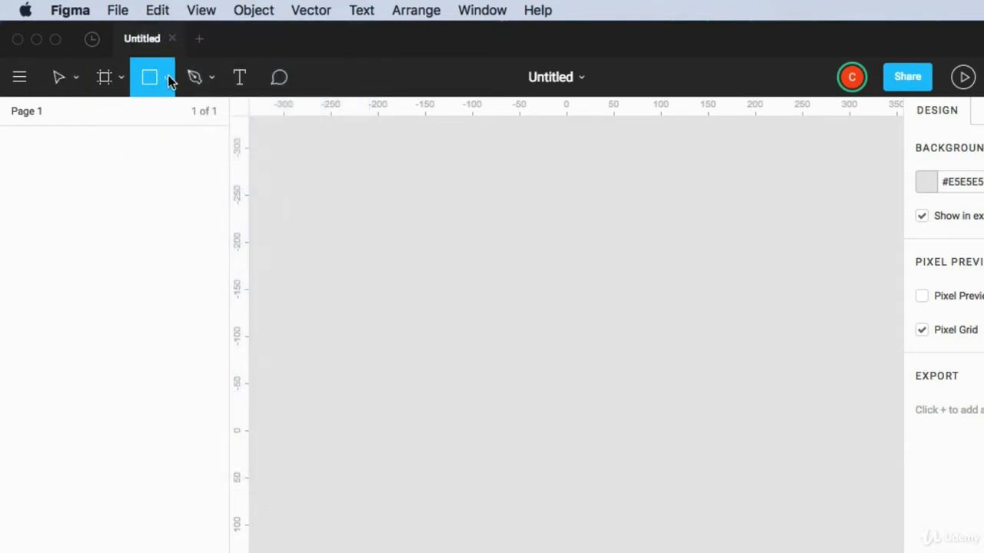
{"action": "mouse_move", "coordinate": [414, 240]}
{"action": "left_mouse_down"}
{"action": "mouse_move", "coordinate": [441, 270]}
{"action": "mouse_move", "coordinate": [613, 384]}
{"action": "mouse_move", "coordinate": [648, 424]}
{"action": "left_mouse_up"}
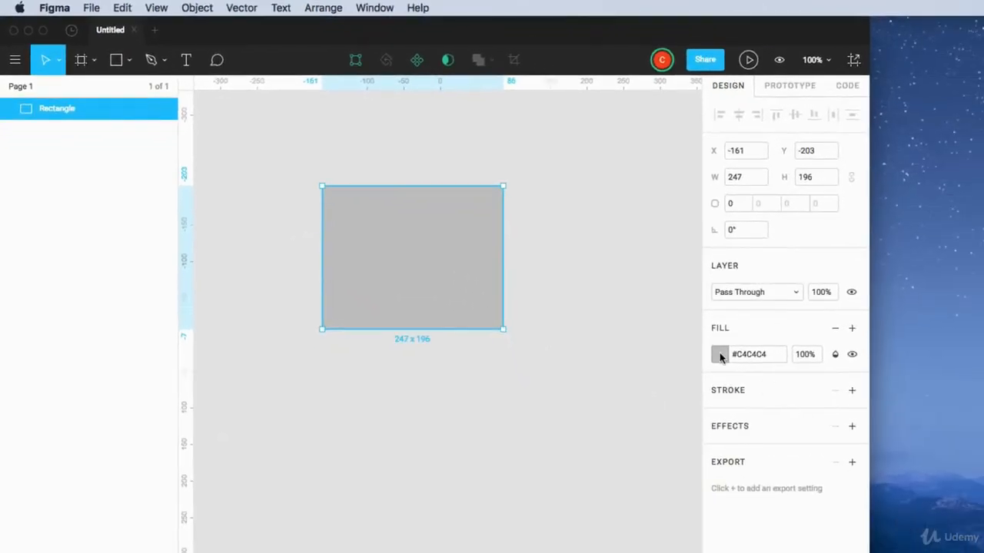
{"action": "left_click", "coordinate": [719, 355]}
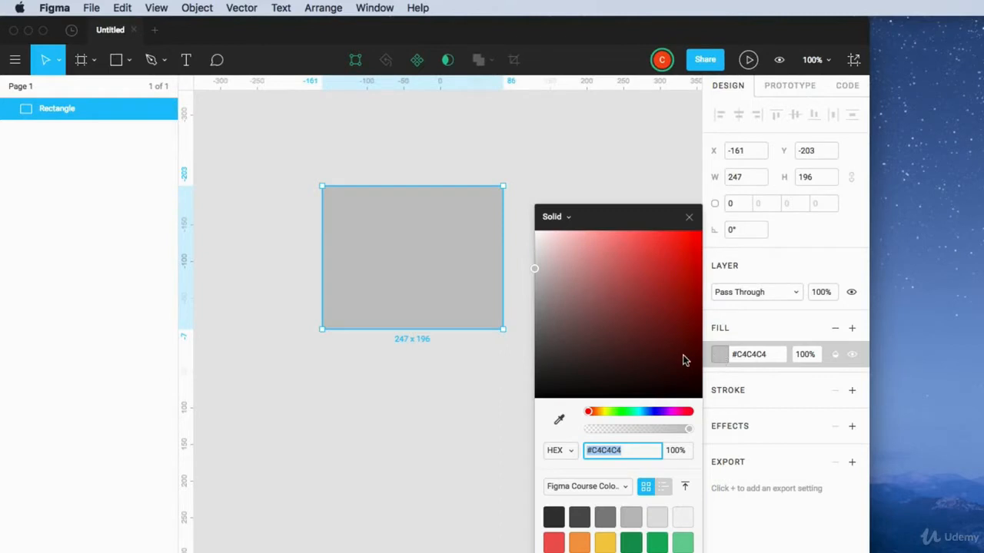
{"action": "left_click_drag", "start_coordinate": [671, 362], "coordinate": [699, 395]}
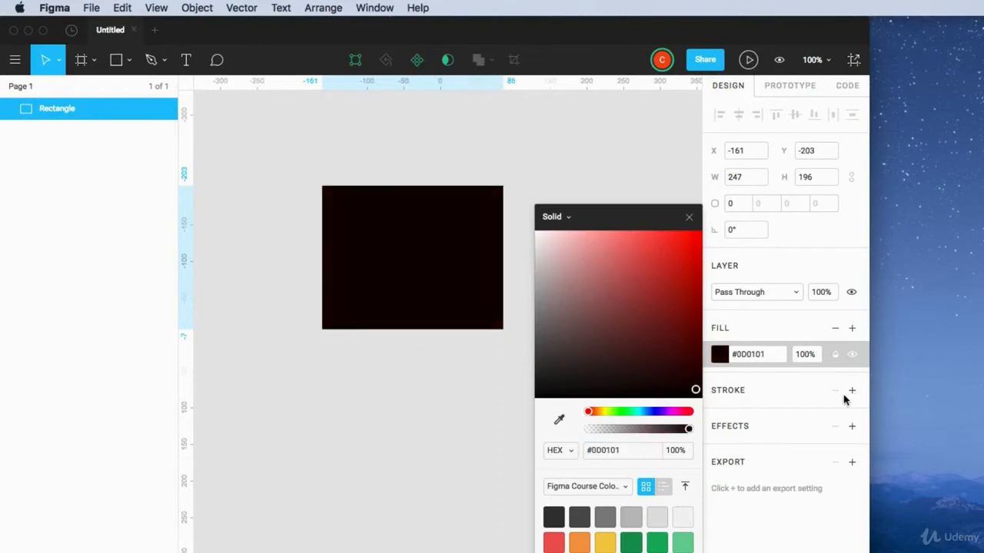
Step: Add a purple stroke in #9B51E0 to the rectangle and set its weight to 10
{"action": "left_click", "coordinate": [850, 390]}
{"action": "left_click", "coordinate": [720, 416]}
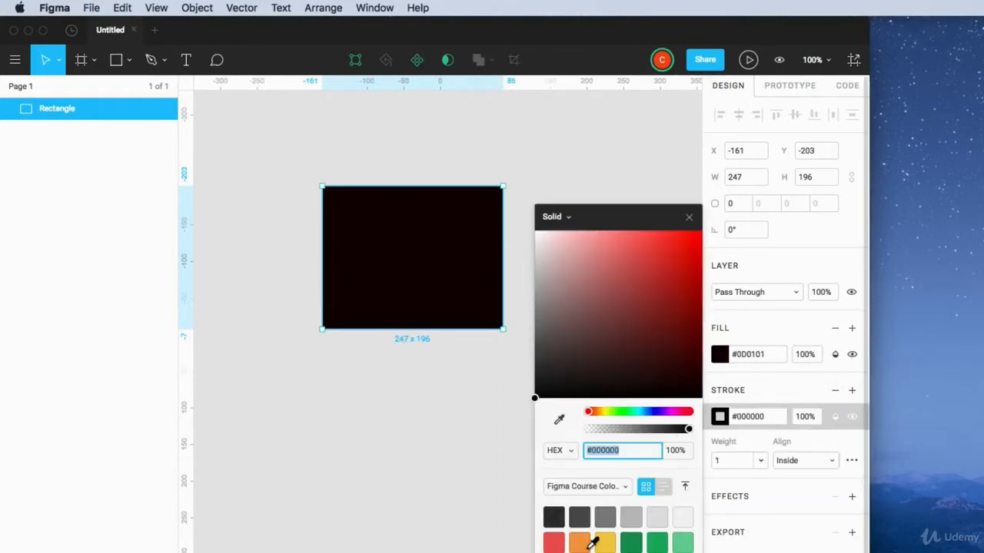
{"action": "left_click", "coordinate": [631, 496]}
{"action": "left_click", "coordinate": [730, 463]}
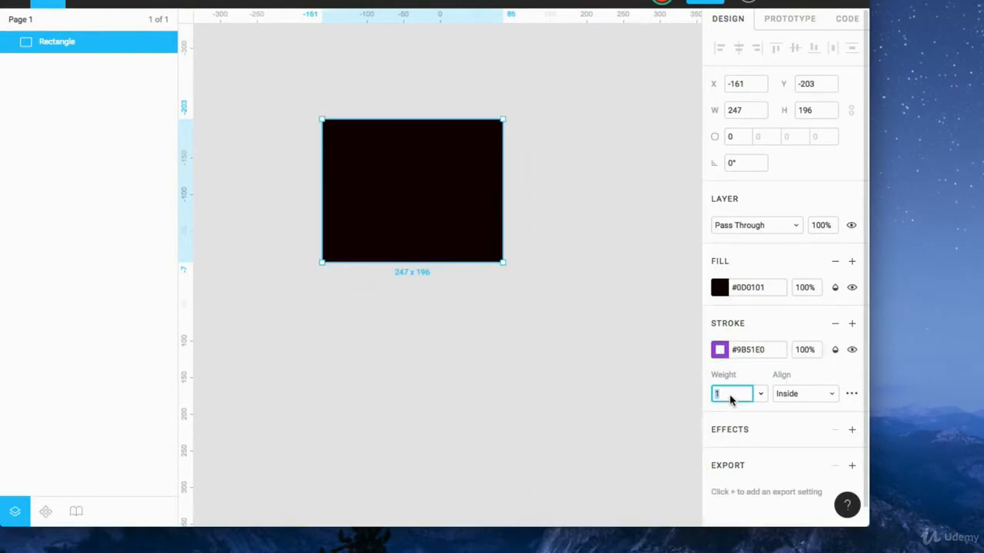
{"action": "type", "text": "10"}
{"action": "key", "text": "Return"}
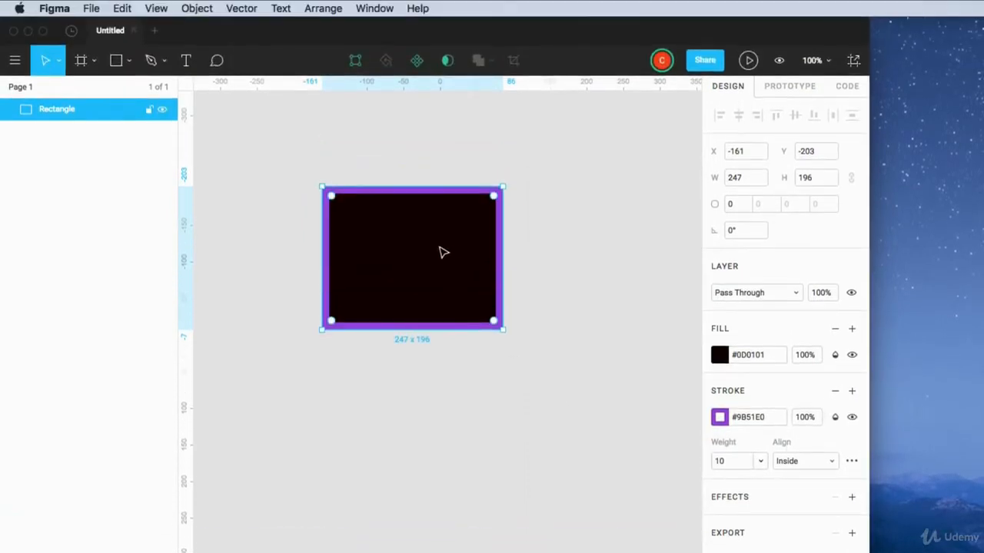
Step: Move the rectangle to about X -149, Y -186 and set its style as the default style
{"action": "mouse_move", "coordinate": [400, 261]}
{"action": "left_mouse_down"}
{"action": "mouse_move", "coordinate": [415, 262]}
{"action": "mouse_move", "coordinate": [401, 268]}
{"action": "left_mouse_up"}
{"action": "left_click", "coordinate": [124, 8]}
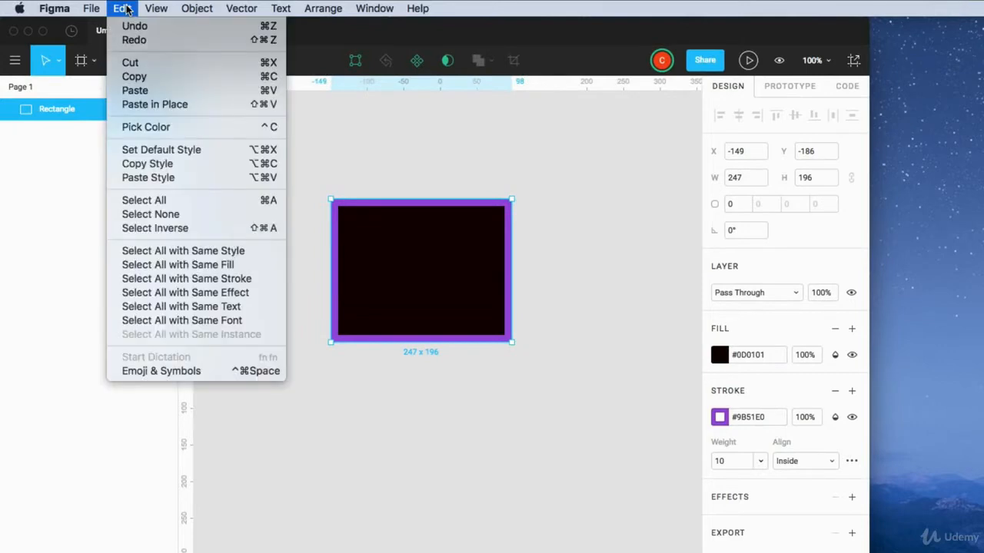
{"action": "left_click", "coordinate": [161, 150]}
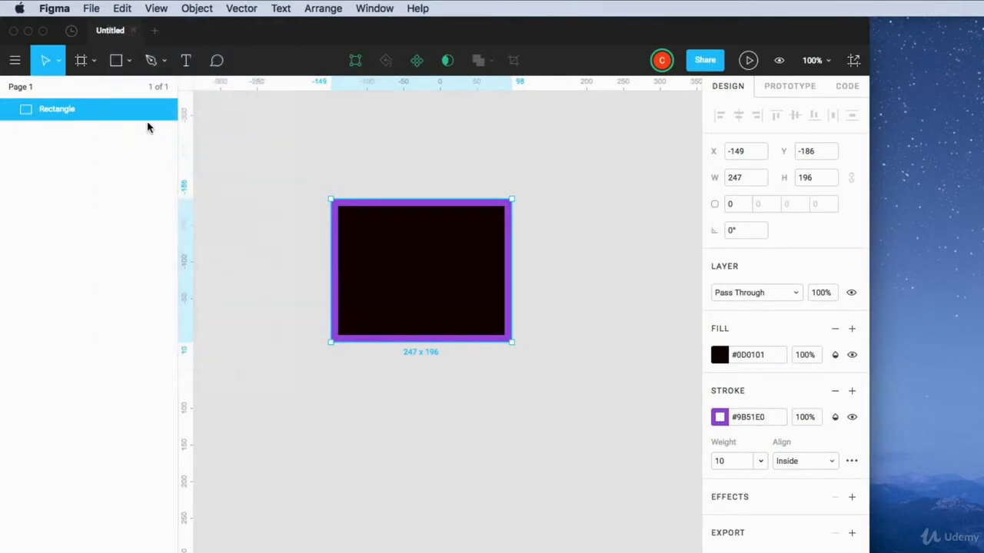
Step: Draw a rectangle about 209 × 164 below the first one and another beside it to try the default style
{"action": "left_click", "coordinate": [117, 67]}
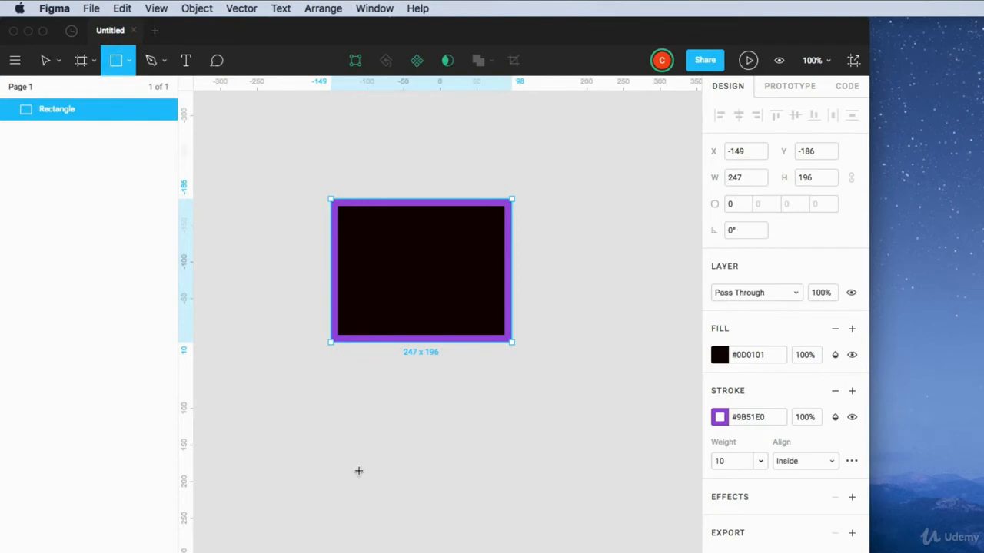
{"action": "mouse_move", "coordinate": [358, 443]}
{"action": "left_mouse_down"}
{"action": "mouse_move", "coordinate": [469, 538]}
{"action": "mouse_move", "coordinate": [512, 547]}
{"action": "left_mouse_up"}
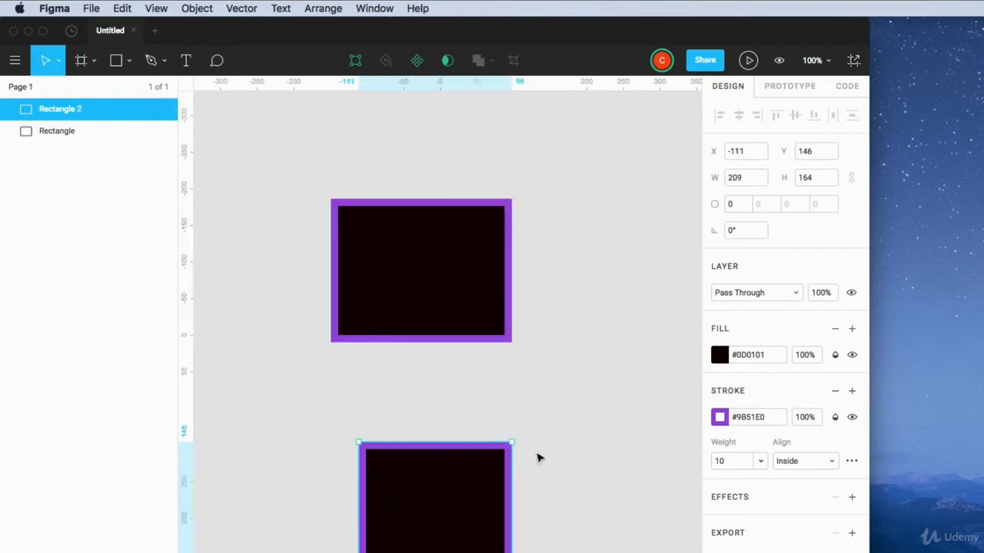
{"action": "key", "text": "r"}
{"action": "mouse_move", "coordinate": [540, 288]}
{"action": "left_mouse_down"}
{"action": "mouse_move", "coordinate": [613, 409]}
{"action": "mouse_move", "coordinate": [656, 435]}
{"action": "left_mouse_up"}
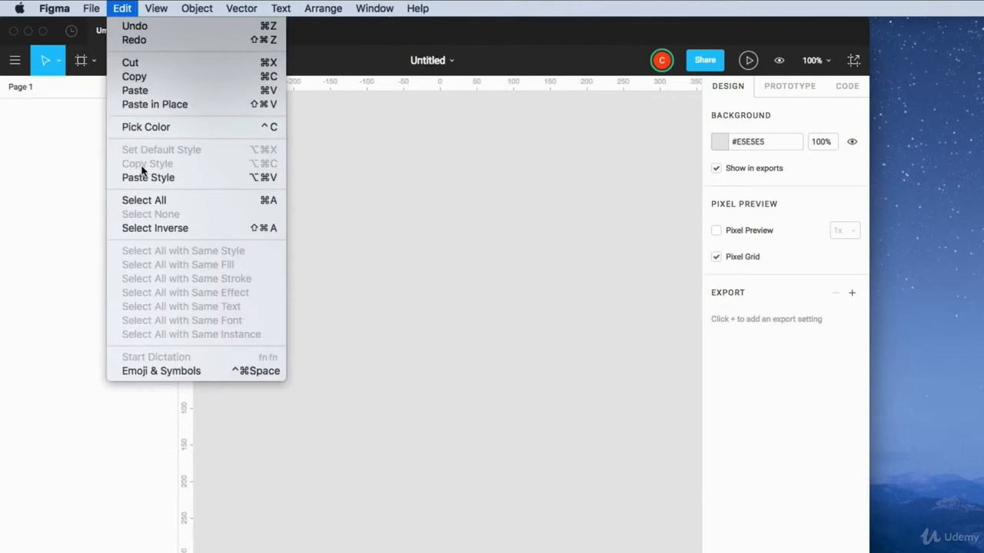
Step: Draw a rectangle about 150 × 174 and a second one about 180 × 182 to its right
{"action": "left_click", "coordinate": [126, 68]}
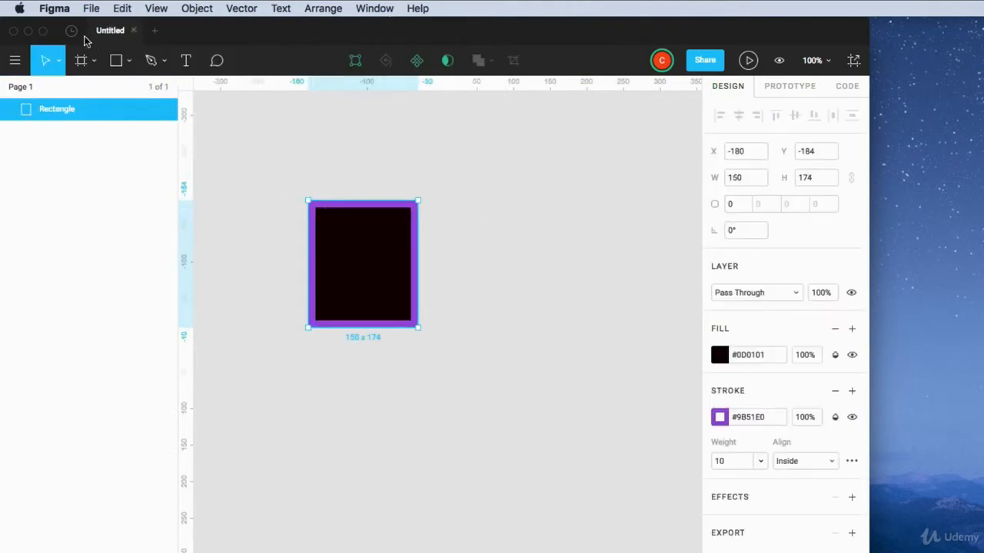
{"action": "left_click", "coordinate": [116, 60]}
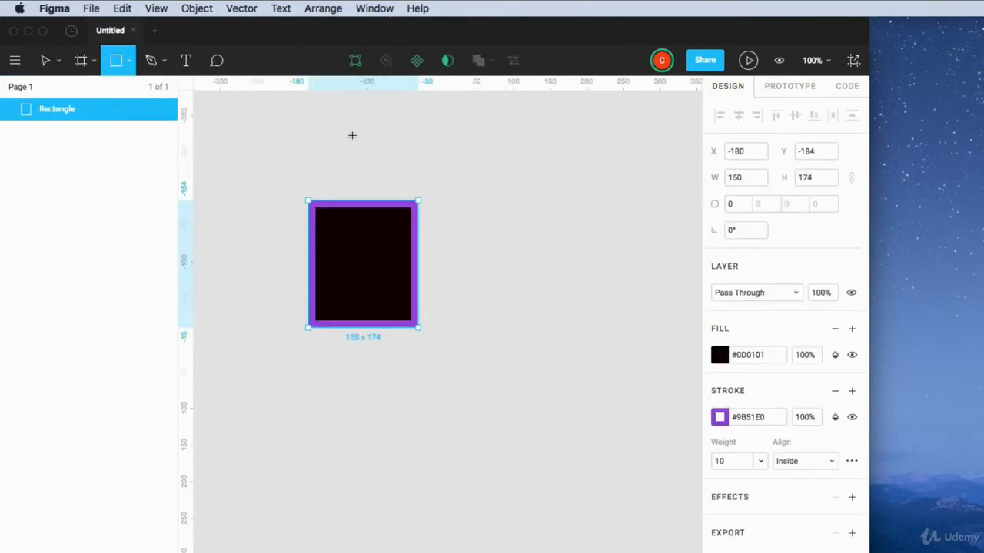
{"action": "left_click_drag", "start_coordinate": [471, 194], "coordinate": [495, 217]}
{"action": "left_click_drag", "start_coordinate": [548, 257], "coordinate": [603, 329]}
Step: Change the left rectangle's fill to white, #FFFFFF
{"action": "left_click", "coordinate": [369, 300]}
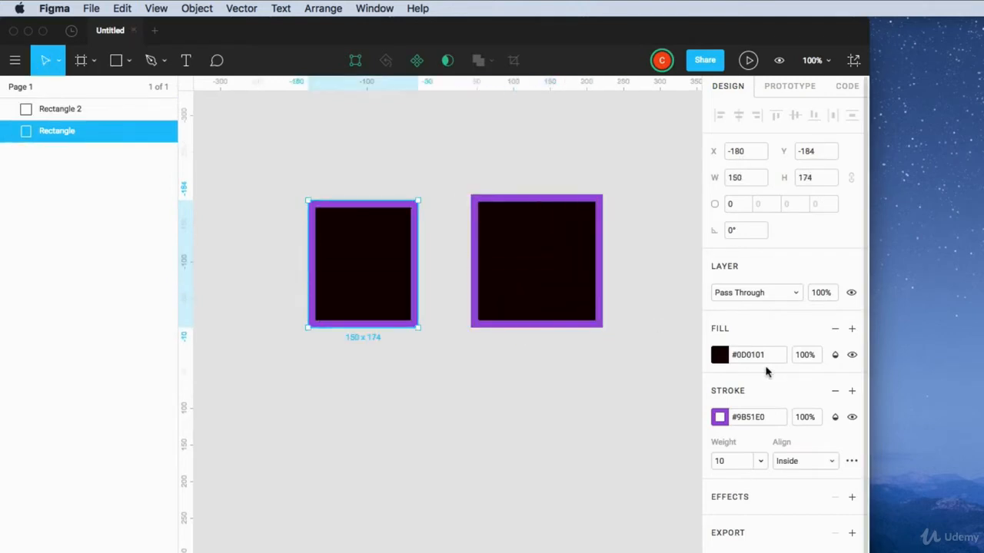
{"action": "left_click", "coordinate": [719, 355]}
{"action": "left_click_drag", "start_coordinate": [541, 293], "coordinate": [527, 209]}
{"action": "left_click", "coordinate": [441, 180]}
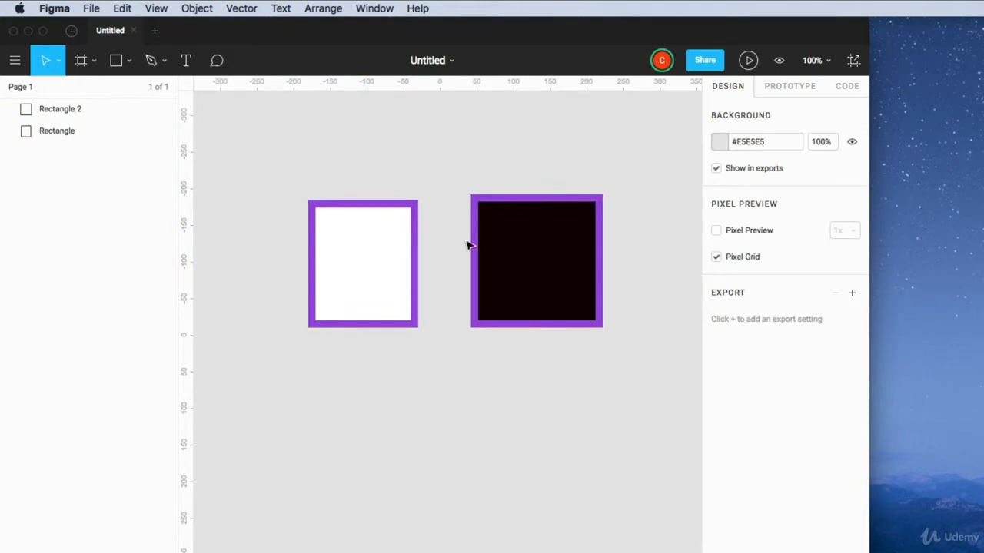
Step: Copy the white-filled rectangle's style and paste it onto the black rectangle on the right
{"action": "left_click", "coordinate": [356, 246]}
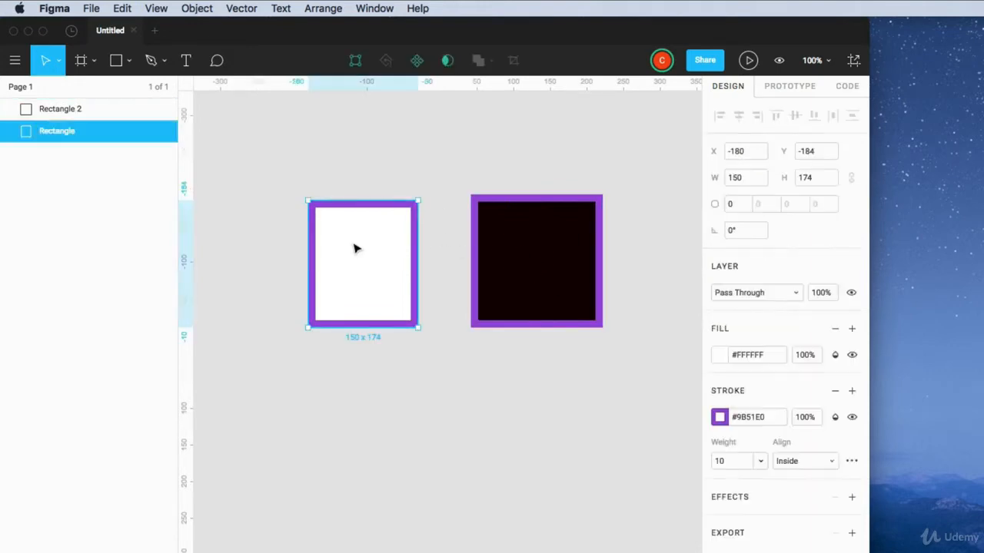
{"action": "left_click", "coordinate": [124, 8]}
{"action": "left_click", "coordinate": [154, 164]}
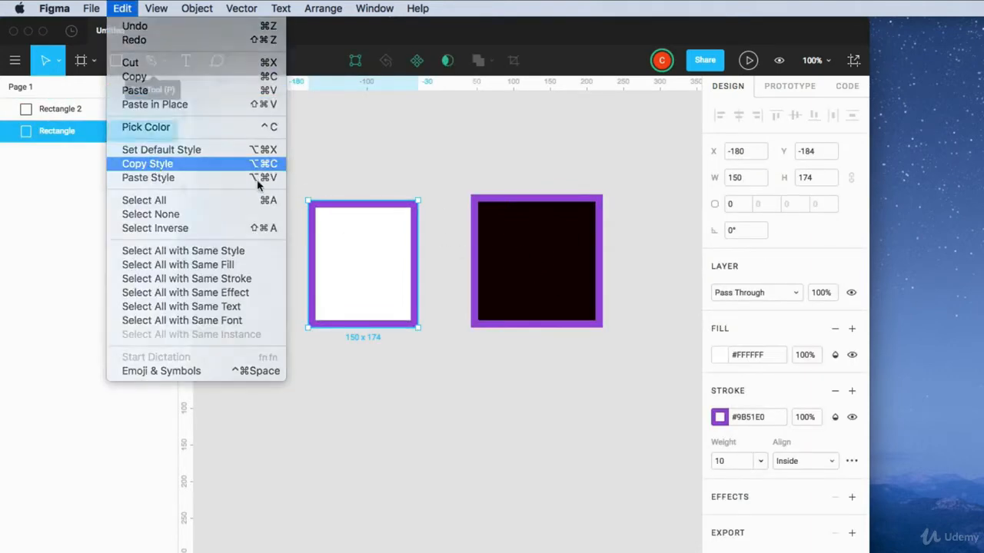
{"action": "left_click", "coordinate": [553, 255]}
{"action": "left_click", "coordinate": [117, 9]}
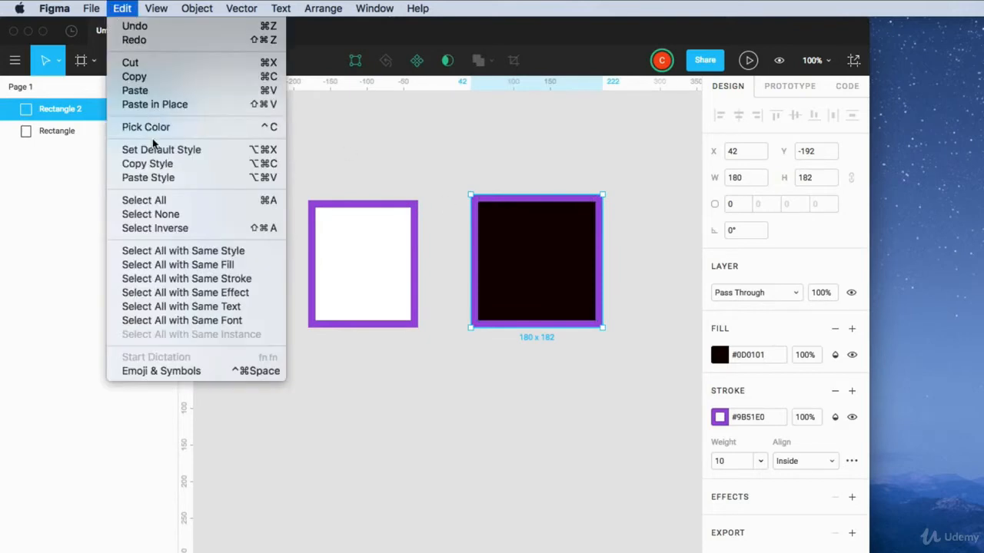
{"action": "left_click", "coordinate": [261, 177]}
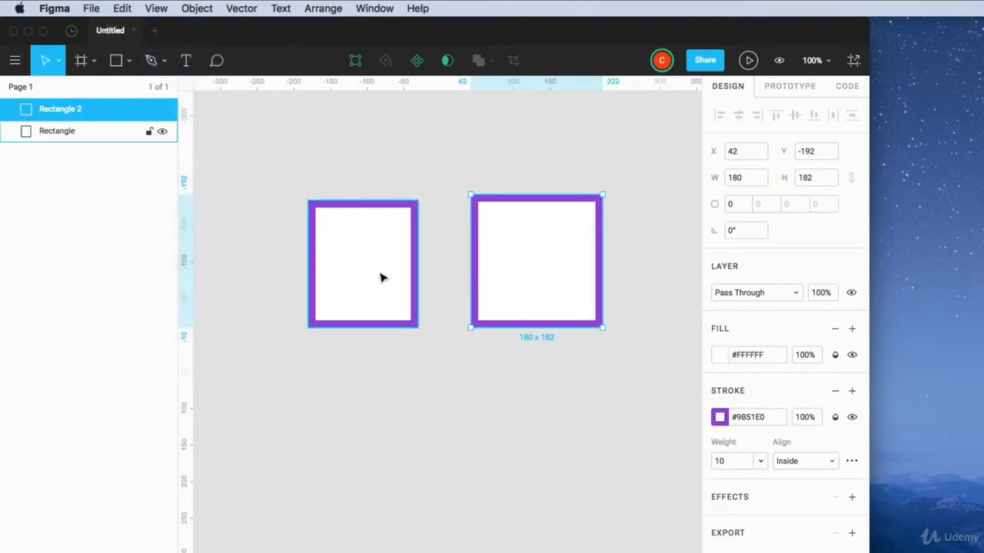
Step: Select both rectangles with Select All, and clear the selection with Select None
{"action": "left_click", "coordinate": [122, 8]}
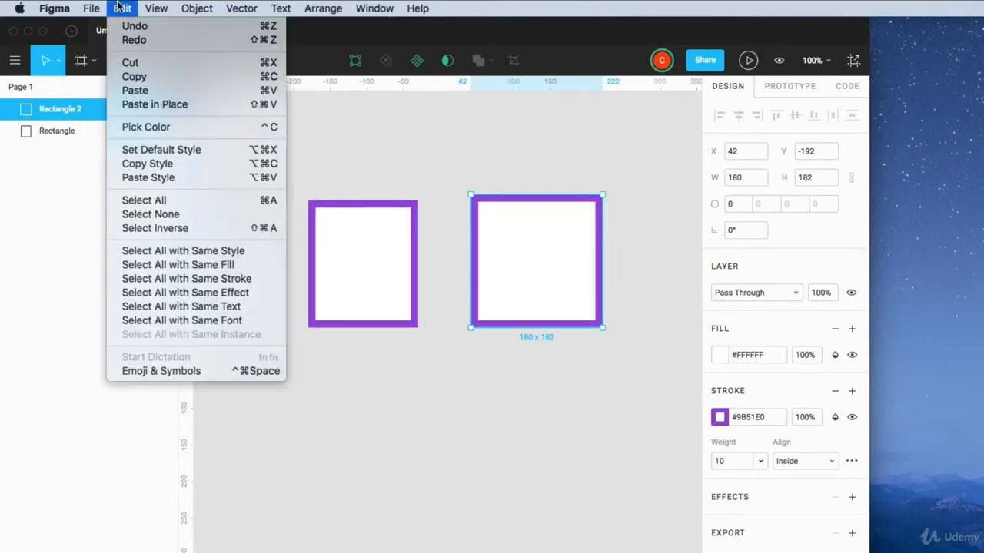
{"action": "left_click", "coordinate": [153, 200]}
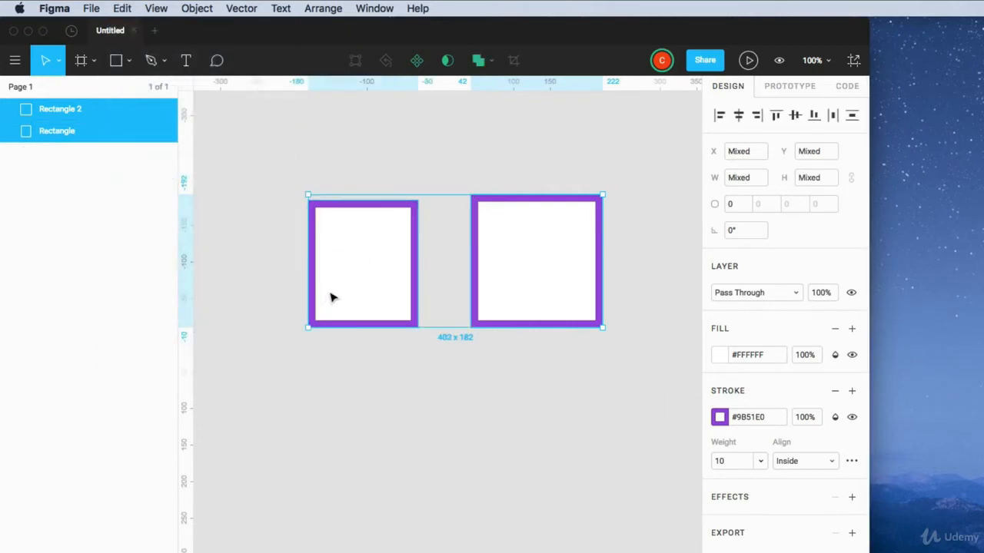
{"action": "left_click", "coordinate": [123, 8]}
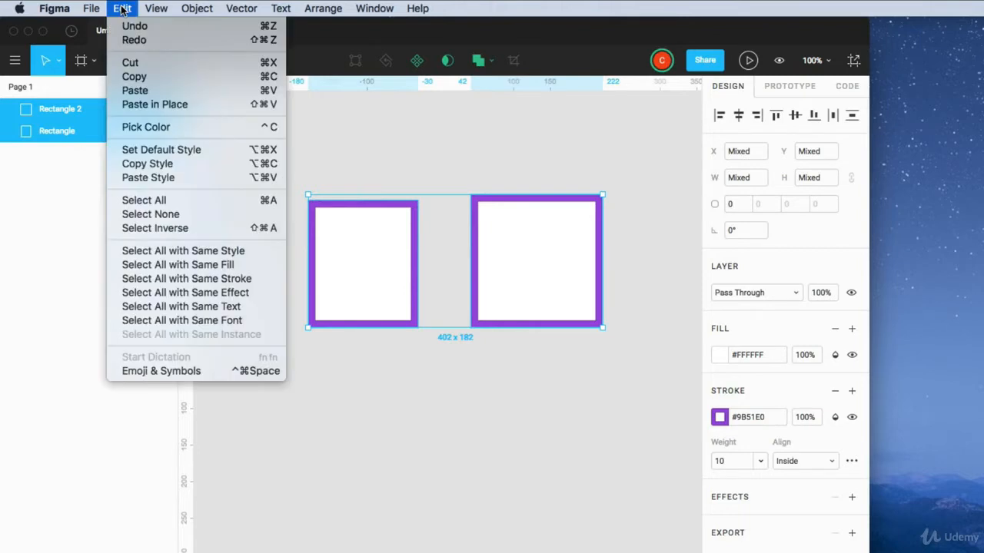
{"action": "left_click", "coordinate": [143, 215]}
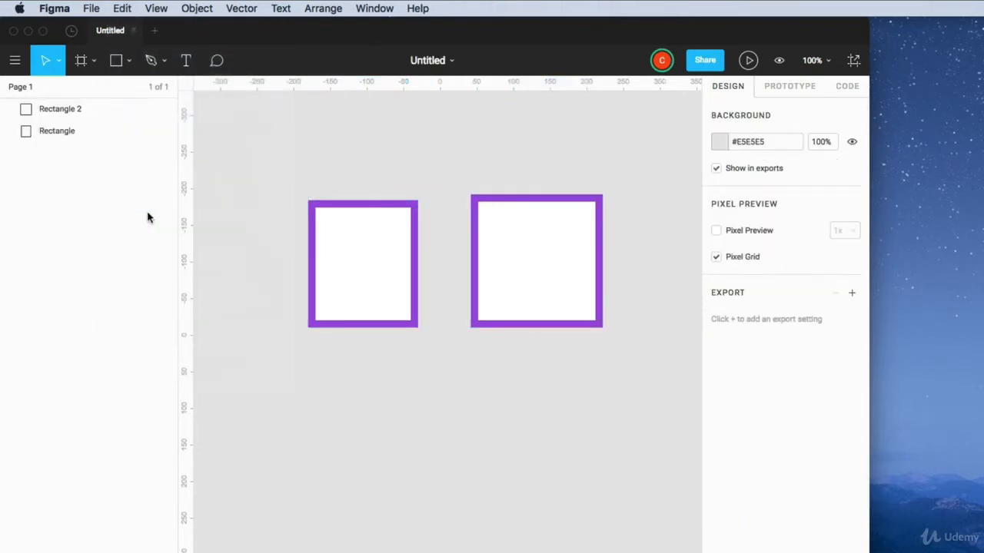
Step: Select the left rectangle and invert the selection with Select Inverse
{"action": "left_click_drag", "start_coordinate": [278, 166], "coordinate": [420, 331]}
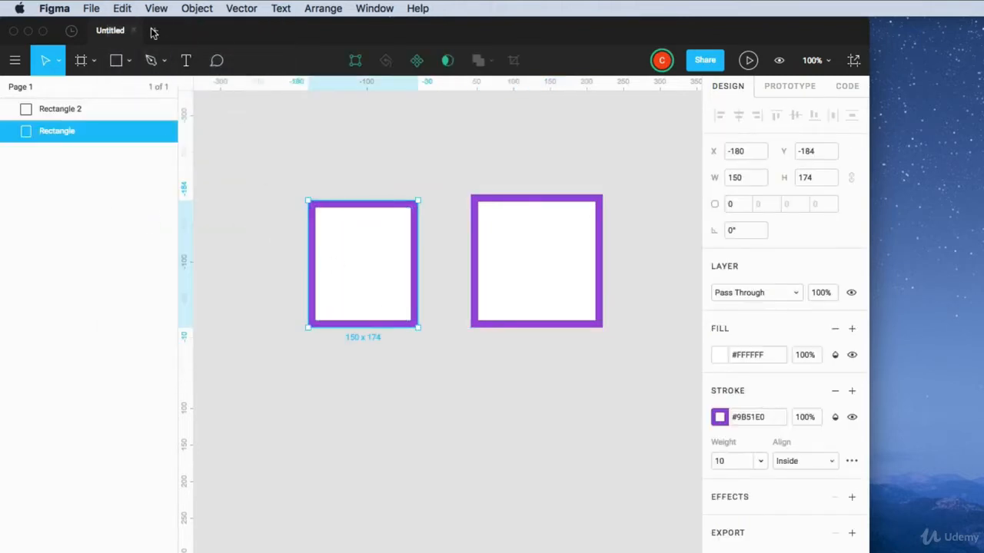
{"action": "left_click", "coordinate": [125, 9]}
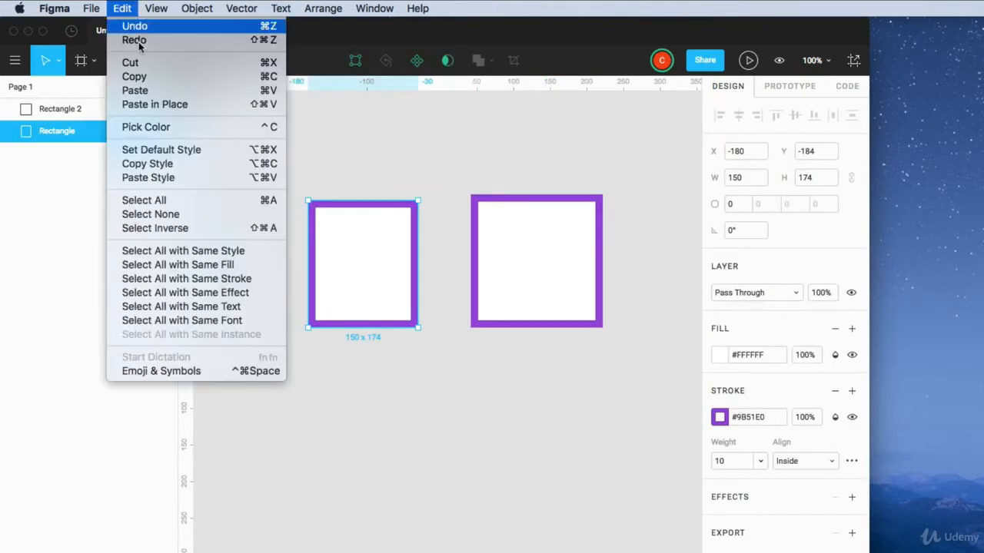
{"action": "left_click", "coordinate": [162, 229]}
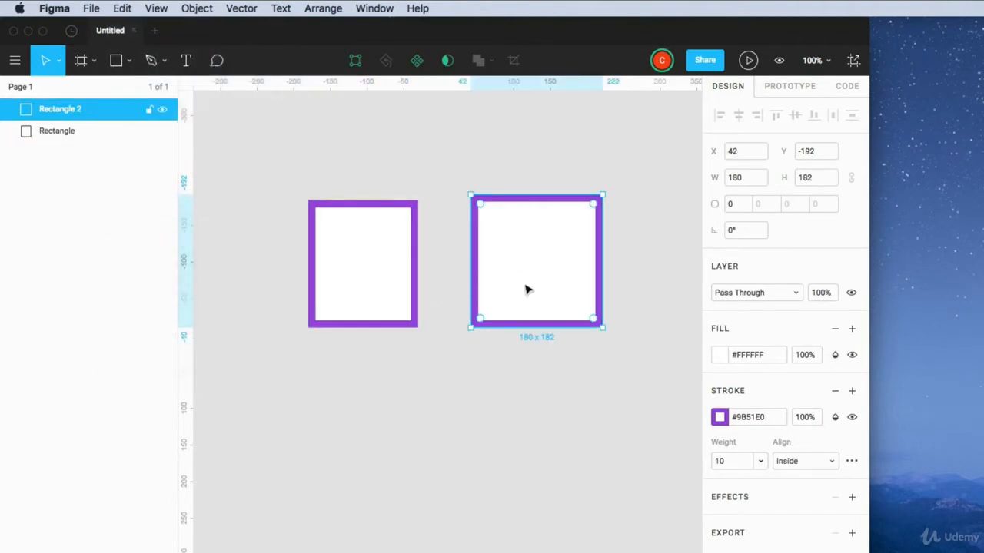
{"action": "left_click", "coordinate": [125, 8]}
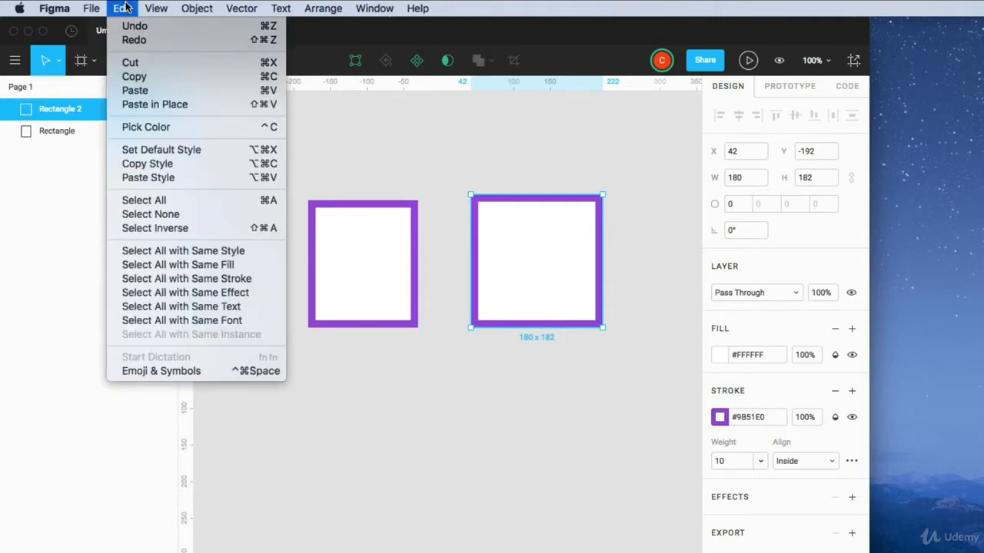
{"action": "left_click", "coordinate": [437, 401]}
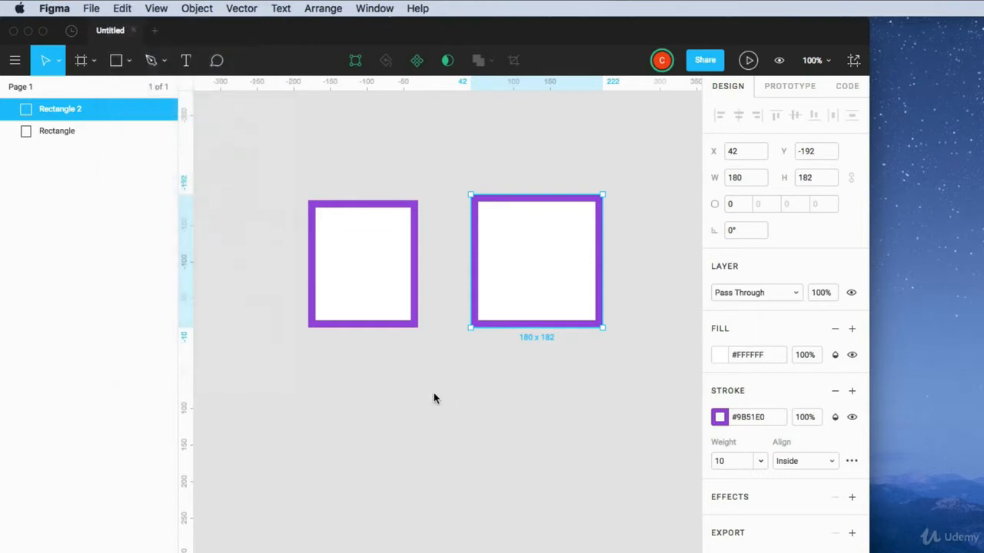
Step: Duplicate both rectangles directly below the originals and fill the two copies with black
{"action": "left_click_drag", "start_coordinate": [366, 374], "coordinate": [538, 403]}
{"action": "key", "text": "alt"}
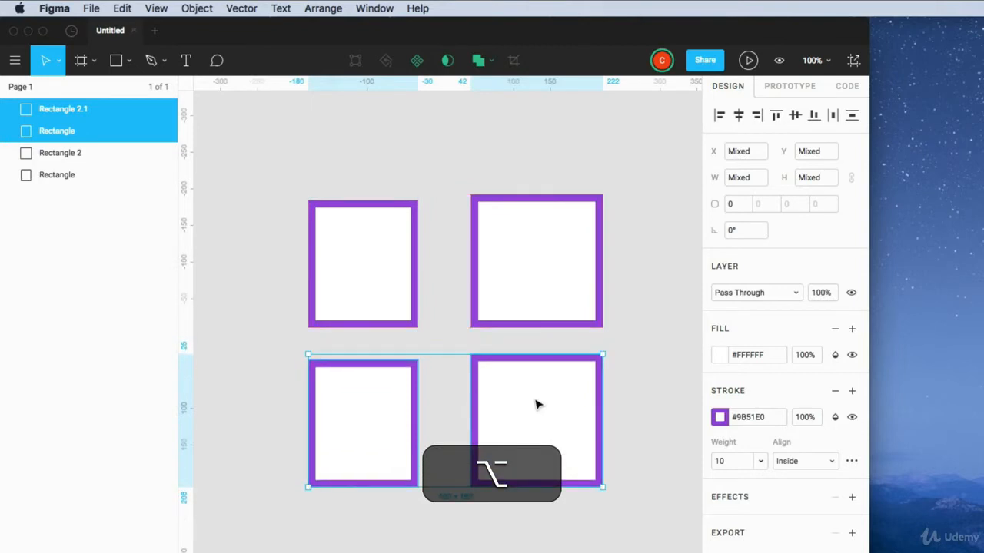
{"action": "left_click", "coordinate": [721, 364]}
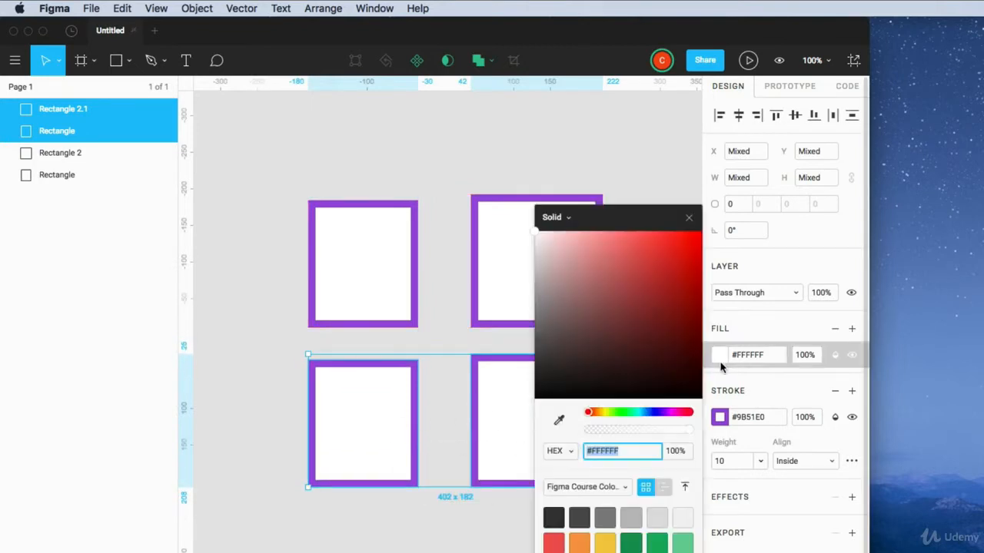
{"action": "mouse_move", "coordinate": [696, 286]}
{"action": "left_mouse_down"}
{"action": "mouse_move", "coordinate": [702, 268]}
{"action": "mouse_move", "coordinate": [522, 279]}
{"action": "mouse_move", "coordinate": [500, 292]}
{"action": "mouse_move", "coordinate": [501, 417]}
{"action": "left_mouse_up"}
{"action": "left_click", "coordinate": [409, 153]}
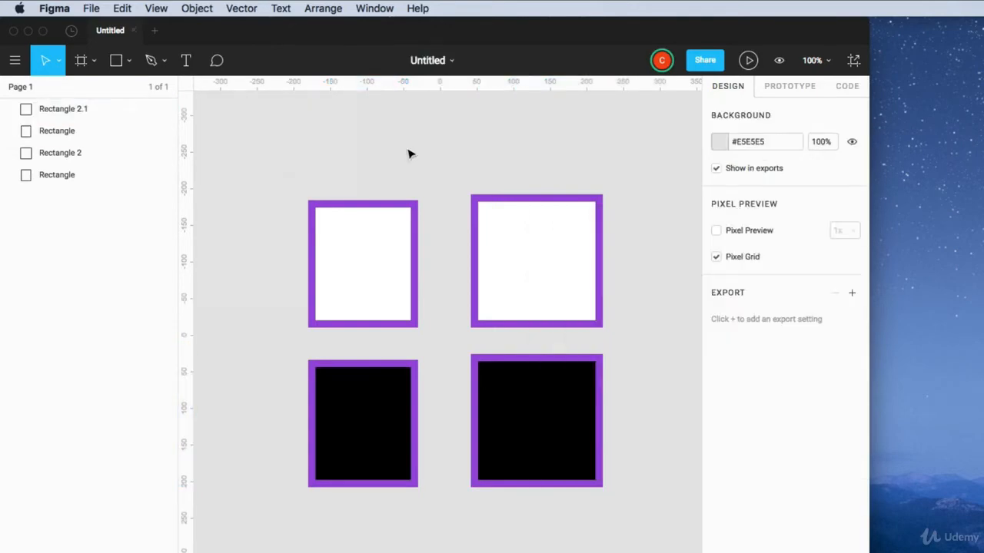
Step: Select all objects with the same fill as the upper-left white rectangle
{"action": "left_click", "coordinate": [373, 241]}
{"action": "left_click", "coordinate": [124, 8]}
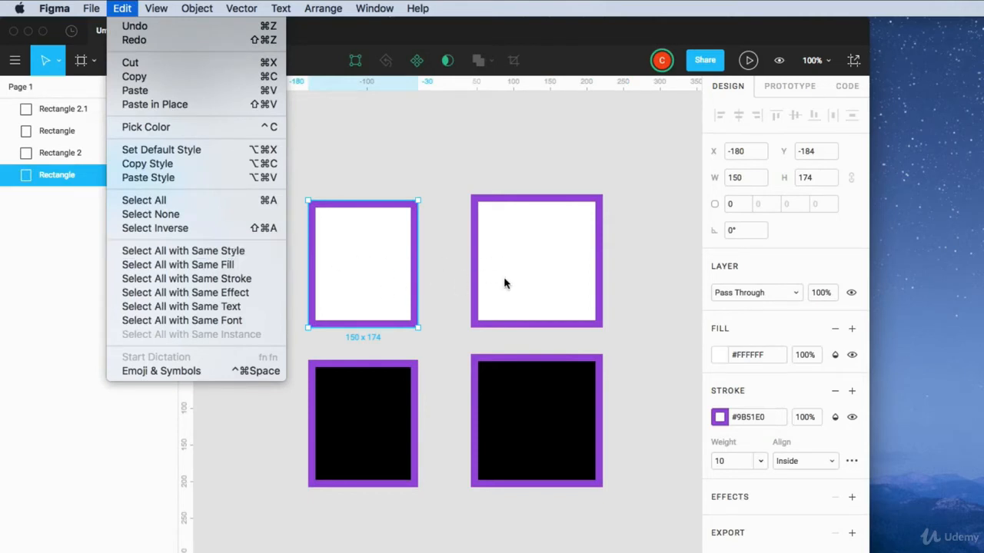
{"action": "left_click", "coordinate": [196, 267]}
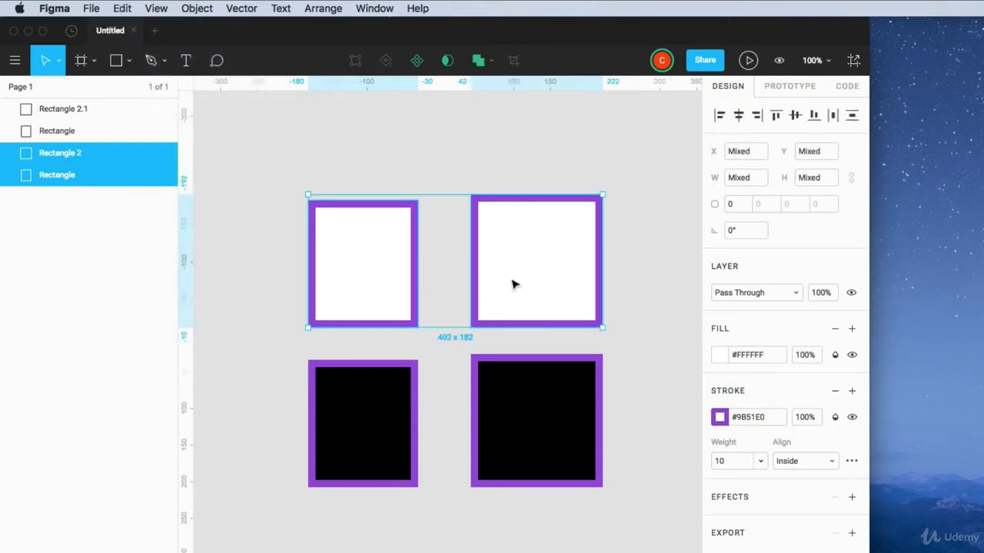
{"action": "left_click", "coordinate": [122, 9]}
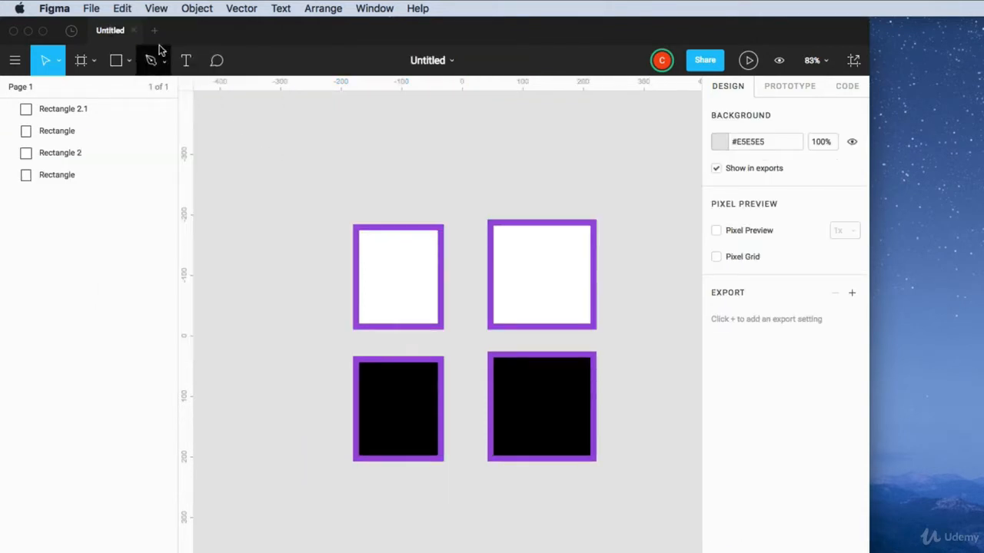
Step: Draw a frame about 541 × 532 around the four rectangles
{"action": "left_click", "coordinate": [83, 63]}
{"action": "left_click_drag", "start_coordinate": [313, 186], "coordinate": [640, 507]}
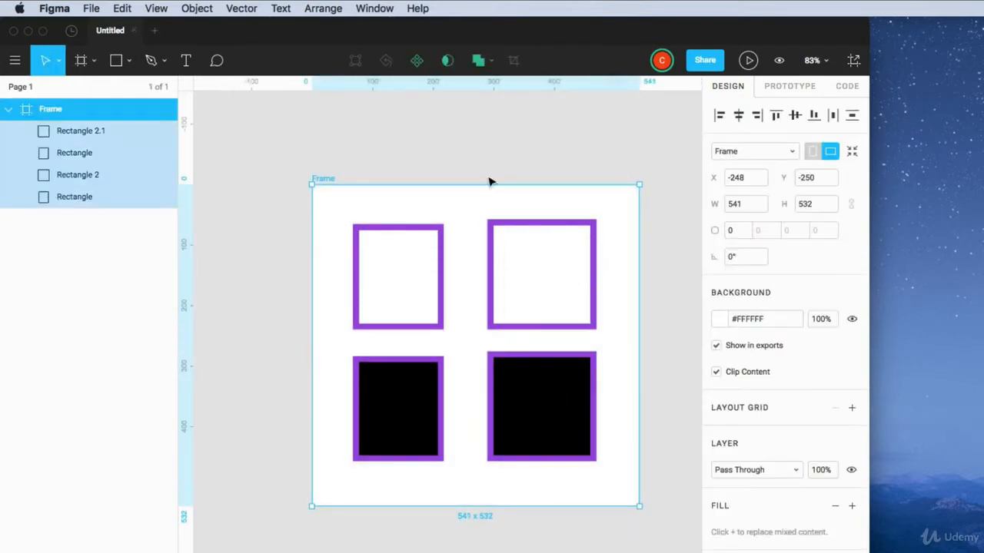
{"action": "left_click", "coordinate": [291, 275]}
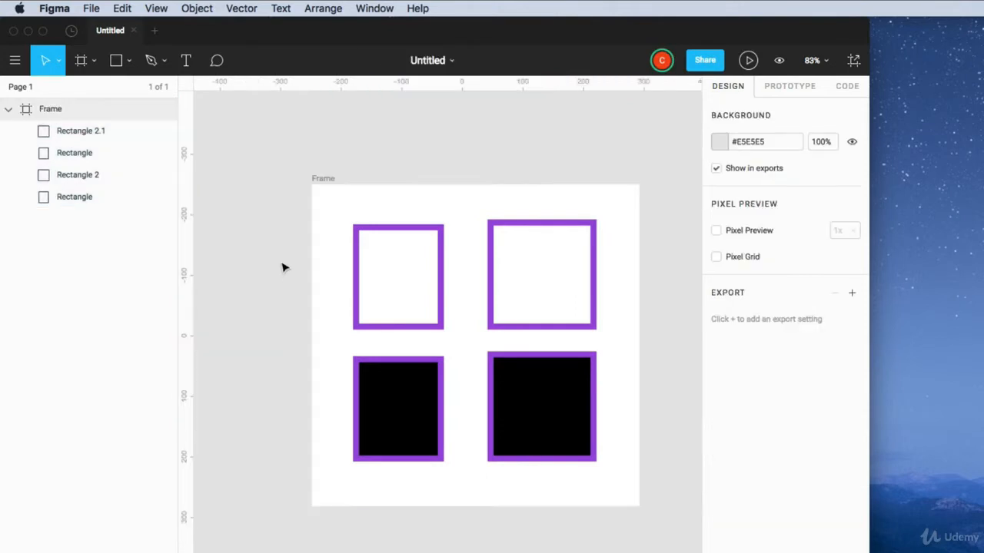
Step: Show the pixel grid and inspect it up close on the upper-left rectangle's top edge
{"action": "left_click", "coordinate": [156, 8]}
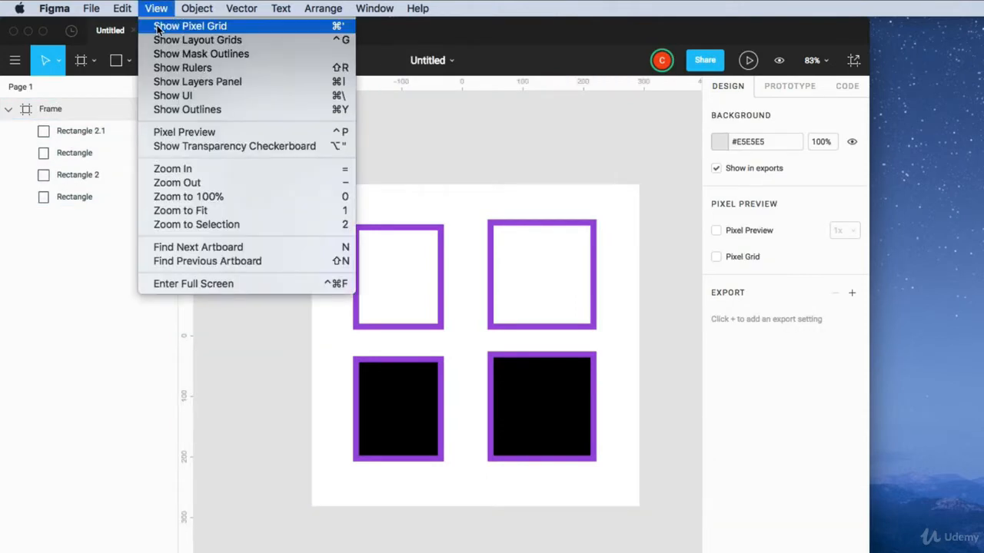
{"action": "left_click", "coordinate": [254, 26]}
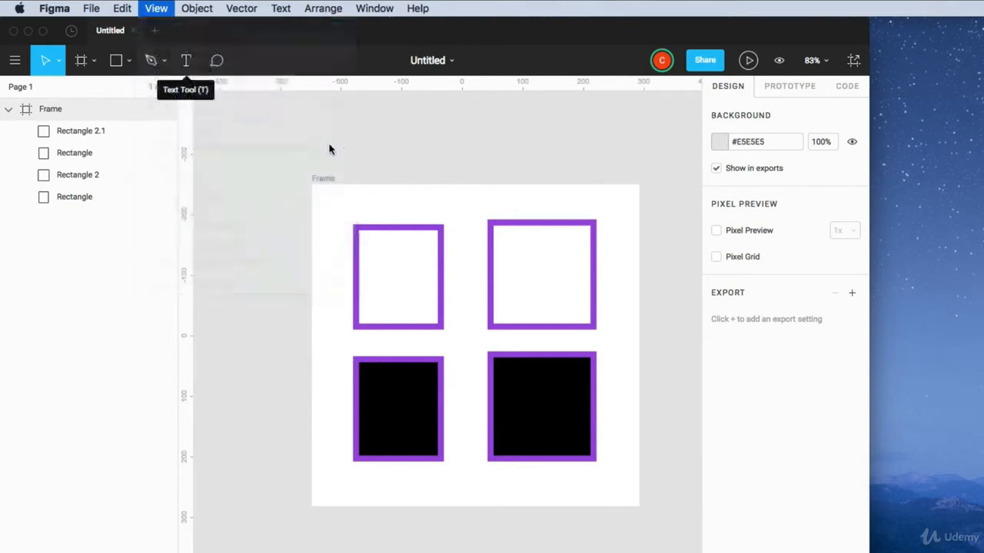
{"action": "left_click", "coordinate": [344, 186]}
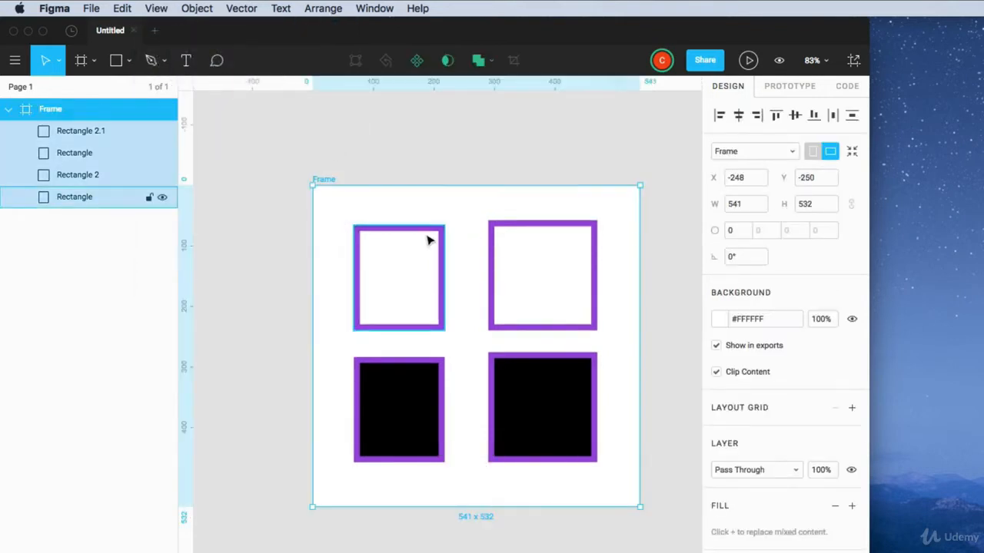
{"action": "scroll", "coordinate": [408, 229], "scroll_direction": "up", "scroll_amount": 15}
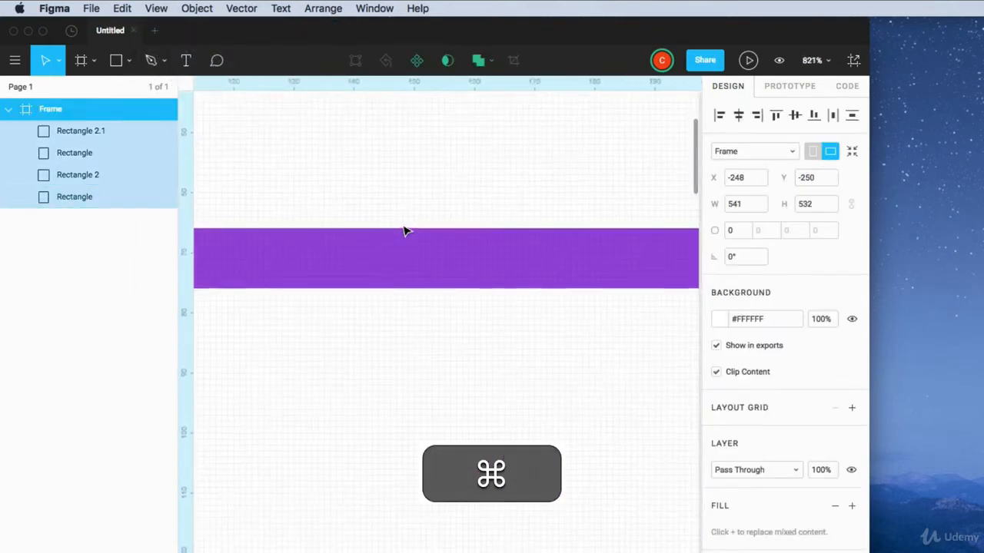
{"action": "scroll", "coordinate": [407, 229], "scroll_direction": "up", "scroll_amount": 5}
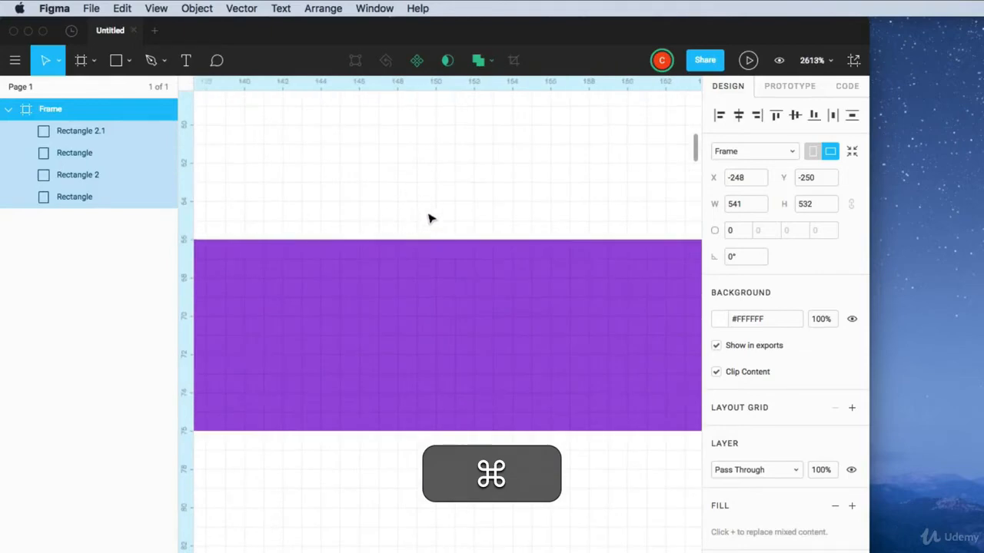
{"action": "scroll", "coordinate": [431, 222], "scroll_direction": "down", "scroll_amount": 20}
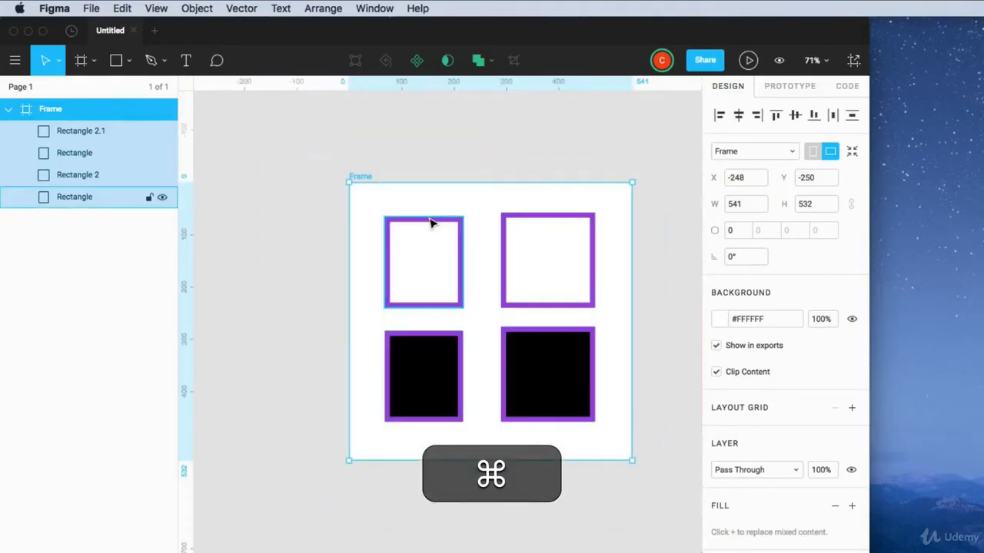
Step: Toggle the layout grid display and add a 10 px layout grid to the frame
{"action": "left_click", "coordinate": [193, 7]}
{"action": "mouse_move", "coordinate": [156, 8]}
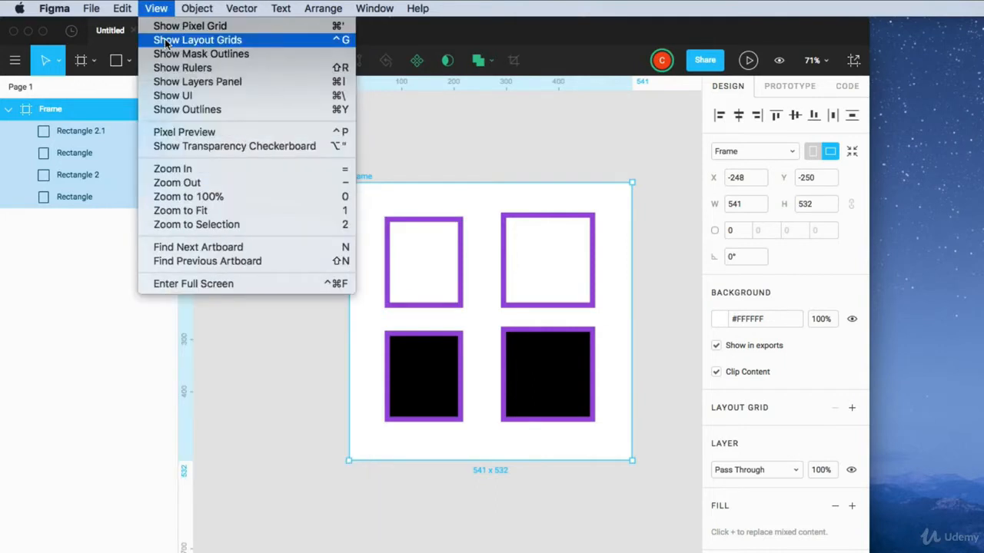
{"action": "left_click", "coordinate": [165, 42]}
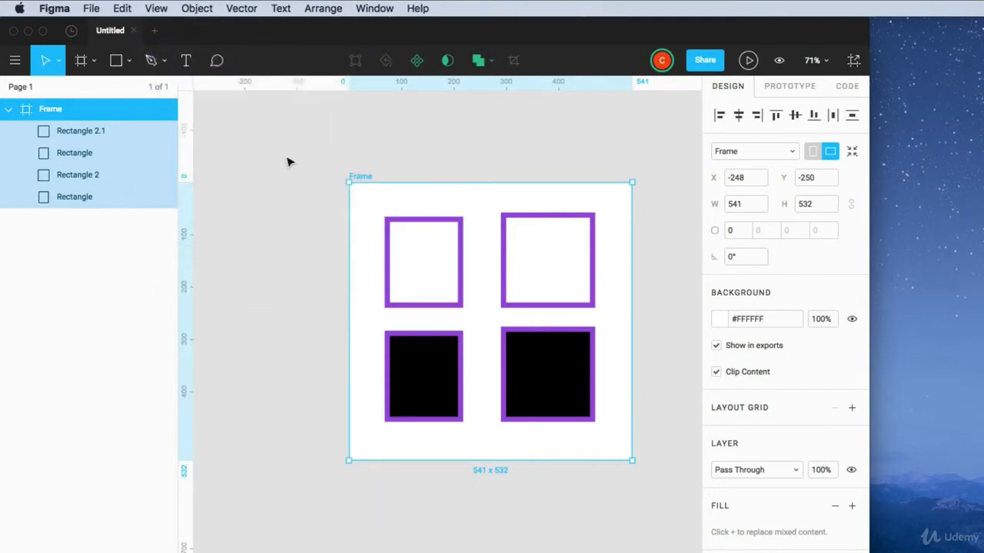
{"action": "left_click", "coordinate": [851, 409]}
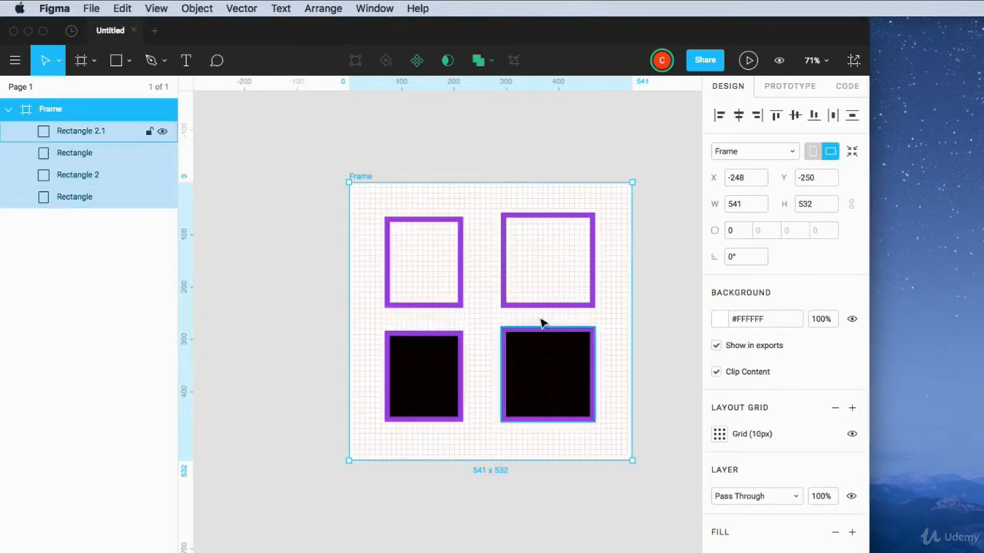
Step: Hide the layout grids on the canvas
{"action": "left_click", "coordinate": [156, 8]}
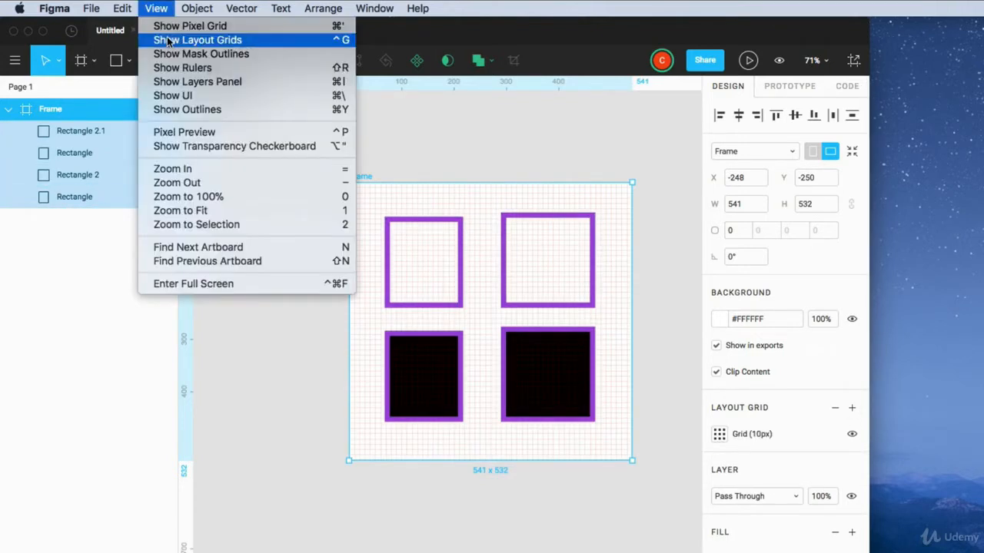
{"action": "left_click", "coordinate": [167, 40]}
Step: Toggle the rulers off and back on, and hide and restore the whole interface
{"action": "left_click", "coordinate": [156, 6]}
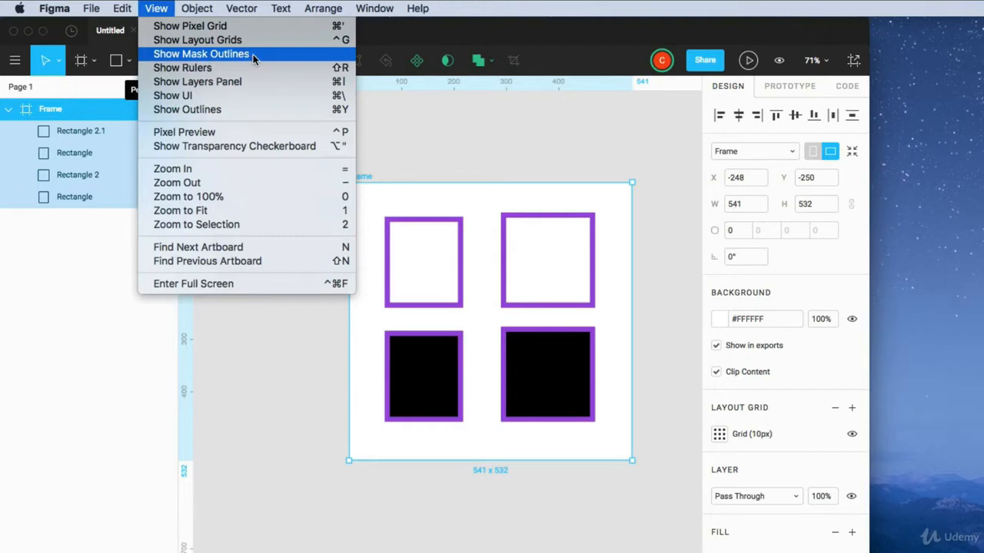
{"action": "left_click", "coordinate": [185, 68]}
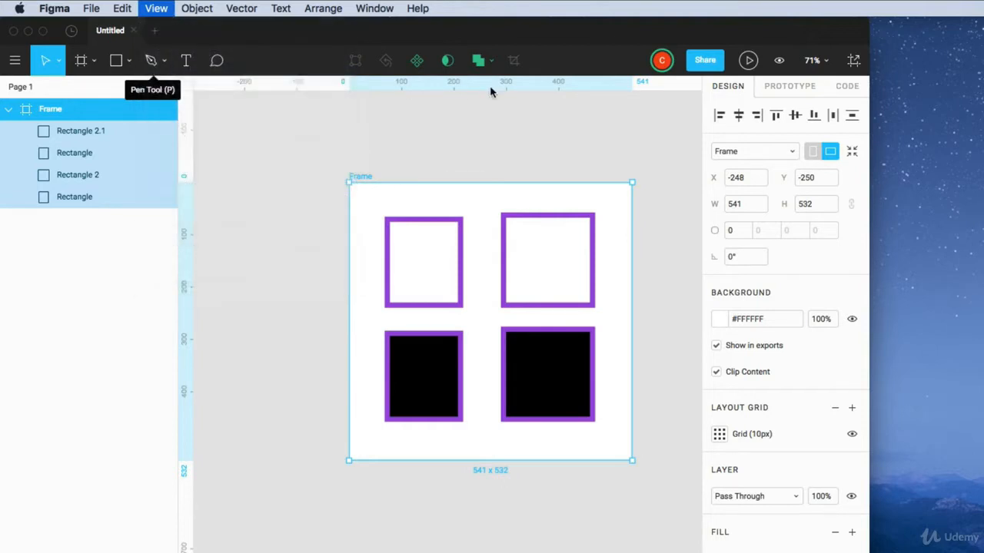
{"action": "left_click", "coordinate": [168, 9]}
{"action": "left_click", "coordinate": [173, 67]}
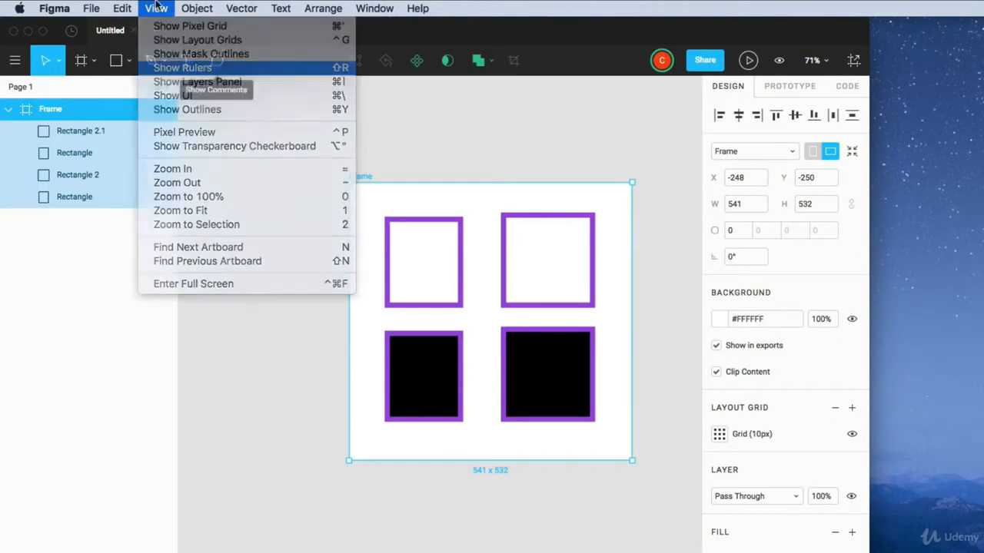
{"action": "left_click", "coordinate": [156, 8]}
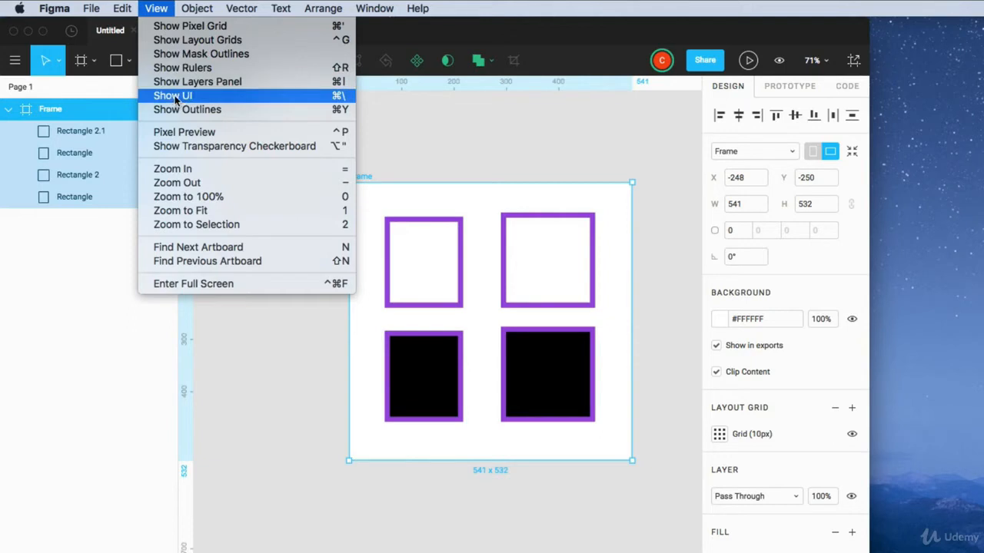
{"action": "left_click", "coordinate": [175, 96]}
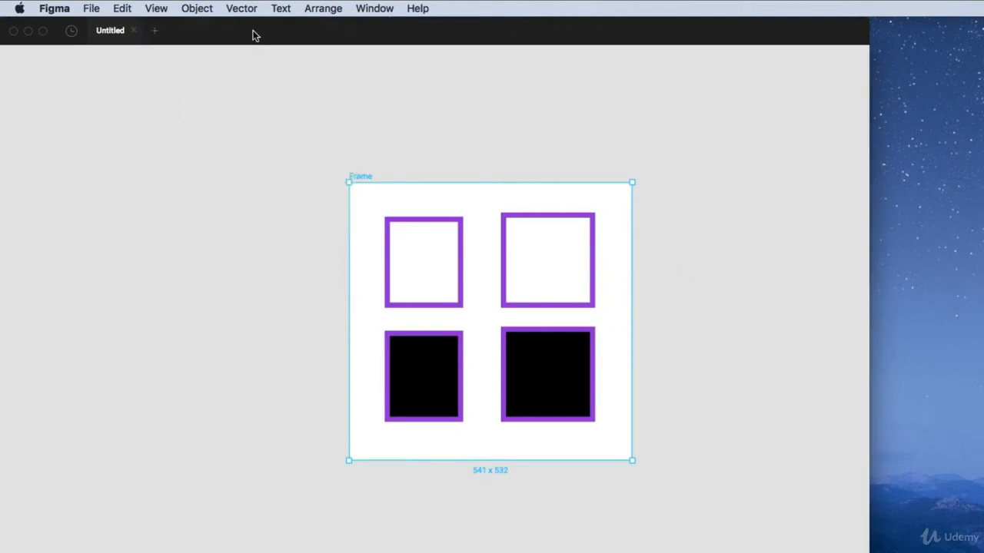
{"action": "left_click", "coordinate": [156, 9]}
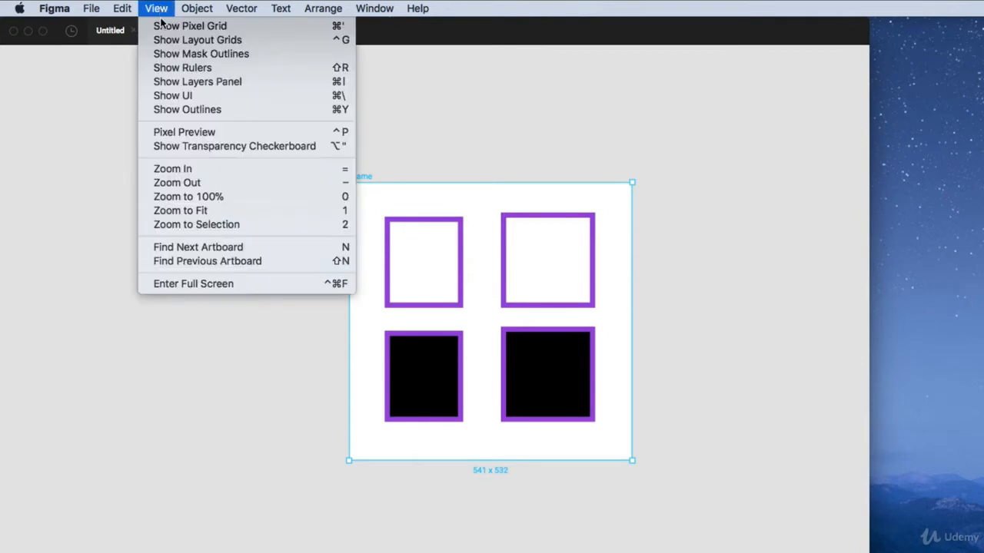
{"action": "left_click", "coordinate": [187, 96]}
Step: Display the artwork as outlines, clear the selection, and return to the normal display
{"action": "left_click", "coordinate": [157, 10]}
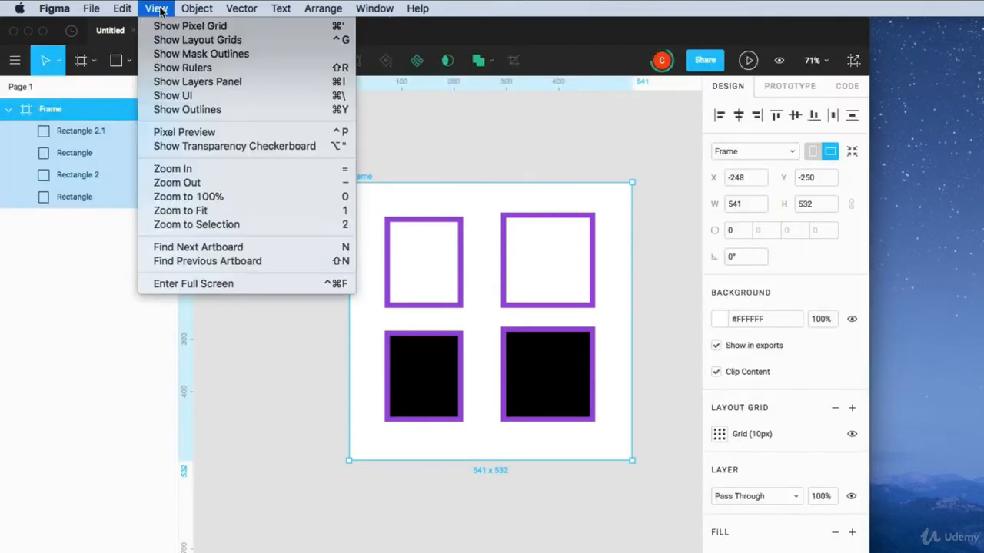
{"action": "left_click", "coordinate": [187, 110]}
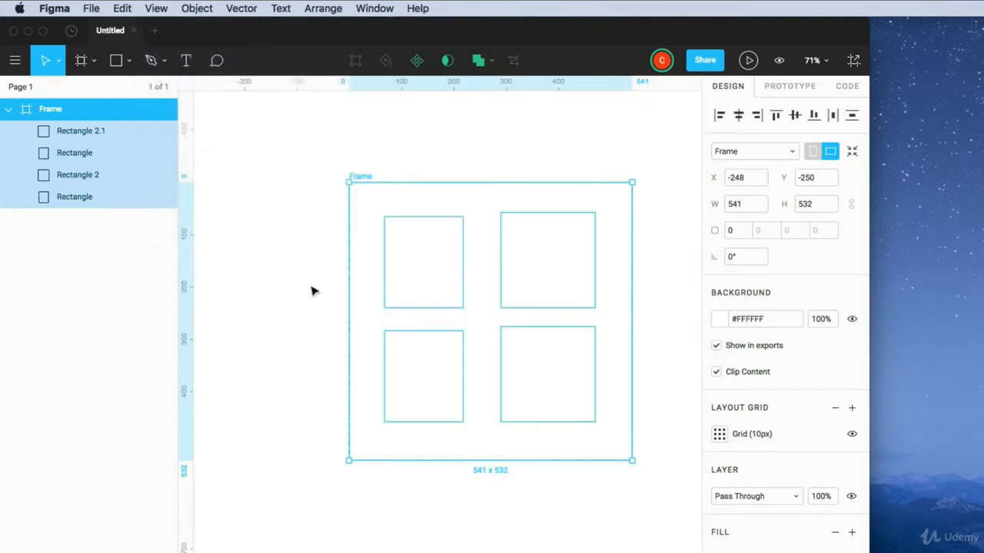
{"action": "left_click", "coordinate": [651, 243]}
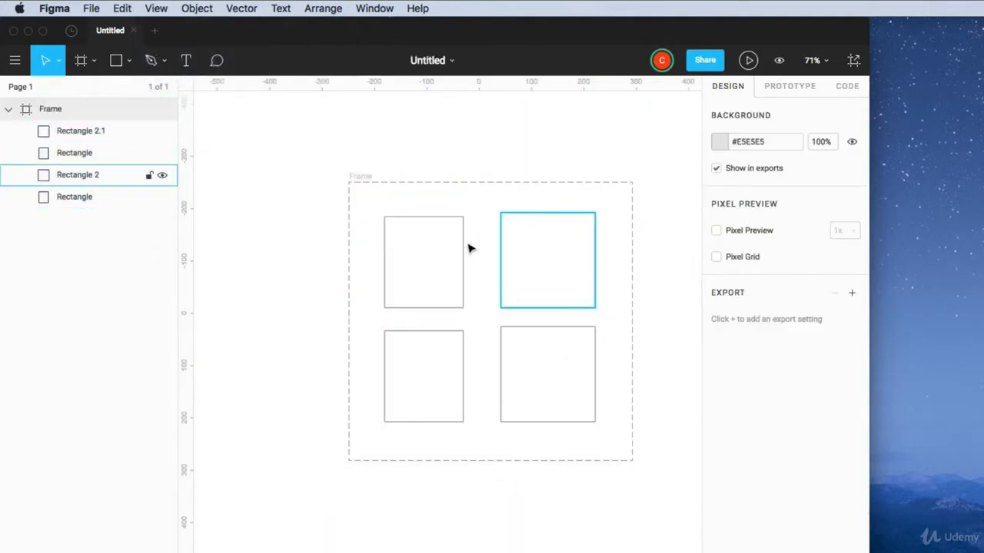
{"action": "left_click", "coordinate": [156, 9]}
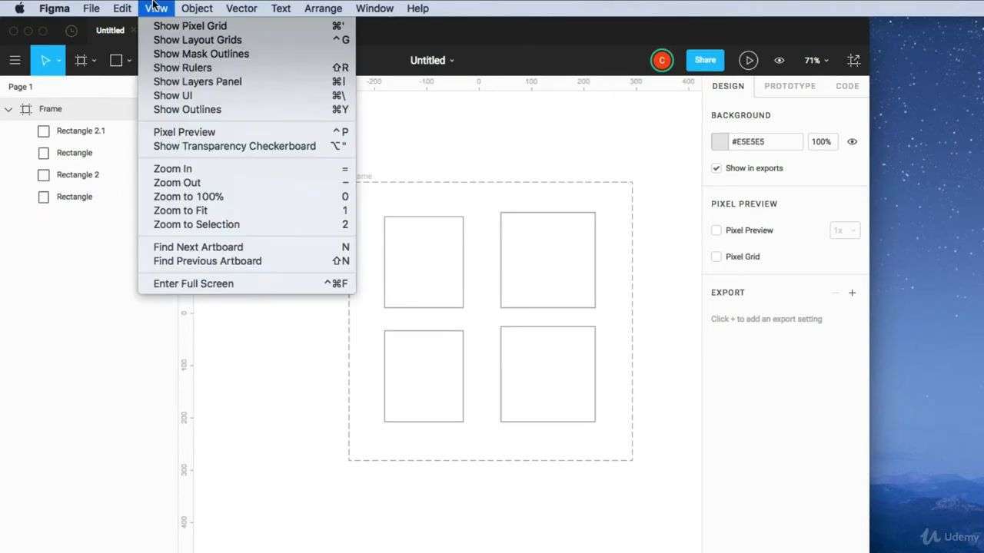
{"action": "left_click", "coordinate": [207, 110]}
Step: Turn on pixel preview and examine the upper-left rectangle's corner up close
{"action": "left_click", "coordinate": [156, 9]}
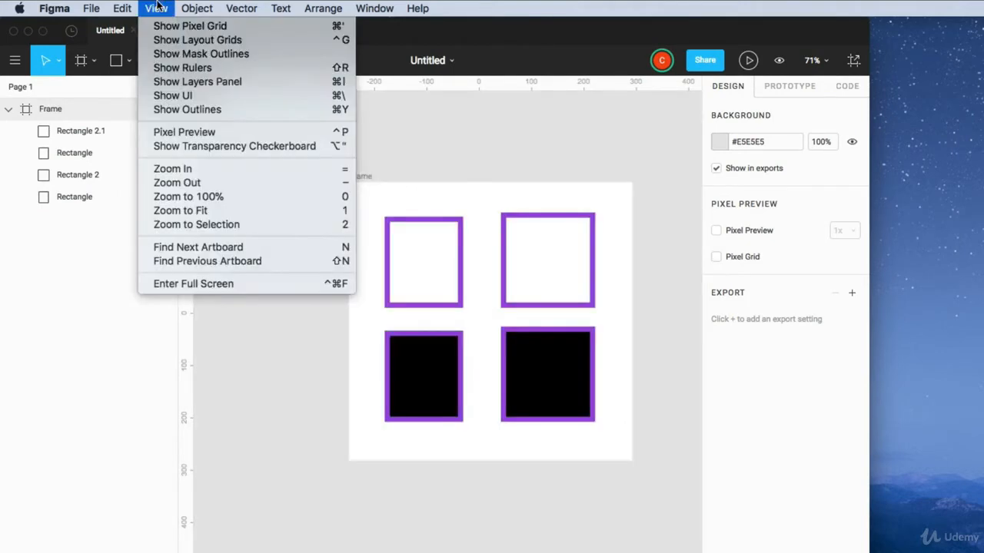
{"action": "left_click", "coordinate": [180, 134]}
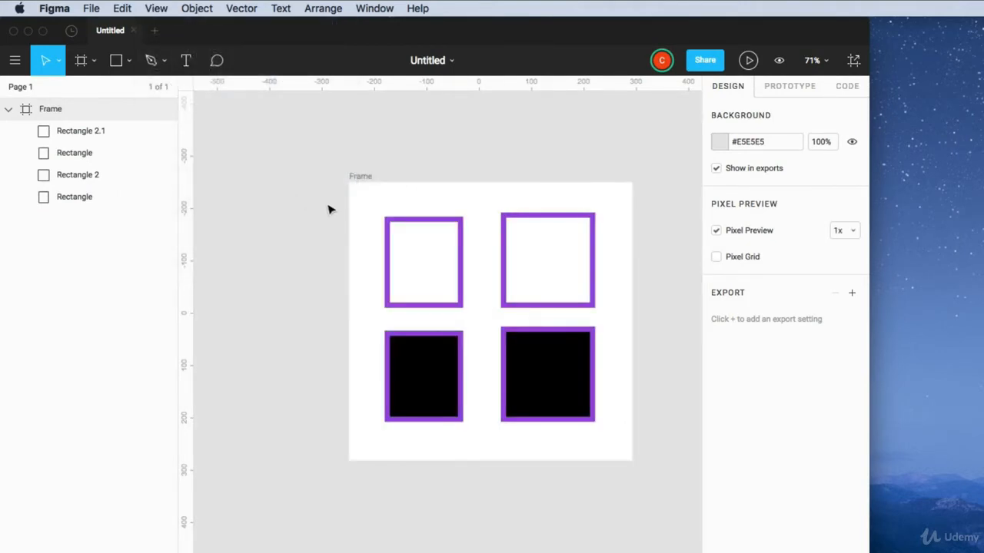
{"action": "left_click", "coordinate": [386, 240]}
{"action": "scroll", "coordinate": [395, 246], "scroll_direction": "up", "scroll_amount": 10}
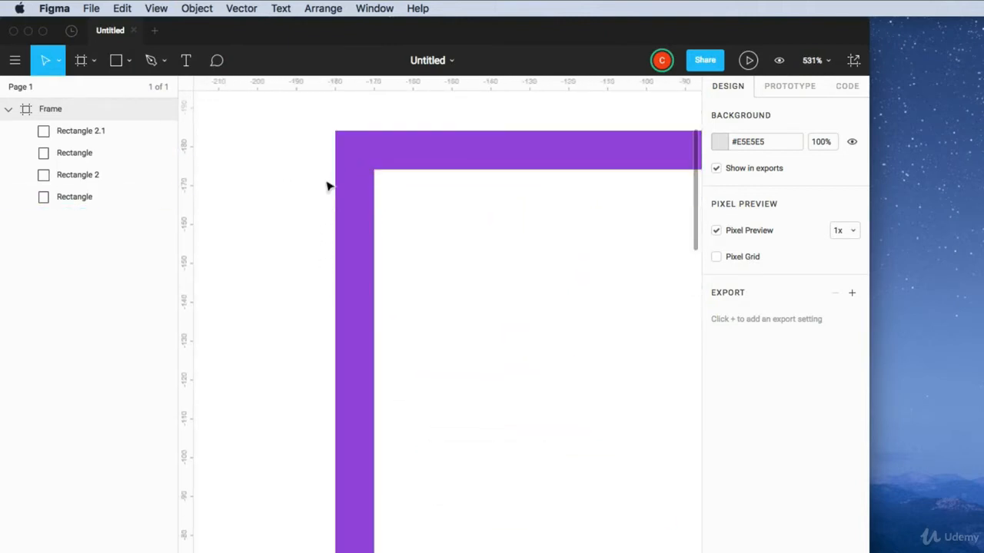
Step: Rotate the upper-left rectangle to about -9.09° and deselect it
{"action": "left_click", "coordinate": [351, 156]}
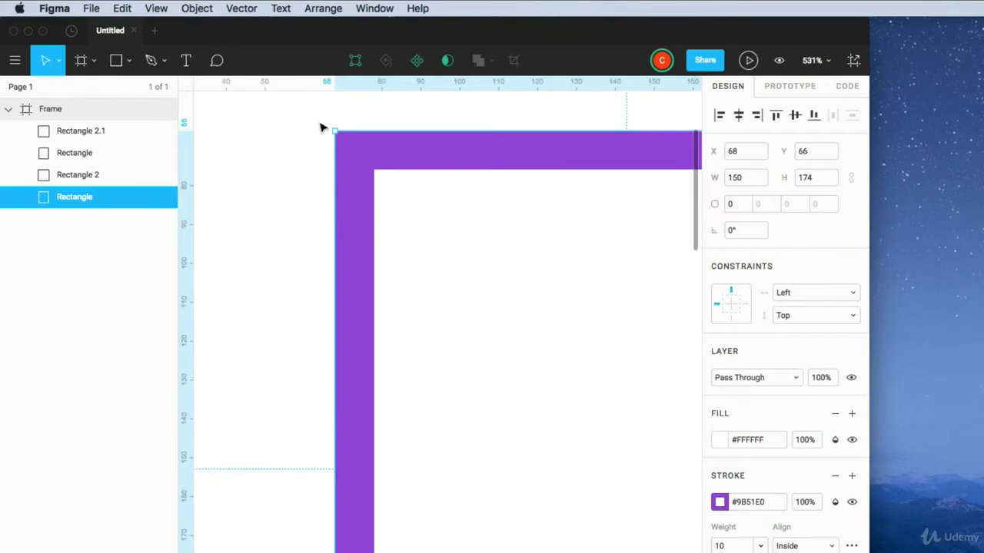
{"action": "left_click_drag", "start_coordinate": [328, 126], "coordinate": [435, 169]}
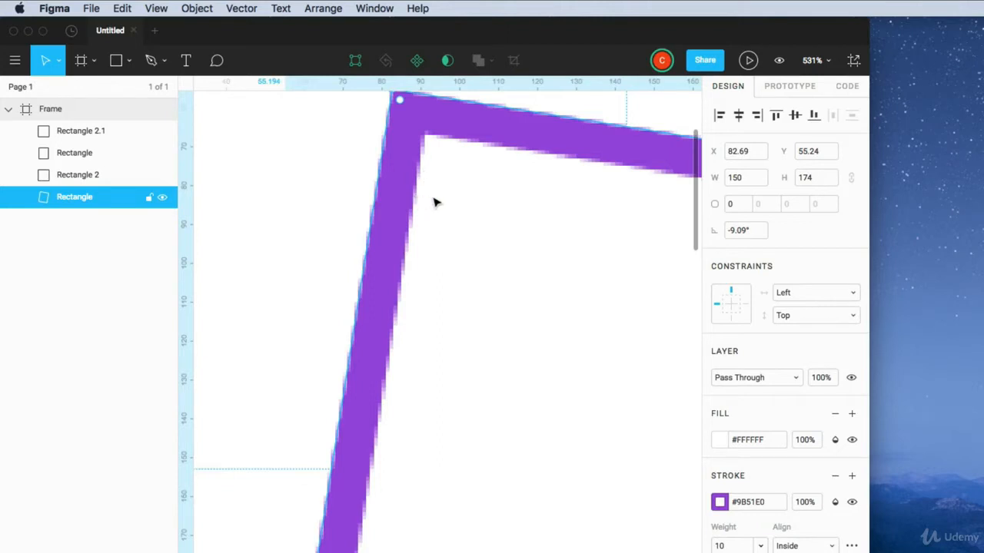
{"action": "left_click", "coordinate": [351, 205]}
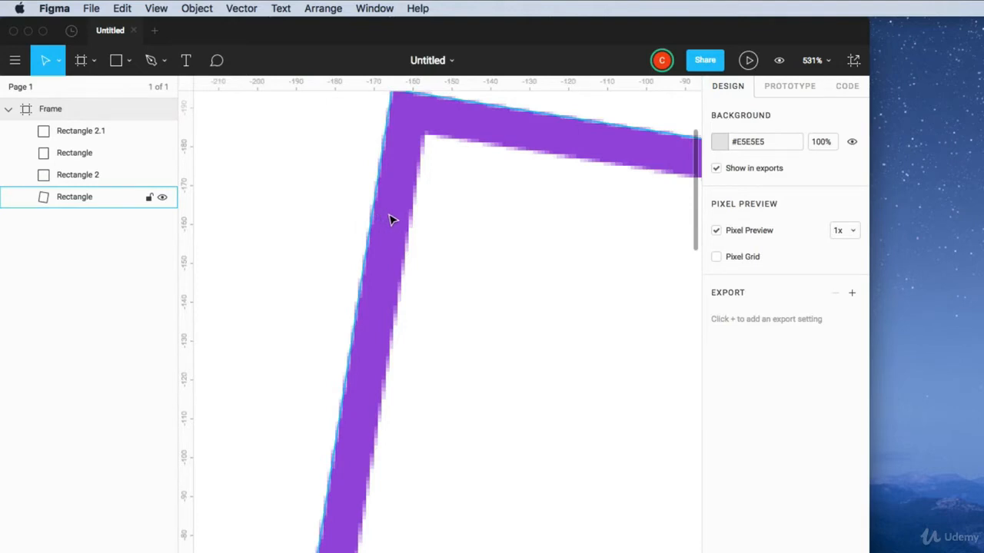
Step: Fit the whole frame in view and turn off pixel preview
{"action": "key", "text": "shift+1"}
{"action": "key", "text": "ctrl+p"}
{"action": "left_click", "coordinate": [156, 8]}
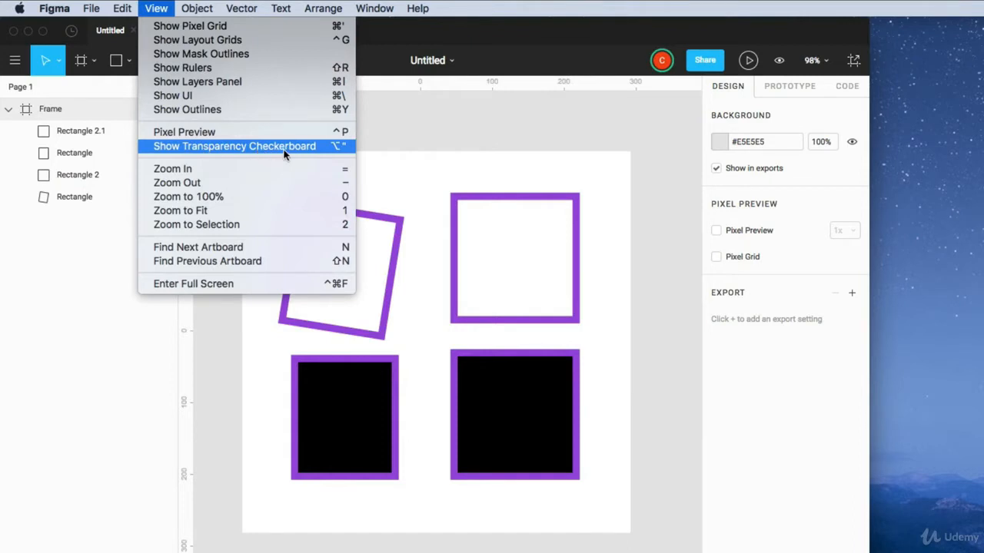
{"action": "left_click", "coordinate": [496, 209]}
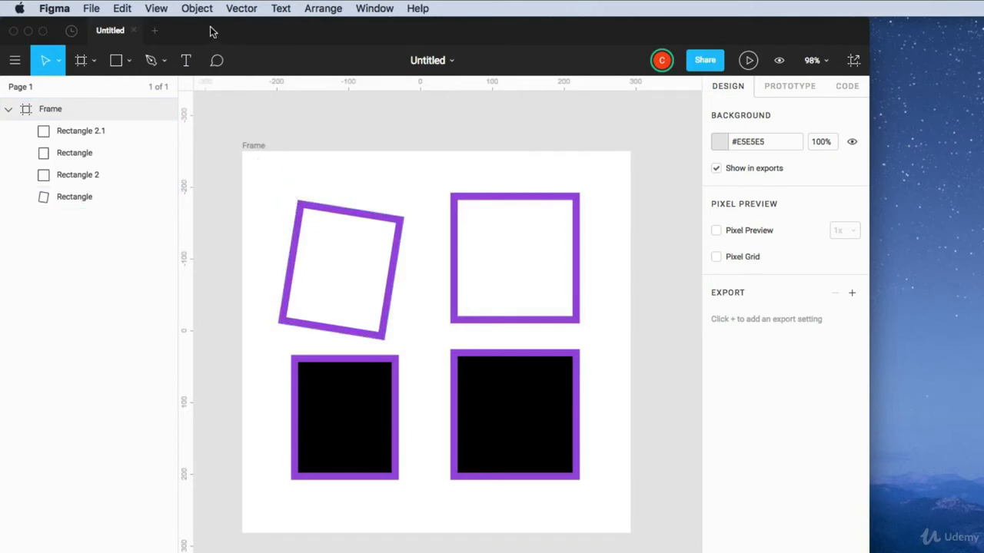
{"action": "left_click", "coordinate": [156, 9]}
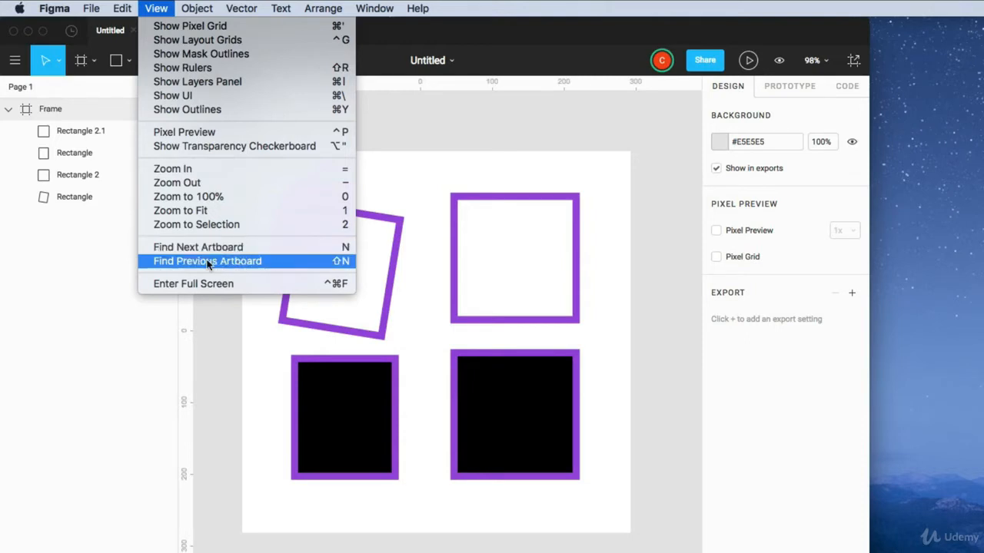
{"action": "left_click", "coordinate": [294, 223]}
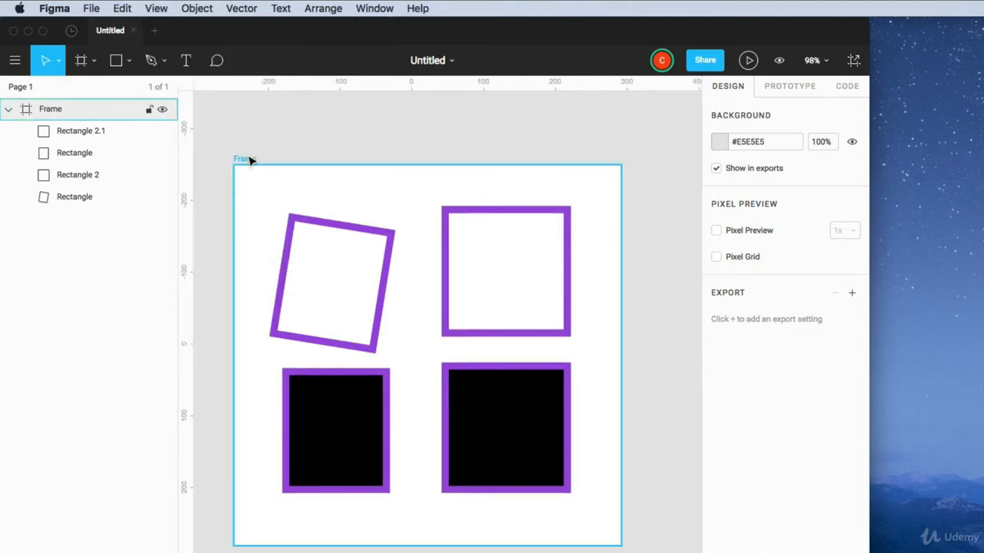
Step: Duplicate the frame with its four rectangles to the right of the original, at about X 310, Y -250
{"action": "left_click", "coordinate": [250, 160]}
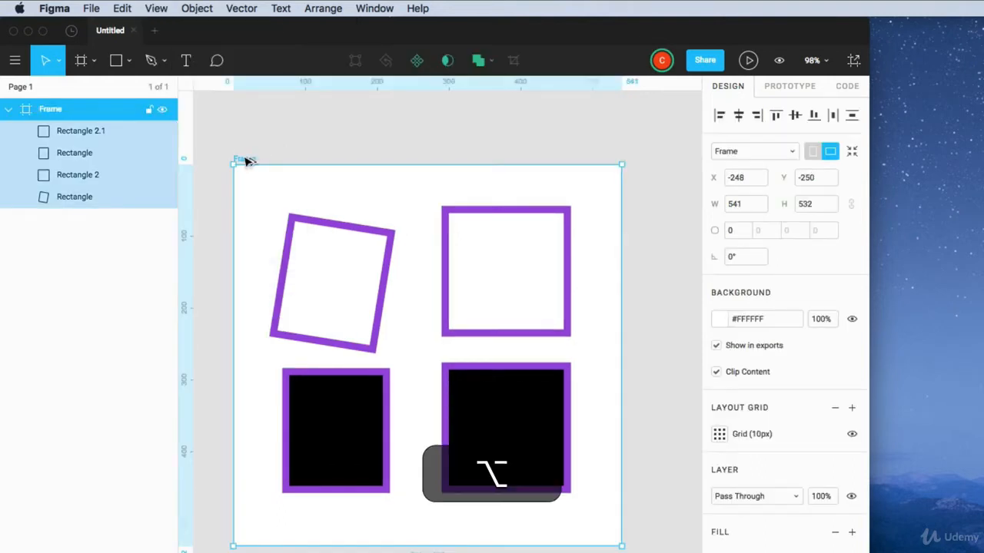
{"action": "left_click_drag", "start_coordinate": [250, 159], "coordinate": [648, 161]}
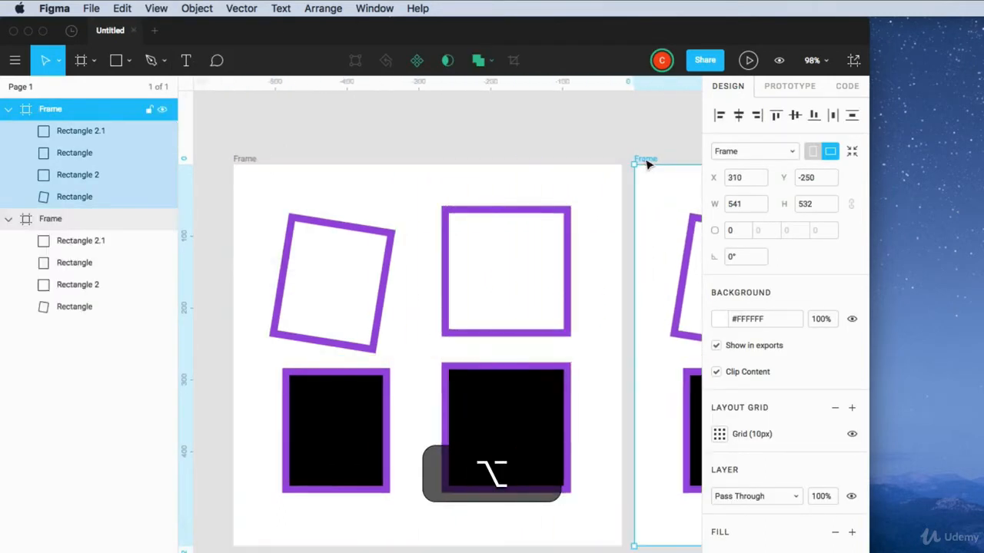
{"action": "scroll", "coordinate": [643, 158], "scroll_direction": "right", "scroll_amount": 3}
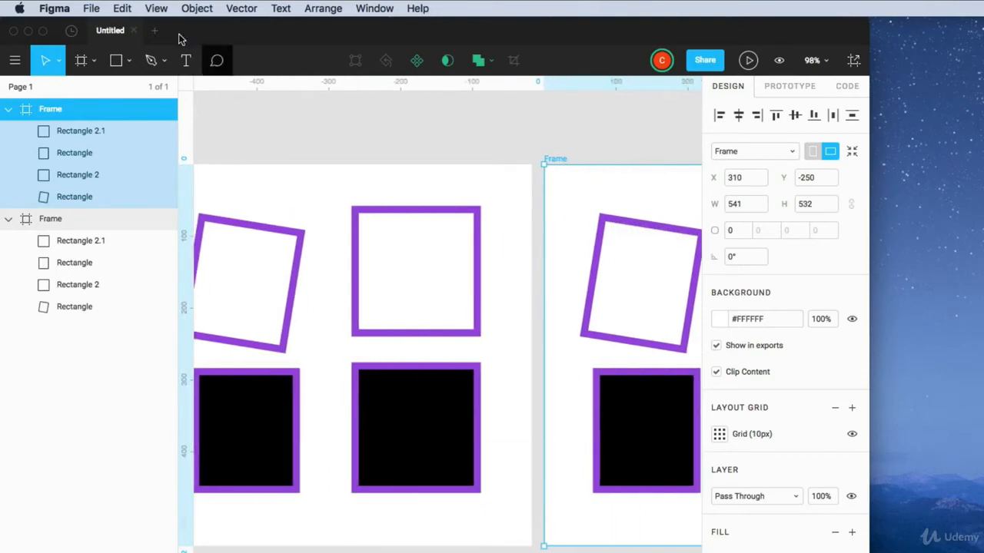
Step: Jump to the previous artboard, and bring both frames into view with nothing selected
{"action": "left_click", "coordinate": [156, 8]}
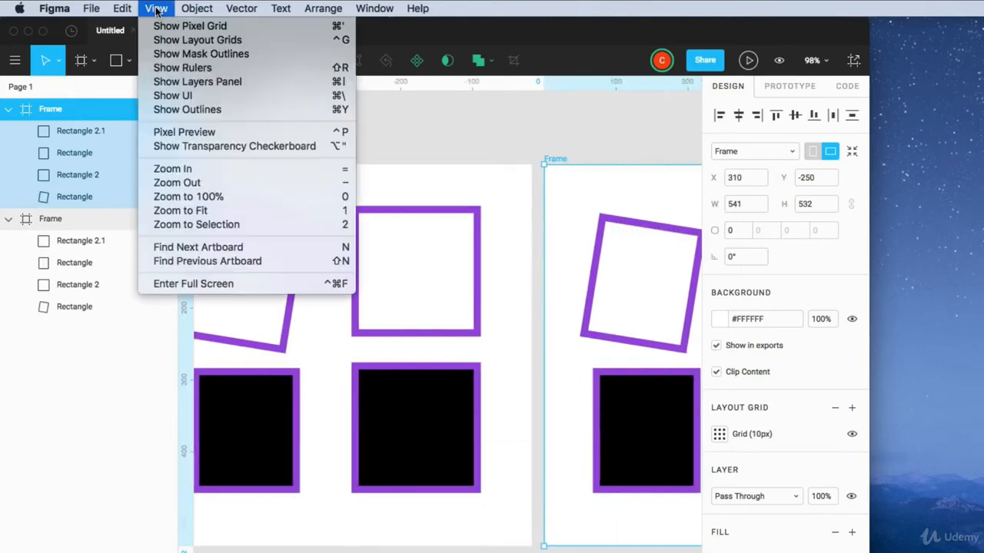
{"action": "left_click", "coordinate": [175, 262]}
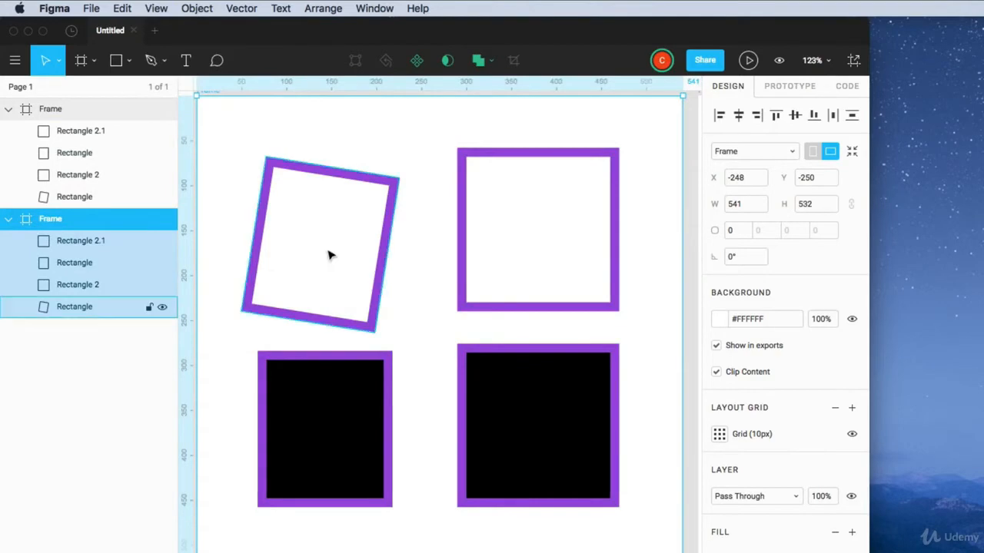
{"action": "scroll", "coordinate": [325, 255], "scroll_direction": "up", "scroll_amount": 3}
{"action": "scroll", "coordinate": [325, 256], "scroll_direction": "right", "scroll_amount": 8}
{"action": "scroll", "coordinate": [316, 260], "scroll_direction": "left", "scroll_amount": 4}
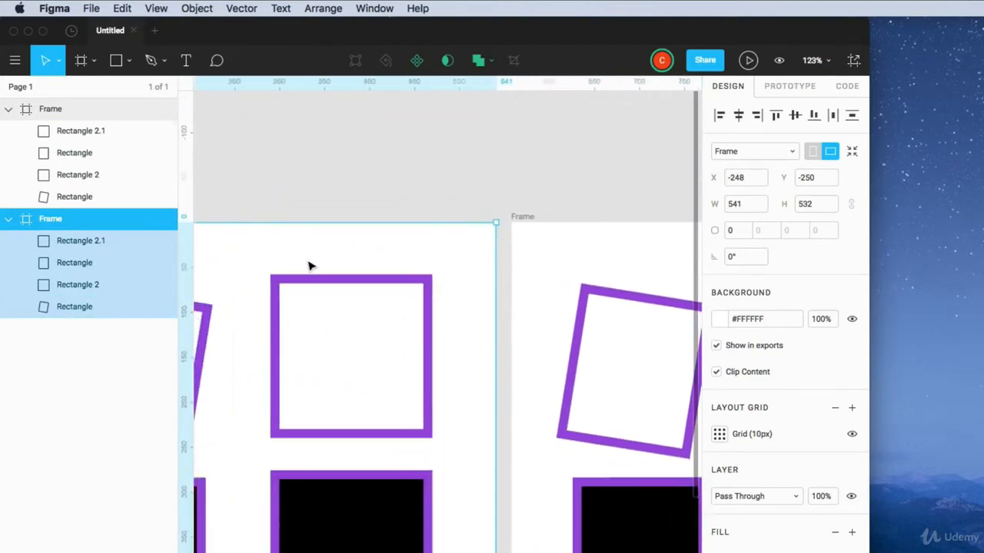
{"action": "left_click", "coordinate": [156, 8]}
{"action": "left_click", "coordinate": [196, 285]}
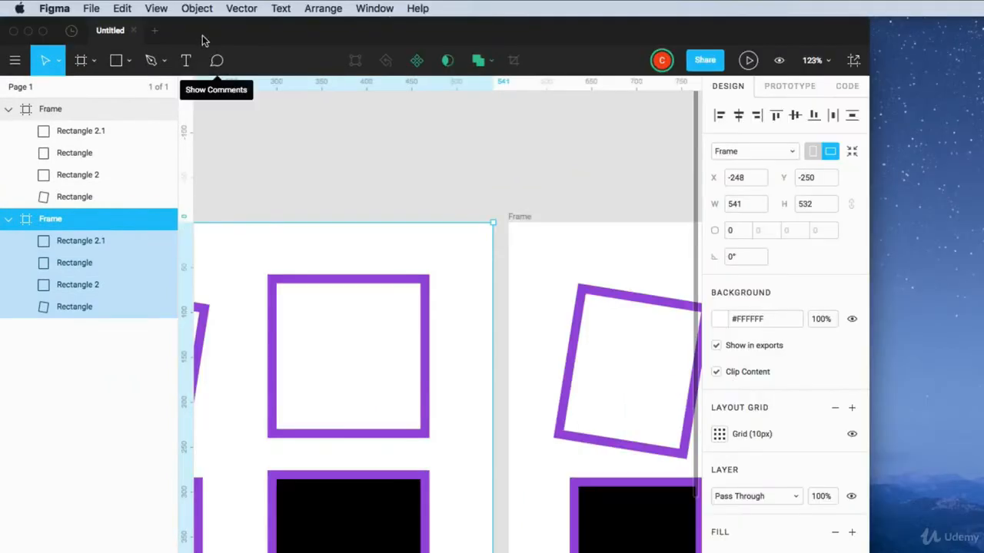
{"action": "left_click", "coordinate": [325, 173]}
{"action": "scroll", "coordinate": [324, 177], "scroll_direction": "down", "scroll_amount": 6}
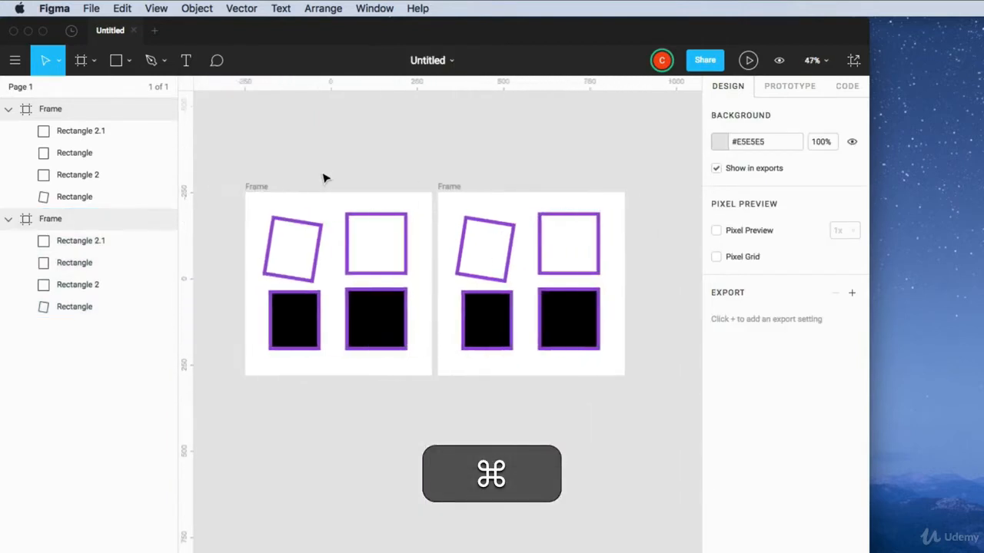
Step: Wrap the two white rectangles of the original frame in a new frame with Frame Selection
{"action": "left_click", "coordinate": [196, 8]}
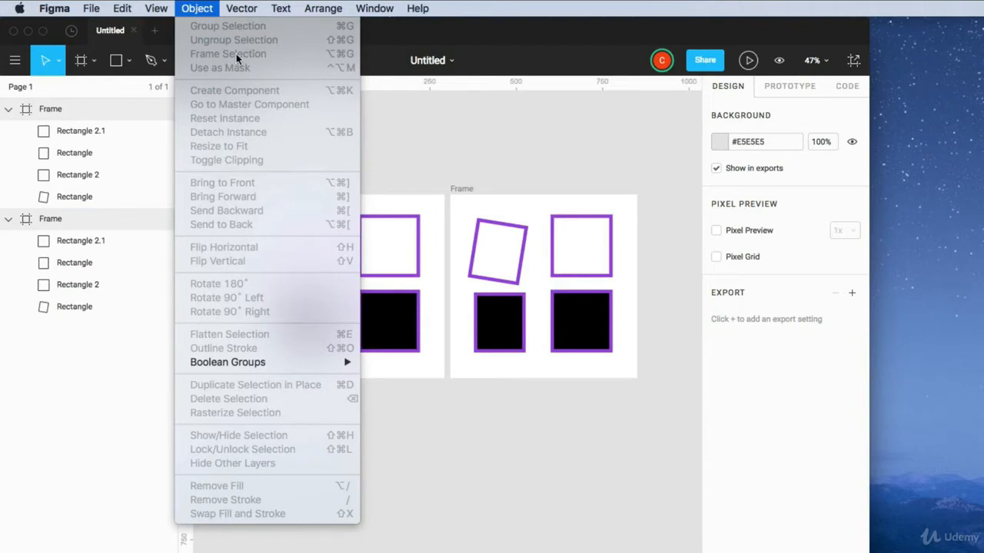
{"action": "left_click", "coordinate": [441, 161]}
{"action": "left_click_drag", "start_coordinate": [401, 205], "coordinate": [310, 262]}
{"action": "left_click", "coordinate": [193, 7]}
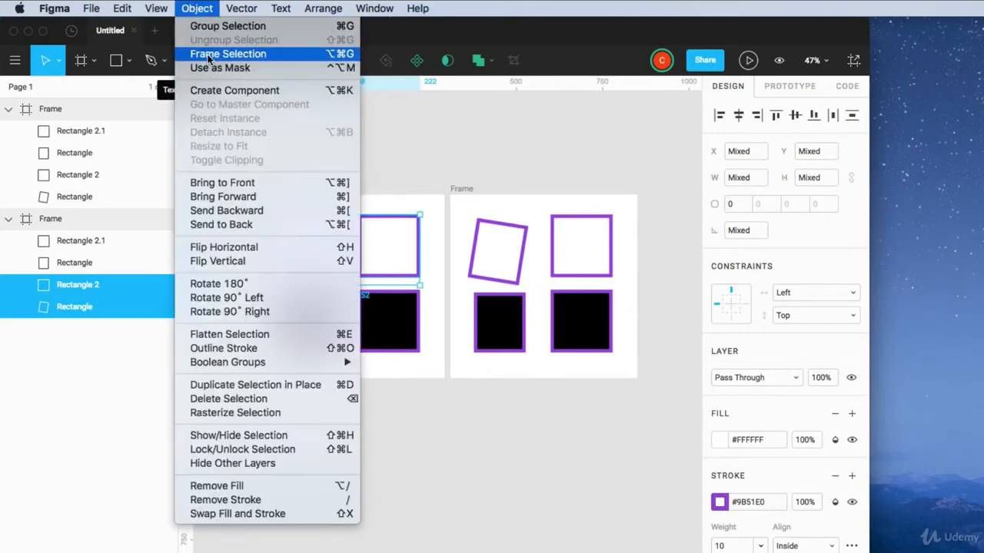
{"action": "left_click", "coordinate": [208, 53]}
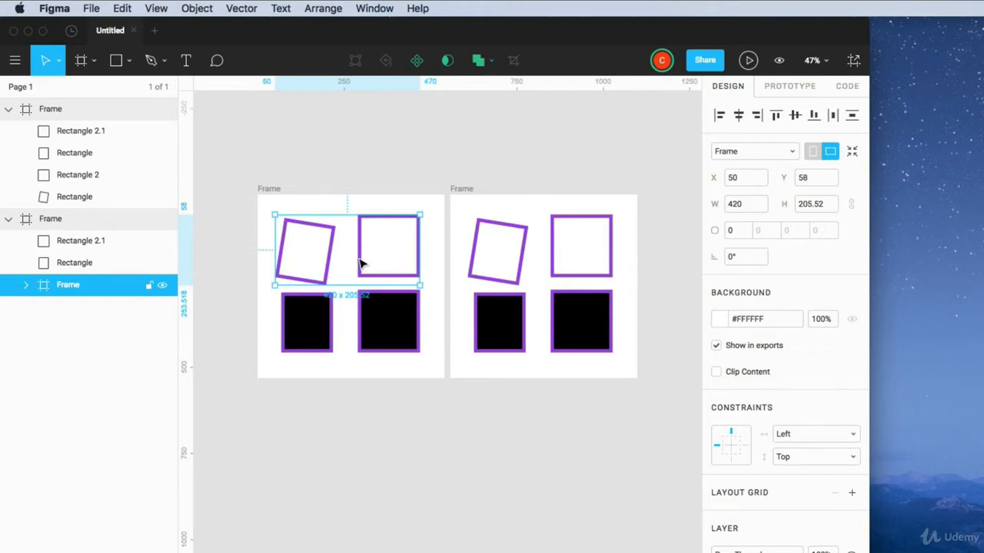
Step: Turn the new frame around the two white rectangles into a component
{"action": "left_click", "coordinate": [197, 8]}
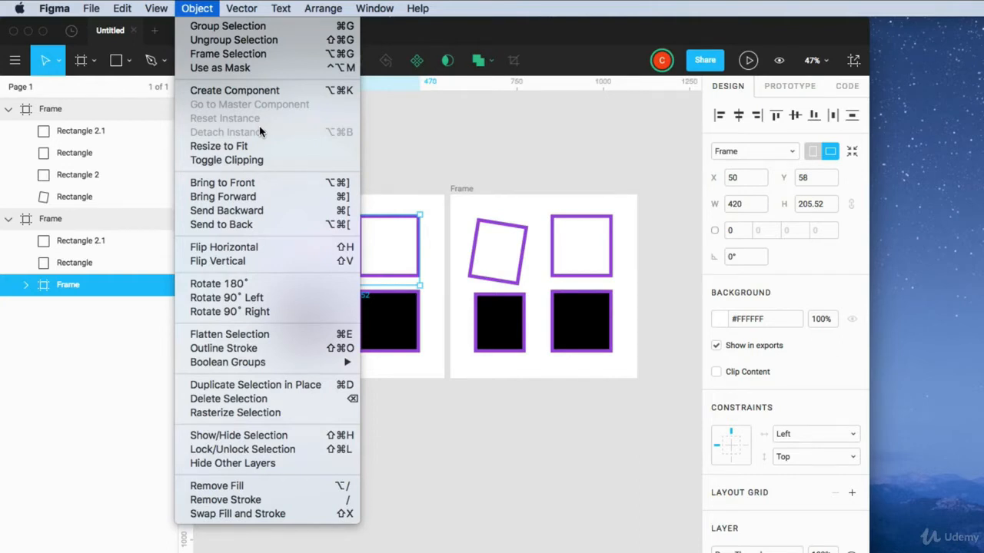
{"action": "left_click", "coordinate": [235, 90]}
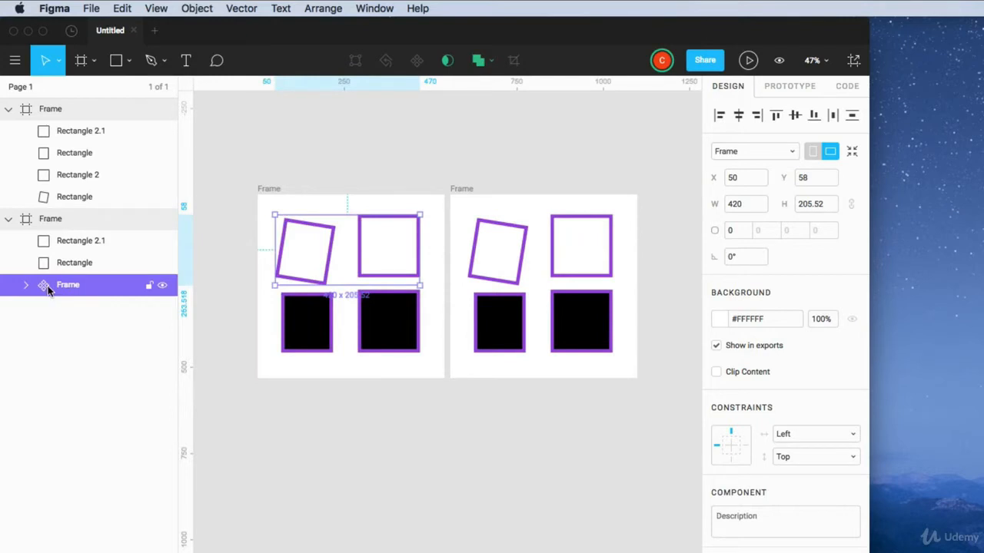
{"action": "left_click", "coordinate": [200, 9]}
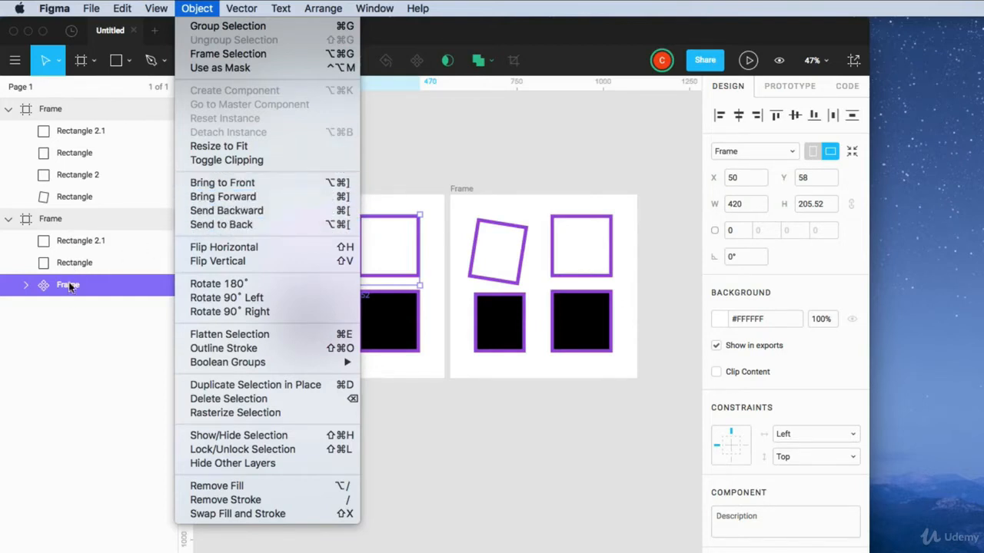
Step: Duplicate the tilted white rectangle in the second frame, offsetting the copy up and left to about X 41.5, Y 10
{"action": "left_click", "coordinate": [500, 257]}
{"action": "left_click", "coordinate": [501, 257]}
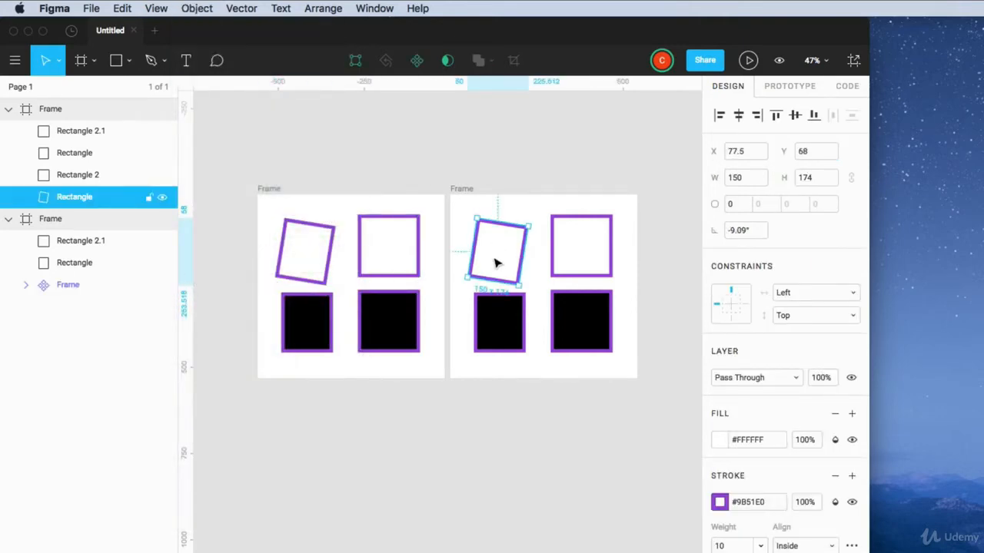
{"action": "key", "text": "alt"}
{"action": "left_click_drag", "start_coordinate": [496, 264], "coordinate": [485, 244]}
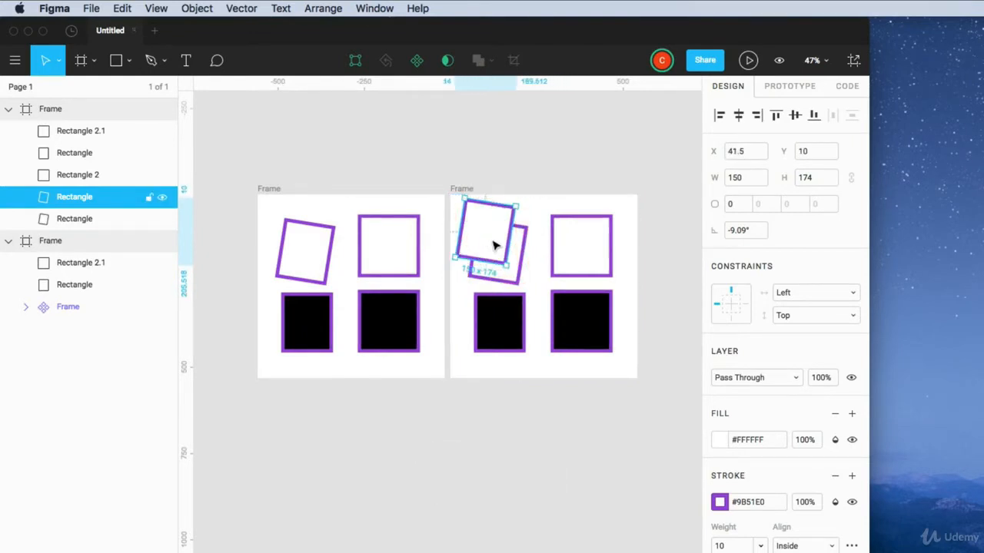
Step: Send the copied tilted rectangle to the back, behind the original tilted rectangle
{"action": "left_click", "coordinate": [521, 256]}
{"action": "left_click", "coordinate": [468, 229]}
{"action": "left_click", "coordinate": [193, 7]}
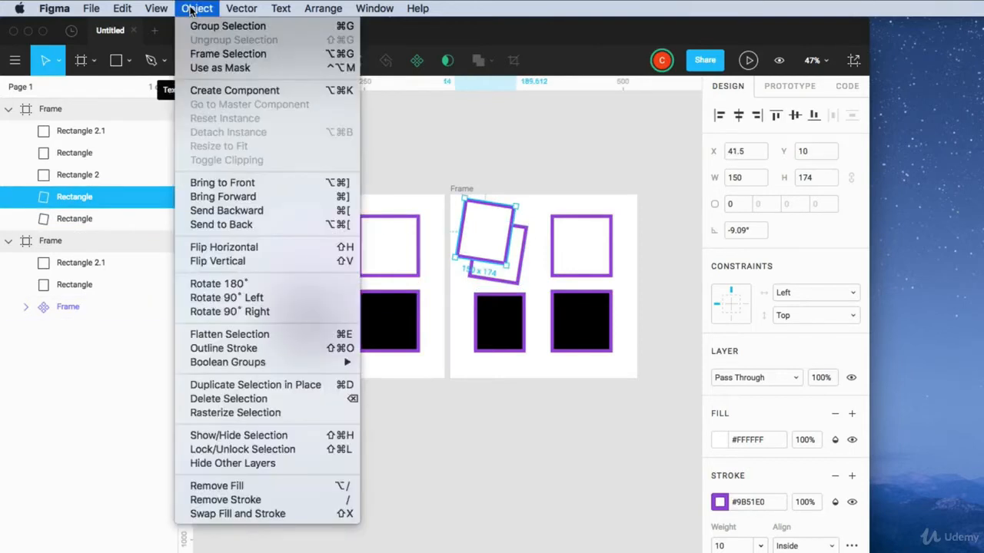
{"action": "left_click", "coordinate": [224, 224]}
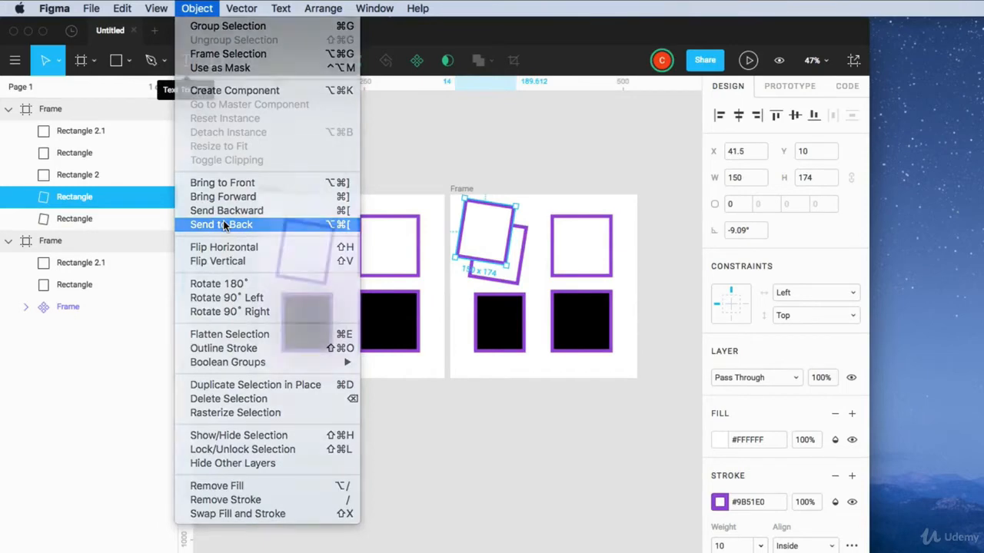
Step: Flatten the copied tilted rectangle and compare its size and rotation properties with those of the unflattened original
{"action": "left_click", "coordinate": [196, 9]}
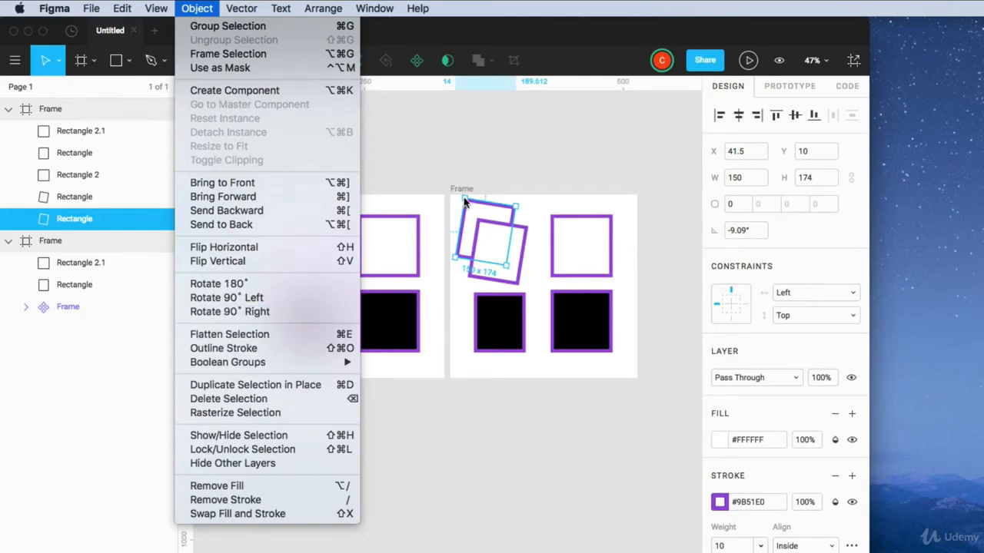
{"action": "left_click", "coordinate": [215, 339]}
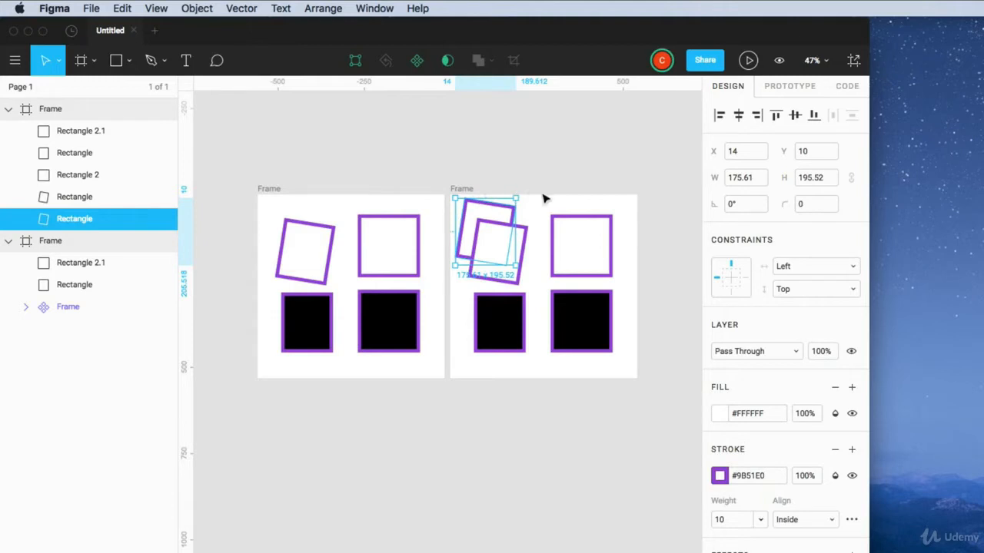
{"action": "left_click", "coordinate": [525, 240]}
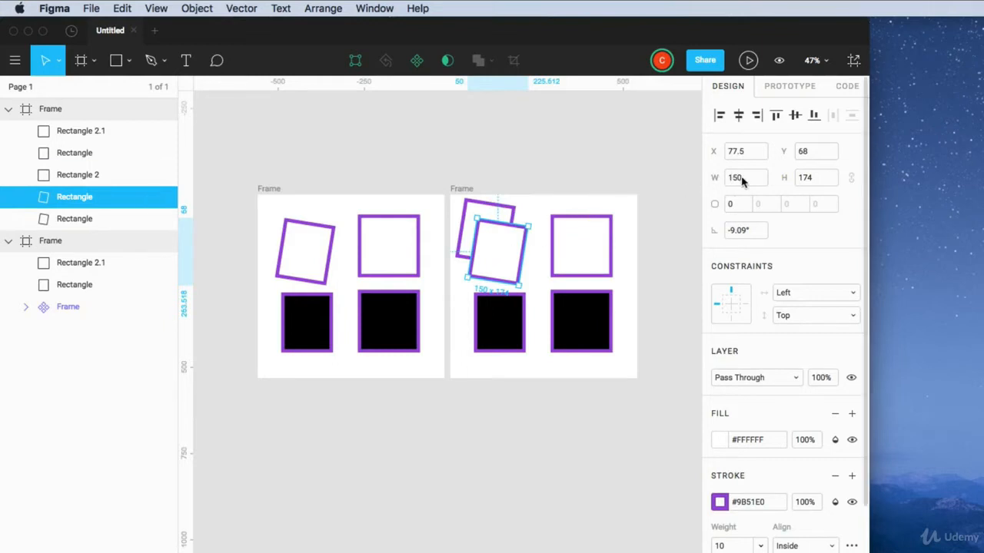
{"action": "left_click", "coordinate": [492, 213]}
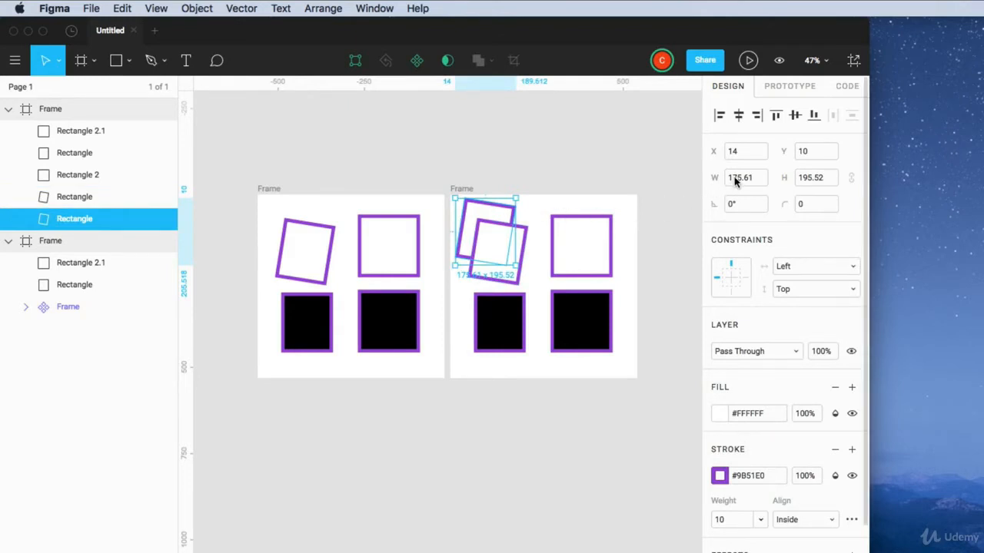
{"action": "left_click", "coordinate": [551, 178]}
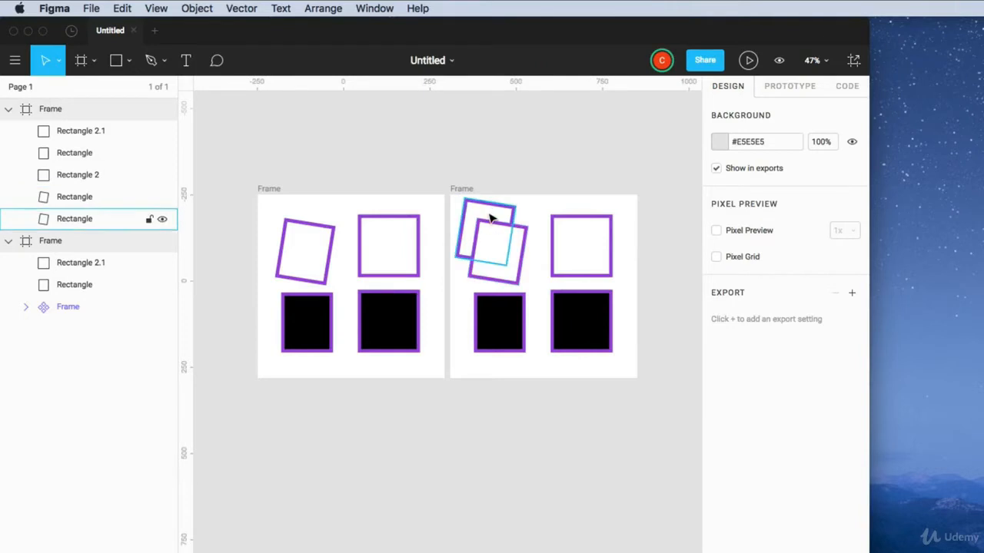
{"action": "left_click", "coordinate": [492, 219]}
{"action": "left_click", "coordinate": [511, 220]}
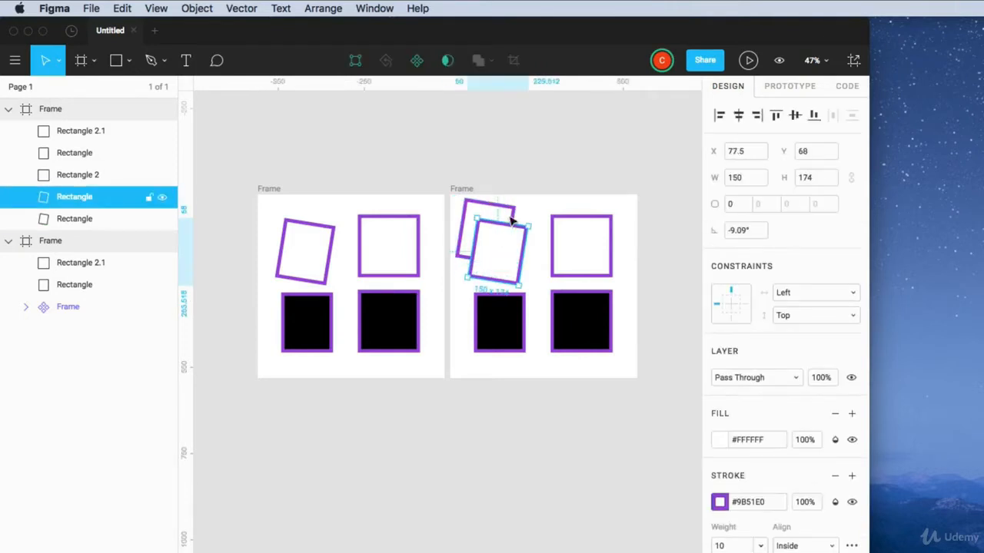
{"action": "left_click", "coordinate": [512, 215], "text": "shift"}
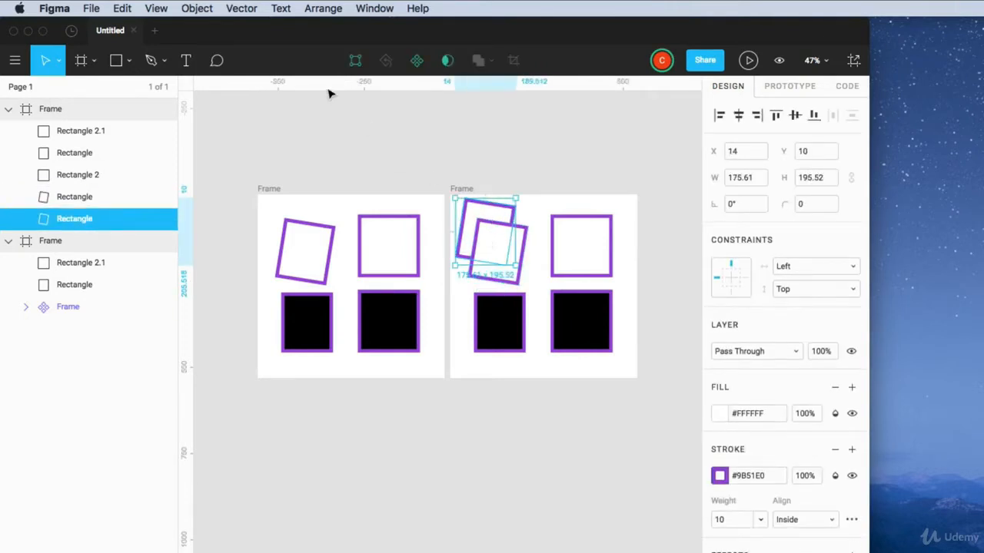
{"action": "left_click", "coordinate": [196, 8]}
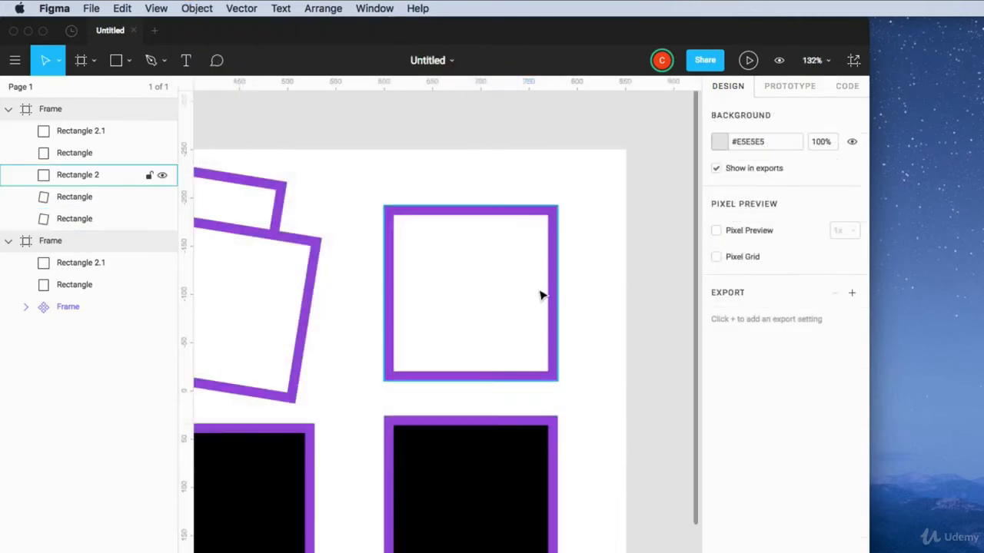
Step: Convert the purple border of the upright white rectangle in the second frame into its own shape with Outline Stroke
{"action": "left_click", "coordinate": [499, 292]}
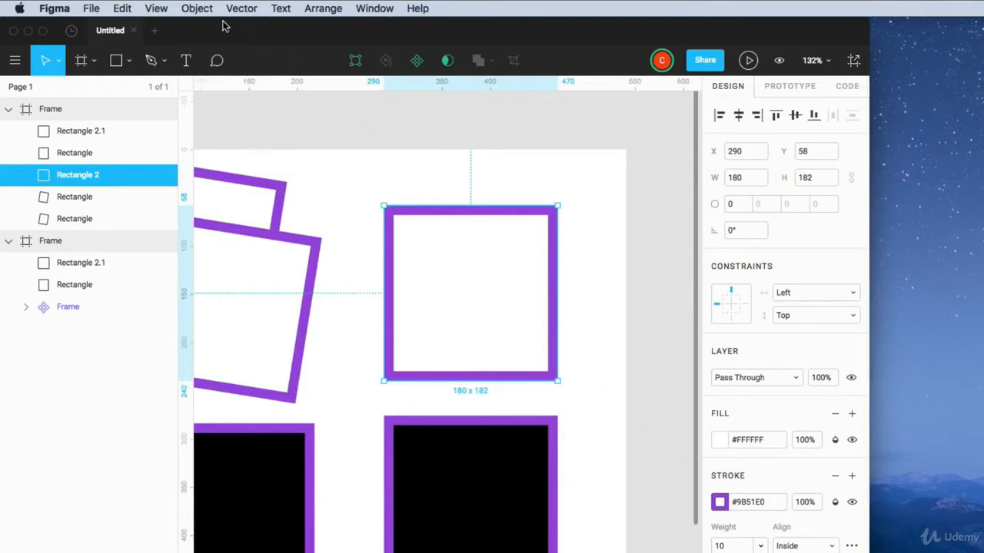
{"action": "left_click", "coordinate": [198, 9]}
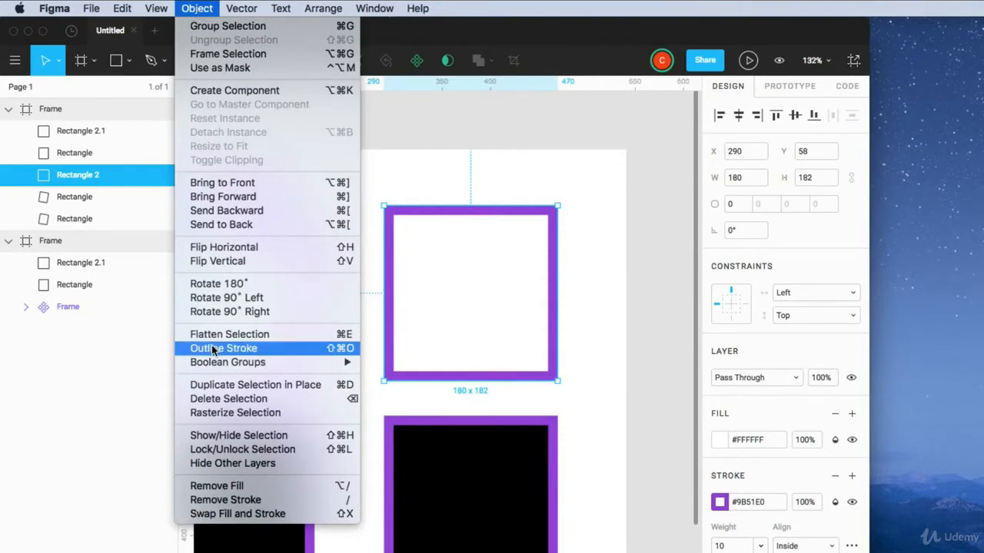
{"action": "mouse_move", "coordinate": [346, 362]}
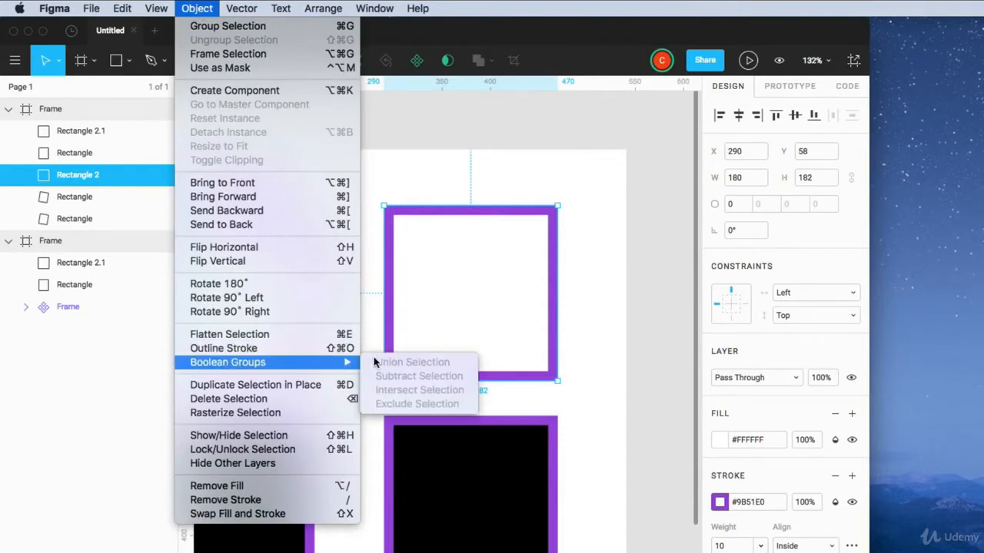
{"action": "left_click", "coordinate": [235, 353]}
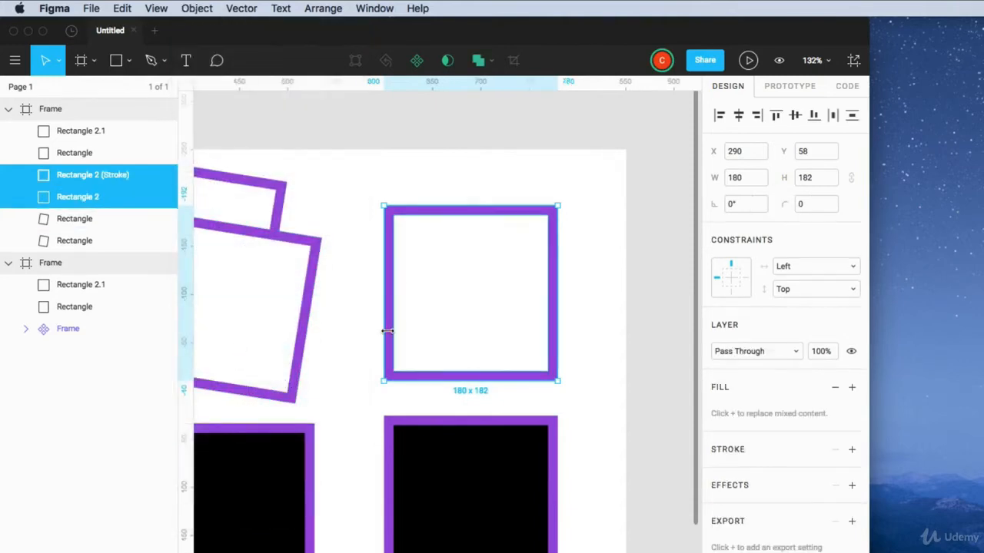
Step: Reshape the outlined stroke by moving its upper-left and lower-left inner corner points inward
{"action": "left_click", "coordinate": [394, 283]}
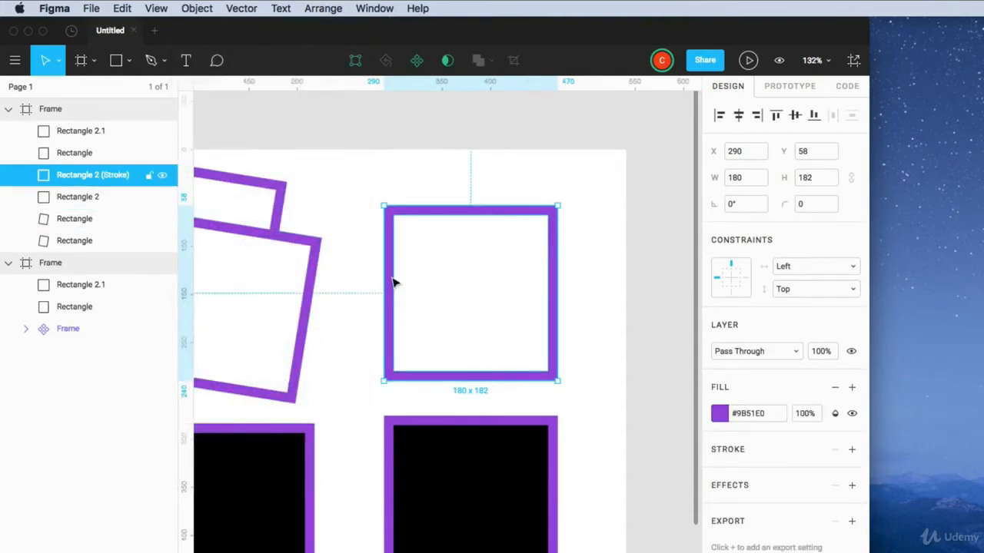
{"action": "double_click", "coordinate": [393, 283]}
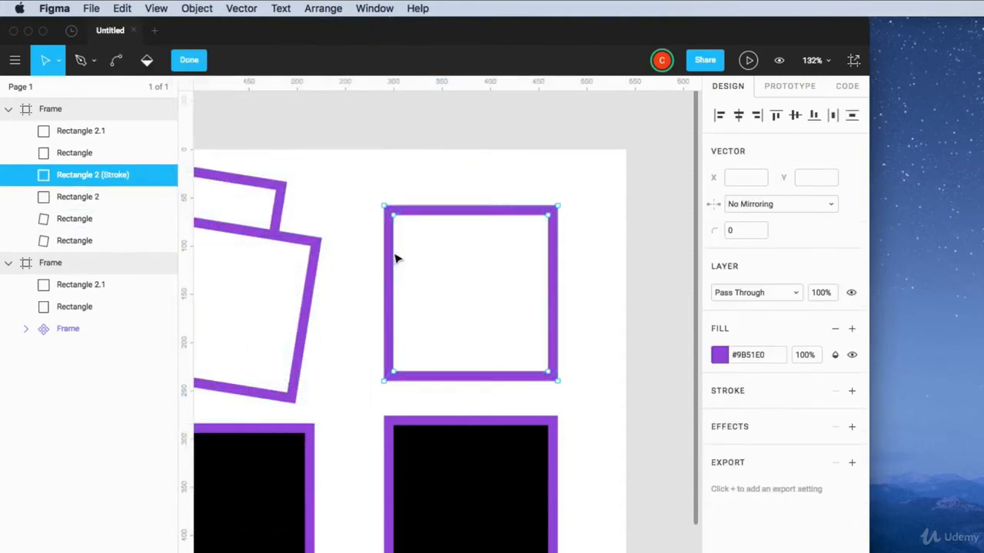
{"action": "left_click", "coordinate": [394, 216]}
{"action": "mouse_move", "coordinate": [394, 217]}
{"action": "left_mouse_down"}
{"action": "mouse_move", "coordinate": [455, 255]}
{"action": "mouse_move", "coordinate": [429, 263]}
{"action": "mouse_move", "coordinate": [424, 243]}
{"action": "left_mouse_up"}
{"action": "left_click_drag", "start_coordinate": [395, 375], "coordinate": [408, 359]}
{"action": "left_click", "coordinate": [369, 364]}
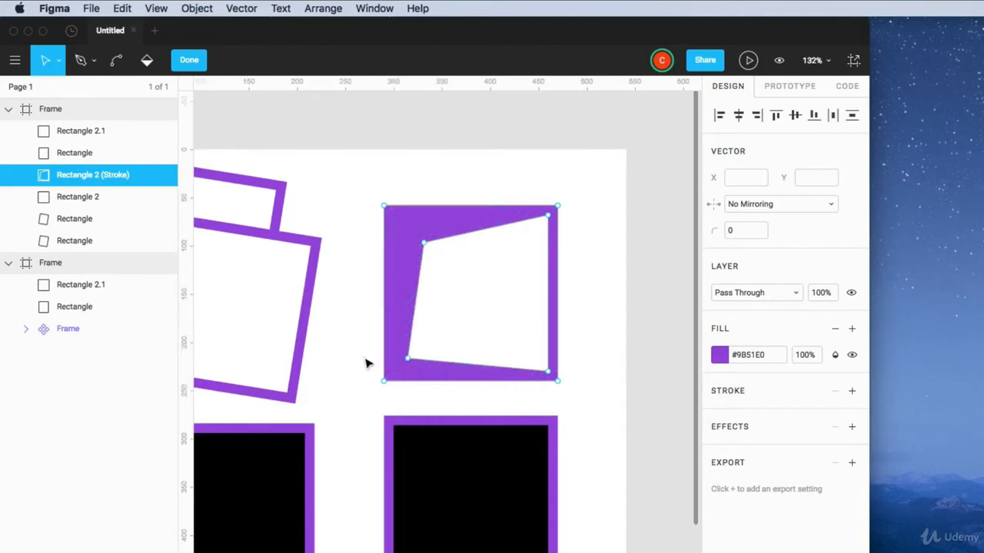
{"action": "key", "text": "Escape"}
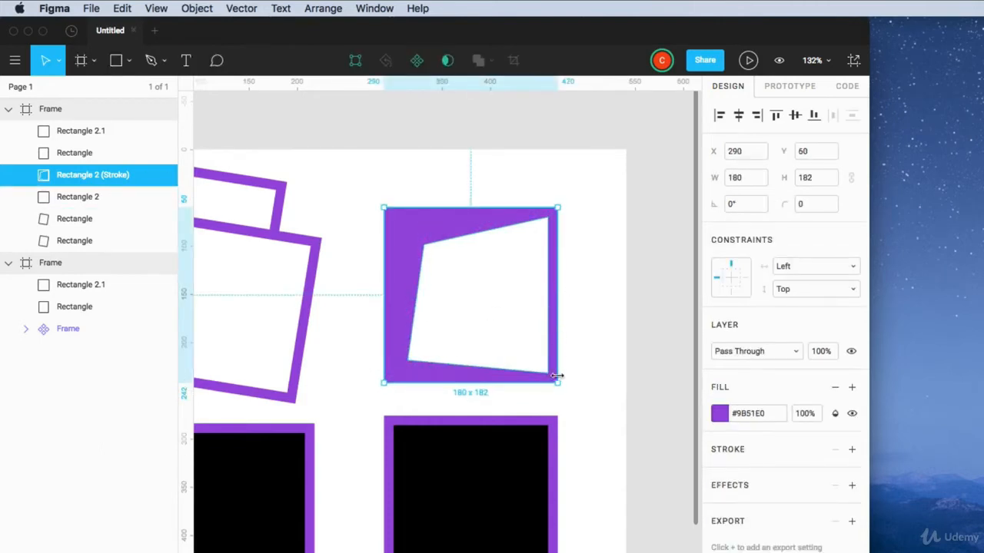
Step: Scale the reshaped stroke outline down to about 50 × 50 and undo the resize
{"action": "left_click_drag", "start_coordinate": [558, 385], "coordinate": [480, 283]}
{"action": "key", "text": "super+z"}
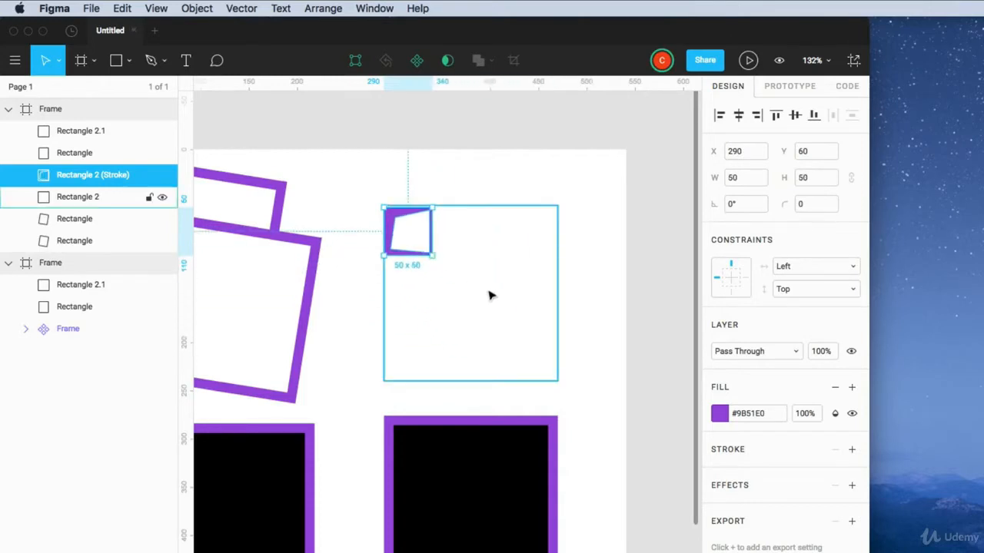
{"action": "key", "text": "super+z"}
{"action": "key", "text": "Escape"}
Step: Rasterize the black rectangle below the reshaped stroke outline
{"action": "scroll", "coordinate": [621, 279], "scroll_direction": "down", "scroll_amount": 3}
{"action": "left_click", "coordinate": [436, 385]}
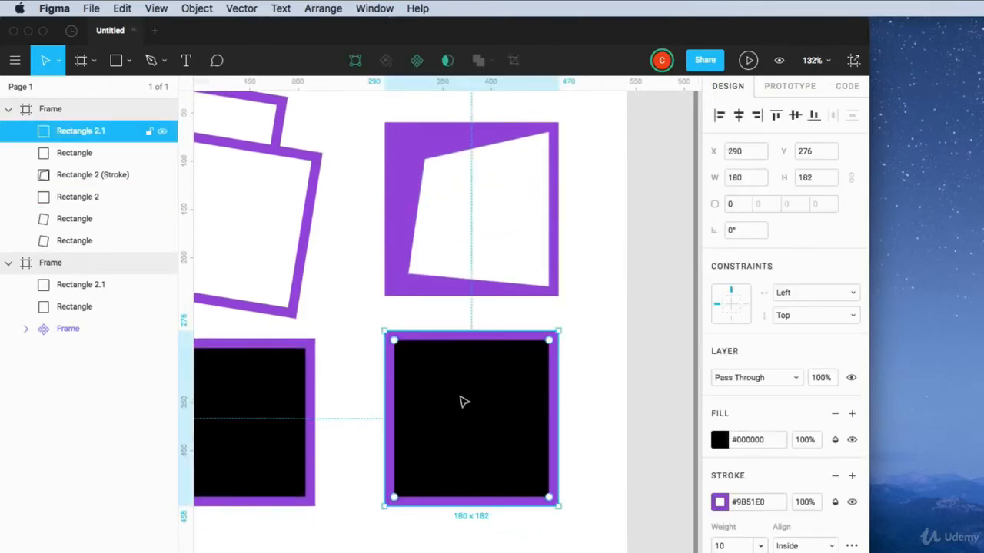
{"action": "left_click", "coordinate": [196, 9]}
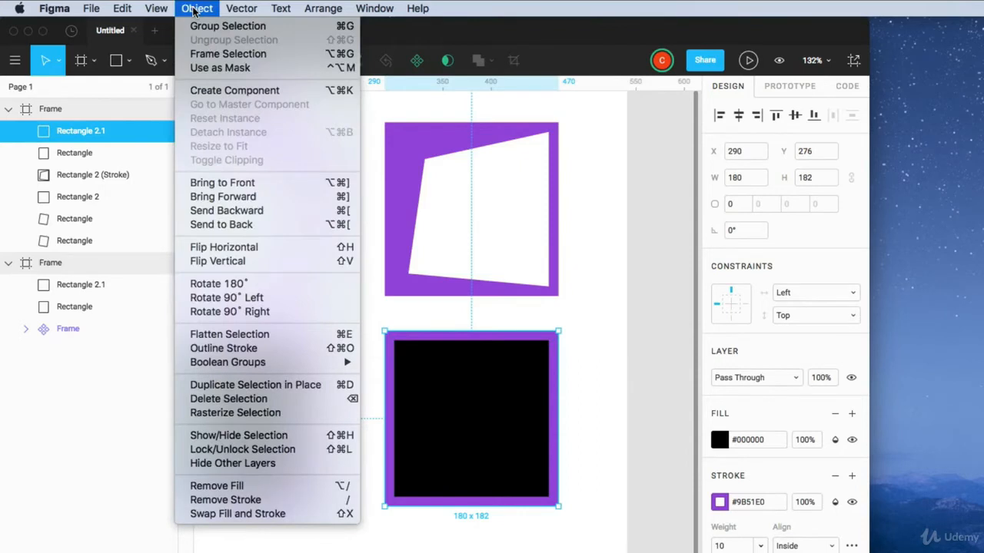
{"action": "mouse_move", "coordinate": [243, 366]}
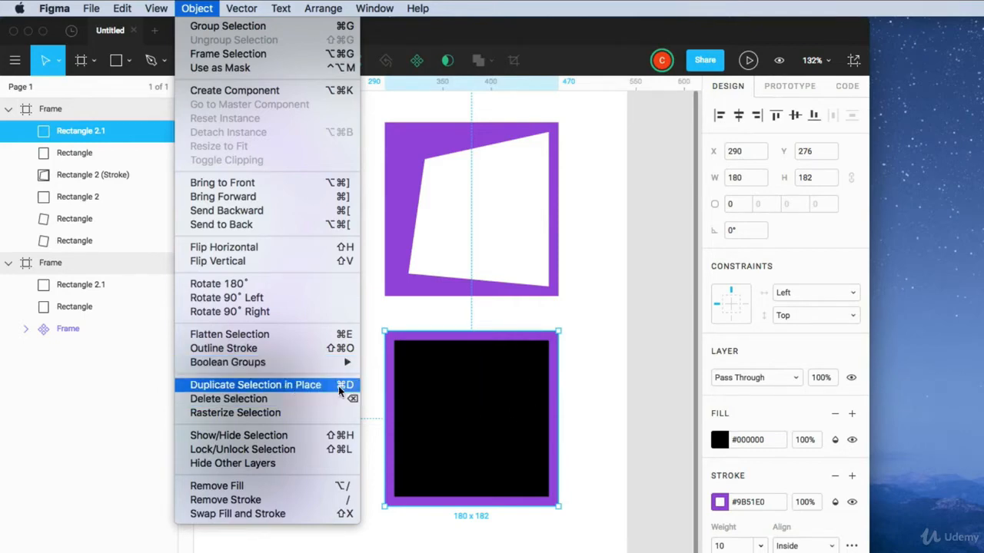
{"action": "left_click", "coordinate": [233, 416]}
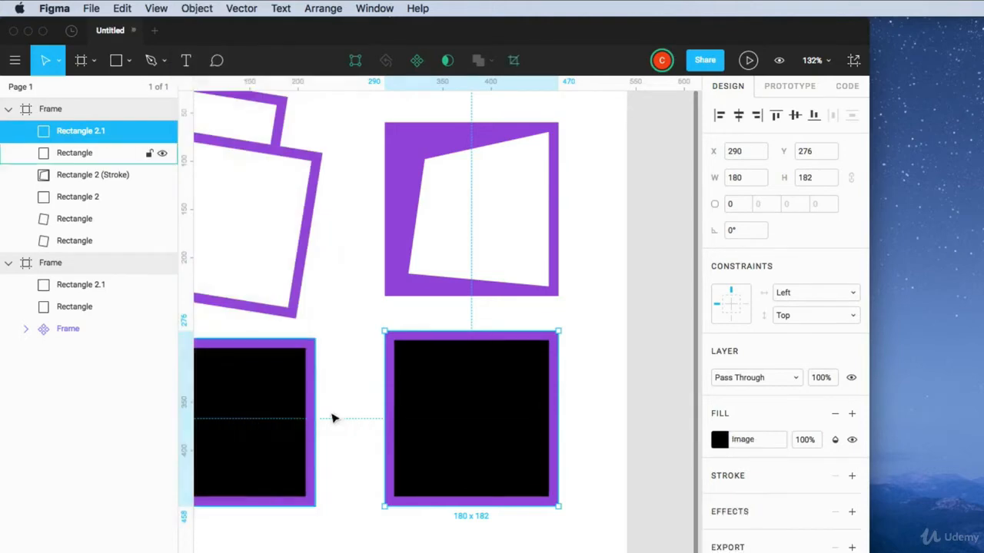
Step: Enlarge the rasterized black rectangle to about 210 × 278 and lighten it with its image fill adjustments
{"action": "double_click", "coordinate": [396, 382]}
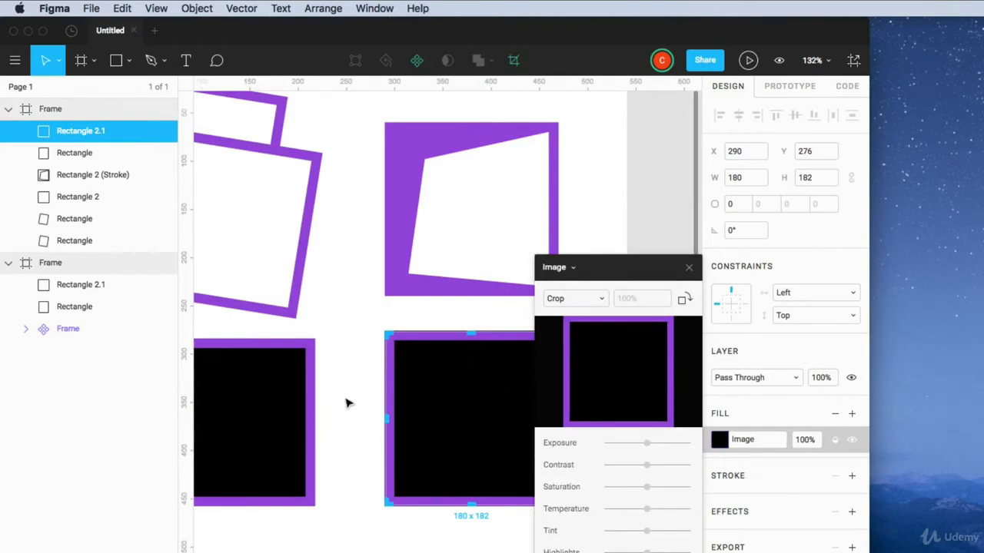
{"action": "key", "text": "Escape"}
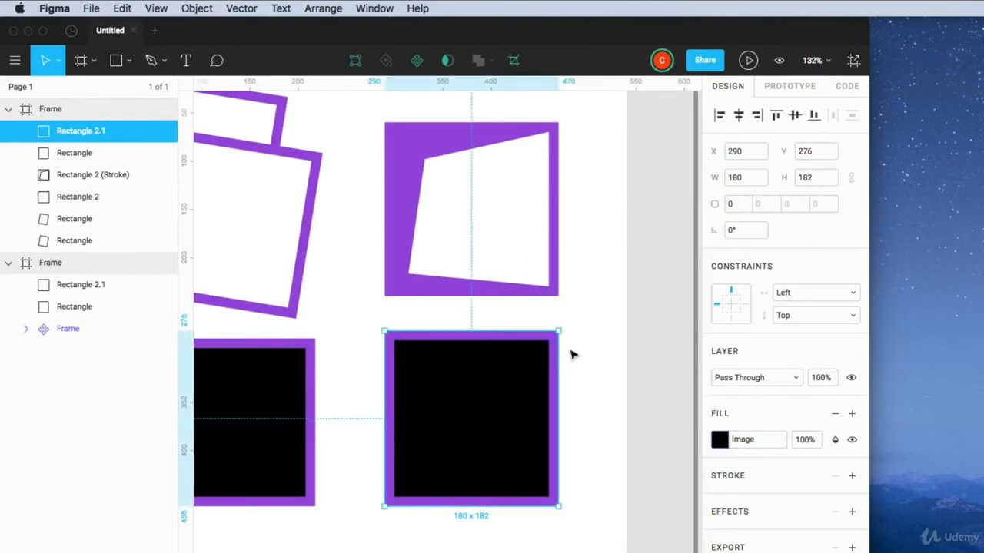
{"action": "left_click_drag", "start_coordinate": [559, 330], "coordinate": [597, 224]}
{"action": "scroll", "coordinate": [507, 362], "scroll_direction": "down", "scroll_amount": 3}
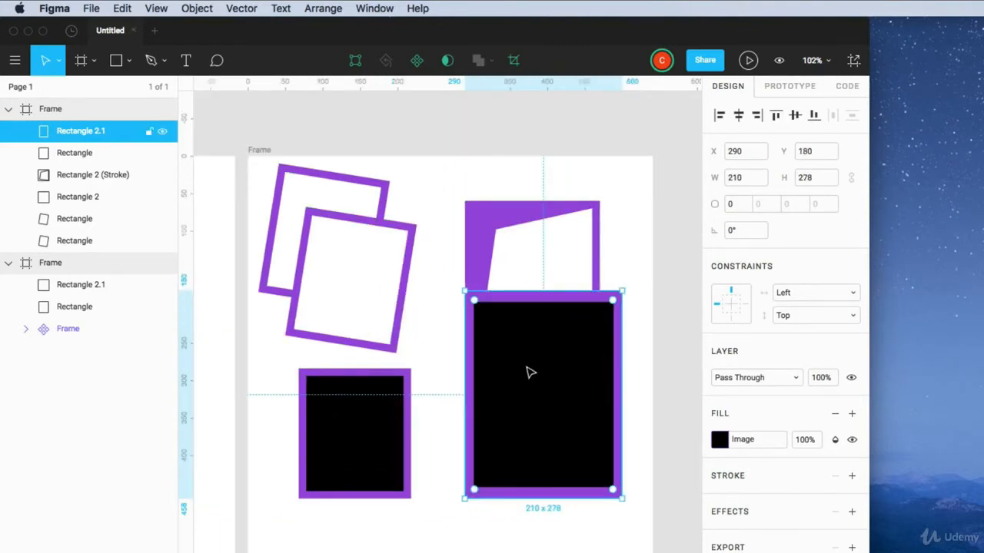
{"action": "left_click", "coordinate": [750, 447]}
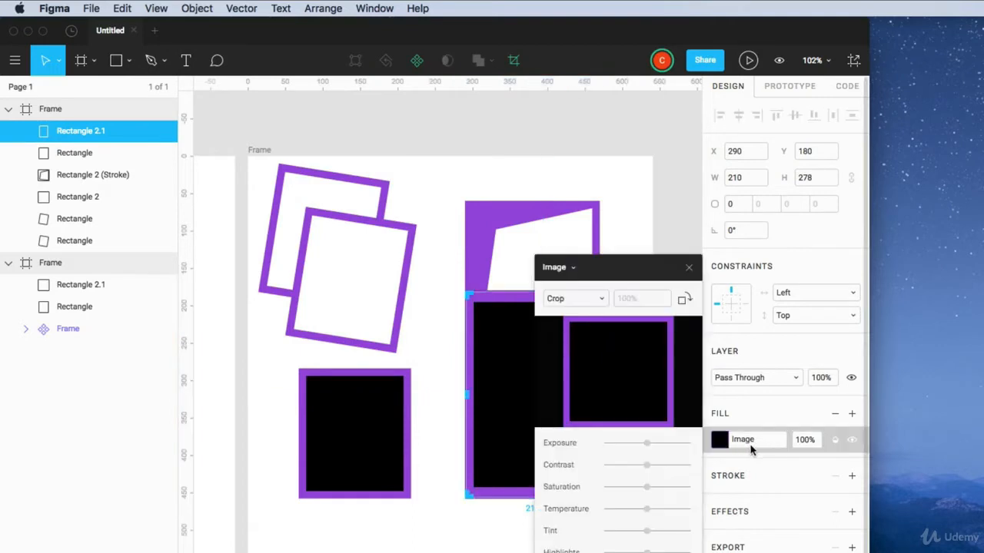
{"action": "left_click_drag", "start_coordinate": [648, 445], "coordinate": [604, 465]}
Step: Hide the smaller black rectangle in the second frame with Show/Hide Selection
{"action": "left_click", "coordinate": [407, 428]}
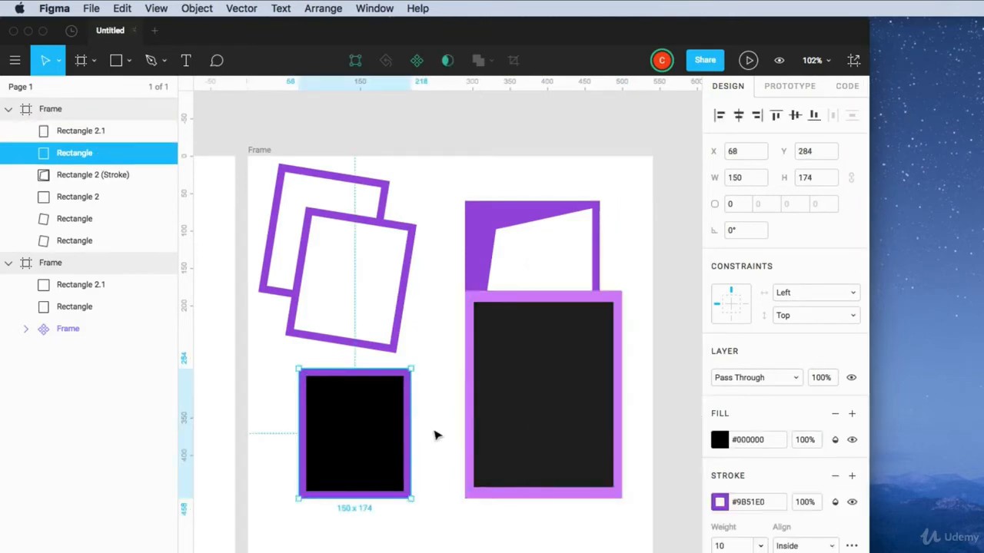
{"action": "scroll", "coordinate": [435, 432], "scroll_direction": "left", "scroll_amount": 5}
{"action": "left_click", "coordinate": [197, 7]}
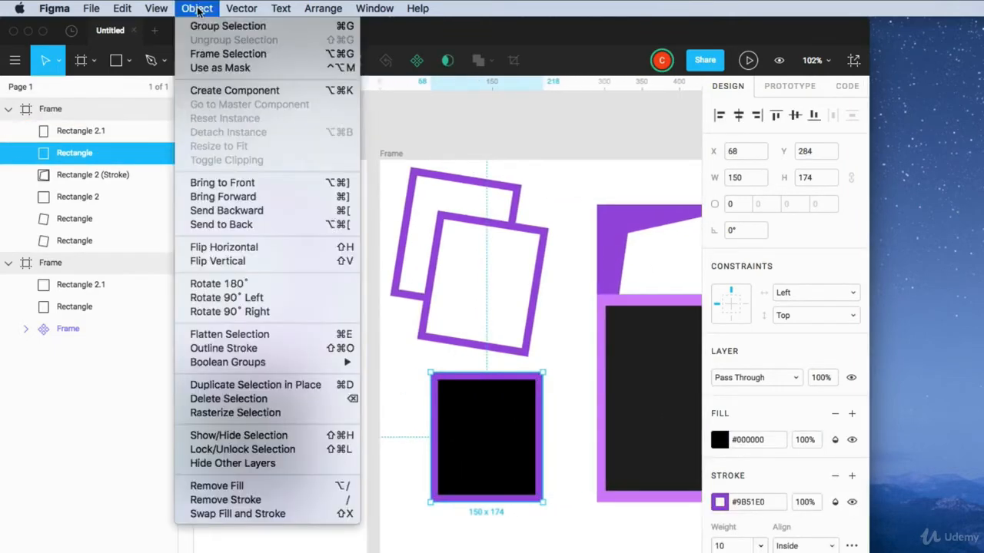
{"action": "left_click", "coordinate": [260, 437]}
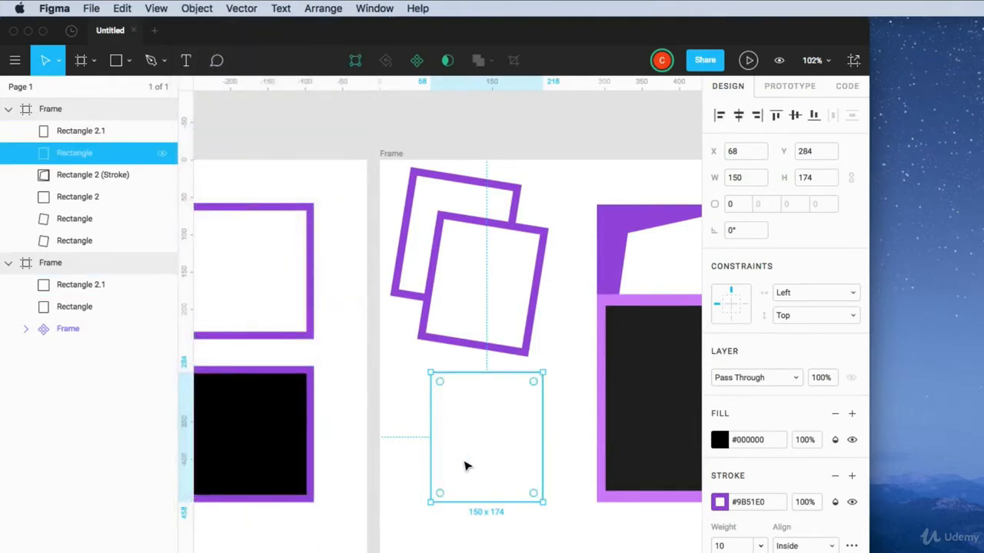
Step: Switch the smaller black rectangle's visibility on and off repeatedly in the layer list, leaving it hidden
{"action": "left_click", "coordinate": [162, 154]}
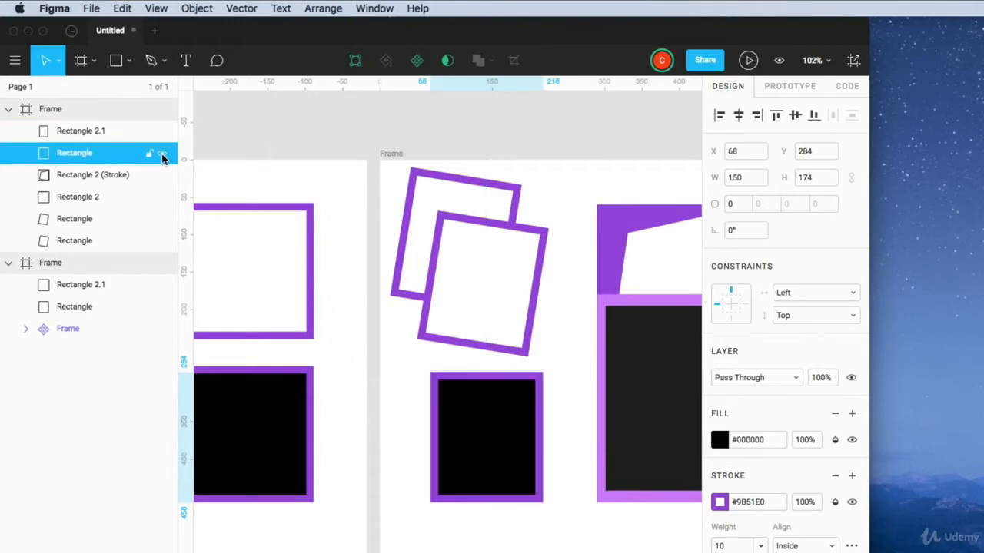
{"action": "left_click", "coordinate": [162, 155]}
{"action": "left_click", "coordinate": [162, 156]}
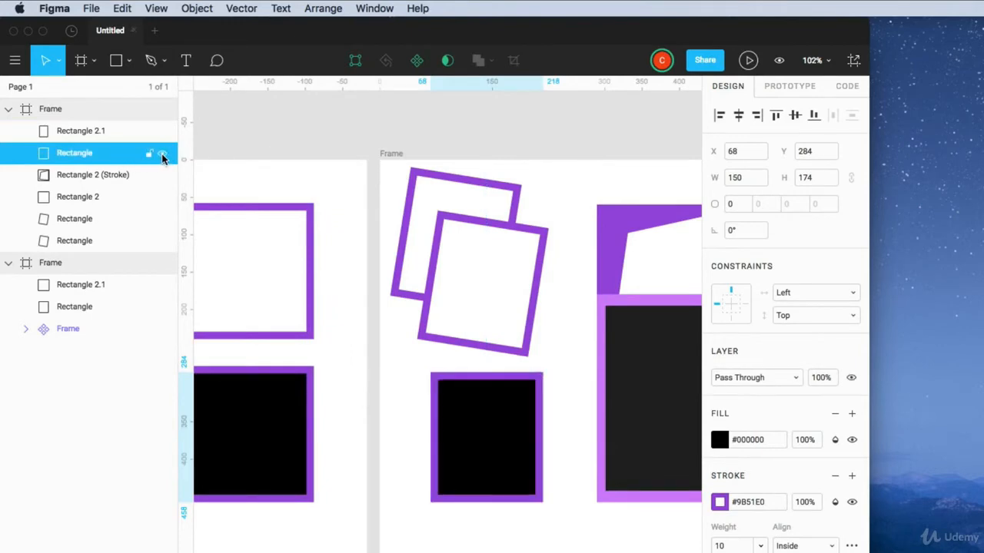
{"action": "left_click", "coordinate": [162, 156]}
{"action": "left_click", "coordinate": [162, 156]}
{"action": "left_click", "coordinate": [162, 156]}
Step: Lock the smaller black rectangle in the second frame with Lock/Unlock Selection and make it visible again
{"action": "left_click", "coordinate": [197, 8]}
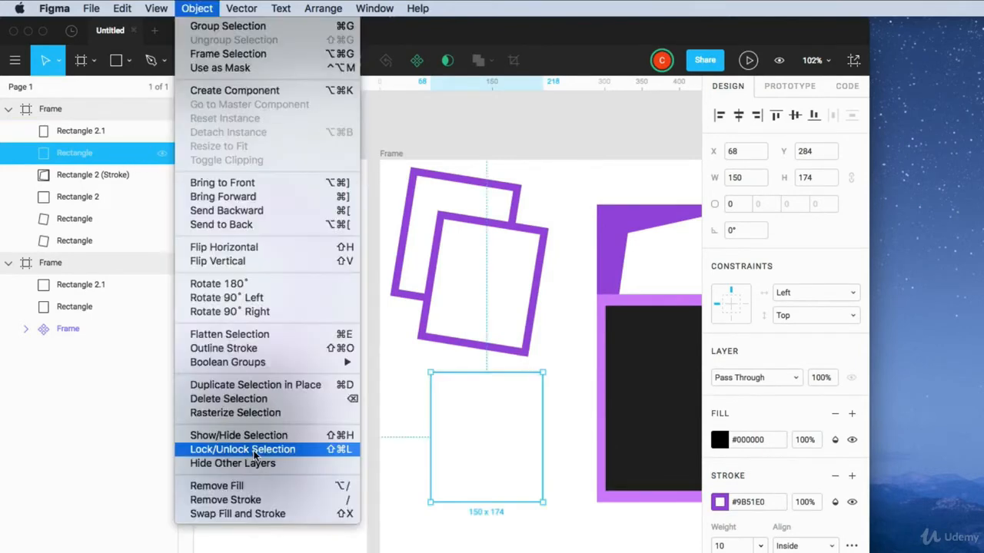
{"action": "left_click", "coordinate": [252, 455]}
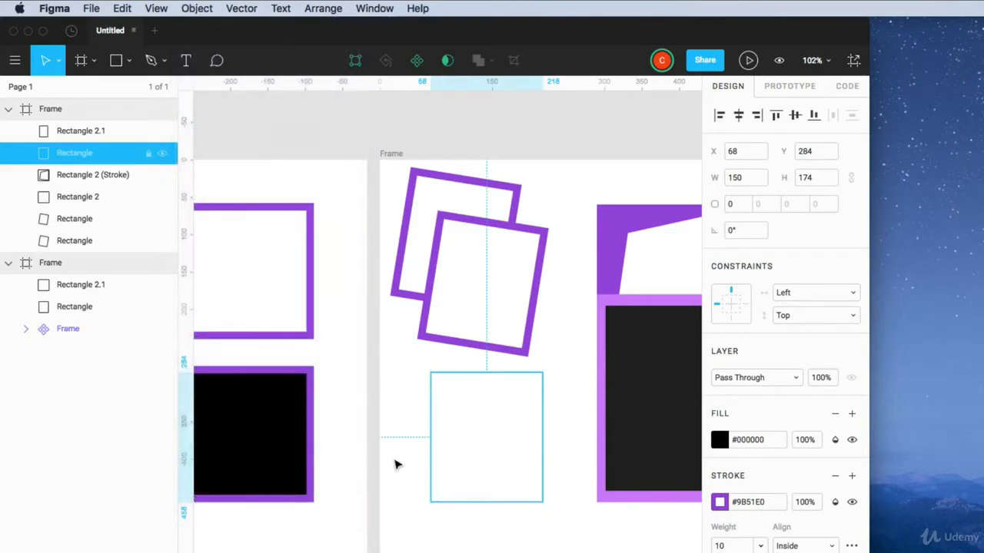
{"action": "left_click", "coordinate": [162, 155]}
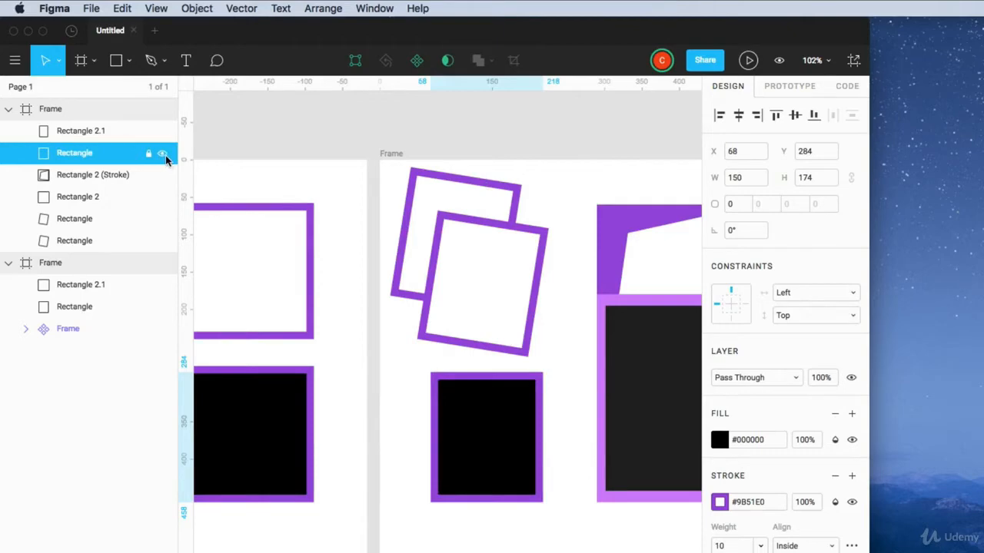
Step: Try to select the locked black rectangle on the canvas with area selections and by selecting everything in its frame
{"action": "left_click", "coordinate": [436, 473]}
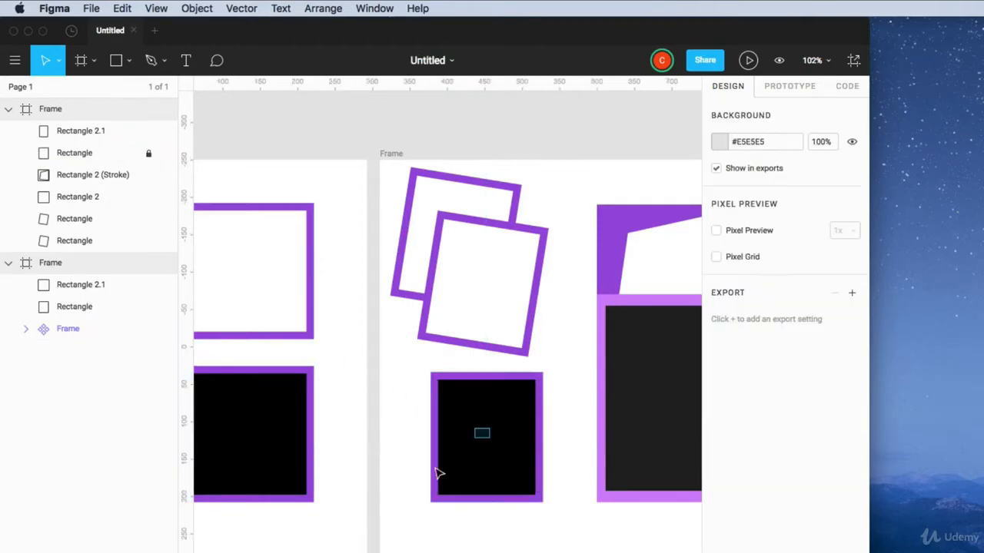
{"action": "left_click_drag", "start_coordinate": [436, 470], "coordinate": [388, 518]}
{"action": "left_click_drag", "start_coordinate": [409, 432], "coordinate": [515, 541]}
{"action": "left_click_drag", "start_coordinate": [570, 510], "coordinate": [420, 309]}
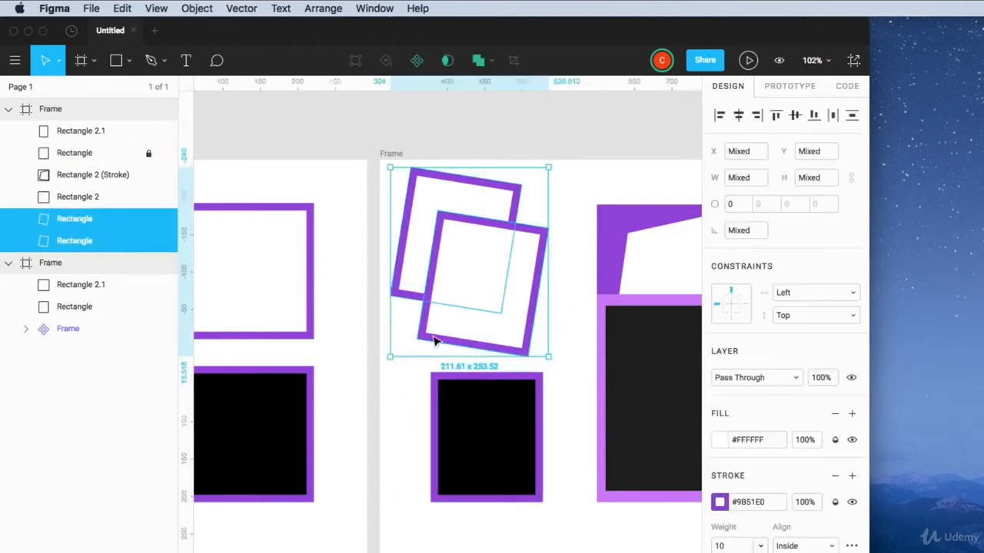
{"action": "left_click", "coordinate": [409, 484]}
{"action": "left_click_drag", "start_coordinate": [408, 492], "coordinate": [481, 455]}
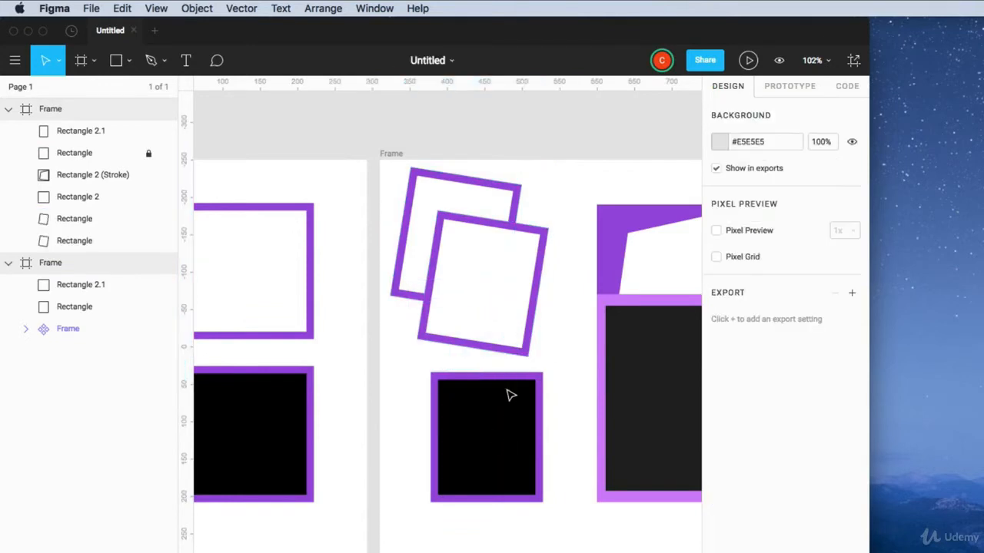
{"action": "key", "text": "super+a"}
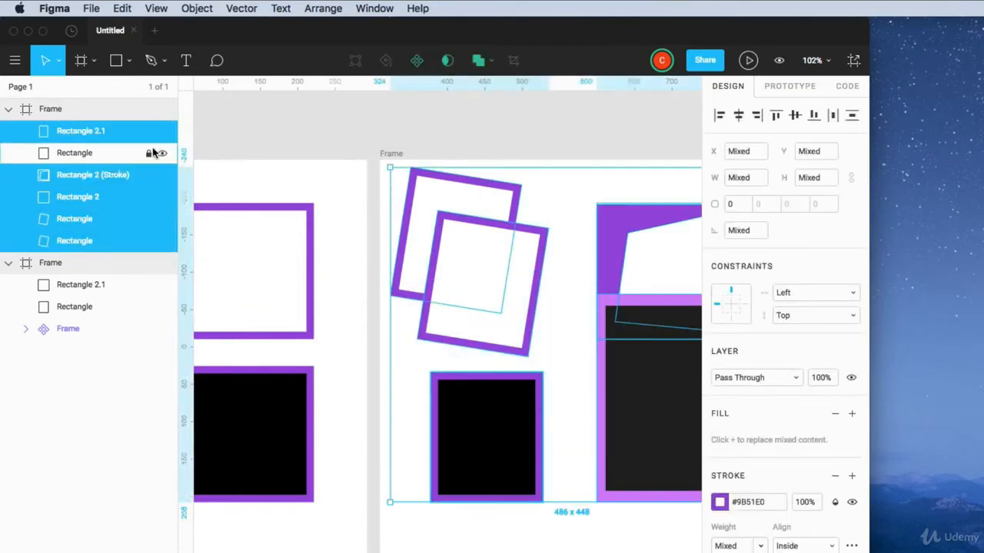
Step: Unlock the smaller black rectangle in the layer list and swap its fill and stroke colours
{"action": "left_click", "coordinate": [149, 155]}
{"action": "left_click", "coordinate": [149, 156]}
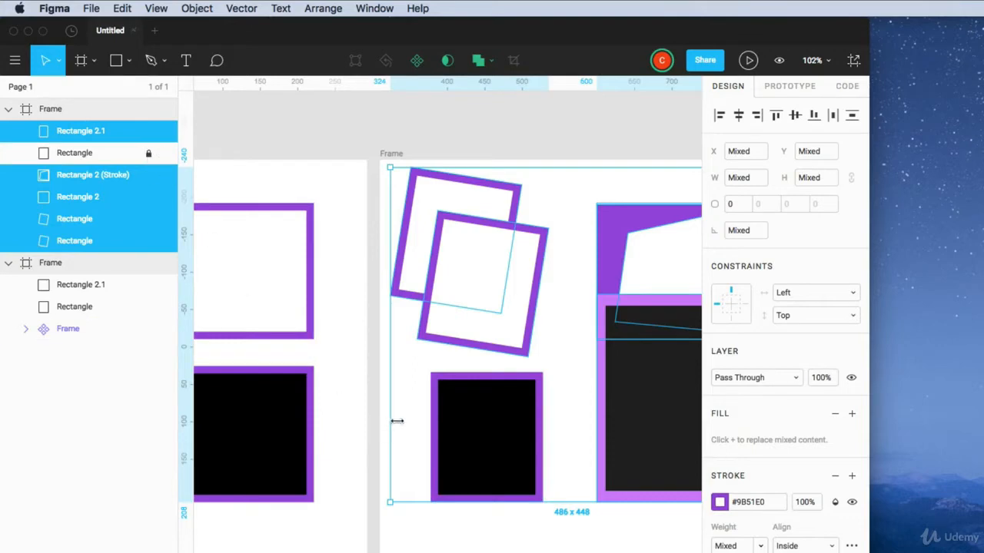
{"action": "left_click", "coordinate": [435, 434]}
{"action": "left_click", "coordinate": [196, 9]}
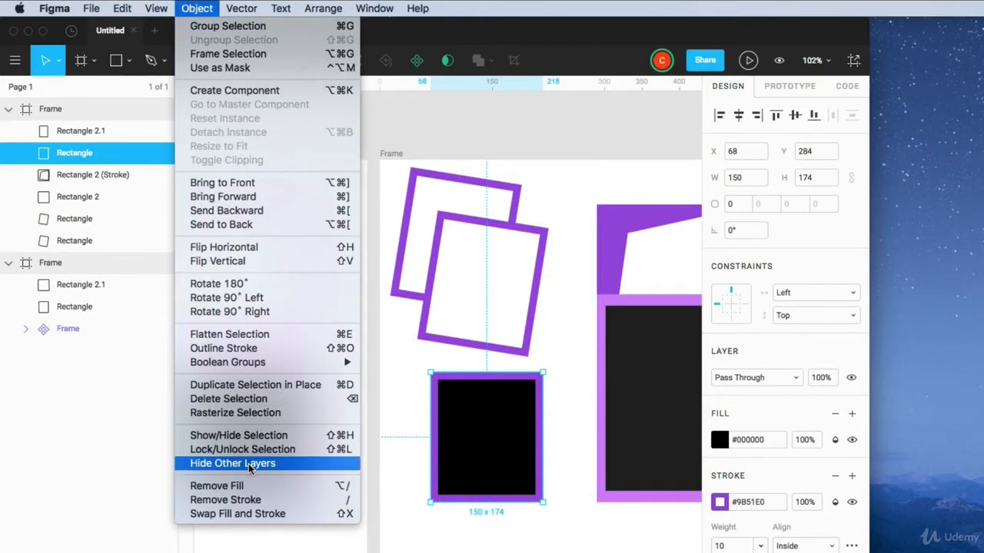
{"action": "left_click", "coordinate": [239, 515]}
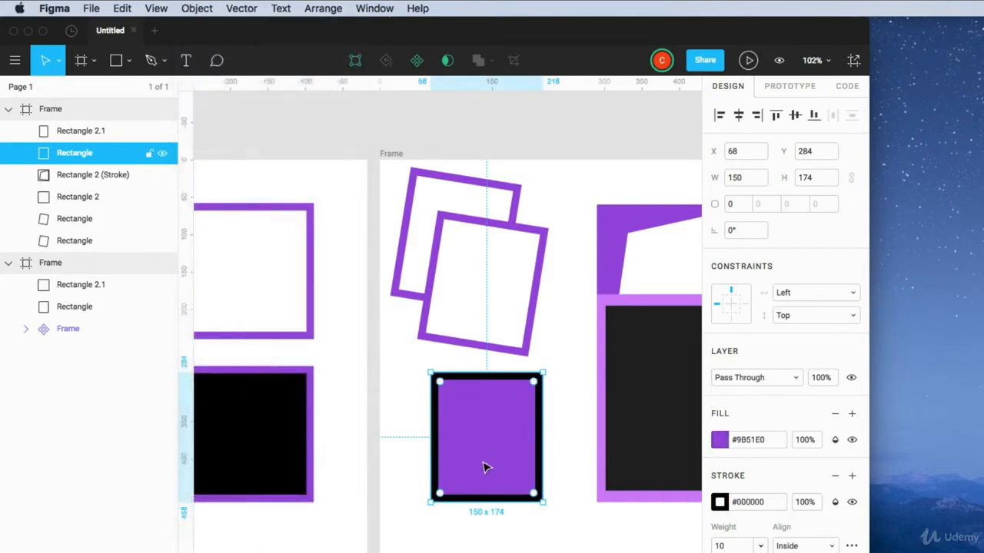
Step: Remove the purple fill from the black-outlined rectangle and move it over the tilted rectangles to about X 14, Y 126
{"action": "left_click", "coordinate": [192, 9]}
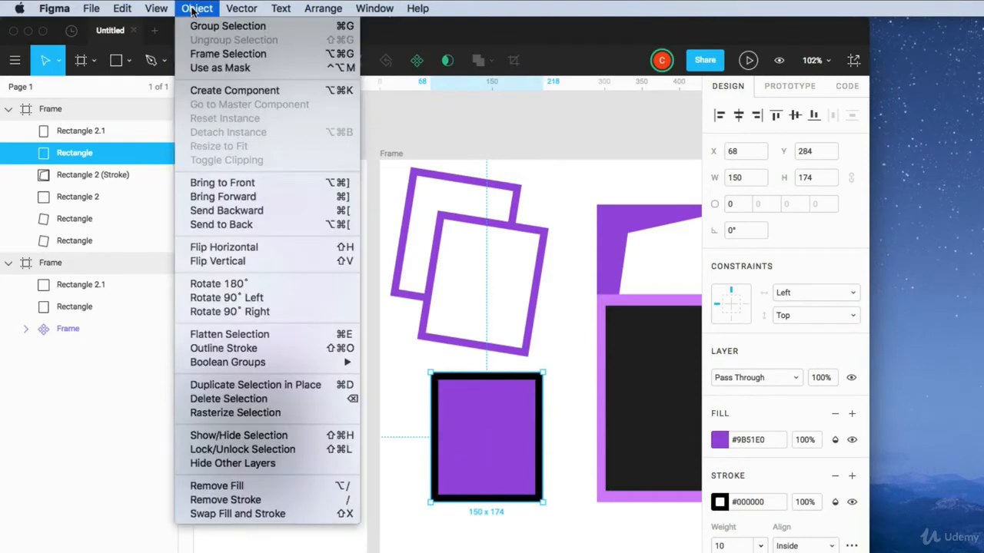
{"action": "left_click", "coordinate": [217, 486]}
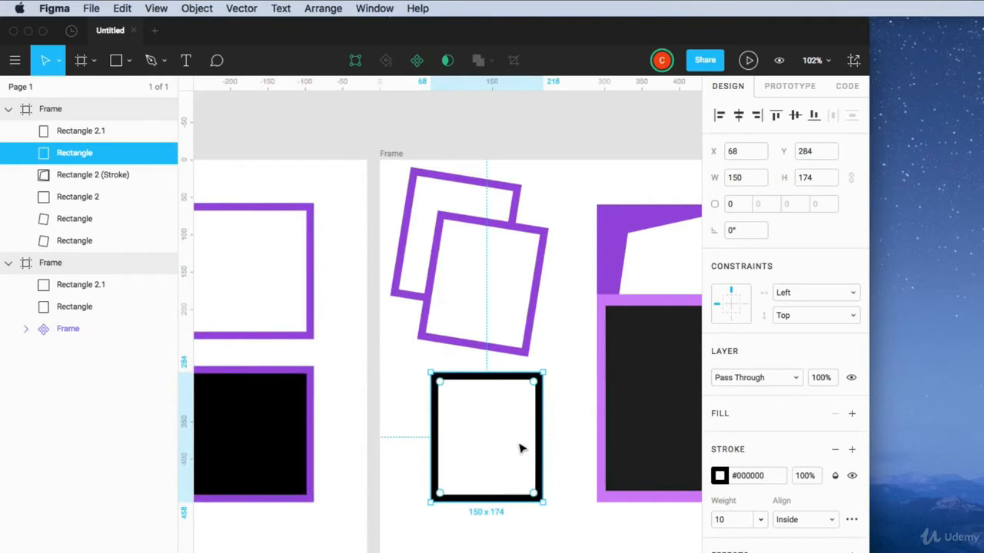
{"action": "left_click_drag", "start_coordinate": [538, 450], "coordinate": [502, 340]}
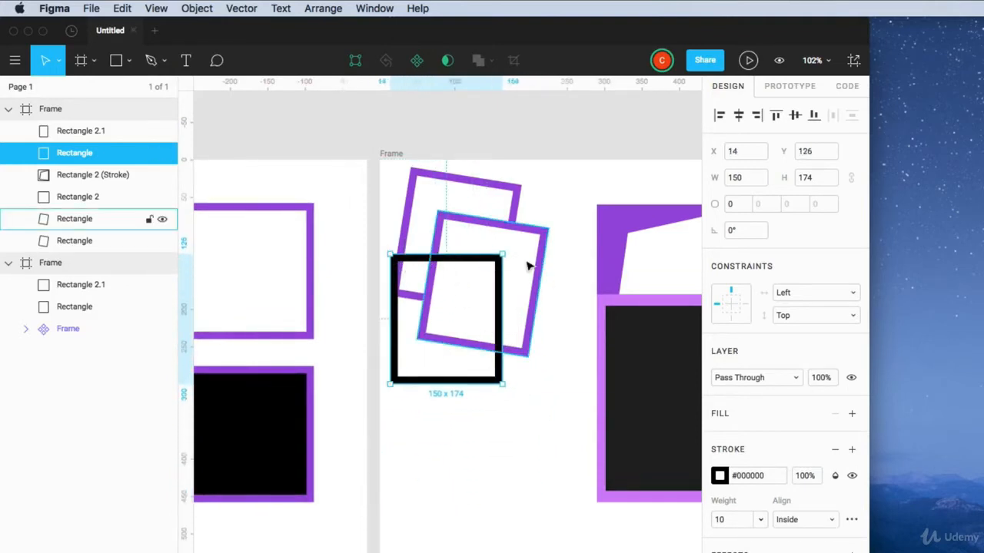
{"action": "left_click", "coordinate": [543, 463]}
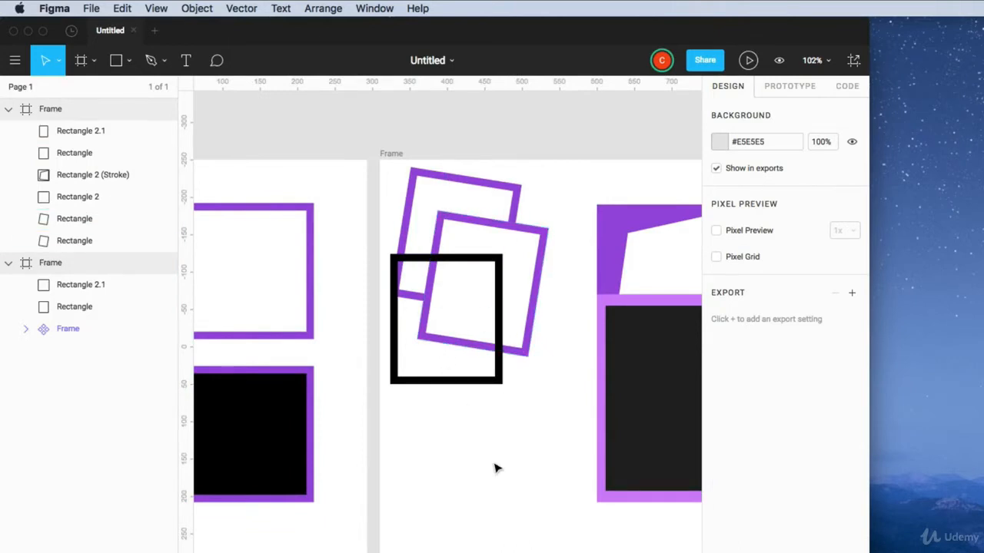
Step: Delete the second frame and move the remaining frame toward the middle of the canvas
{"action": "key", "text": "shift+1"}
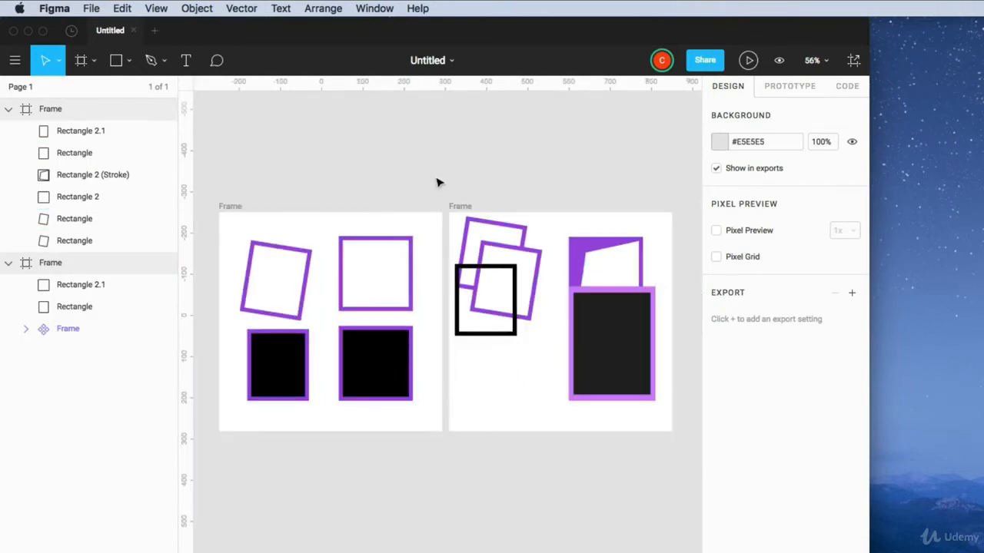
{"action": "left_click", "coordinate": [454, 207]}
{"action": "key", "text": "BackSpace"}
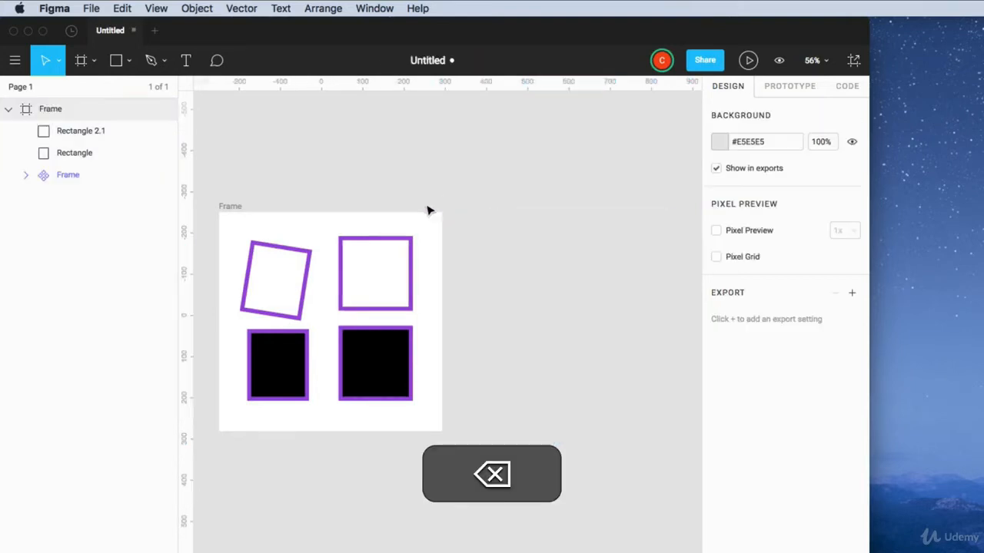
{"action": "left_click_drag", "start_coordinate": [231, 208], "coordinate": [338, 196]}
{"action": "left_click", "coordinate": [400, 175]}
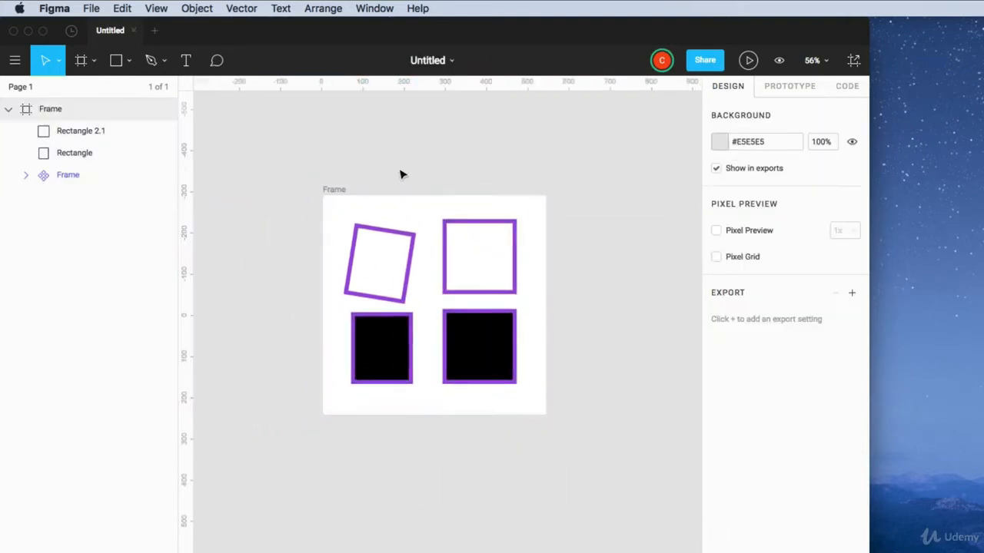
Step: Empty the remaining frame by deleting its component and both black rectangles
{"action": "left_click", "coordinate": [457, 262]}
{"action": "key", "text": "BackSpace"}
{"action": "left_click", "coordinate": [390, 333]}
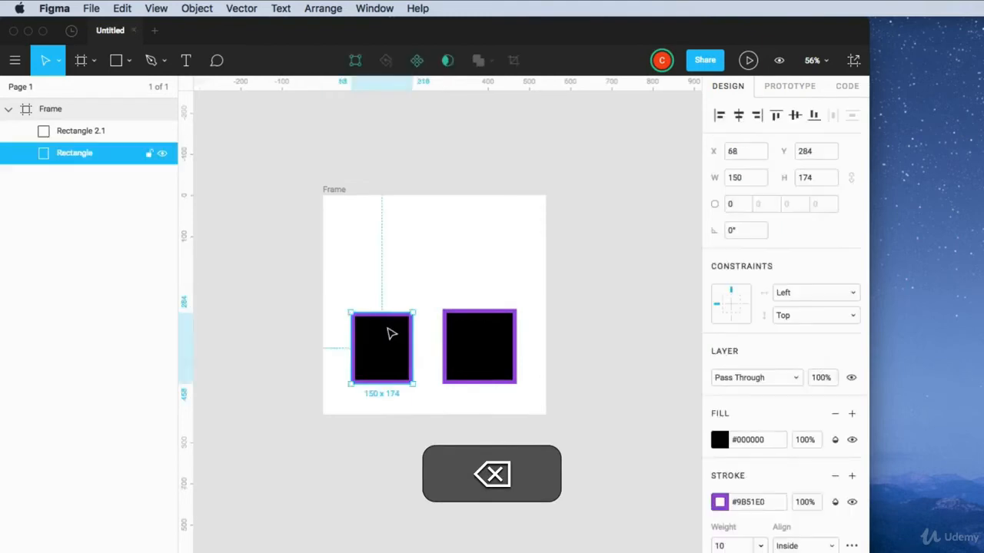
{"action": "key", "text": "BackSpace"}
{"action": "left_click", "coordinate": [465, 339]}
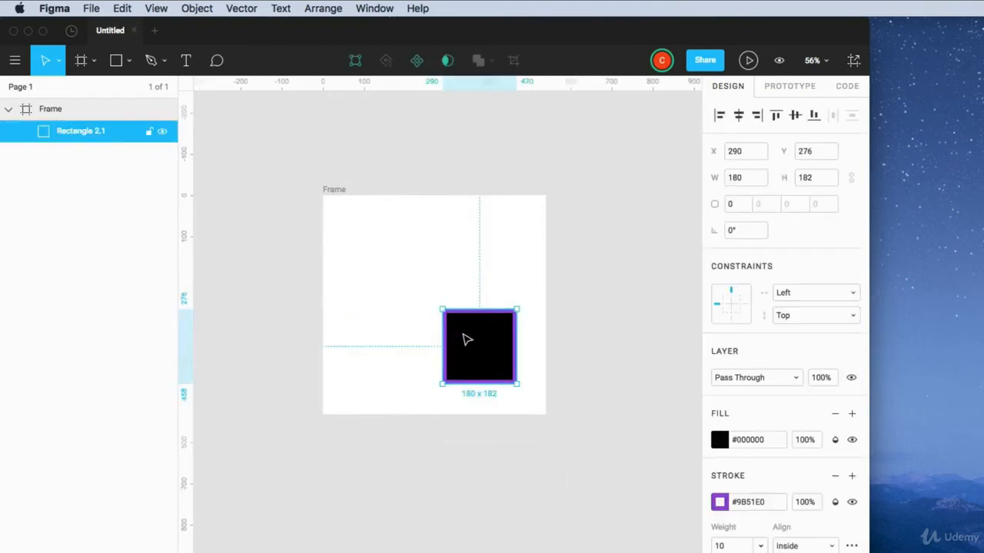
{"action": "key", "text": "BackSpace"}
Step: Draw an open U-shaped curve about 135 × 149 in the empty frame with the Pen tool
{"action": "left_click", "coordinate": [241, 8]}
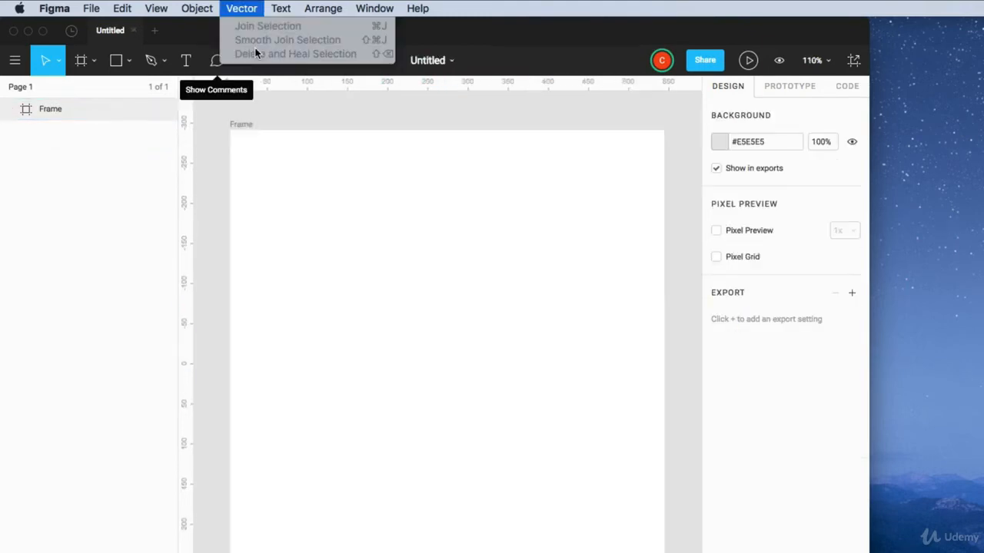
{"action": "left_click", "coordinate": [241, 8]}
{"action": "left_click", "coordinate": [151, 63]}
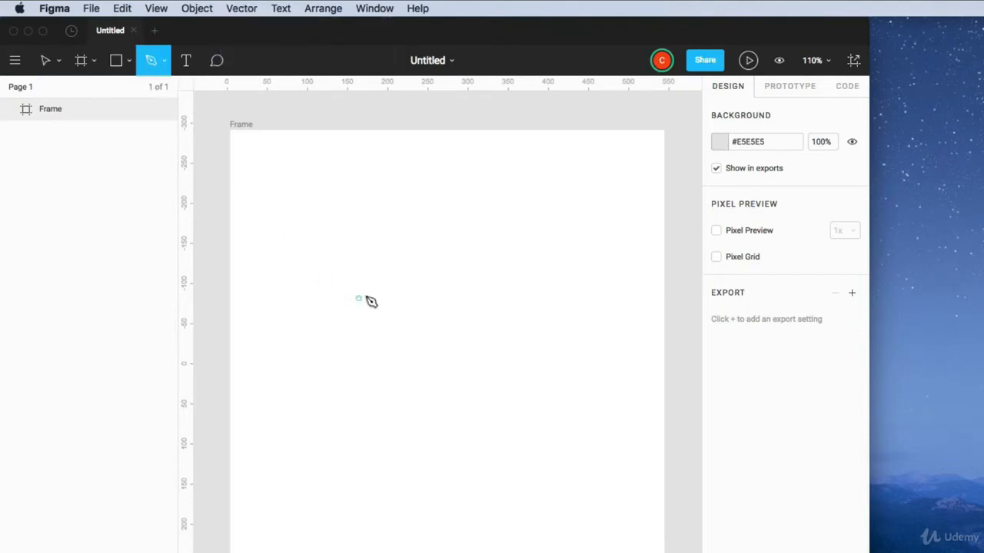
{"action": "left_click", "coordinate": [353, 246]}
{"action": "left_click", "coordinate": [404, 361]}
{"action": "left_click_drag", "start_coordinate": [419, 379], "coordinate": [492, 345]}
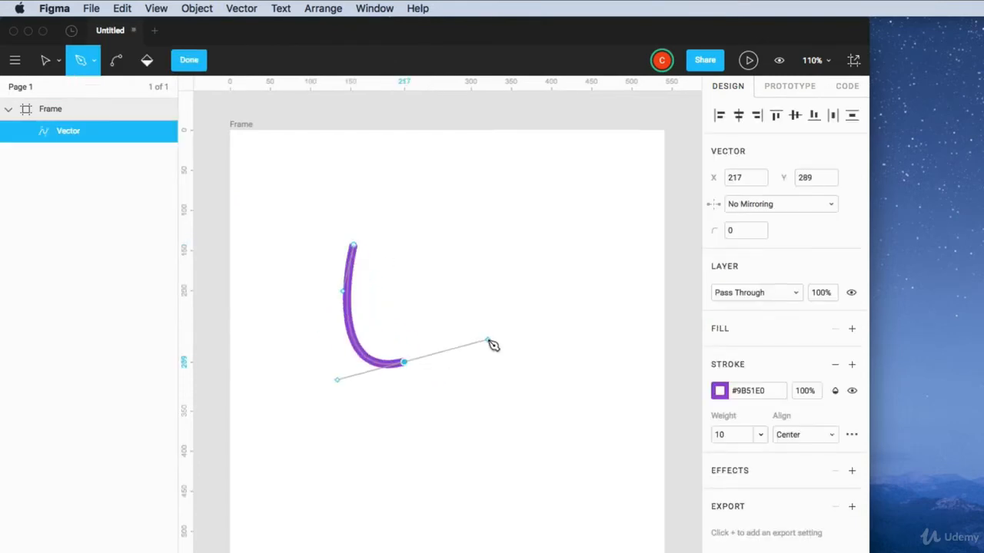
{"action": "left_click", "coordinate": [444, 256]}
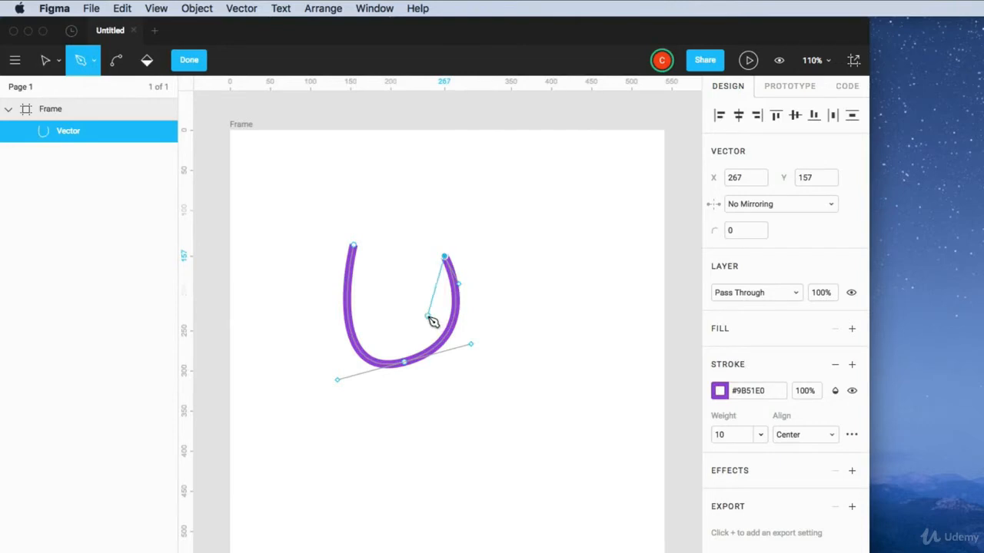
{"action": "key", "text": "super+z"}
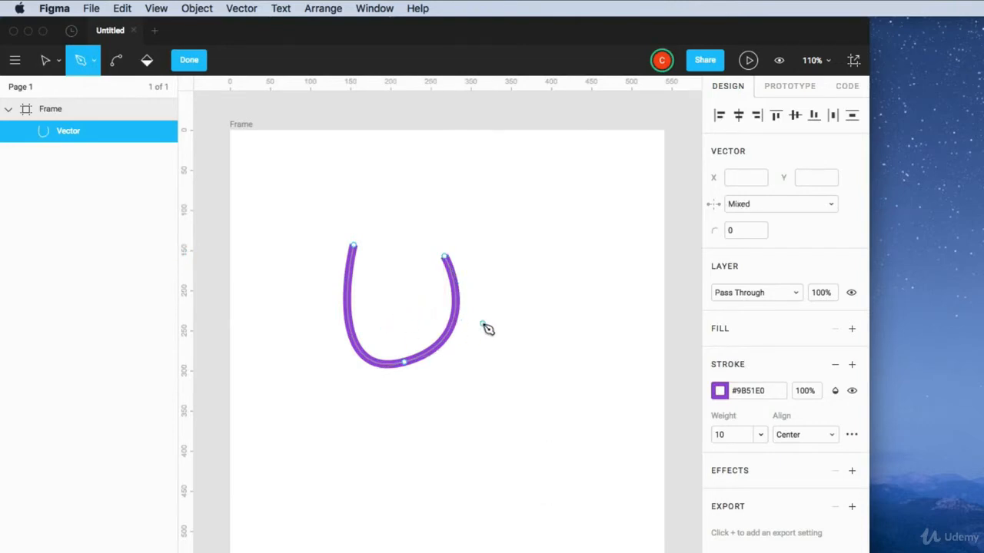
{"action": "key", "text": "super+z"}
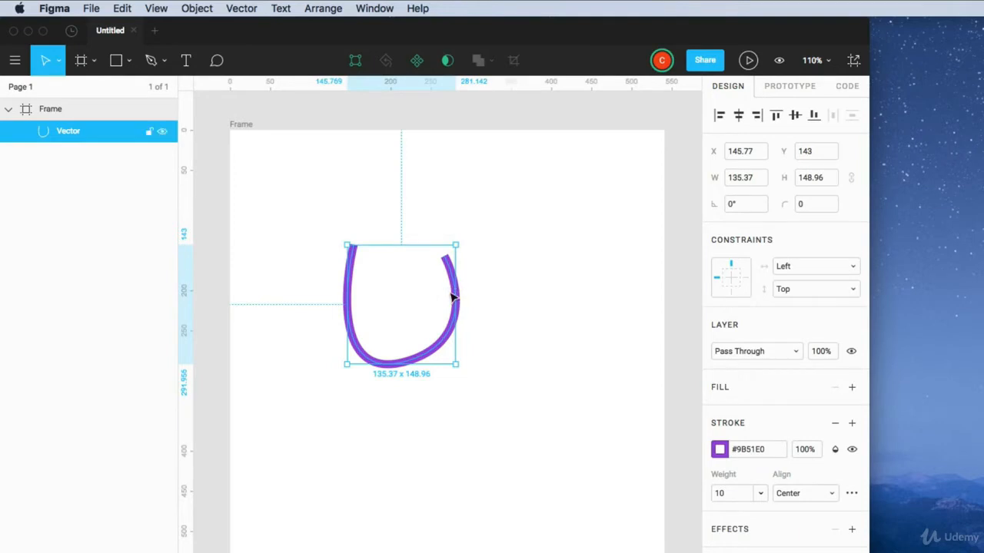
Step: Enter vector editing on the U-shaped curve and select its two open end points
{"action": "left_click", "coordinate": [458, 334]}
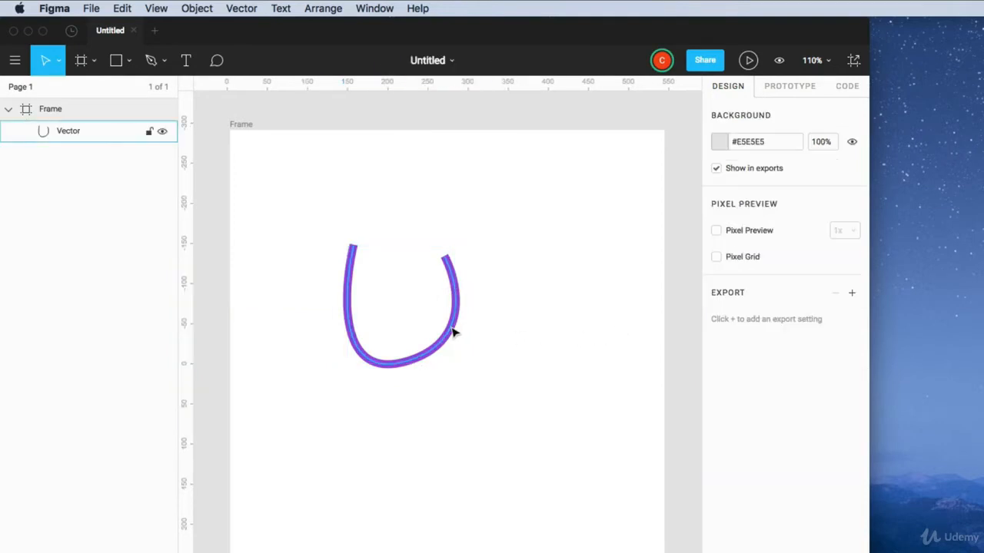
{"action": "left_click", "coordinate": [451, 330]}
{"action": "double_click", "coordinate": [452, 332]}
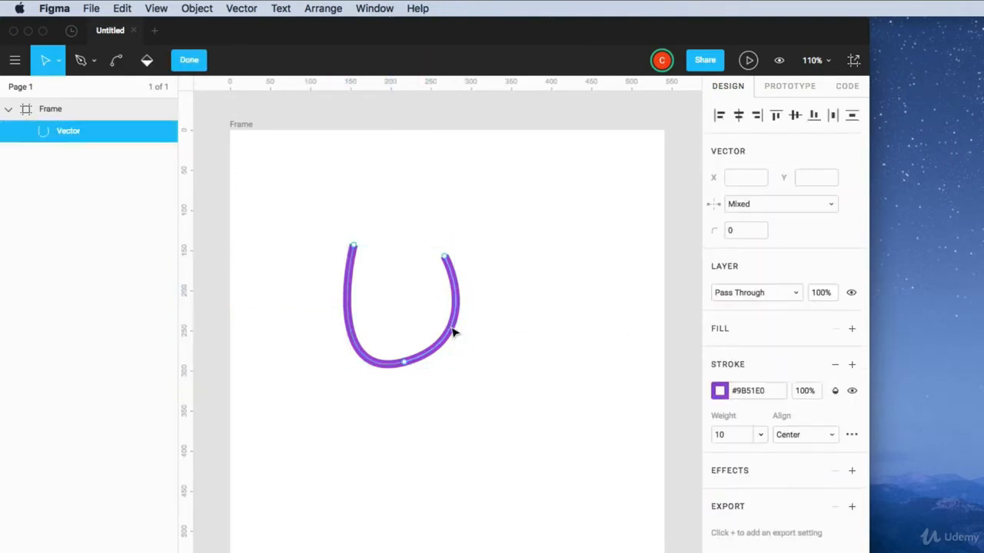
{"action": "left_click", "coordinate": [352, 248]}
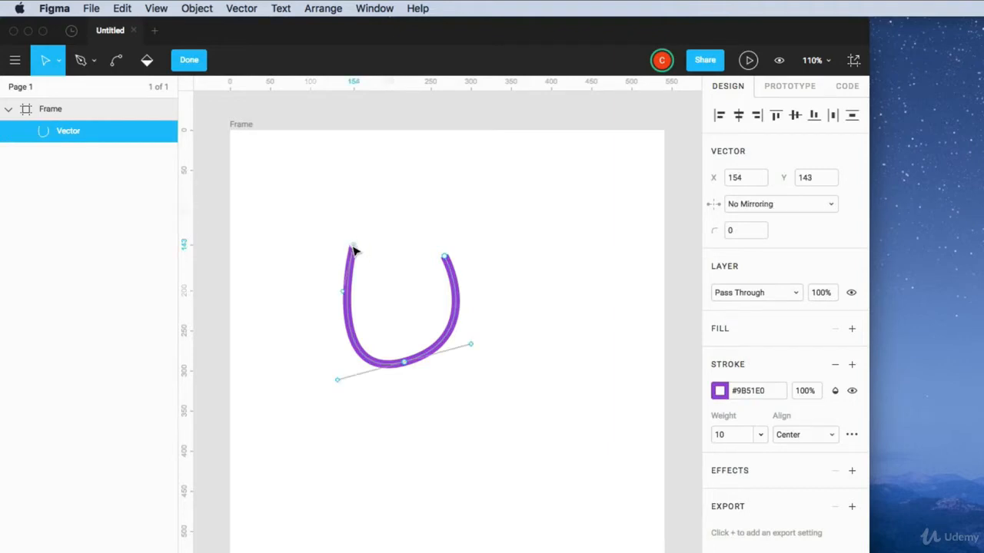
{"action": "left_click", "coordinate": [445, 259], "text": "shift"}
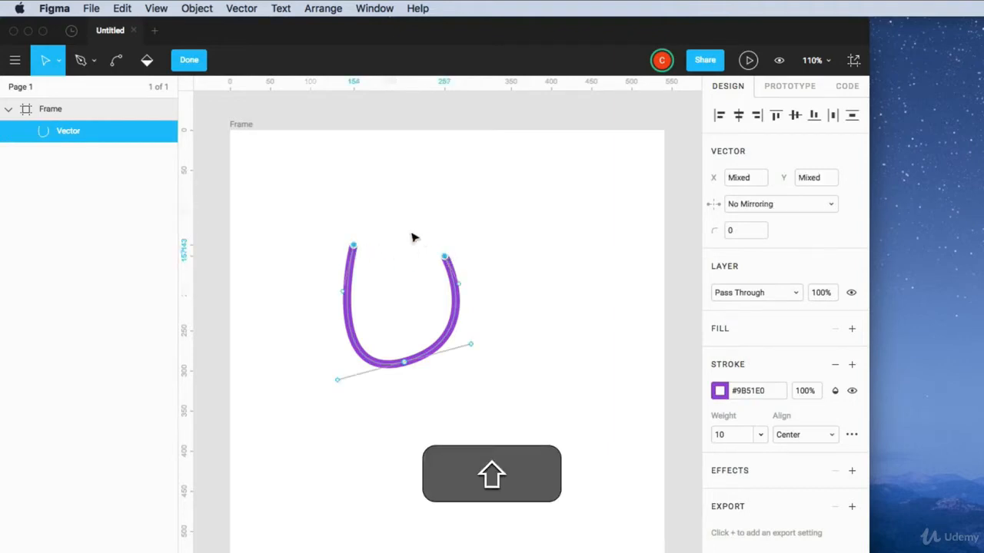
Step: Try connecting the two end points with Join Selection and undo the join
{"action": "left_click", "coordinate": [245, 9]}
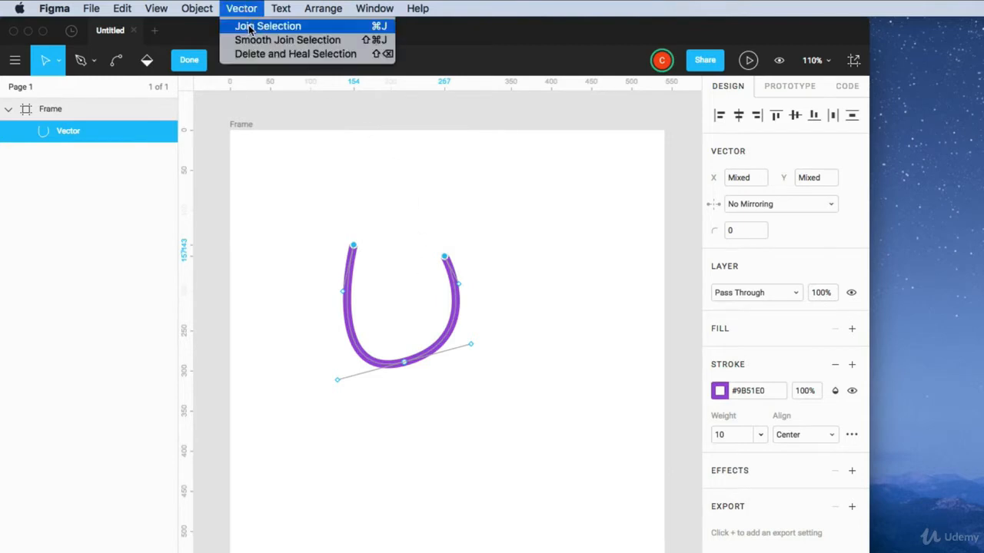
{"action": "left_click", "coordinate": [248, 27]}
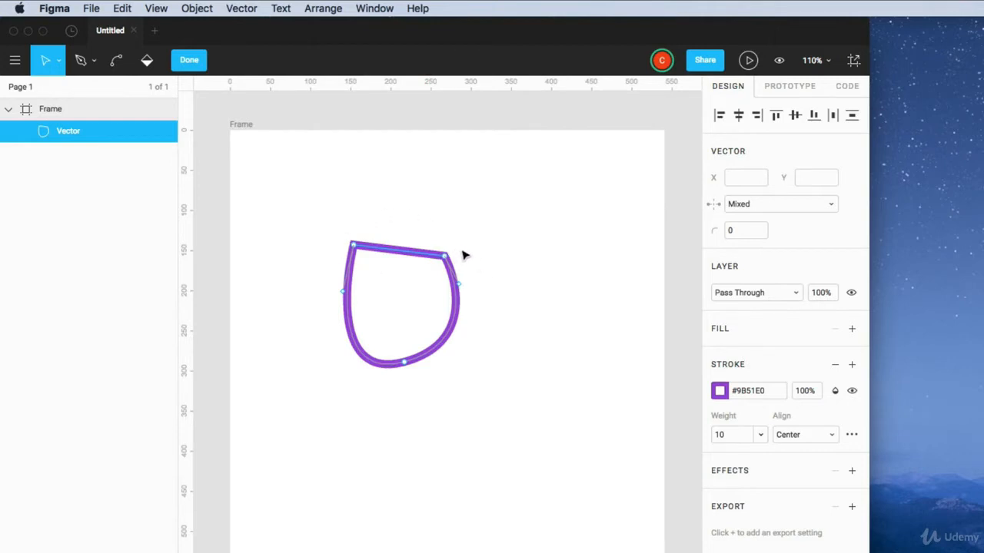
{"action": "key", "text": "super+z"}
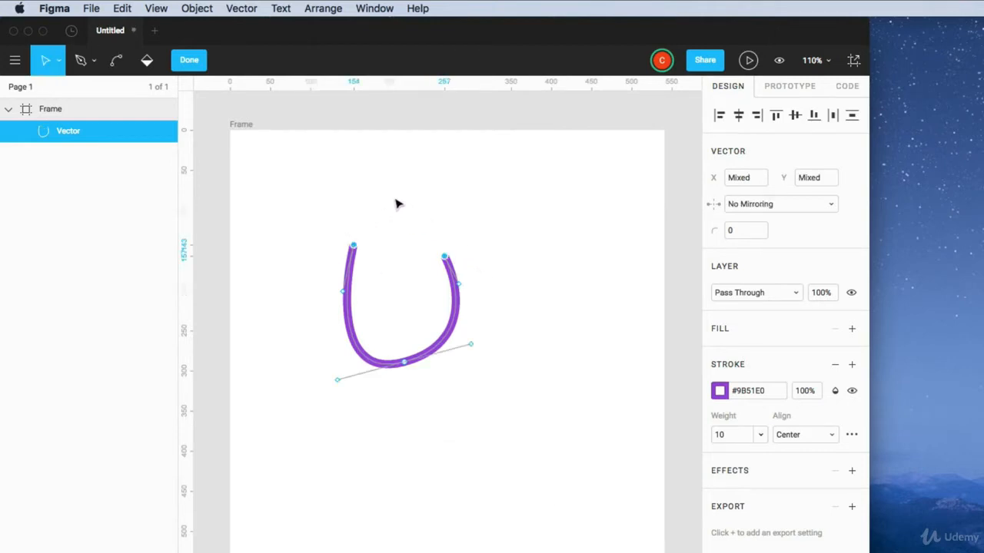
Step: Close the curve between its two end points with Smooth Join Selection and leave vector editing
{"action": "left_click", "coordinate": [239, 9]}
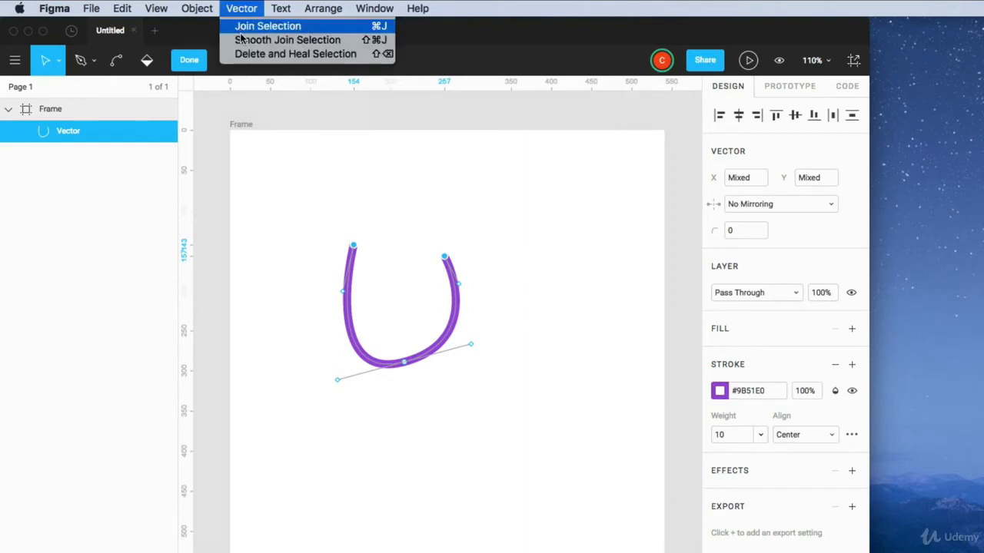
{"action": "left_click", "coordinate": [308, 43]}
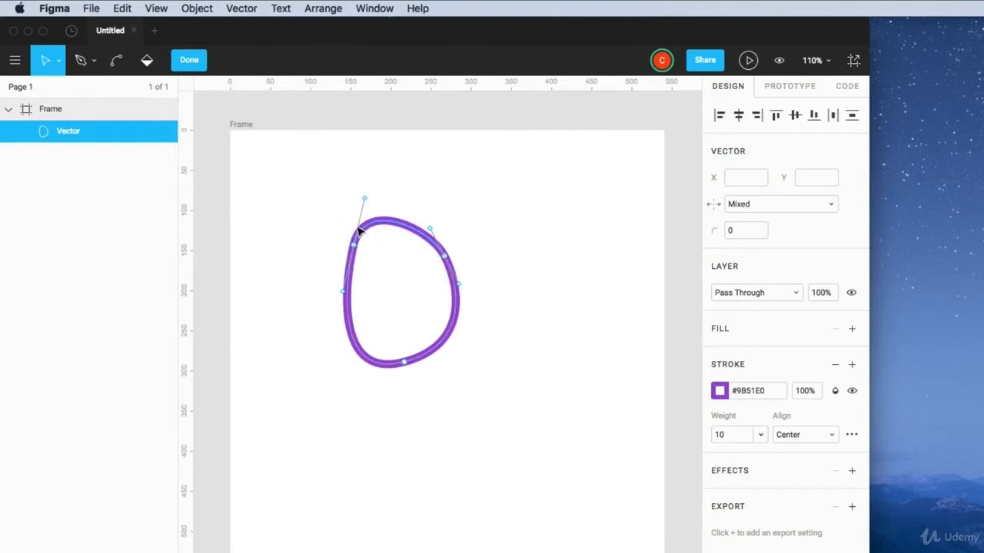
{"action": "left_click", "coordinate": [518, 288]}
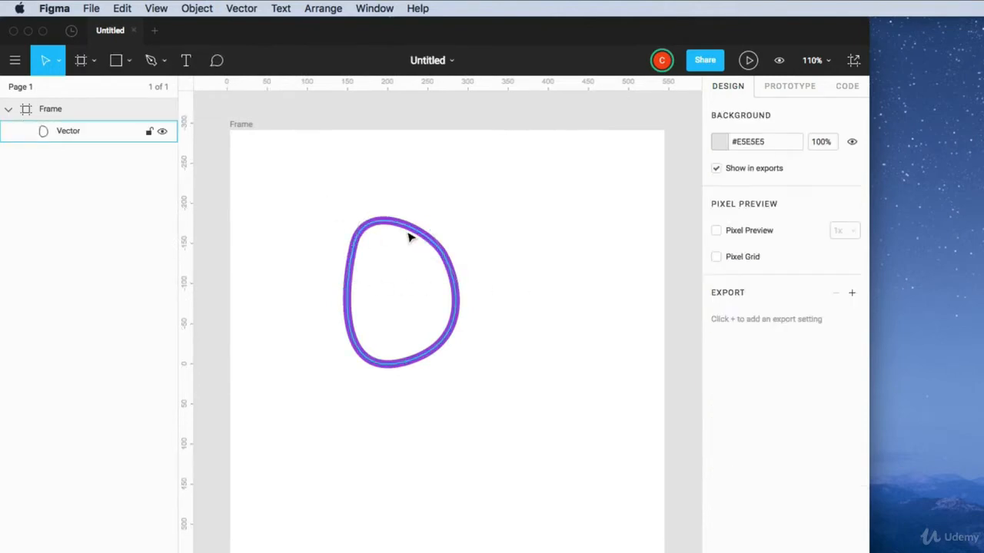
Step: Remove the upper-right point of the closed curve in vector editing with Delete and Heal Selection
{"action": "double_click", "coordinate": [446, 262]}
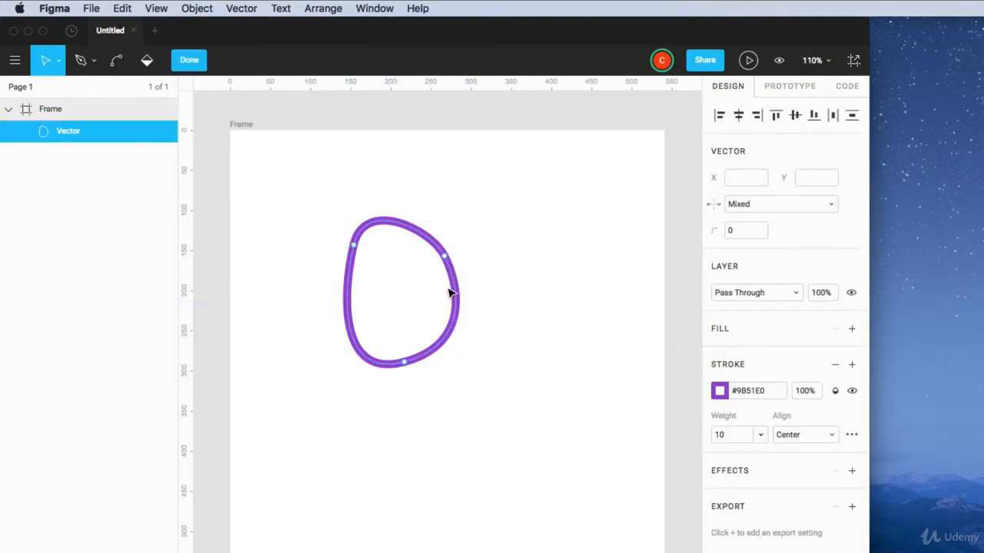
{"action": "left_click", "coordinate": [444, 258]}
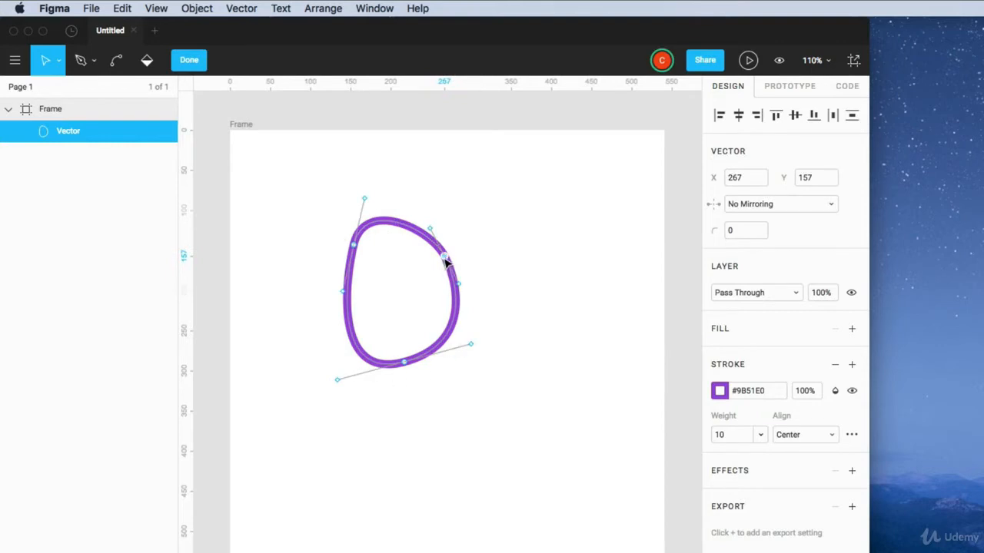
{"action": "left_click", "coordinate": [240, 9]}
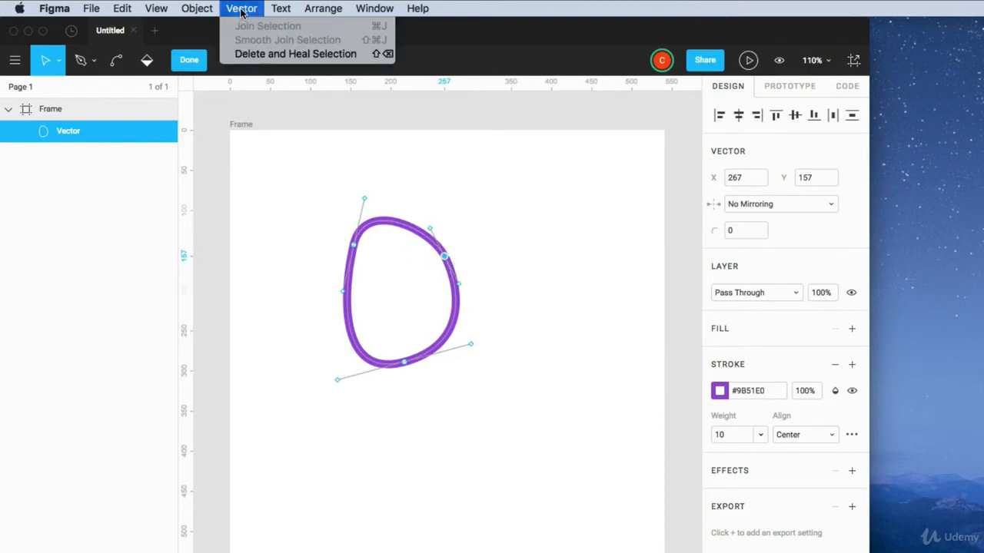
{"action": "left_click", "coordinate": [247, 54]}
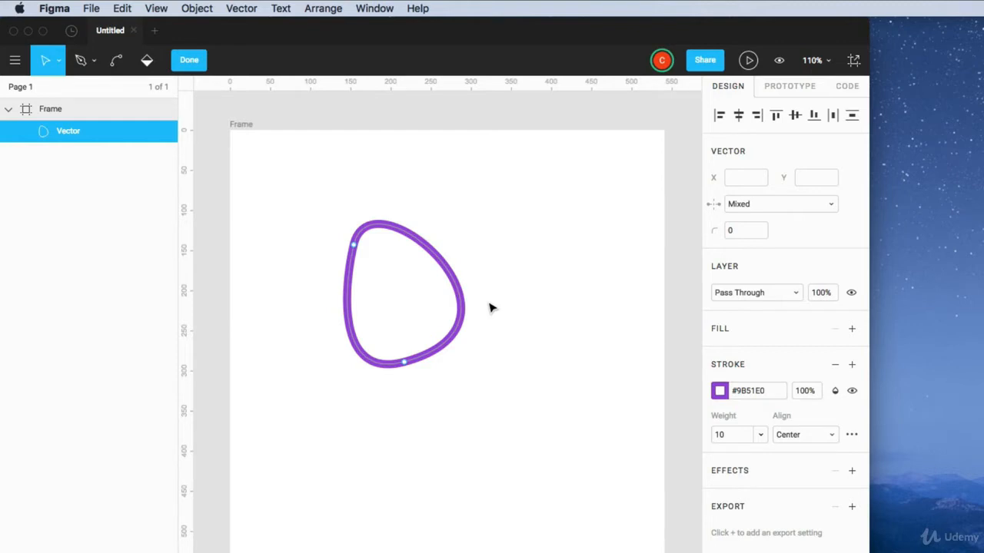
Step: Leave vector editing and delete the closed curve from the frame
{"action": "left_click", "coordinate": [242, 7]}
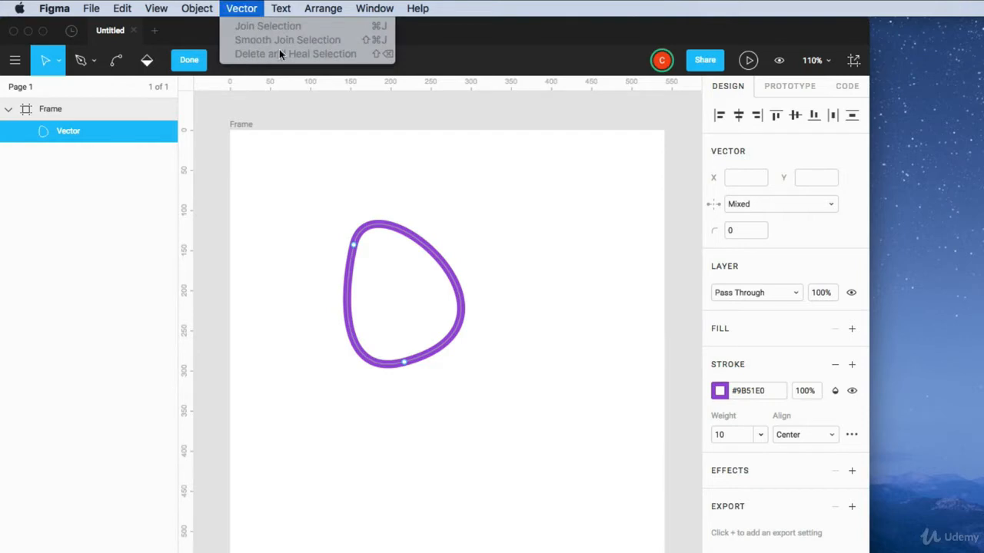
{"action": "left_click", "coordinate": [192, 59]}
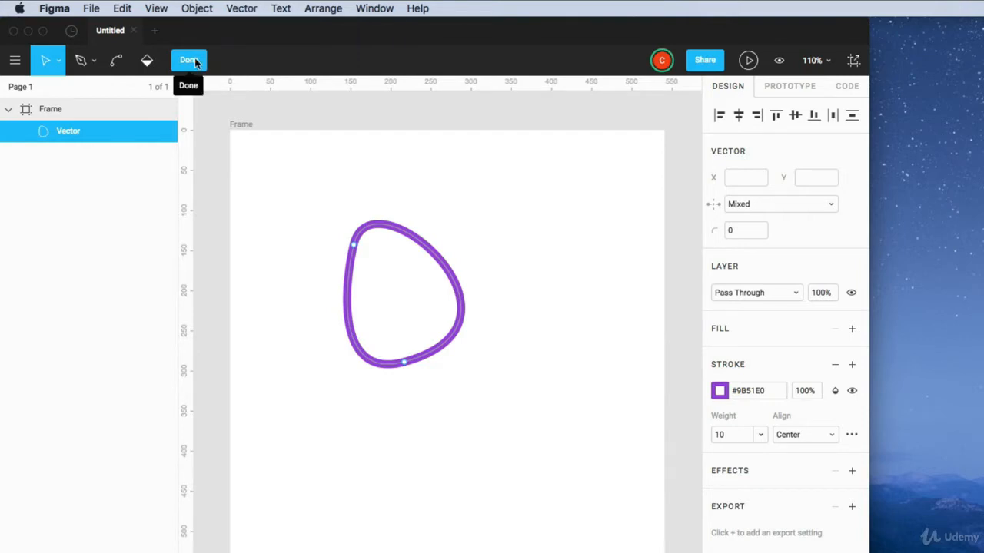
{"action": "left_click", "coordinate": [192, 60]}
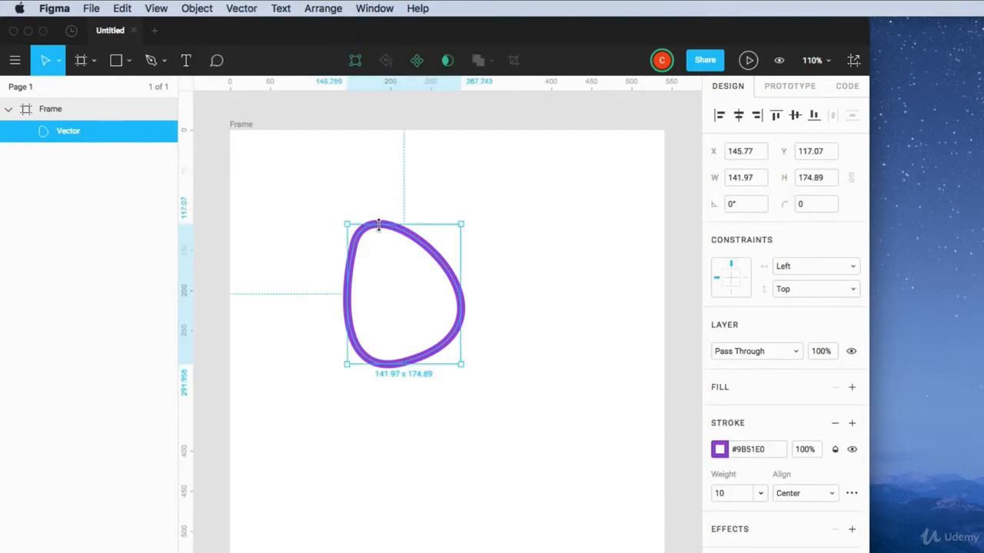
{"action": "key", "text": "Delete"}
{"action": "left_click", "coordinate": [272, 165]}
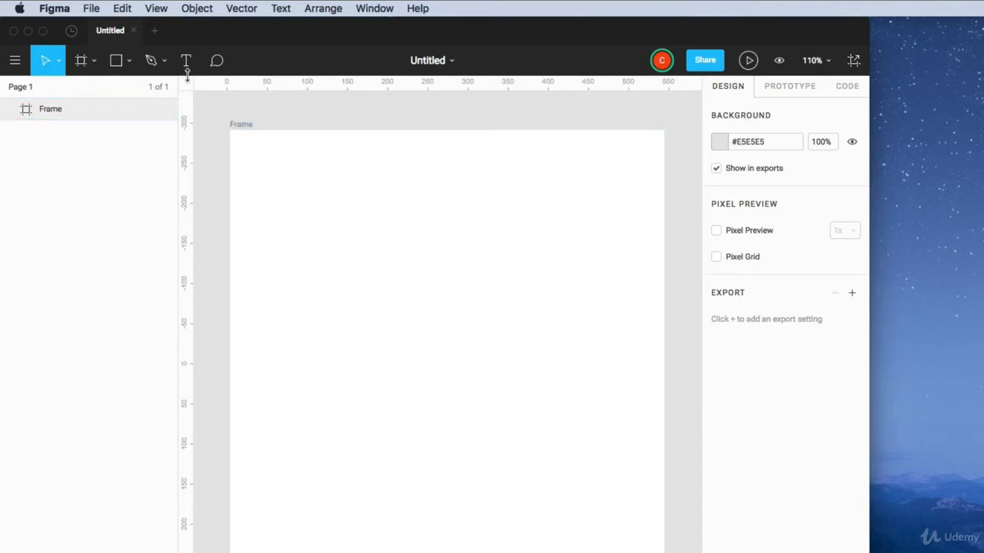
Step: Add a text layer reading "Text" in the upper part of the frame, at about X 133, Y 117
{"action": "left_click", "coordinate": [186, 60]}
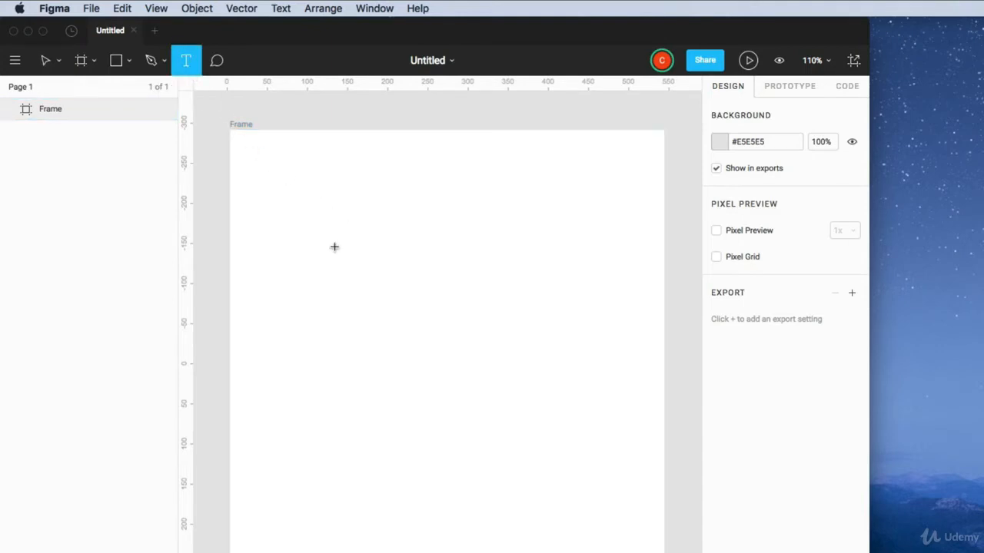
{"action": "left_click", "coordinate": [337, 224]}
{"action": "type", "text": "Text"}
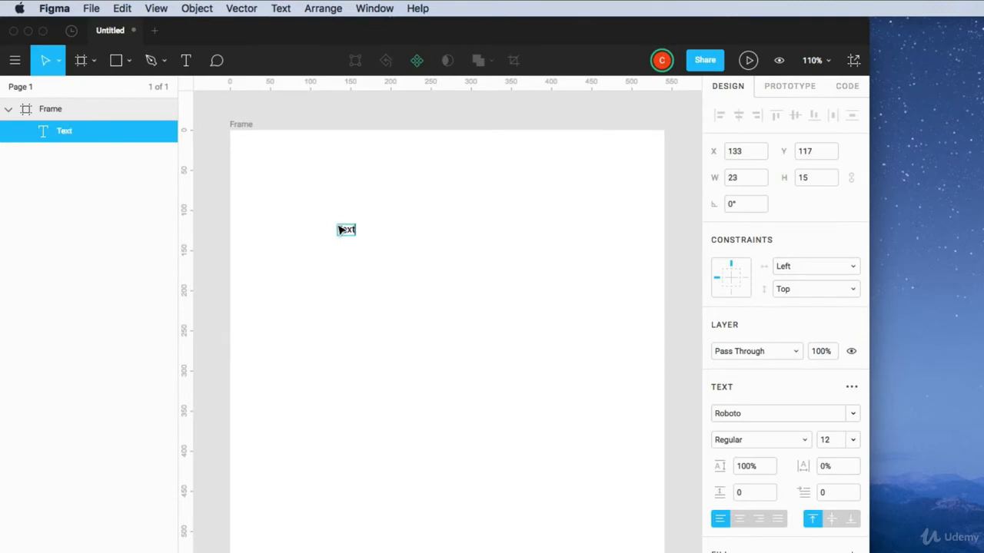
{"action": "key", "text": "Escape"}
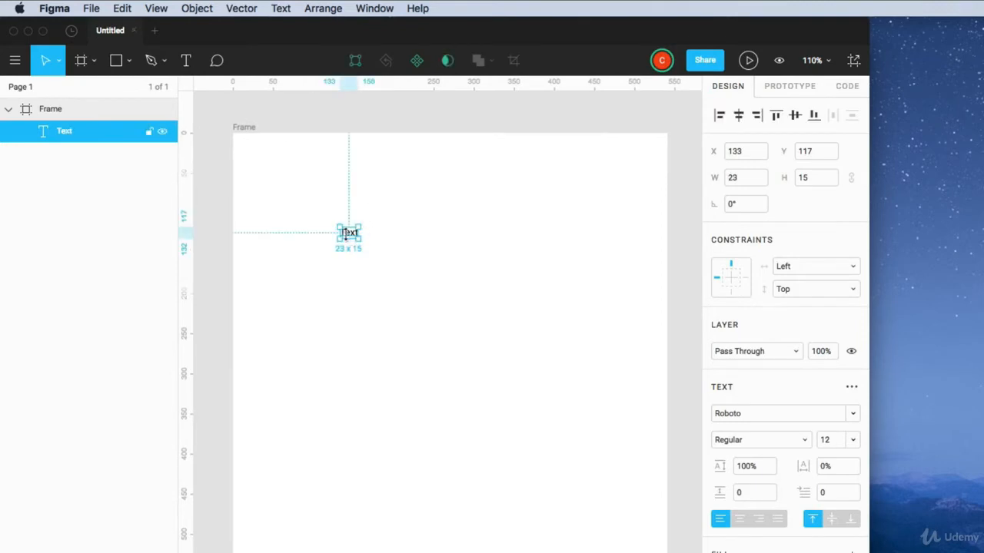
Step: Set the text's font size to 48 and move the layer to about X 218, Y 120
{"action": "left_click_drag", "start_coordinate": [351, 232], "coordinate": [424, 219]}
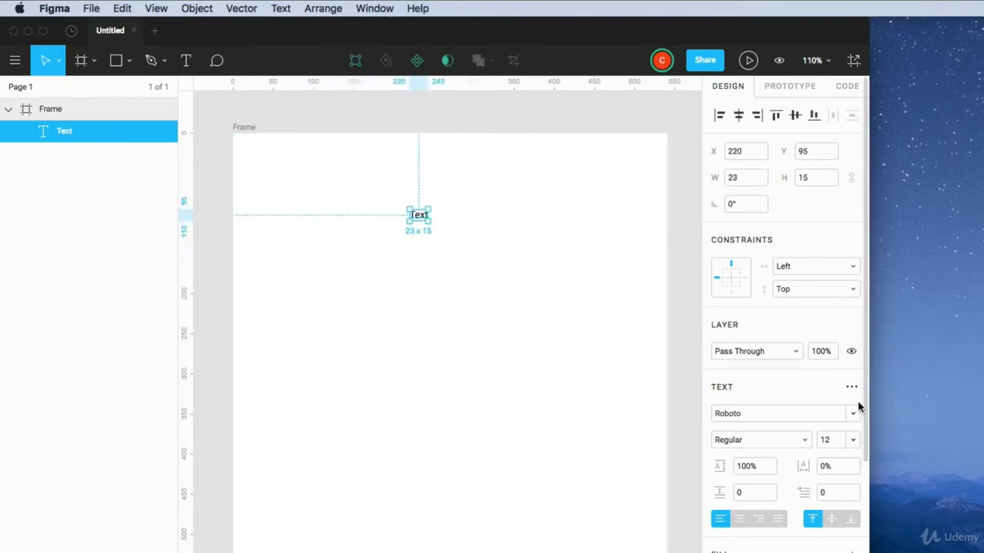
{"action": "left_click", "coordinate": [853, 439]}
{"action": "left_click", "coordinate": [826, 544]}
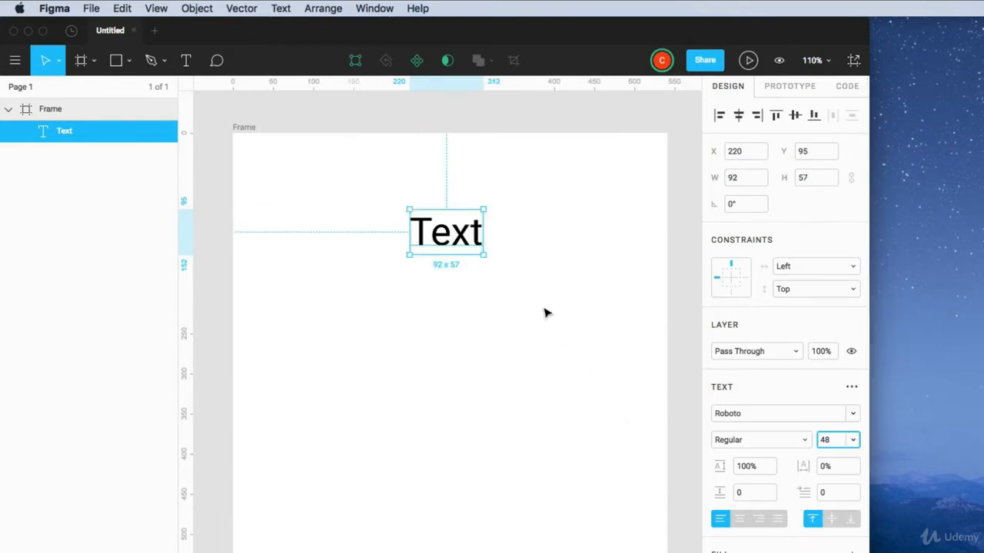
{"action": "left_click_drag", "start_coordinate": [454, 239], "coordinate": [452, 260]}
Step: Try the Text Upper Case and Text Lower Case conversions on the text layer
{"action": "left_click", "coordinate": [280, 9]}
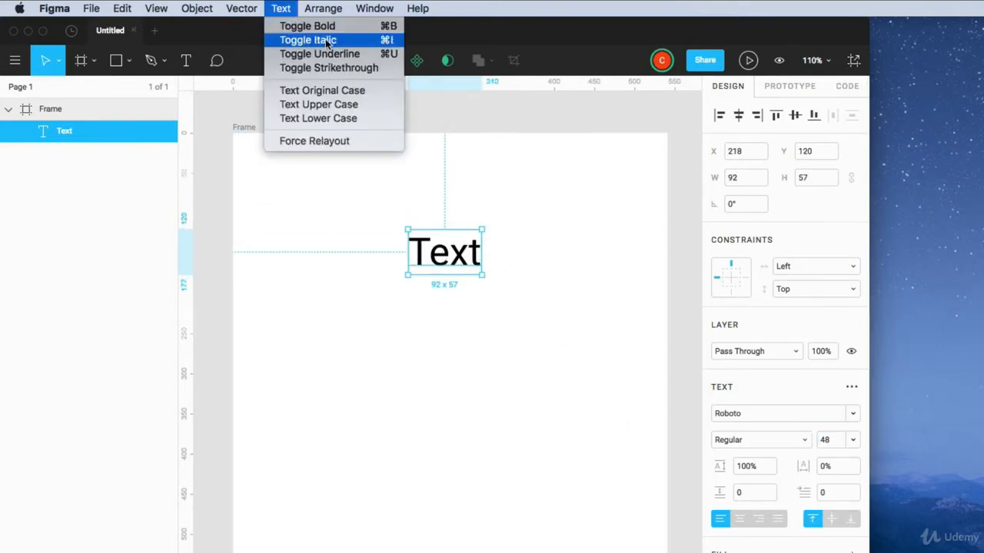
{"action": "left_click", "coordinate": [313, 104]}
{"action": "left_click", "coordinate": [281, 9]}
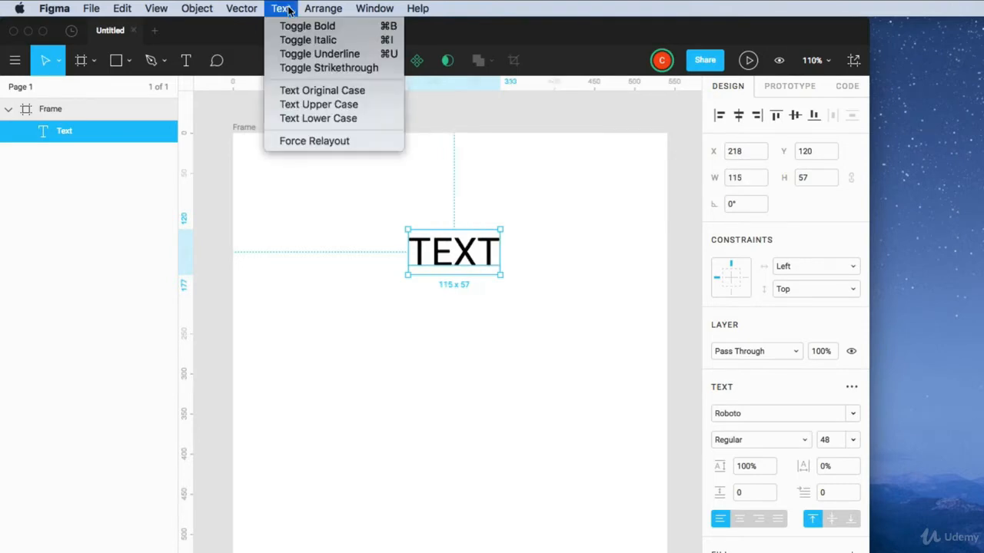
{"action": "left_click", "coordinate": [303, 117]}
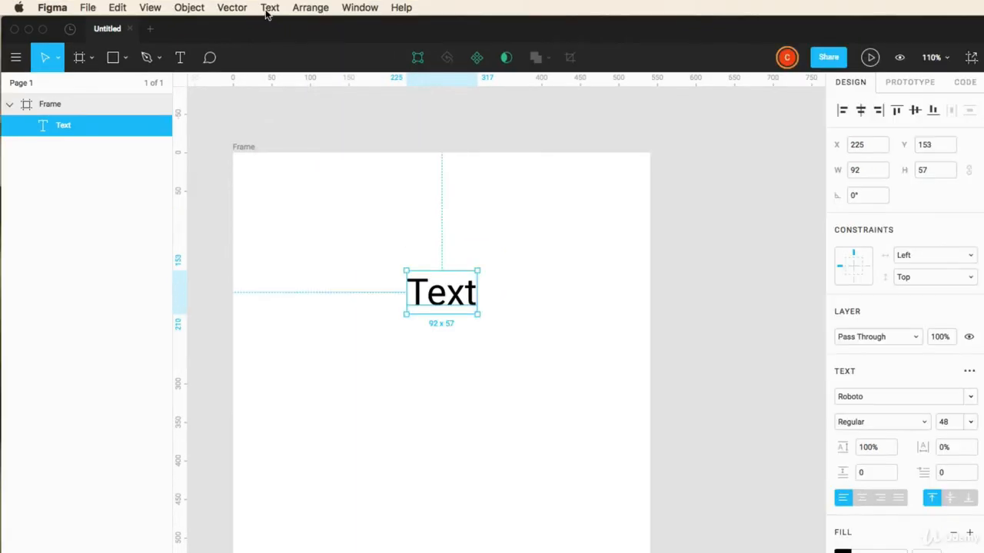
Step: Apply Force Relayout to the text layer and delete it from the frame
{"action": "left_click", "coordinate": [268, 8]}
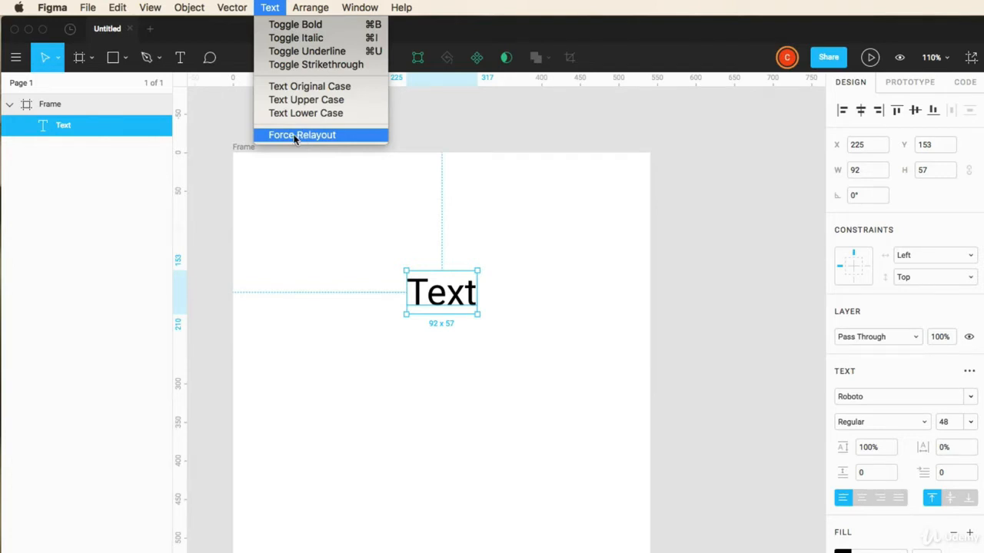
{"action": "left_click", "coordinate": [302, 135]}
{"action": "left_click", "coordinate": [475, 263]}
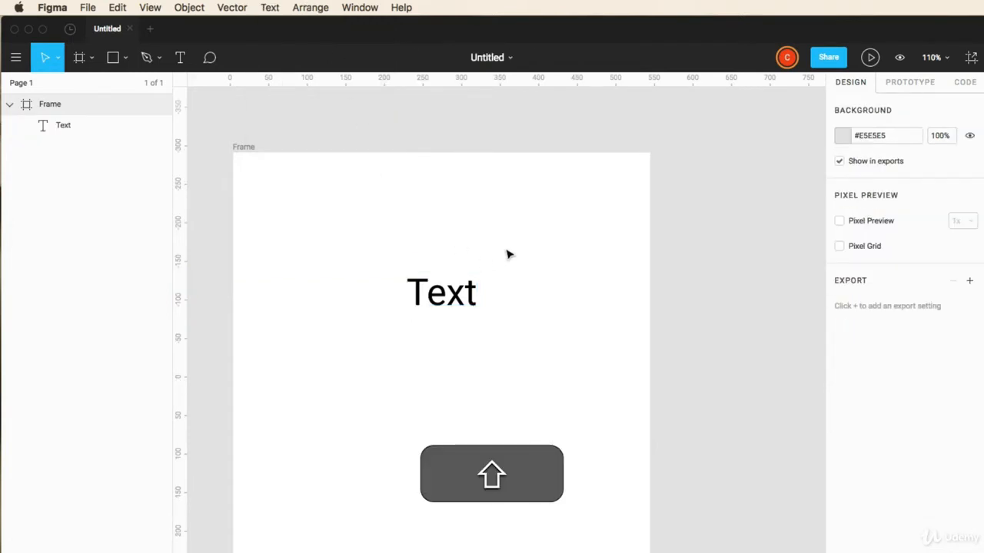
{"action": "left_click", "coordinate": [469, 288], "text": "shift"}
{"action": "key", "text": "shift+BackSpace"}
Step: Draw three rectangles: about 60 × 70 at the frame's upper left, a slightly larger one beside it, and about 196 × 160 below
{"action": "key", "text": "r"}
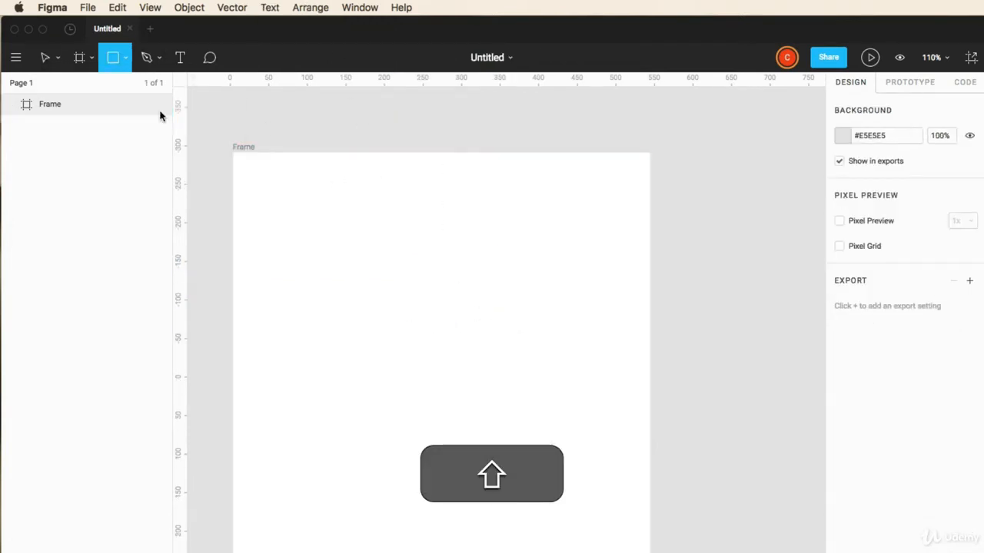
{"action": "left_click_drag", "start_coordinate": [279, 198], "coordinate": [325, 252]}
{"action": "left_click", "coordinate": [113, 58]}
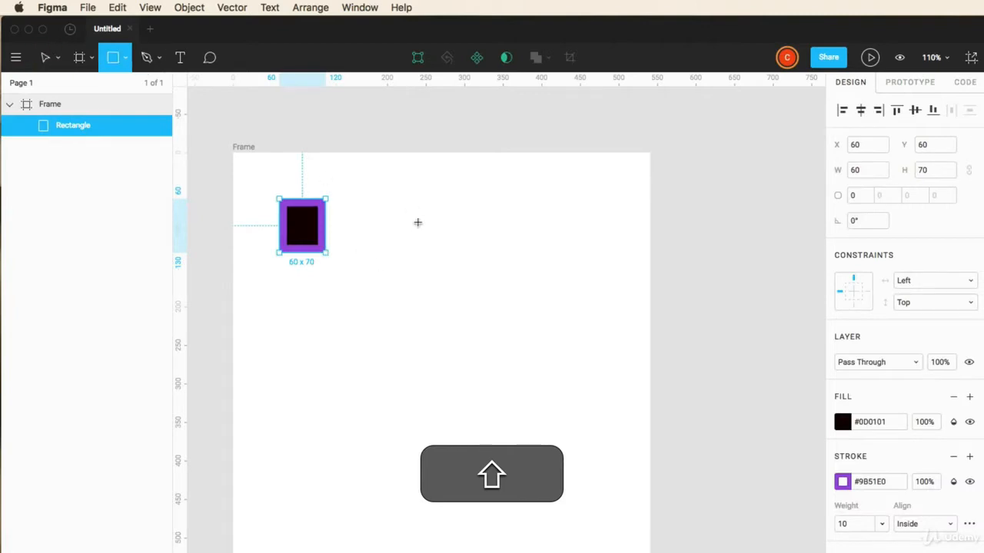
{"action": "left_click_drag", "start_coordinate": [409, 206], "coordinate": [480, 283]}
{"action": "left_click", "coordinate": [128, 61]}
{"action": "left_click_drag", "start_coordinate": [302, 369], "coordinate": [454, 492]}
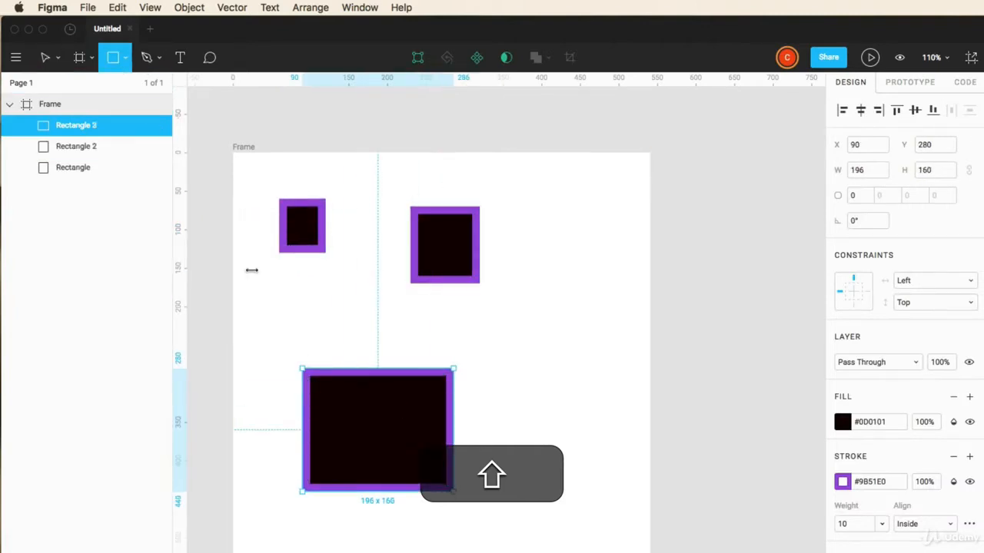
Step: Duplicate the large rectangle and place the copy up and to its right, at about X 334, Y 220
{"action": "key", "text": "v"}
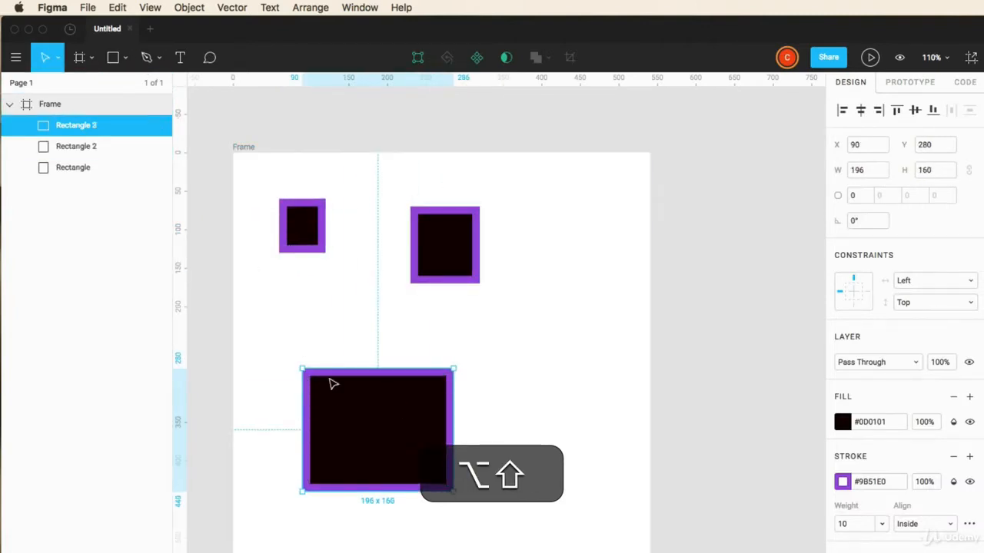
{"action": "left_click_drag", "start_coordinate": [393, 422], "coordinate": [580, 375]}
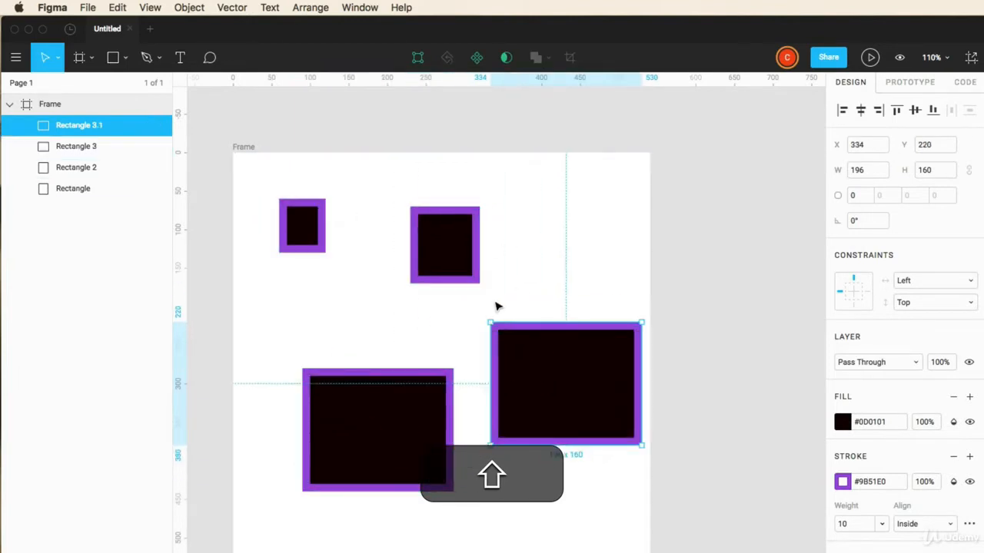
{"action": "left_click", "coordinate": [266, 208]}
Step: Select all four rectangles, try Align Left on them, and undo the alignment
{"action": "left_click_drag", "start_coordinate": [259, 190], "coordinate": [547, 457]}
{"action": "left_click", "coordinate": [311, 8]}
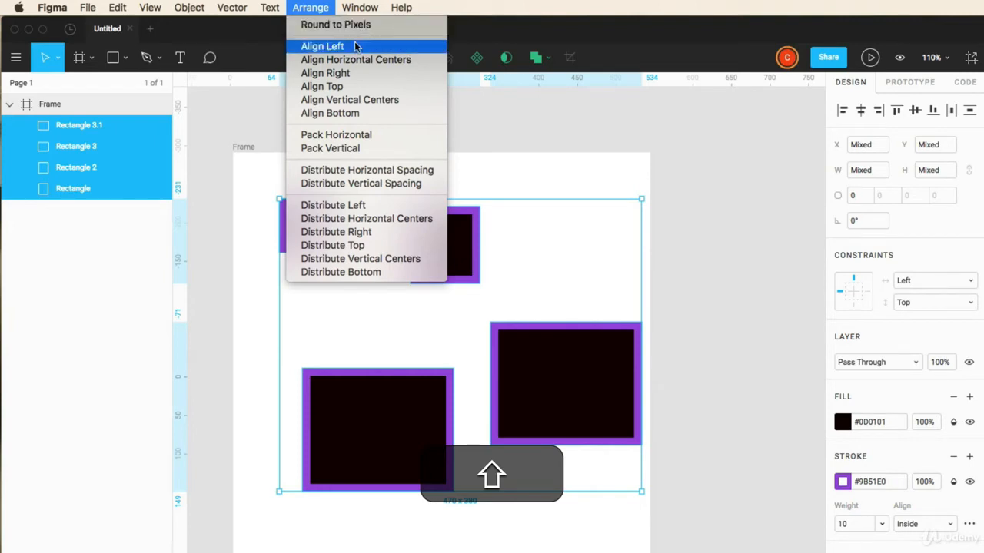
{"action": "left_click", "coordinate": [336, 48]}
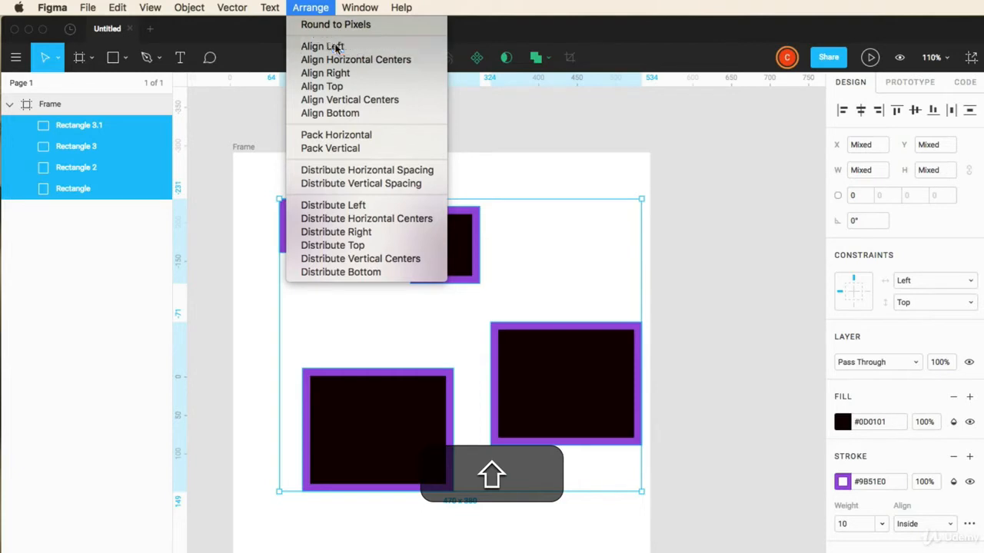
{"action": "key", "text": "super+z"}
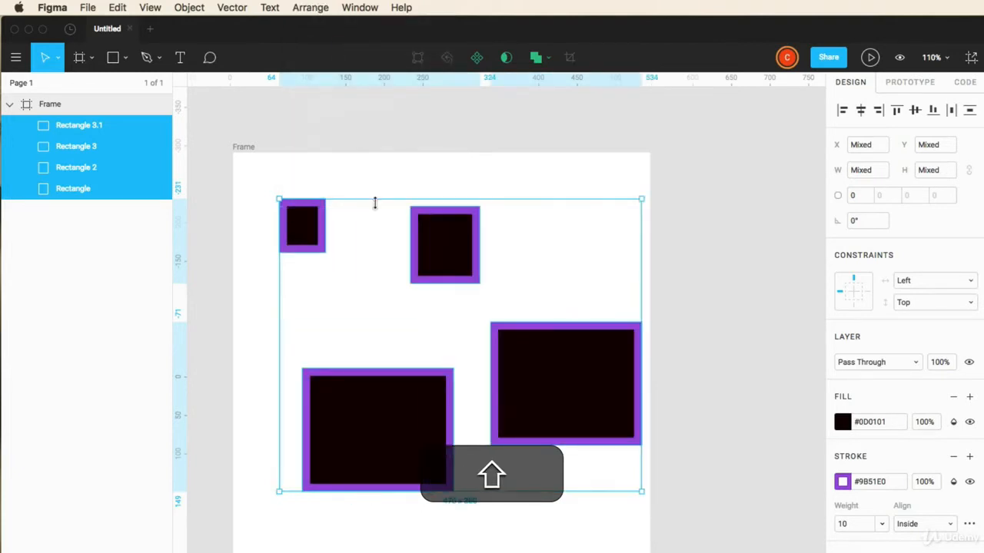
Step: Try Align Top on the four selected rectangles and undo the alignment
{"action": "left_click", "coordinate": [310, 8]}
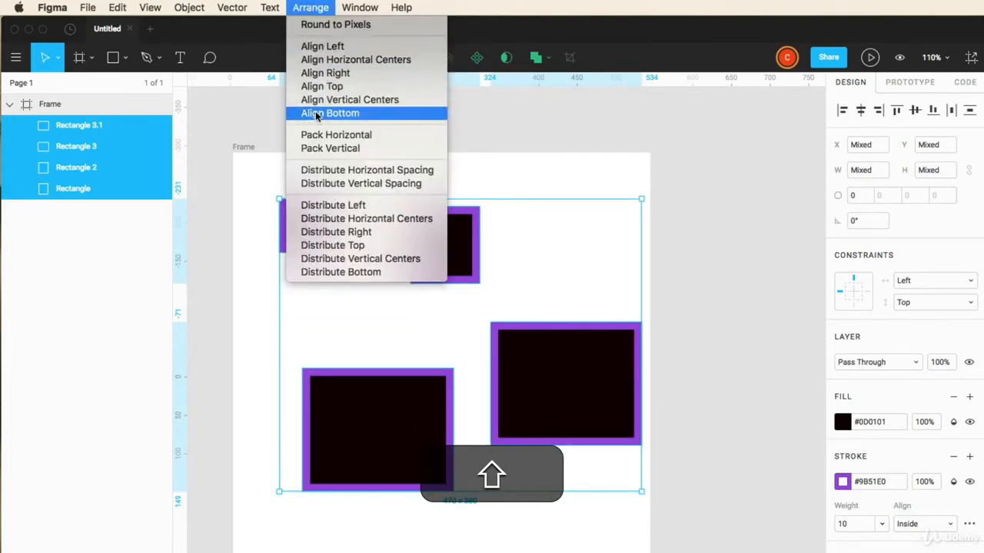
{"action": "left_click", "coordinate": [322, 86]}
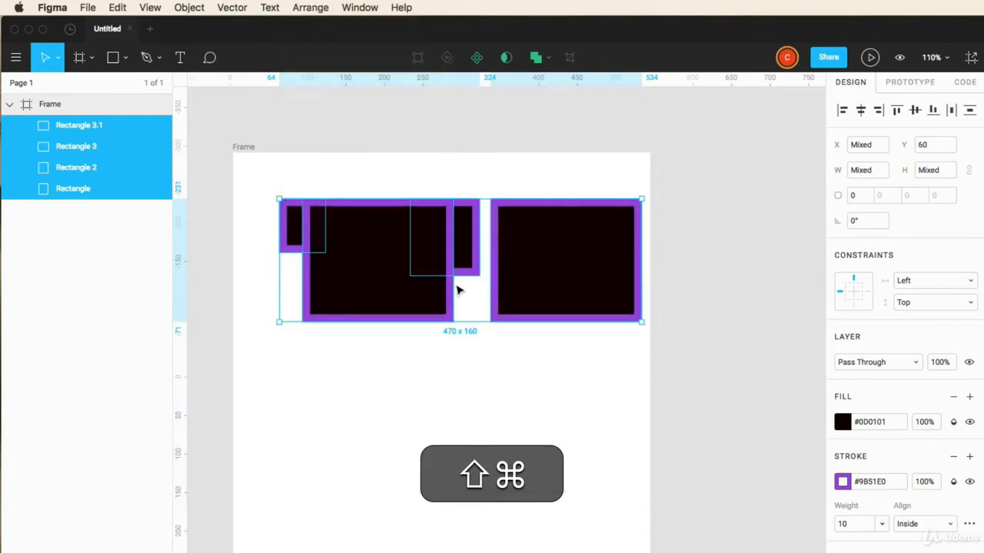
{"action": "key", "text": "super+z"}
Step: Apply Pack Horizontal to the four rectangles and move the two large ones up beside the small ones, to about Y 95 and Y 110
{"action": "left_click", "coordinate": [269, 8]}
{"action": "mouse_move", "coordinate": [310, 7]}
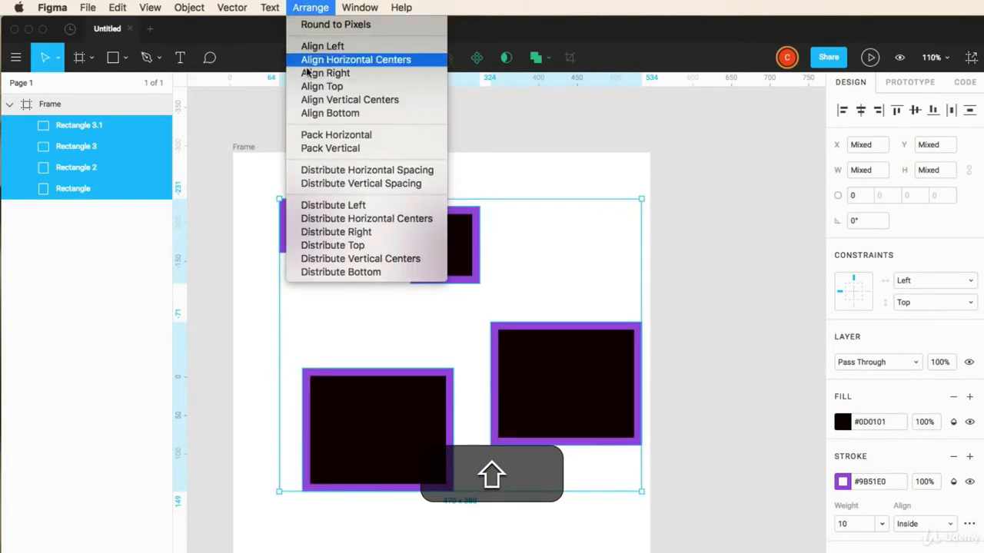
{"action": "left_click", "coordinate": [316, 136]}
{"action": "left_click", "coordinate": [325, 174]}
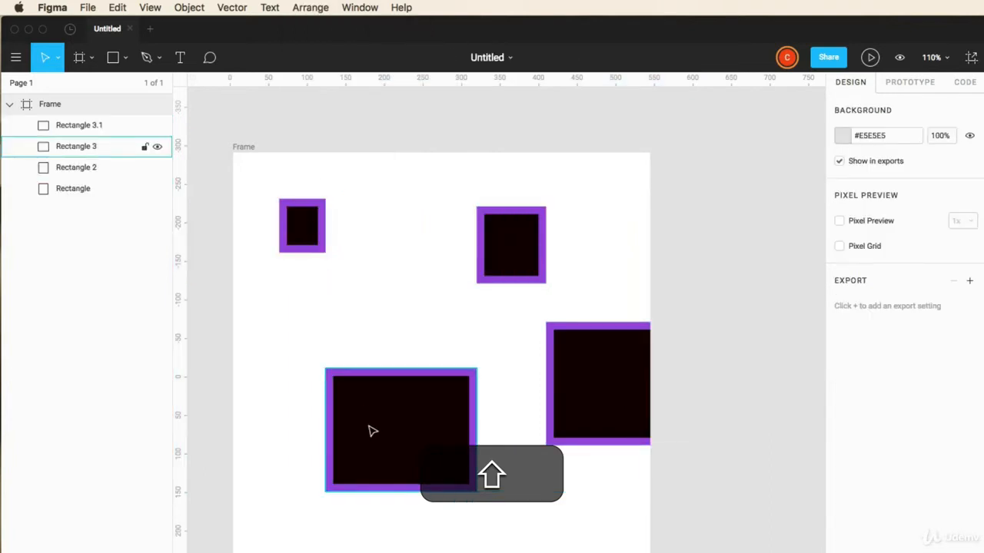
{"action": "left_click_drag", "start_coordinate": [367, 444], "coordinate": [369, 303]}
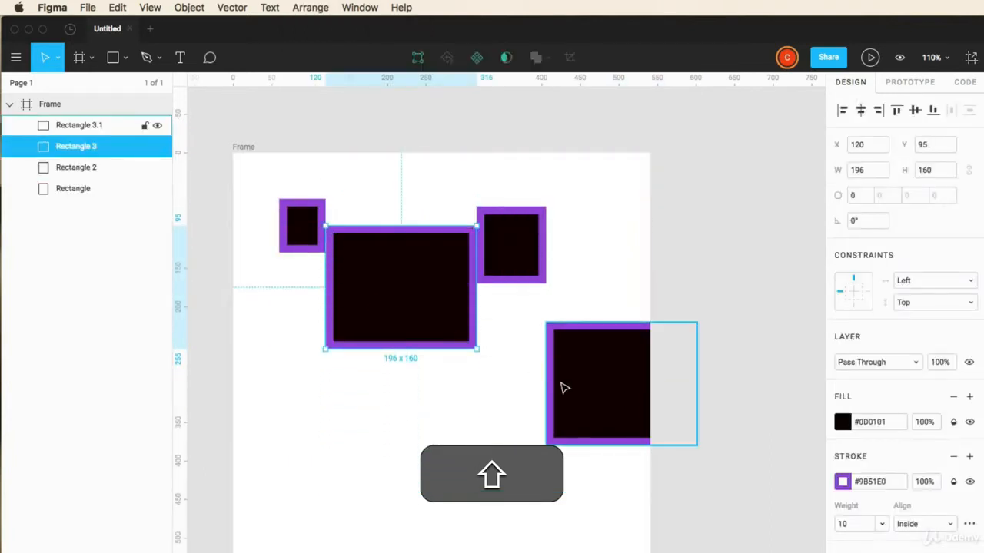
{"action": "left_click_drag", "start_coordinate": [561, 386], "coordinate": [549, 279]}
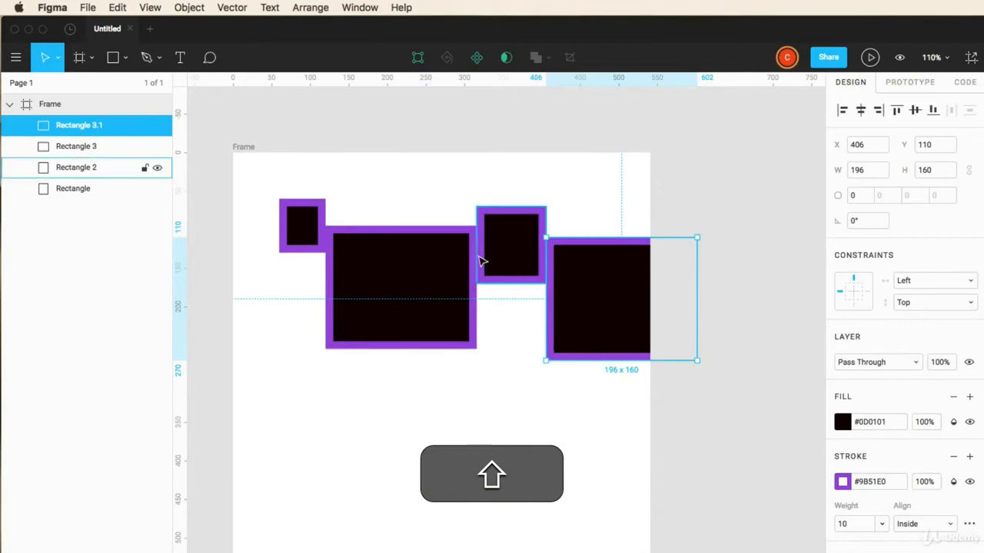
Step: Select all four rectangles, apply Pack Vertical, and clear the selection
{"action": "key", "text": "super+a"}
{"action": "left_click", "coordinate": [311, 7]}
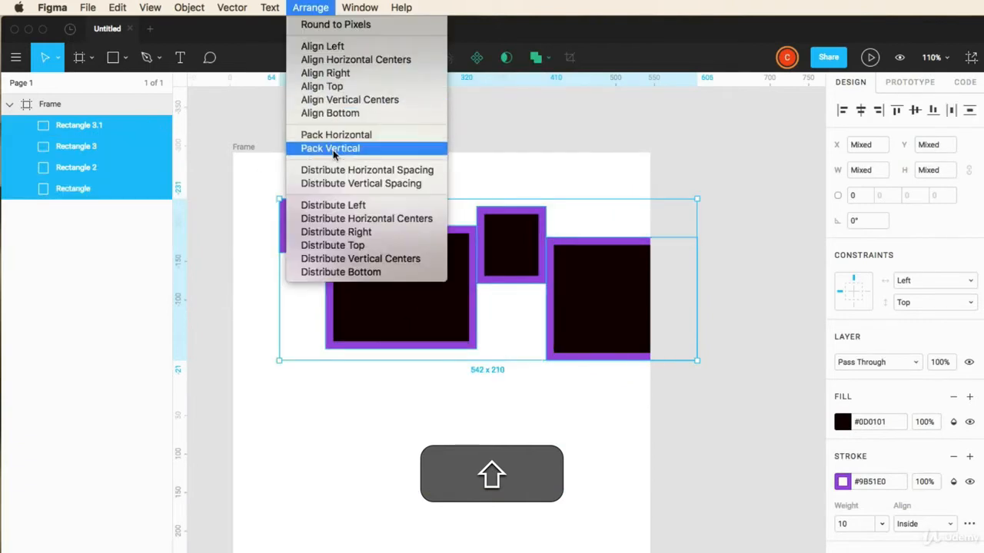
{"action": "left_click", "coordinate": [332, 150]}
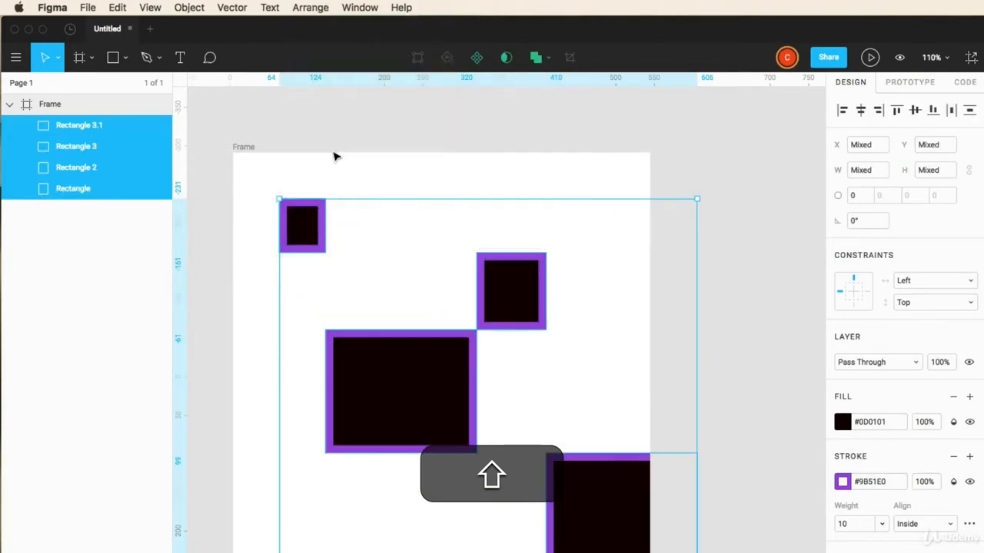
{"action": "left_click", "coordinate": [377, 282]}
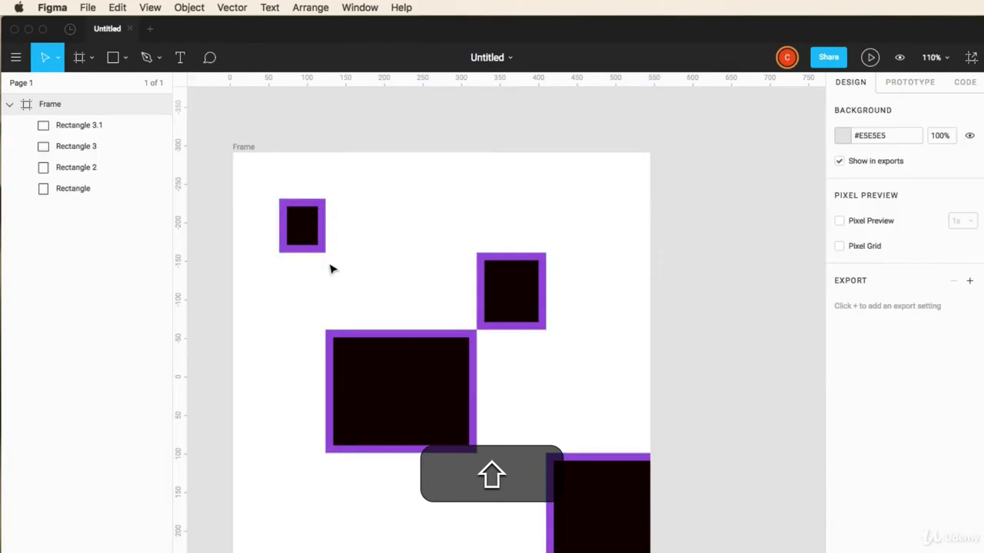
Step: Reposition the rectangles sideways into a staggered column, apply Distribute Horizontal Spacing to all four, and clear the selection
{"action": "left_click_drag", "start_coordinate": [453, 244], "coordinate": [511, 246]}
{"action": "left_click", "coordinate": [505, 297], "text": "shift"}
{"action": "left_click_drag", "start_coordinate": [481, 305], "coordinate": [395, 311]}
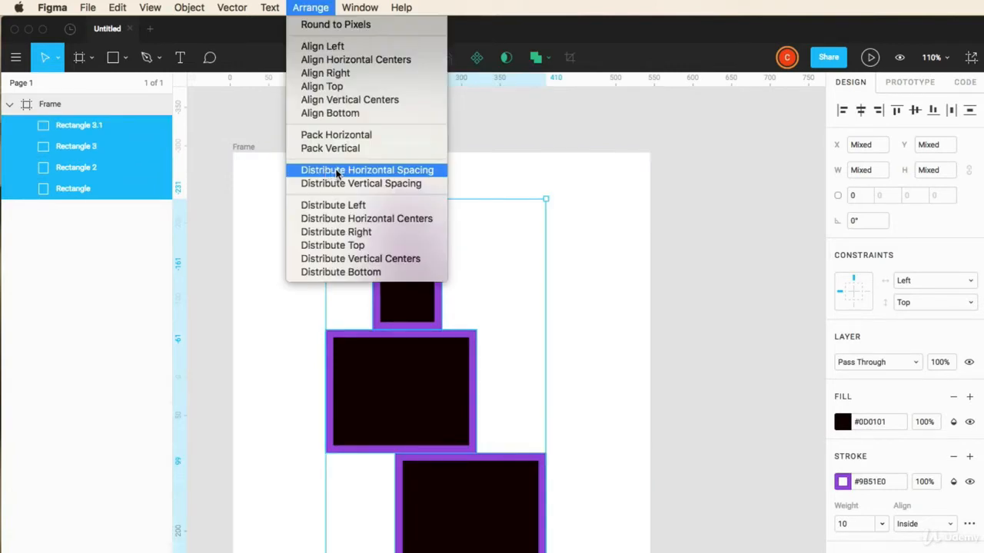
{"action": "left_click", "coordinate": [336, 173]}
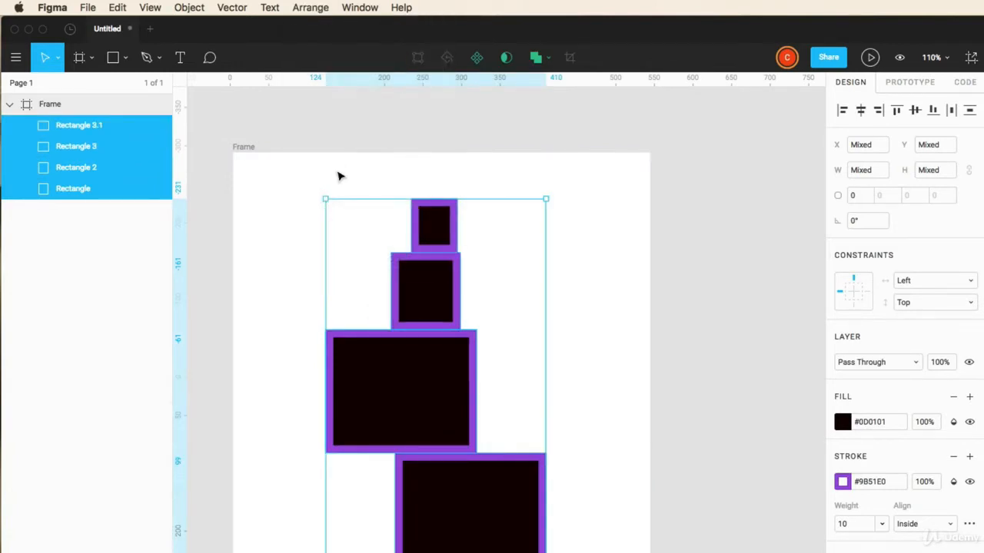
{"action": "left_click", "coordinate": [309, 7]}
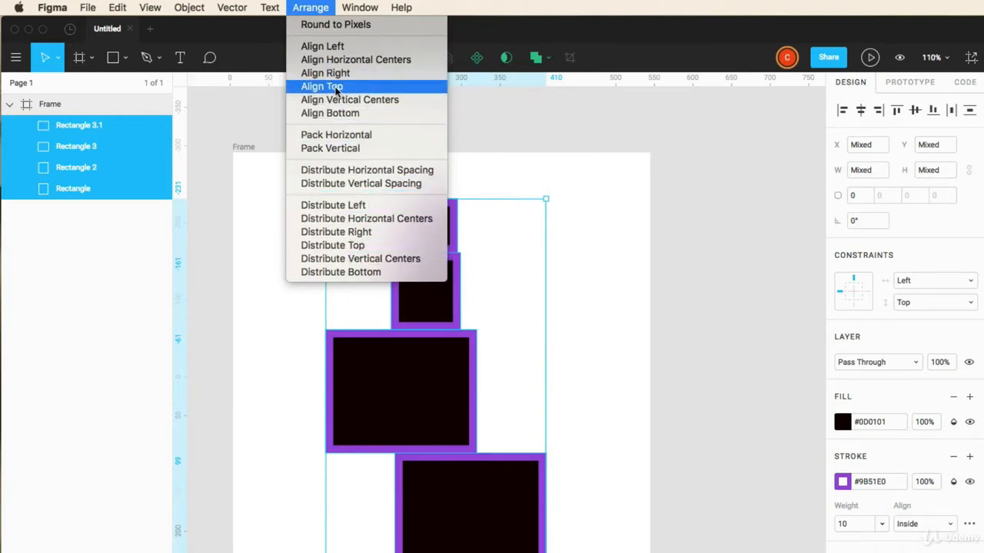
{"action": "left_click", "coordinate": [319, 10]}
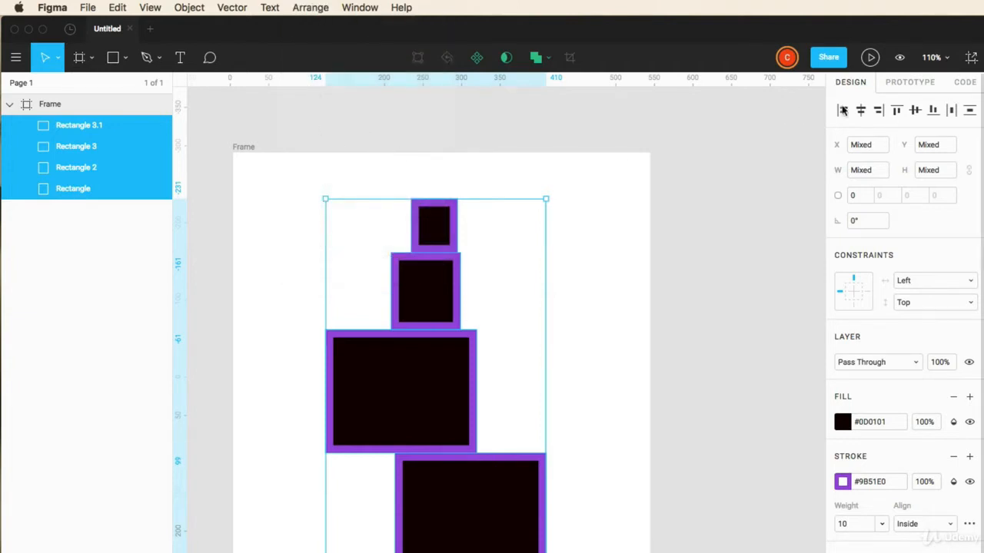
{"action": "left_click", "coordinate": [425, 100]}
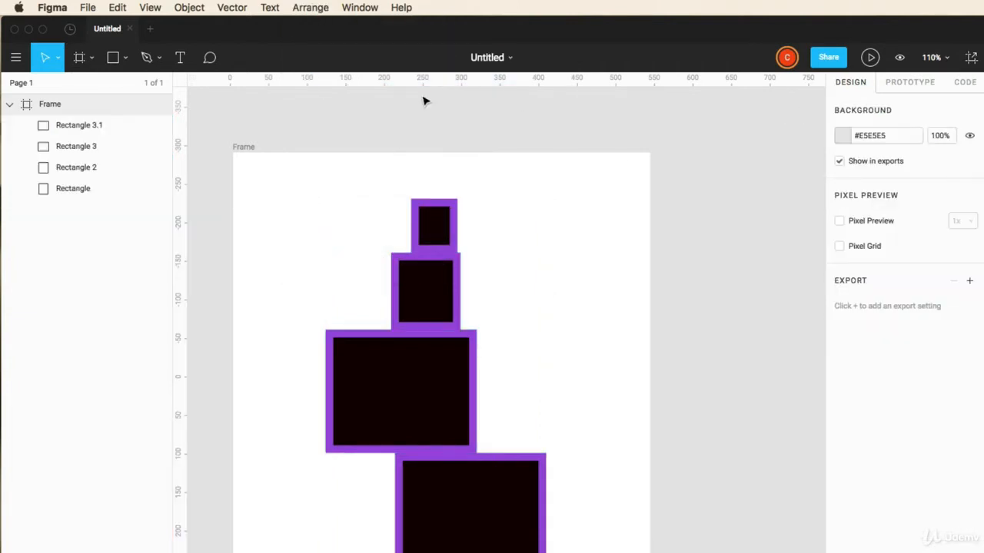
Step: Review the window commands, search Help for OUTLINE, see where its matching commands are located, and clear the search
{"action": "left_click", "coordinate": [365, 9]}
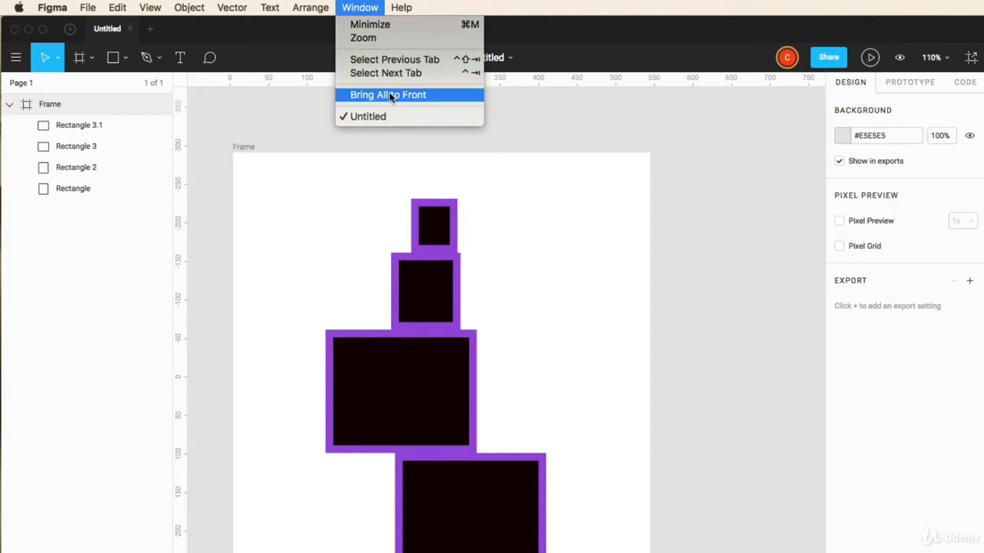
{"action": "mouse_move", "coordinate": [397, 6]}
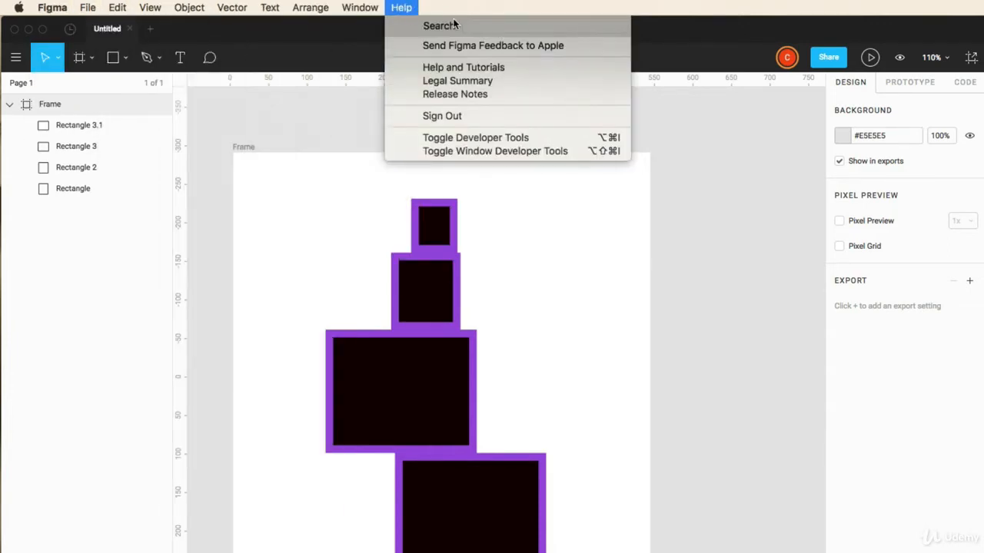
{"action": "type", "text": "OUTLINE"}
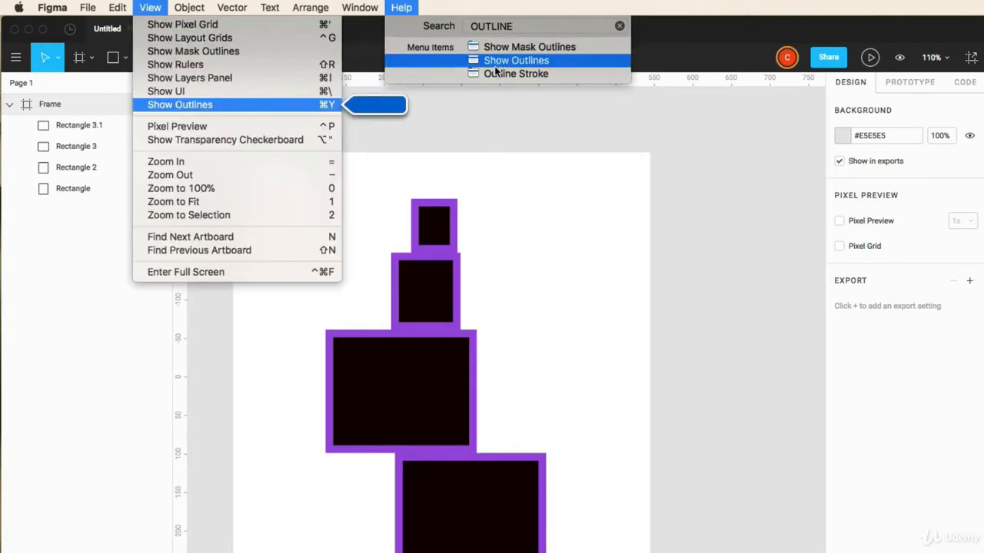
{"action": "mouse_move", "coordinate": [498, 71]}
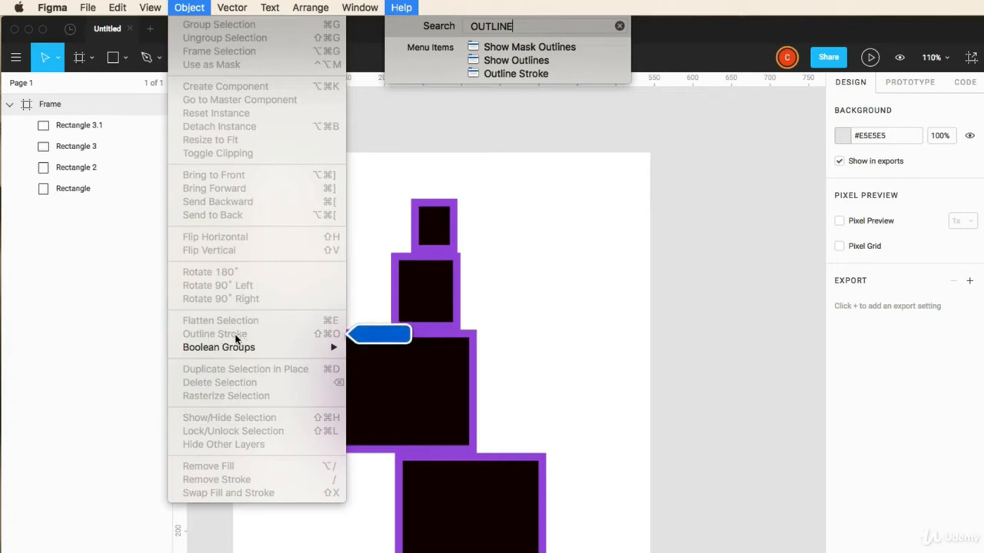
{"action": "mouse_move", "coordinate": [549, 61]}
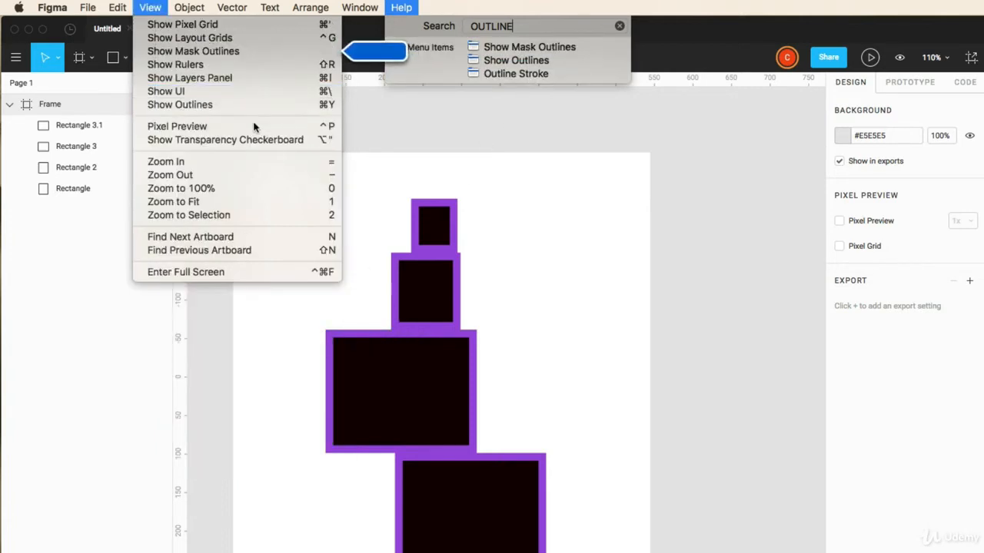
{"action": "left_click", "coordinate": [619, 27]}
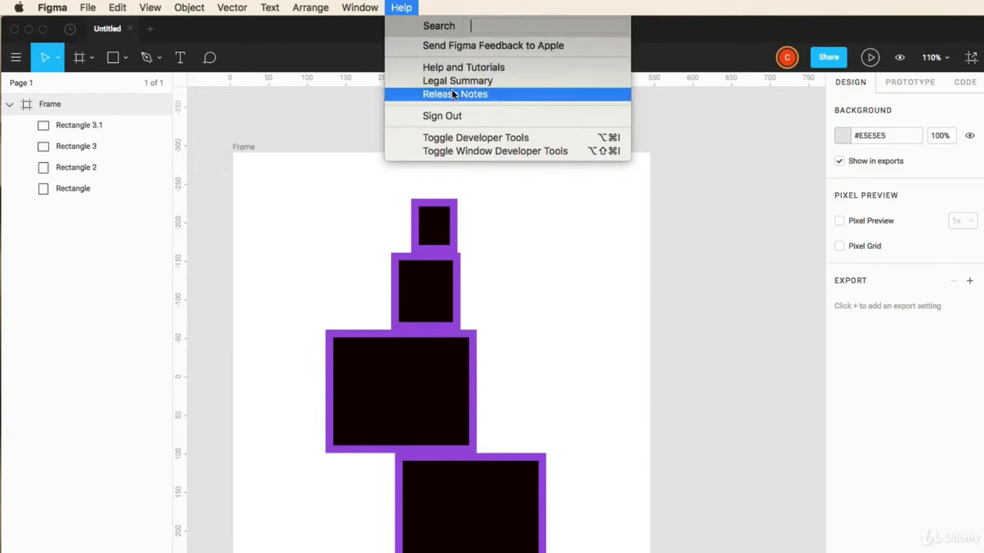
Step: Show and close the developer tools, and look over the Object and View commands
{"action": "left_click", "coordinate": [475, 141]}
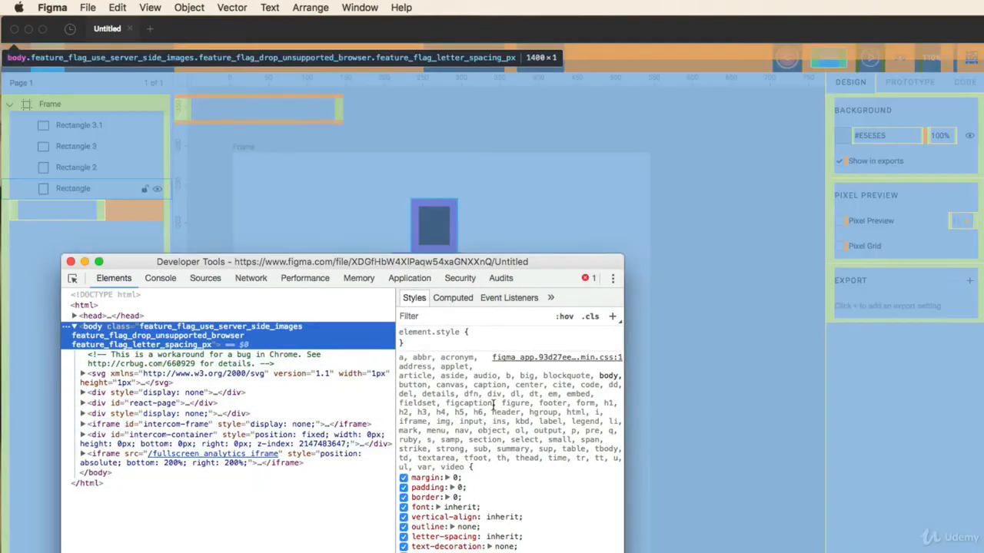
{"action": "left_click", "coordinate": [366, 111]}
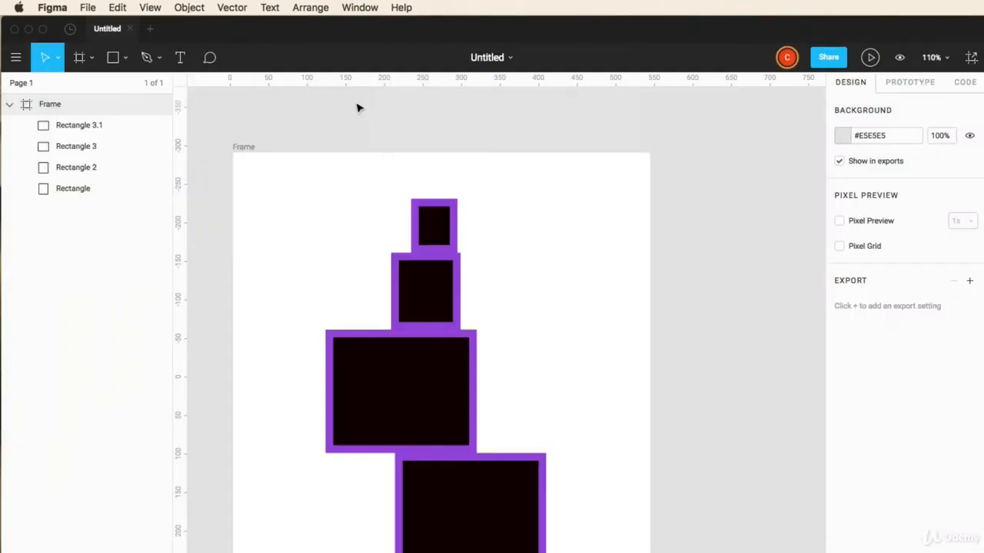
{"action": "left_click", "coordinate": [183, 8]}
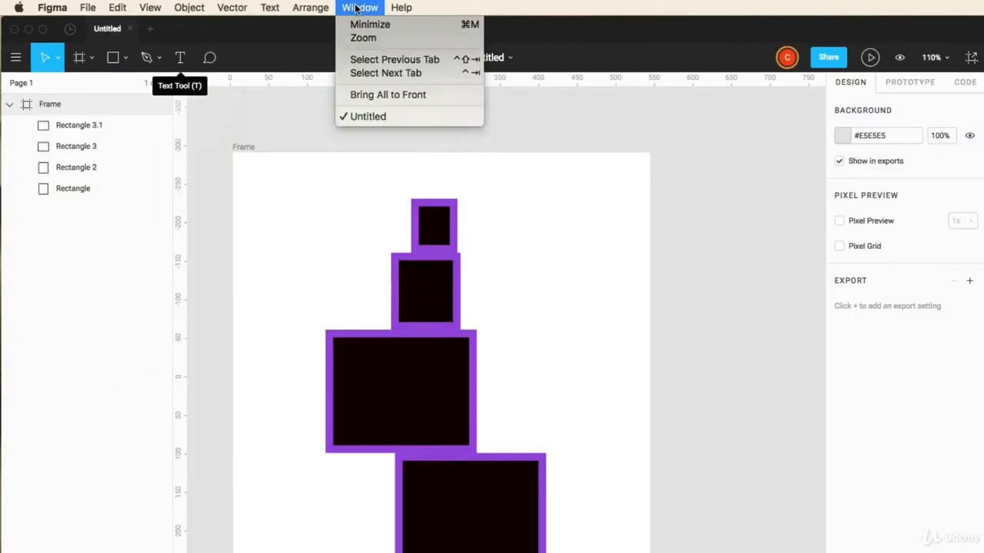
{"action": "mouse_move", "coordinate": [235, 8]}
{"action": "mouse_move", "coordinate": [192, 8]}
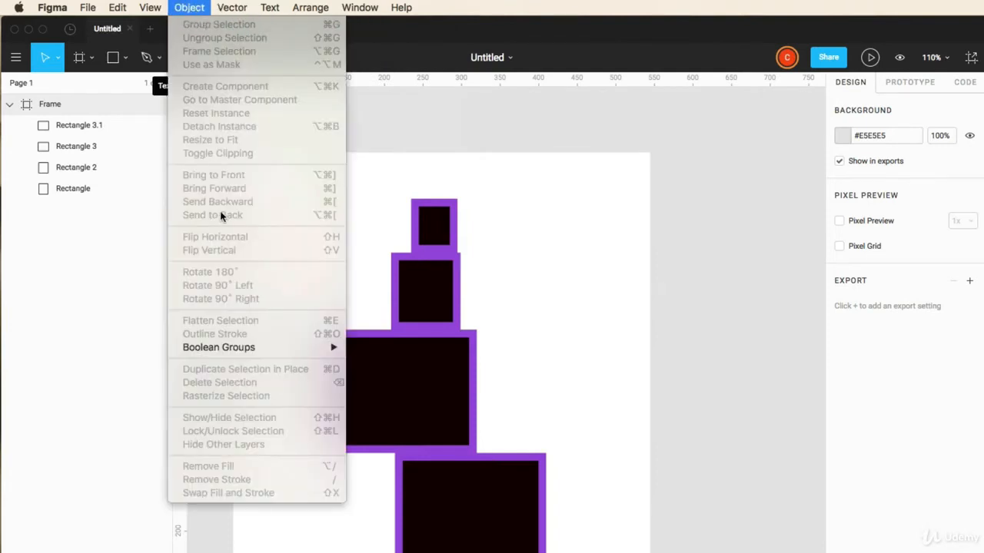
{"action": "mouse_move", "coordinate": [150, 9]}
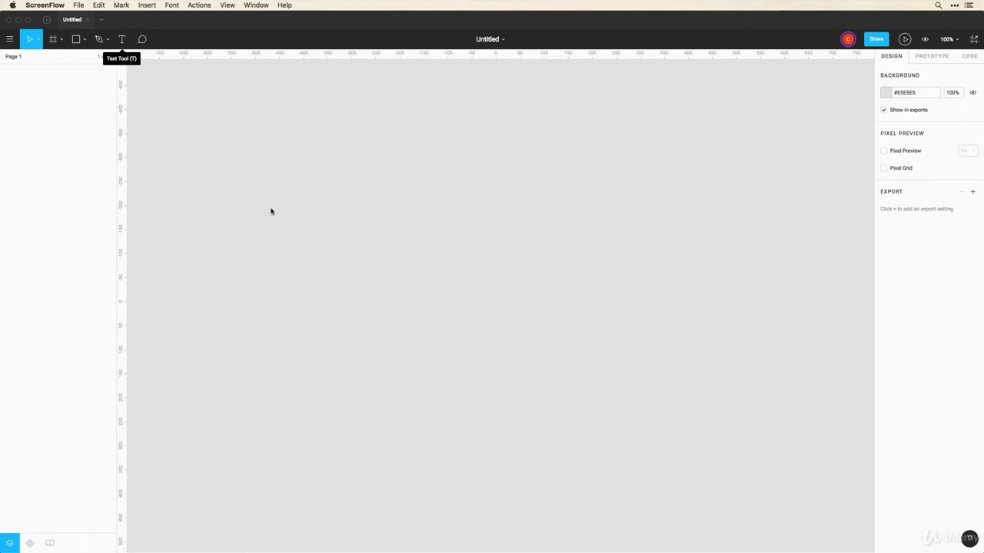
Step: Create a frame from the iPhone X phone preset (375 x 812) on the empty canvas
{"action": "left_click", "coordinate": [54, 42]}
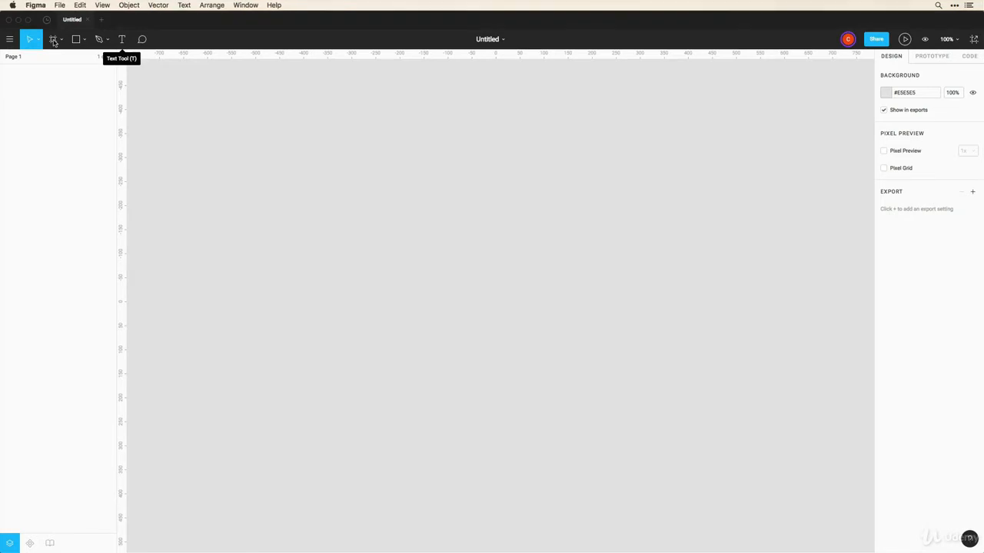
{"action": "left_click", "coordinate": [53, 40]}
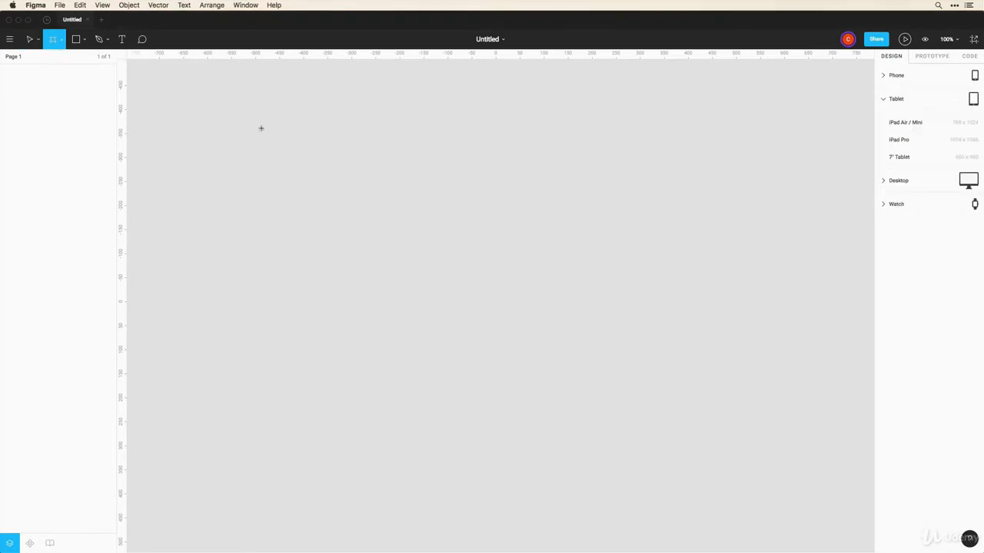
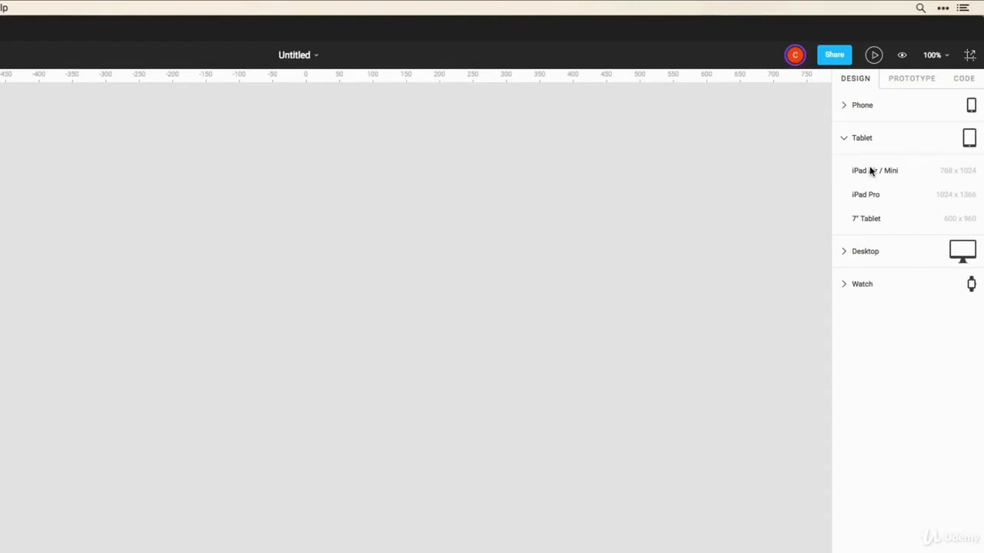
{"action": "left_click", "coordinate": [843, 106]}
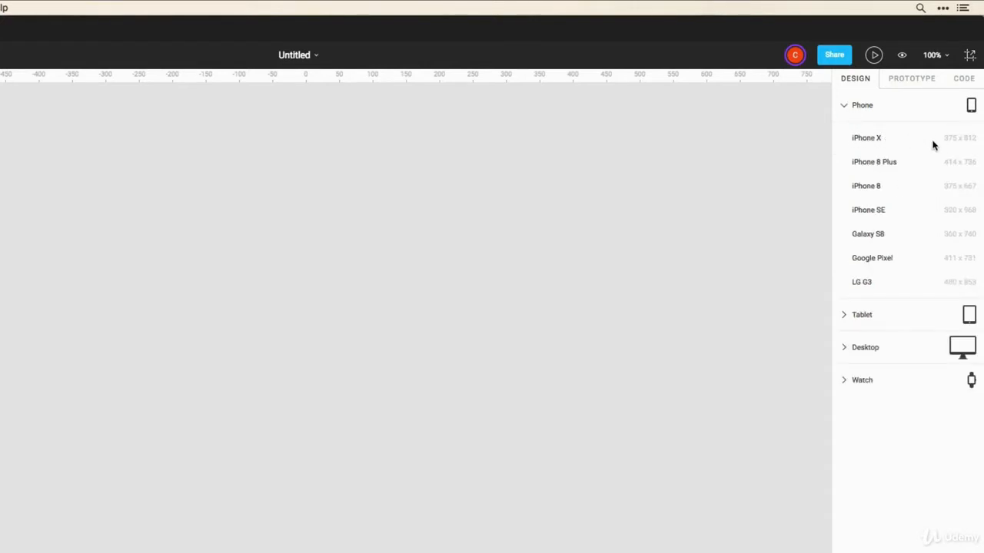
{"action": "left_click", "coordinate": [890, 137]}
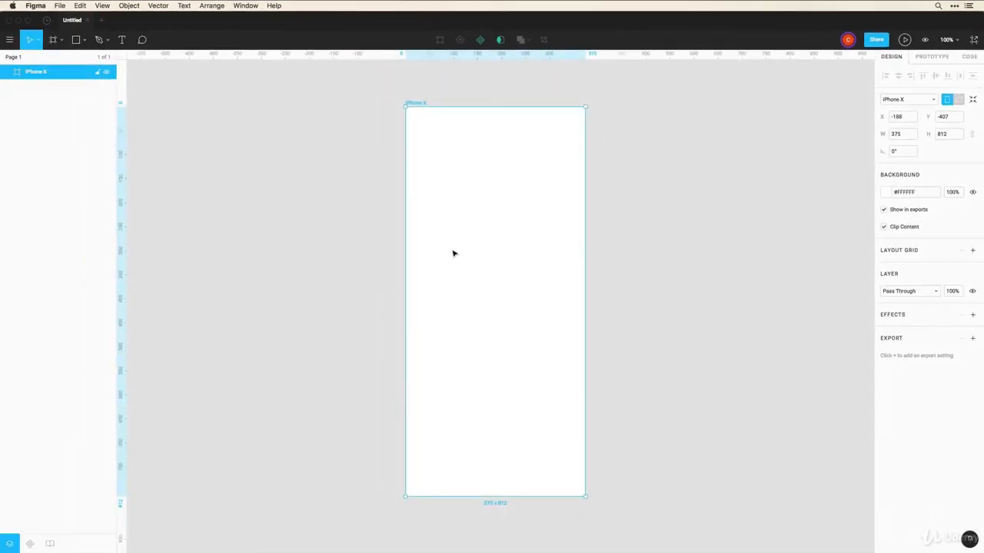
Step: Draw a custom frame of about 391 x 451 beside the iPhone X frame, and delete it
{"action": "left_click", "coordinate": [53, 40]}
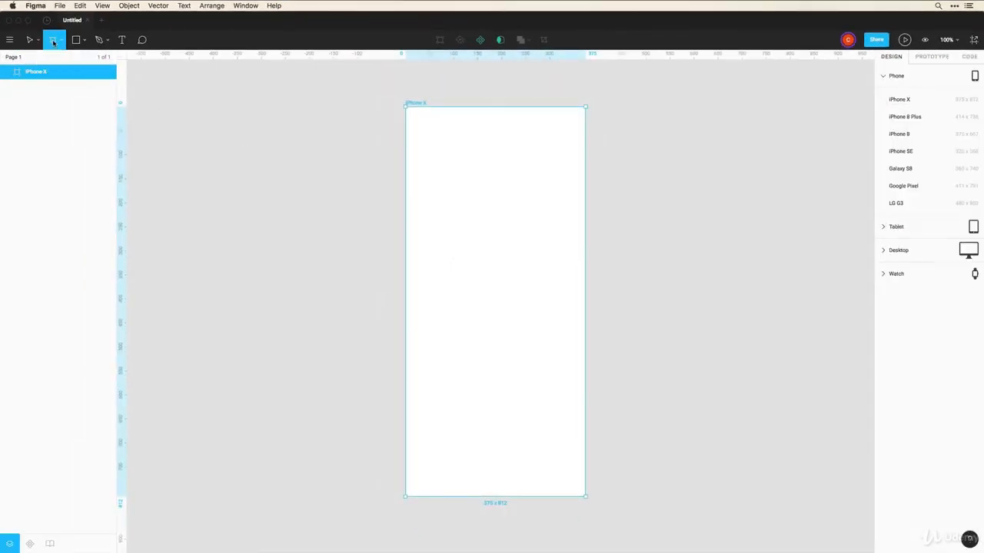
{"action": "left_click_drag", "start_coordinate": [595, 107], "coordinate": [783, 323]}
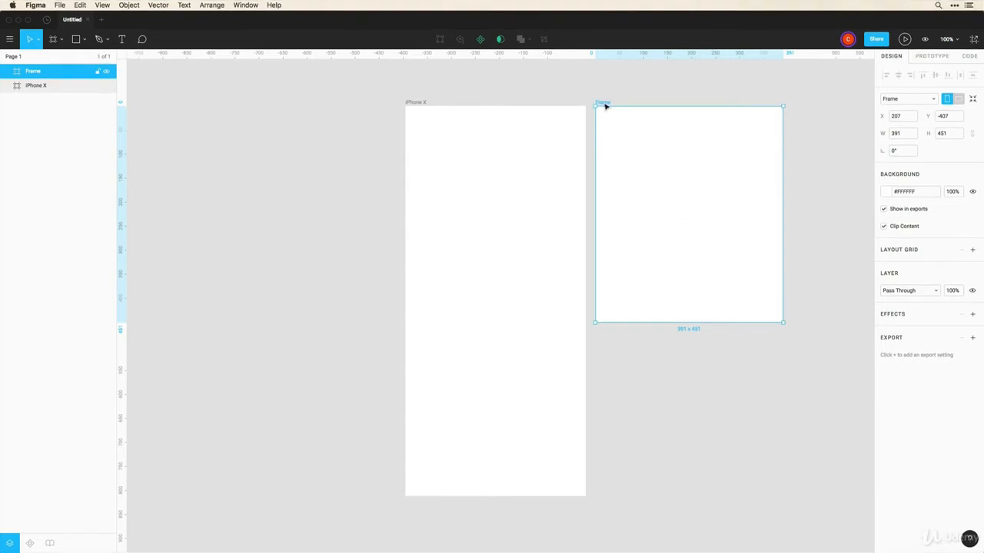
{"action": "key", "text": "Delete"}
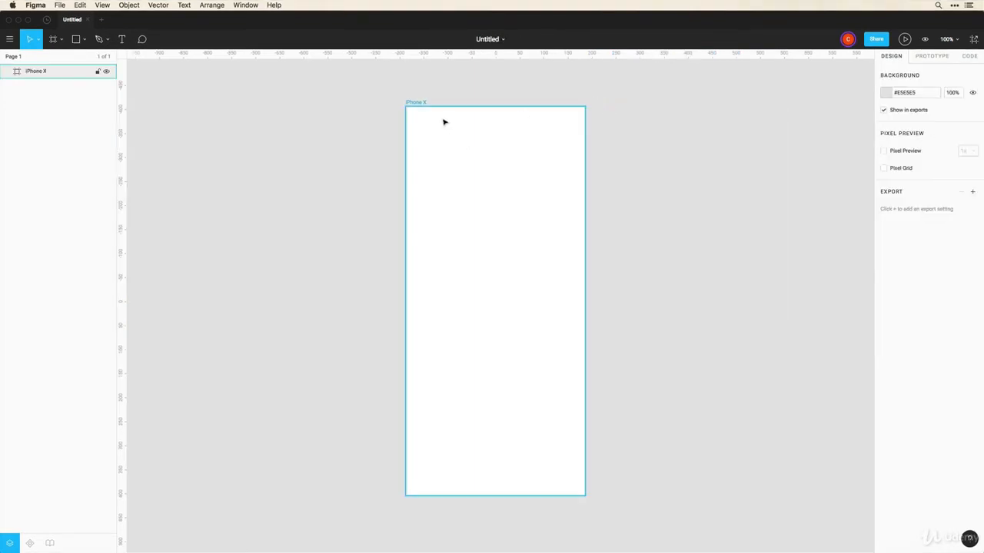
Step: Select the iPhone X frame, move it slightly down and to the right on the canvas, and clear the selection
{"action": "left_click", "coordinate": [417, 107]}
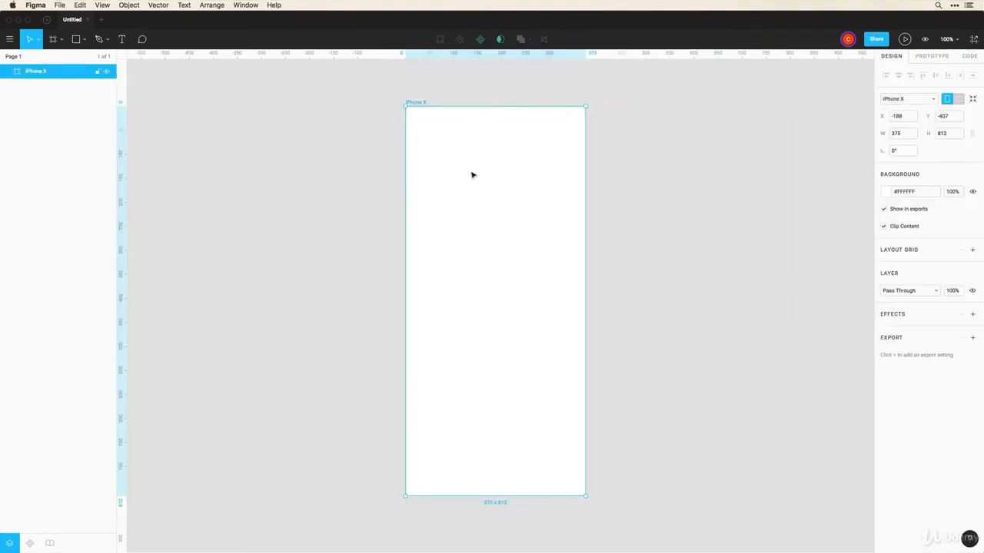
{"action": "left_click", "coordinate": [356, 137]}
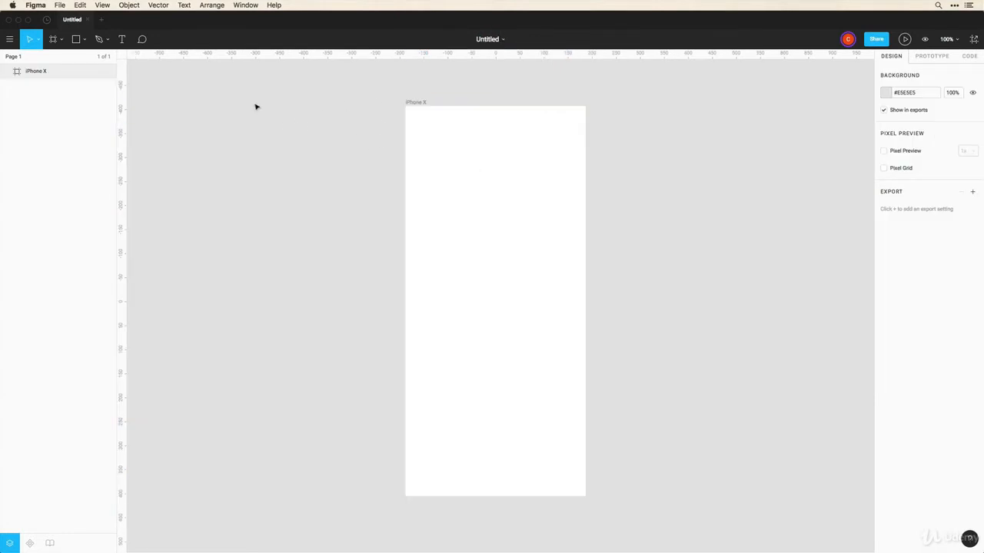
{"action": "left_click_drag", "start_coordinate": [415, 105], "coordinate": [378, 112]}
{"action": "left_click", "coordinate": [389, 112]}
{"action": "left_click", "coordinate": [389, 119]}
{"action": "left_click", "coordinate": [365, 171]}
{"action": "scroll", "coordinate": [462, 308], "scroll_direction": "left", "scroll_amount": 3}
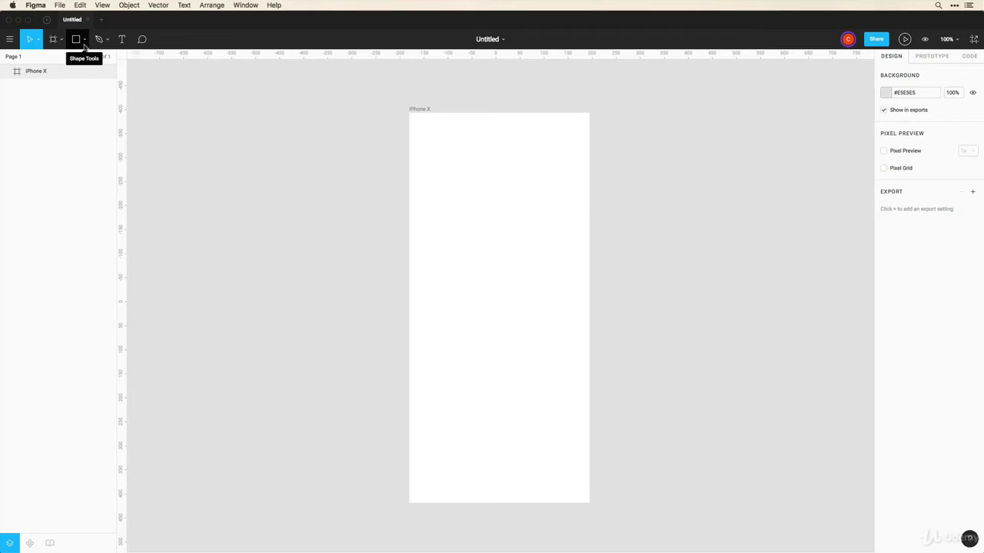
Step: Draw a full-width rectangle of about 375 x 149 and a horizontally centred circle of about 269 x 269 below it in the iPhone X frame
{"action": "left_click", "coordinate": [77, 40]}
{"action": "mouse_move", "coordinate": [414, 154]}
{"action": "left_mouse_down"}
{"action": "mouse_move", "coordinate": [516, 220]}
{"action": "mouse_move", "coordinate": [590, 224]}
{"action": "left_mouse_up"}
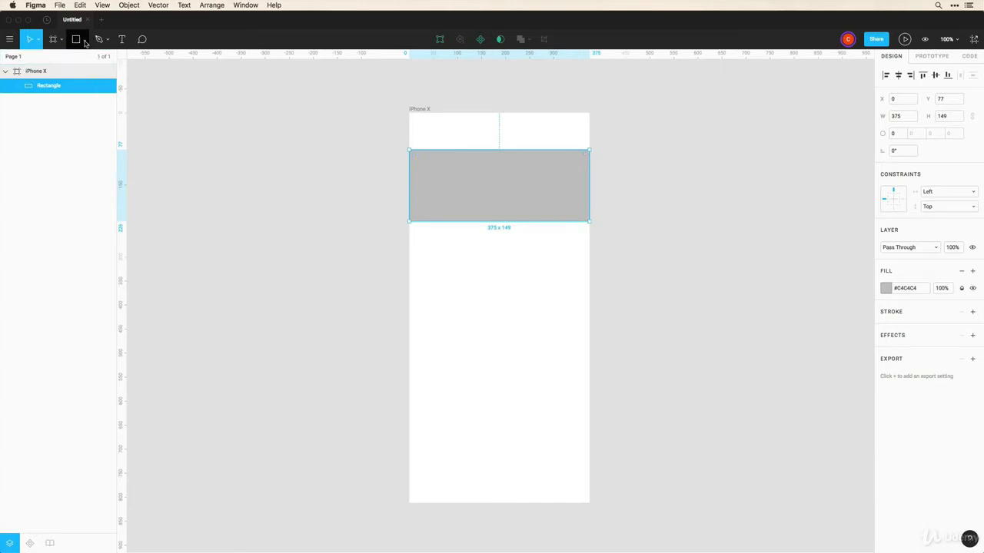
{"action": "left_click", "coordinate": [84, 40]}
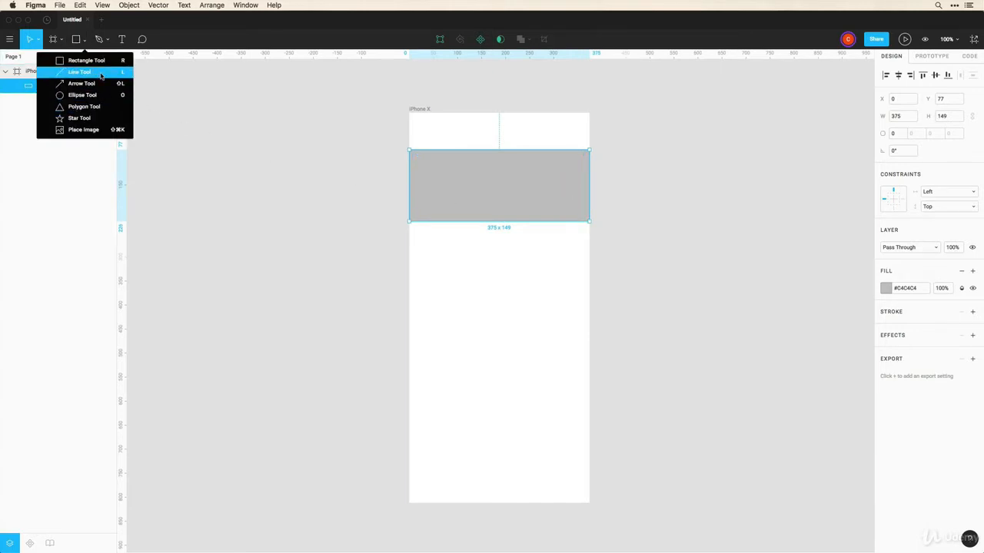
{"action": "left_click", "coordinate": [82, 95]}
{"action": "left_click_drag", "start_coordinate": [430, 255], "coordinate": [543, 384]}
{"action": "key", "text": "shift"}
{"action": "mouse_move", "coordinate": [508, 346]}
{"action": "left_mouse_down"}
{"action": "mouse_move", "coordinate": [516, 338]}
{"action": "mouse_move", "coordinate": [499, 335]}
{"action": "left_mouse_up"}
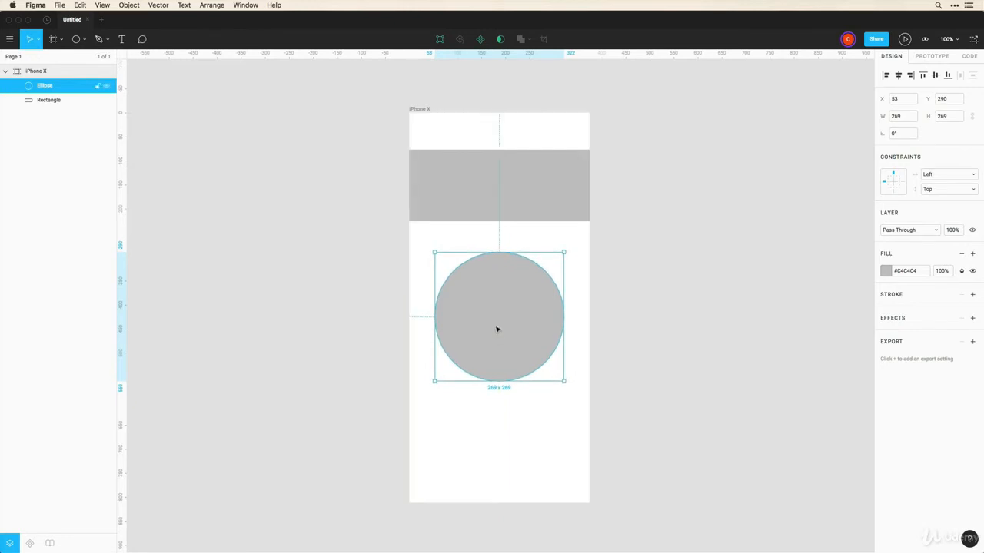
{"action": "left_click", "coordinate": [83, 39]}
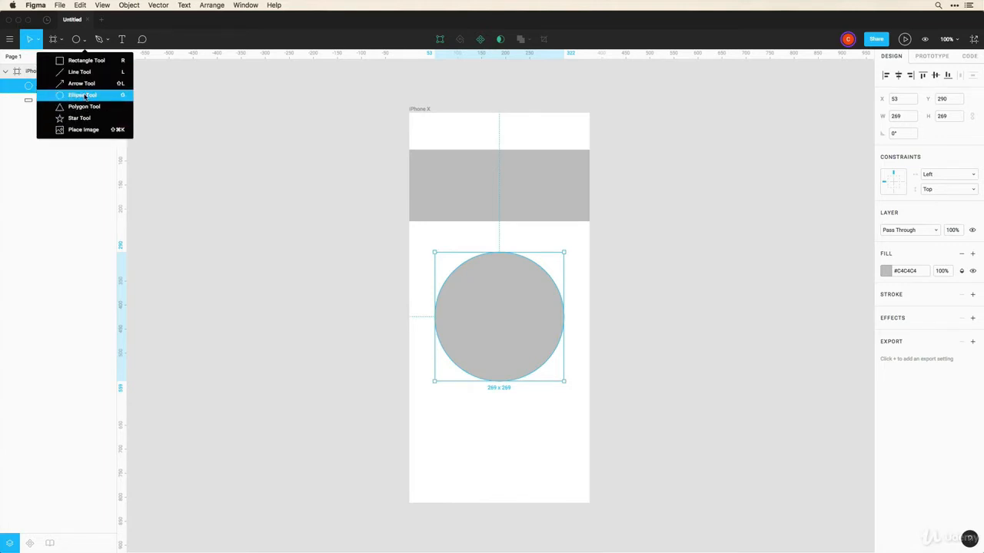
{"action": "left_click", "coordinate": [307, 260]}
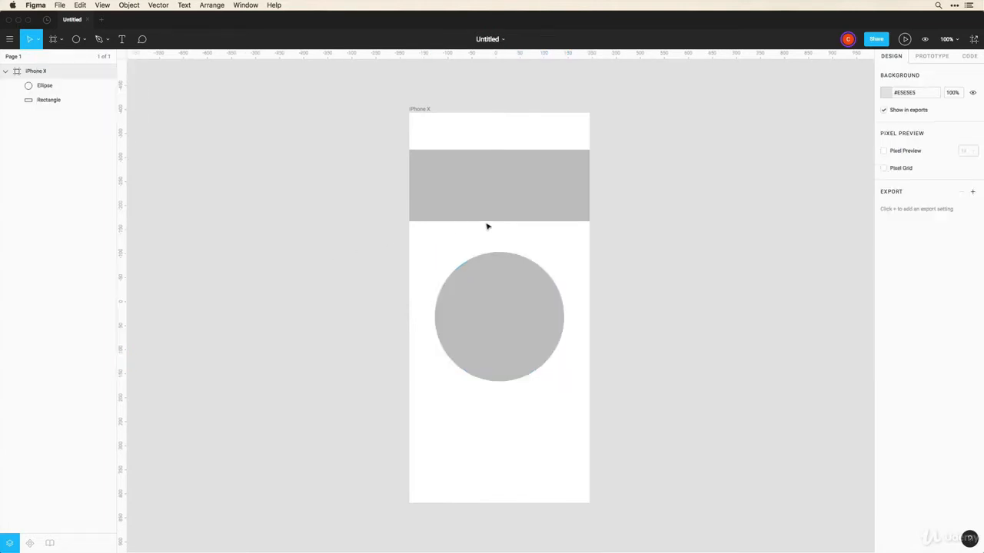
Step: Scale the circle proportionally to about 279 x 279 with the Scale tool
{"action": "left_click", "coordinate": [503, 298]}
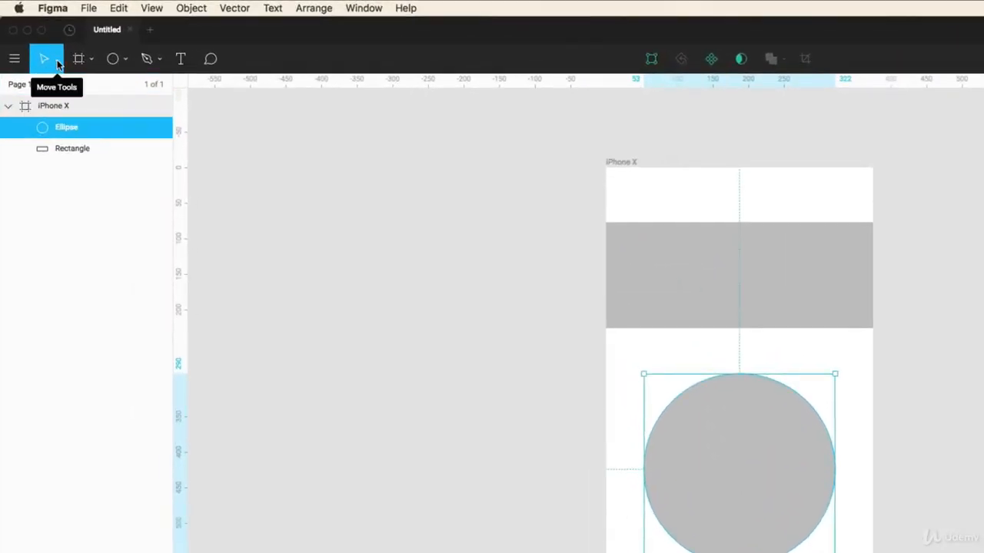
{"action": "left_click", "coordinate": [37, 39]}
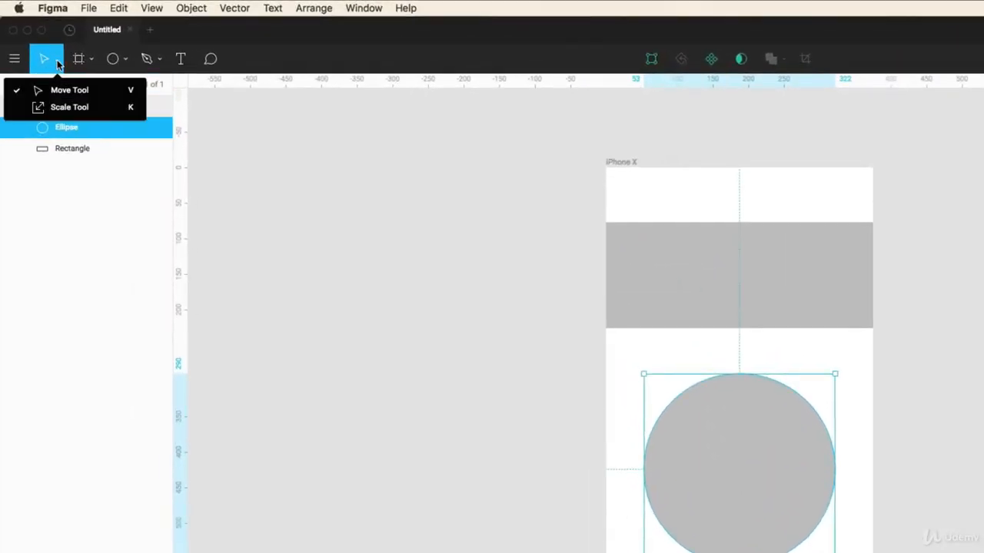
{"action": "left_click", "coordinate": [59, 112]}
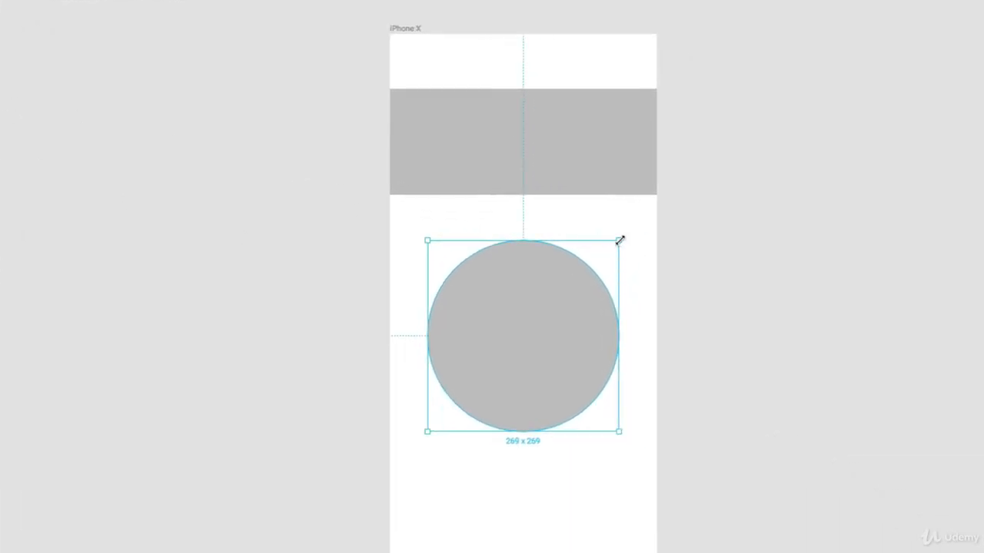
{"action": "left_click_drag", "start_coordinate": [620, 241], "coordinate": [627, 278]}
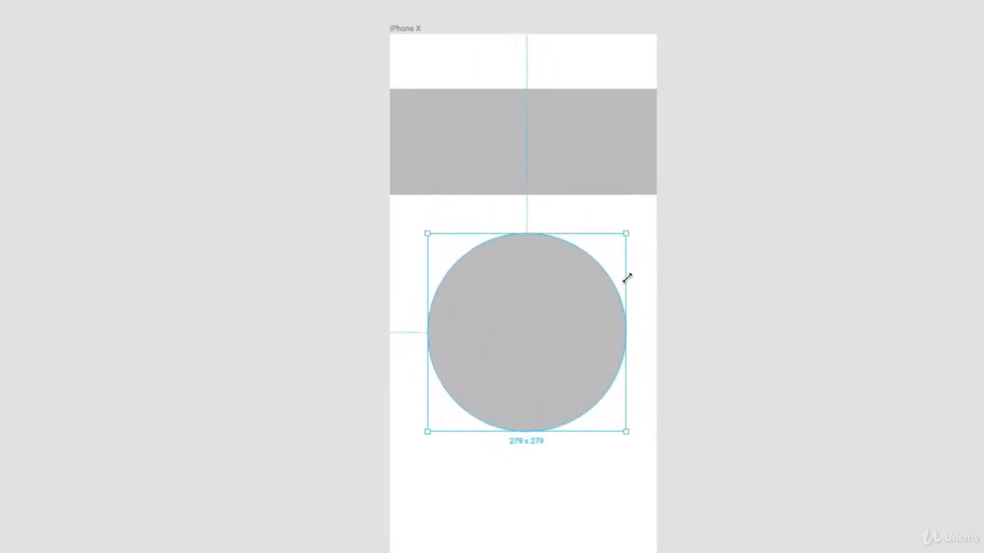
Step: Select the circle and rectangle together, move them up so the rectangle meets the frame's upper edge, and clear the selection
{"action": "left_click_drag", "start_coordinate": [572, 481], "coordinate": [474, 135]}
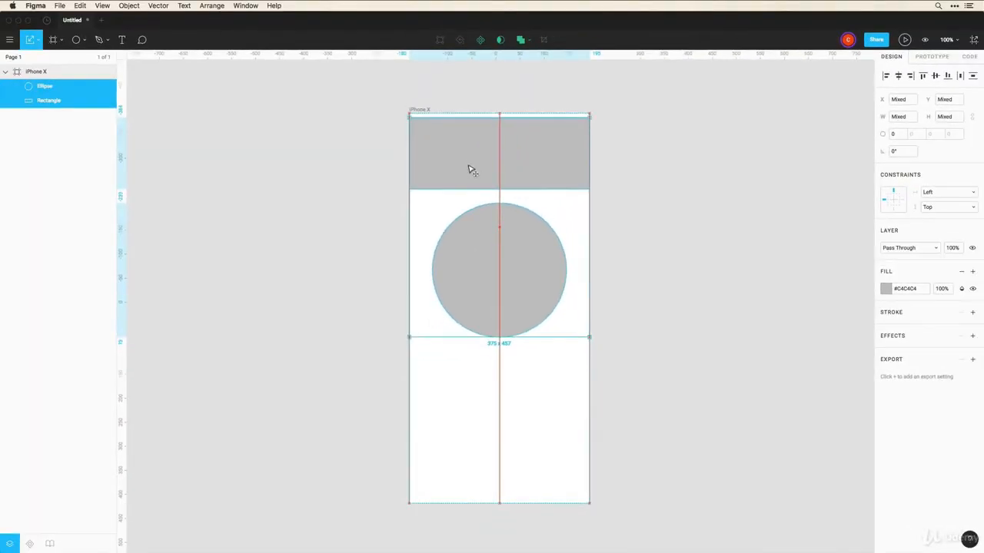
{"action": "left_click_drag", "start_coordinate": [472, 170], "coordinate": [468, 167]}
{"action": "left_click", "coordinate": [149, 158]}
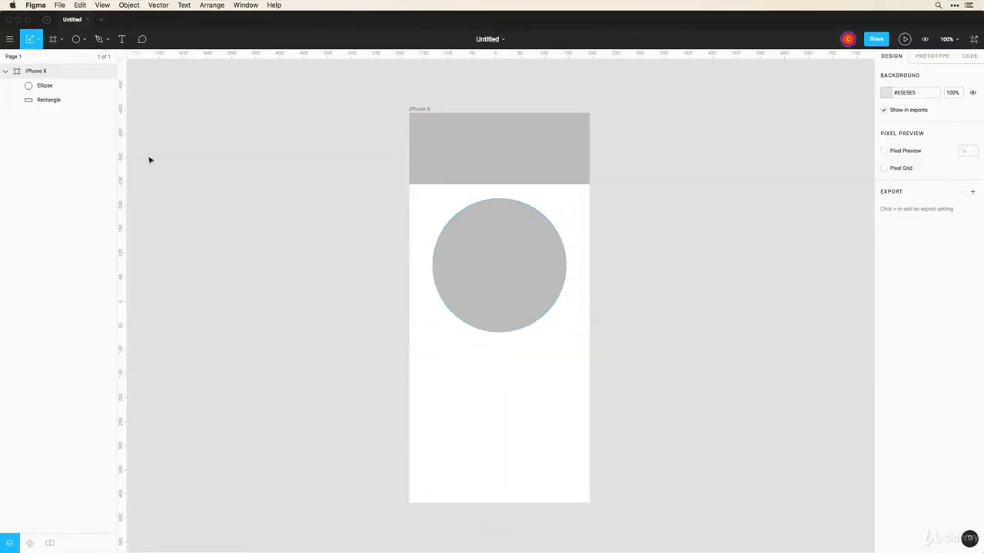
Step: Draw a closed, roughly symmetrical heart with curved sides below the circle using the Pen tool, and fill it with the Paint Bucket
{"action": "left_click", "coordinate": [99, 40]}
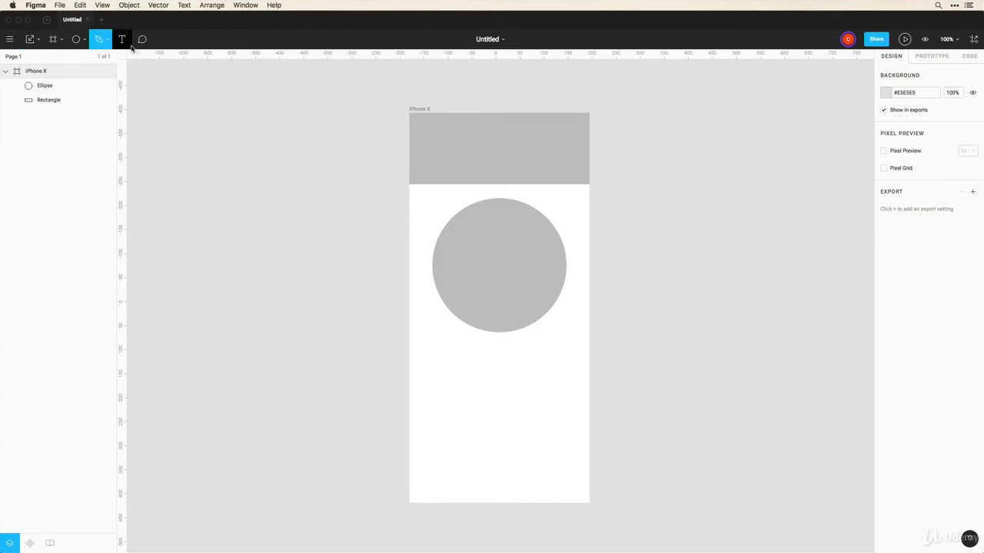
{"action": "left_click", "coordinate": [501, 369]}
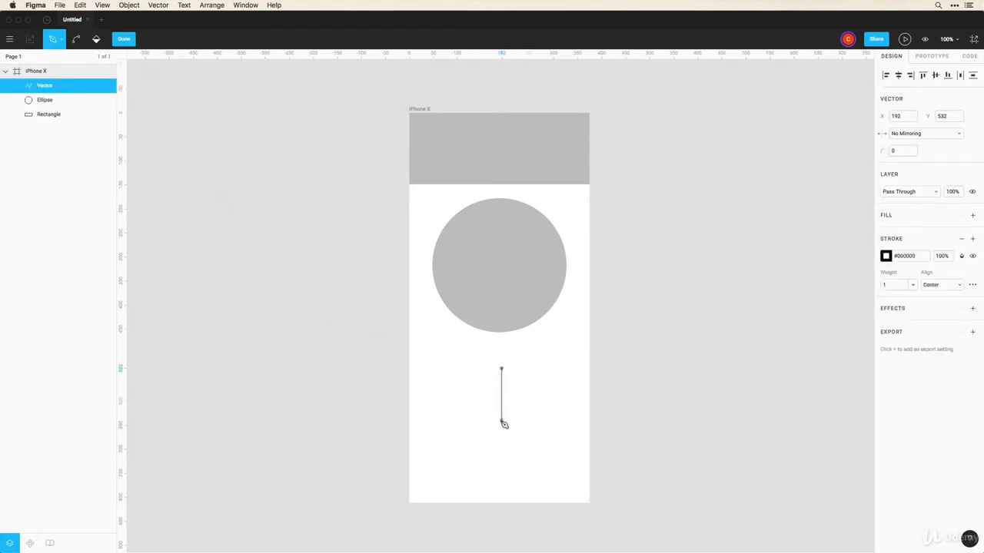
{"action": "left_click_drag", "start_coordinate": [501, 421], "coordinate": [523, 401]}
{"action": "key", "text": "alt"}
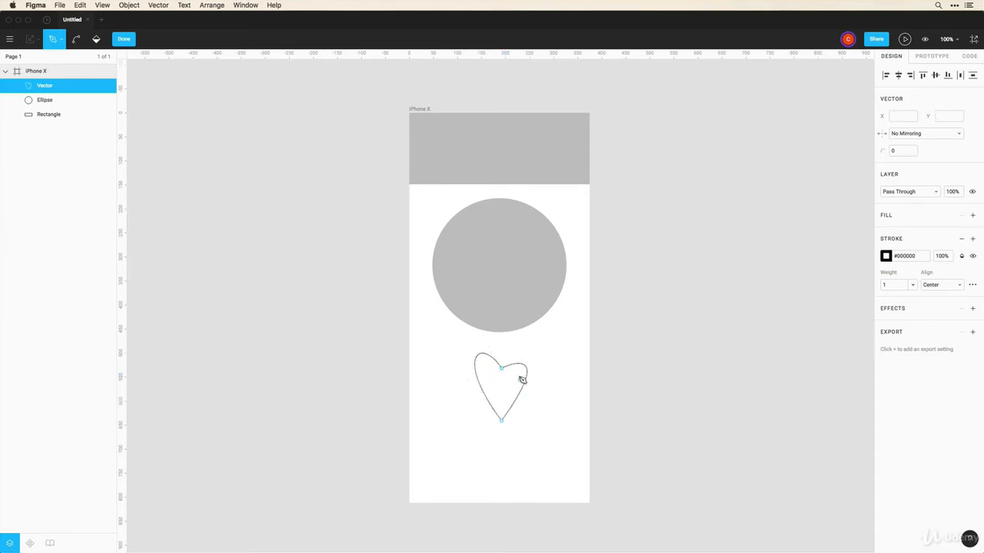
{"action": "left_click", "coordinate": [504, 372]}
{"action": "left_click_drag", "start_coordinate": [522, 363], "coordinate": [566, 374]}
{"action": "left_click_drag", "start_coordinate": [454, 362], "coordinate": [435, 372]}
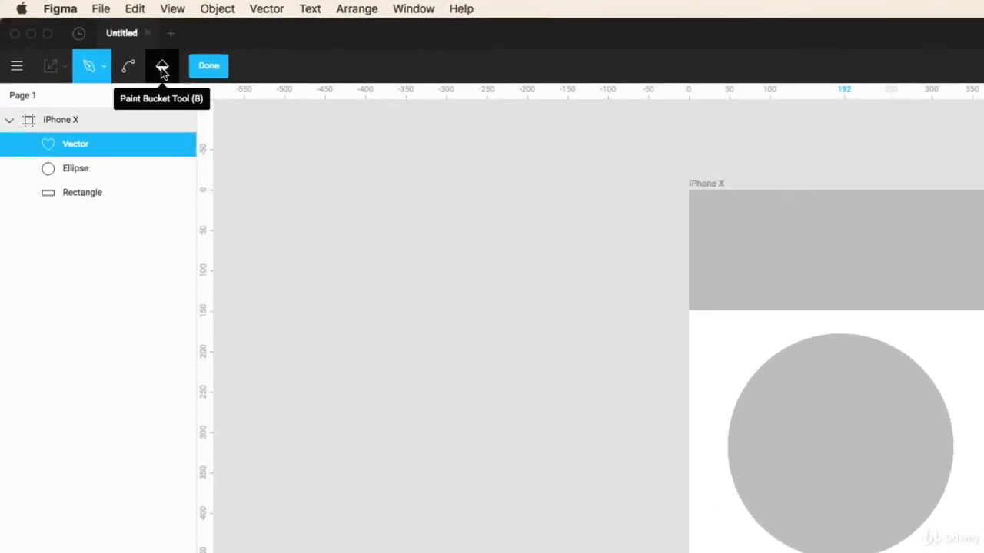
{"action": "left_click", "coordinate": [160, 67]}
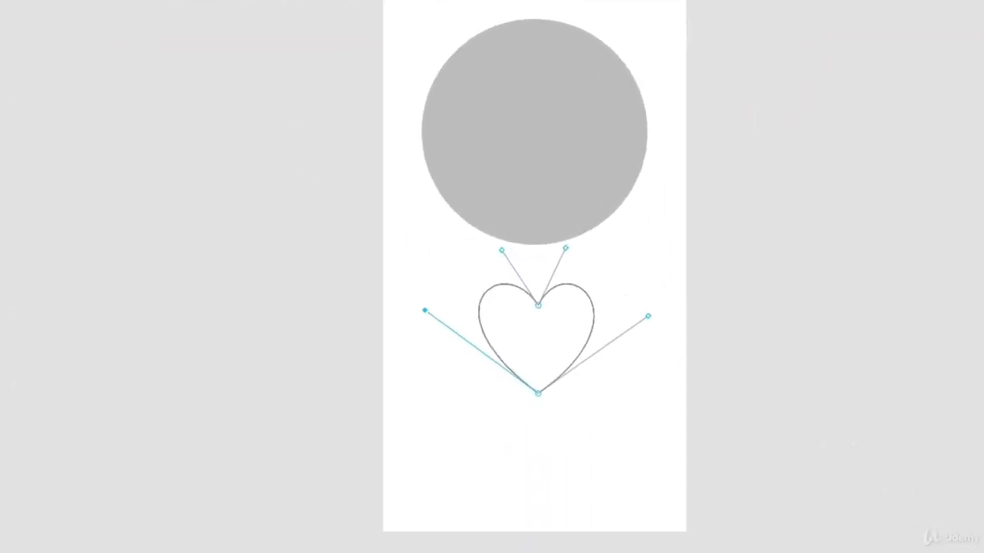
{"action": "left_click", "coordinate": [545, 351]}
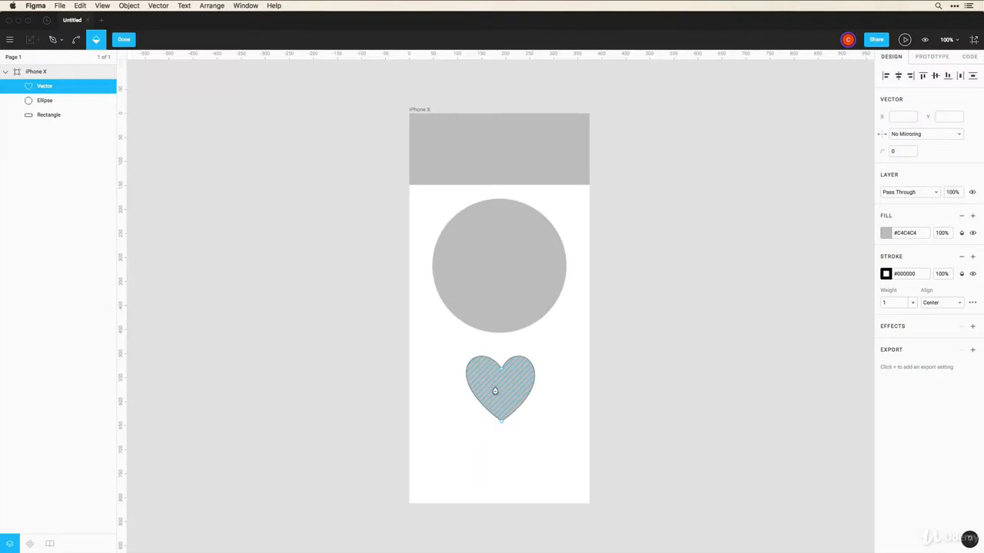
Step: Round off the heart's upper notch point with the Bend tool and finish editing the vector
{"action": "key", "text": "super"}
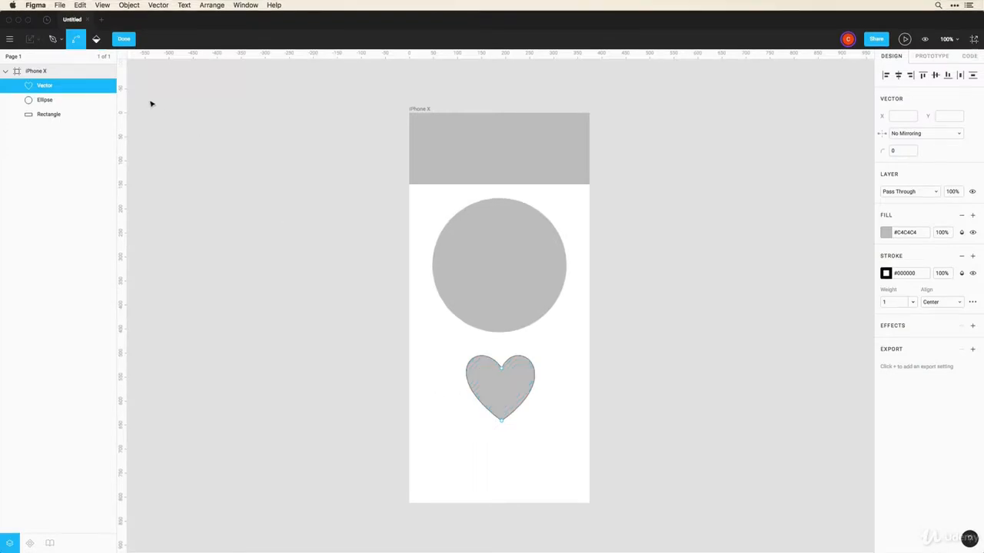
{"action": "key", "text": "super"}
{"action": "left_click", "coordinate": [501, 368]}
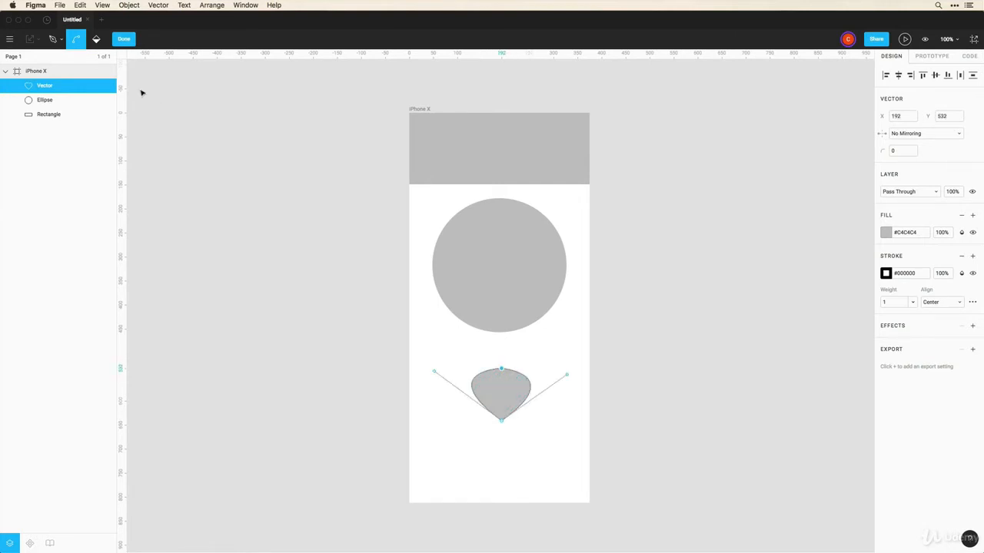
{"action": "left_click", "coordinate": [62, 43]}
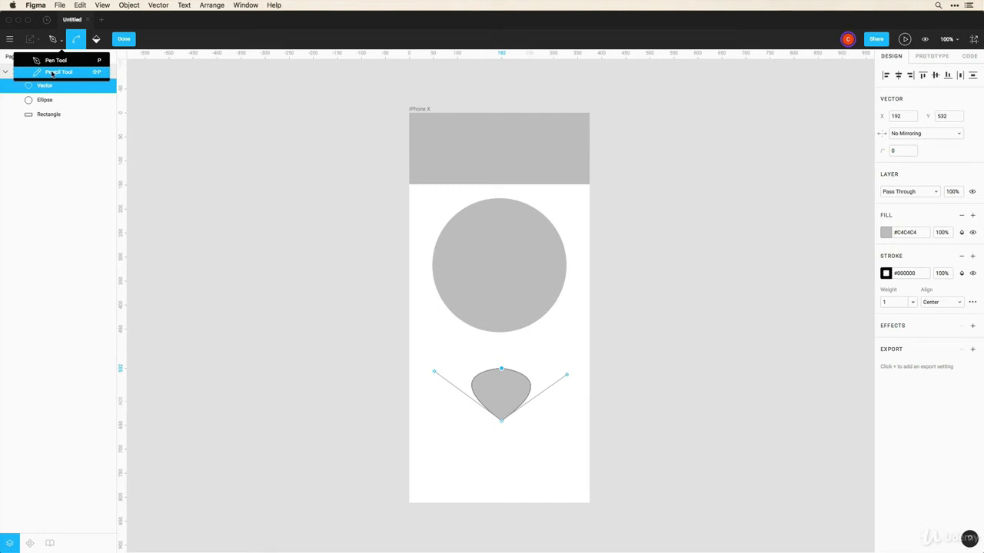
{"action": "left_click", "coordinate": [123, 40]}
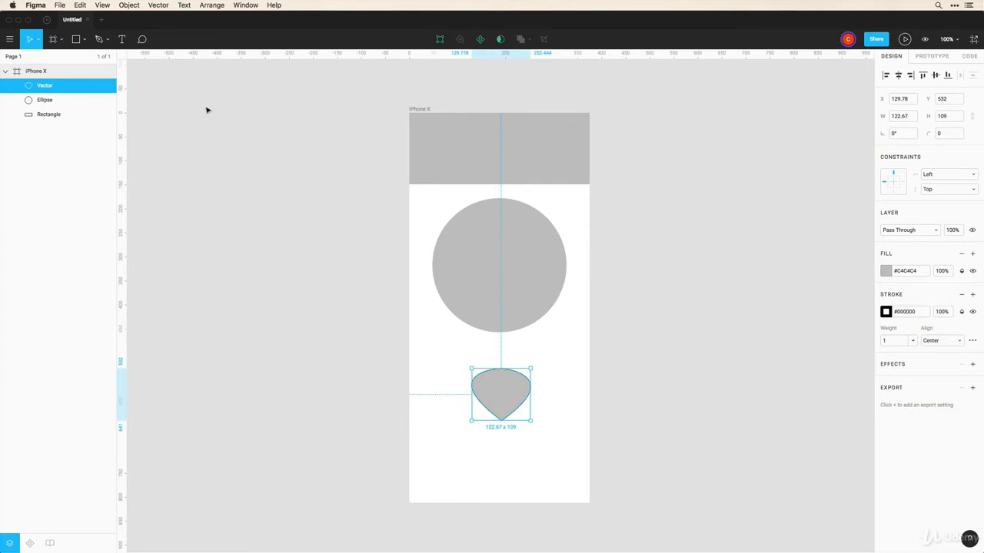
Step: Handwrite a first name with the Pencil tool between the circle and the small filled vector shape
{"action": "left_click", "coordinate": [108, 40]}
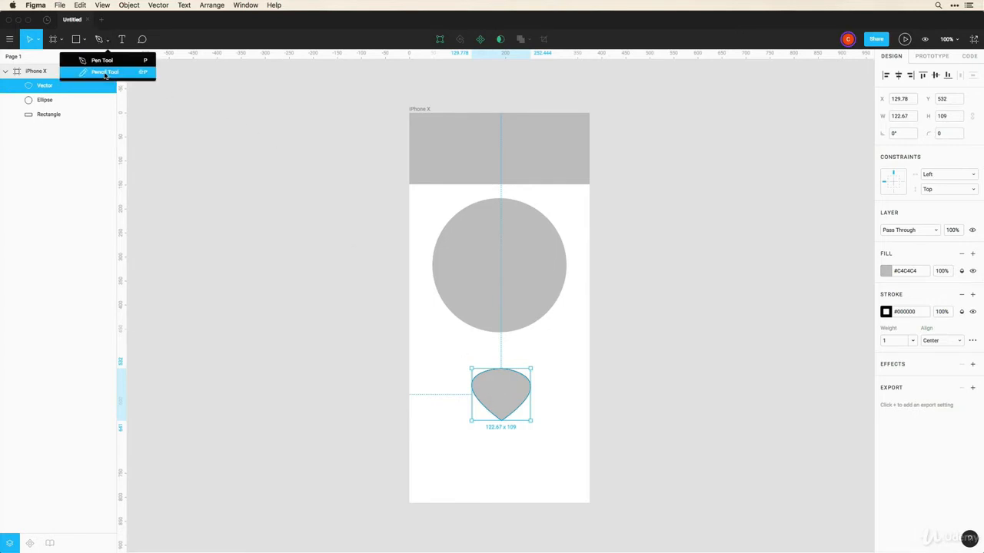
{"action": "left_click", "coordinate": [99, 73]}
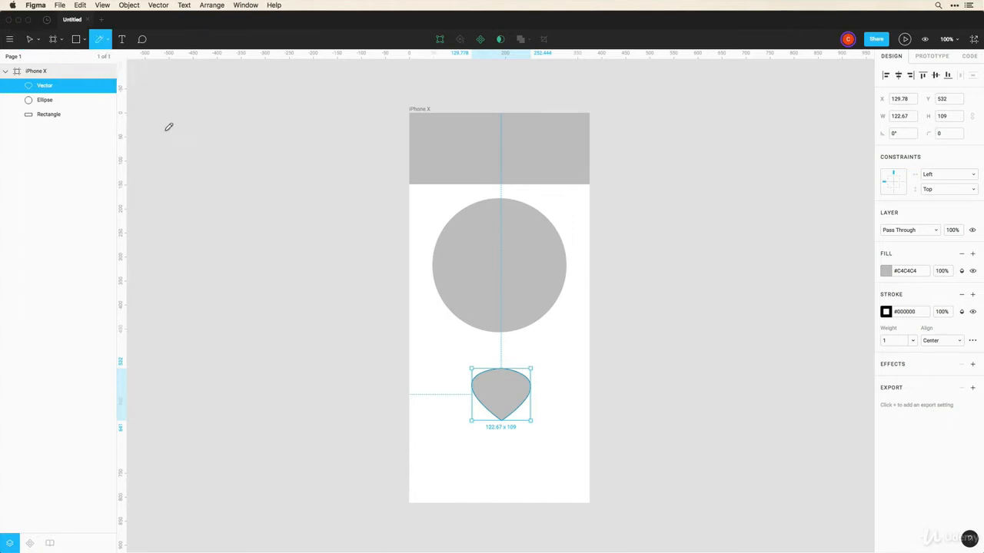
{"action": "mouse_move", "coordinate": [469, 333]}
{"action": "left_mouse_down"}
{"action": "mouse_move", "coordinate": [479, 350]}
{"action": "mouse_move", "coordinate": [531, 338]}
{"action": "mouse_move", "coordinate": [523, 350]}
{"action": "left_mouse_up"}
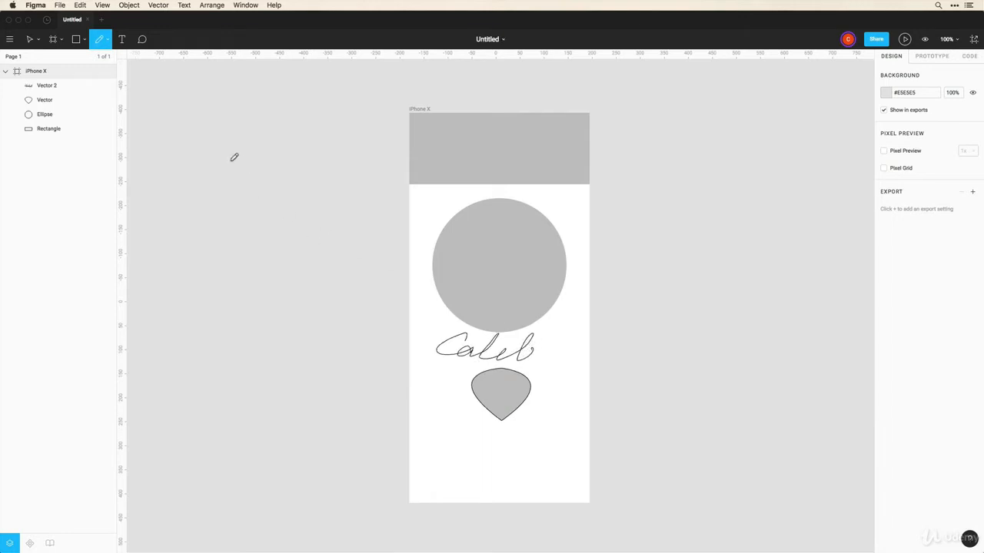
Step: Edit the handwritten vector by moving several of its points to reshape the letters, and leave vector editing
{"action": "left_click", "coordinate": [31, 44]}
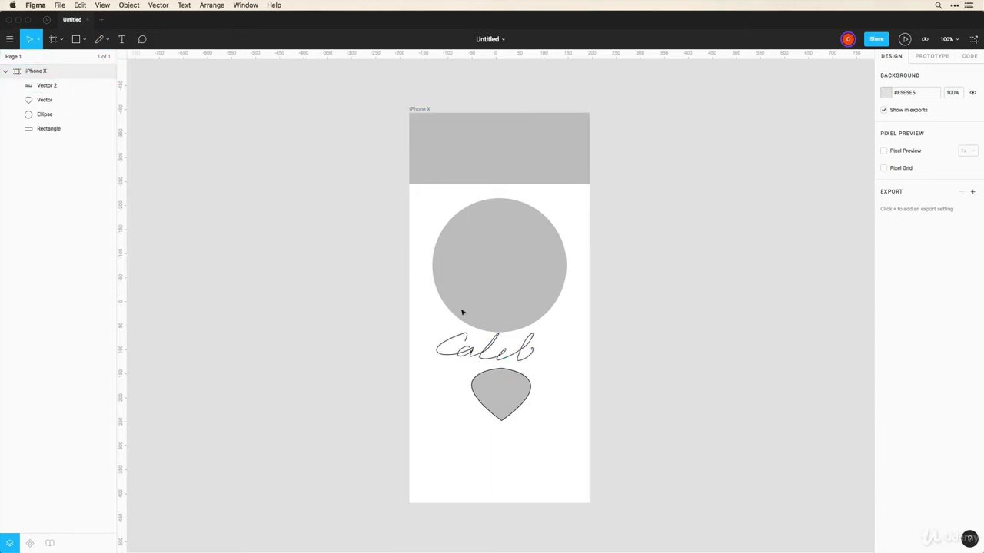
{"action": "double_click", "coordinate": [508, 355]}
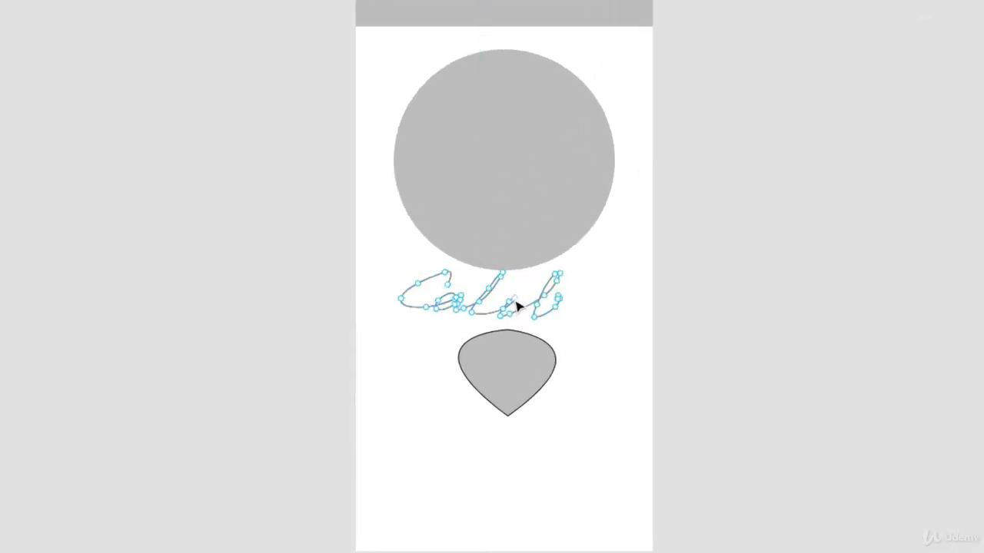
{"action": "left_click_drag", "start_coordinate": [516, 306], "coordinate": [410, 280]}
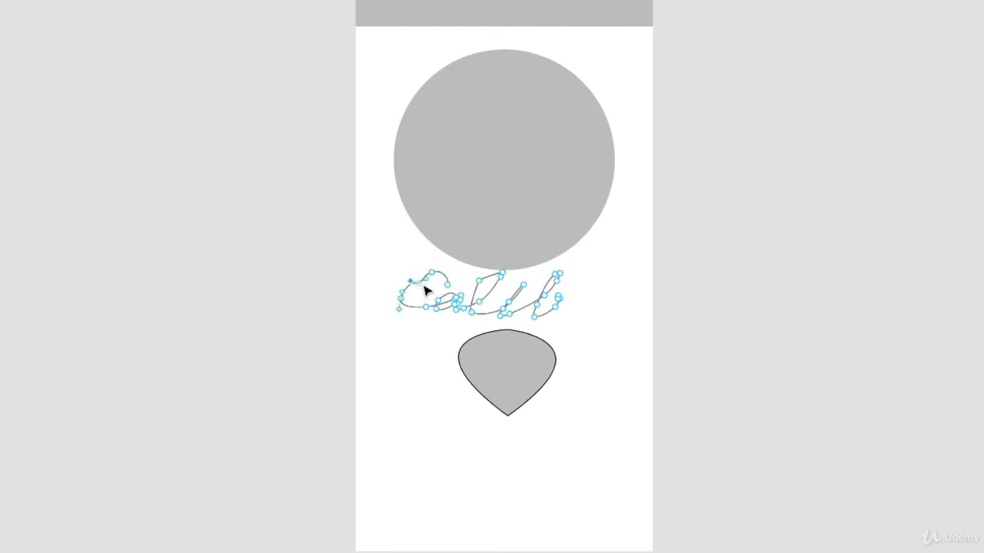
{"action": "key", "text": "Escape"}
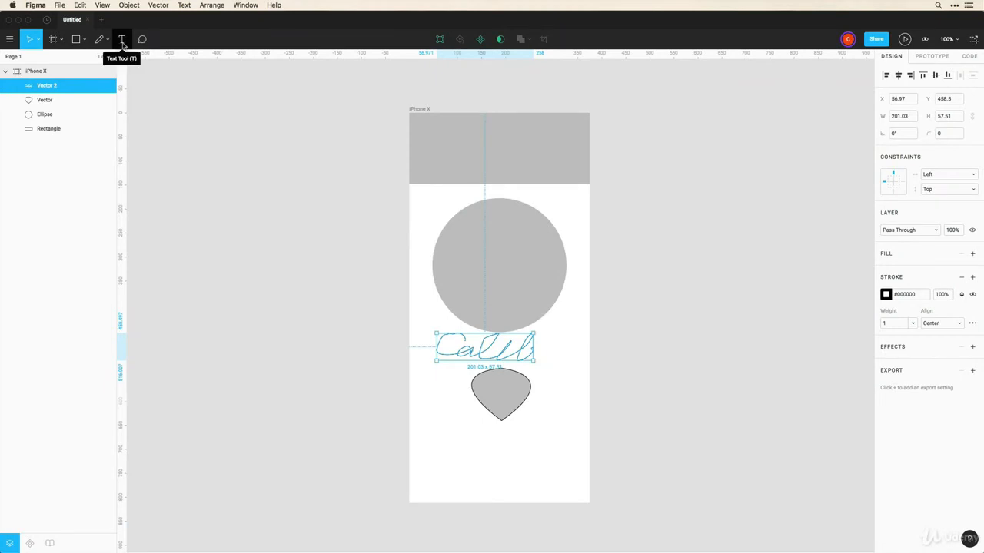
Step: Add the text "Navigation" to the rectangle, move it near the horizontal centre, and clear the selection
{"action": "left_click", "coordinate": [122, 40]}
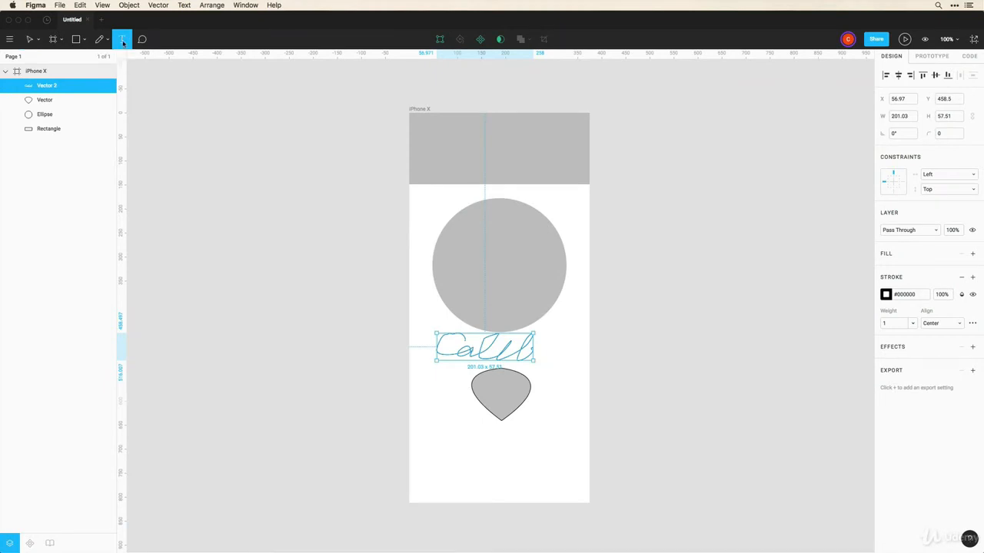
{"action": "left_click", "coordinate": [447, 146]}
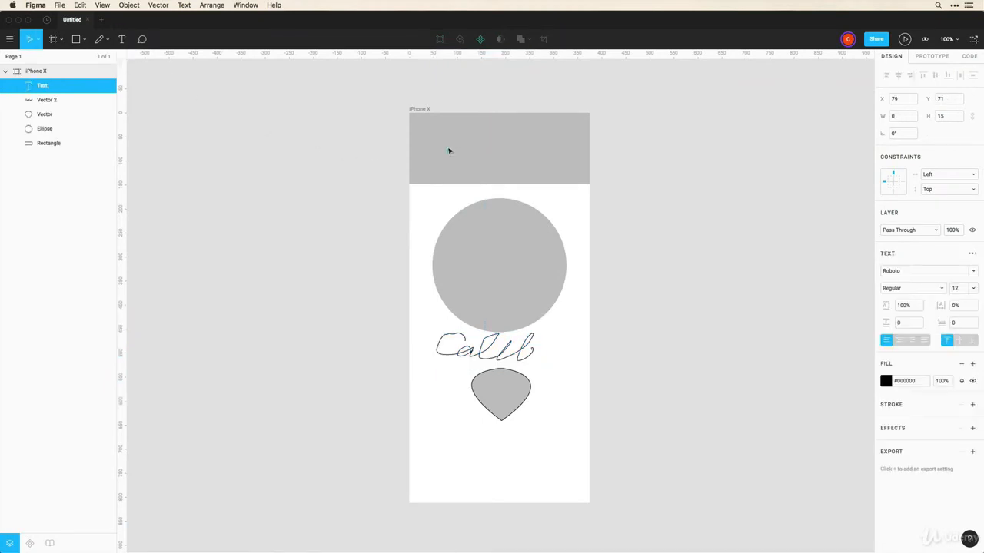
{"action": "type", "text": "Navigation"}
{"action": "key", "text": "Escape"}
{"action": "left_click_drag", "start_coordinate": [462, 152], "coordinate": [497, 141]}
{"action": "key", "text": "Escape"}
Step: Draw an empty text box of about 280 x 161 across the rectangle and circle, and discard it
{"action": "key", "text": "t"}
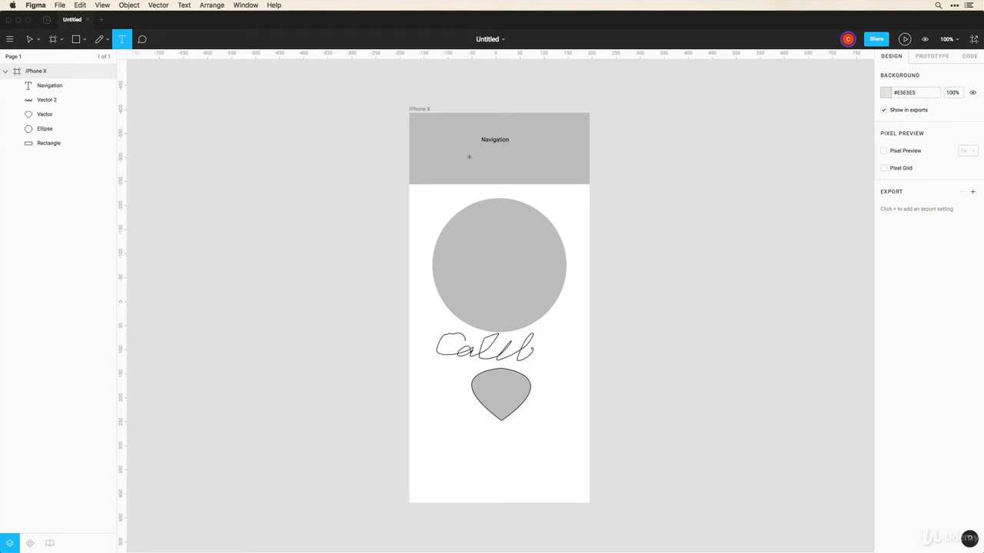
{"action": "left_click_drag", "start_coordinate": [432, 155], "coordinate": [566, 232]}
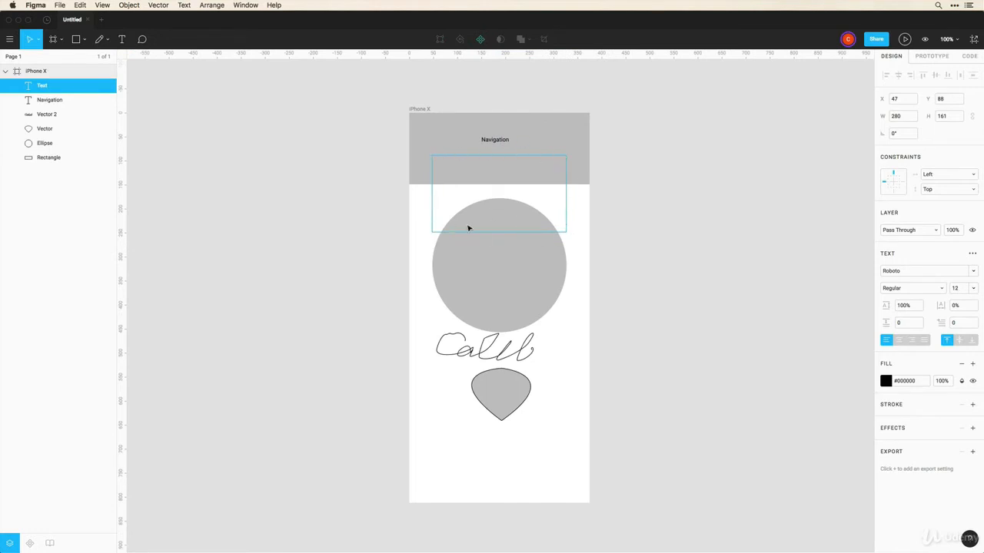
{"action": "key", "text": "Escape"}
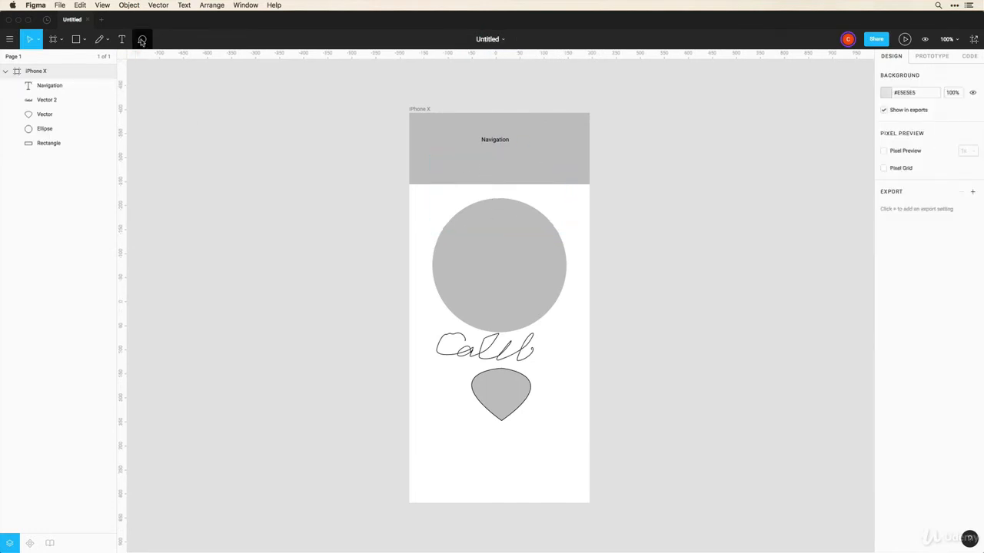
Step: Post the comment "This circle needs some color" on the circle
{"action": "left_click", "coordinate": [142, 38]}
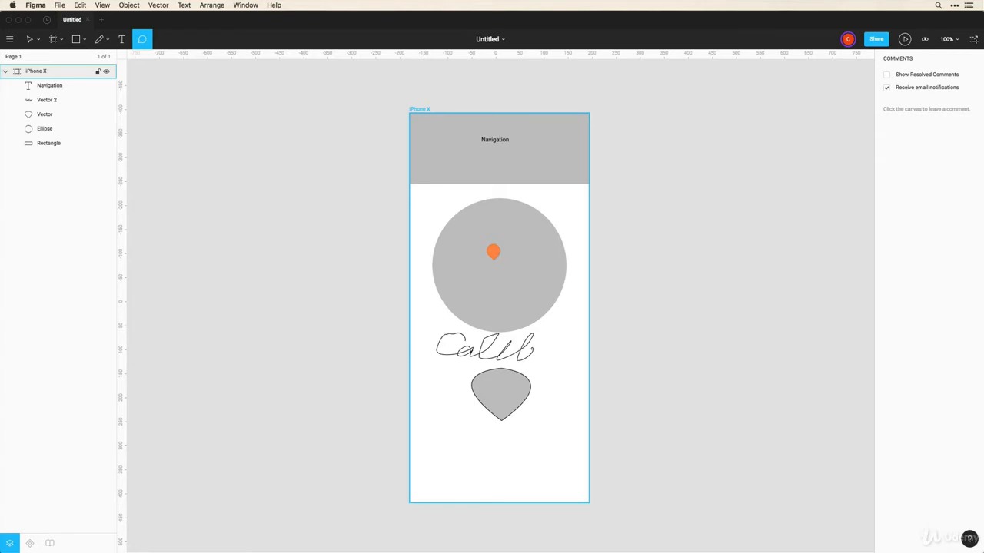
{"action": "left_click", "coordinate": [494, 254]}
{"action": "type", "text": "This circle needs some color"}
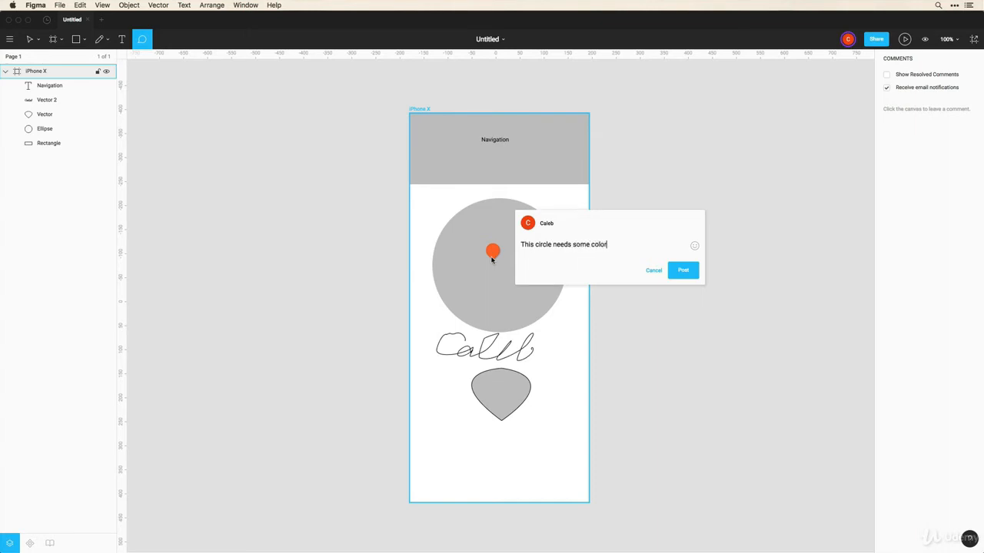
{"action": "left_click", "coordinate": [683, 271]}
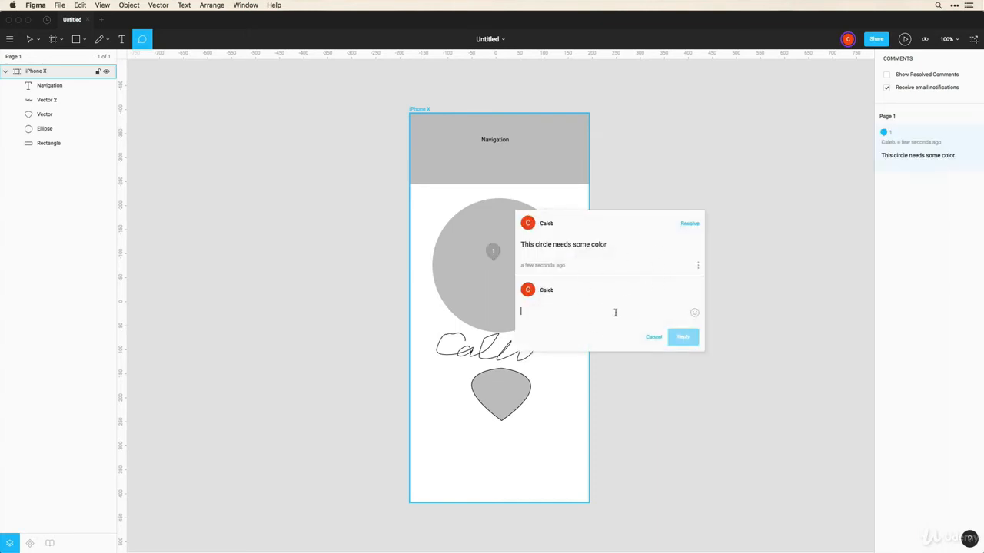
Step: Reopen the circle's comment without replying, resolve it, and return to the Move tool with nothing selected
{"action": "left_click", "coordinate": [493, 253]}
{"action": "left_click", "coordinate": [494, 251]}
{"action": "left_click", "coordinate": [655, 337]}
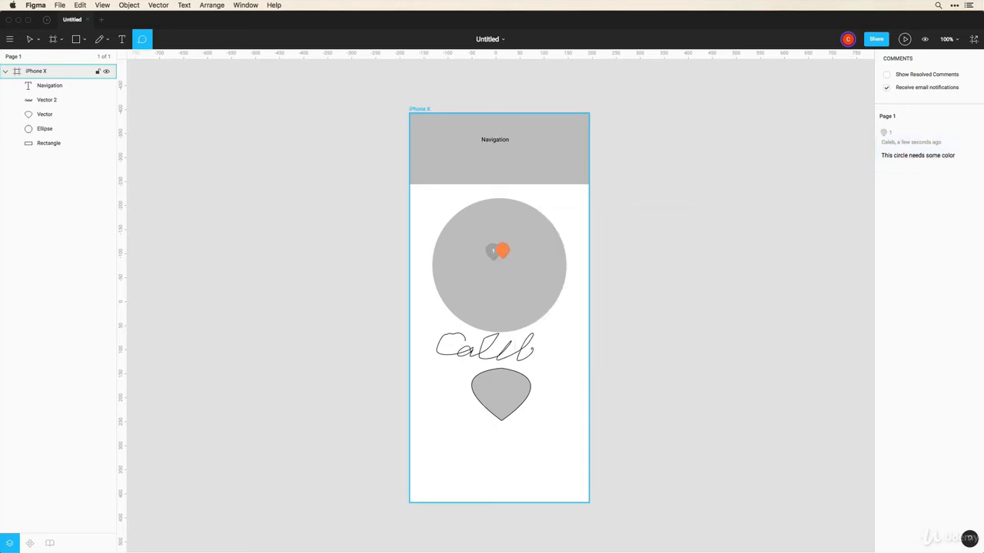
{"action": "left_click", "coordinate": [494, 253]}
{"action": "left_click", "coordinate": [693, 223]}
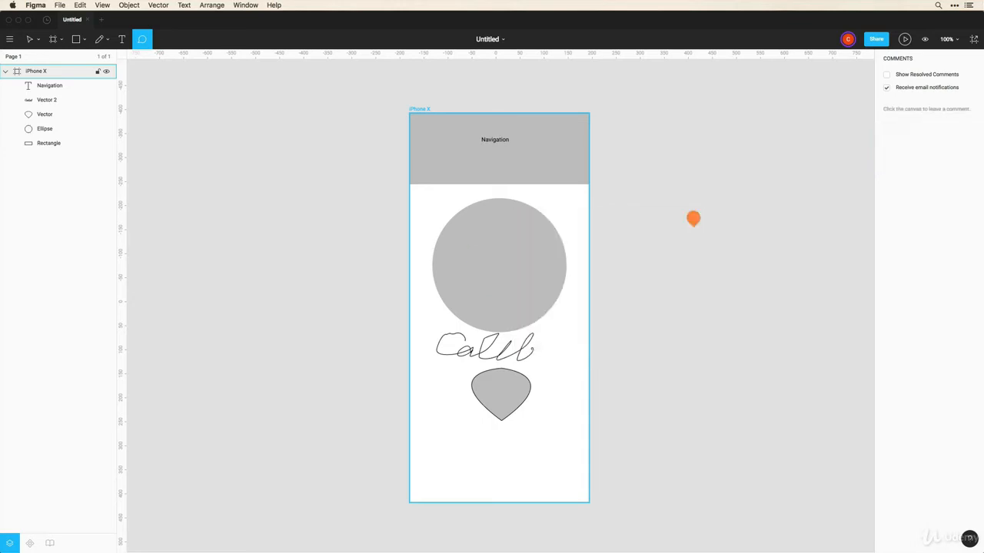
{"action": "key", "text": "Escape"}
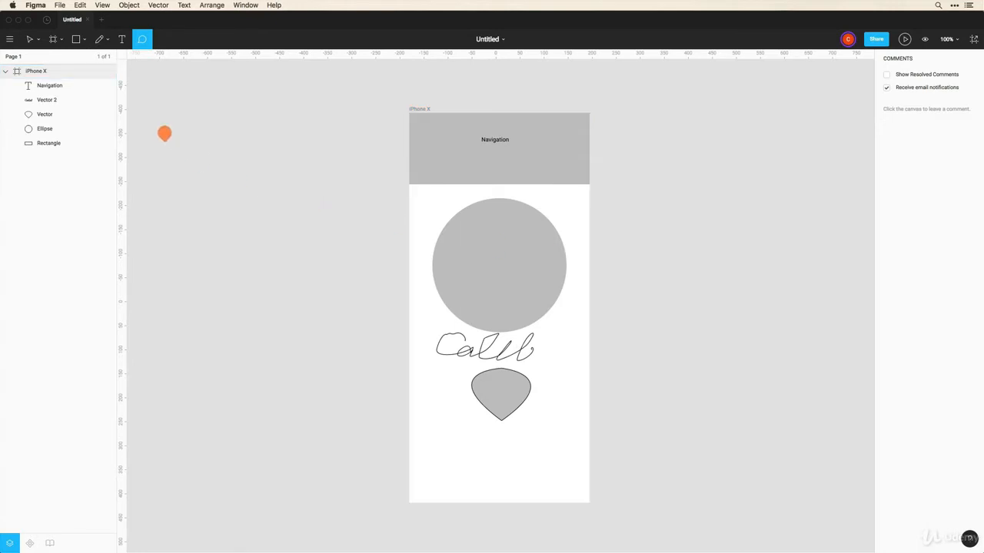
{"action": "left_click", "coordinate": [28, 42]}
{"action": "left_click", "coordinate": [485, 252]}
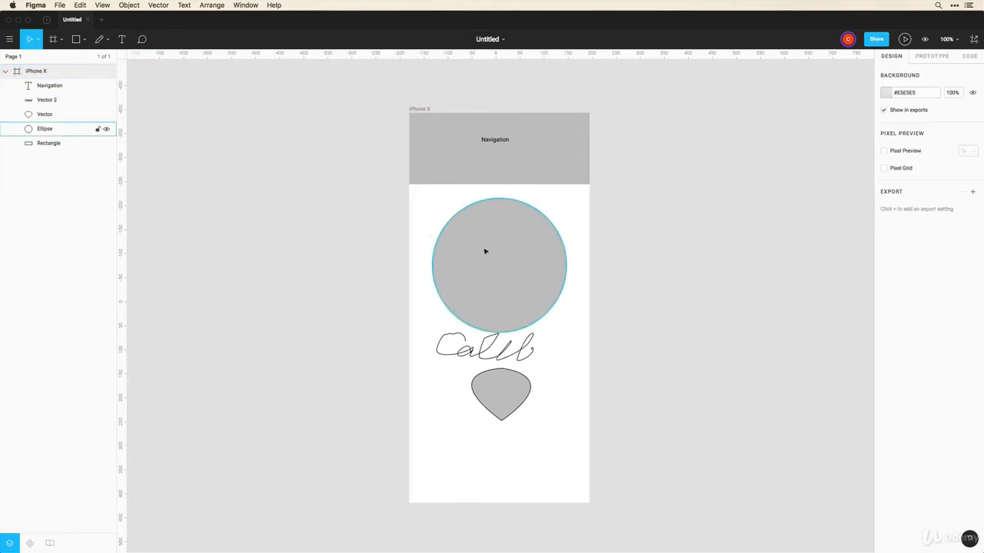
{"action": "key", "text": "Escape"}
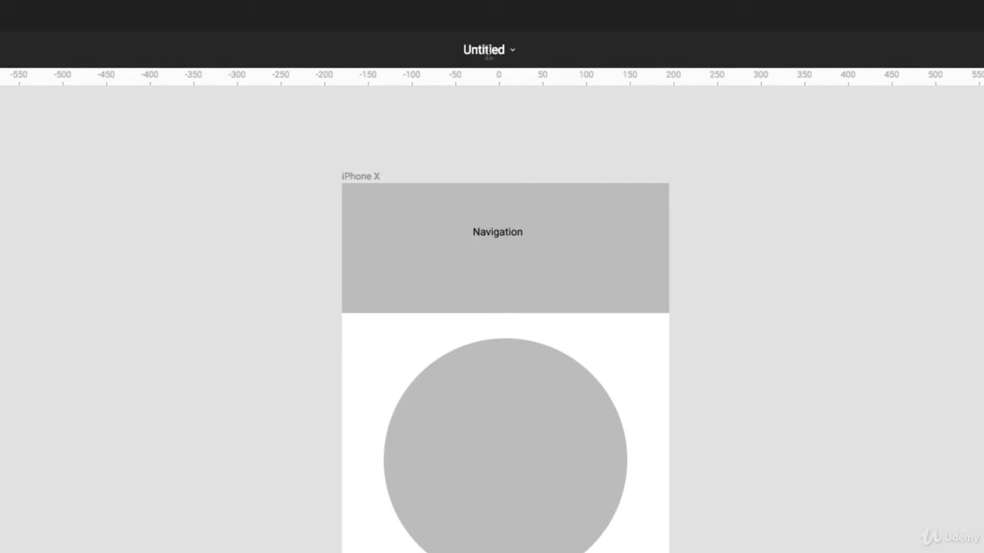
Step: Show the file's version history and compare the 4:16 pm version with the current version
{"action": "left_click", "coordinate": [511, 50]}
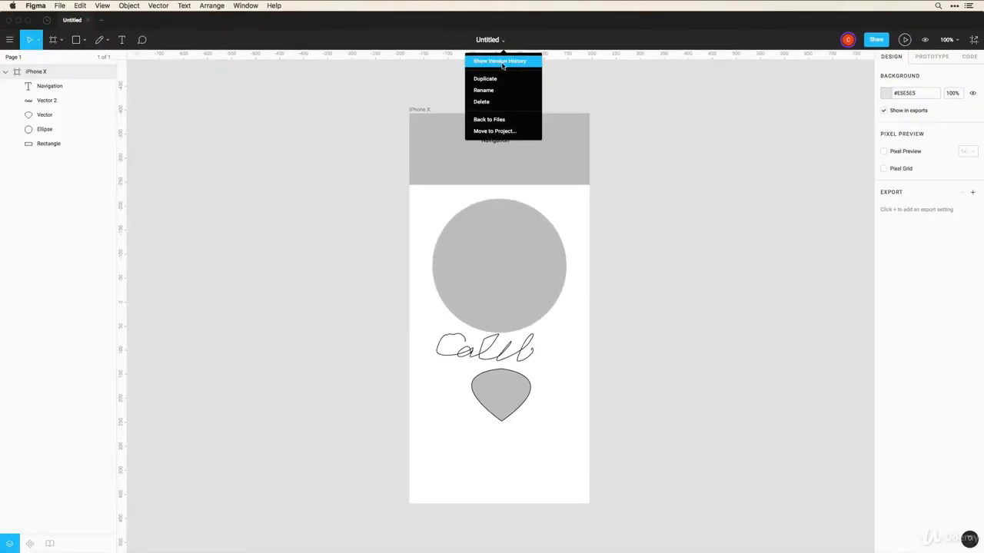
{"action": "left_click", "coordinate": [501, 62]}
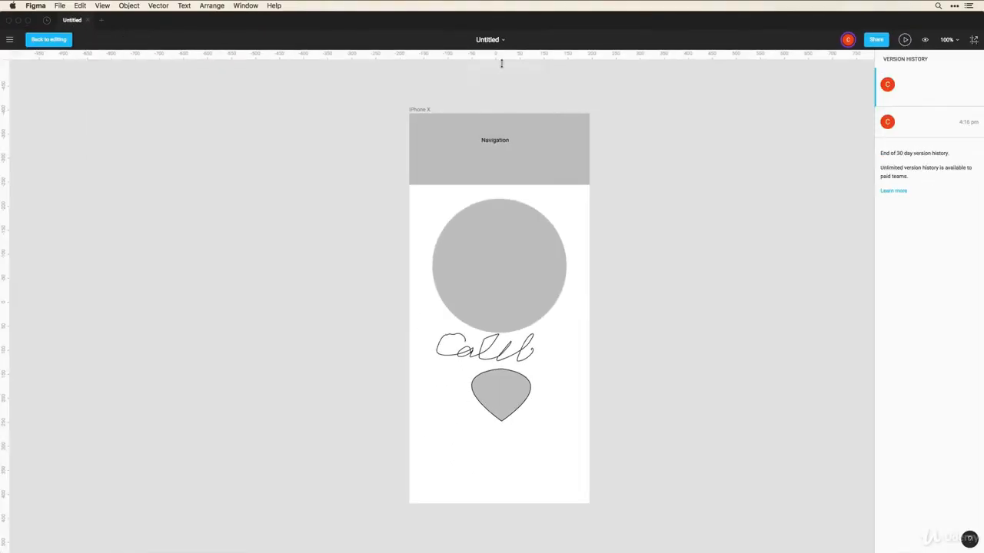
{"action": "left_click", "coordinate": [915, 120]}
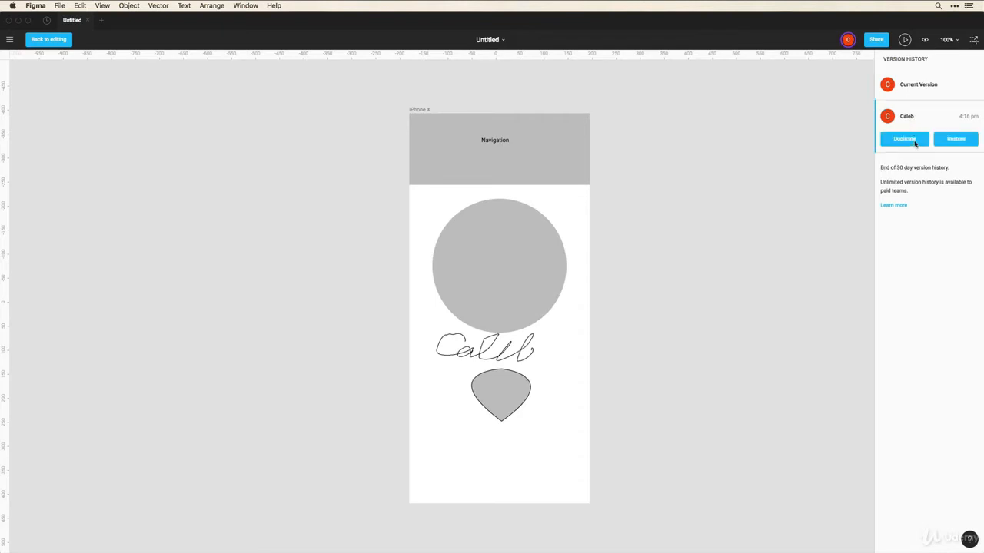
{"action": "left_click", "coordinate": [917, 87]}
{"action": "left_click", "coordinate": [910, 114]}
{"action": "left_click", "coordinate": [913, 86]}
{"action": "left_click", "coordinate": [911, 115]}
{"action": "left_click", "coordinate": [918, 87]}
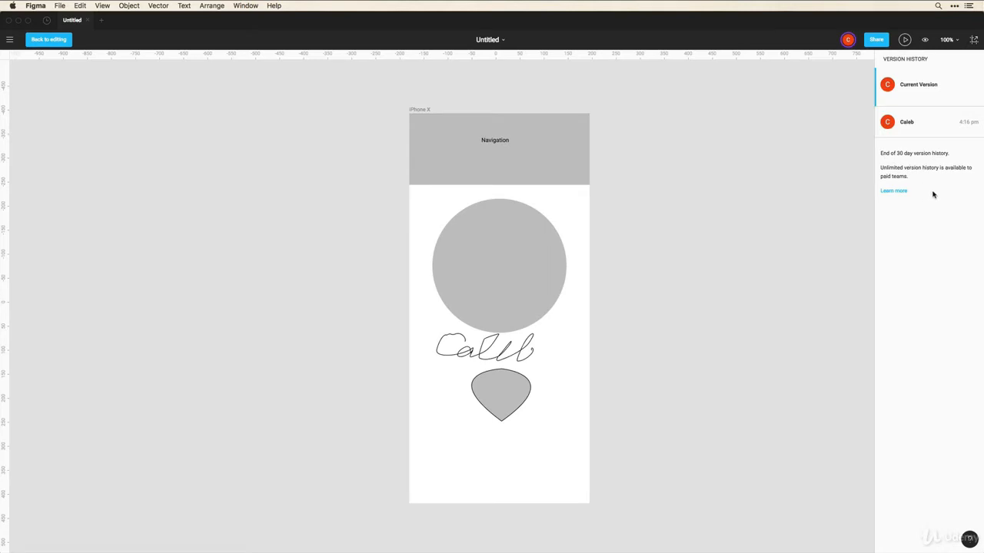
Step: Leave the version history to return to editing, and look over the file's options
{"action": "left_click", "coordinate": [46, 39]}
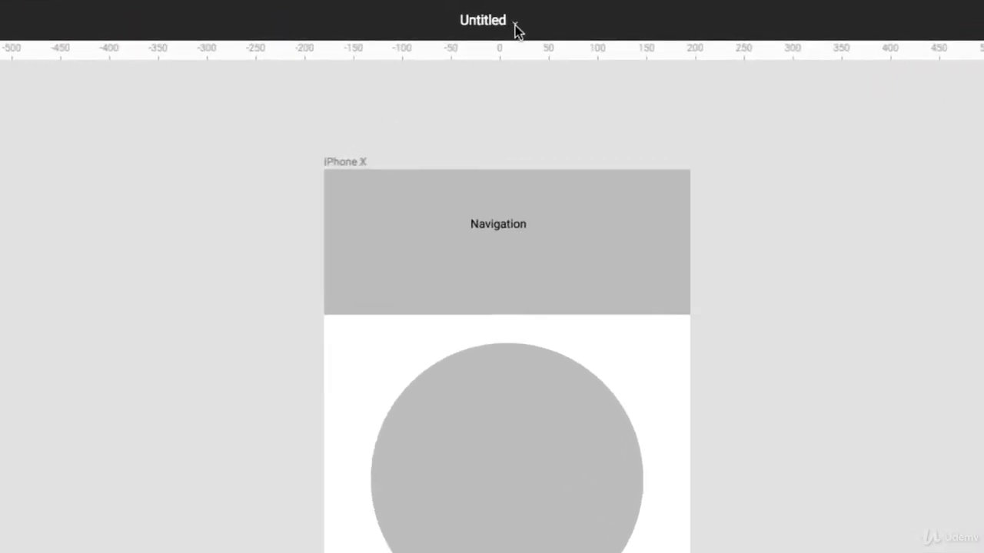
{"action": "left_click", "coordinate": [515, 27]}
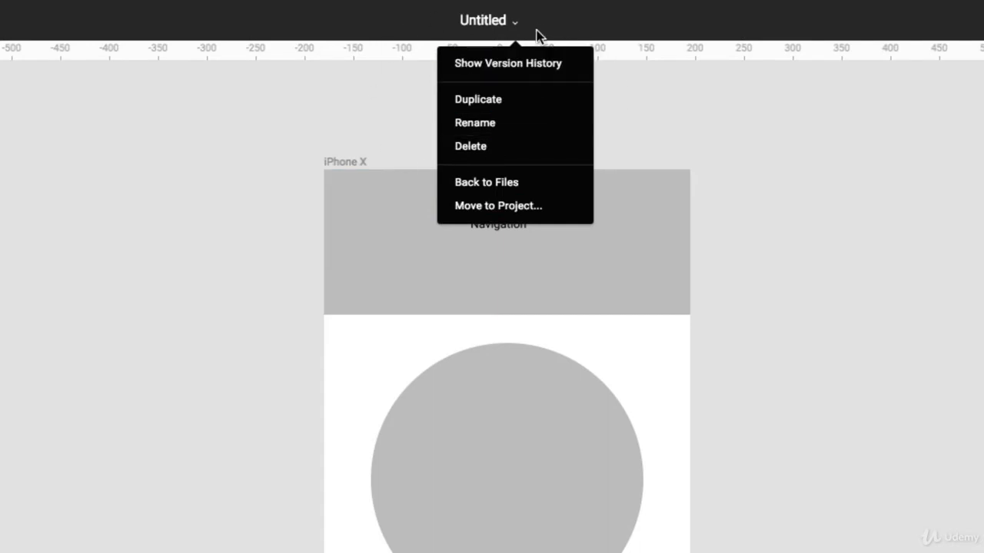
{"action": "left_click", "coordinate": [636, 103]}
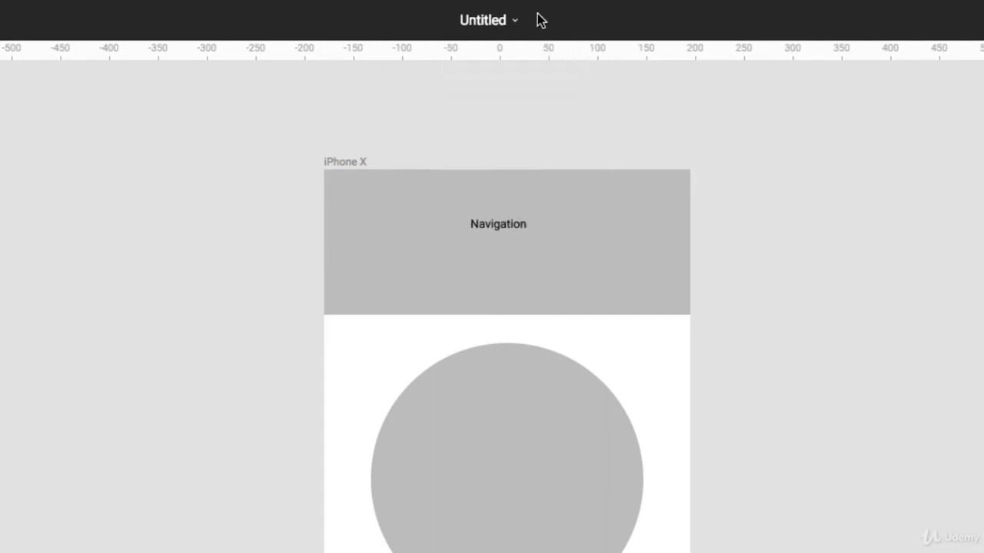
Step: Edit the large circle's vector points, moving its top and right points slightly to make an uneven shape of about 272 × 275
{"action": "left_click", "coordinate": [510, 437]}
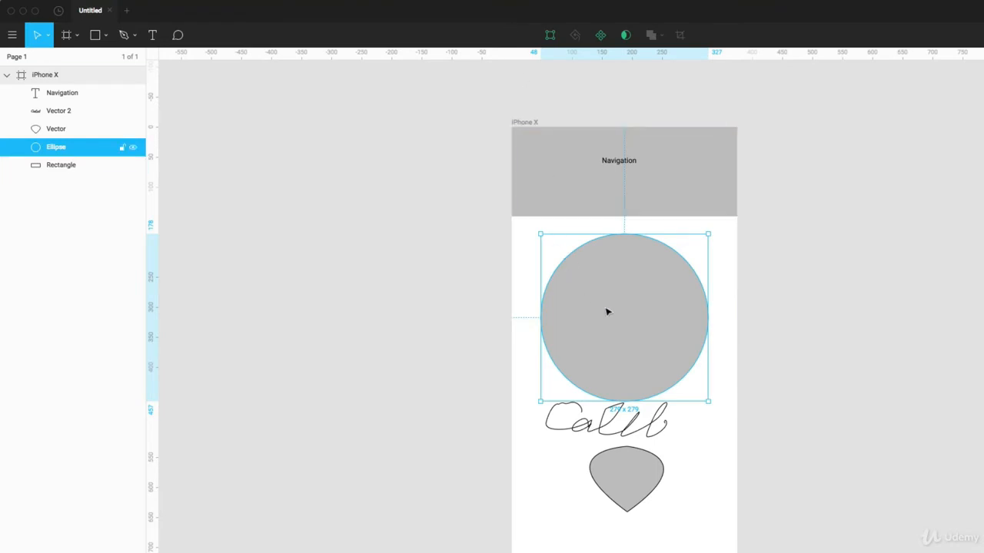
{"action": "left_click", "coordinate": [546, 38]}
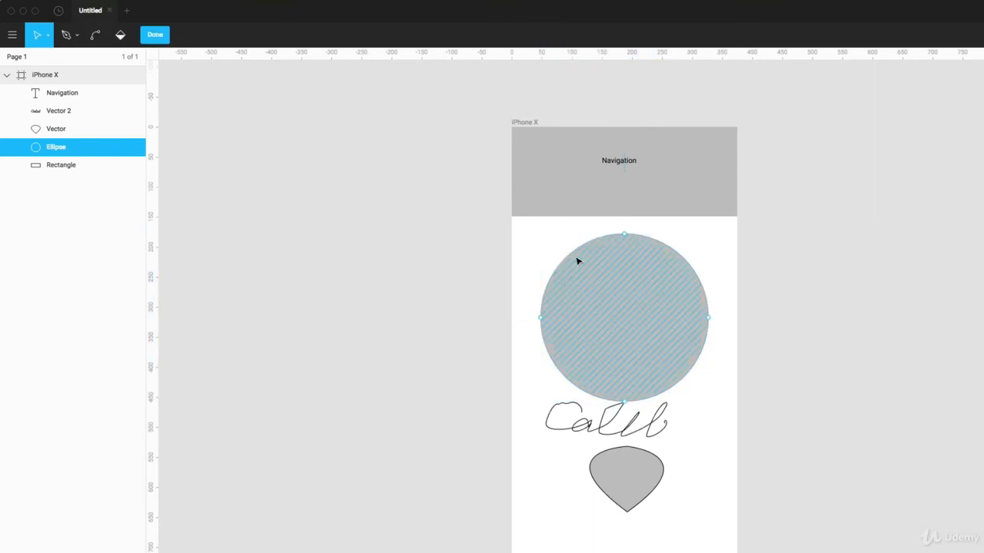
{"action": "left_click", "coordinate": [624, 235]}
{"action": "left_click_drag", "start_coordinate": [628, 237], "coordinate": [615, 254]}
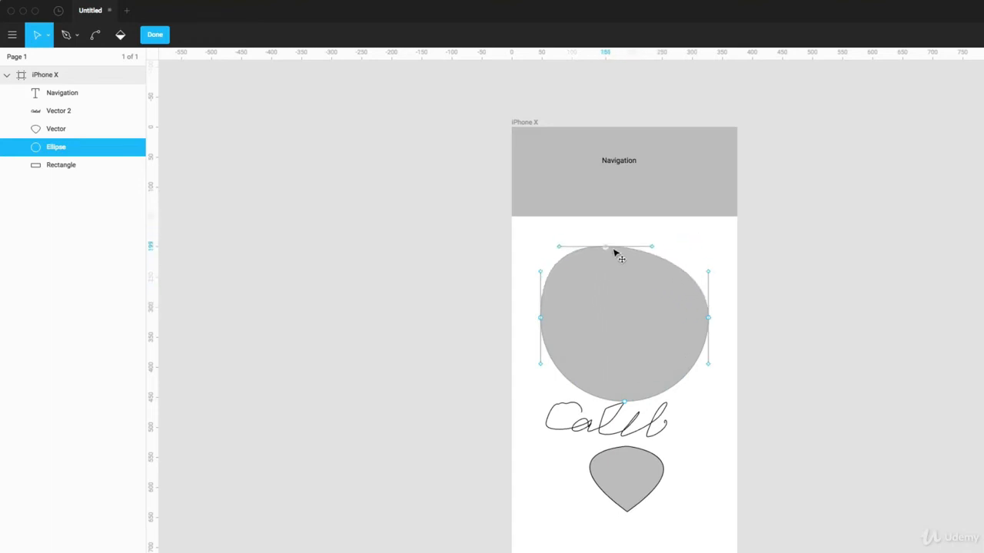
{"action": "key", "text": "ctrl+z"}
{"action": "left_click_drag", "start_coordinate": [708, 318], "coordinate": [704, 311]}
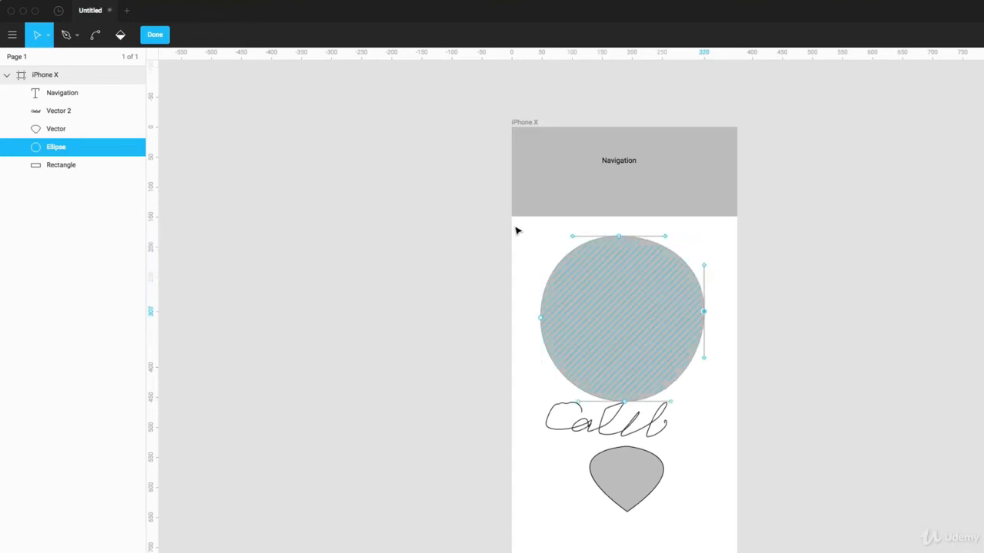
{"action": "left_click", "coordinate": [158, 37]}
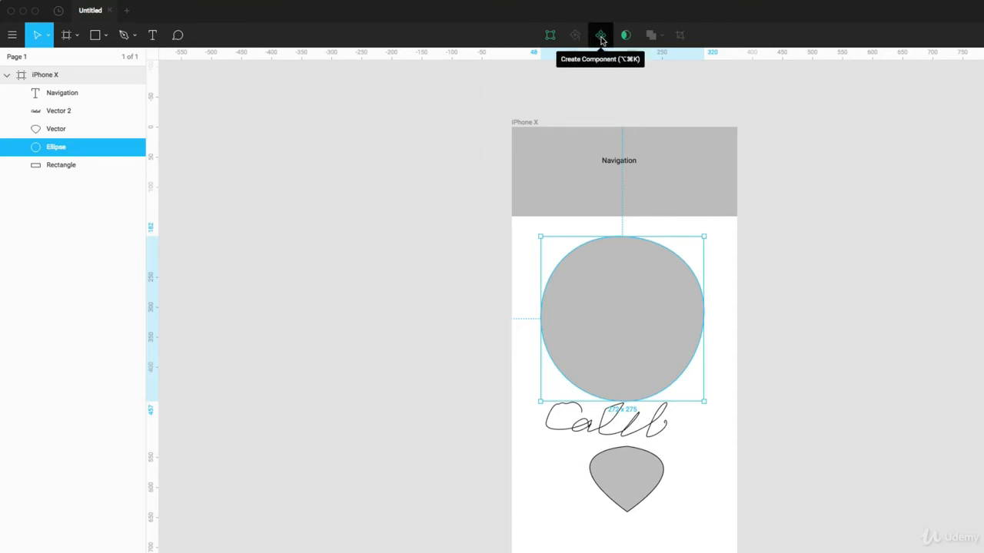
Step: Turn the reshaped ellipse into a component and place an instance of it beside the iPhone X frame
{"action": "left_click", "coordinate": [601, 37]}
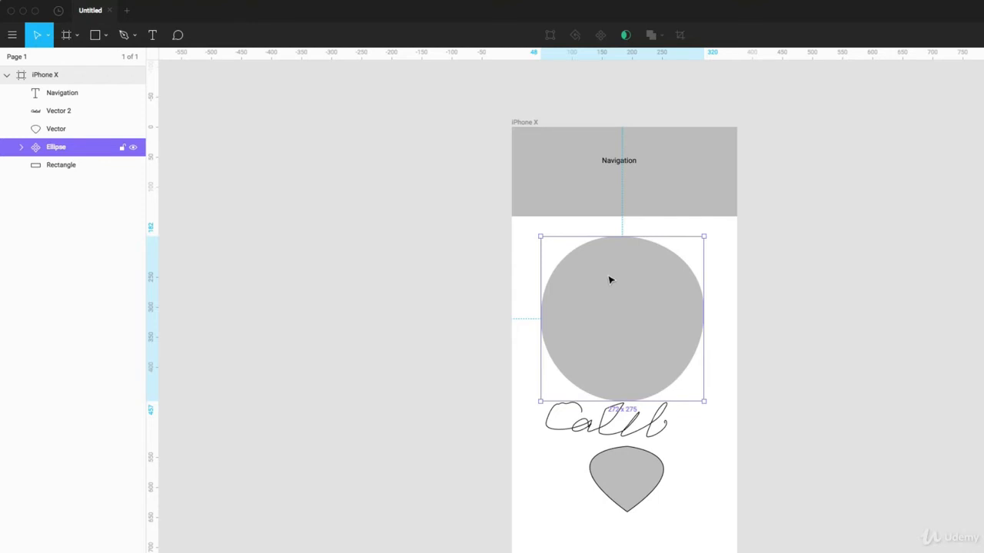
{"action": "key", "text": "alt"}
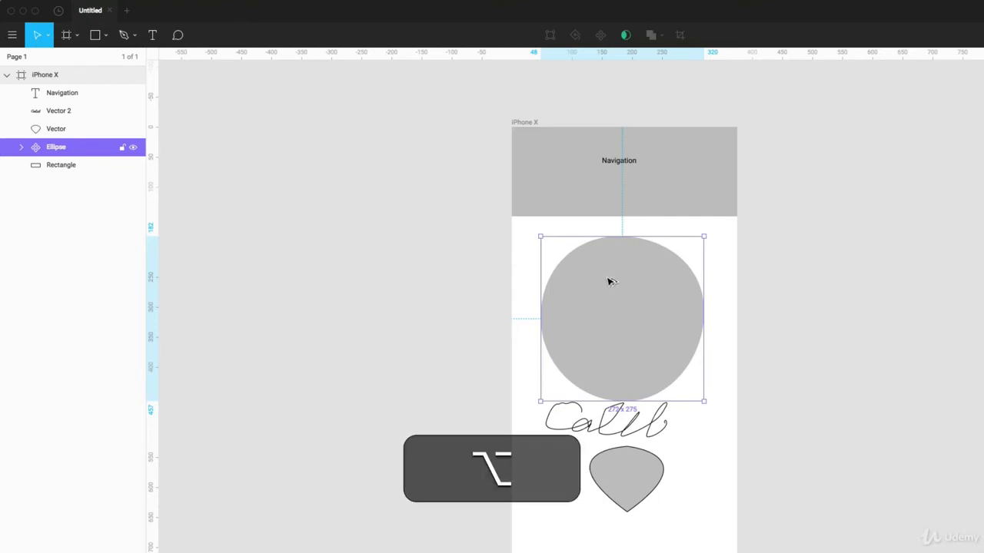
{"action": "left_click_drag", "start_coordinate": [626, 279], "coordinate": [839, 275]}
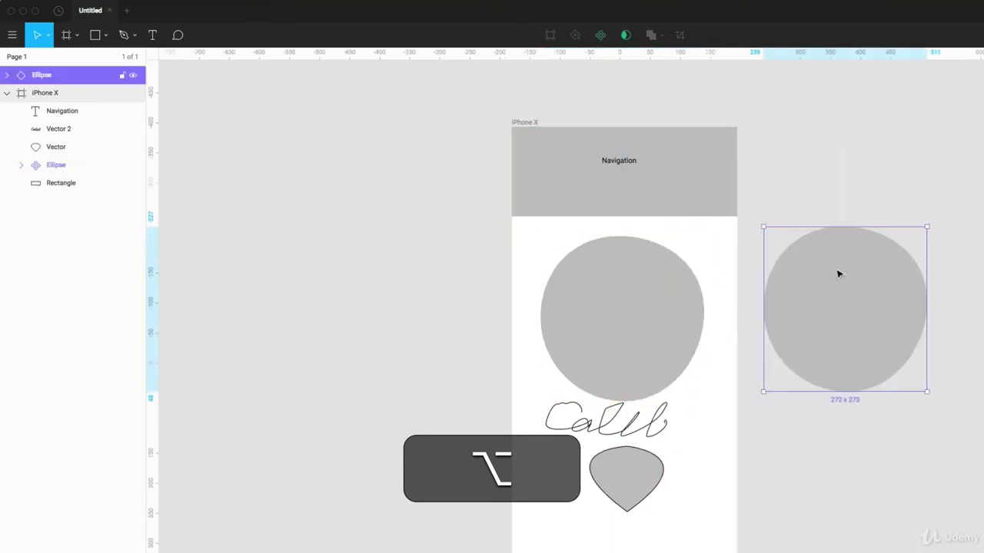
Step: Change the fill of the ellipse inside the instance outside the frame to red, #FF0000
{"action": "double_click", "coordinate": [819, 284]}
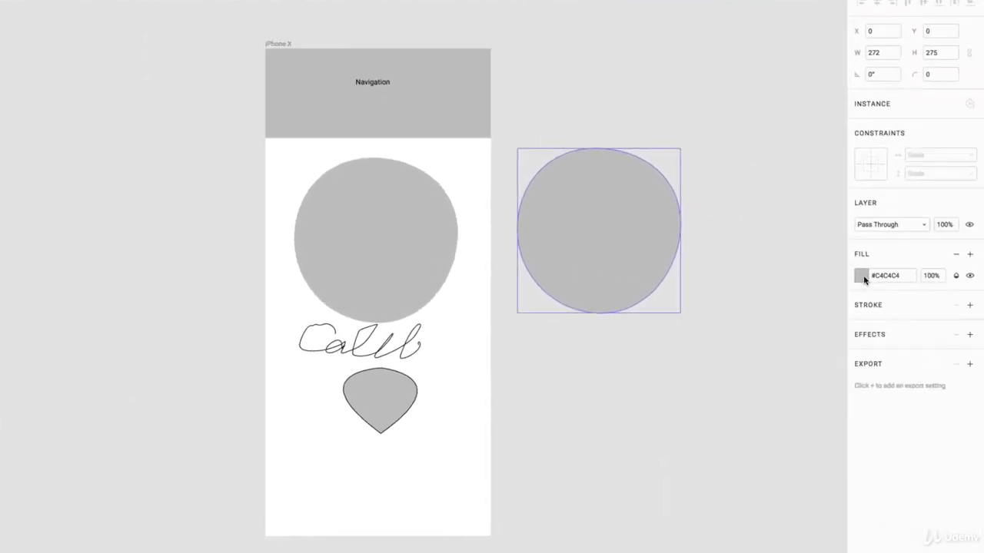
{"action": "left_click", "coordinate": [861, 276]}
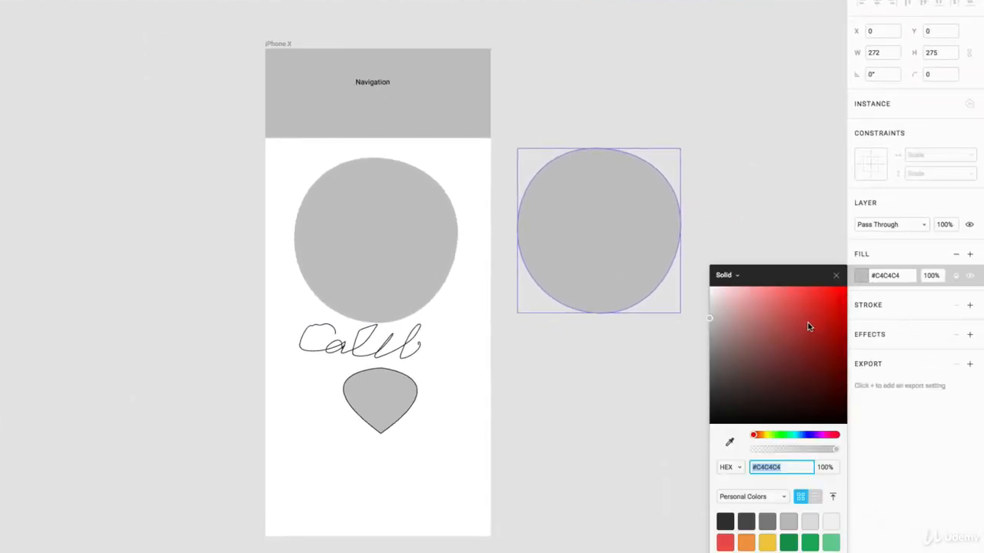
{"action": "left_click_drag", "start_coordinate": [808, 326], "coordinate": [849, 285]}
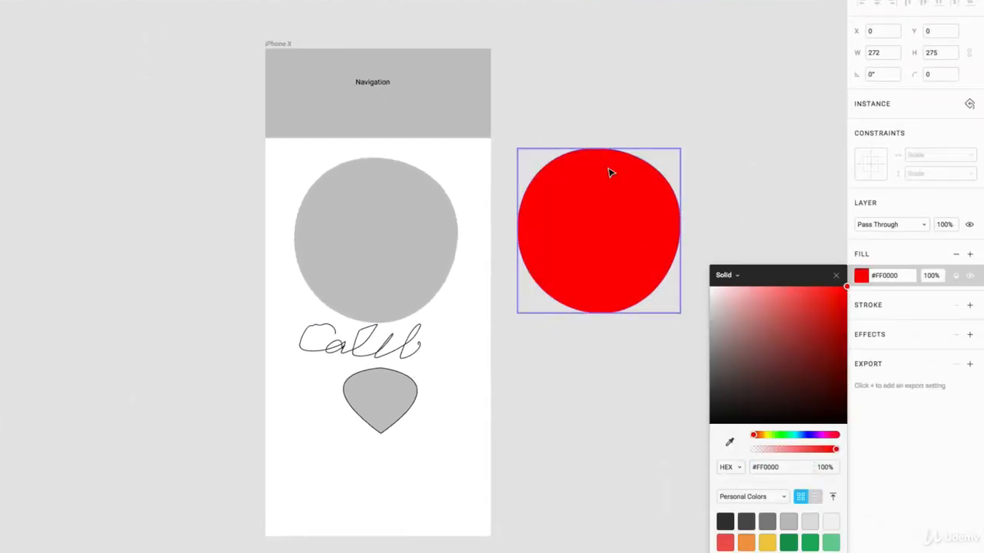
{"action": "left_click", "coordinate": [701, 183]}
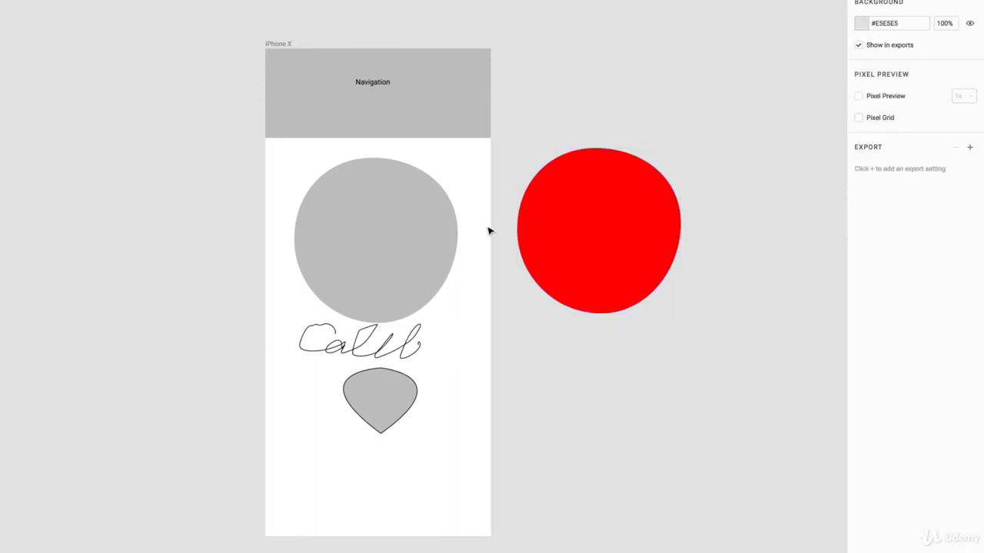
Step: Change the fill of the master component's ellipse inside the iPhone X frame to blue, #2F80ED
{"action": "left_click", "coordinate": [408, 230]}
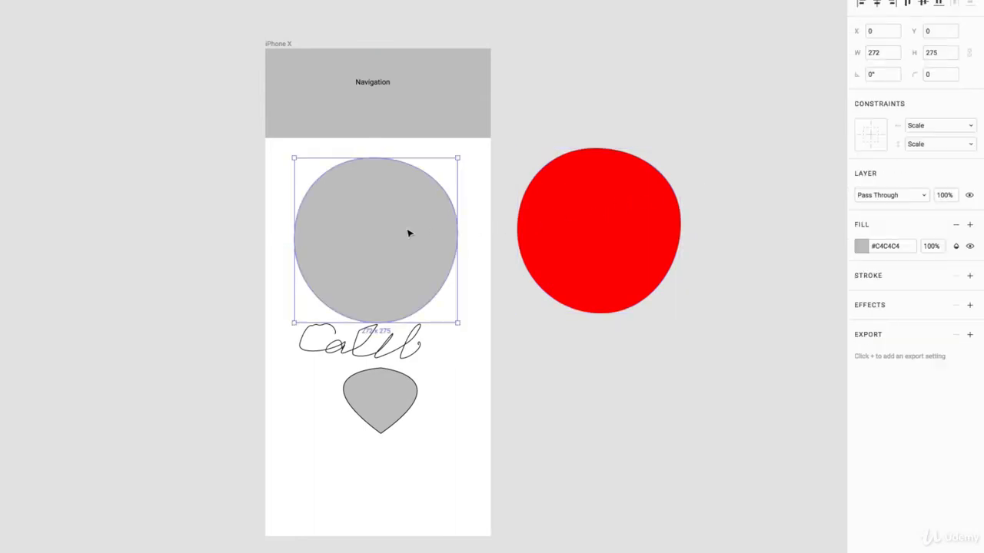
{"action": "left_click", "coordinate": [858, 247]}
{"action": "left_click", "coordinate": [725, 534]}
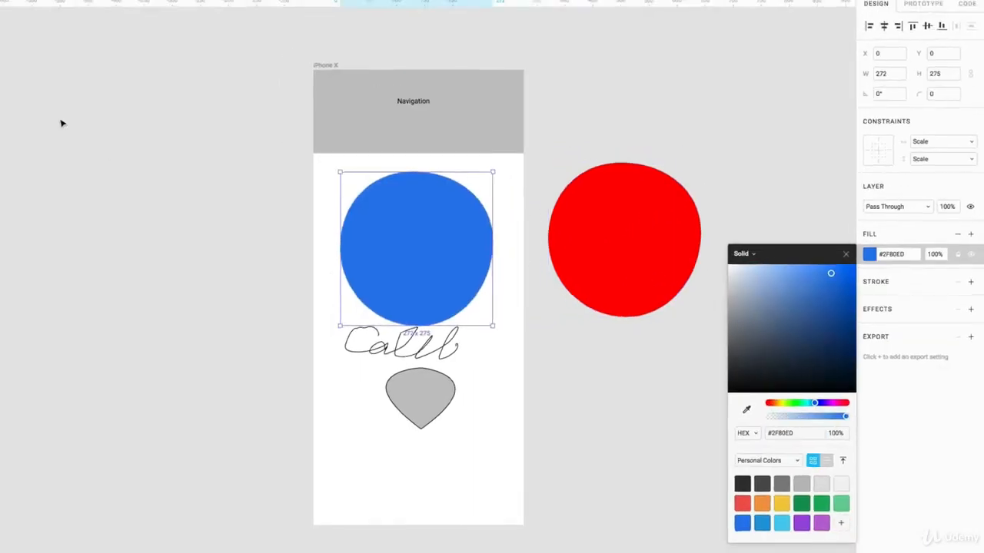
{"action": "left_click", "coordinate": [187, 142]}
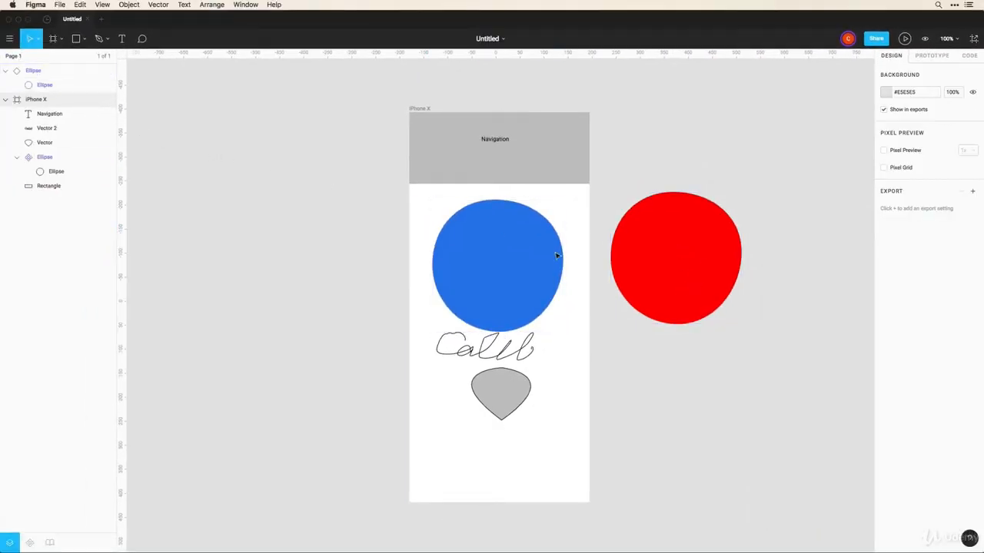
Step: Reset the red instance to match its master component
{"action": "left_click", "coordinate": [680, 255]}
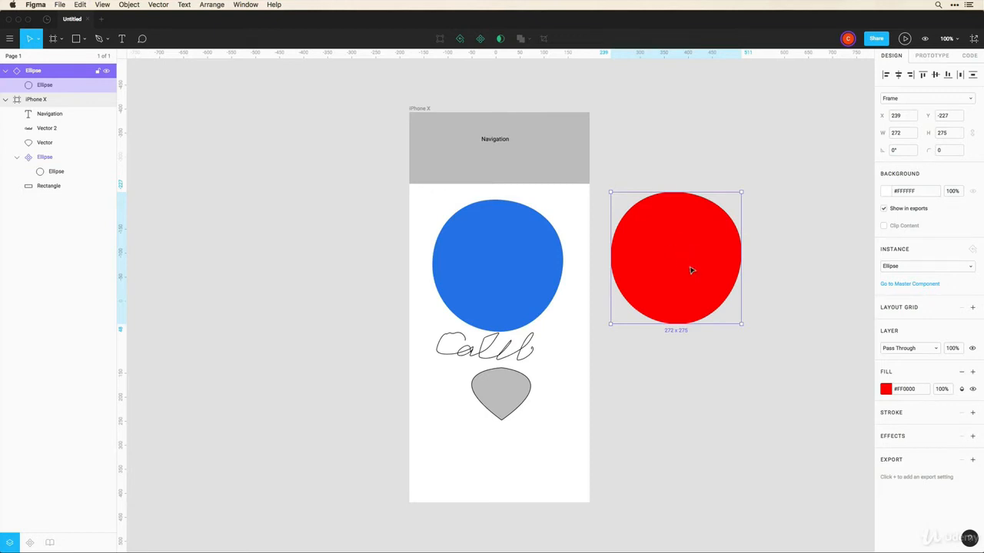
{"action": "left_click", "coordinate": [460, 40]}
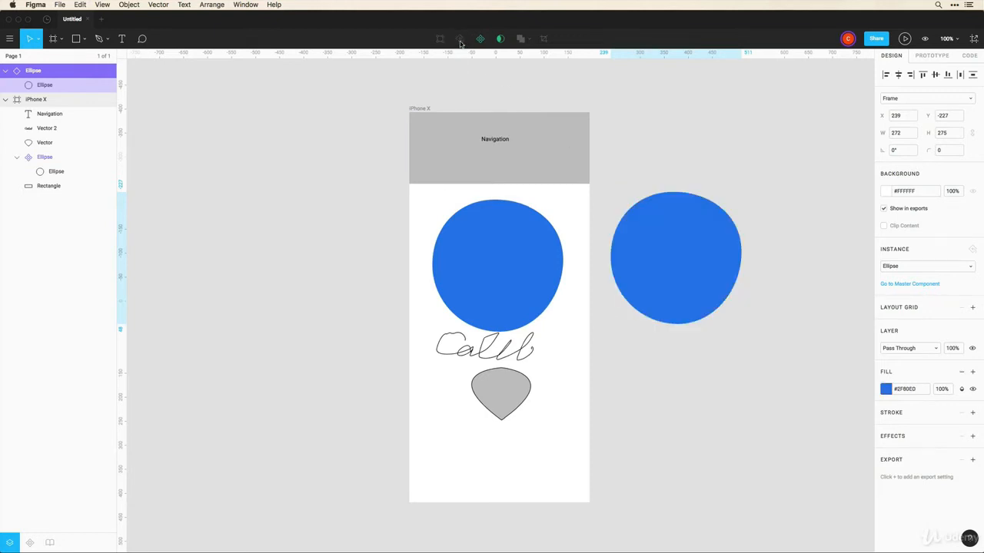
{"action": "left_click", "coordinate": [671, 231]}
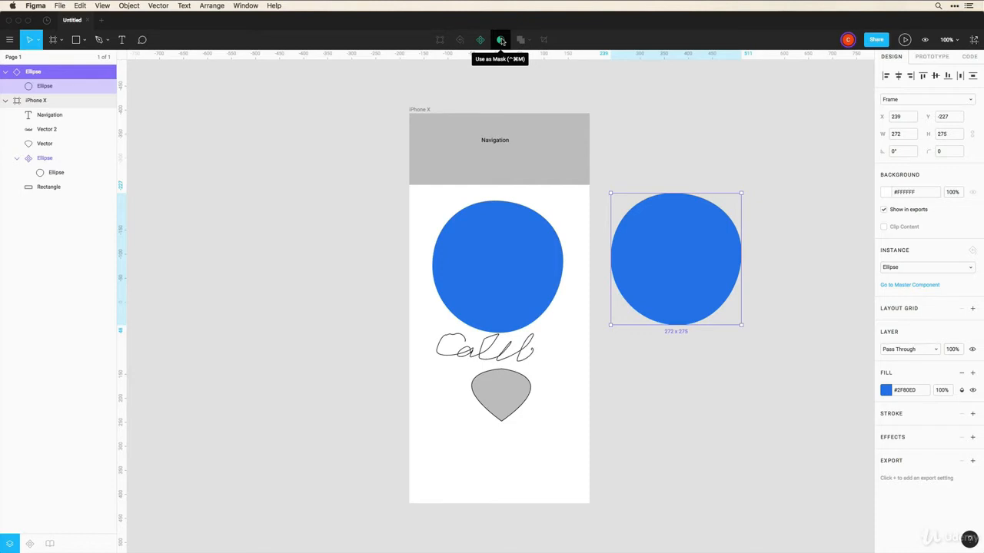
{"action": "left_click", "coordinate": [389, 144]}
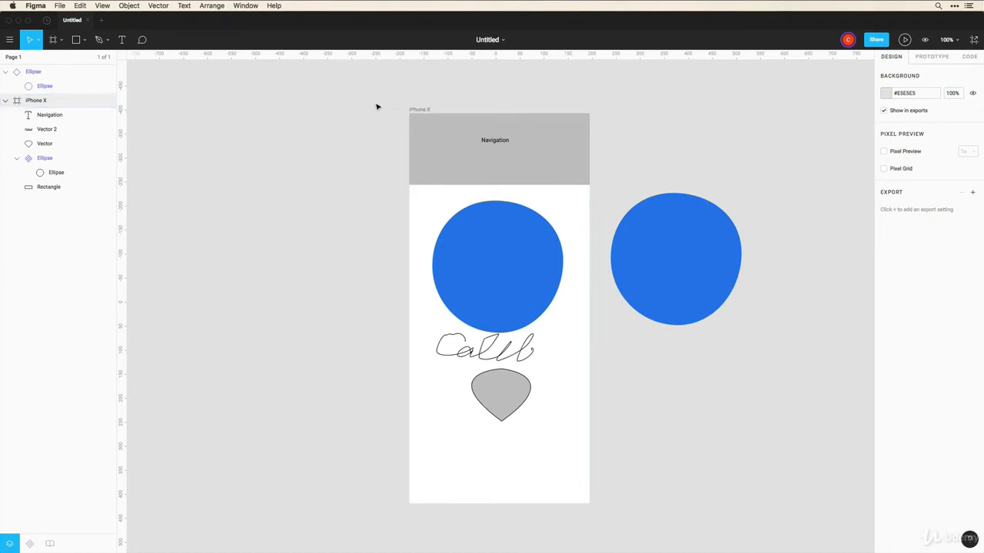
{"action": "left_click", "coordinate": [444, 161]}
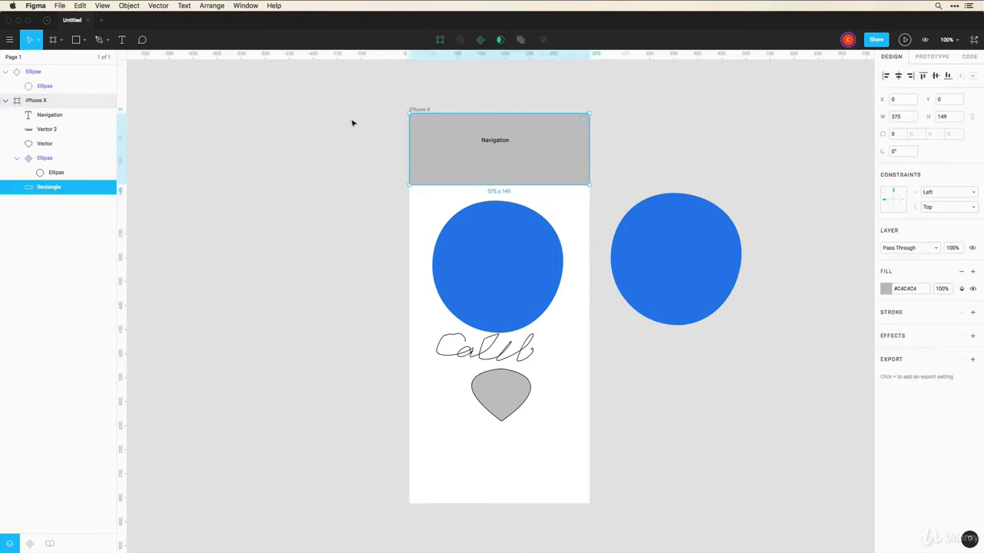
{"action": "left_click", "coordinate": [351, 120]}
Step: Place the image entree-lasagna.jpg from the assets folder on the canvas
{"action": "left_click", "coordinate": [84, 41]}
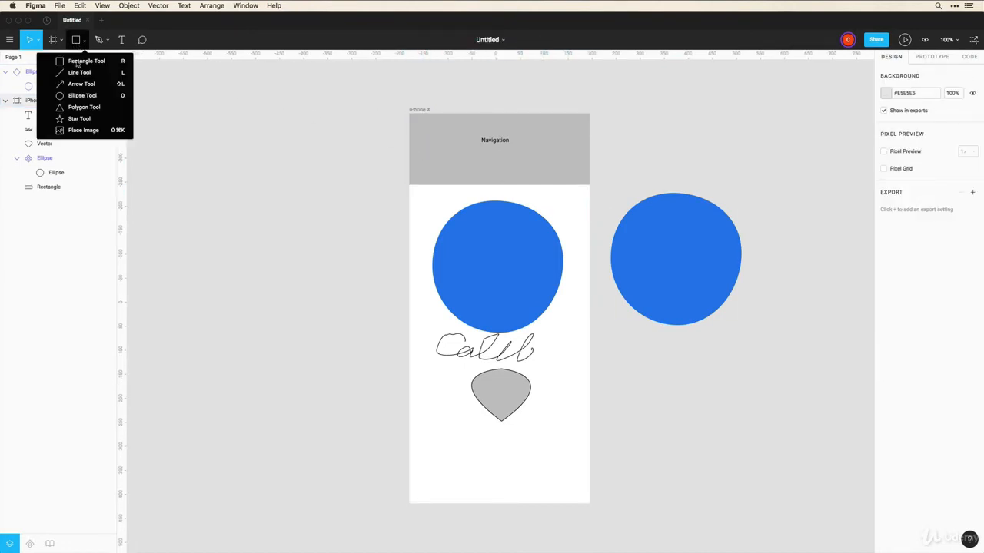
{"action": "left_click", "coordinate": [83, 130]}
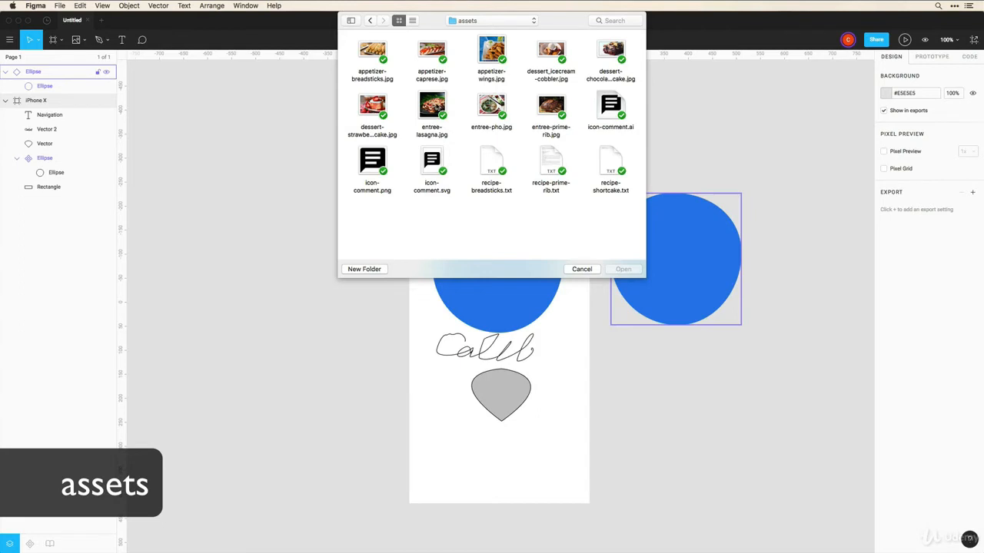
{"action": "left_click", "coordinate": [435, 106]}
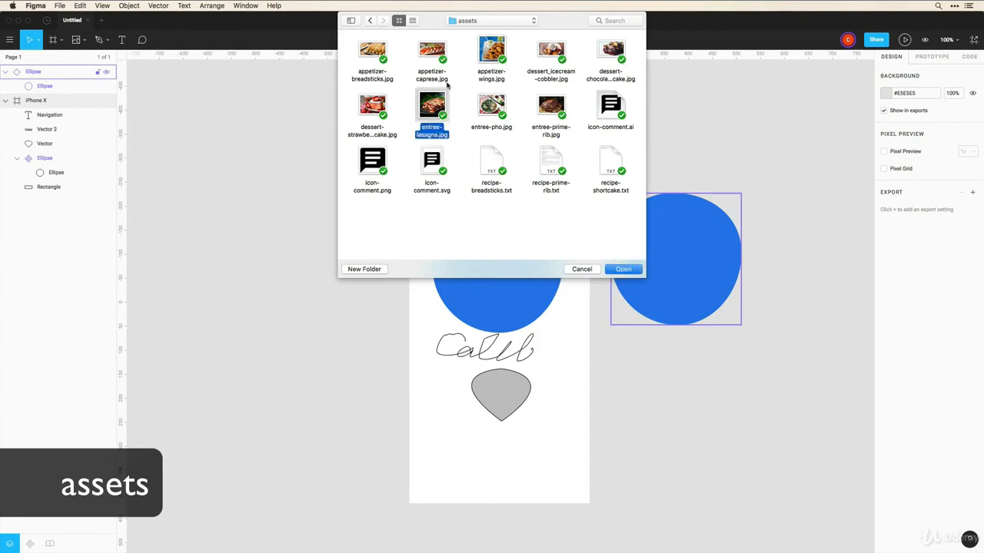
{"action": "left_click", "coordinate": [623, 269]}
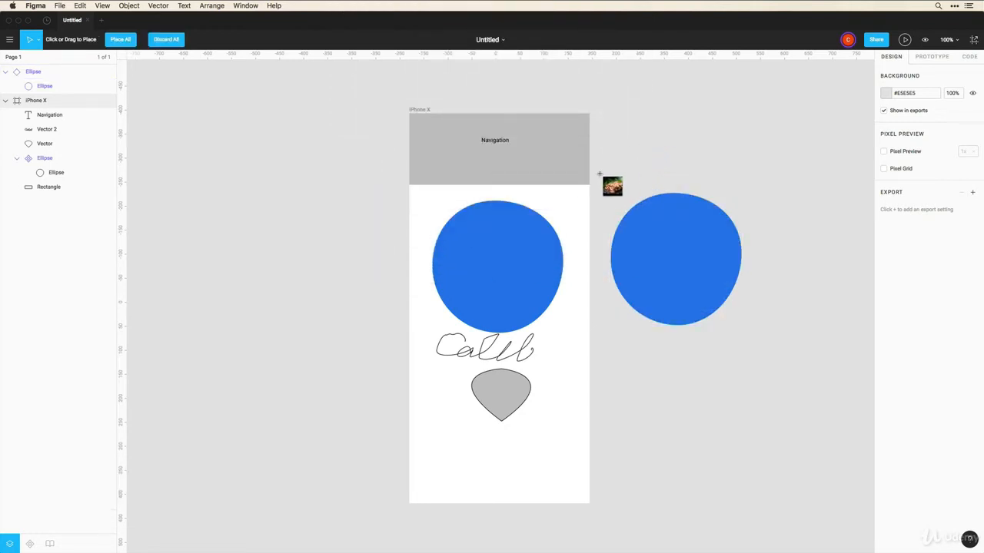
{"action": "left_click", "coordinate": [608, 252]}
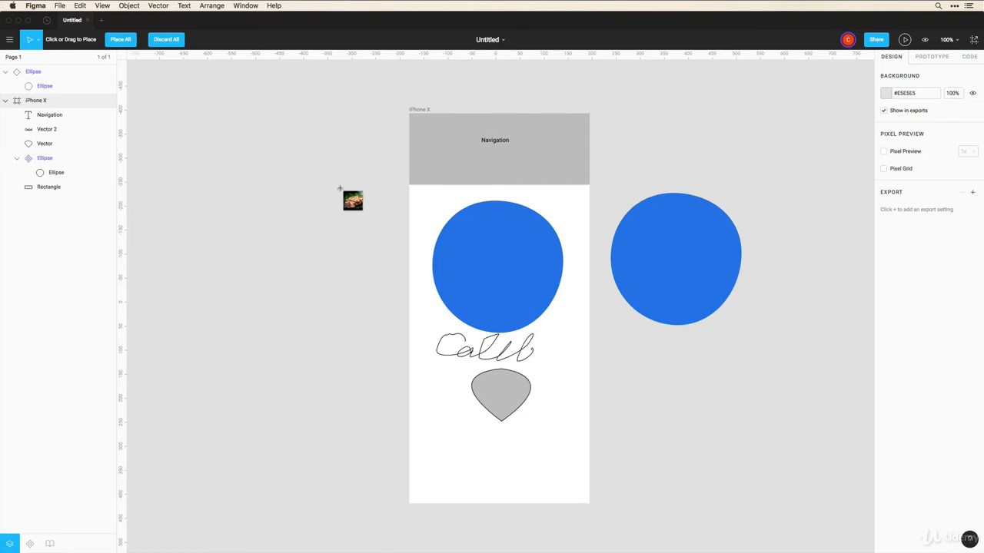
{"action": "left_click", "coordinate": [340, 187]}
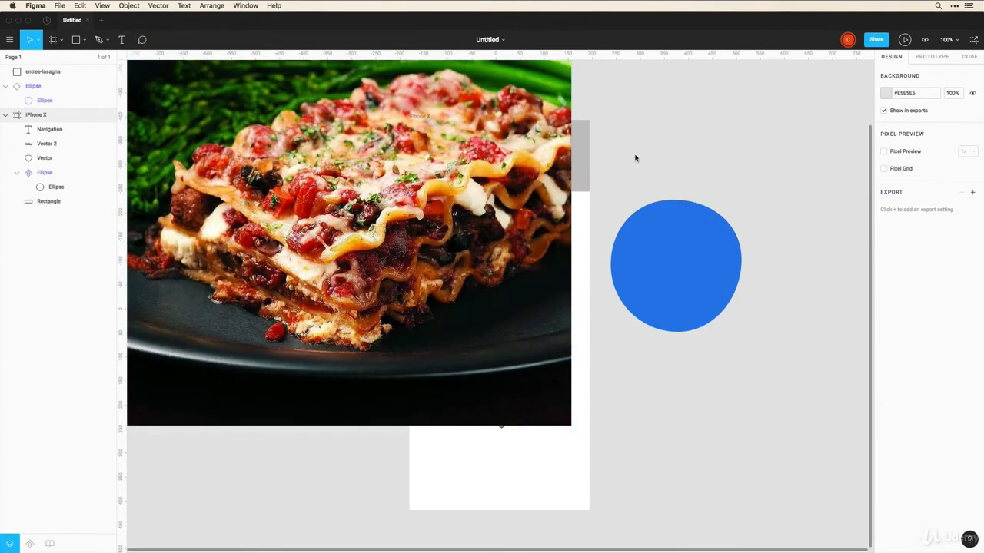
Step: Scale the lasagna image down to about 306 × 306 and position it over the iPhone X frame's navigation area
{"action": "scroll", "coordinate": [615, 163], "scroll_direction": "down", "scroll_amount": 3}
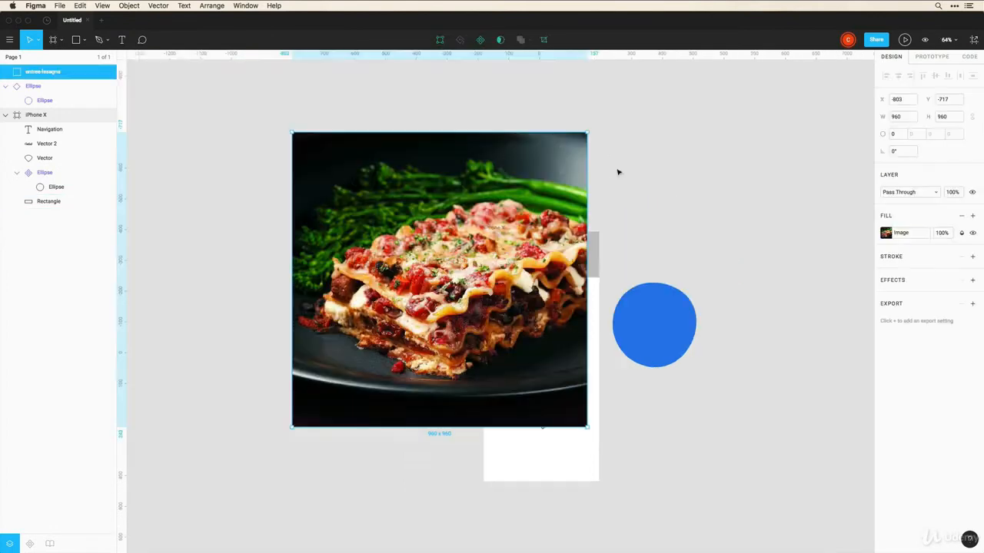
{"action": "left_click_drag", "start_coordinate": [294, 133], "coordinate": [457, 294]}
{"action": "left_click_drag", "start_coordinate": [534, 334], "coordinate": [555, 270]}
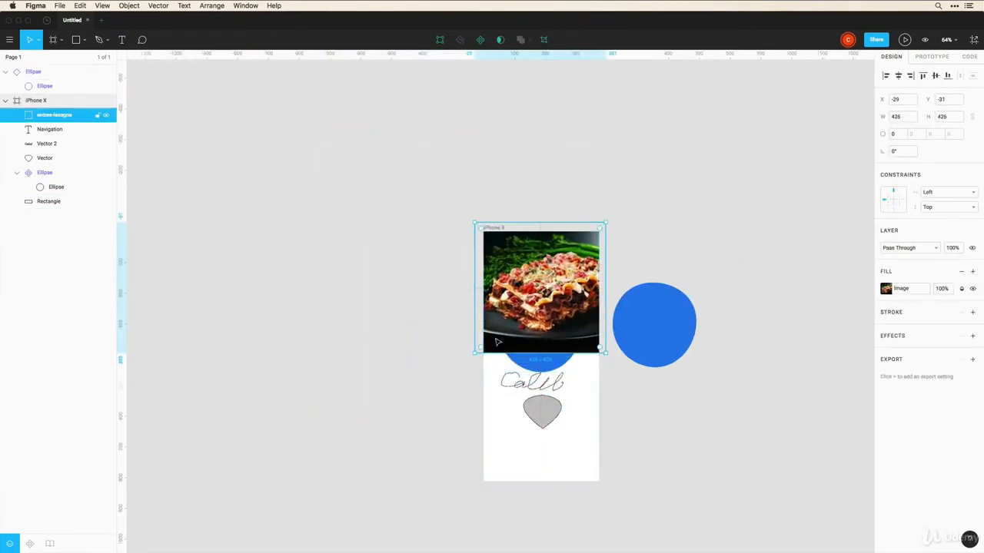
{"action": "left_click_drag", "start_coordinate": [482, 349], "coordinate": [509, 275]}
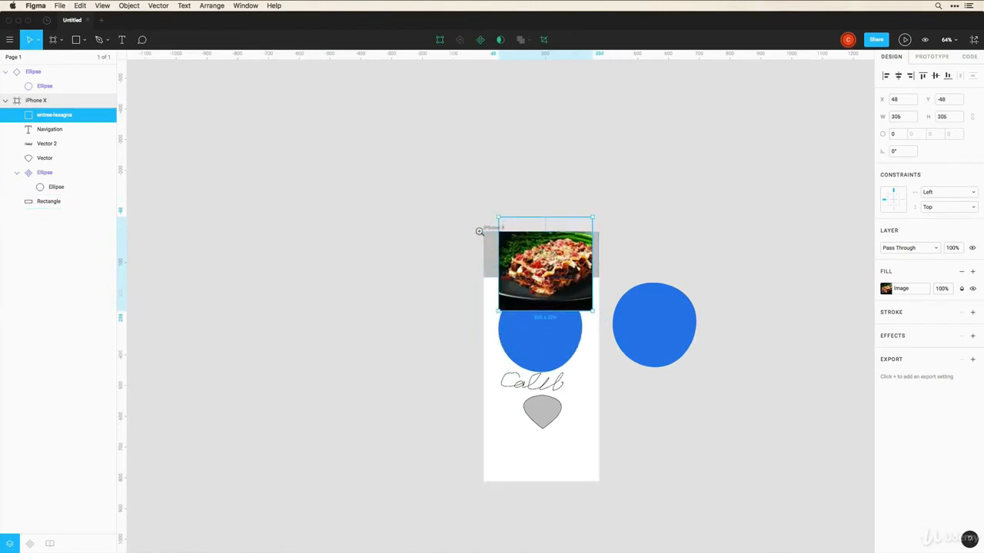
Step: Mask the lasagna image with the gray rectangle at the top of the iPhone X frame
{"action": "left_click_drag", "start_coordinate": [461, 203], "coordinate": [614, 315]}
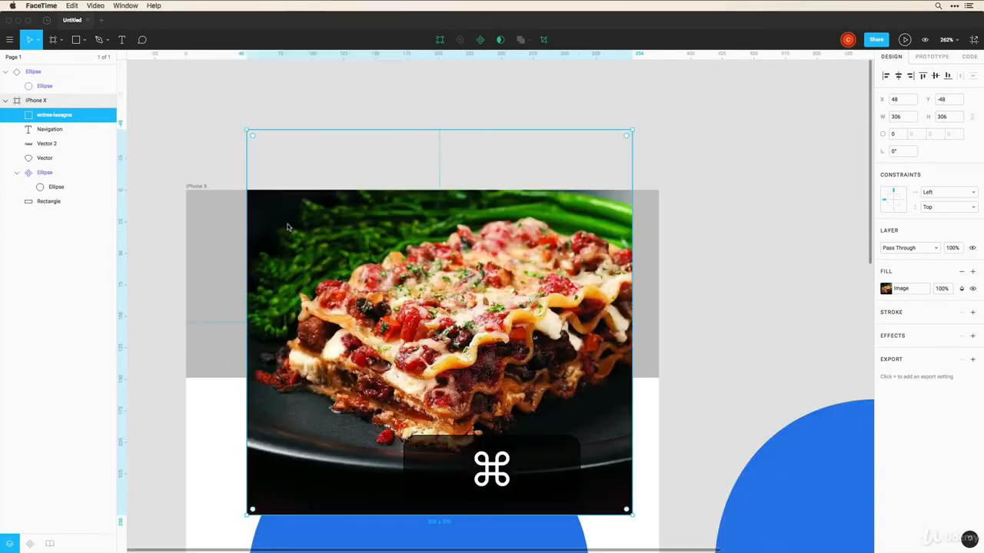
{"action": "left_click", "coordinate": [163, 235]}
{"action": "left_click", "coordinate": [203, 249]}
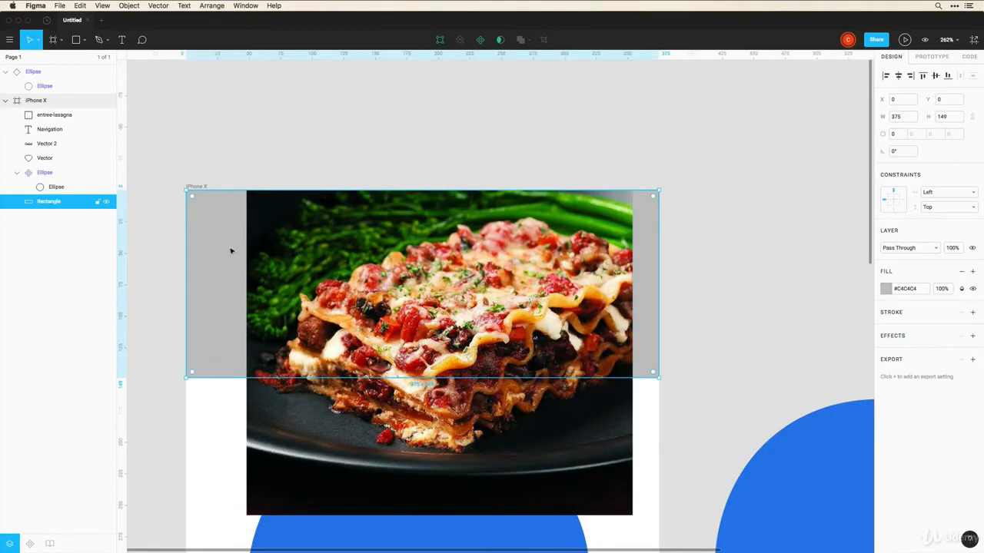
{"action": "left_click", "coordinate": [283, 232], "text": "shift"}
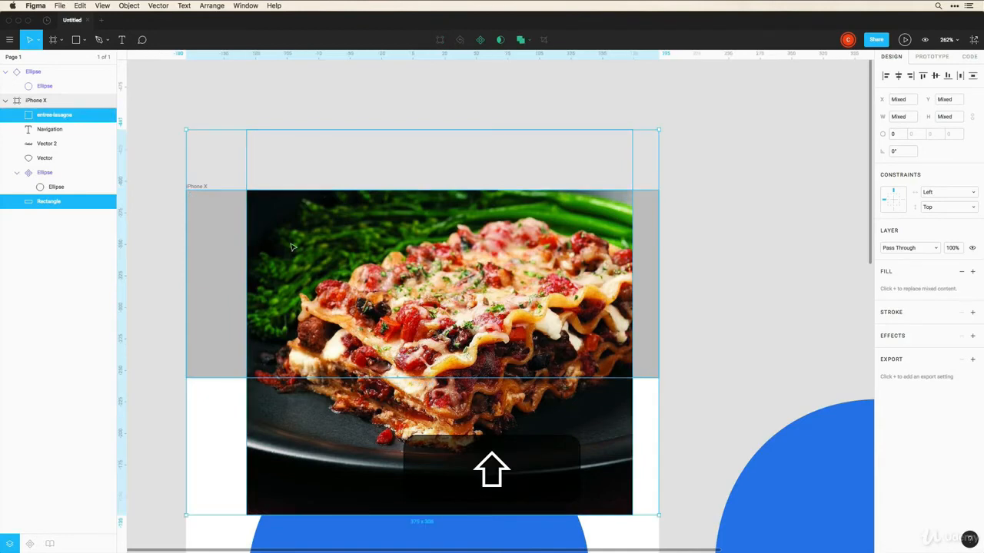
{"action": "left_click", "coordinate": [500, 40]}
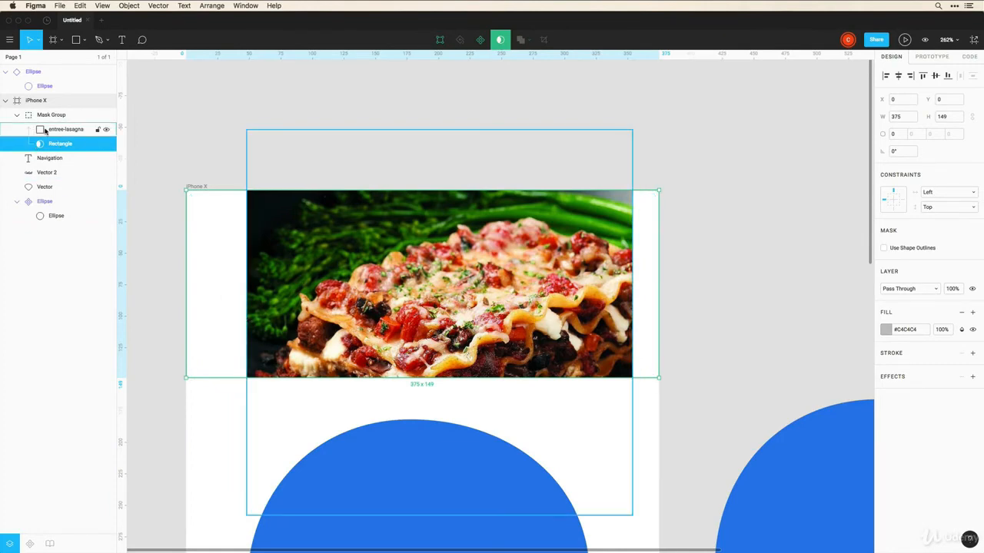
Step: Enlarge the masked lasagna image to about 403 × 330 and reposition it so it fills the whole mask area
{"action": "left_click", "coordinate": [50, 133]}
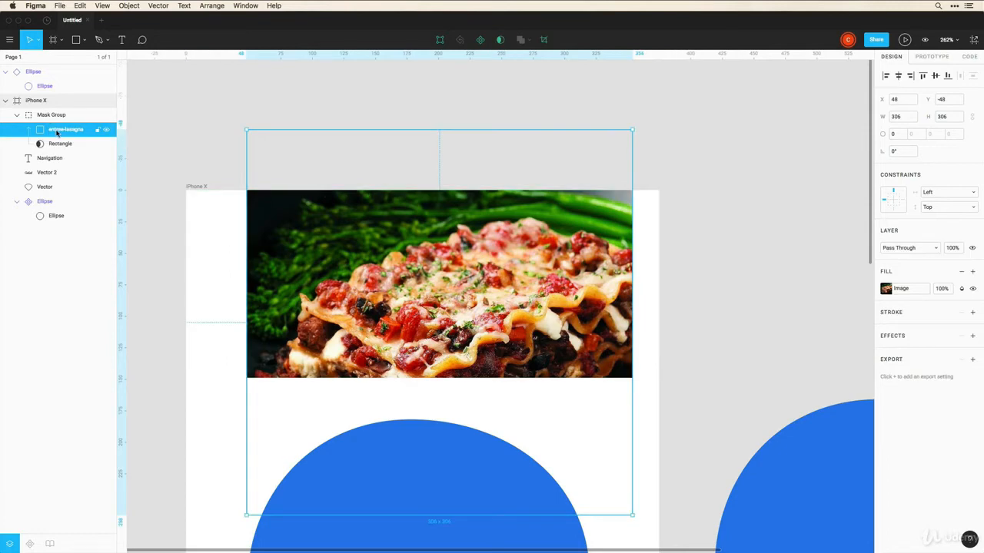
{"action": "left_click_drag", "start_coordinate": [247, 130], "coordinate": [172, 86]}
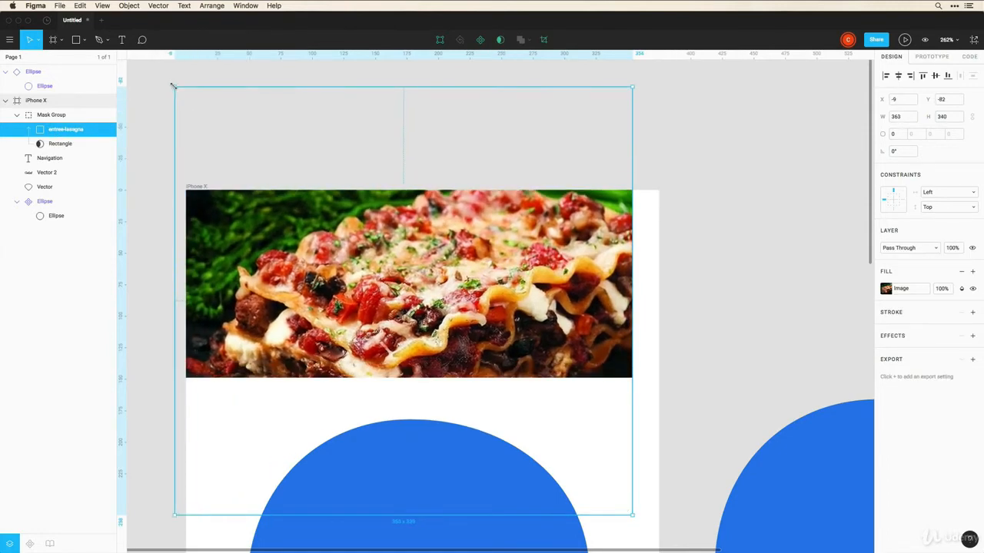
{"action": "left_click_drag", "start_coordinate": [632, 514], "coordinate": [686, 503]}
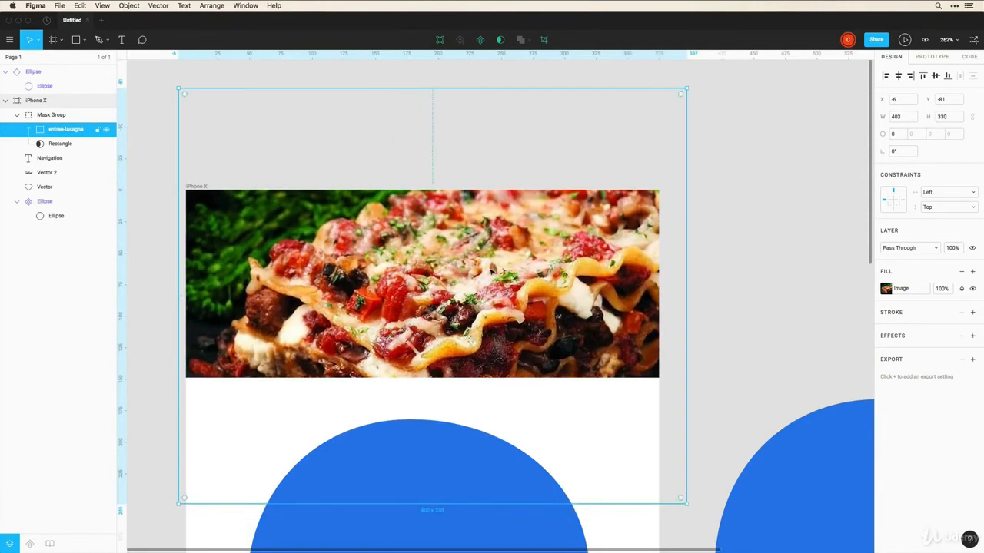
{"action": "left_click_drag", "start_coordinate": [492, 269], "coordinate": [555, 189]}
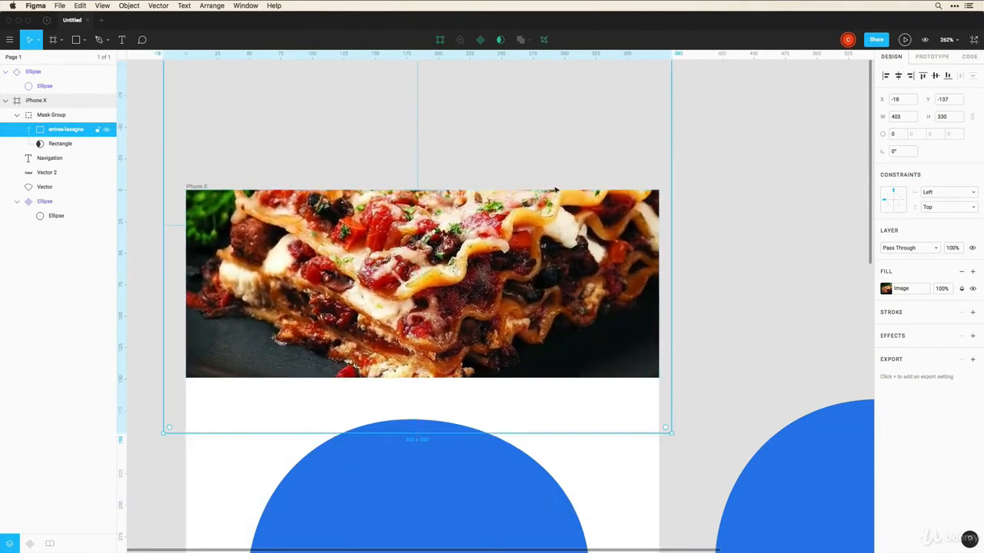
{"action": "left_click", "coordinate": [681, 172]}
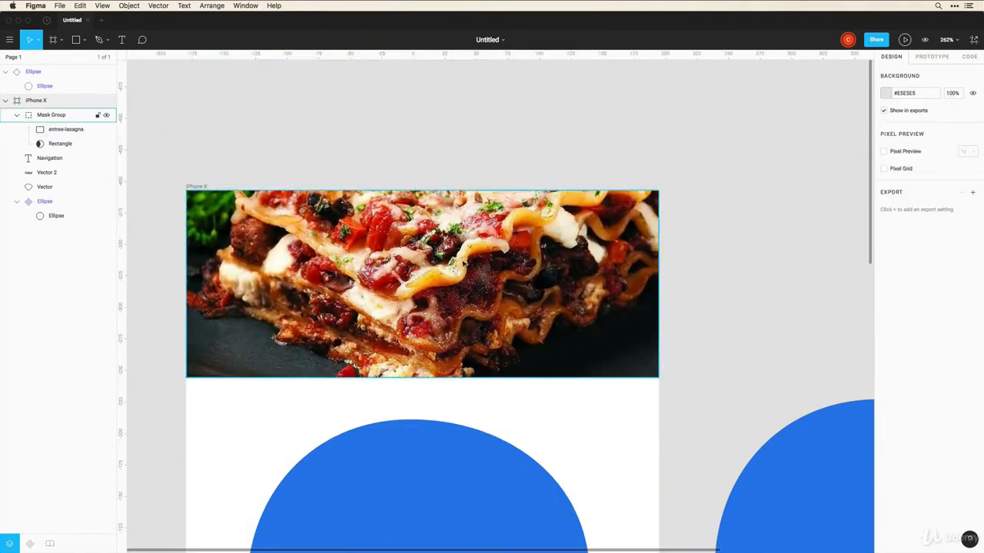
Step: Delete the mask group, vectors, both ellipse components and the Navigation text, leaving only the empty iPhone X frame
{"action": "left_click", "coordinate": [61, 144]}
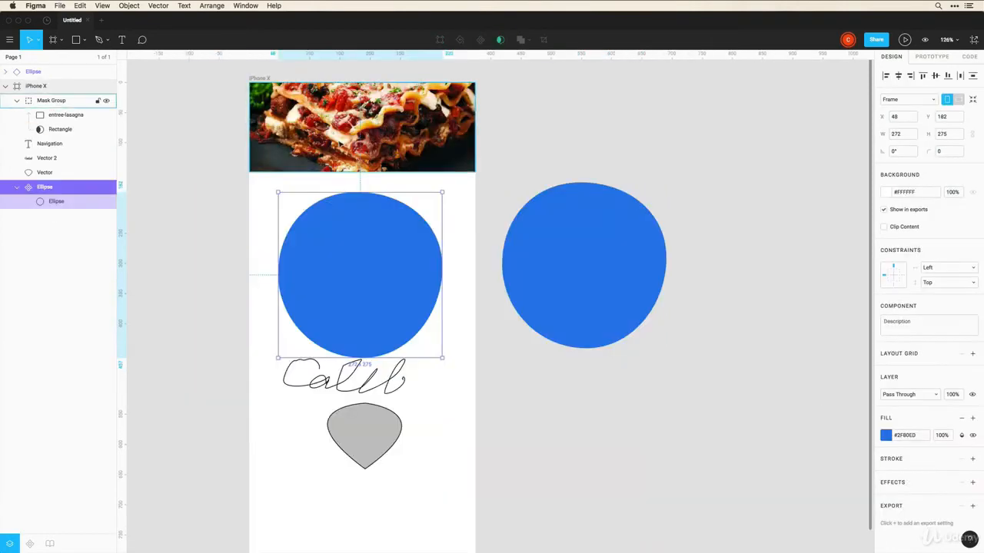
{"action": "left_click", "coordinate": [222, 204]}
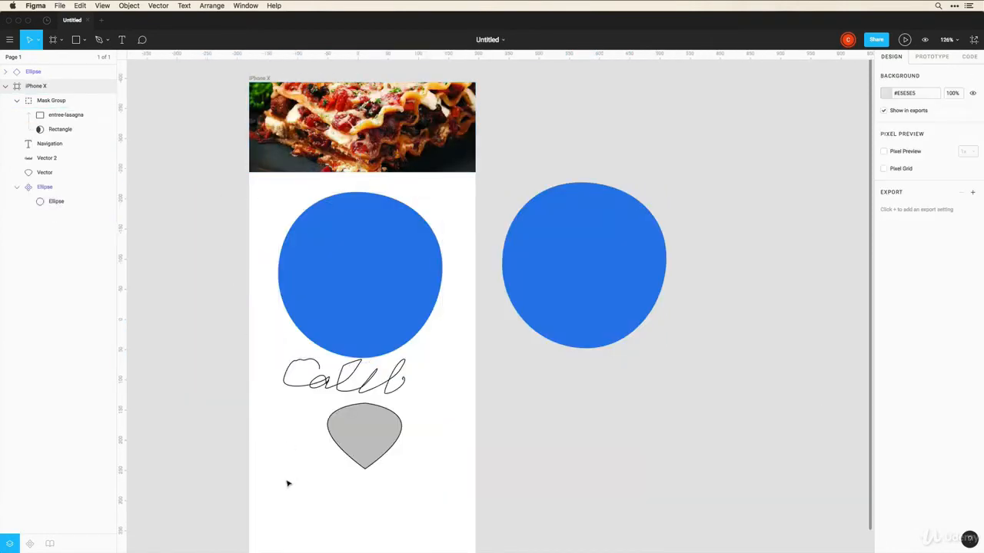
{"action": "left_click_drag", "start_coordinate": [282, 481], "coordinate": [667, 142]}
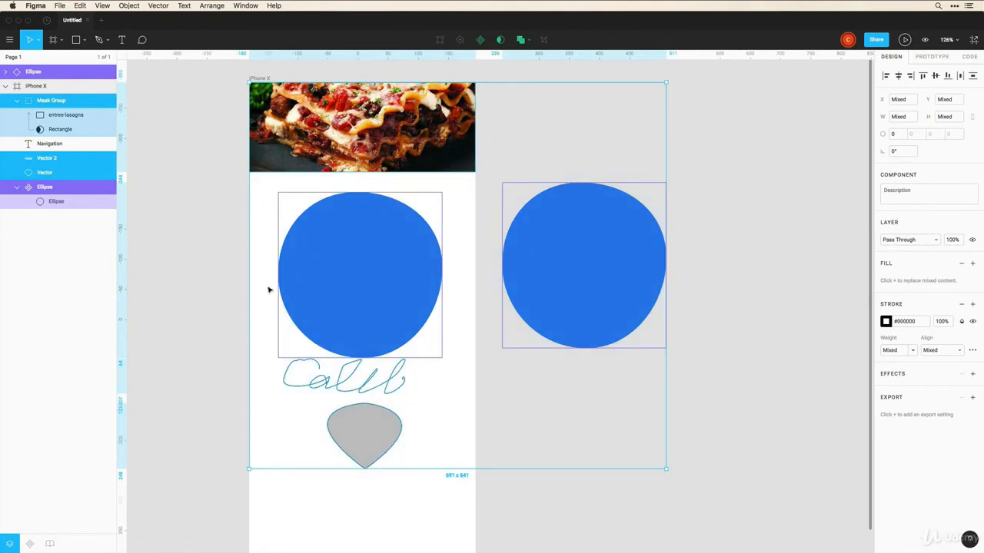
{"action": "key", "text": "Delete"}
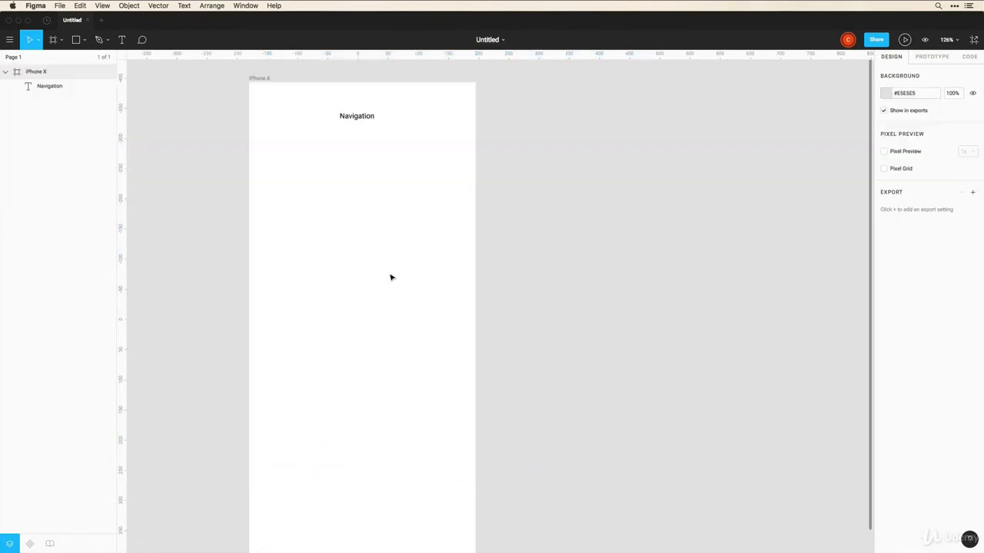
{"action": "left_click_drag", "start_coordinate": [374, 192], "coordinate": [325, 97]}
{"action": "key", "text": "Delete"}
Step: Draw a rectangle about 131 × 107 in the upper part of the iPhone X frame
{"action": "key", "text": "z"}
{"action": "left_click_drag", "start_coordinate": [214, 68], "coordinate": [524, 300]}
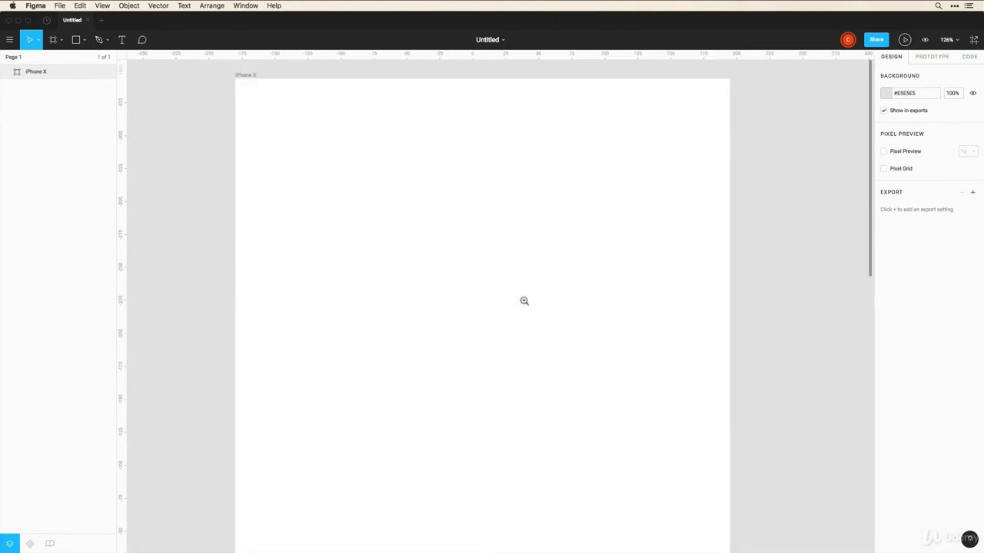
{"action": "left_click", "coordinate": [85, 40]}
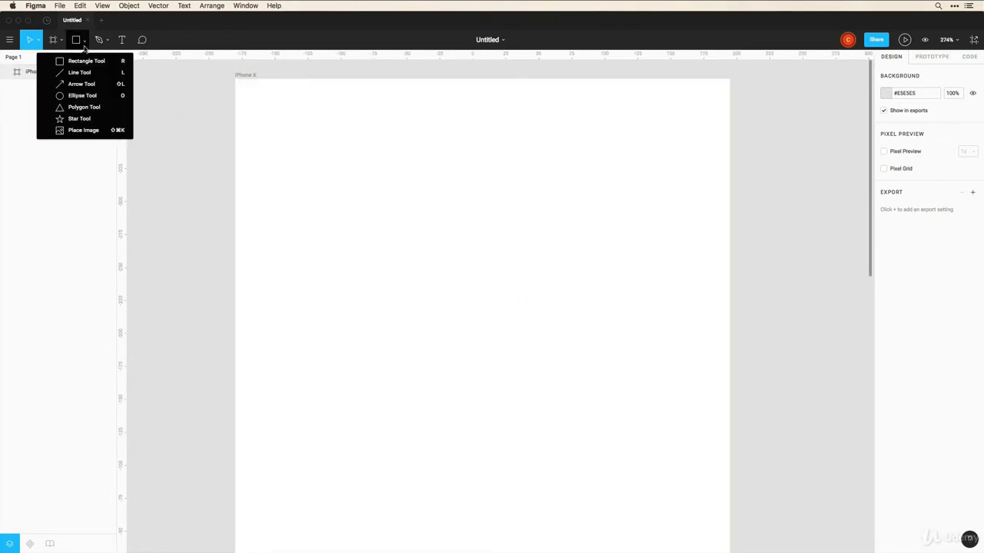
{"action": "left_click", "coordinate": [81, 61]}
{"action": "mouse_move", "coordinate": [372, 173]}
{"action": "left_mouse_down"}
{"action": "mouse_move", "coordinate": [568, 279]}
{"action": "mouse_move", "coordinate": [545, 313]}
{"action": "left_mouse_up"}
Step: Draw an ellipse about 104 × 110 and position it overlapping the rectangle's lower-right corner
{"action": "left_click", "coordinate": [81, 43]}
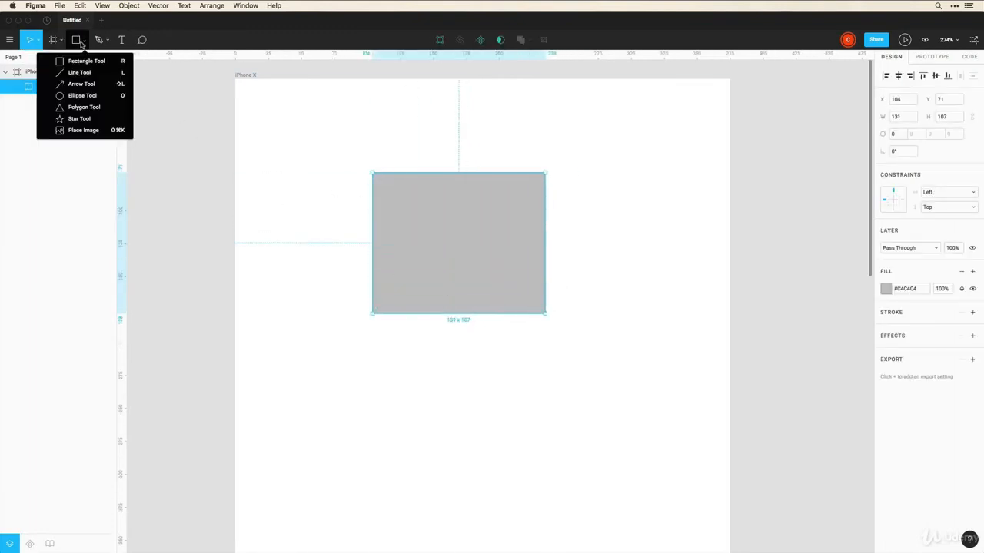
{"action": "left_click", "coordinate": [80, 96]}
{"action": "left_click_drag", "start_coordinate": [507, 243], "coordinate": [644, 388]}
{"action": "left_click_drag", "start_coordinate": [558, 327], "coordinate": [531, 304]}
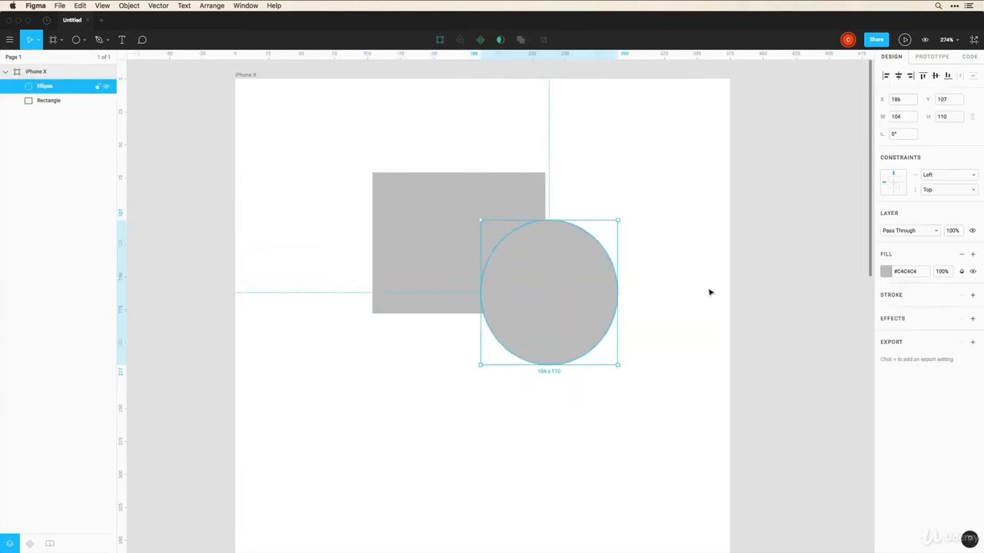
Step: Fill the ellipse with red, #FF0000, and adjust its position over the rectangle's lower-right corner
{"action": "left_click", "coordinate": [885, 271]}
{"action": "left_click", "coordinate": [849, 301]}
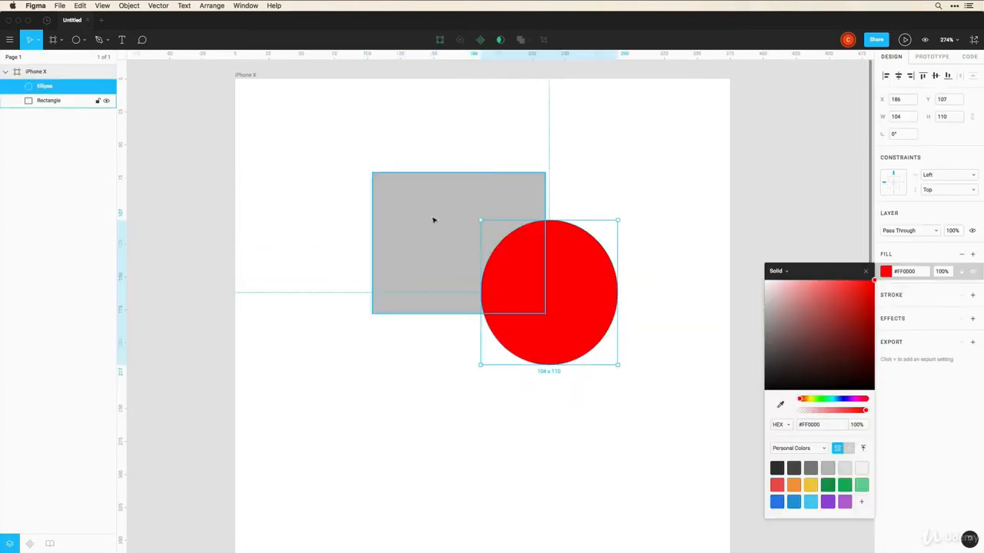
{"action": "key", "text": "Escape"}
{"action": "left_click_drag", "start_coordinate": [569, 305], "coordinate": [594, 305]}
Step: Combine the rectangle and the red ellipse into one shape with Union Selection
{"action": "left_click", "coordinate": [538, 189]}
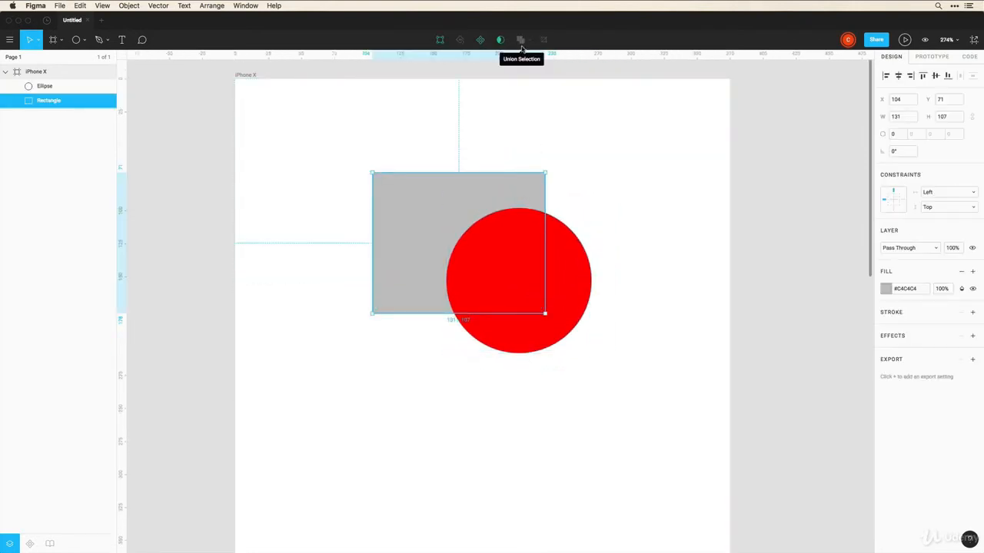
{"action": "left_click_drag", "start_coordinate": [588, 150], "coordinate": [489, 234]}
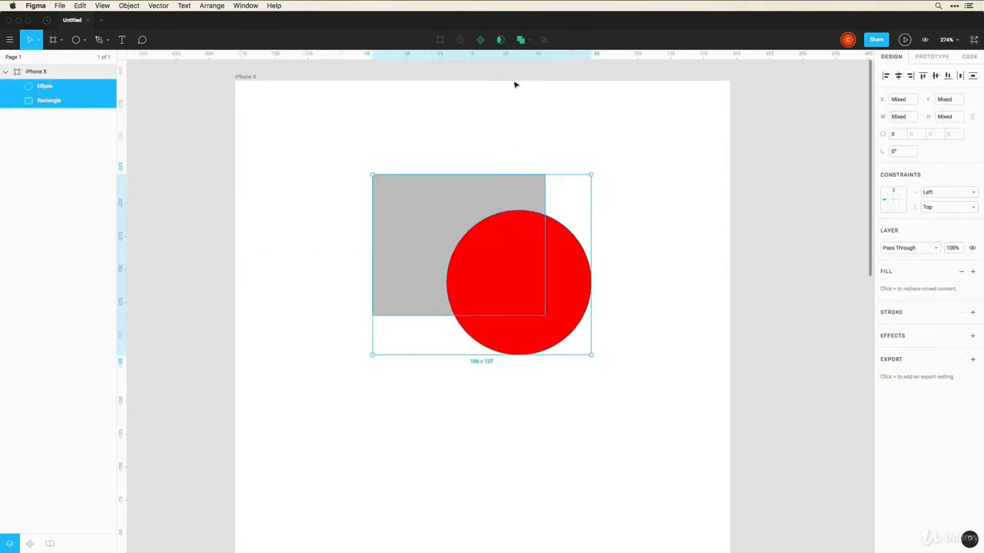
{"action": "left_click", "coordinate": [521, 42]}
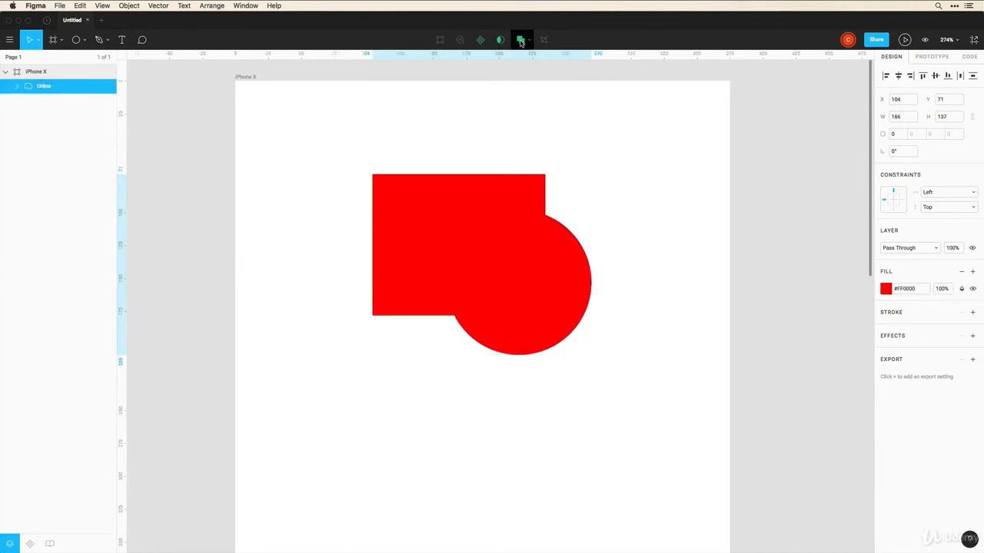
Step: Try another fill shade on the united shape and return it to red, #FF0000
{"action": "left_click", "coordinate": [886, 288]}
{"action": "left_click", "coordinate": [816, 305]}
{"action": "left_click_drag", "start_coordinate": [816, 305], "coordinate": [874, 297]}
{"action": "left_click", "coordinate": [608, 220]}
Step: Scale the united shape proportionally to about 170 × 140
{"action": "left_click", "coordinate": [571, 264]}
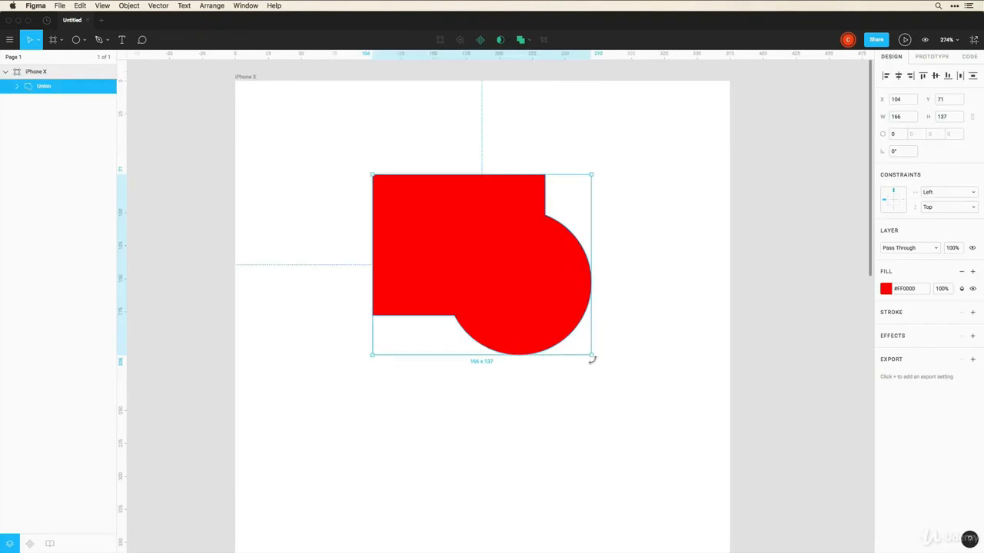
{"action": "key", "text": "shift"}
{"action": "mouse_move", "coordinate": [591, 355]}
{"action": "left_mouse_down"}
{"action": "mouse_move", "coordinate": [469, 250]}
{"action": "mouse_move", "coordinate": [596, 358]}
{"action": "left_mouse_up"}
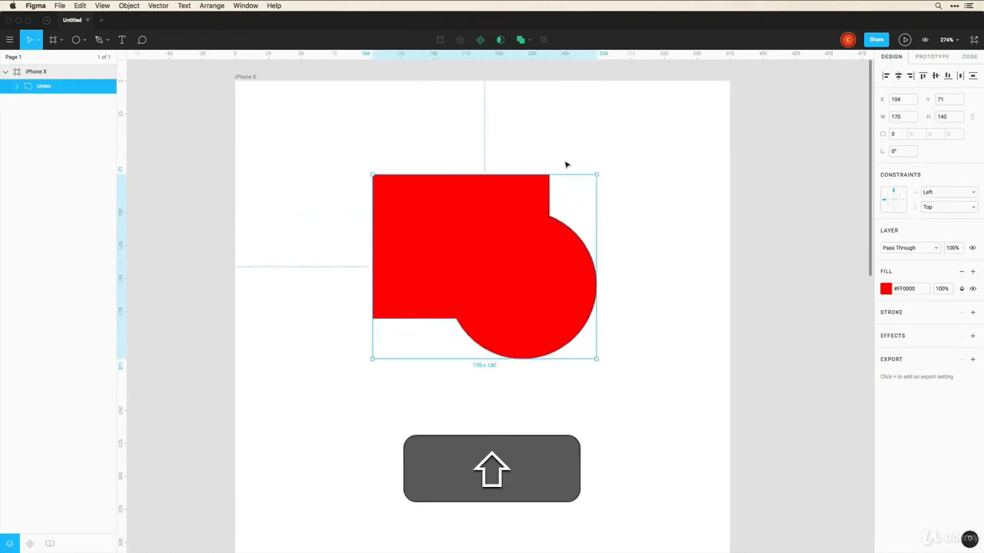
Step: Inside the union, scale the ellipse to 134 × 134 and center it on the rectangle's top edge to form an arch
{"action": "double_click", "coordinate": [559, 271]}
{"action": "left_click_drag", "start_coordinate": [545, 284], "coordinate": [486, 189]}
{"action": "left_click_drag", "start_coordinate": [476, 180], "coordinate": [473, 175]}
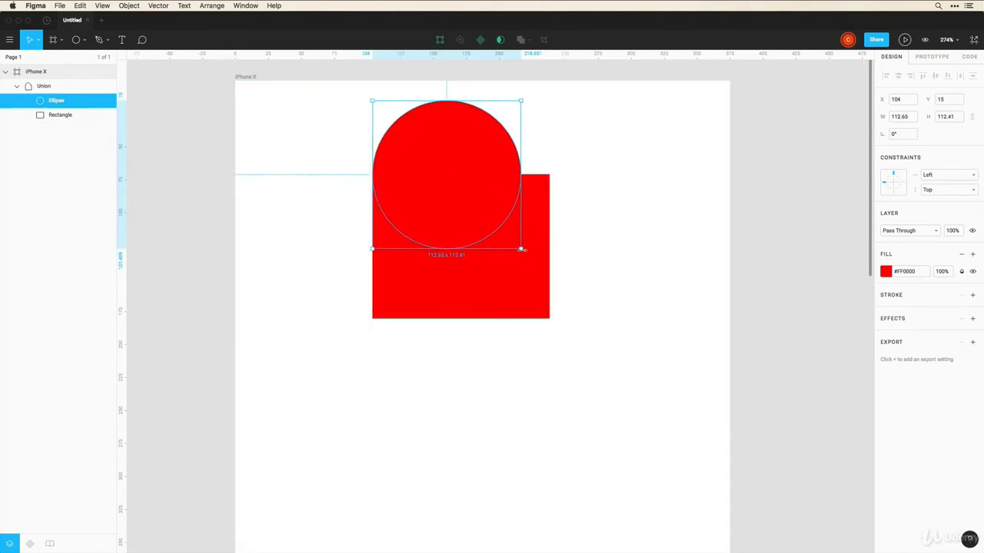
{"action": "left_click_drag", "start_coordinate": [521, 249], "coordinate": [548, 275]}
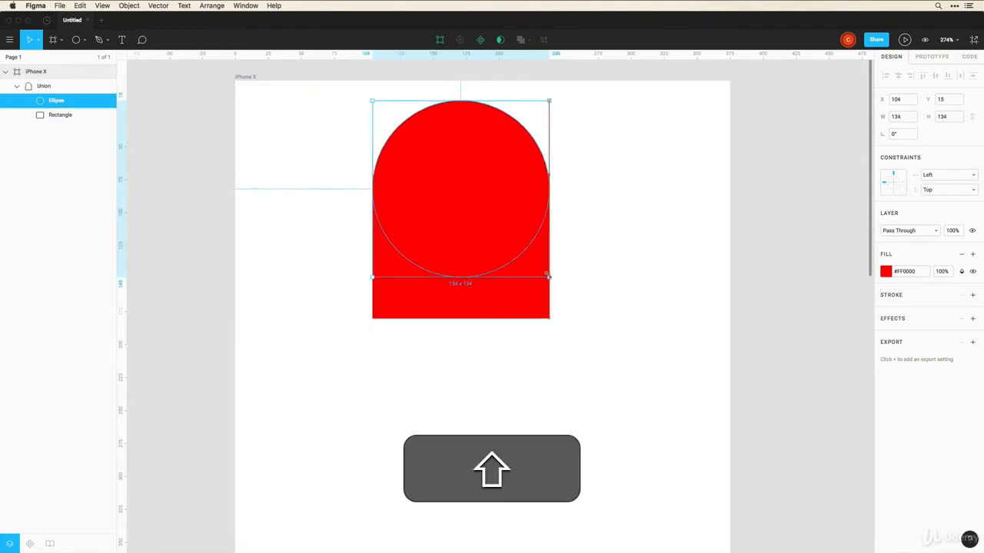
{"action": "left_click_drag", "start_coordinate": [494, 209], "coordinate": [490, 197]}
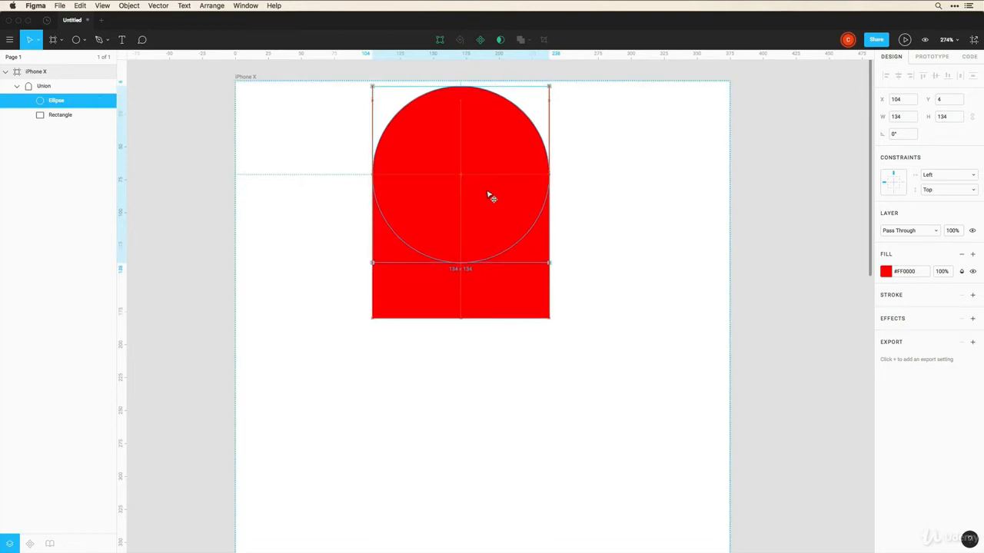
Step: Move the arch-shaped union to about X 121, Y 49 and ungroup it into its ellipse and rectangle
{"action": "left_click", "coordinate": [582, 224]}
{"action": "left_click_drag", "start_coordinate": [494, 248], "coordinate": [517, 308]}
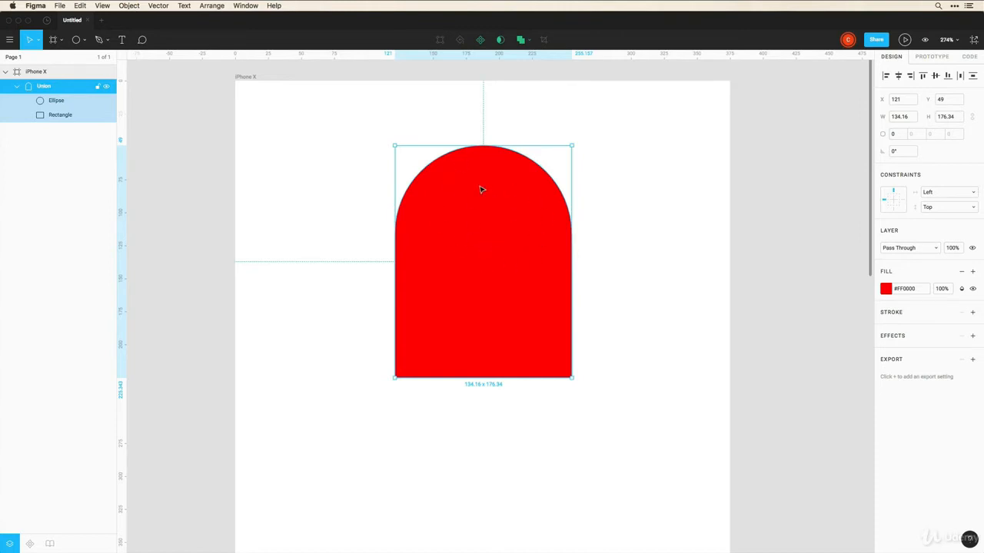
{"action": "right_click", "coordinate": [49, 86]}
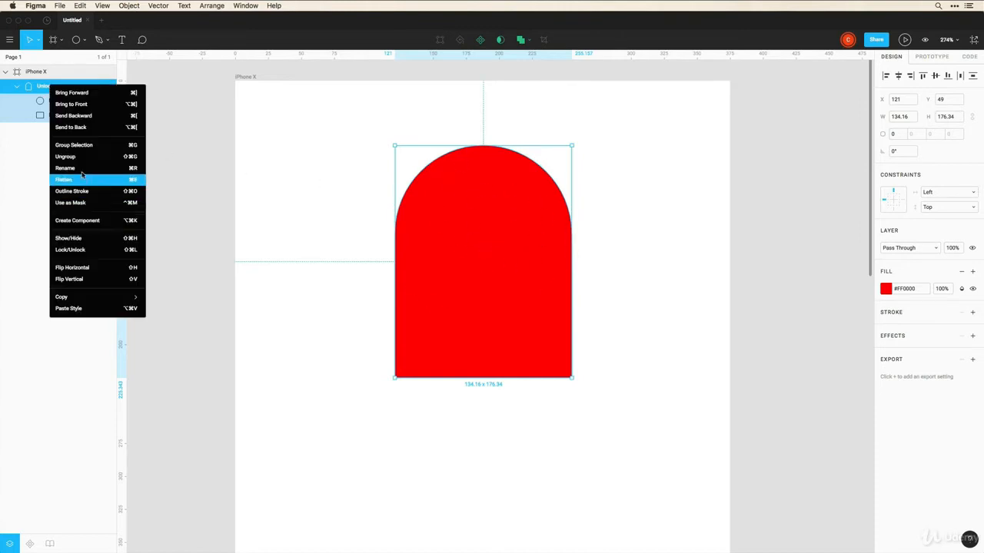
{"action": "left_click", "coordinate": [76, 158]}
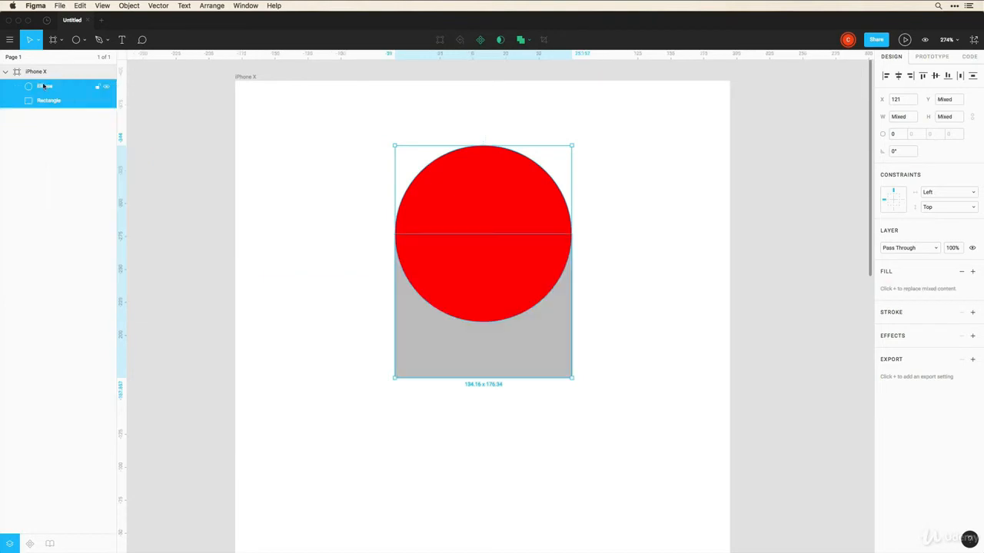
{"action": "left_click", "coordinate": [340, 192]}
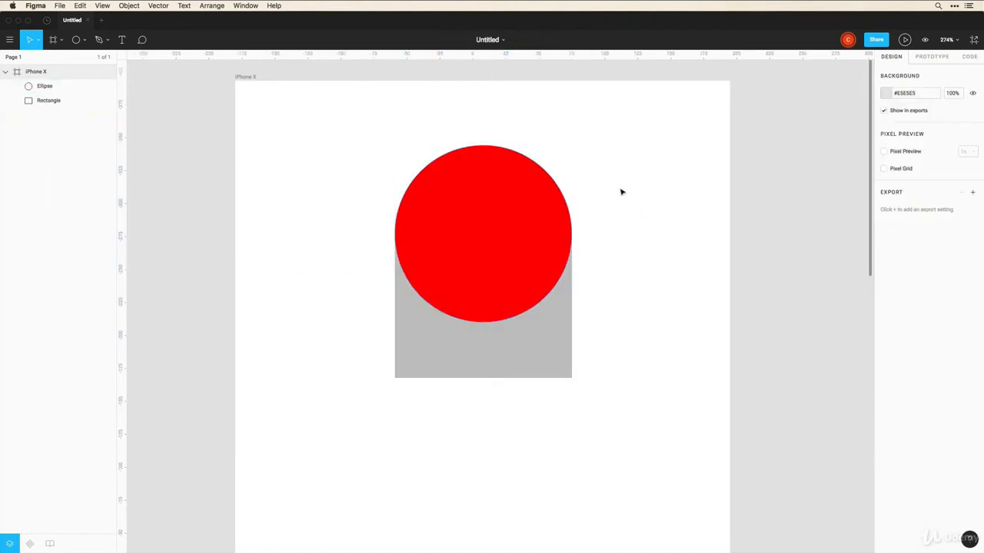
Step: Subtract the red ellipse from the gray rectangle with Subtract Selection
{"action": "left_click_drag", "start_coordinate": [638, 190], "coordinate": [465, 265]}
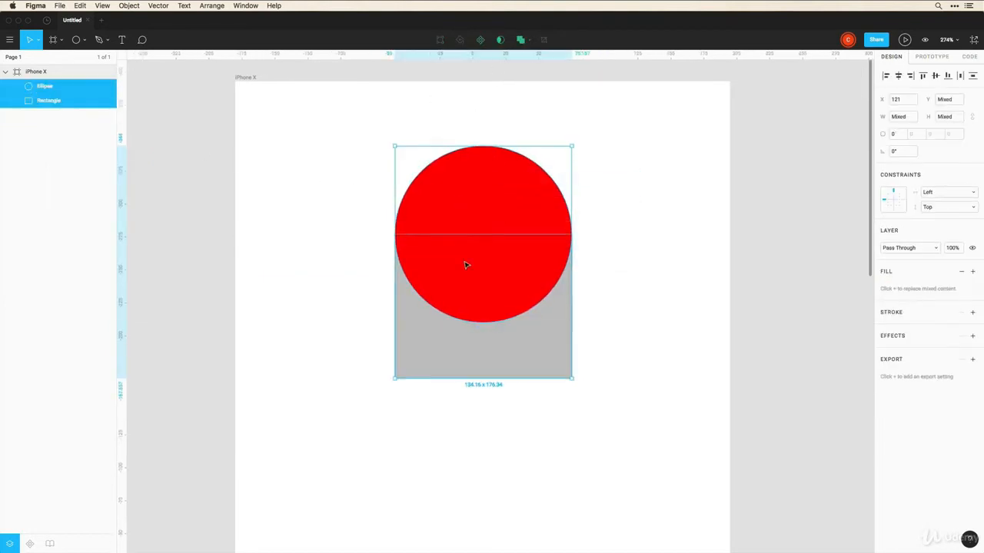
{"action": "left_click", "coordinate": [528, 40]}
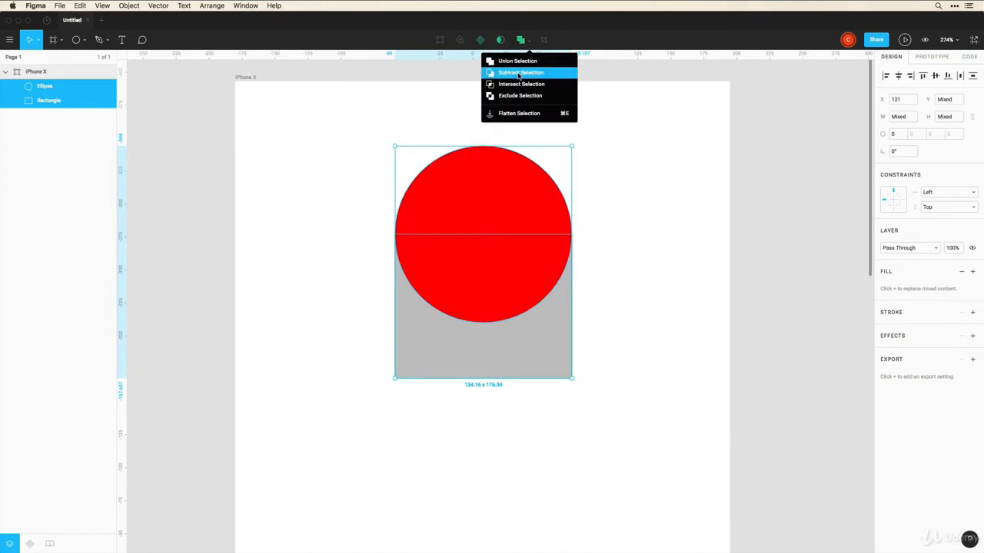
{"action": "left_click", "coordinate": [520, 74]}
{"action": "left_click", "coordinate": [408, 201]}
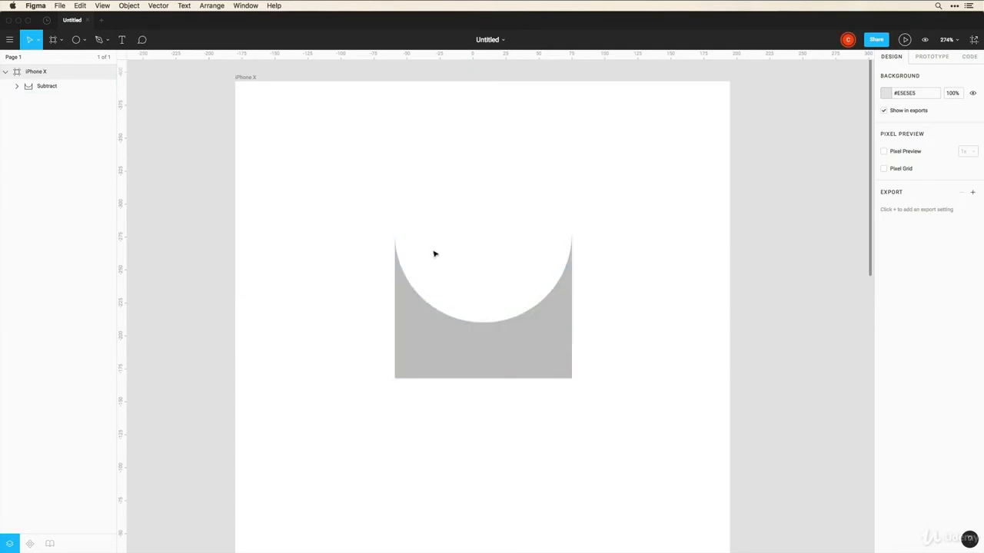
Step: Undo the subtraction of the ellipse from the rectangle
{"action": "key", "text": "super+z"}
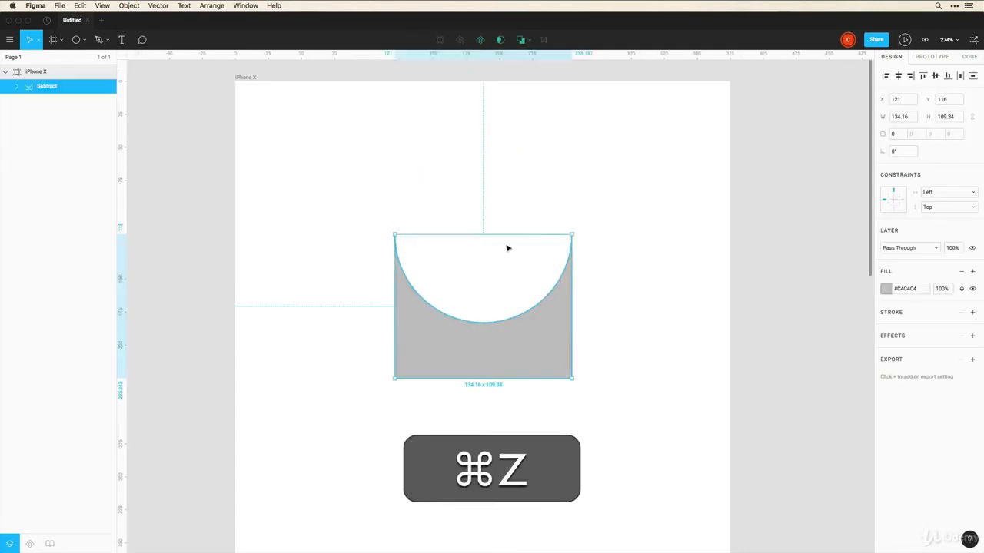
{"action": "key", "text": "super+z"}
Step: Try Intersect Selection on the red ellipse and the gray rectangle
{"action": "left_click_drag", "start_coordinate": [639, 181], "coordinate": [557, 227]}
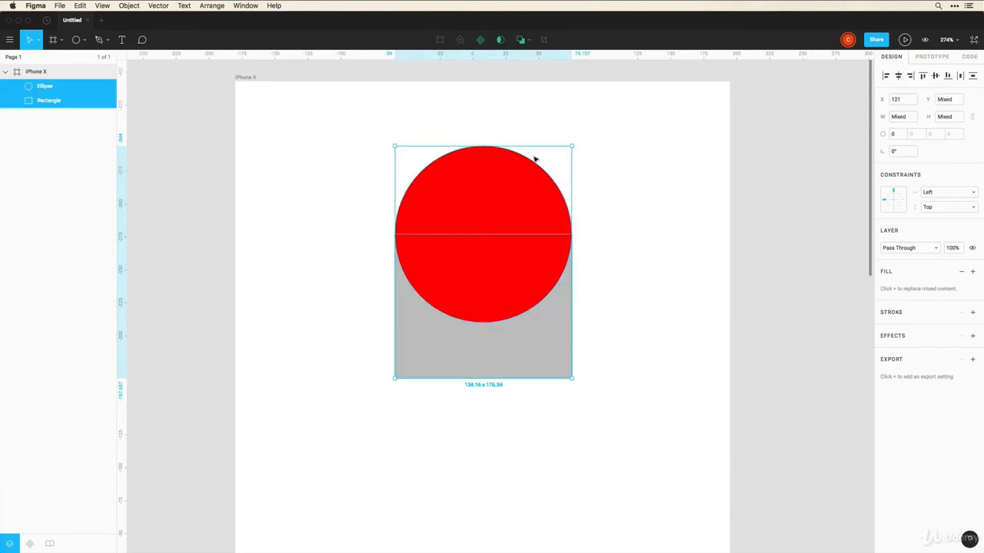
{"action": "left_click", "coordinate": [527, 42]}
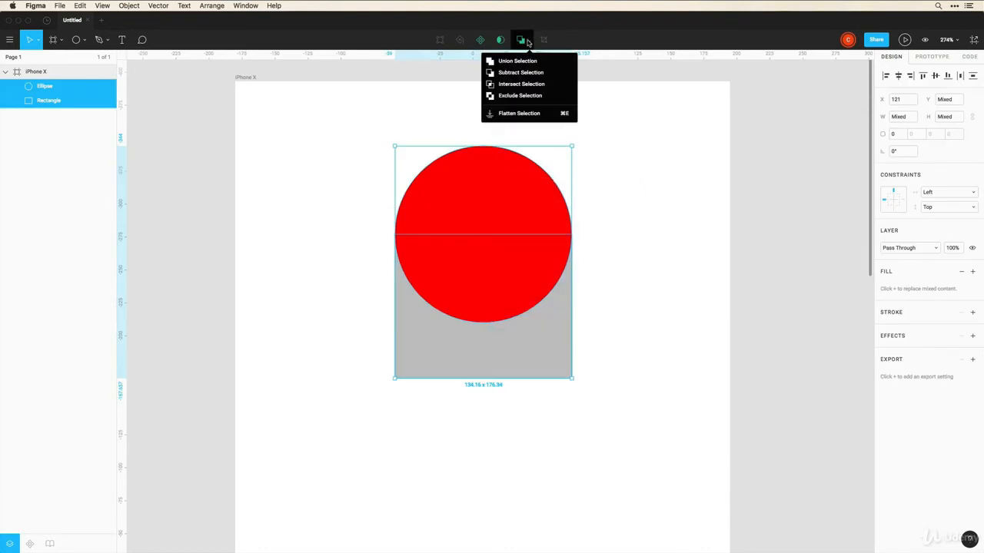
{"action": "left_click", "coordinate": [520, 84]}
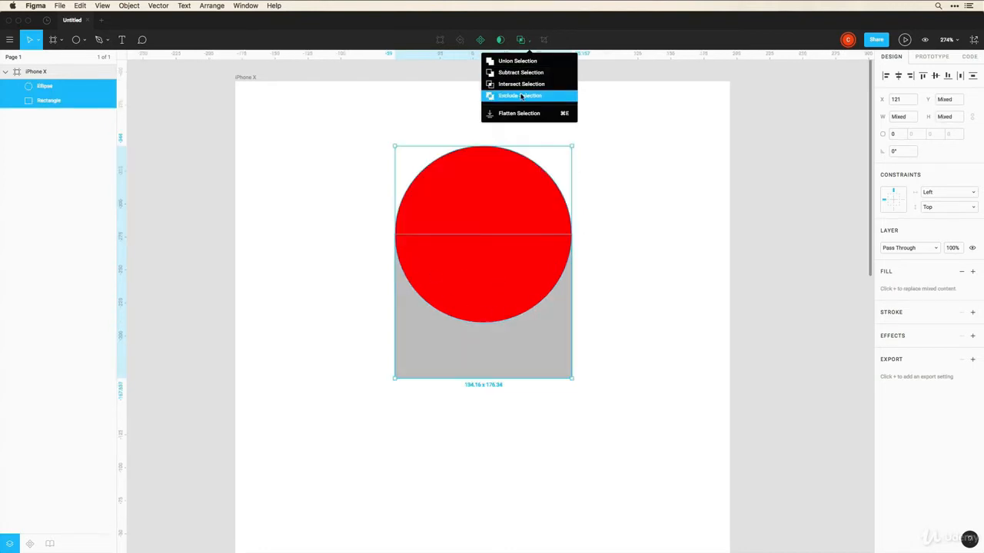
Step: Combine the red ellipse and the rectangle with Exclude Selection and deselect the result
{"action": "left_click", "coordinate": [521, 96]}
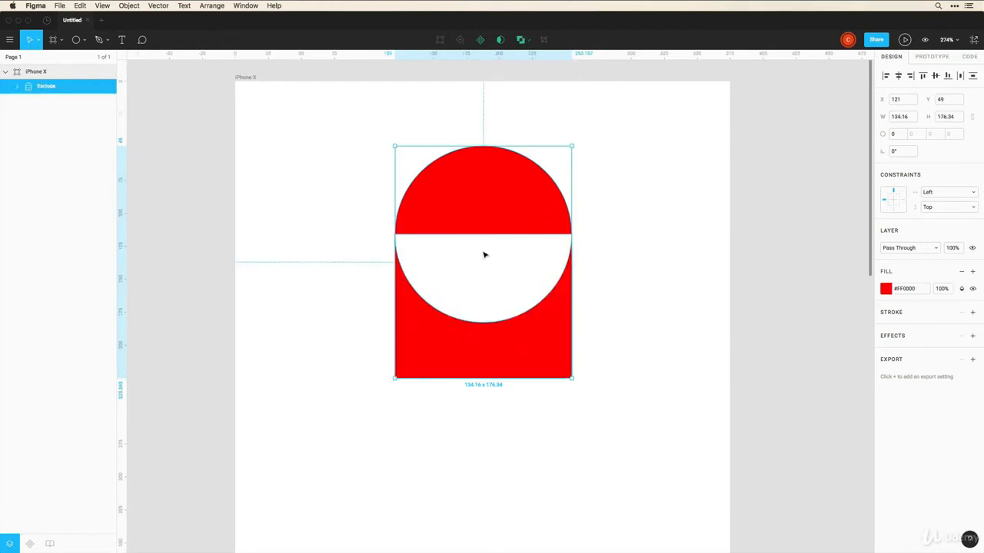
{"action": "left_click", "coordinate": [531, 40]}
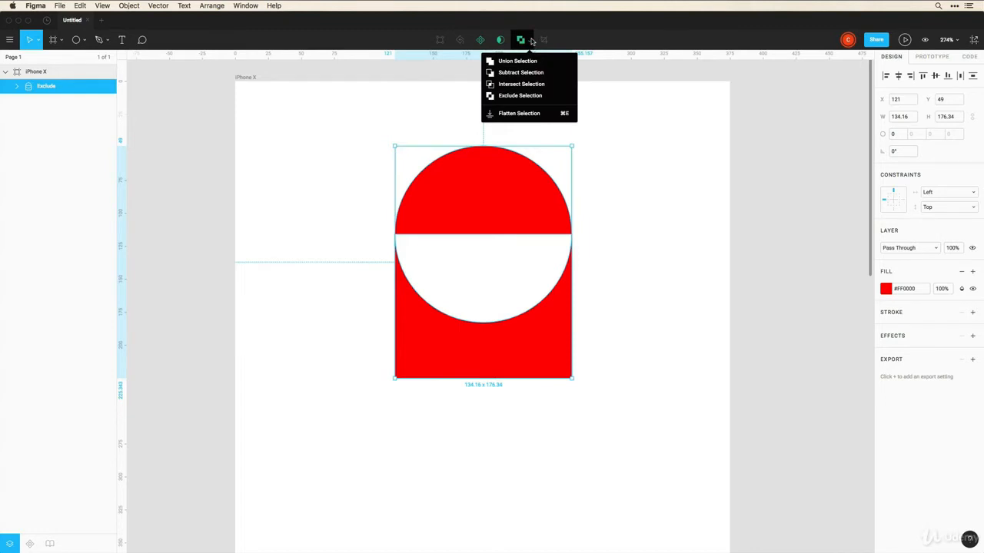
{"action": "left_click", "coordinate": [600, 179]}
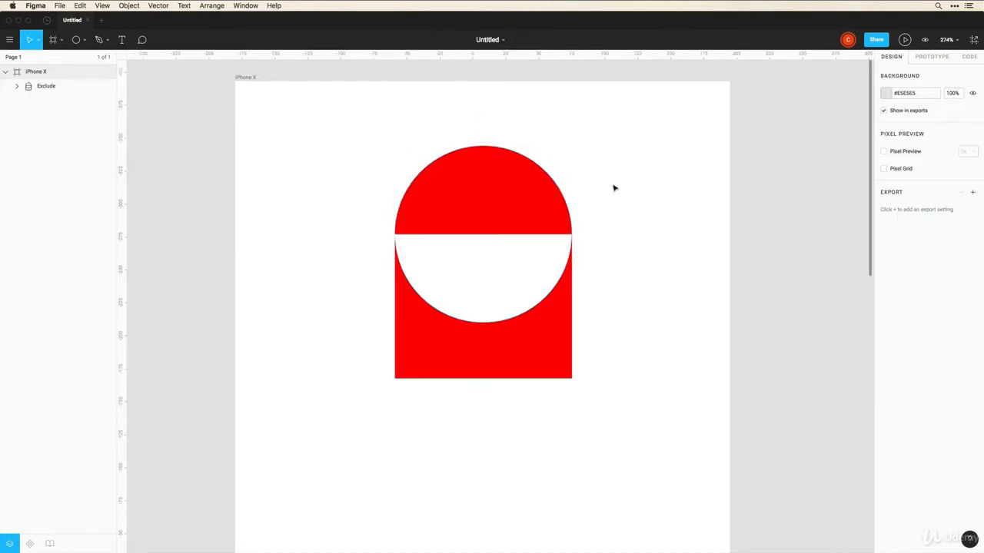
Step: Inside the excluded shape, scale the ellipse to about 105 × 107 and move it to about X 135, Y 63
{"action": "double_click", "coordinate": [507, 207]}
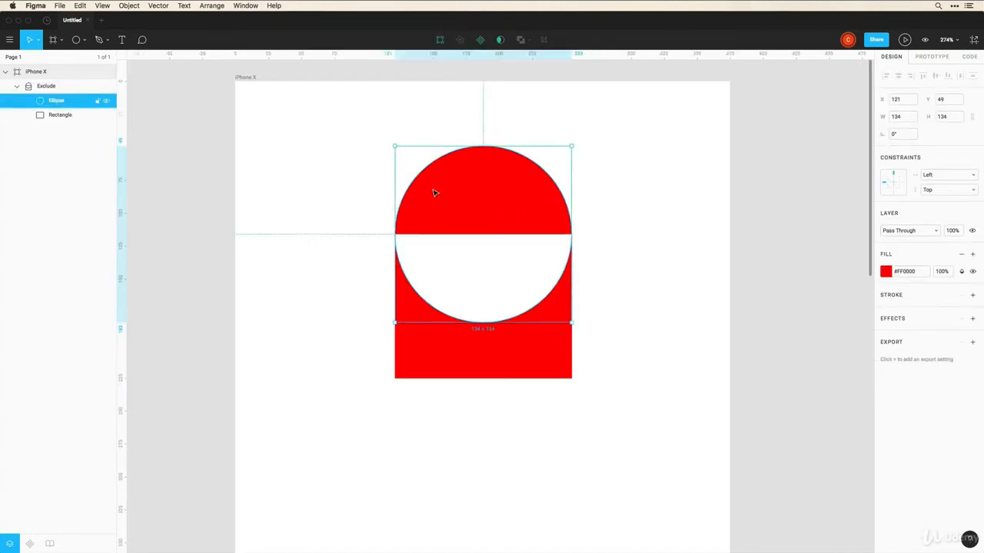
{"action": "left_click_drag", "start_coordinate": [394, 146], "coordinate": [433, 182]}
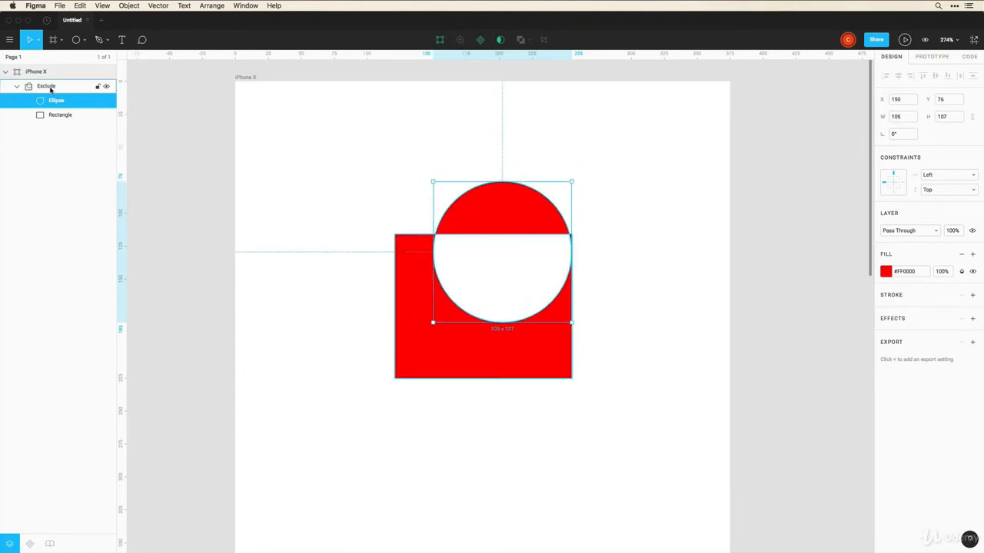
{"action": "left_click_drag", "start_coordinate": [475, 208], "coordinate": [465, 198]}
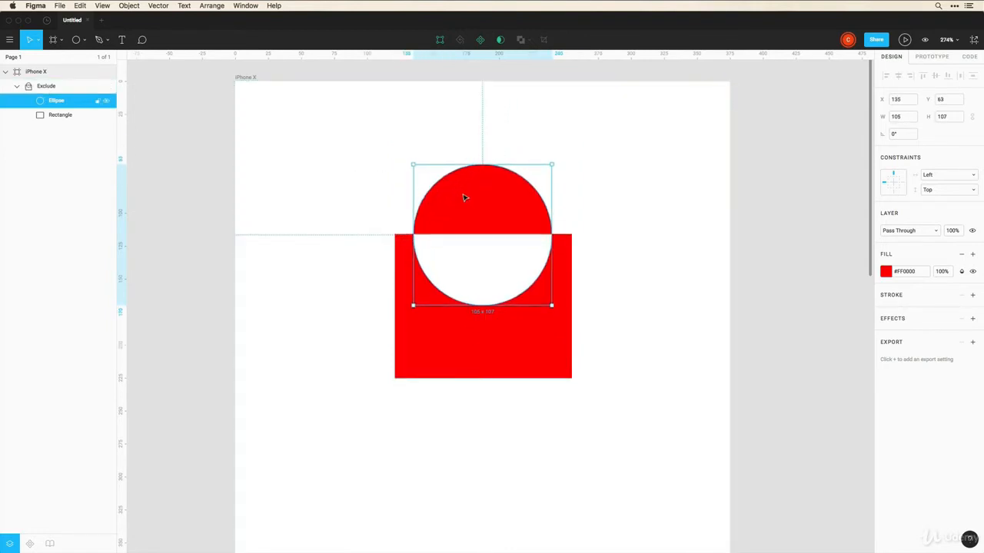
{"action": "left_click", "coordinate": [641, 292]}
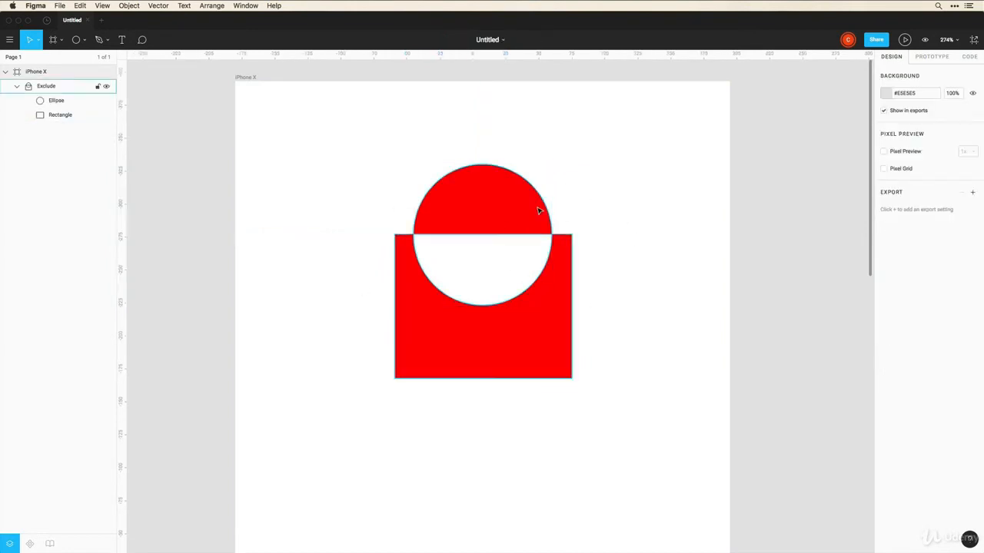
Step: Move the excluded shape down to about Y 69 and flatten it into a single vector
{"action": "left_click", "coordinate": [539, 210]}
{"action": "left_click", "coordinate": [630, 262]}
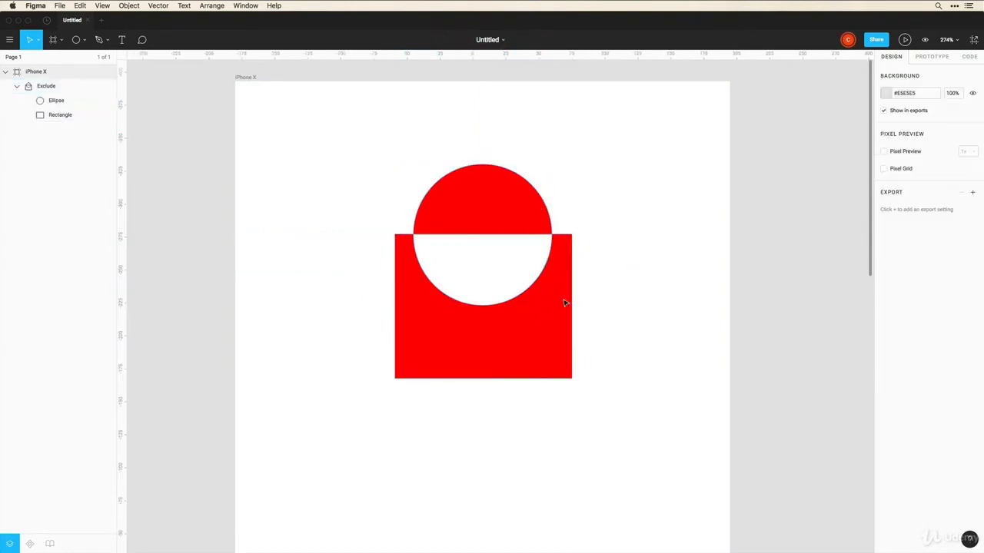
{"action": "left_click_drag", "start_coordinate": [564, 302], "coordinate": [528, 324]}
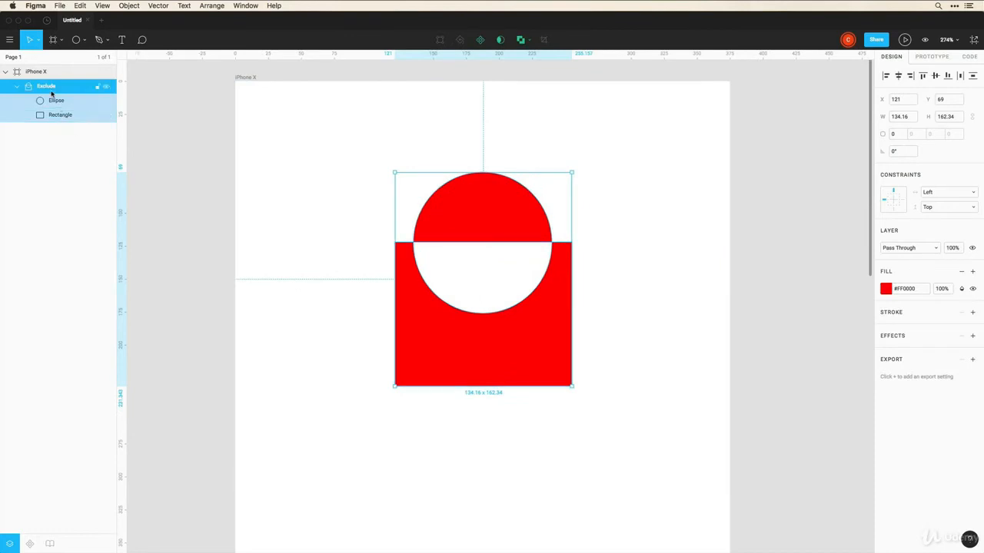
{"action": "left_click", "coordinate": [530, 43]}
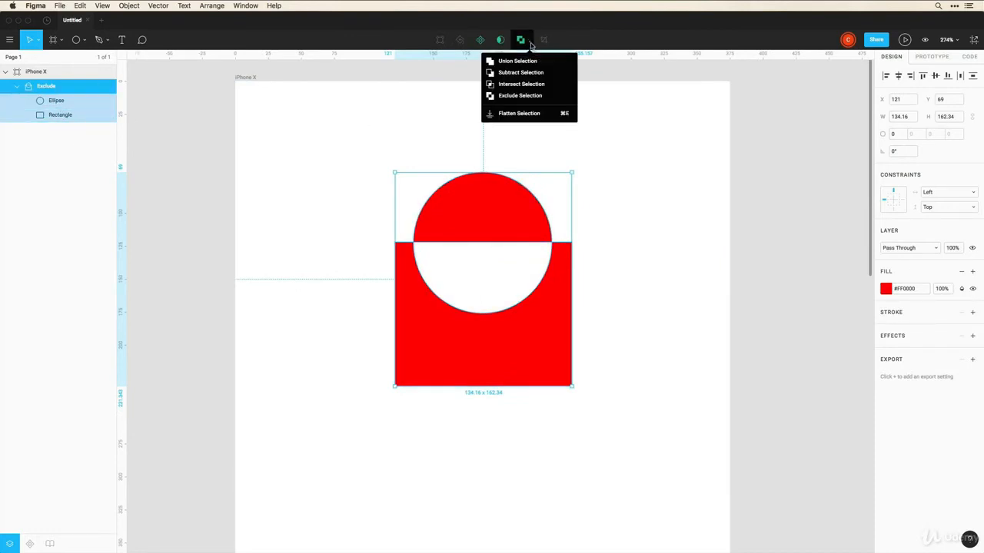
{"action": "left_click", "coordinate": [513, 116]}
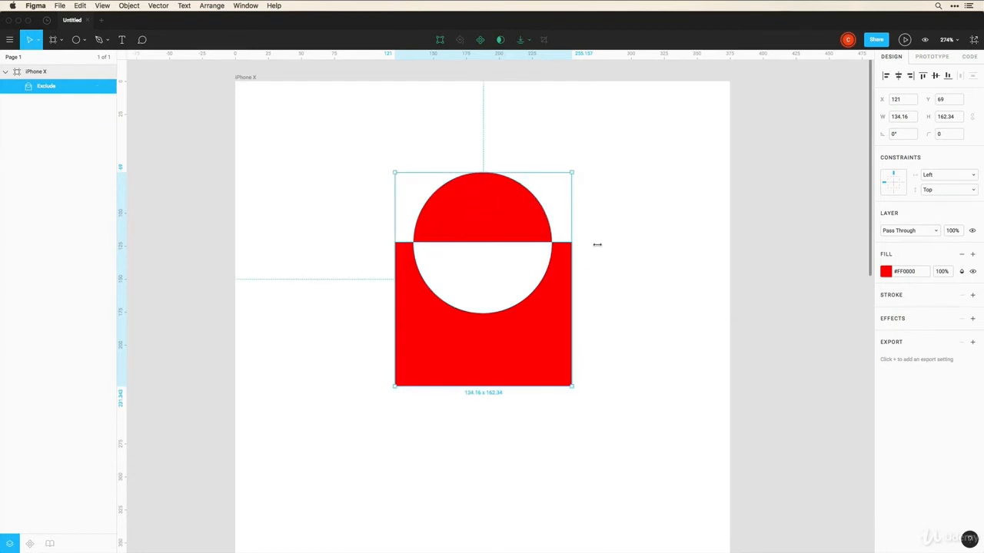
Step: Edit the flattened vector, moving the rectangle's upper-left corner point to about X 126.5, Y 134 and the dome's top point to about X 172.5, Y 65
{"action": "double_click", "coordinate": [501, 219]}
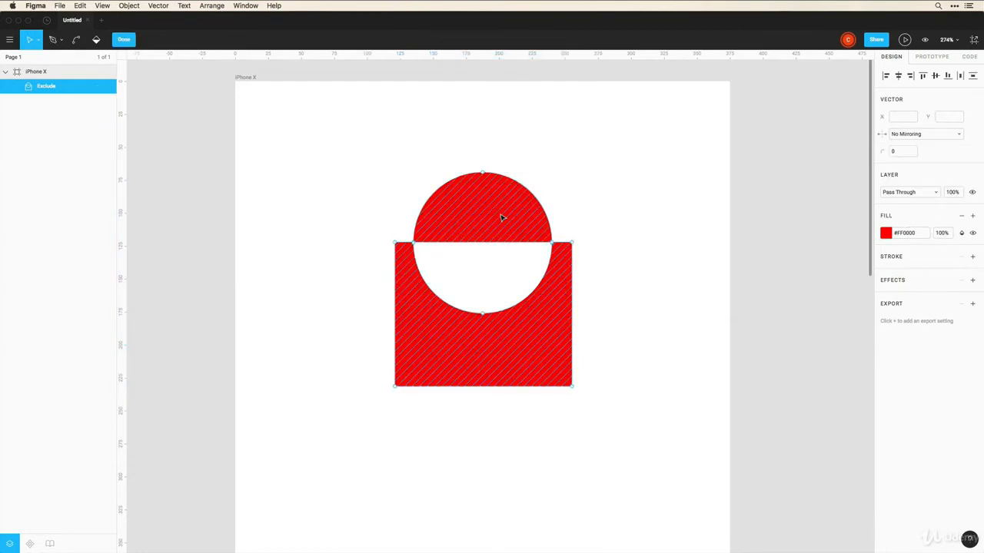
{"action": "left_click_drag", "start_coordinate": [397, 244], "coordinate": [402, 257]}
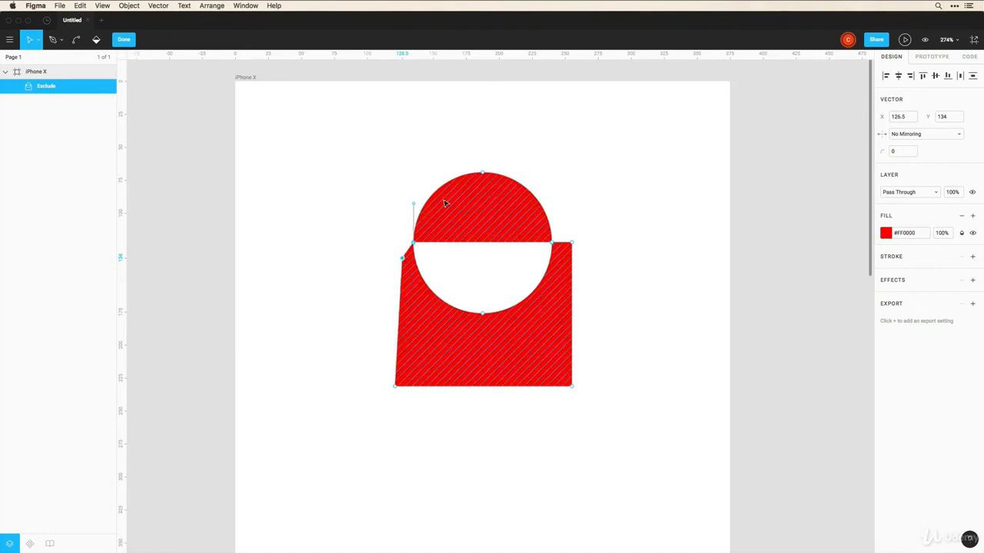
{"action": "left_click", "coordinate": [482, 174]}
{"action": "left_click_drag", "start_coordinate": [483, 174], "coordinate": [462, 167]}
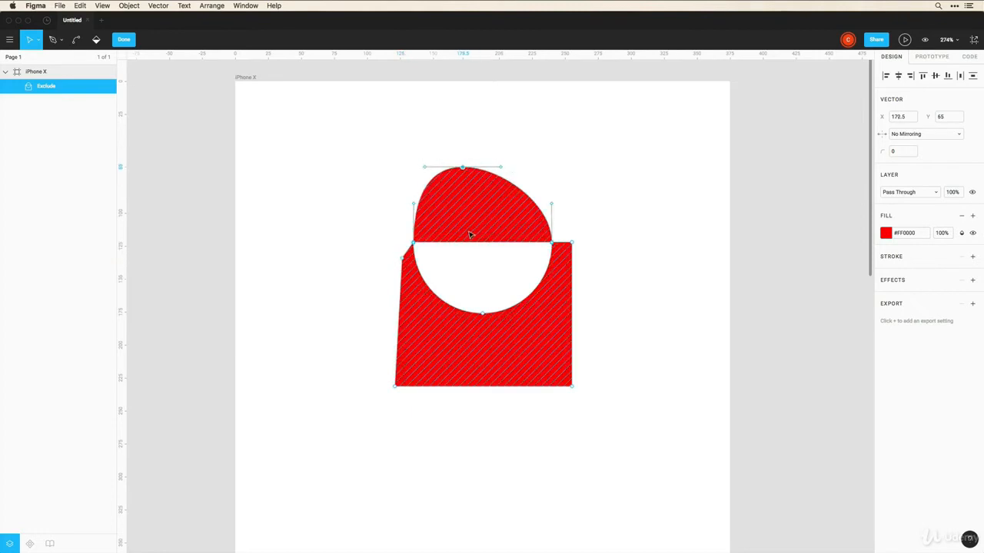
Step: Shift the whole vector slightly up and to the right, and reshape the white cutout with its lower point and curve handles
{"action": "mouse_move", "coordinate": [464, 229]}
{"action": "left_mouse_down"}
{"action": "mouse_move", "coordinate": [472, 235]}
{"action": "mouse_move", "coordinate": [472, 226]}
{"action": "left_mouse_up"}
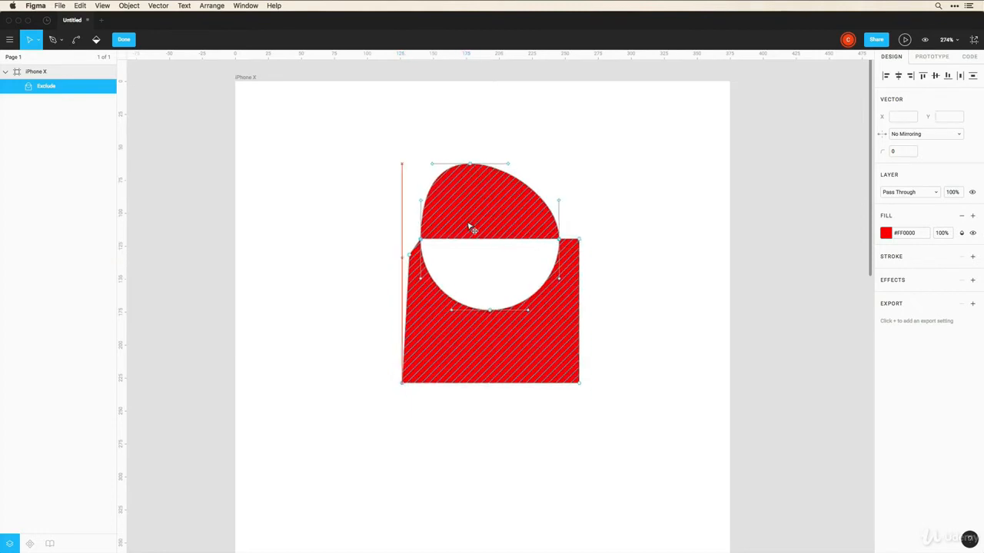
{"action": "left_click", "coordinate": [421, 239]}
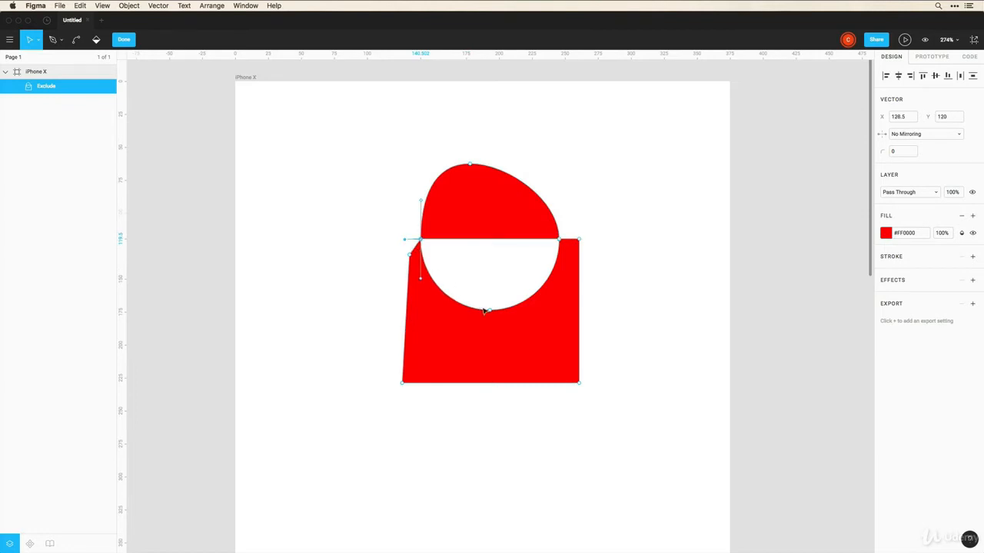
{"action": "left_click_drag", "start_coordinate": [493, 313], "coordinate": [565, 298]}
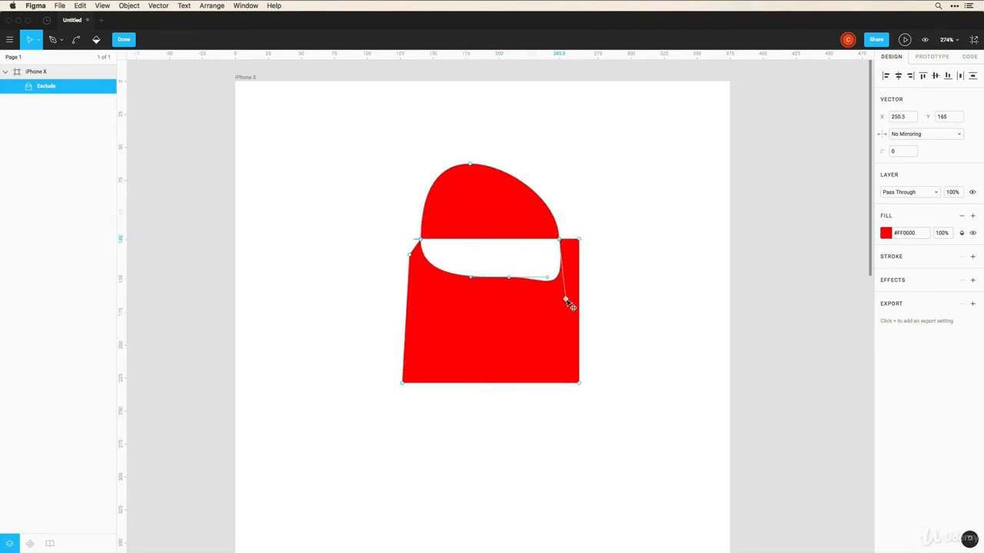
Step: Leave vector editing and delete the reshaped vector from the iPhone X frame
{"action": "key", "text": "Escape"}
{"action": "key", "text": "Delete"}
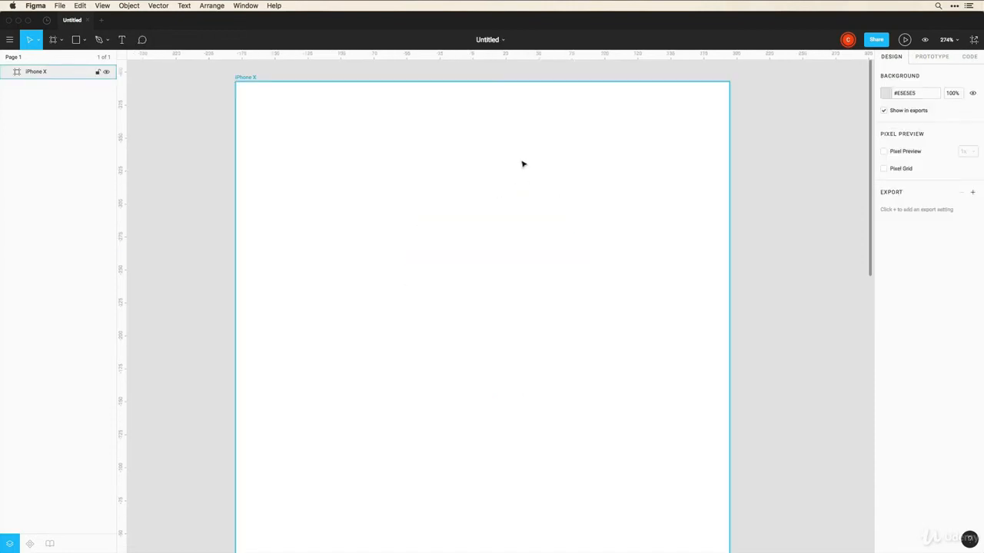
{"action": "left_click", "coordinate": [165, 97]}
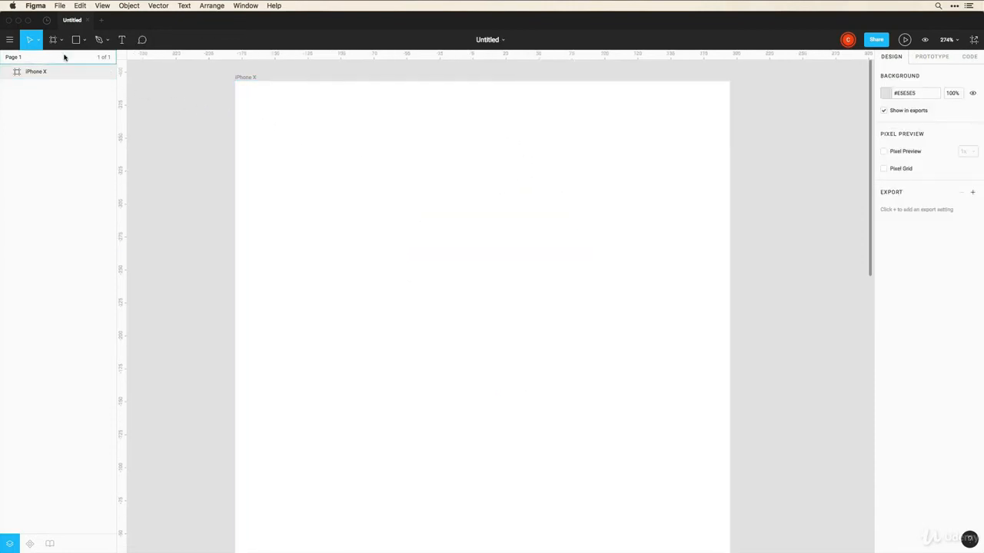
Step: Place the dessert-strawberry-shortcake image in the iPhone X frame at about 291 × 208 and move it to about X 46, Y 47
{"action": "left_click", "coordinate": [84, 40]}
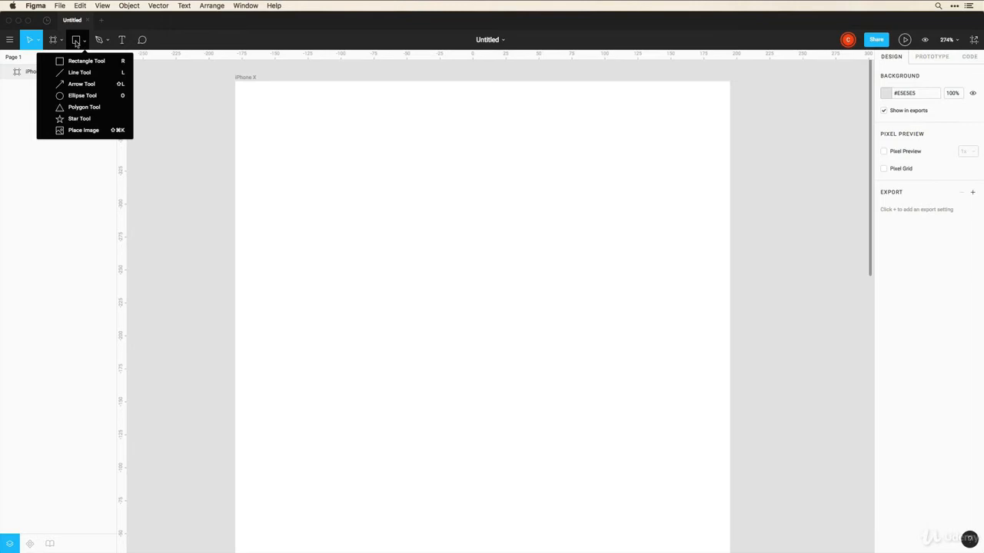
{"action": "left_click", "coordinate": [78, 131]}
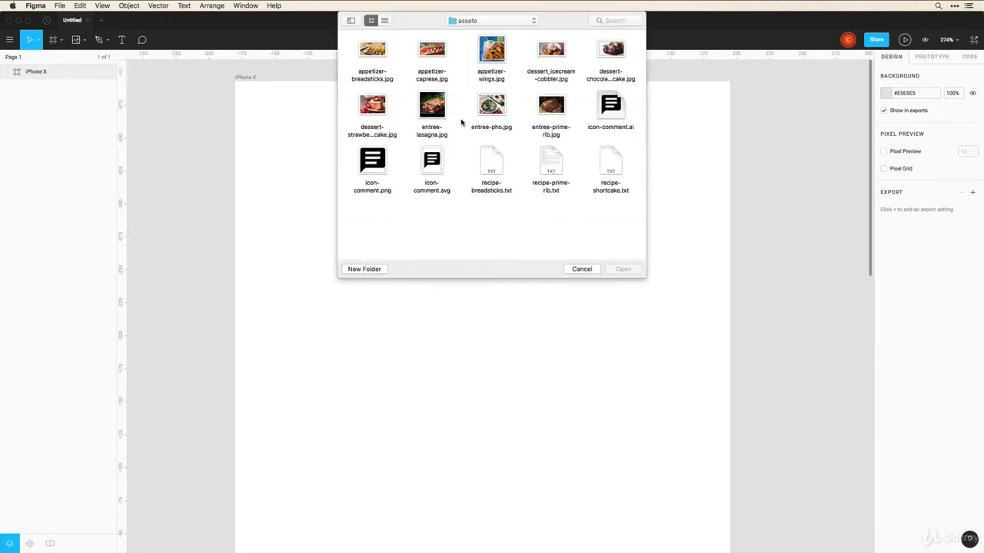
{"action": "left_click", "coordinate": [373, 105]}
{"action": "left_click", "coordinate": [636, 271]}
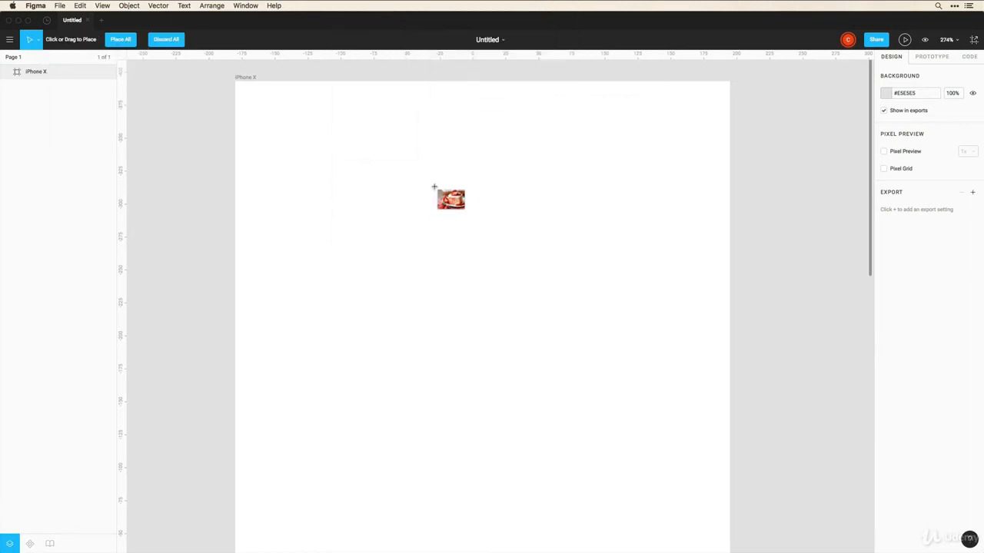
{"action": "left_click", "coordinate": [280, 144]}
{"action": "left_click_drag", "start_coordinate": [403, 226], "coordinate": [664, 398]}
{"action": "key", "text": "shift"}
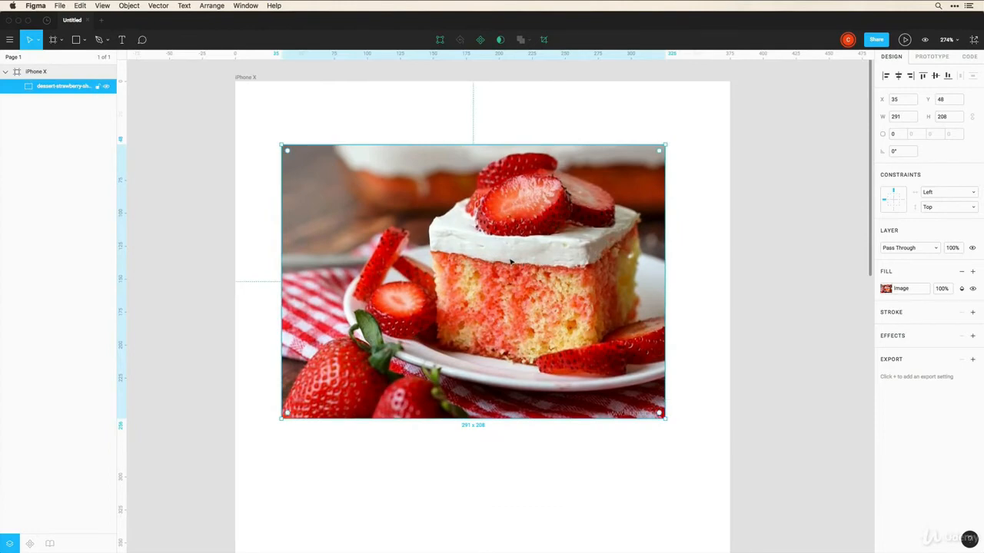
{"action": "left_click_drag", "start_coordinate": [510, 262], "coordinate": [517, 257]}
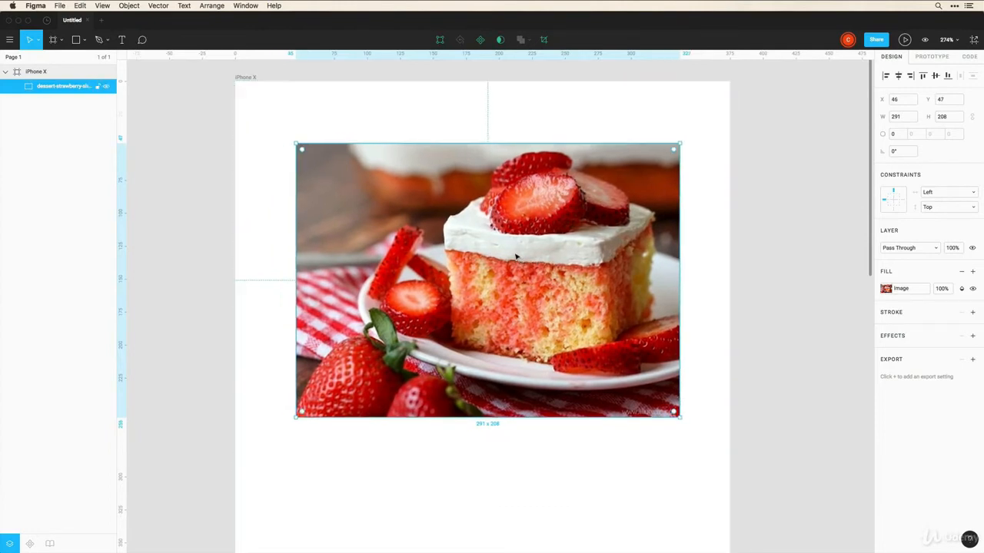
Step: Crop the strawberry shortcake image to about 250 × 153 by trimming its left side, bottom and top
{"action": "left_click", "coordinate": [544, 42]}
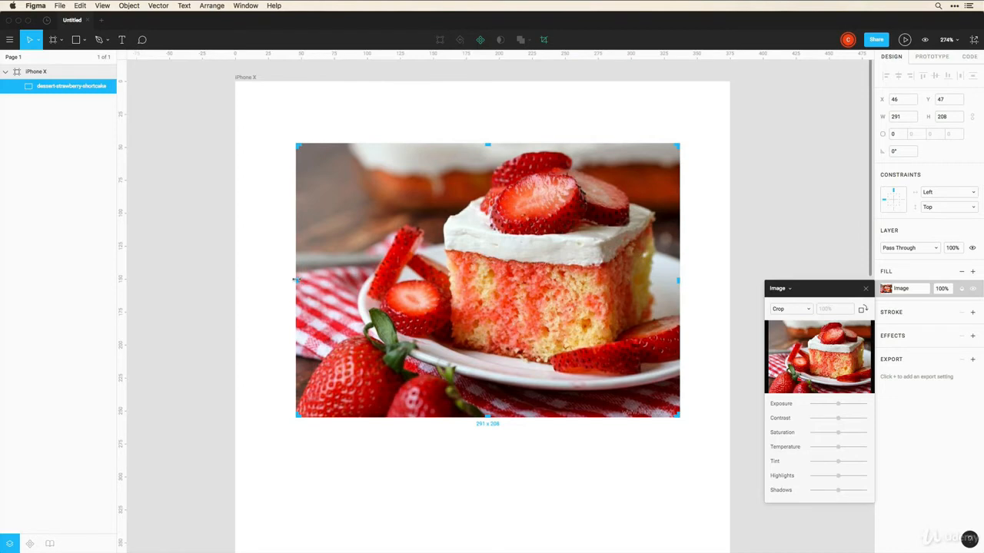
{"action": "left_click_drag", "start_coordinate": [295, 280], "coordinate": [350, 281]}
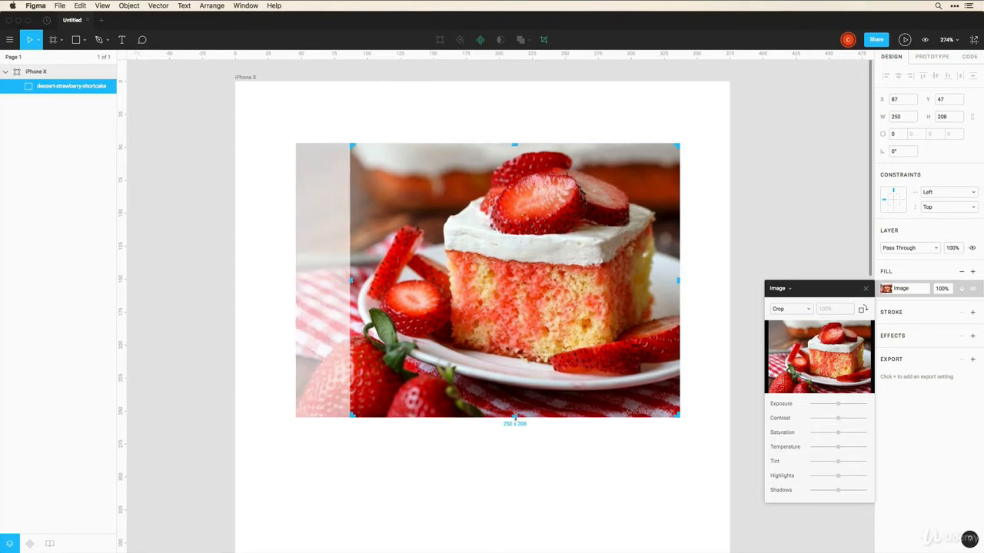
{"action": "left_click_drag", "start_coordinate": [514, 417], "coordinate": [515, 370]}
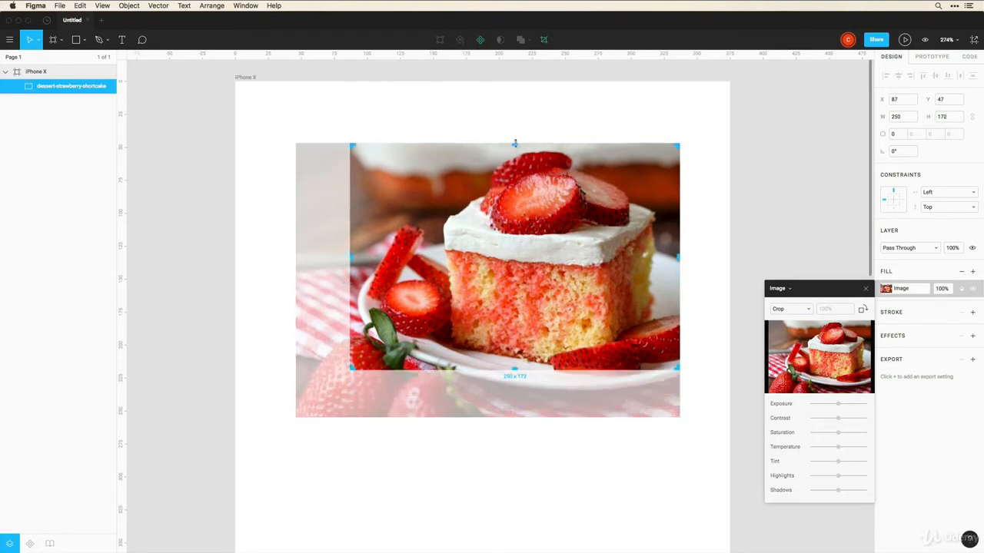
{"action": "left_click_drag", "start_coordinate": [515, 144], "coordinate": [515, 150]}
{"action": "left_click_drag", "start_coordinate": [679, 372], "coordinate": [679, 353]}
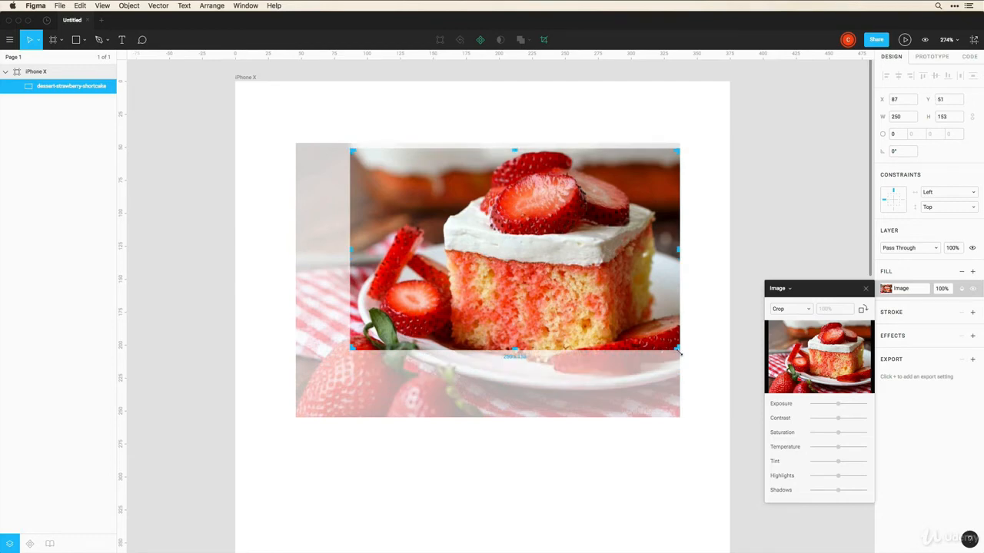
{"action": "key", "text": "Return"}
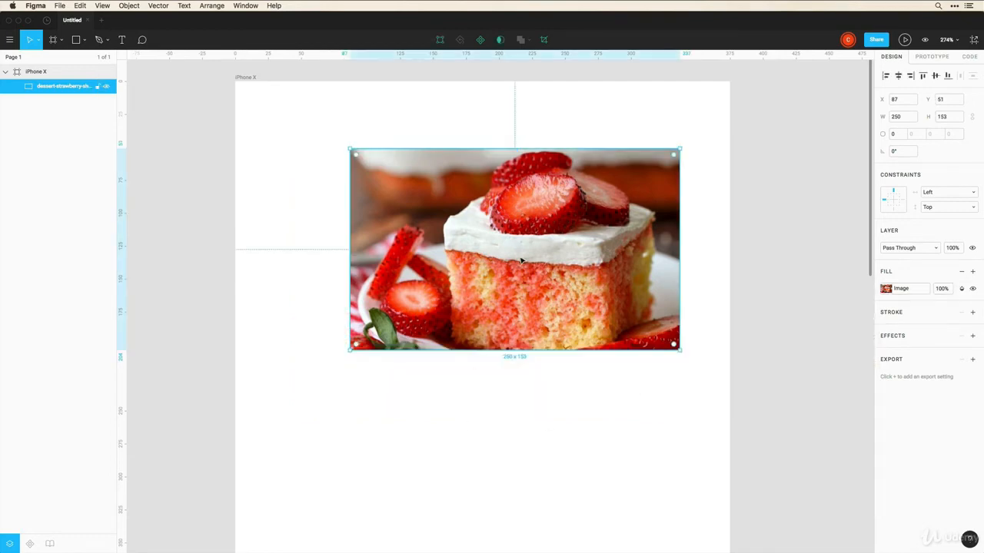
Step: Shift the picture slightly to the right within its crop, and undo a trial resize of the cropped image
{"action": "double_click", "coordinate": [521, 262]}
{"action": "mouse_move", "coordinate": [496, 263]}
{"action": "left_mouse_down"}
{"action": "mouse_move", "coordinate": [492, 254]}
{"action": "mouse_move", "coordinate": [466, 264]}
{"action": "mouse_move", "coordinate": [499, 298]}
{"action": "mouse_move", "coordinate": [505, 267]}
{"action": "left_mouse_up"}
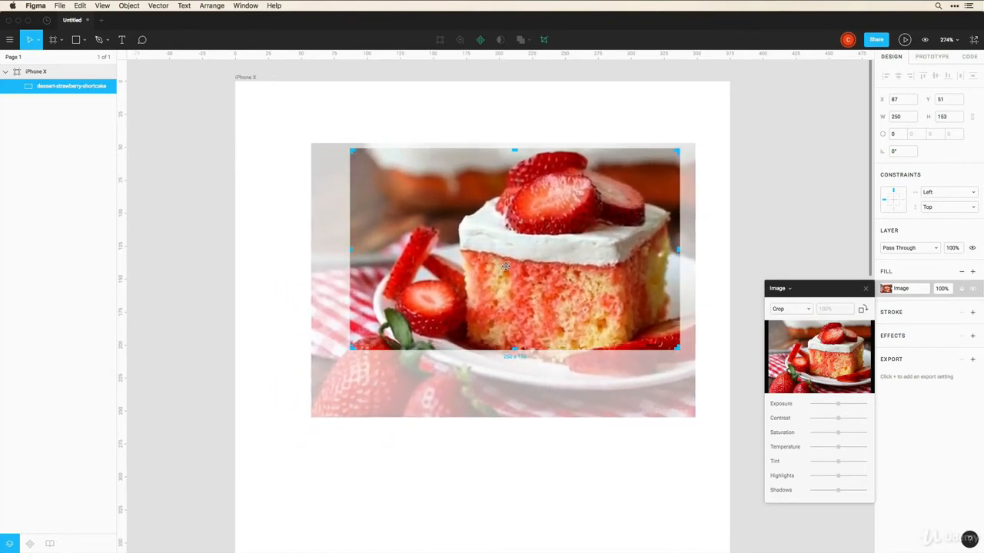
{"action": "key", "text": "Return"}
{"action": "left_click_drag", "start_coordinate": [346, 351], "coordinate": [386, 319]}
{"action": "key", "text": "ctrl+z"}
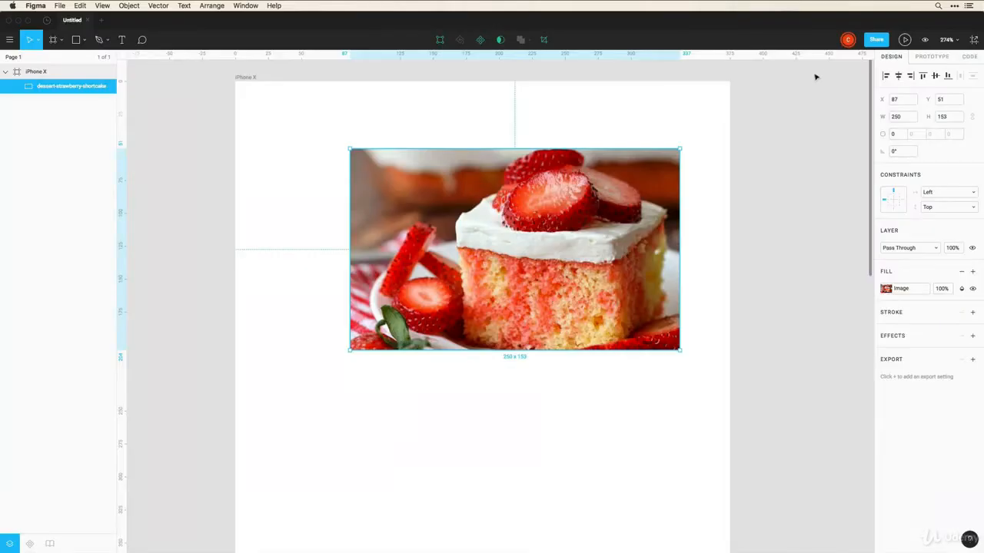
Step: Present the iPhone X frame with the cropped image in the prototype view
{"action": "left_click", "coordinate": [879, 42]}
{"action": "left_click", "coordinate": [904, 40]}
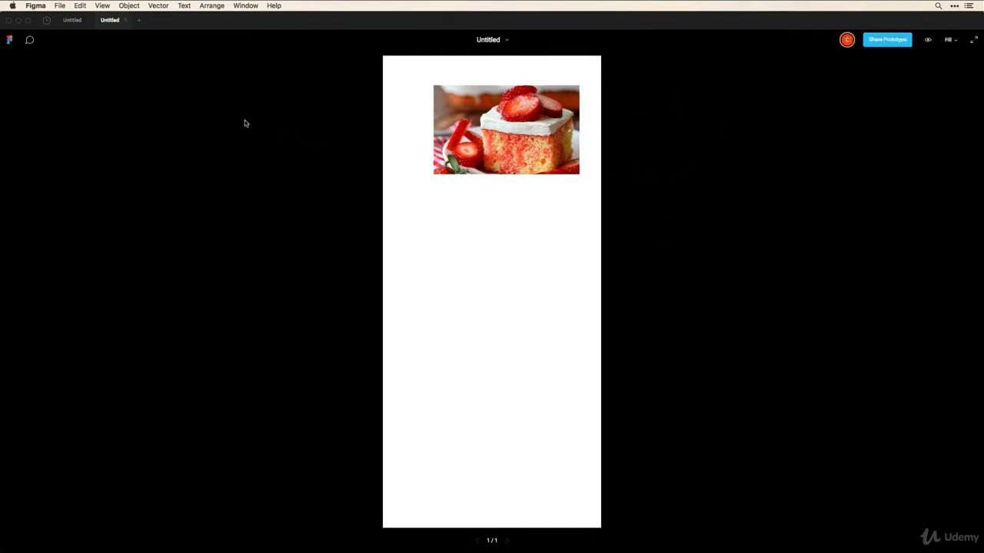
Step: Move the strawberry shortcake image to about X 16, Y 12, check the new position in the prototype view and close that view
{"action": "left_click", "coordinate": [72, 21]}
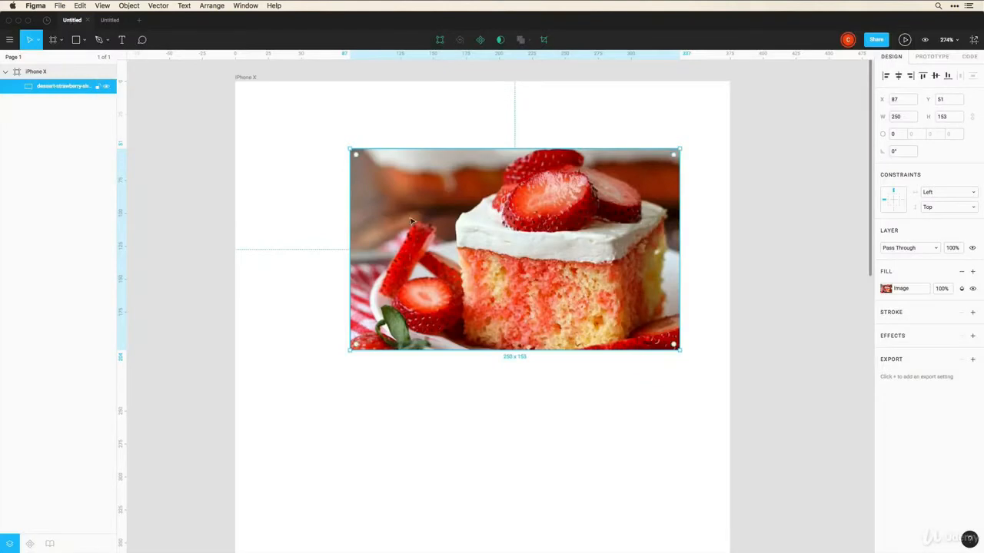
{"action": "left_click_drag", "start_coordinate": [415, 225], "coordinate": [322, 173]}
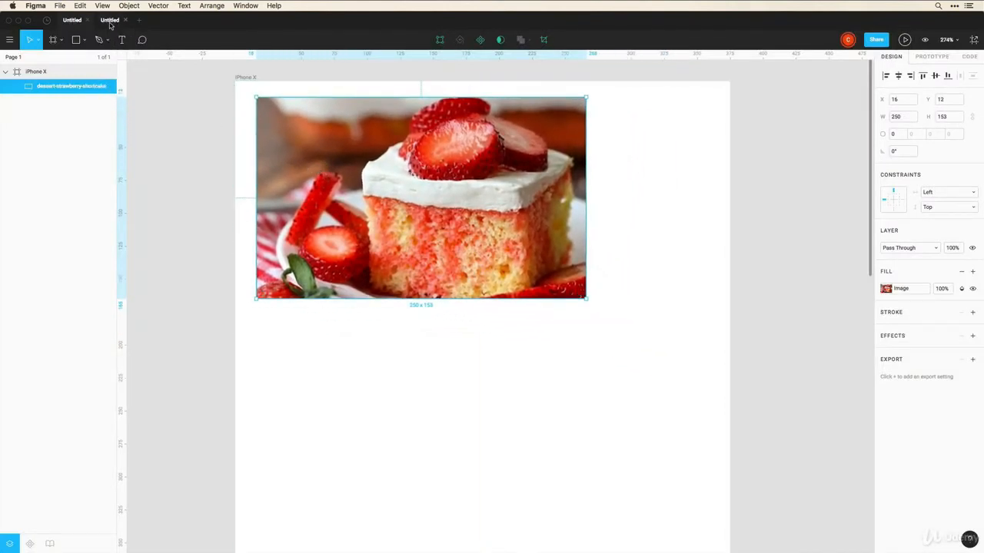
{"action": "left_click", "coordinate": [110, 21]}
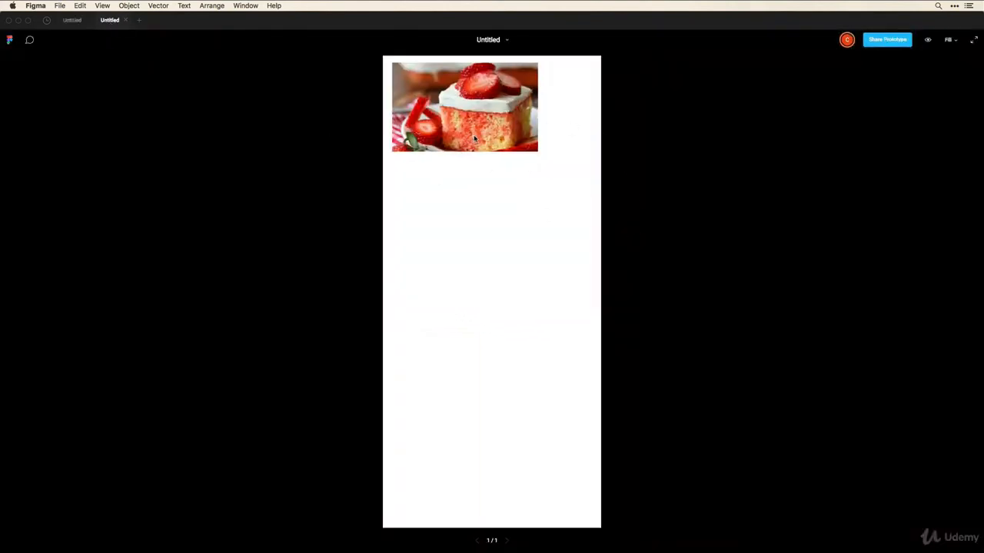
{"action": "left_click", "coordinate": [126, 21]}
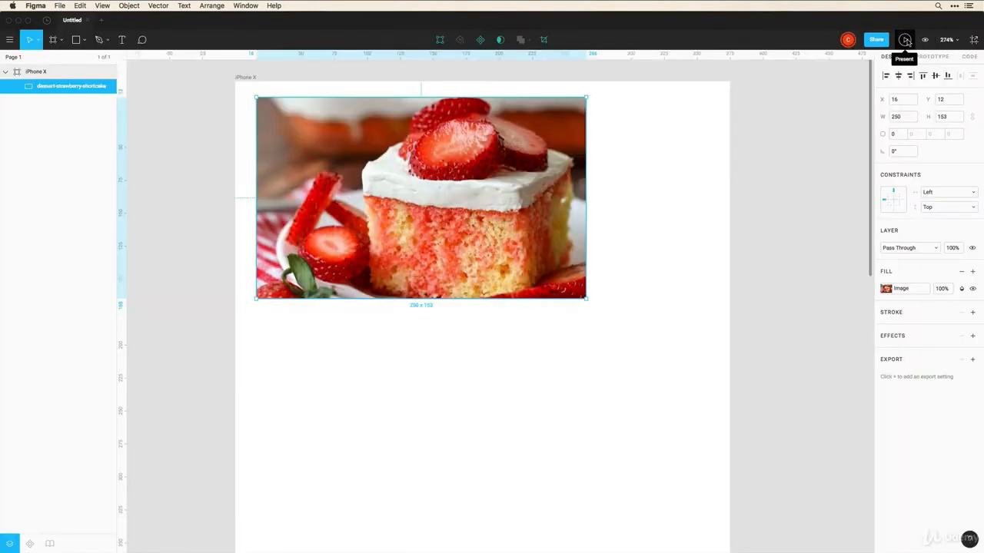
Step: Look through the view options and try the canvas zoom at 100%, fit to content, and 100% again
{"action": "left_click", "coordinate": [925, 41]}
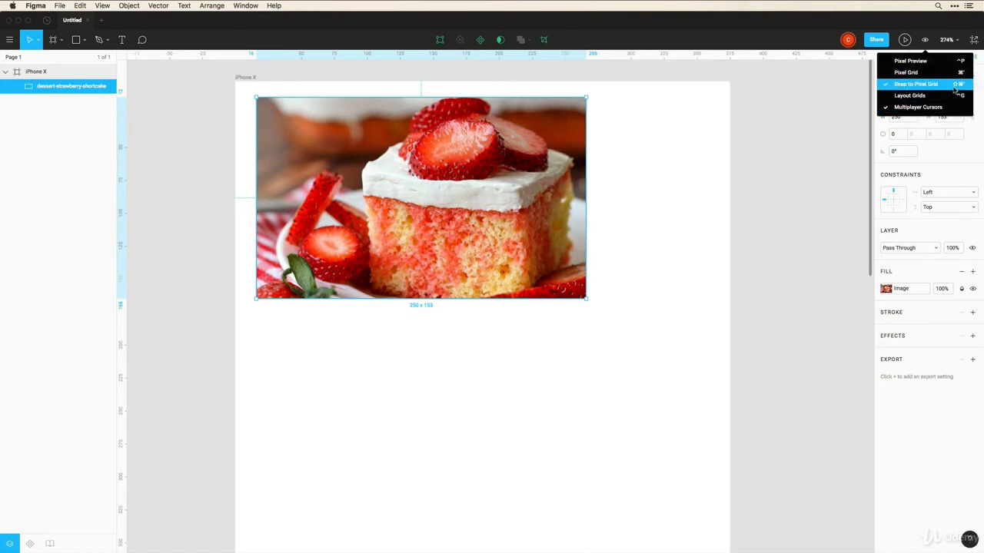
{"action": "left_click", "coordinate": [946, 40]}
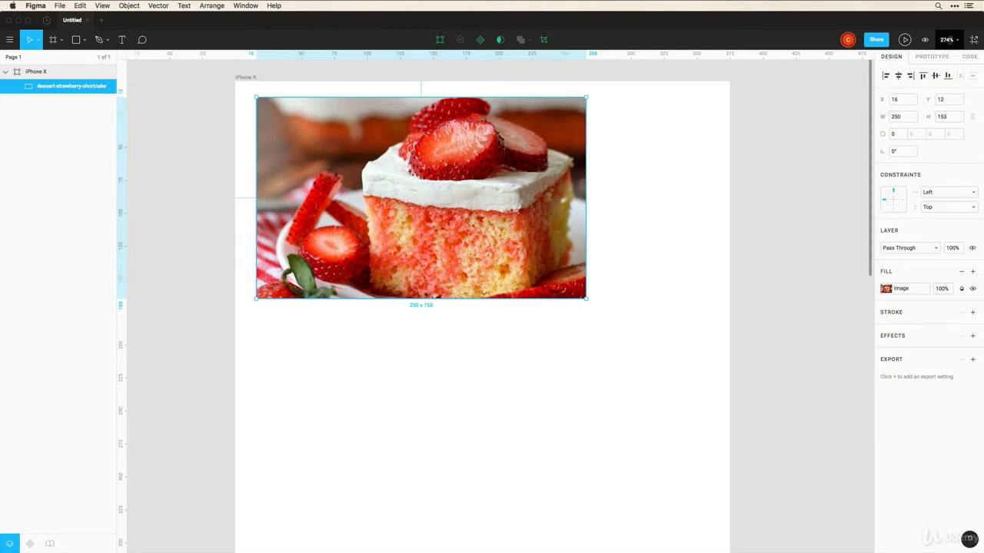
{"action": "scroll", "coordinate": [636, 176], "scroll_direction": "down", "scroll_amount": 3, "text": "super"}
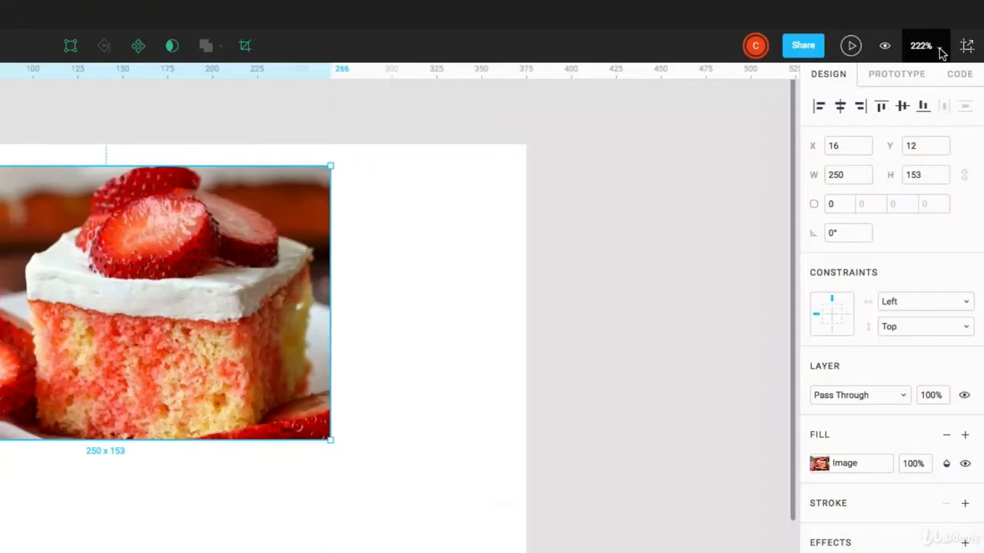
{"action": "left_click", "coordinate": [942, 49]}
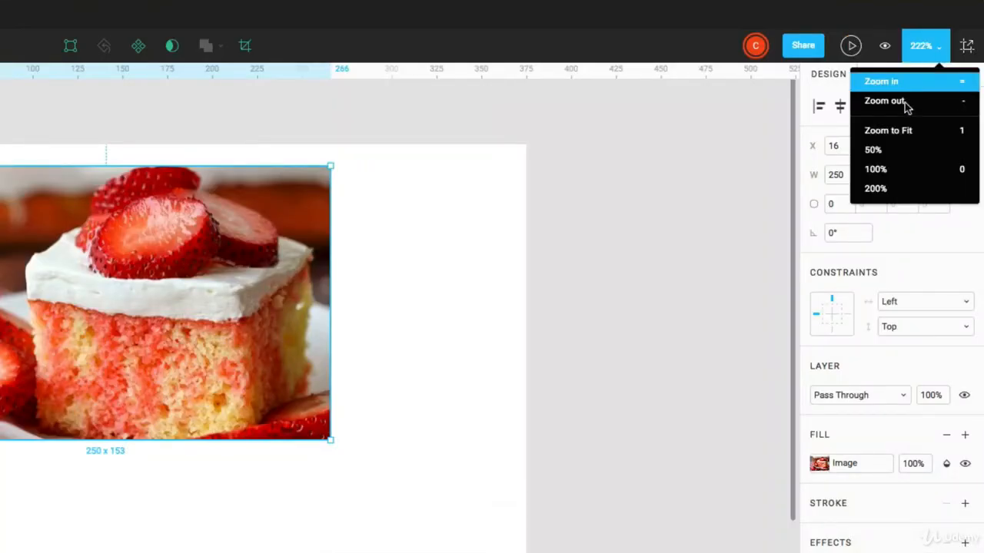
{"action": "left_click", "coordinate": [875, 170]}
{"action": "left_click", "coordinate": [940, 48]}
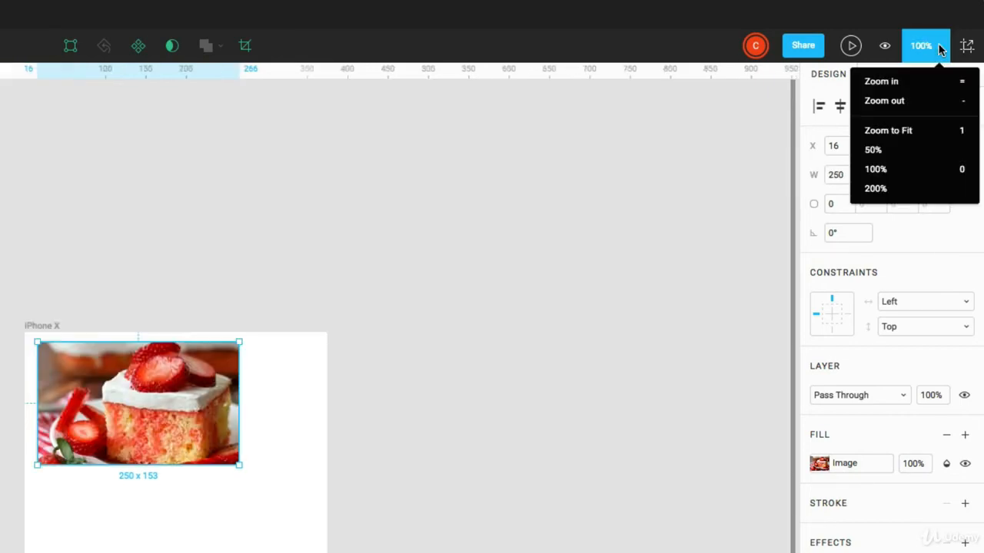
{"action": "left_click", "coordinate": [963, 132]}
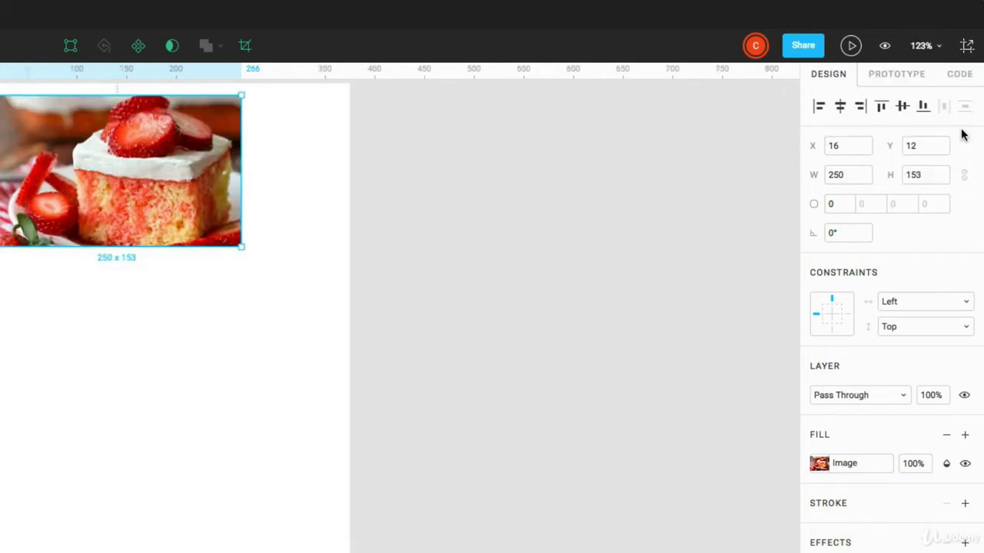
{"action": "key", "text": "shift+0"}
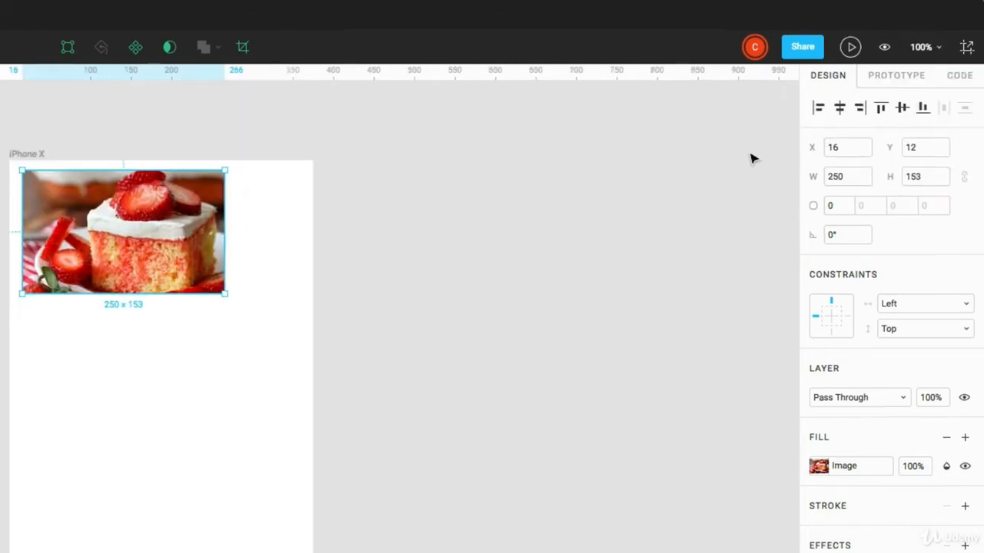
Step: Move the strawberry shortcake image to about X 63, Y 28 and add a 1x PNG export setting to it
{"action": "left_click", "coordinate": [966, 51]}
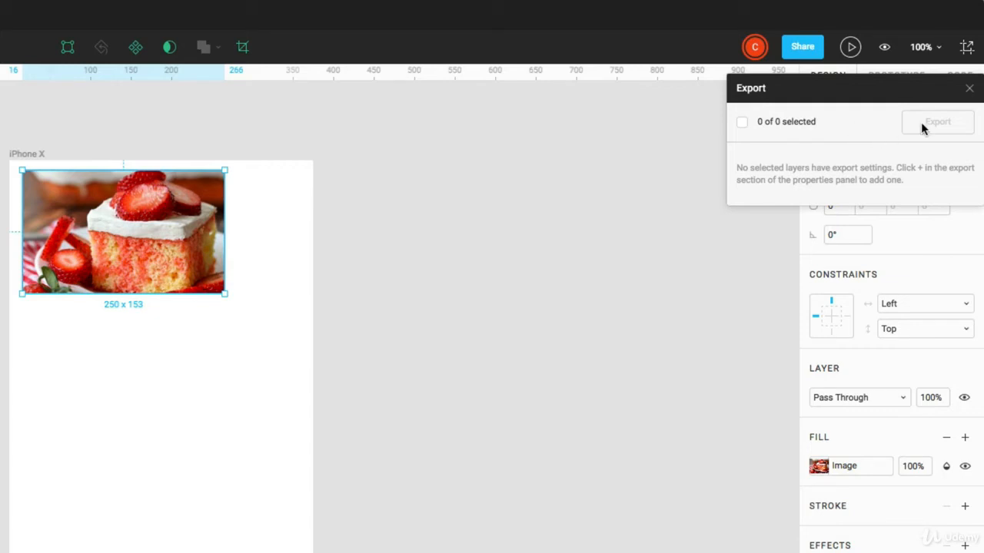
{"action": "left_click", "coordinate": [586, 254]}
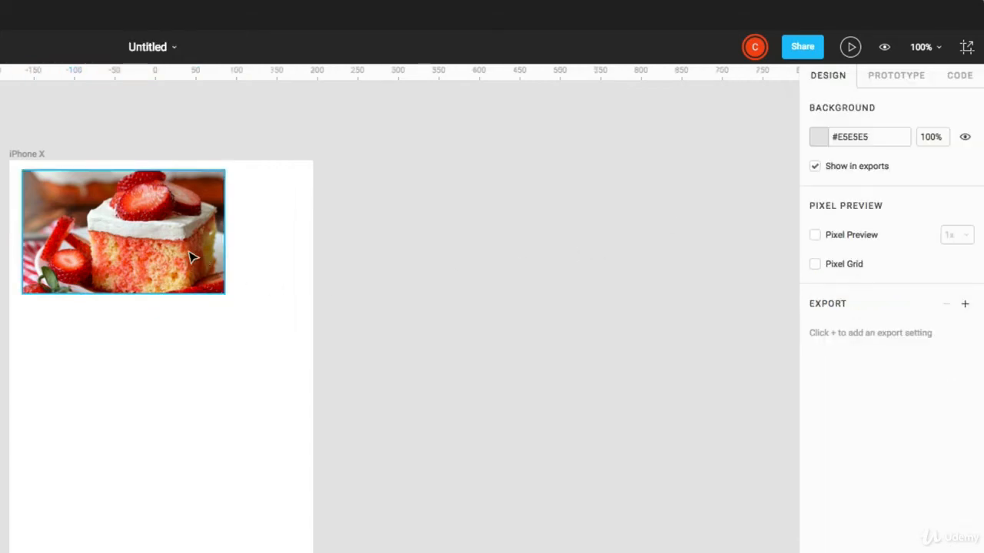
{"action": "left_click_drag", "start_coordinate": [163, 254], "coordinate": [201, 267]}
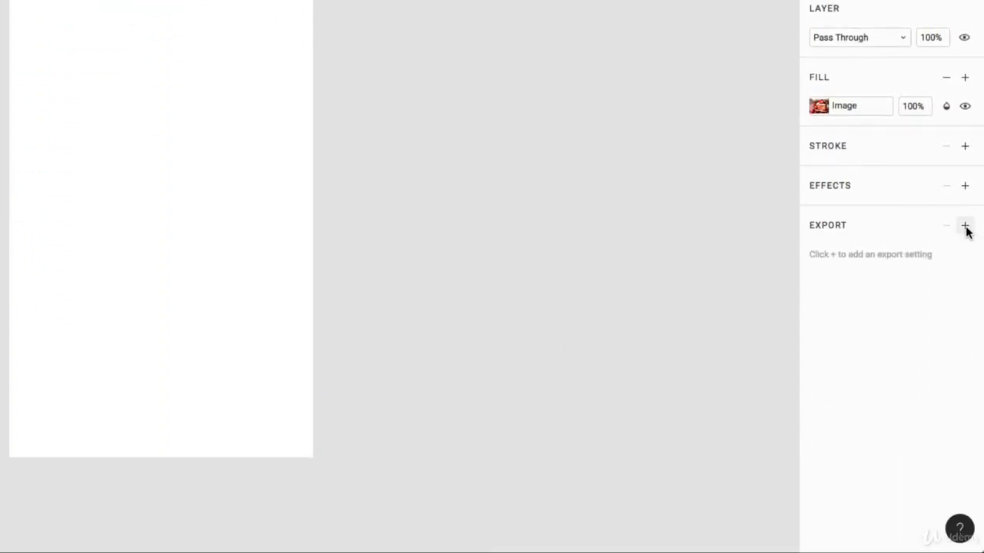
{"action": "left_click", "coordinate": [966, 230]}
{"action": "left_click", "coordinate": [933, 254]}
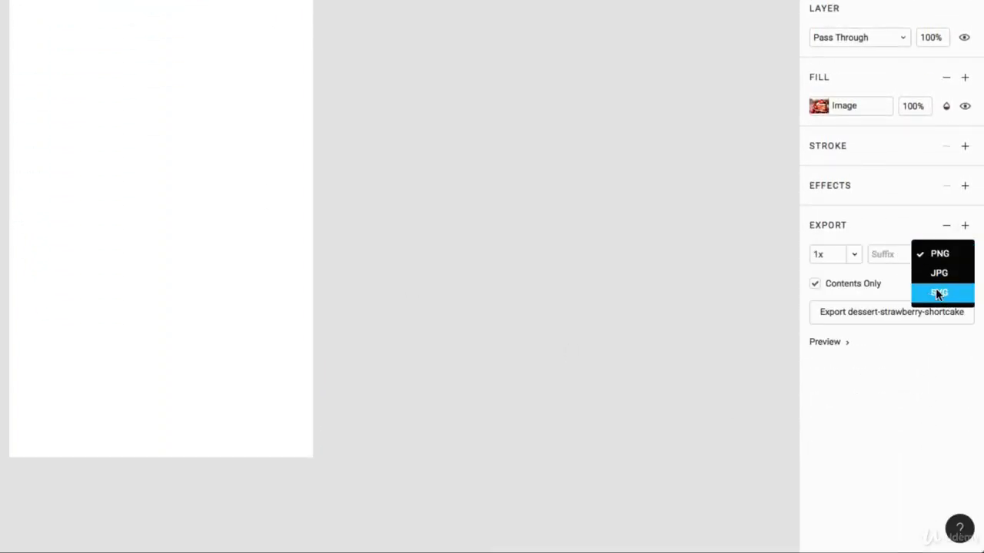
{"action": "left_click", "coordinate": [905, 241]}
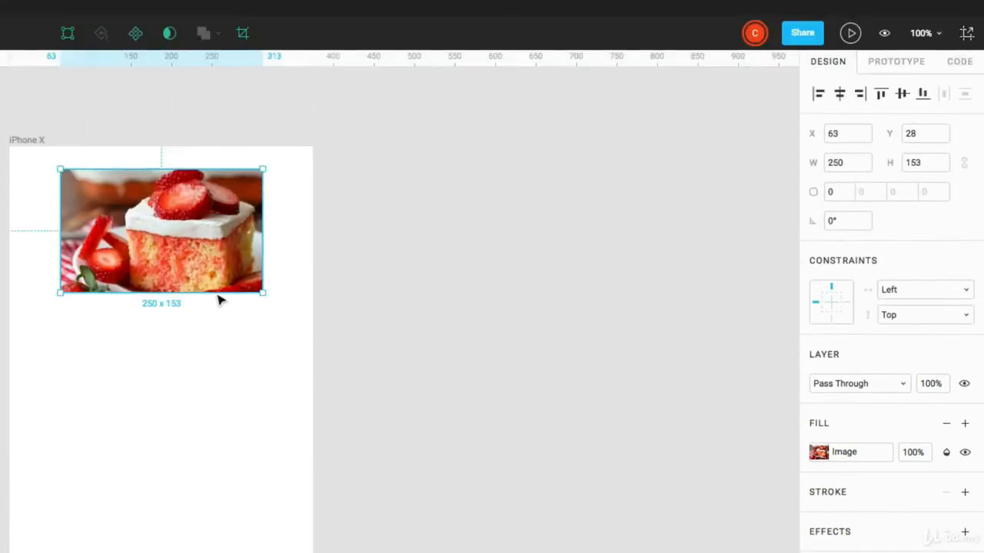
{"action": "mouse_move", "coordinate": [173, 270]}
{"action": "left_mouse_down"}
{"action": "mouse_move", "coordinate": [164, 268]}
{"action": "mouse_move", "coordinate": [172, 271]}
{"action": "left_mouse_up"}
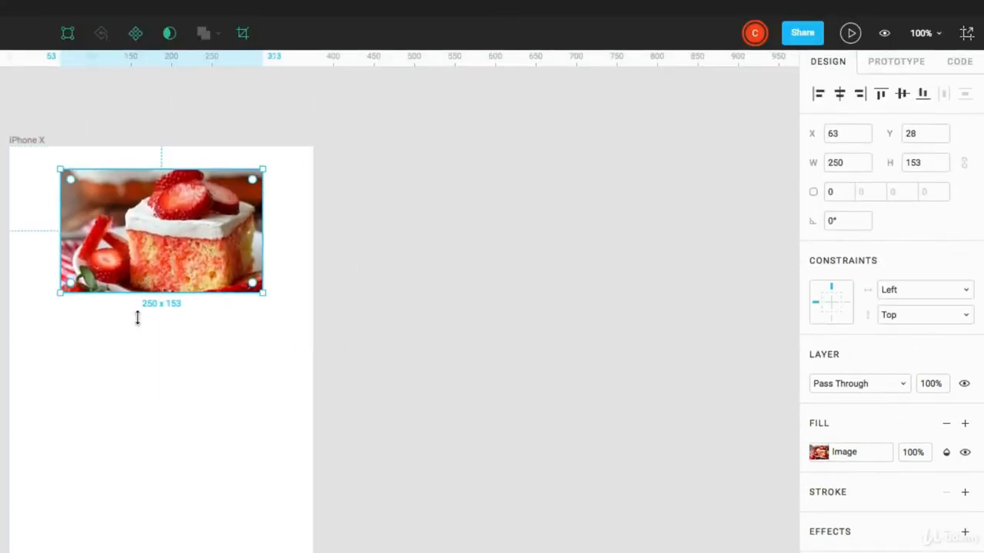
Step: Draw an ellipse about 168 × 149 below the image with a 1x PNG export setting, and list the layers set for export
{"action": "left_click", "coordinate": [144, 347]}
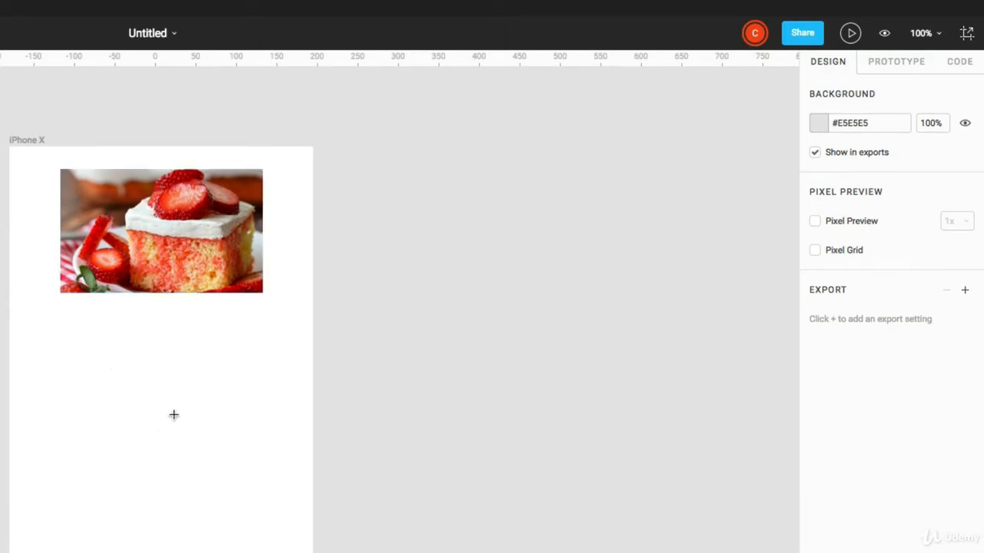
{"action": "left_click_drag", "start_coordinate": [101, 369], "coordinate": [238, 489]}
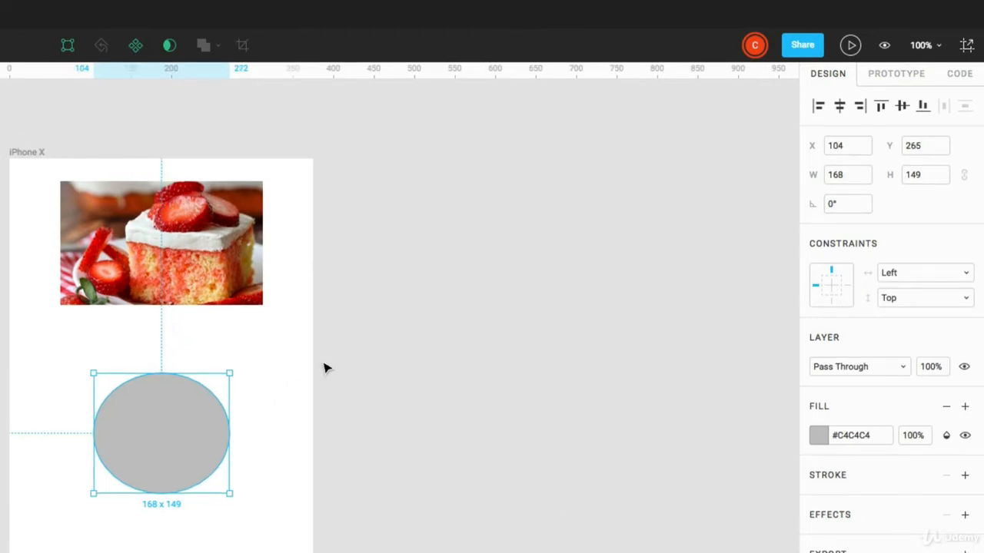
{"action": "left_click", "coordinate": [324, 368]}
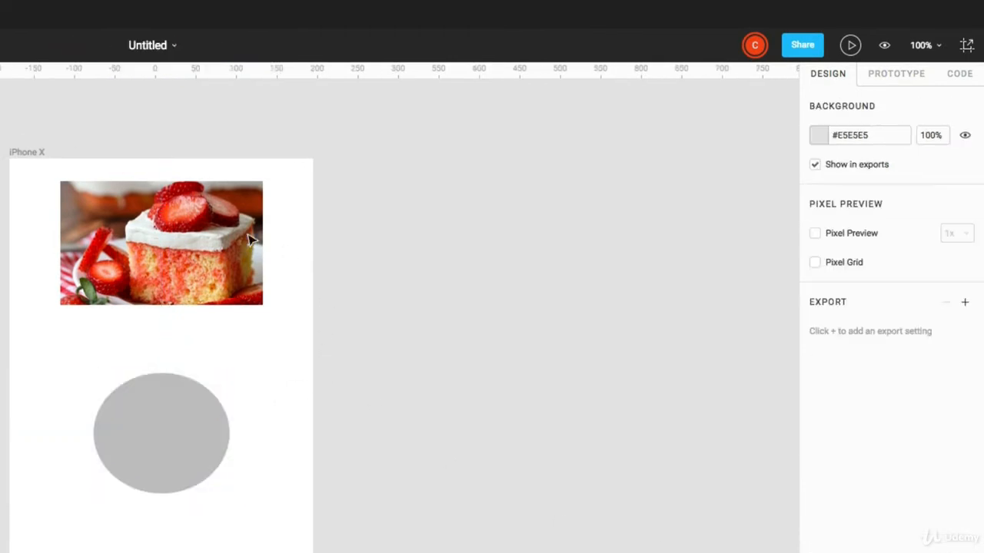
{"action": "left_click", "coordinate": [967, 47]}
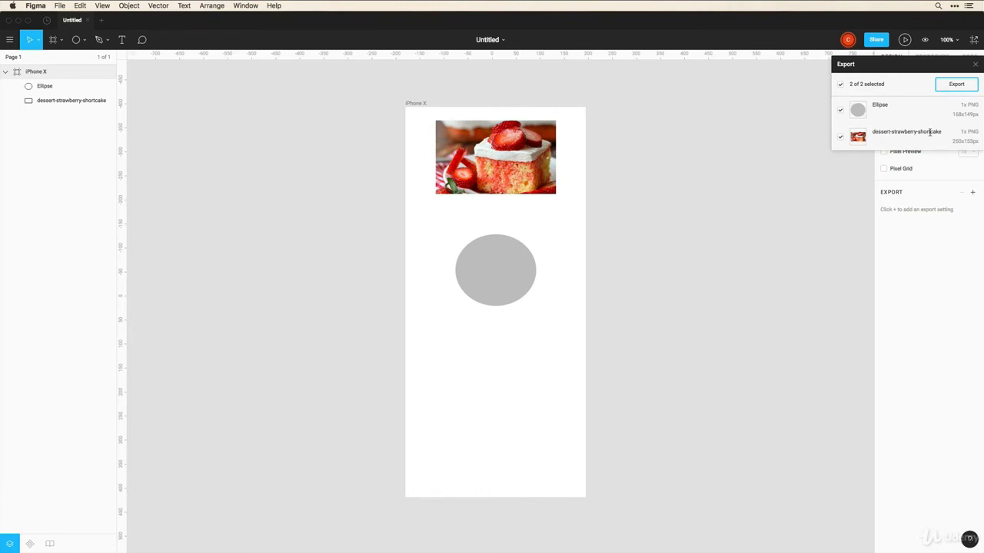
Step: Rename the dessert-strawberry-shortcake layer to cake and reopen the list of layers set for export
{"action": "left_click", "coordinate": [496, 146]}
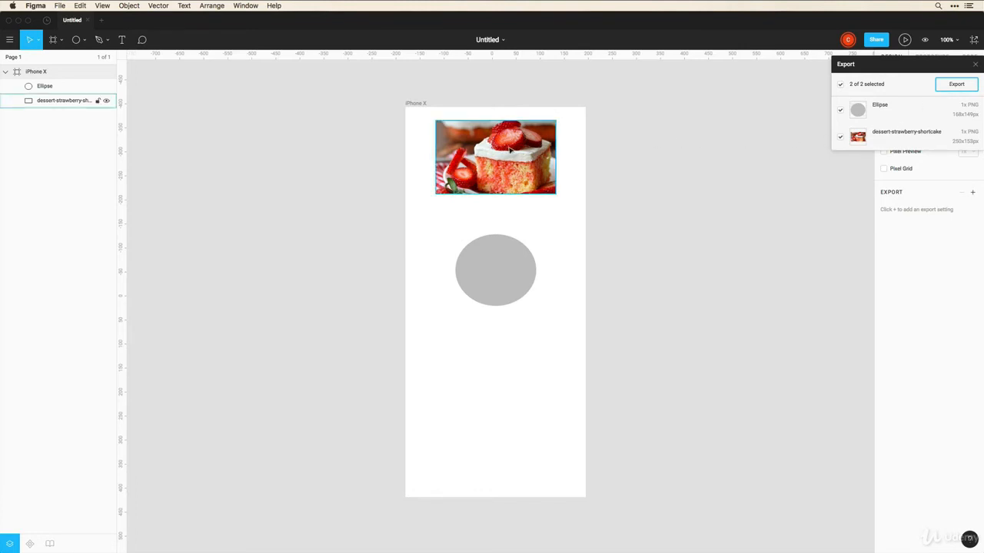
{"action": "double_click", "coordinate": [47, 102]}
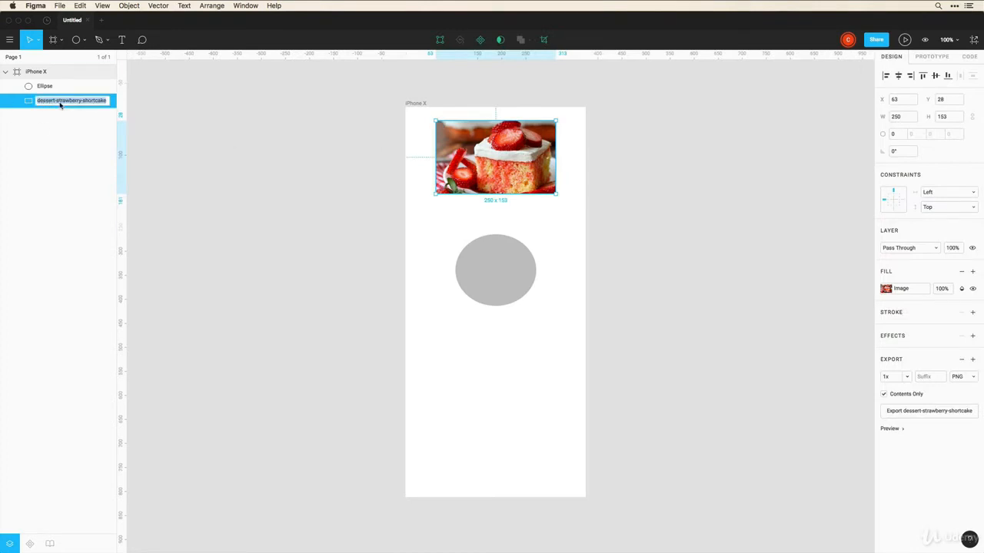
{"action": "type", "text": "cake"}
{"action": "key", "text": "Return"}
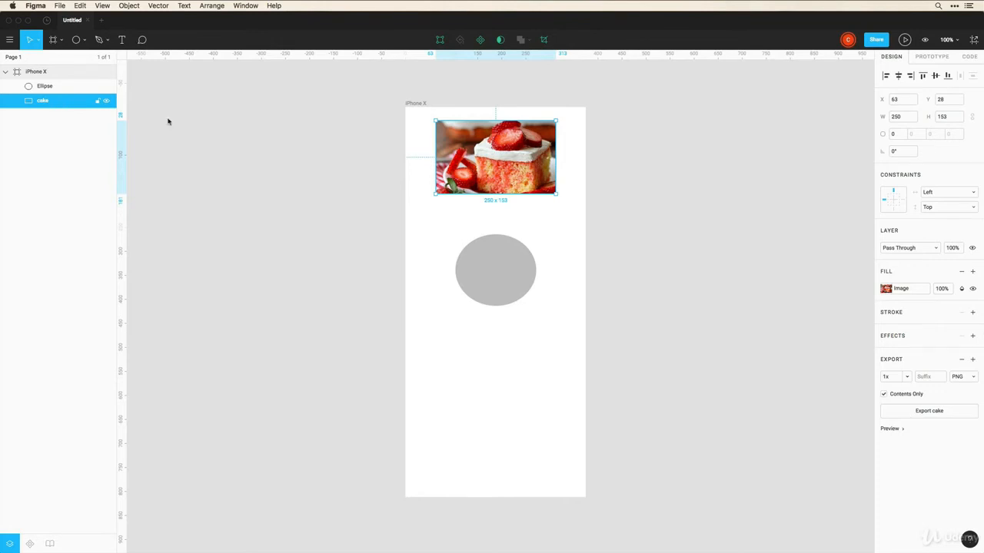
{"action": "left_click", "coordinate": [973, 39]}
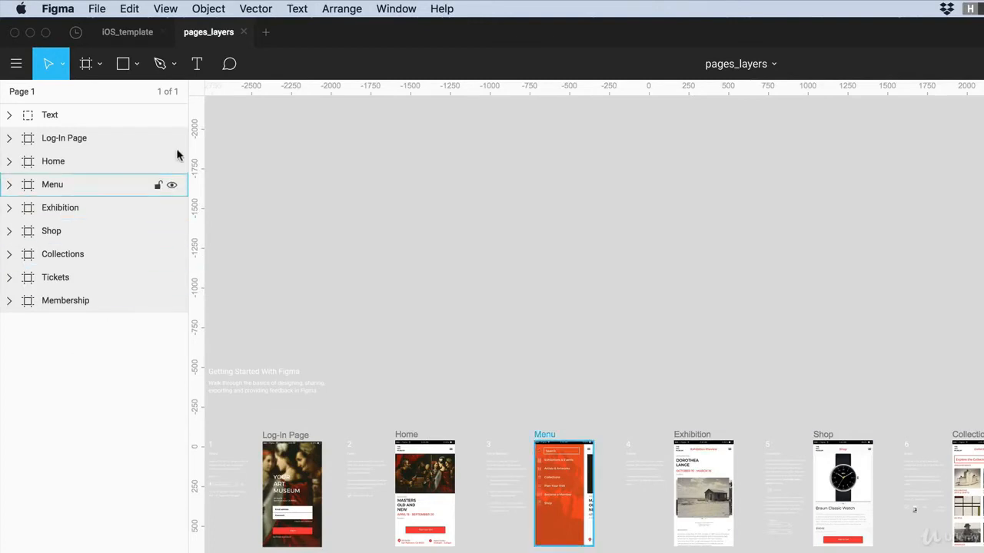
Step: Zoom in on the Log-In Page frame in the pages_layers file
{"action": "left_click", "coordinate": [165, 8]}
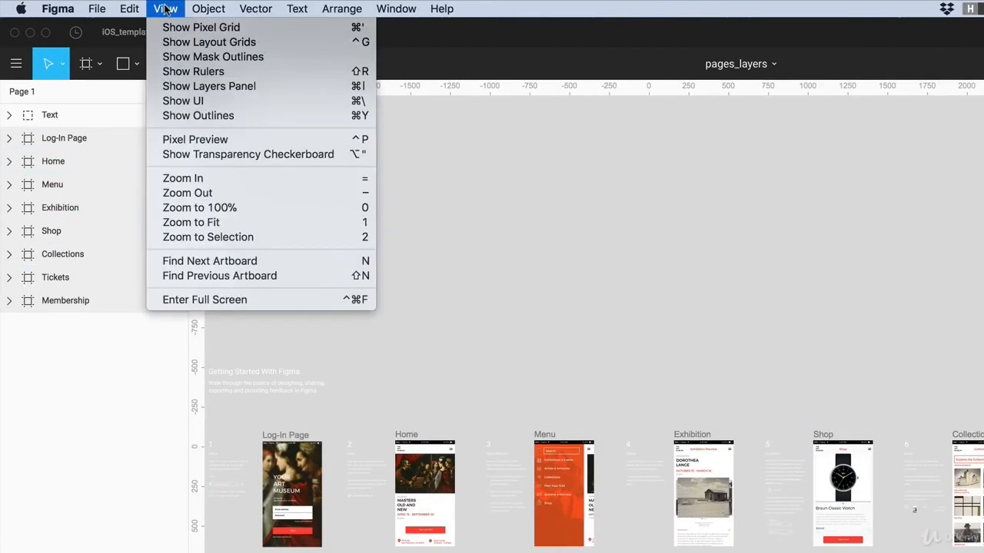
{"action": "left_click", "coordinate": [313, 90]}
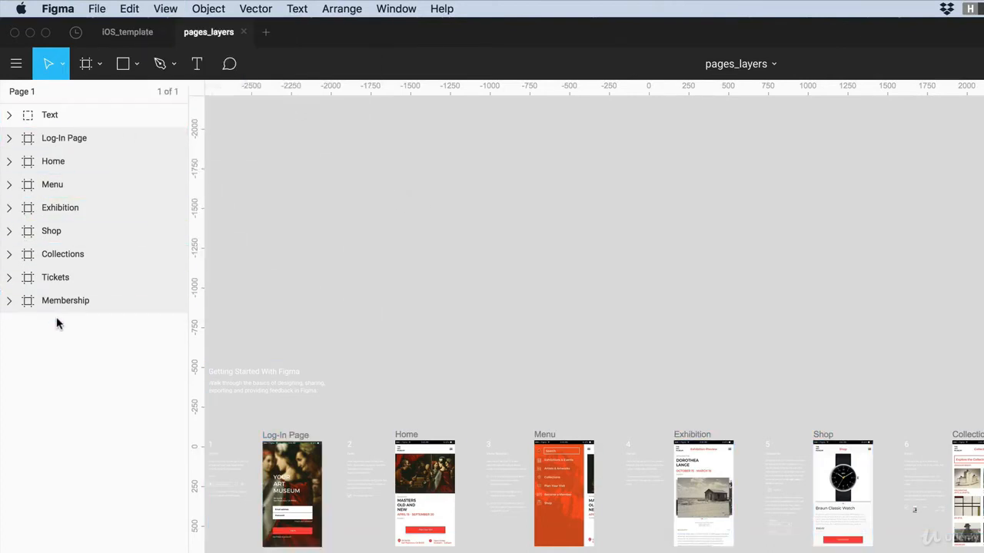
{"action": "key", "text": "z"}
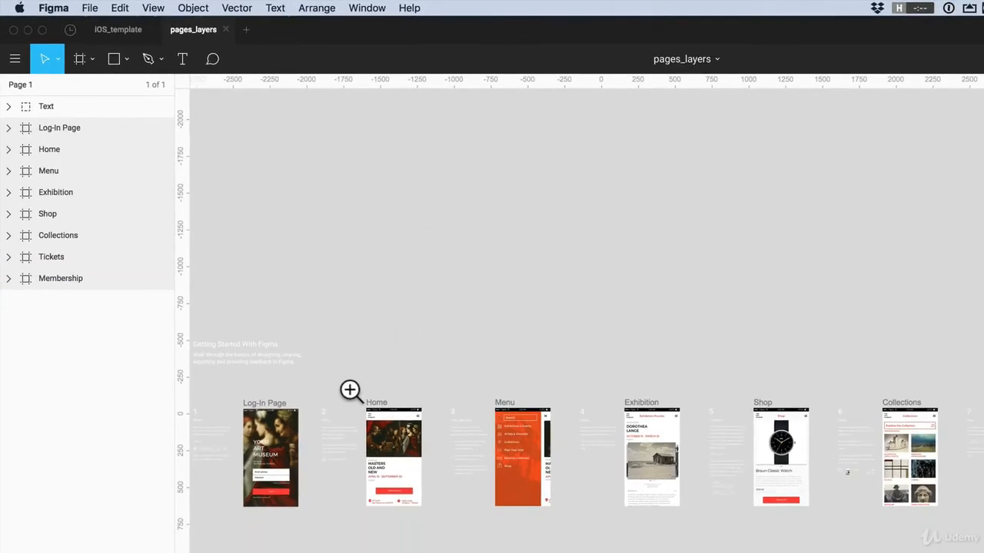
{"action": "left_click_drag", "start_coordinate": [340, 376], "coordinate": [269, 550]}
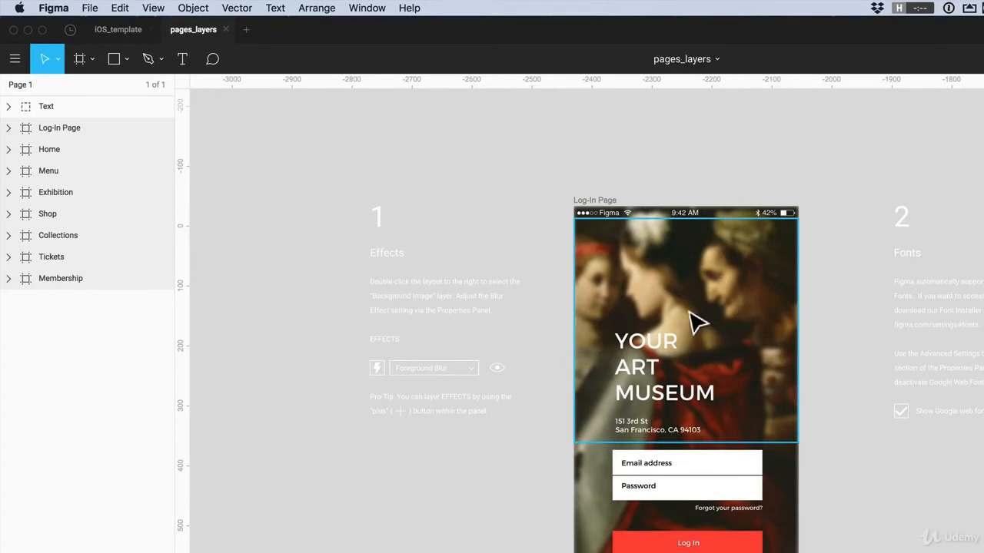
{"action": "scroll", "coordinate": [695, 322], "scroll_direction": "up", "scroll_amount": 1}
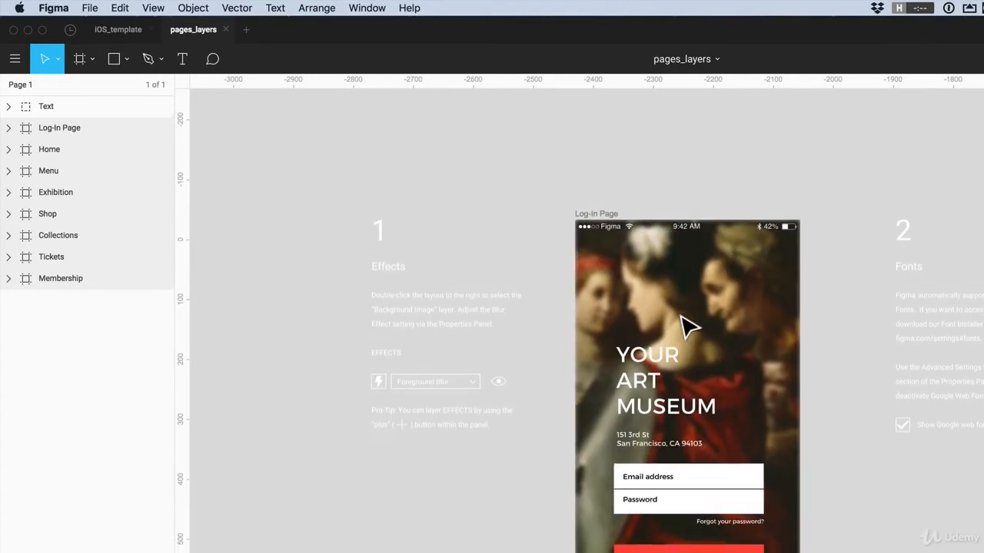
Step: Examine the layer structure by selecting the Text group, the Log-In Page frame and its App Info frame, and clear the selection
{"action": "left_click", "coordinate": [44, 114]}
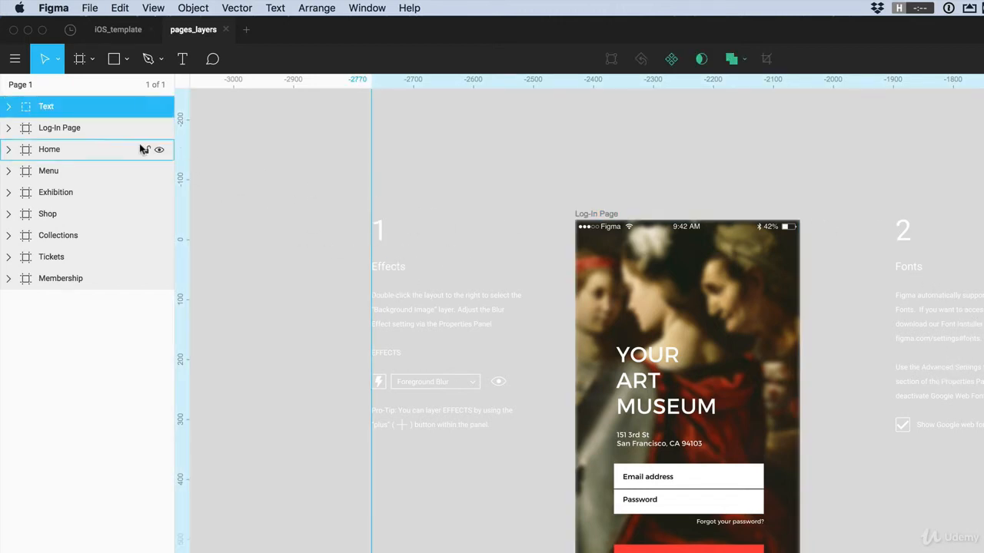
{"action": "left_click", "coordinate": [24, 133]}
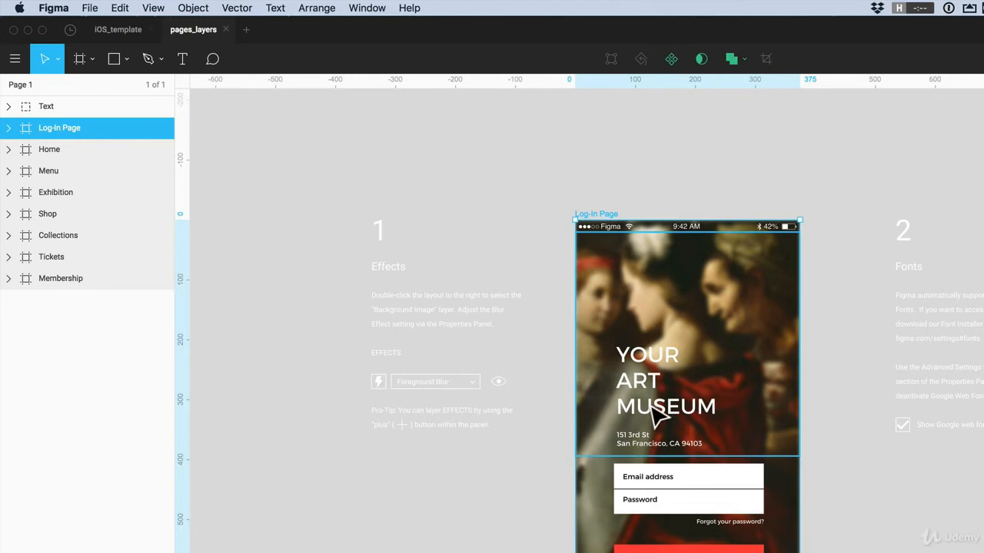
{"action": "left_click", "coordinate": [671, 392]}
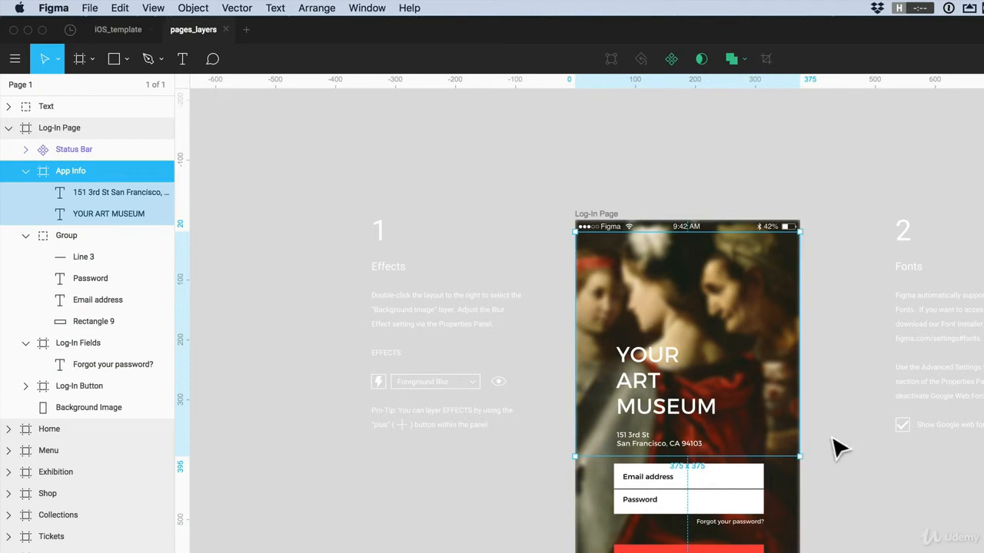
{"action": "left_click", "coordinate": [818, 380]}
{"action": "left_click", "coordinate": [660, 376]}
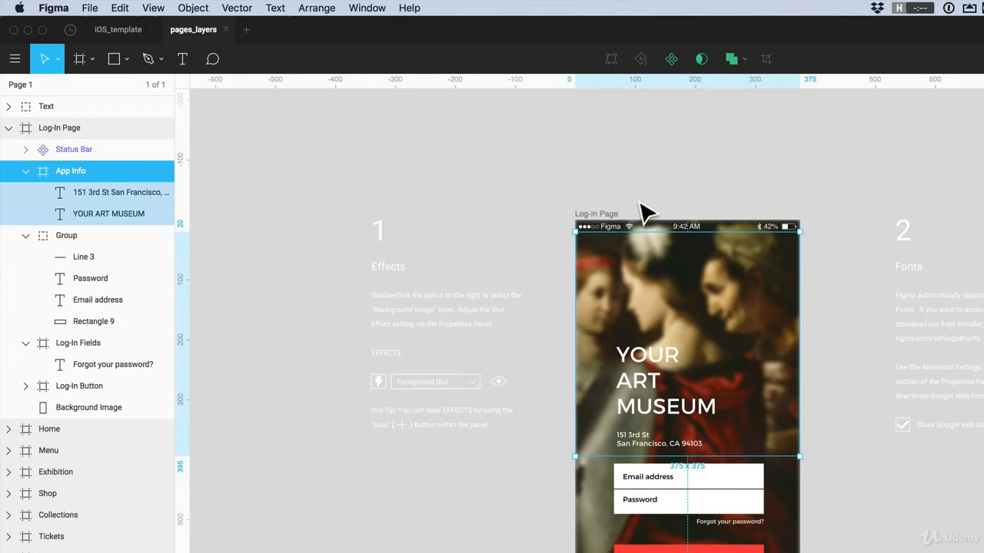
{"action": "left_click", "coordinate": [663, 174]}
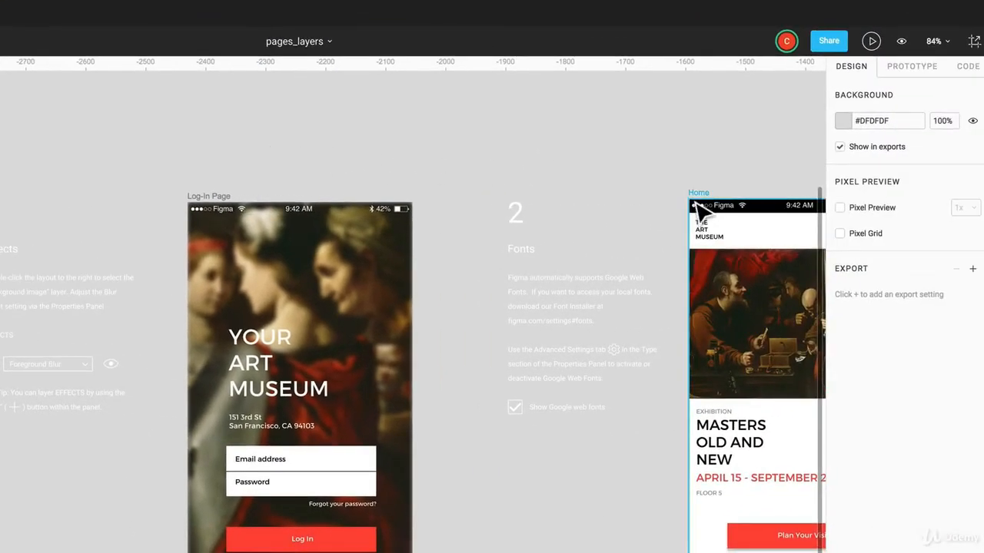
Step: Inspect the Home frame by selecting its Featured Exhibition and Image Thumbnail frames, collapse its layers, and select the whole frame
{"action": "scroll", "coordinate": [701, 242], "scroll_direction": "right", "scroll_amount": 8}
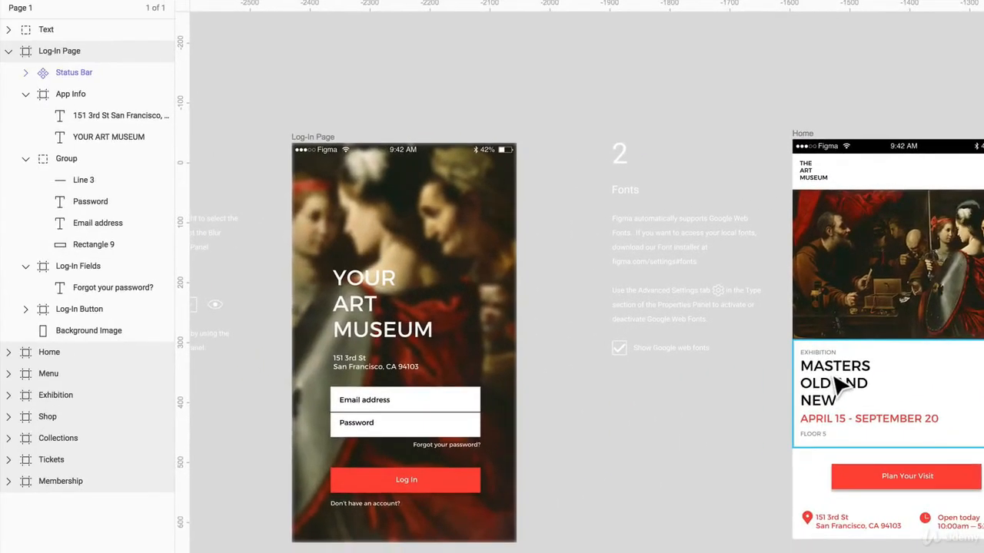
{"action": "left_click", "coordinate": [843, 387]}
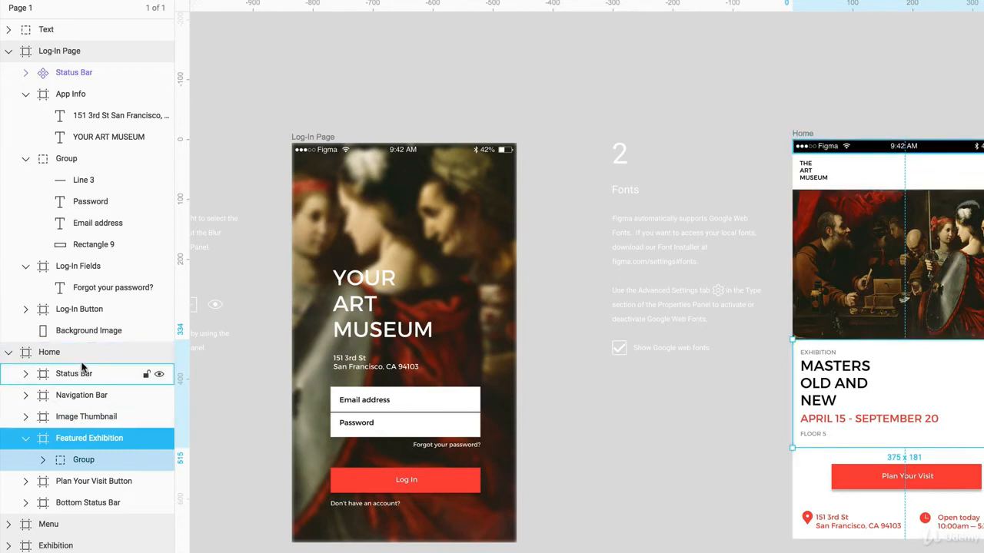
{"action": "left_click", "coordinate": [865, 284]}
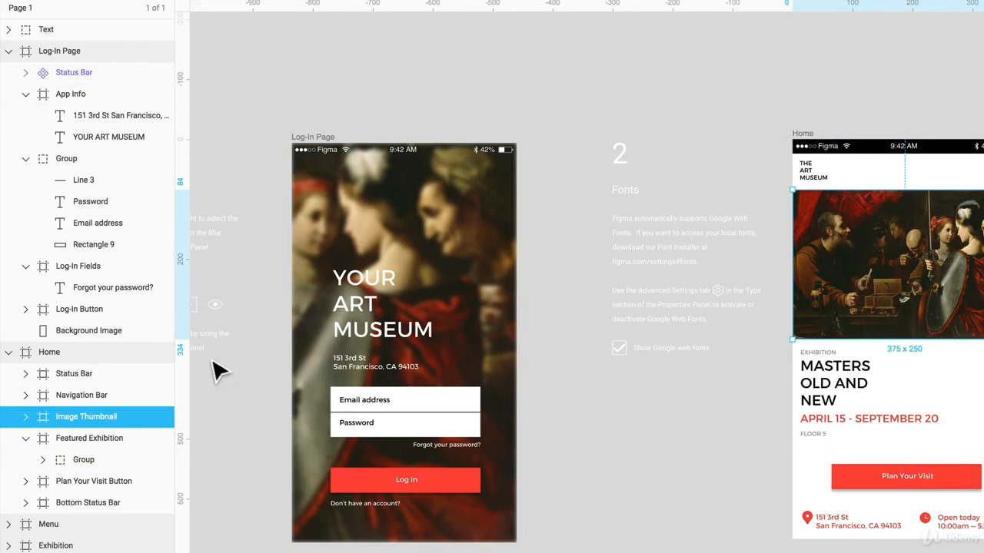
{"action": "left_click", "coordinate": [8, 352]}
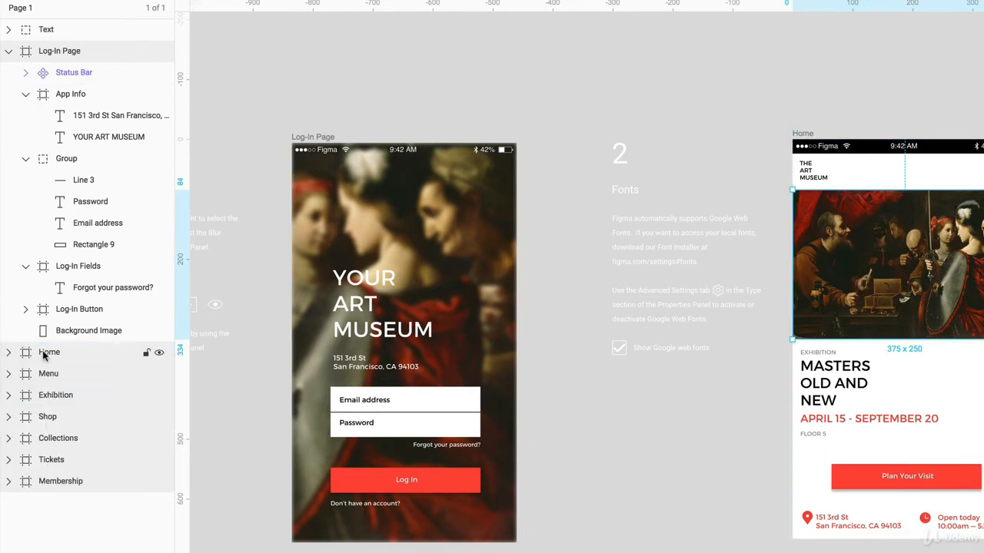
{"action": "left_click", "coordinate": [43, 354]}
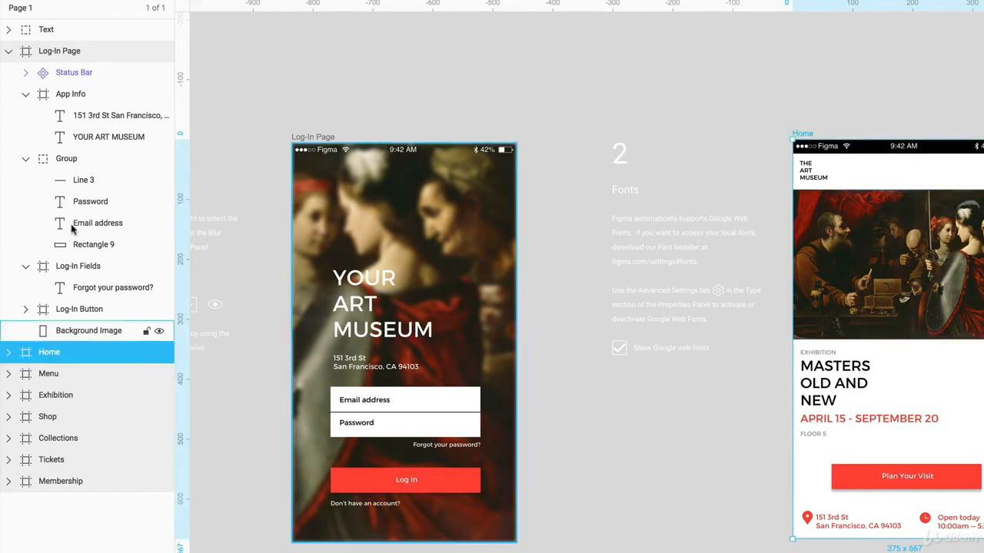
Step: Collapse the App Info frame and the Group layer inside the Log-In Page frame
{"action": "left_click", "coordinate": [8, 51]}
{"action": "left_click", "coordinate": [9, 51]}
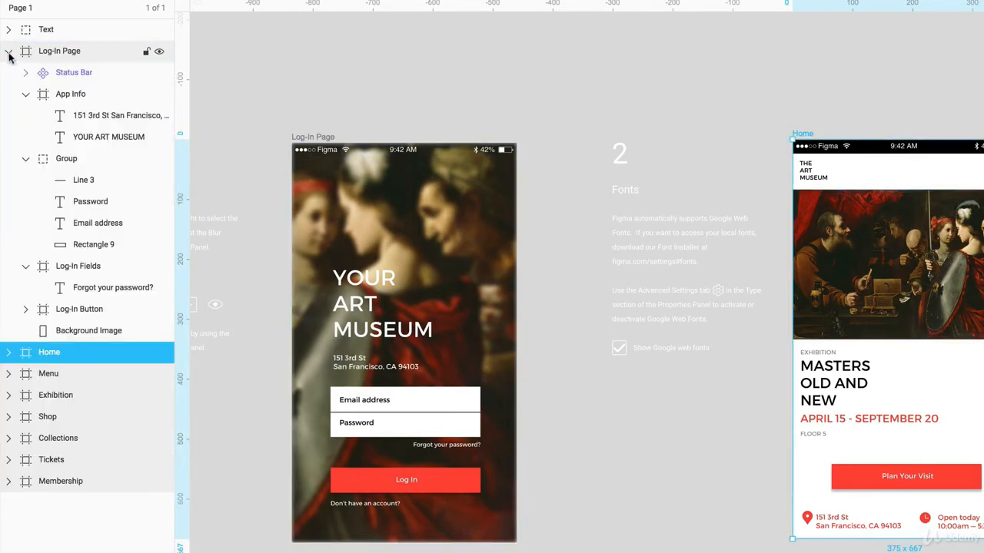
{"action": "left_click", "coordinate": [25, 73]}
{"action": "left_click", "coordinate": [25, 73]}
{"action": "left_click", "coordinate": [25, 96]}
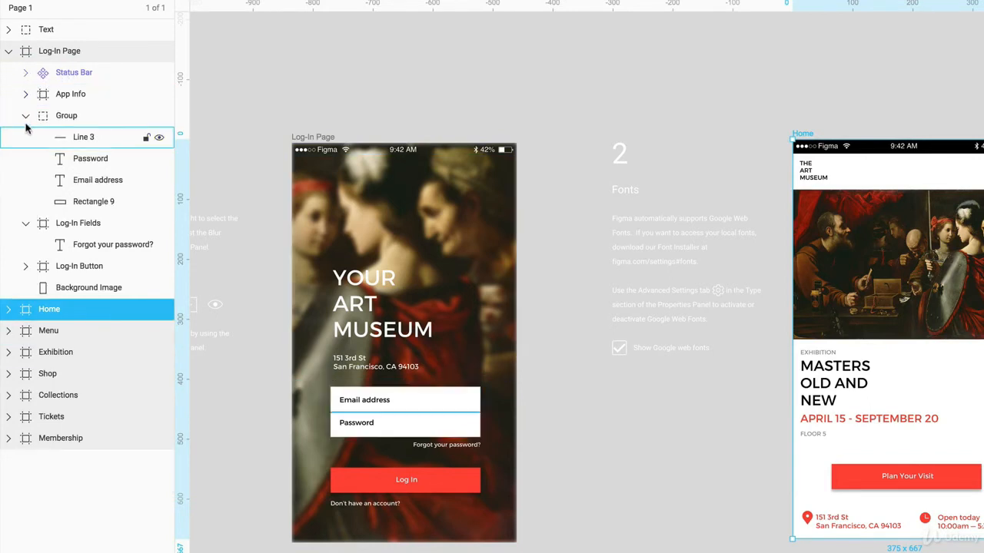
{"action": "left_click", "coordinate": [26, 115]}
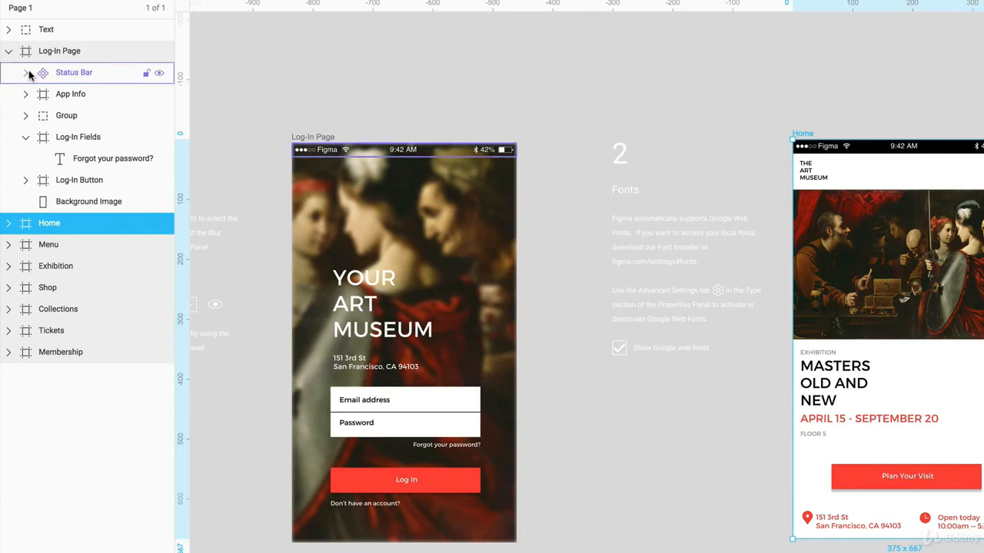
Step: Expand the Log-In Page's Status Bar component to view its nested layers, and collapse it again
{"action": "left_click", "coordinate": [25, 73]}
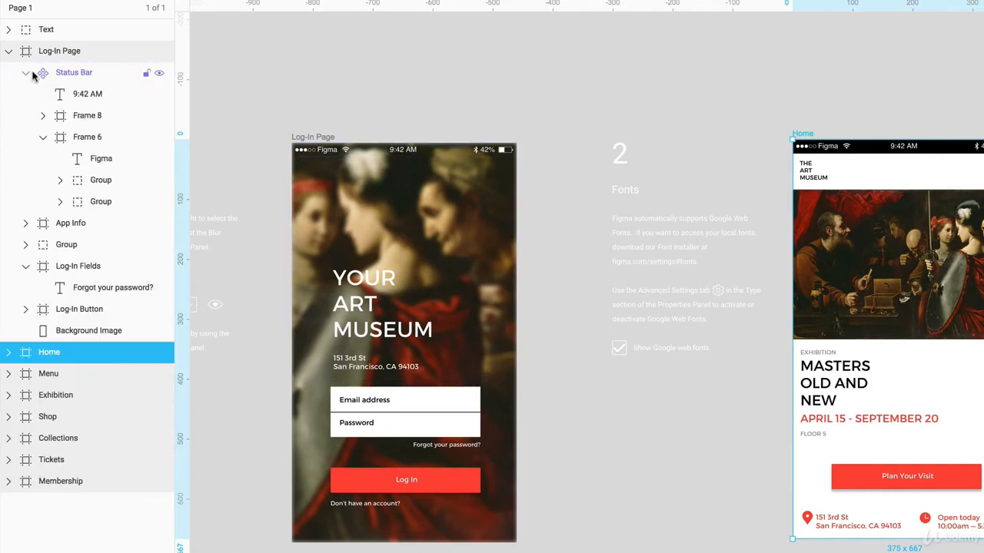
{"action": "left_click", "coordinate": [26, 74]}
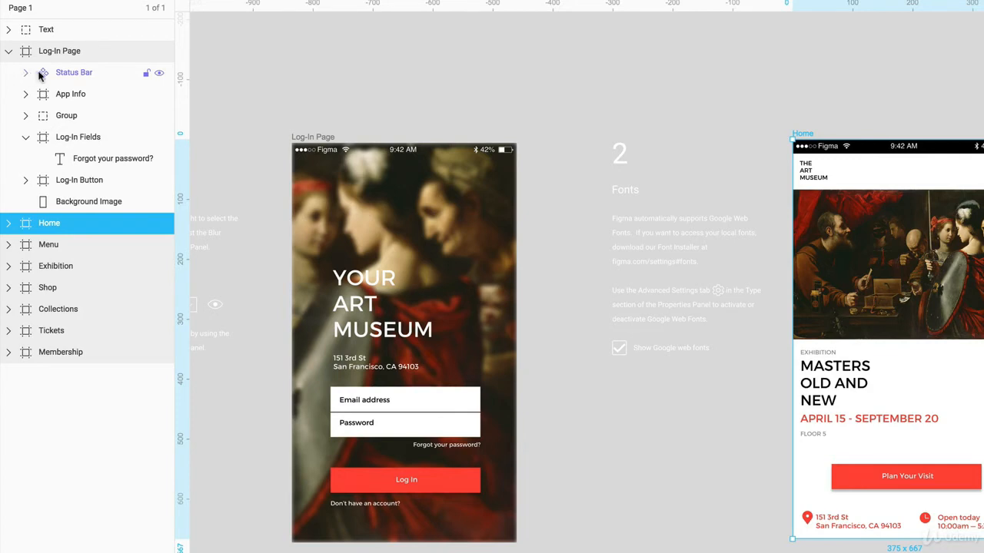
{"action": "left_click", "coordinate": [41, 74]}
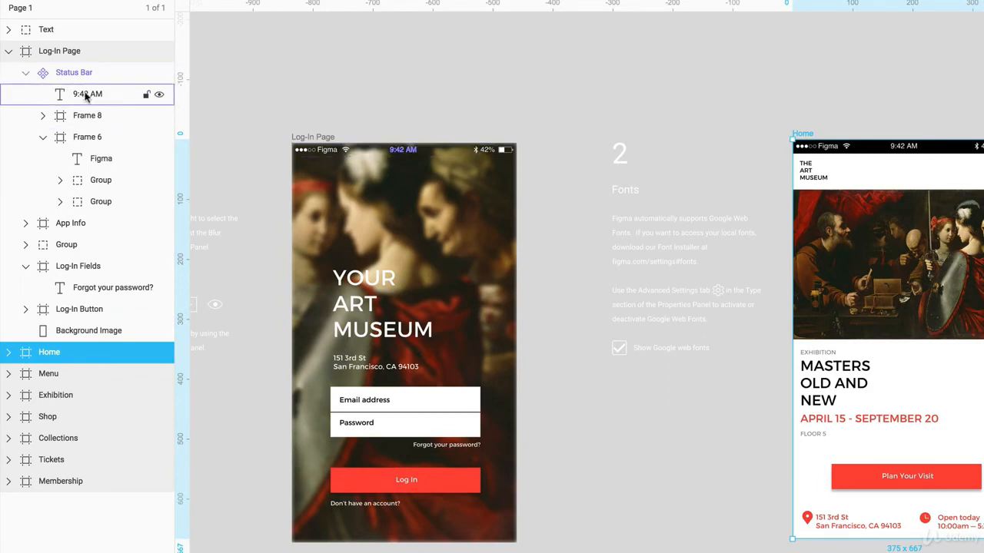
{"action": "left_click", "coordinate": [26, 74]}
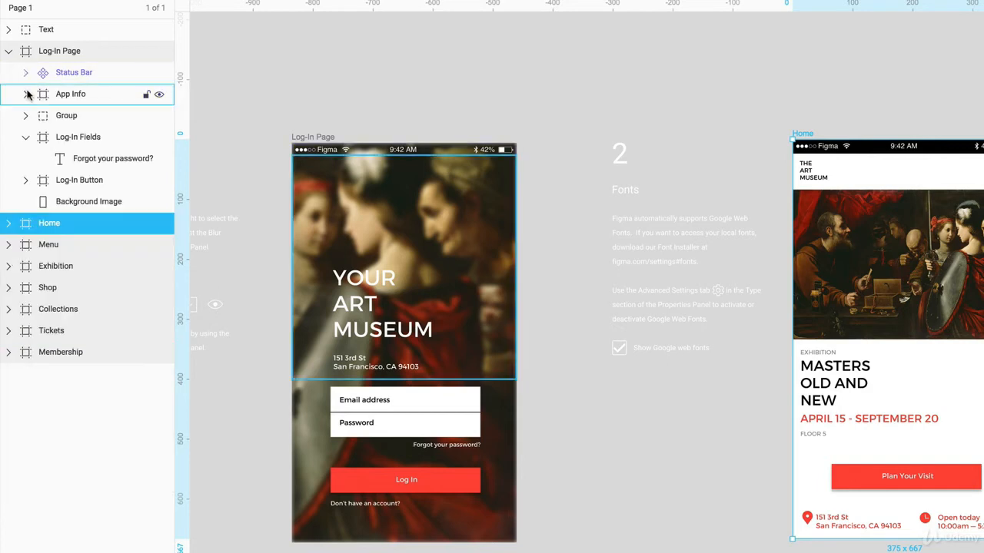
Step: Move the App Info frame below the Background Image layer in the Log-In Page frame
{"action": "left_click", "coordinate": [69, 96]}
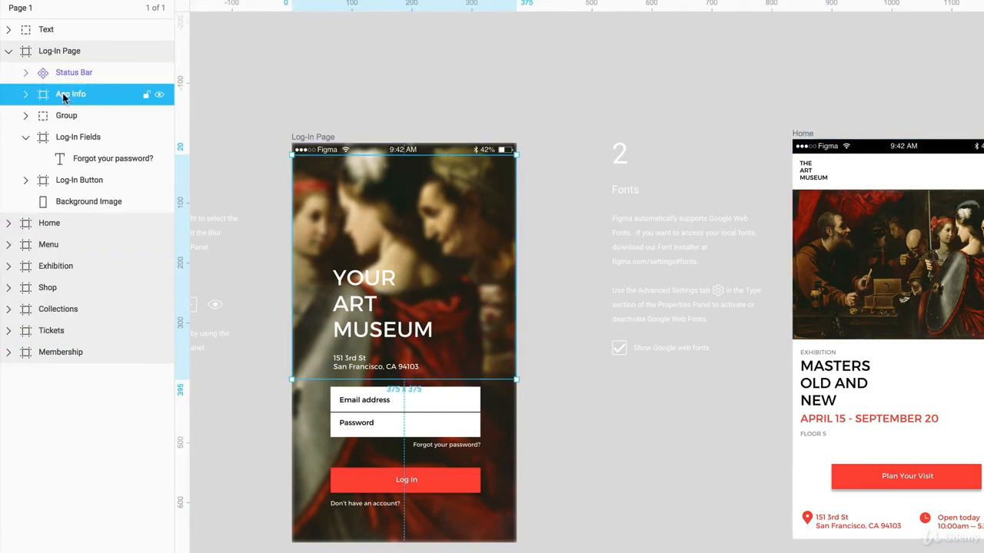
{"action": "mouse_move", "coordinate": [66, 97]}
{"action": "left_mouse_down"}
{"action": "mouse_move", "coordinate": [71, 199]}
{"action": "mouse_move", "coordinate": [73, 72]}
{"action": "mouse_move", "coordinate": [66, 101]}
{"action": "left_mouse_up"}
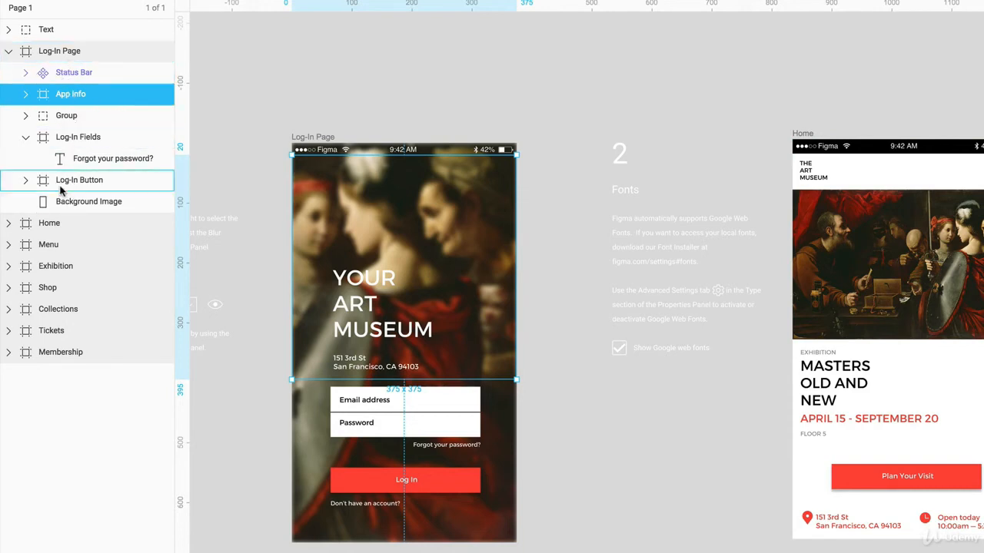
{"action": "left_click_drag", "start_coordinate": [62, 190], "coordinate": [60, 213]}
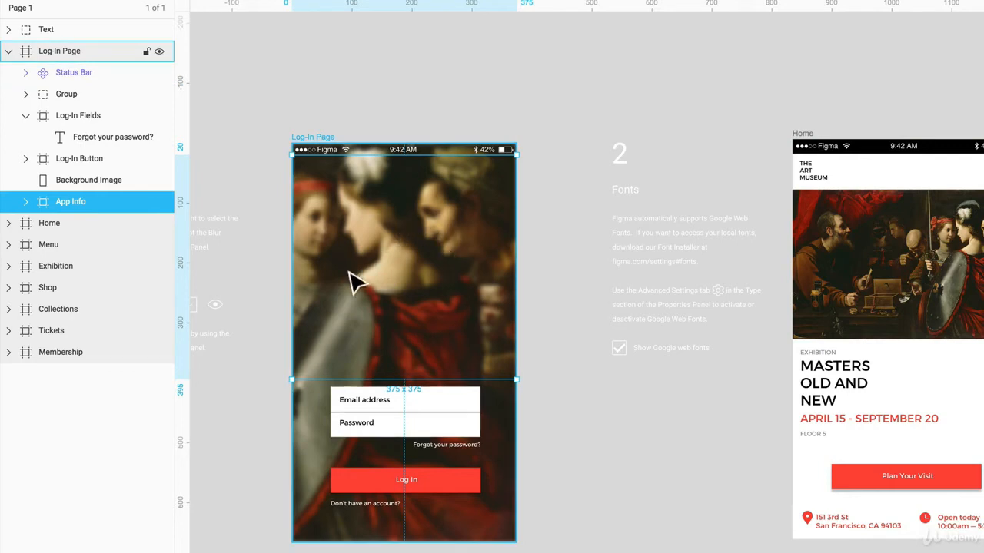
Step: Move the App Info frame up between the Group and Log-In Fields layers in the Log-In Page frame
{"action": "left_click", "coordinate": [398, 294]}
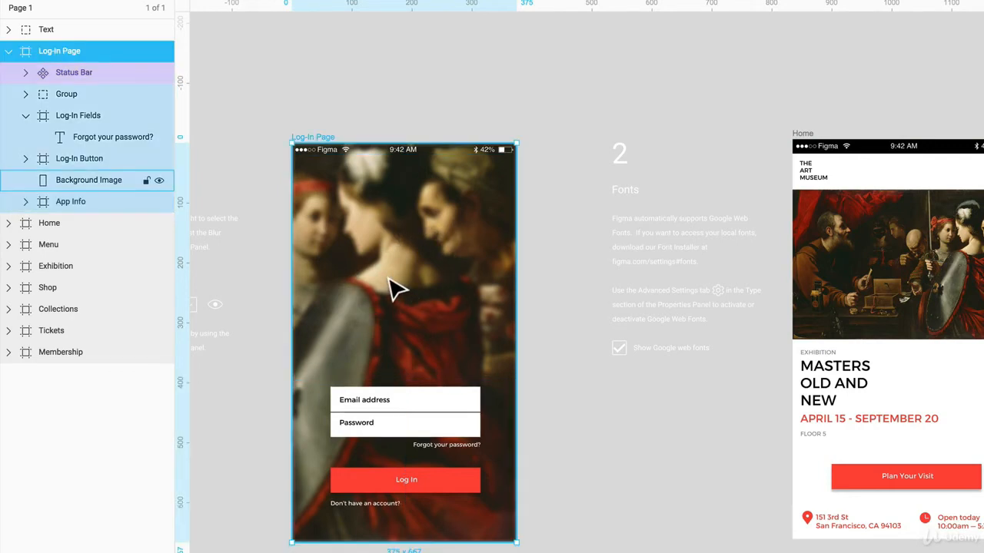
{"action": "left_click", "coordinate": [61, 201]}
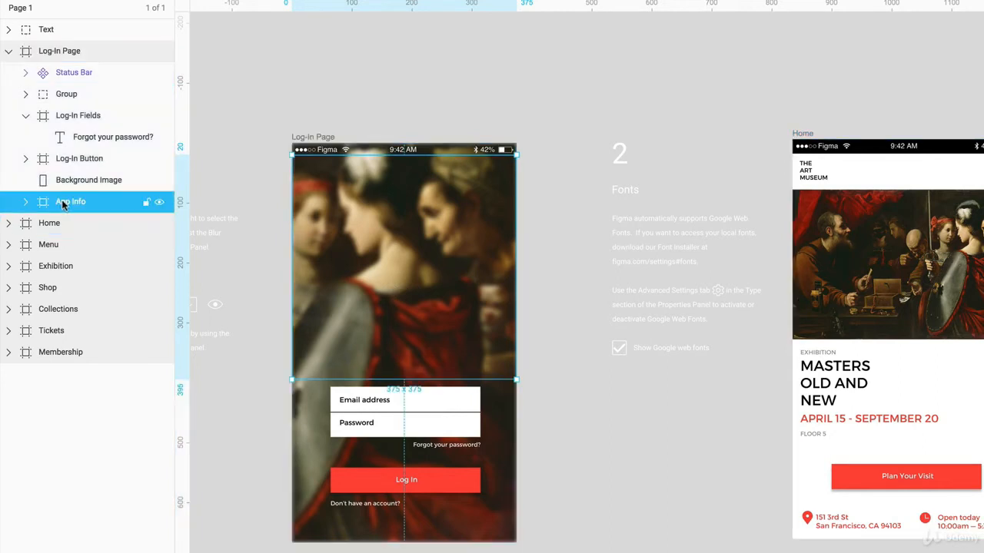
{"action": "left_click_drag", "start_coordinate": [62, 202], "coordinate": [65, 104]}
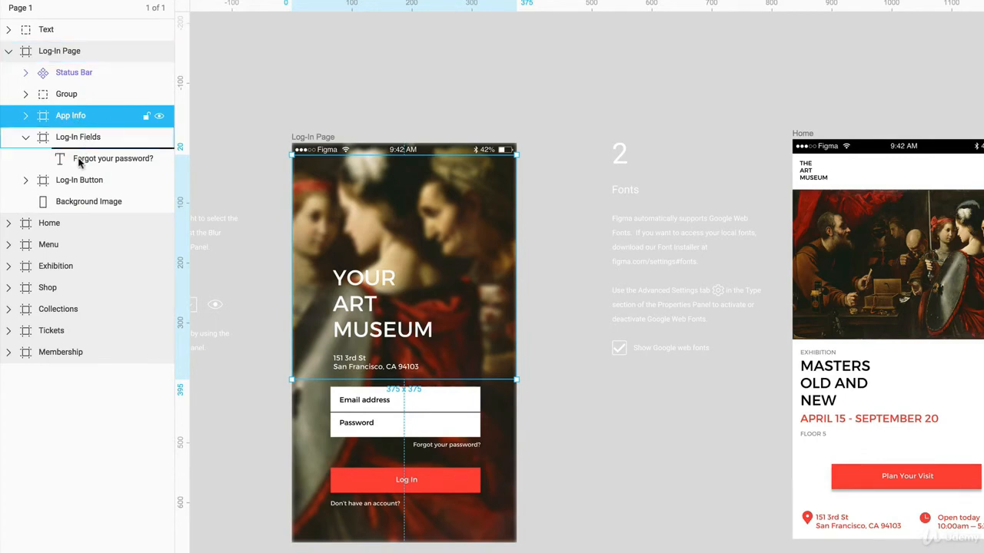
Step: Expand the Home frame, try moving the App Info frame into it above its Status Bar, and undo the move
{"action": "left_click", "coordinate": [44, 226]}
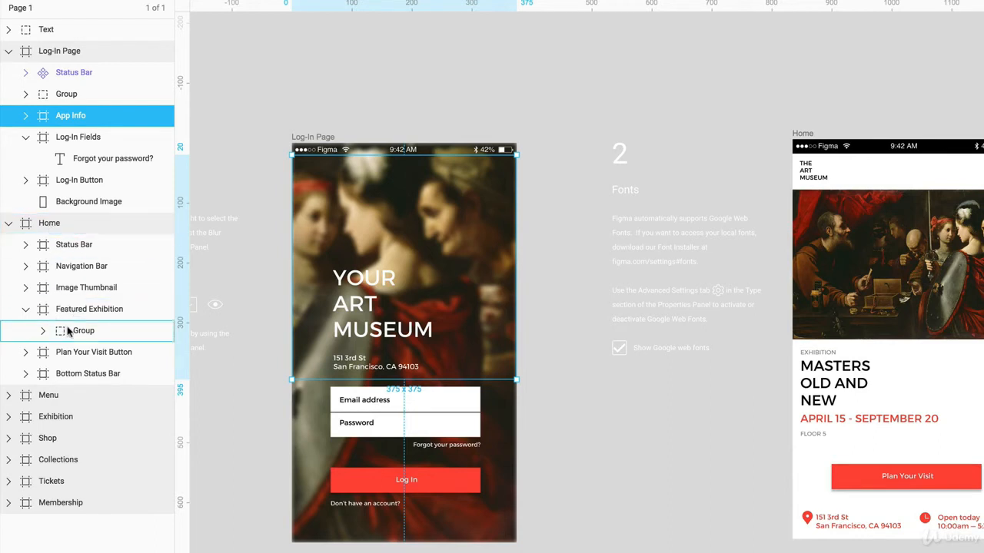
{"action": "left_click_drag", "start_coordinate": [50, 228], "coordinate": [58, 243]}
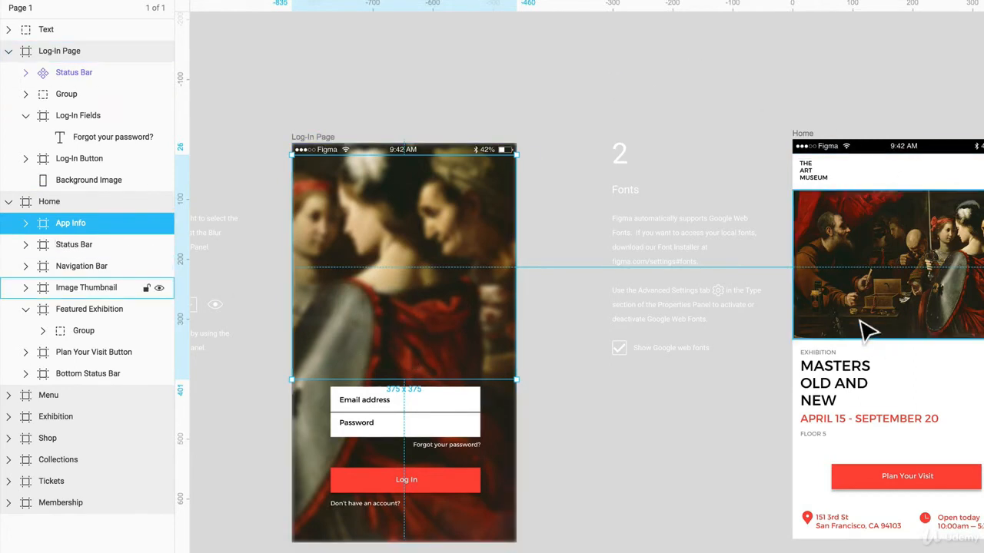
{"action": "left_click", "coordinate": [516, 108]}
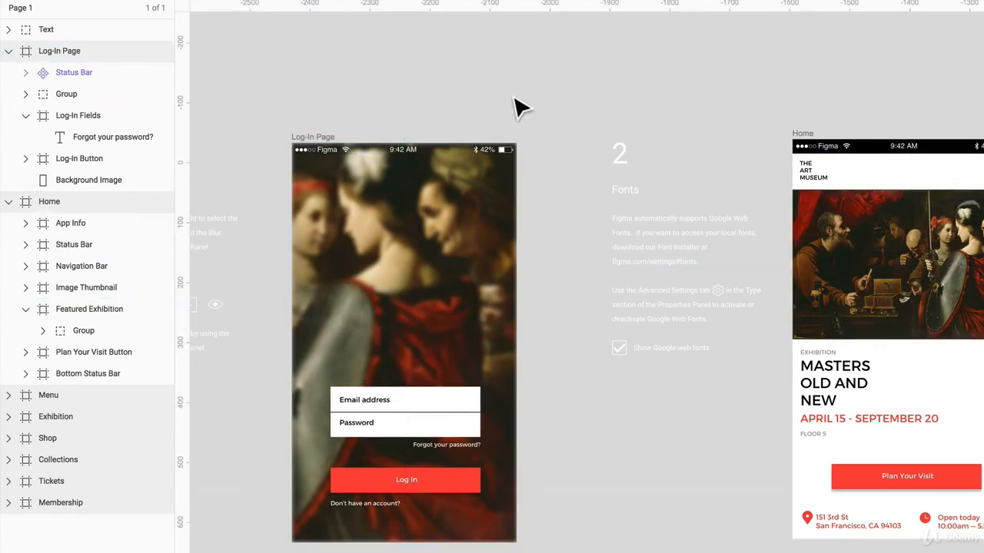
{"action": "key", "text": "super+z"}
{"action": "key", "text": "super+z"}
{"action": "left_click", "coordinate": [455, 114]}
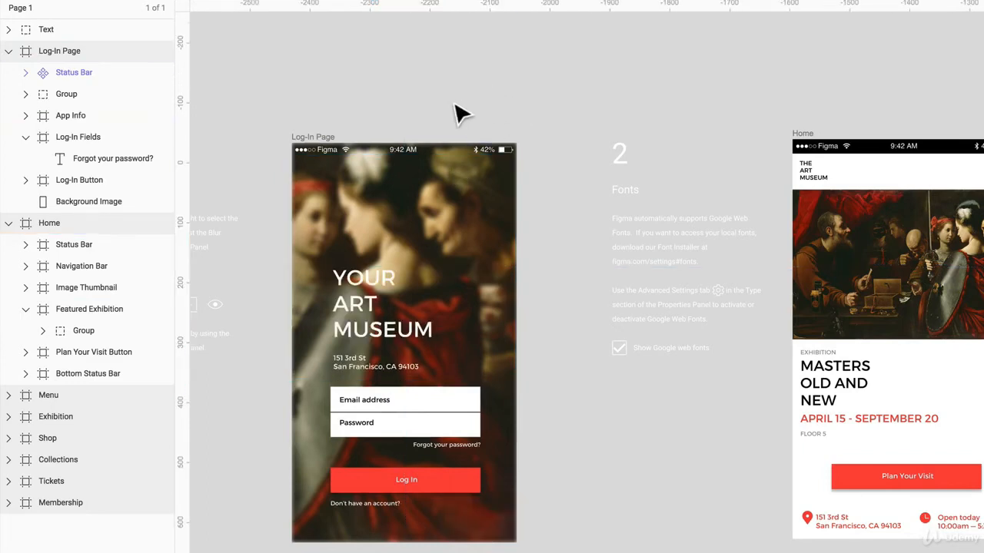
Step: Select and deselect the Log-In Page frame, and review the context options available for its Group layer
{"action": "left_click", "coordinate": [316, 139]}
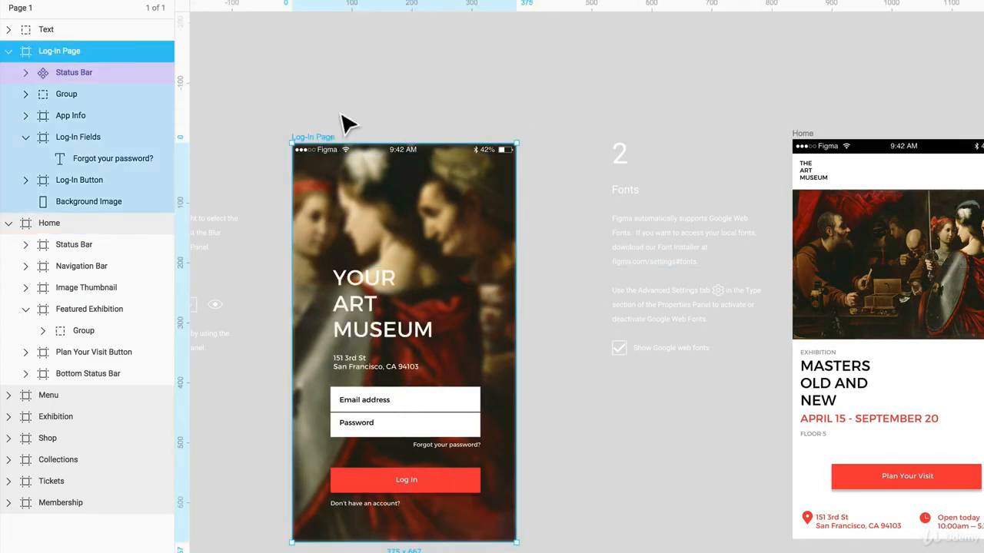
{"action": "left_click", "coordinate": [346, 123]}
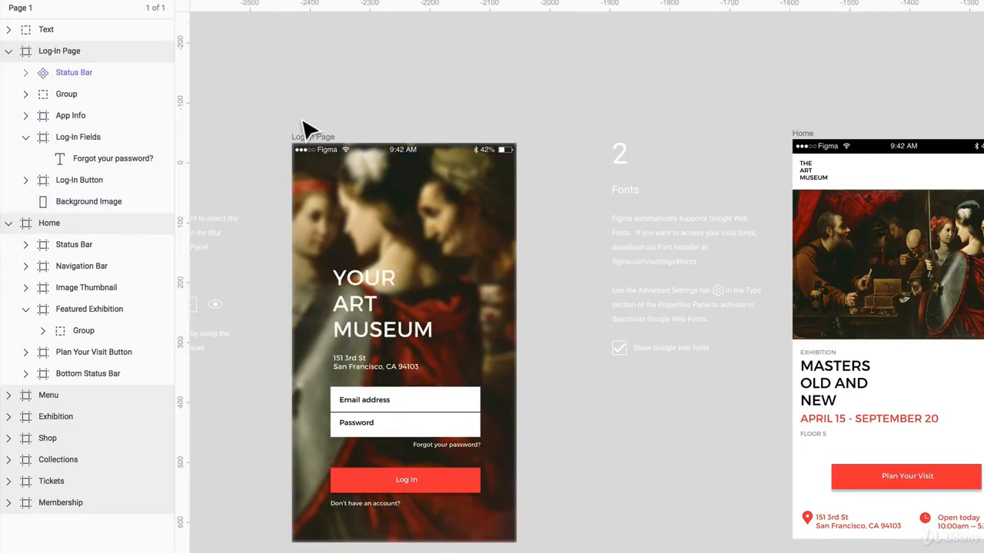
{"action": "right_click", "coordinate": [67, 98]}
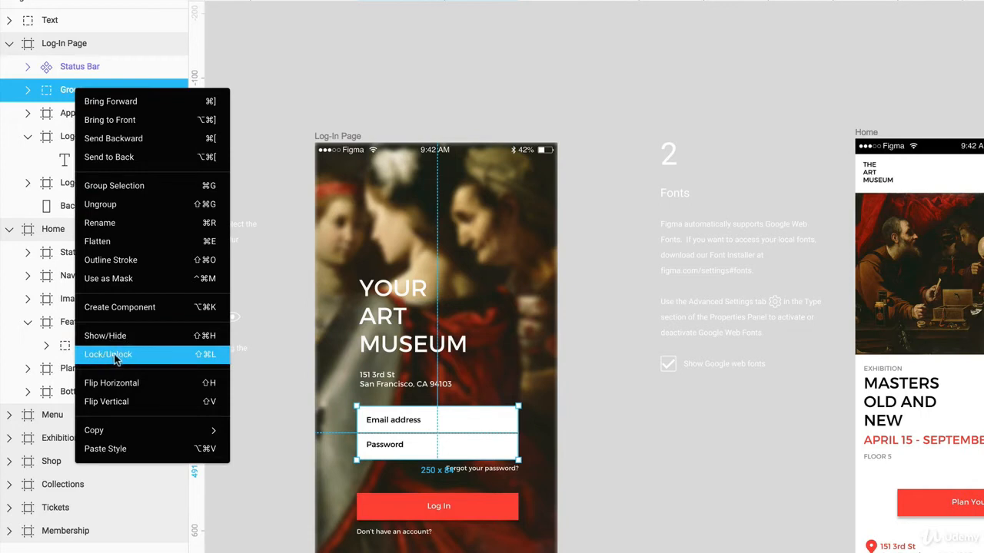
{"action": "mouse_move", "coordinate": [130, 425]}
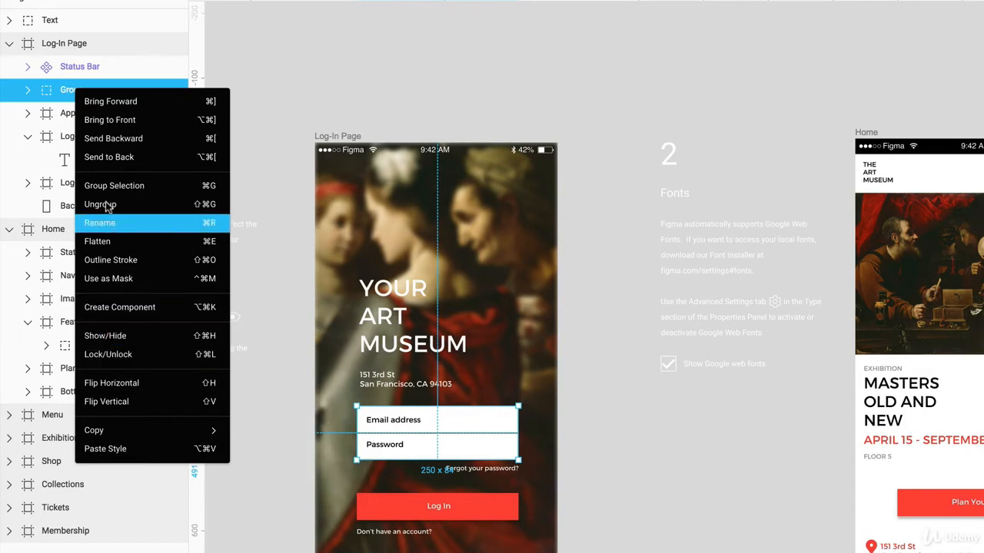
{"action": "left_click", "coordinate": [58, 92]}
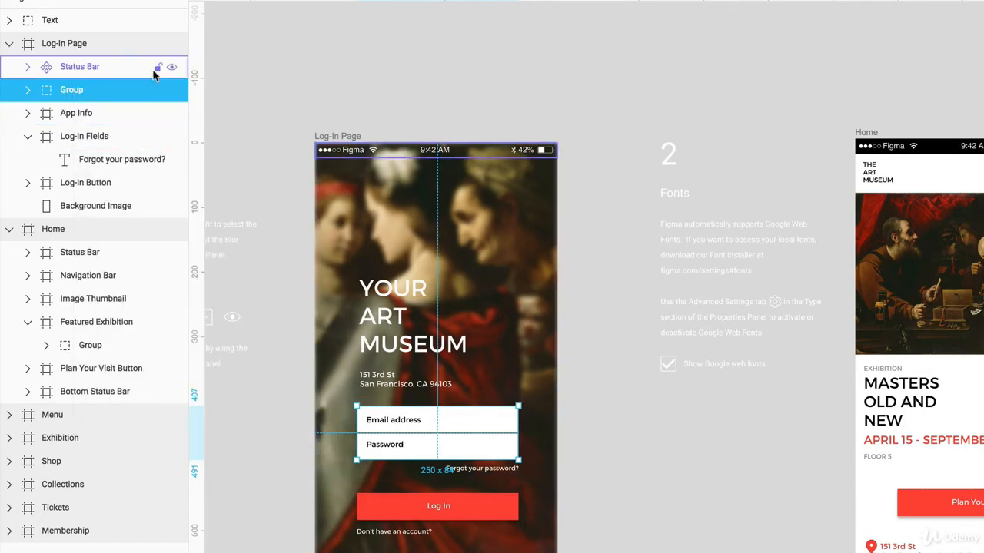
Step: Lock the App Info frame in the Log-In Page frame and clear the selection
{"action": "left_click", "coordinate": [115, 115]}
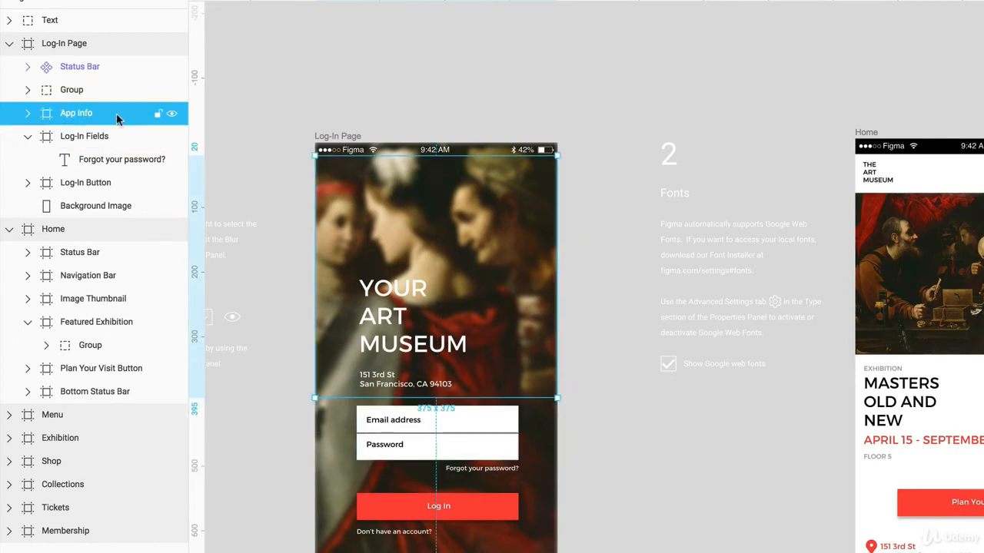
{"action": "left_click", "coordinate": [156, 113]}
{"action": "left_click", "coordinate": [276, 116]}
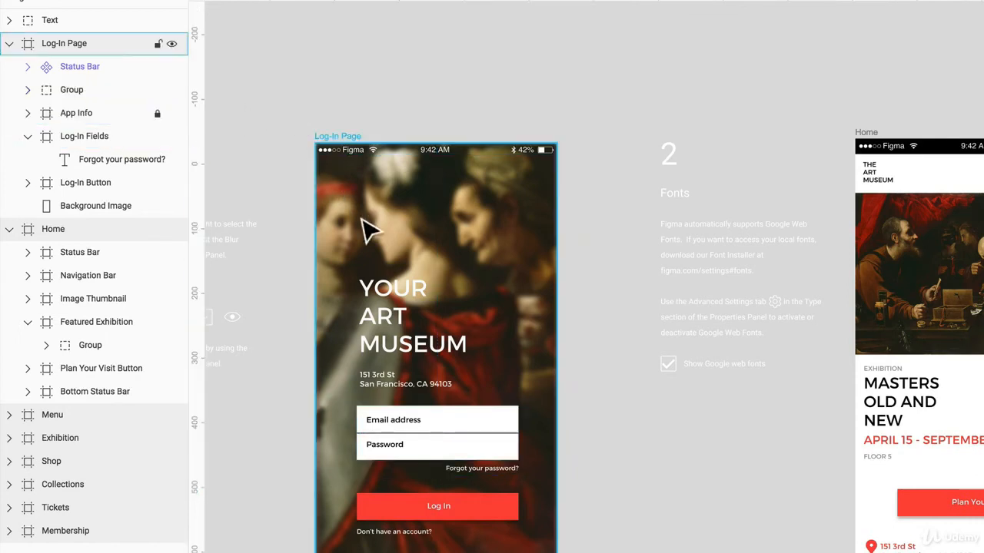
Step: Shift the Background Image down and to the right on the Log-In Page frame, and move it back to fill the frame
{"action": "left_click", "coordinate": [421, 238]}
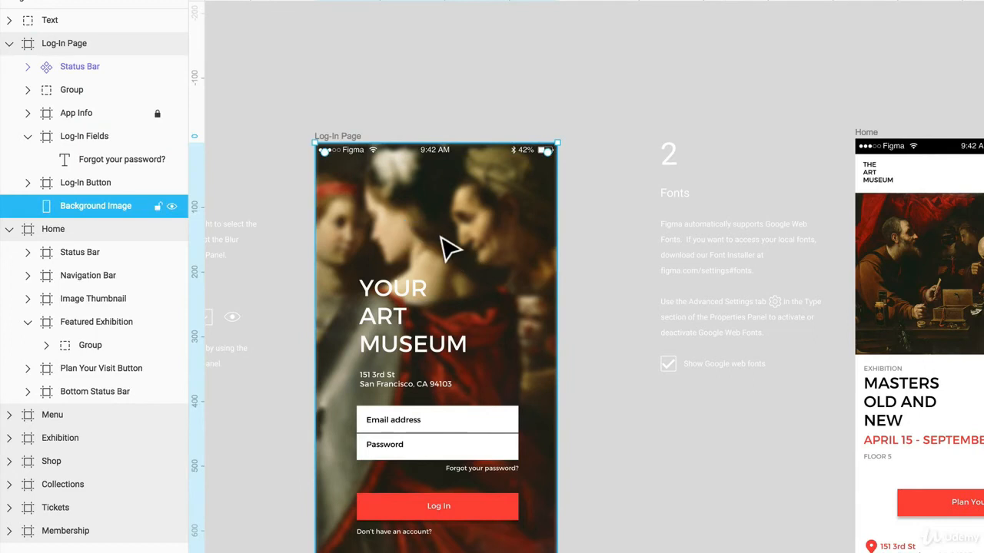
{"action": "left_click_drag", "start_coordinate": [441, 238], "coordinate": [496, 260]}
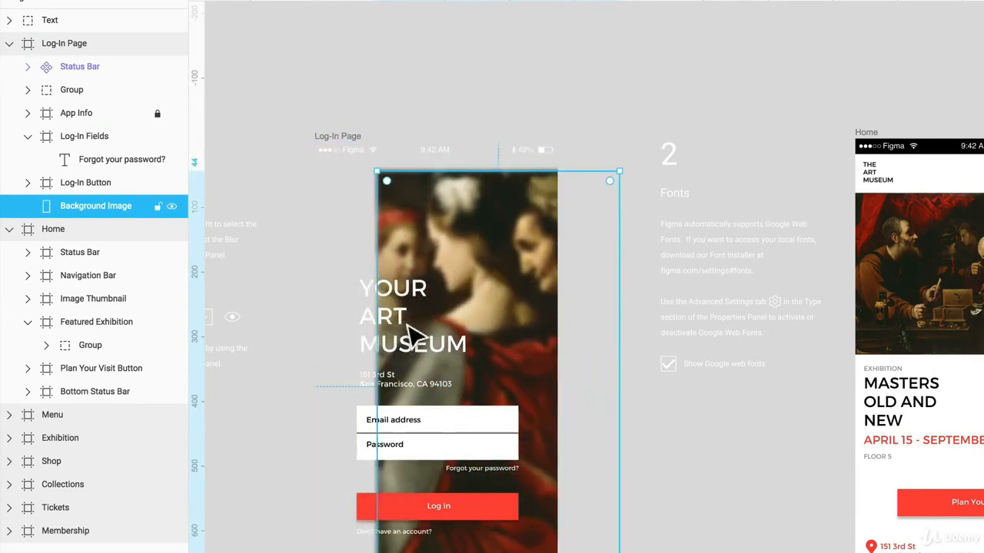
{"action": "left_click_drag", "start_coordinate": [406, 241], "coordinate": [352, 197]}
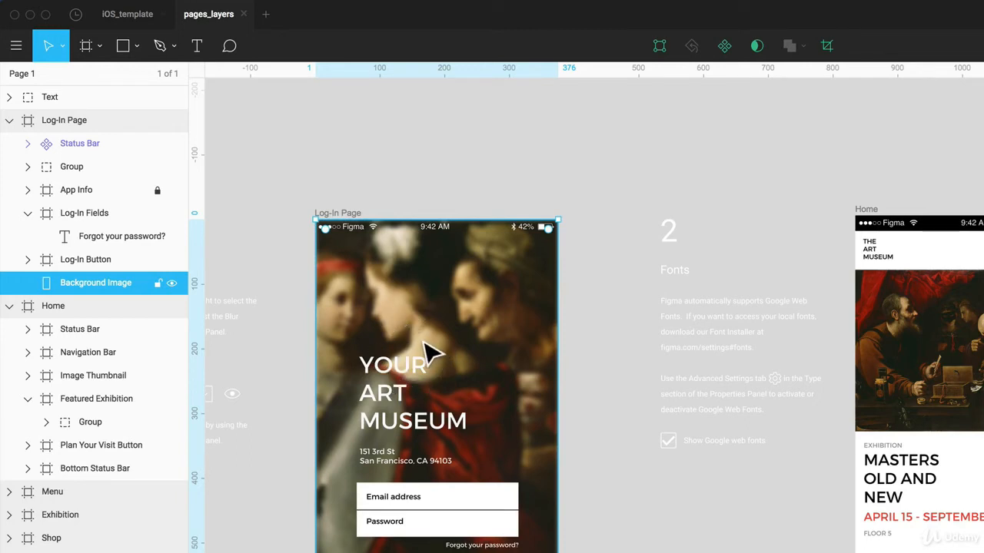
Step: Unlock the App Info frame and toggle its visibility several times, ending with it hidden
{"action": "left_click", "coordinate": [157, 192]}
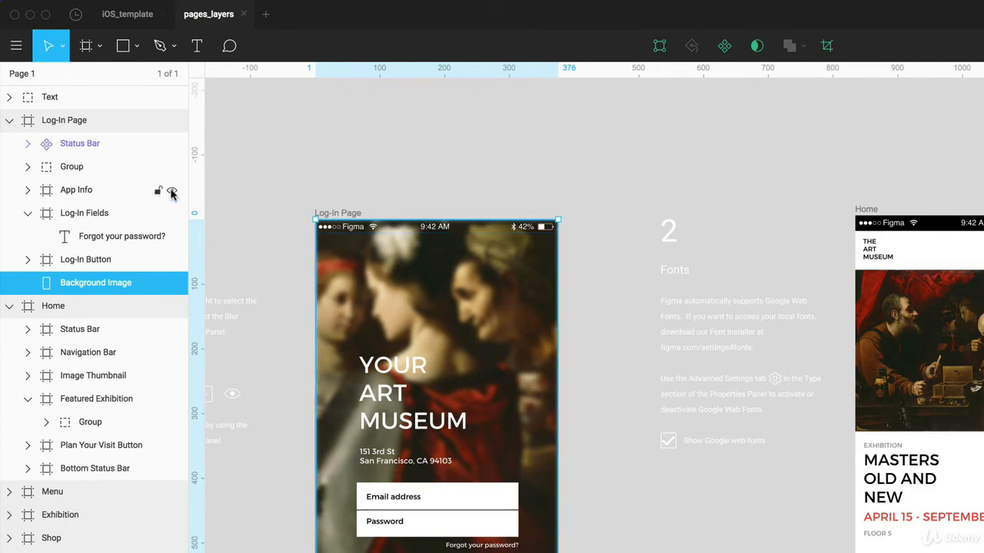
{"action": "left_click", "coordinate": [172, 192]}
{"action": "left_click", "coordinate": [171, 192]}
{"action": "left_click", "coordinate": [172, 192]}
{"action": "left_click", "coordinate": [172, 192]}
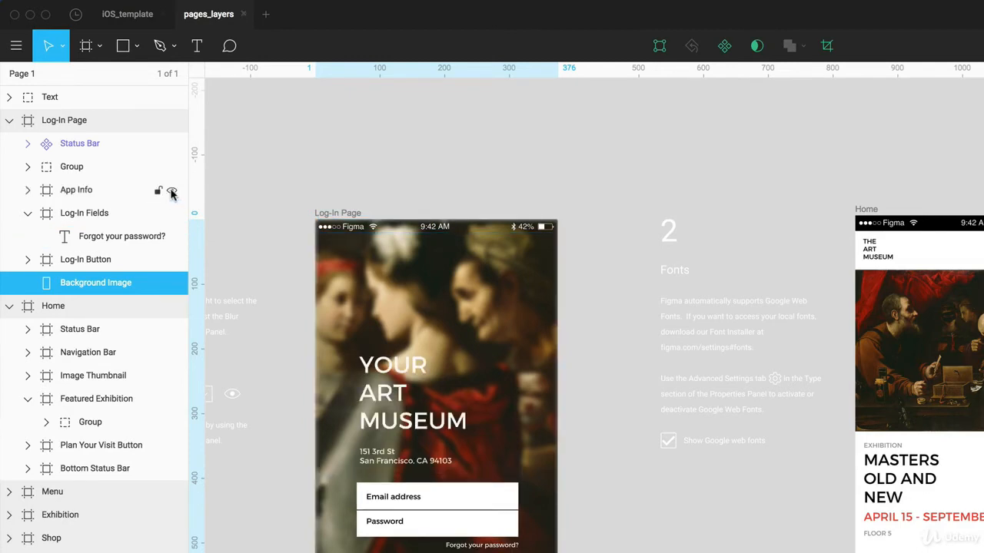
{"action": "left_click", "coordinate": [171, 192]}
{"action": "left_click", "coordinate": [171, 192]}
{"action": "left_click", "coordinate": [172, 192]}
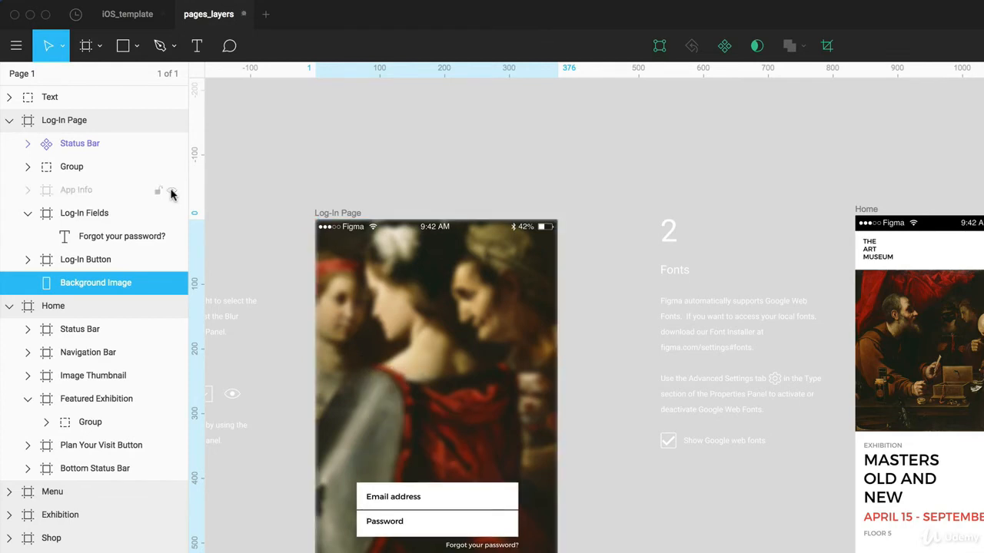
Step: Make the App Info frame visible again, clear the selection, and collapse all layers including the Log-In Page frame
{"action": "left_click", "coordinate": [27, 191]}
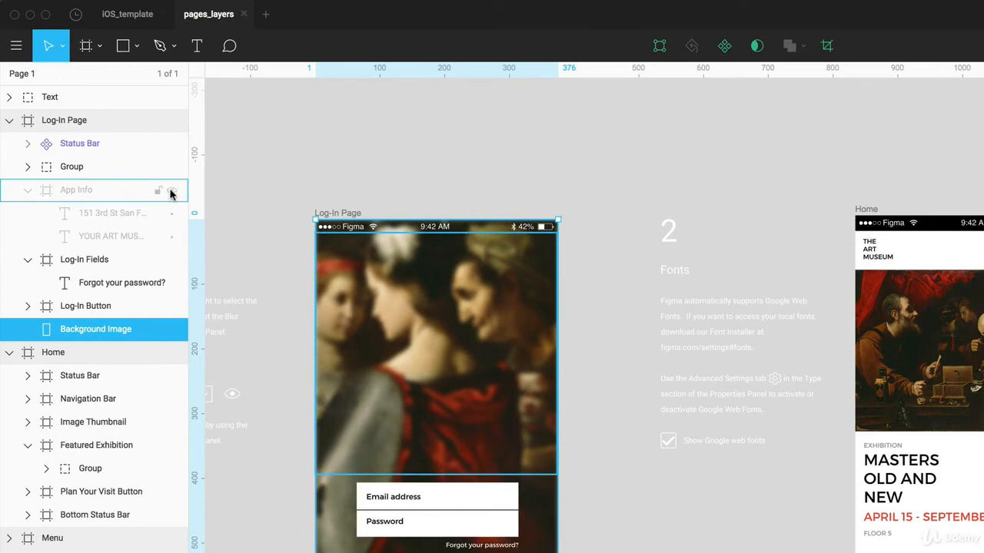
{"action": "left_click", "coordinate": [171, 194]}
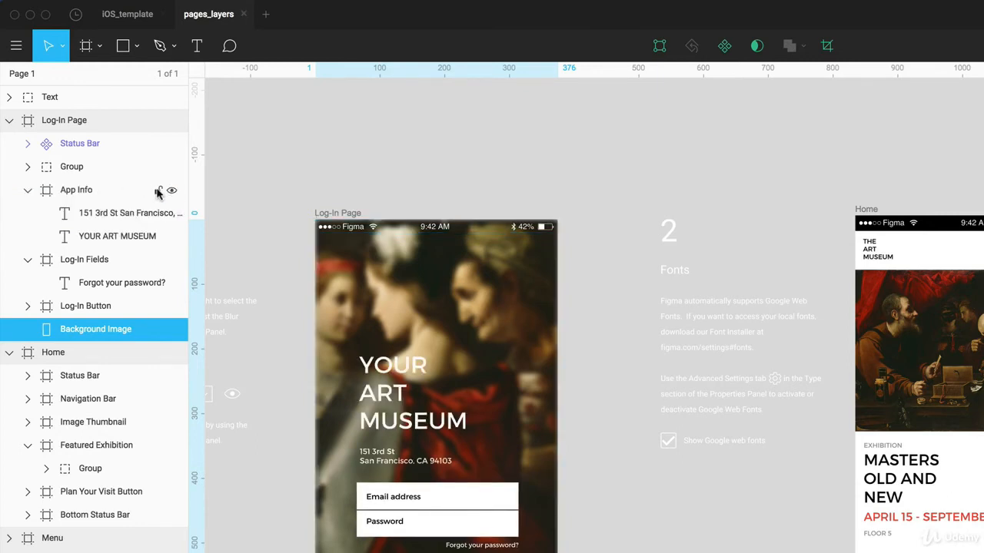
{"action": "key", "text": "Escape"}
{"action": "left_click", "coordinate": [10, 286]}
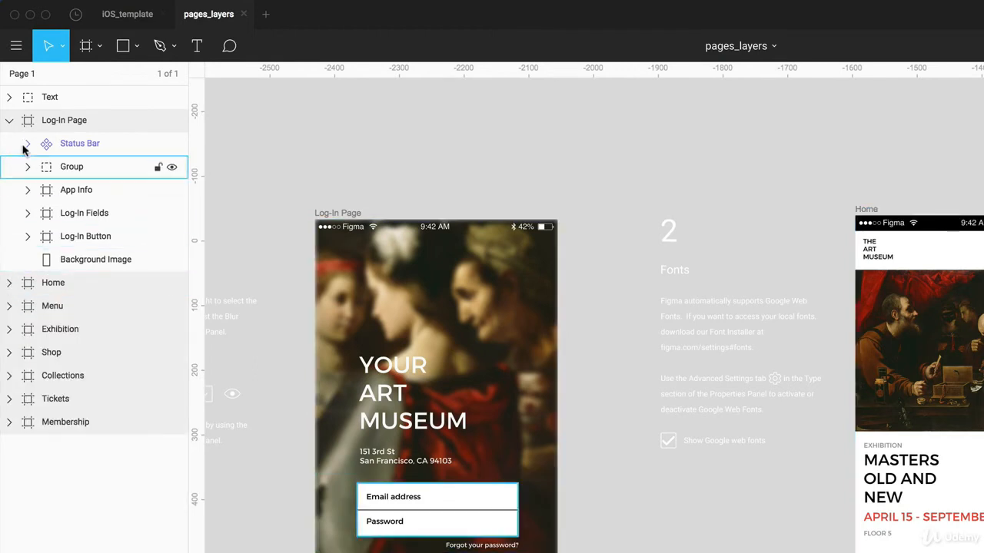
{"action": "left_click", "coordinate": [8, 121]}
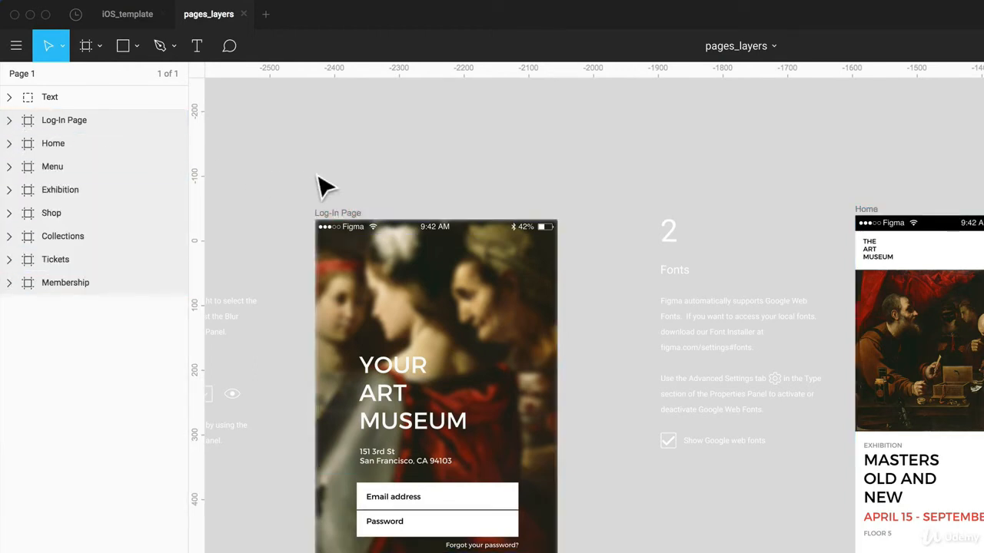
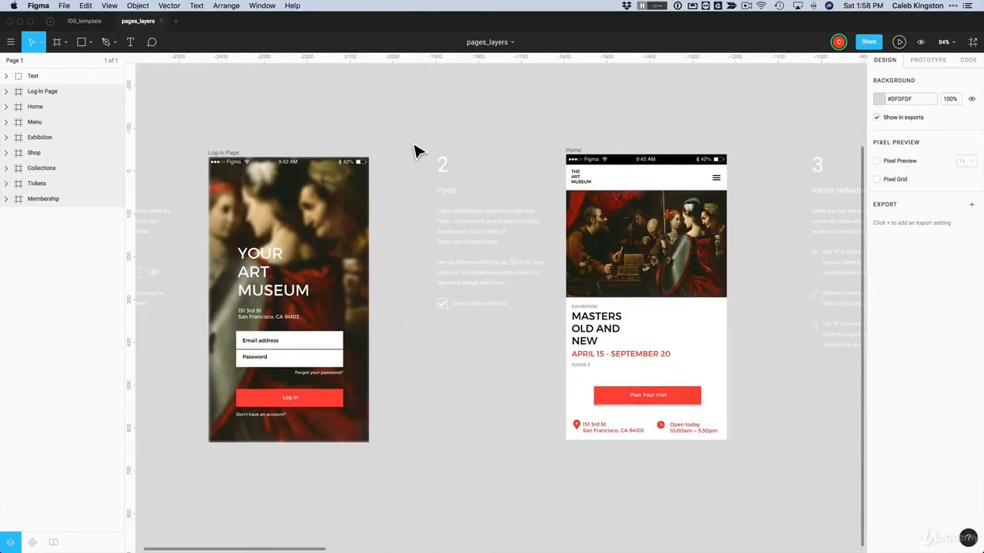
Step: Add a new page named "Collections" to the file
{"action": "key", "text": "shift+1"}
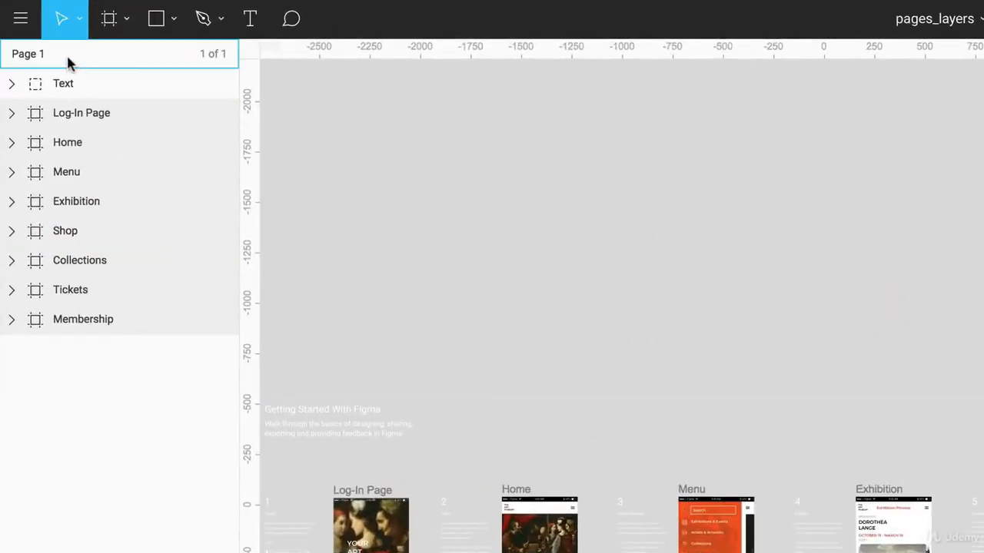
{"action": "left_click", "coordinate": [65, 61]}
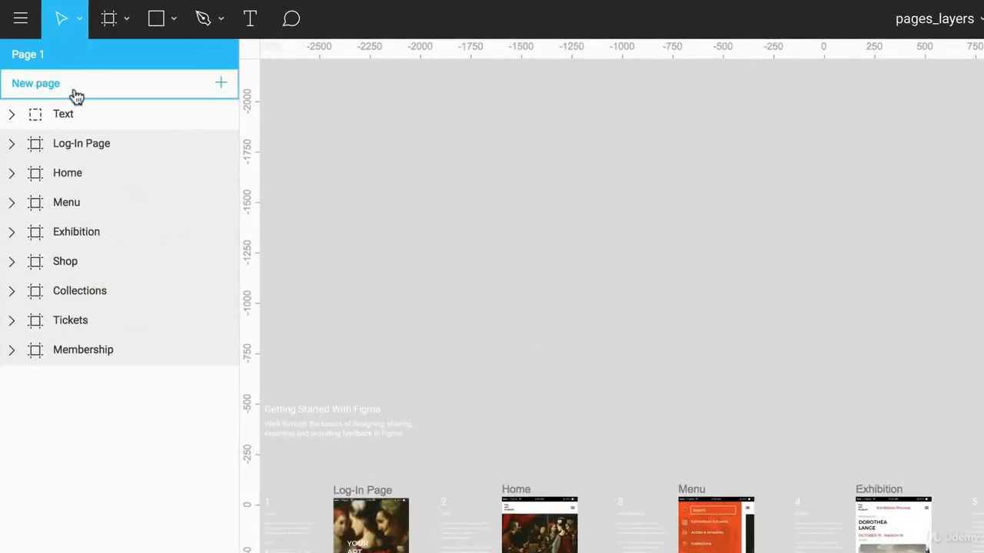
{"action": "left_click", "coordinate": [35, 89]}
{"action": "type", "text": "Co"}
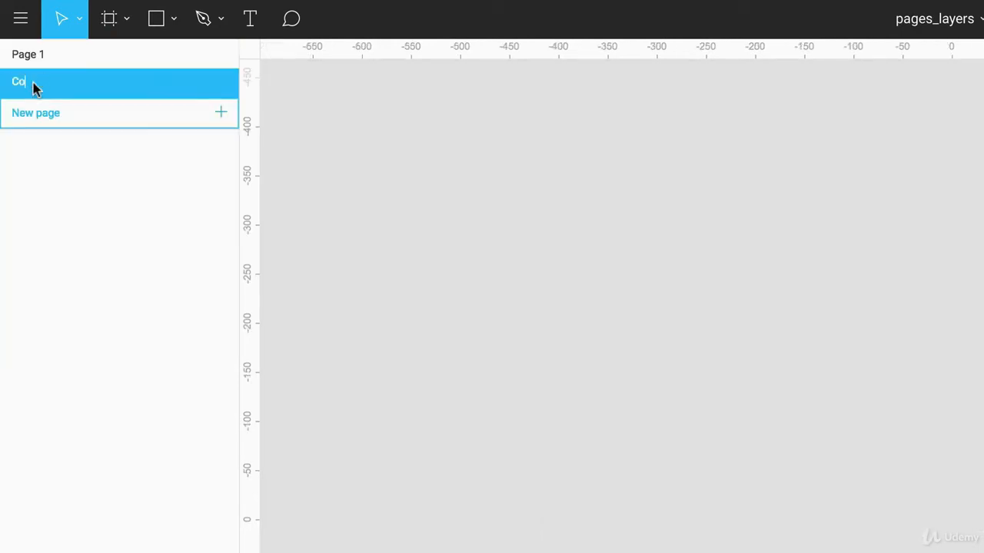
{"action": "type", "text": "llections"}
{"action": "key", "text": "Return"}
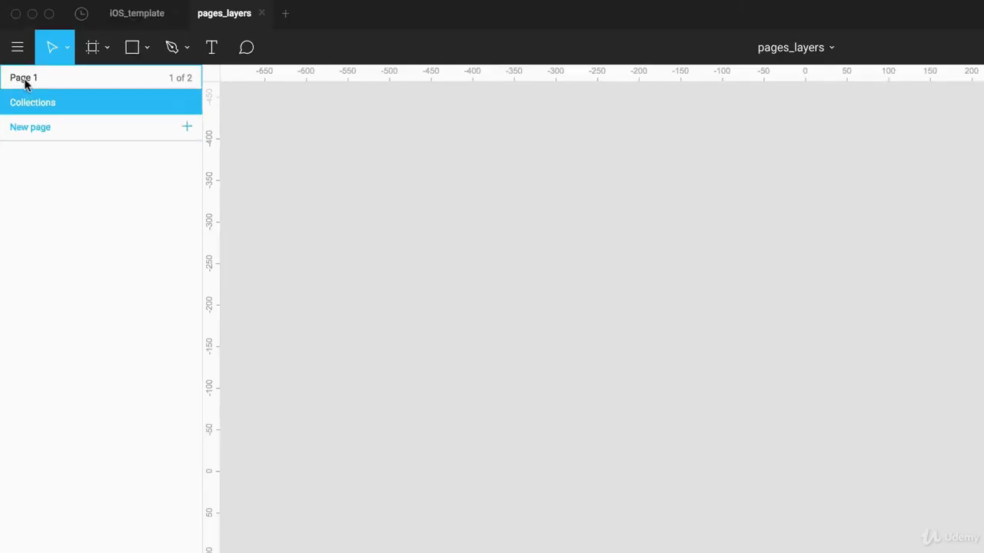
Step: Return to Page 1 and move its Collections frame to the Collections page
{"action": "left_click", "coordinate": [28, 55]}
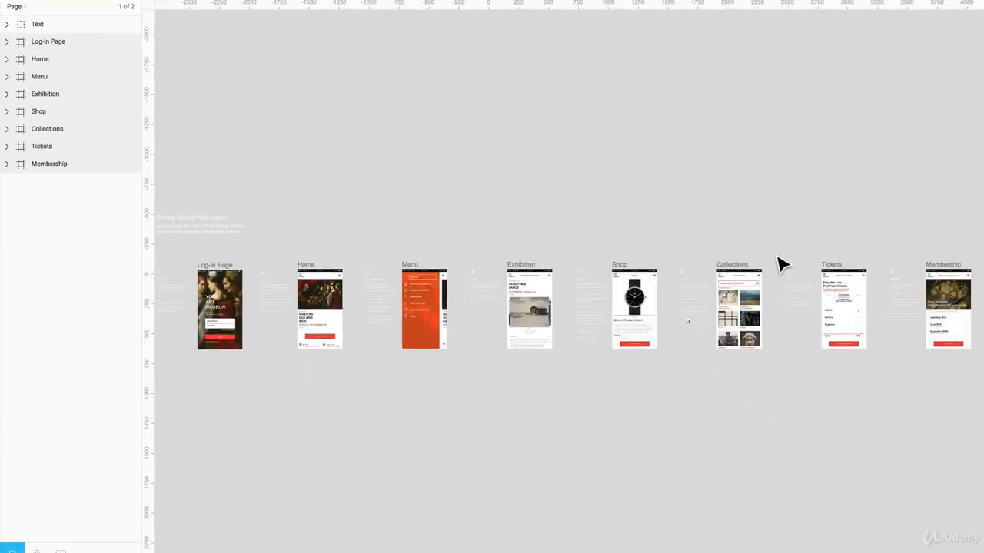
{"action": "left_click", "coordinate": [841, 340]}
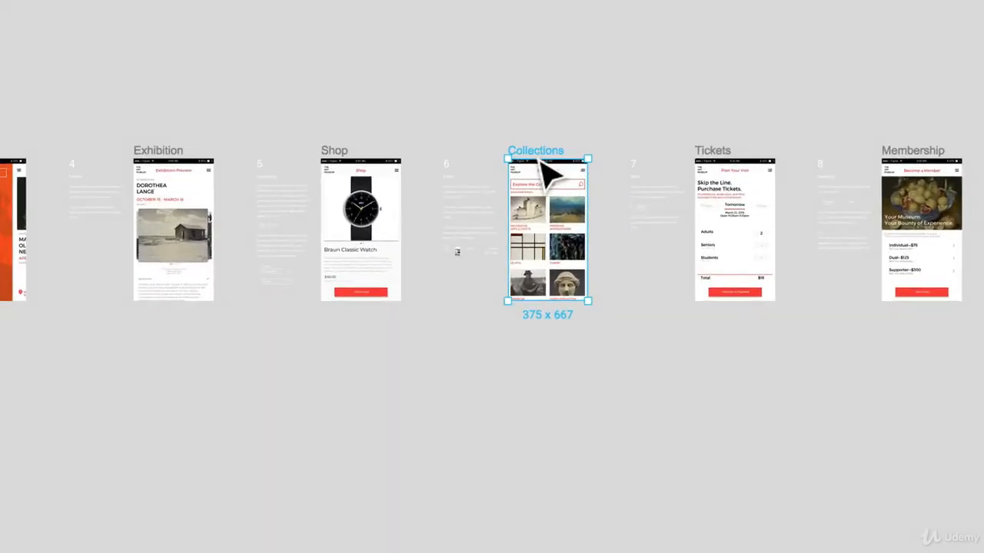
{"action": "right_click", "coordinate": [539, 163]}
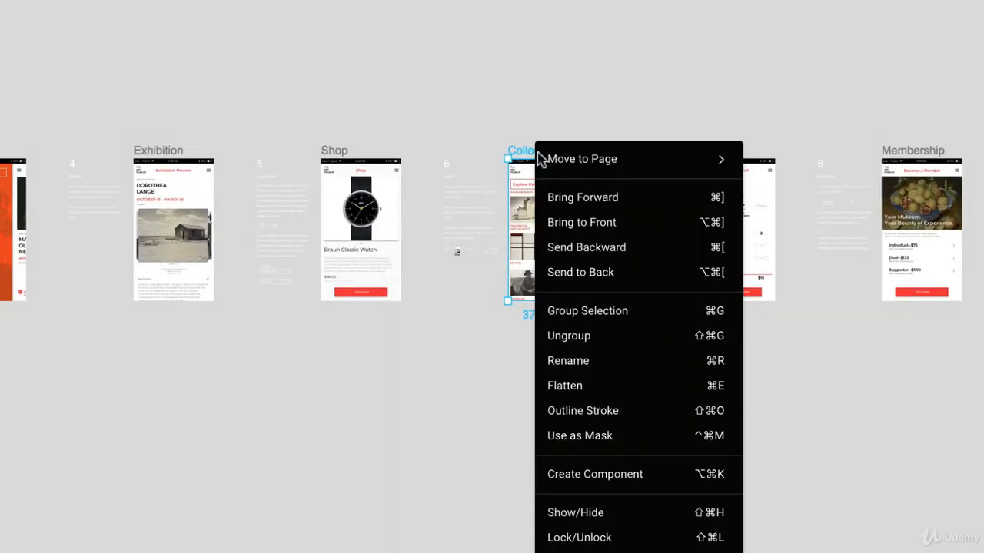
{"action": "mouse_move", "coordinate": [578, 163]}
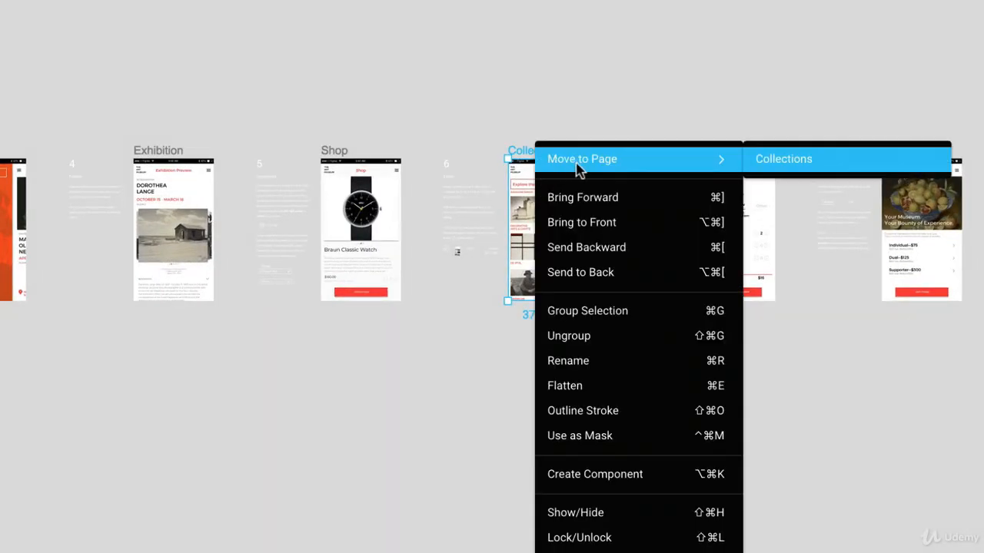
{"action": "left_click", "coordinate": [841, 165]}
{"action": "left_click", "coordinate": [351, 169]}
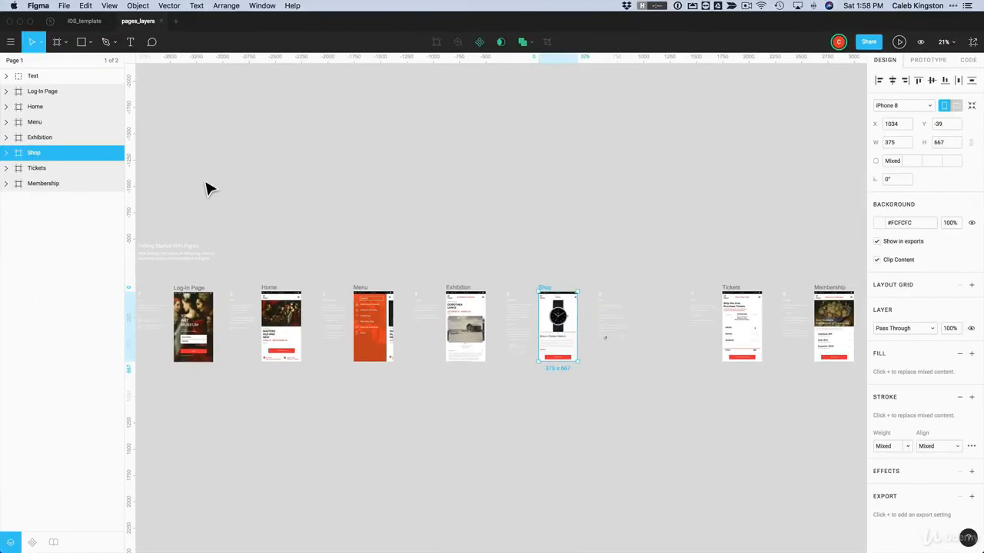
Step: View the Collections page to check for the moved frame, and go back to Page 1
{"action": "left_click", "coordinate": [15, 62]}
{"action": "left_click", "coordinate": [16, 77]}
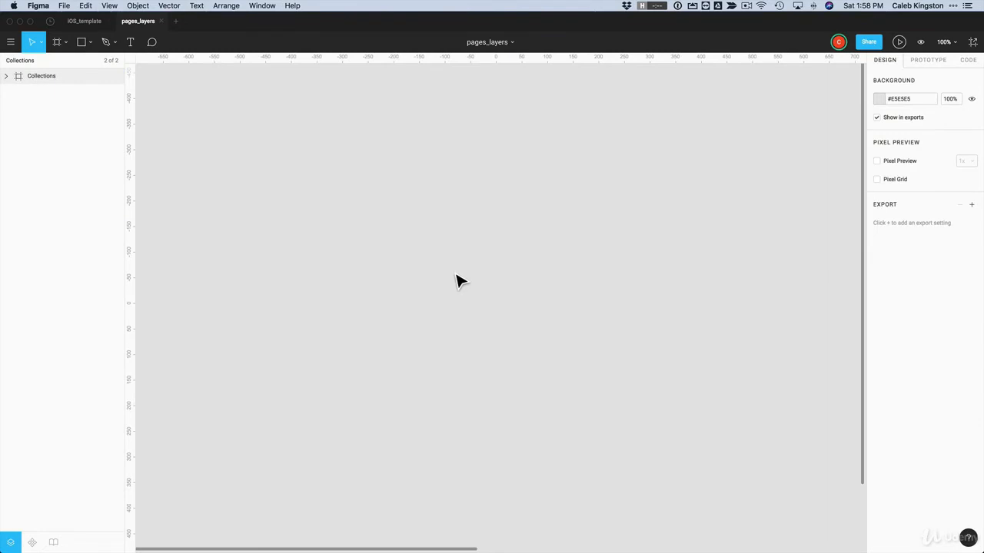
{"action": "key", "text": "Page_Up"}
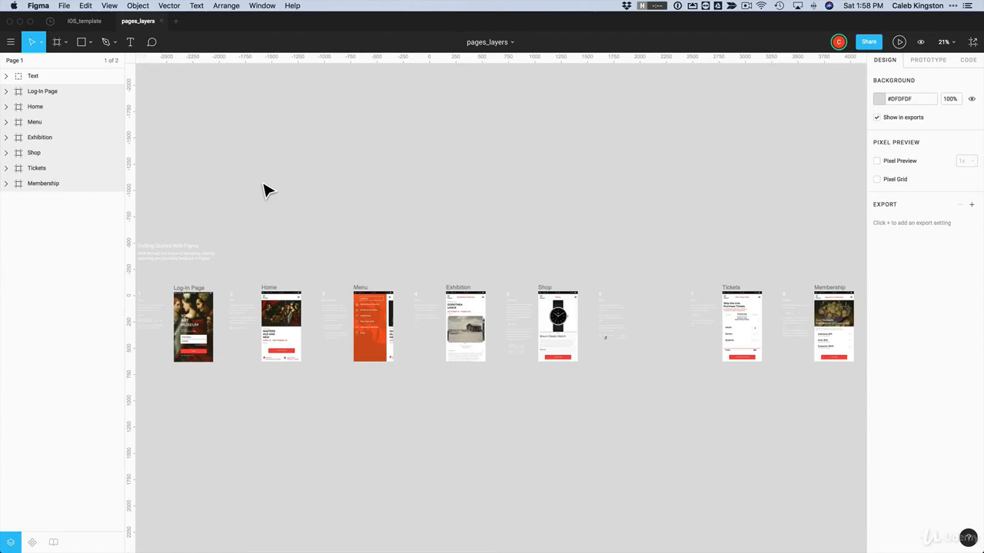
Step: Add another page named "archive land" and go back to Page 1
{"action": "left_click", "coordinate": [33, 61]}
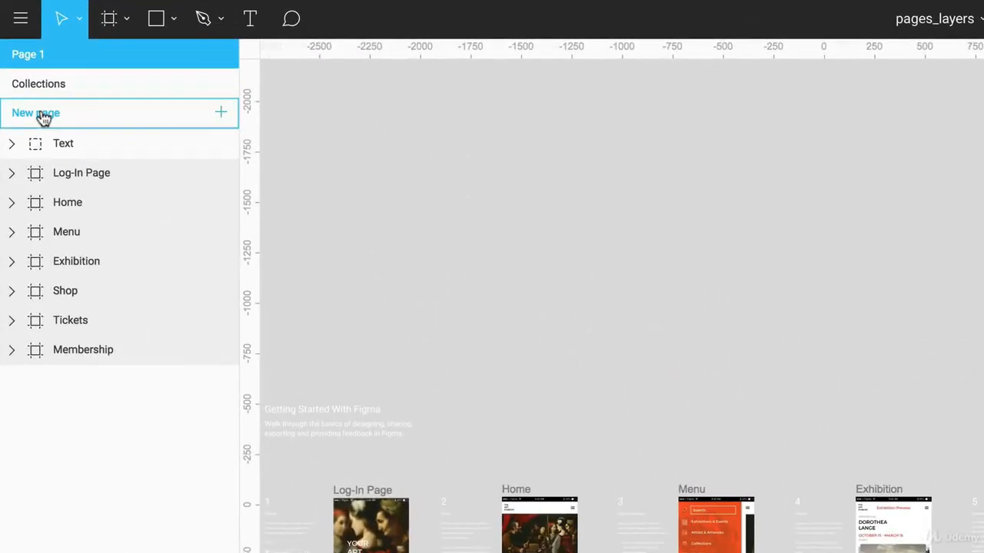
{"action": "left_click", "coordinate": [42, 116]}
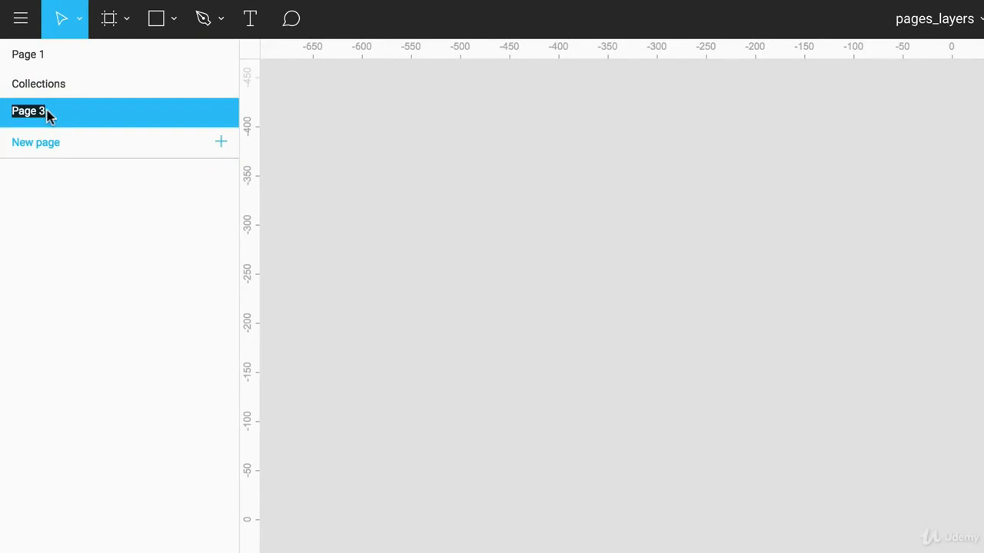
{"action": "type", "text": "archiveland"}
{"action": "key", "text": "Return"}
{"action": "left_click", "coordinate": [29, 57]}
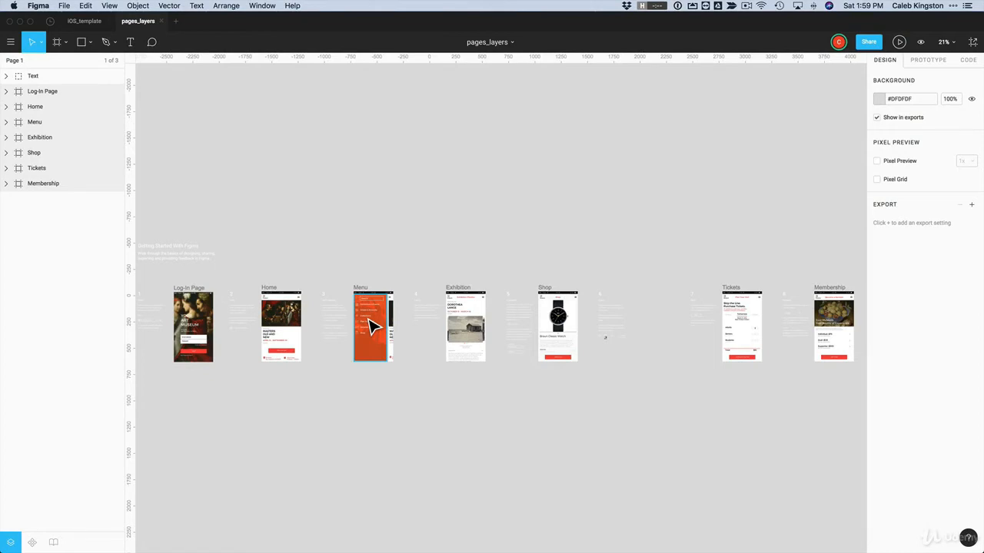
Step: Duplicate the Home frame directly above the original on Page 1, and clear the selection
{"action": "key", "text": "z"}
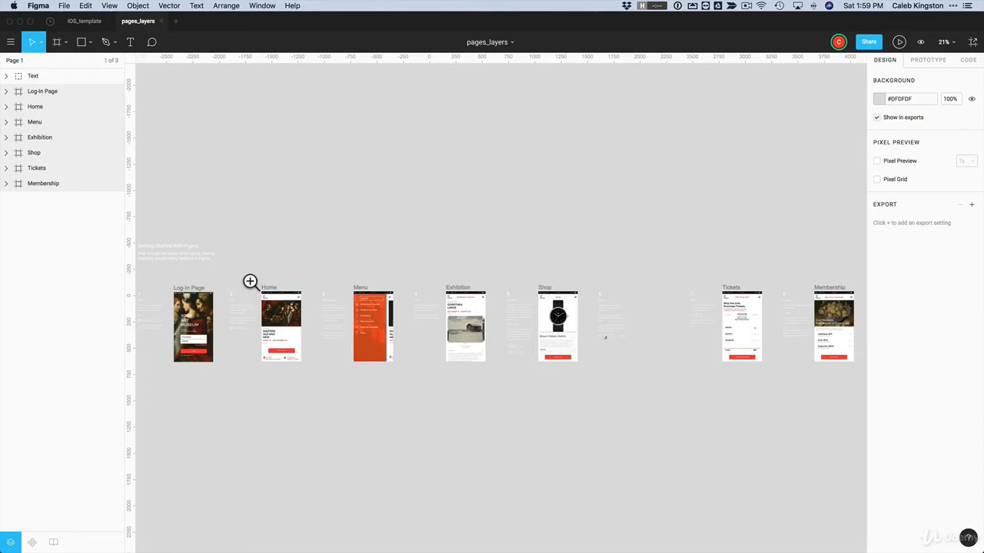
{"action": "left_click_drag", "start_coordinate": [245, 276], "coordinate": [343, 397]}
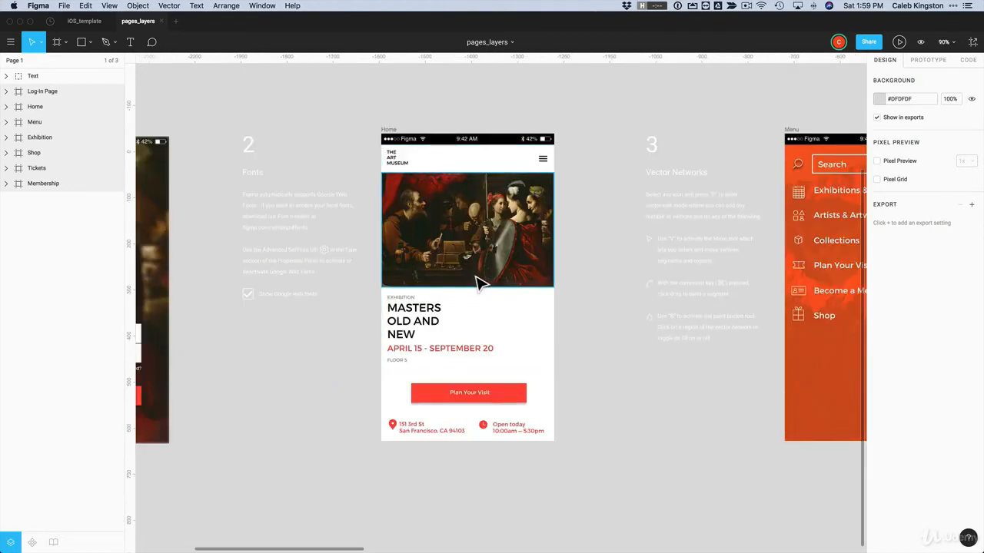
{"action": "scroll", "coordinate": [474, 283], "scroll_direction": "down", "scroll_amount": 5}
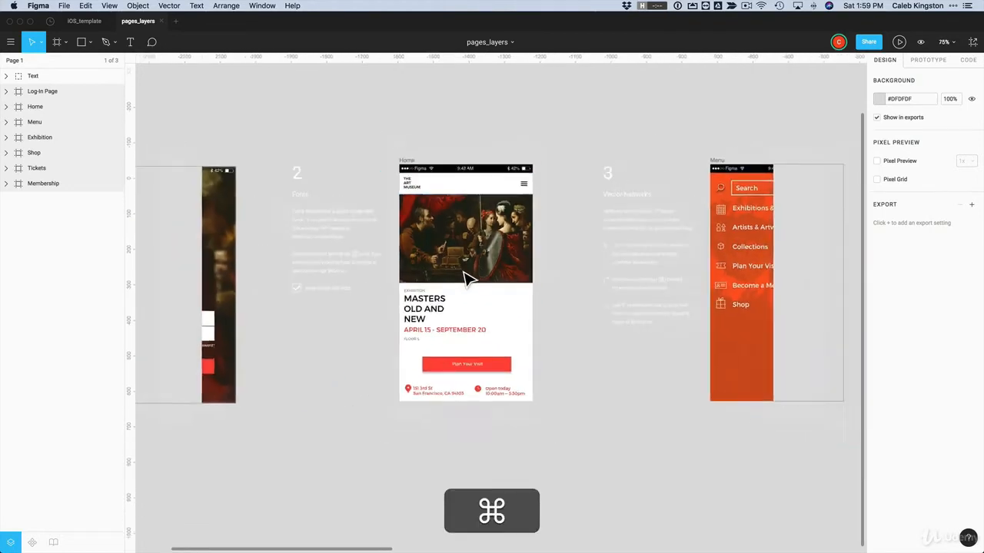
{"action": "scroll", "coordinate": [467, 265], "scroll_direction": "down", "scroll_amount": 2}
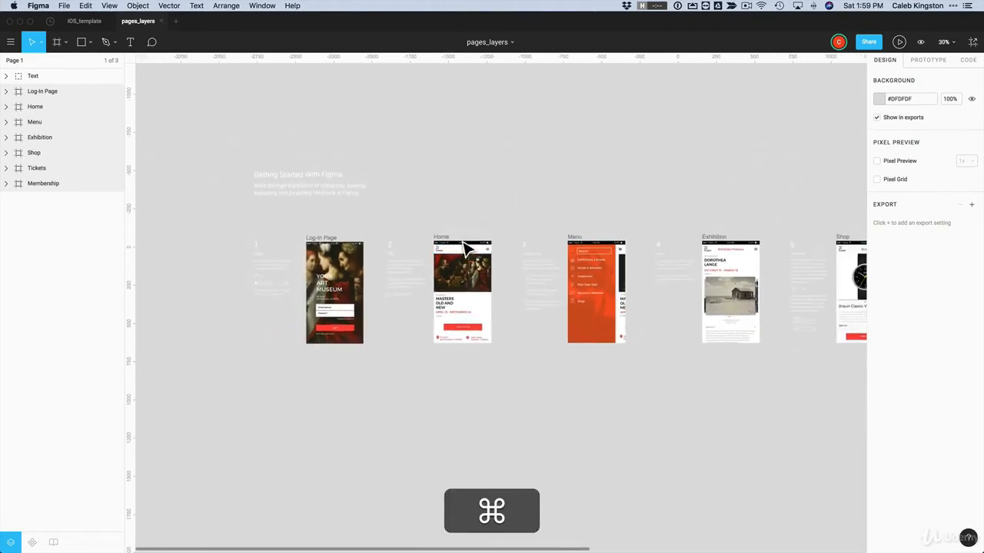
{"action": "scroll", "coordinate": [461, 246], "scroll_direction": "up", "scroll_amount": 2}
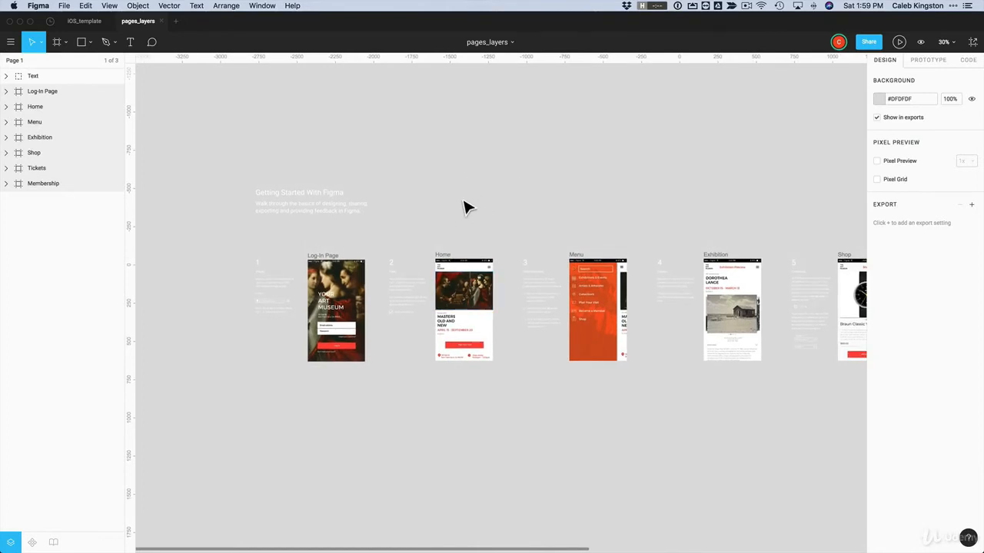
{"action": "left_click", "coordinate": [449, 259]}
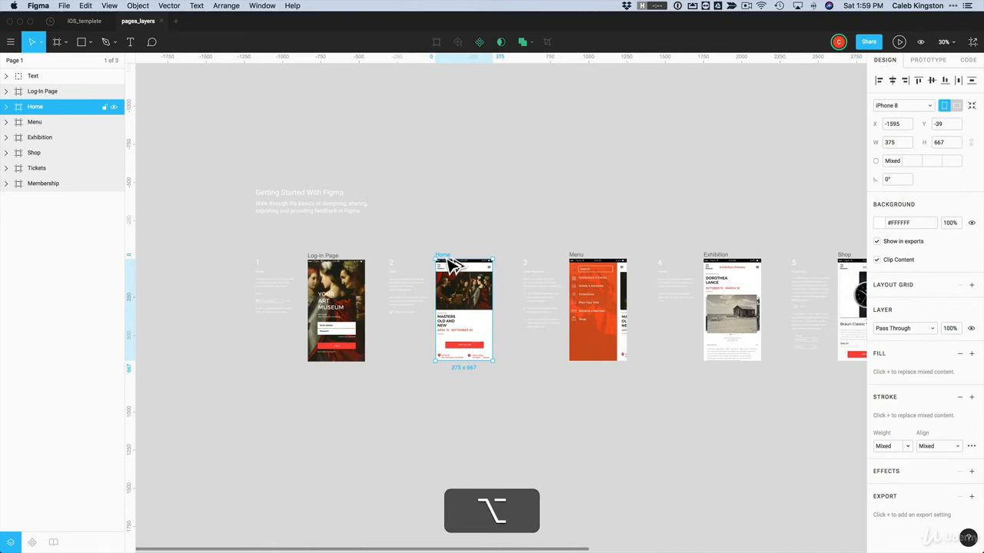
{"action": "left_click_drag", "start_coordinate": [461, 260], "coordinate": [450, 143]}
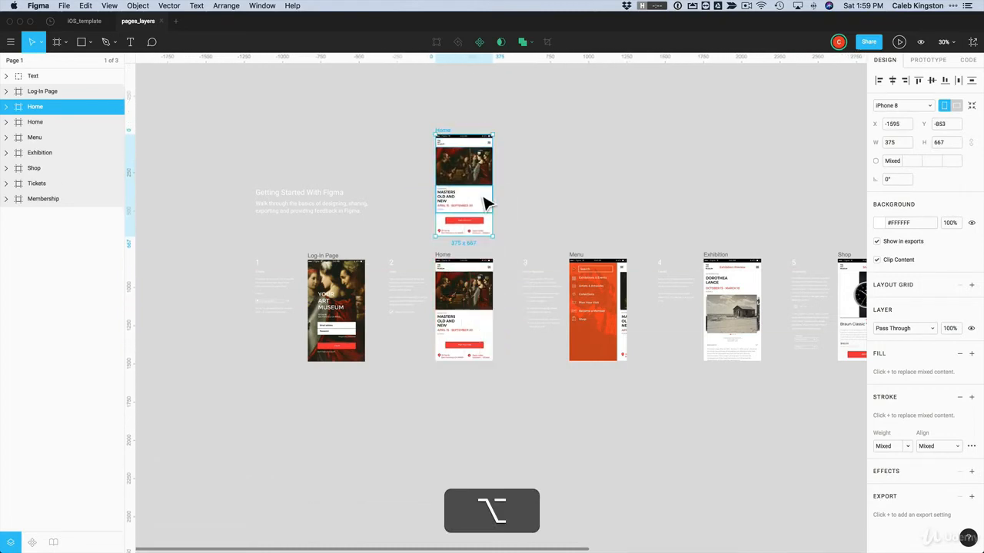
{"action": "left_click", "coordinate": [521, 219]}
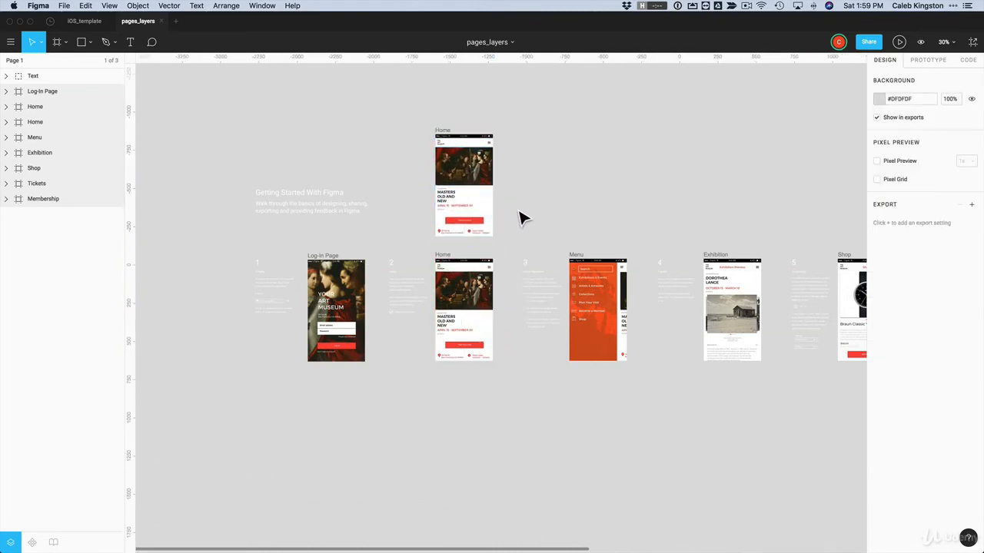
Step: Move the original Home frame to the archive land page and put its duplicate in the vacated spot between Log-In Page and Menu
{"action": "left_click", "coordinate": [446, 135]}
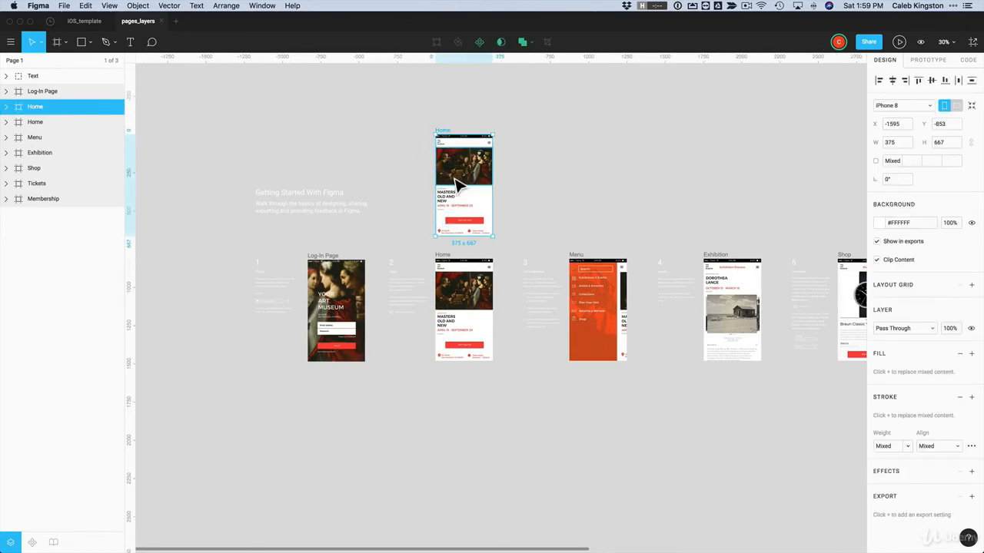
{"action": "left_click", "coordinate": [496, 196]}
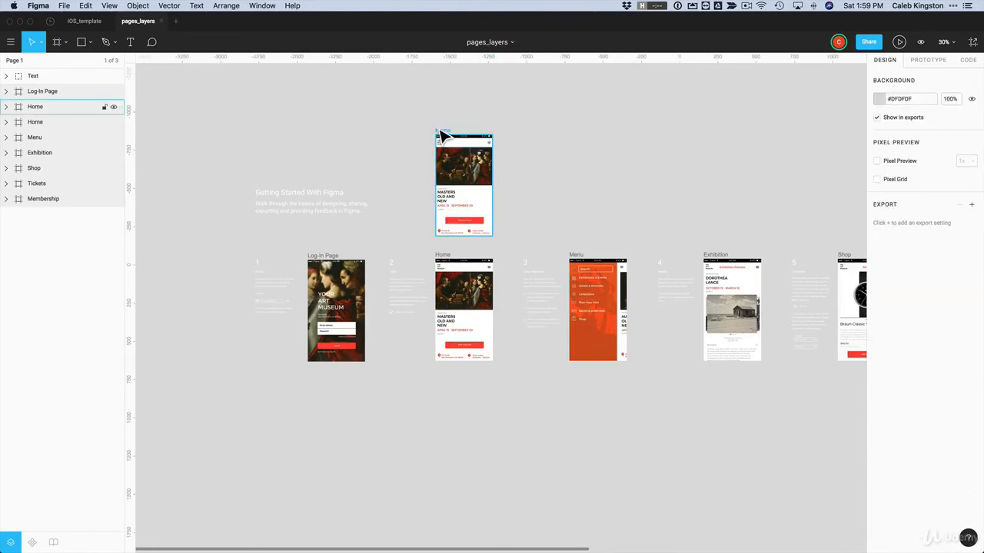
{"action": "right_click", "coordinate": [446, 259]}
{"action": "mouse_move", "coordinate": [459, 264]}
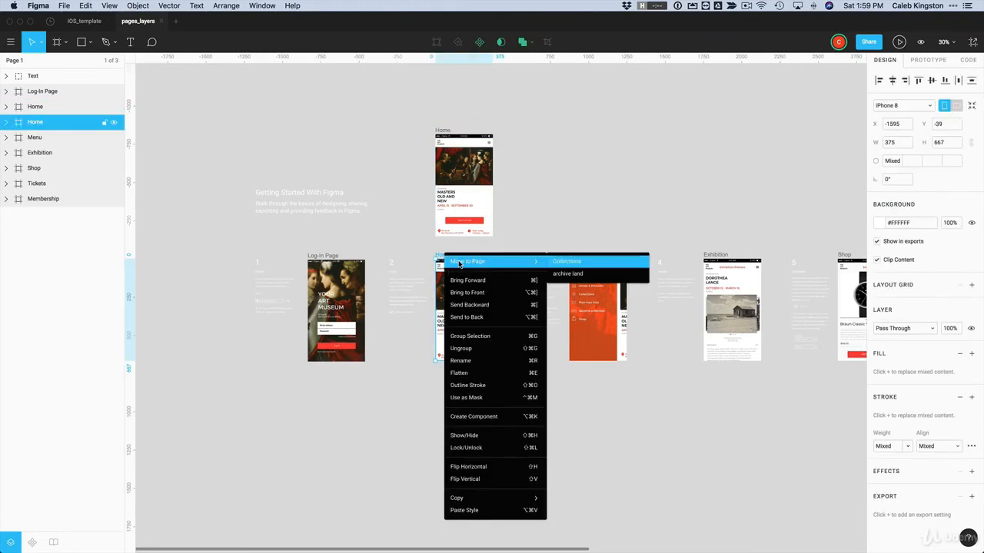
{"action": "left_click", "coordinate": [565, 275]}
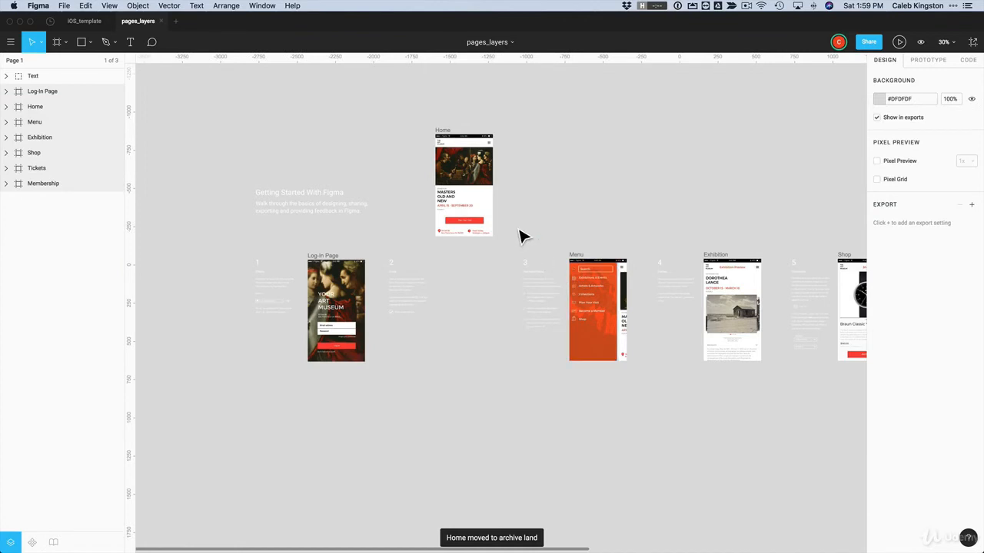
{"action": "left_click_drag", "start_coordinate": [453, 145], "coordinate": [466, 263]}
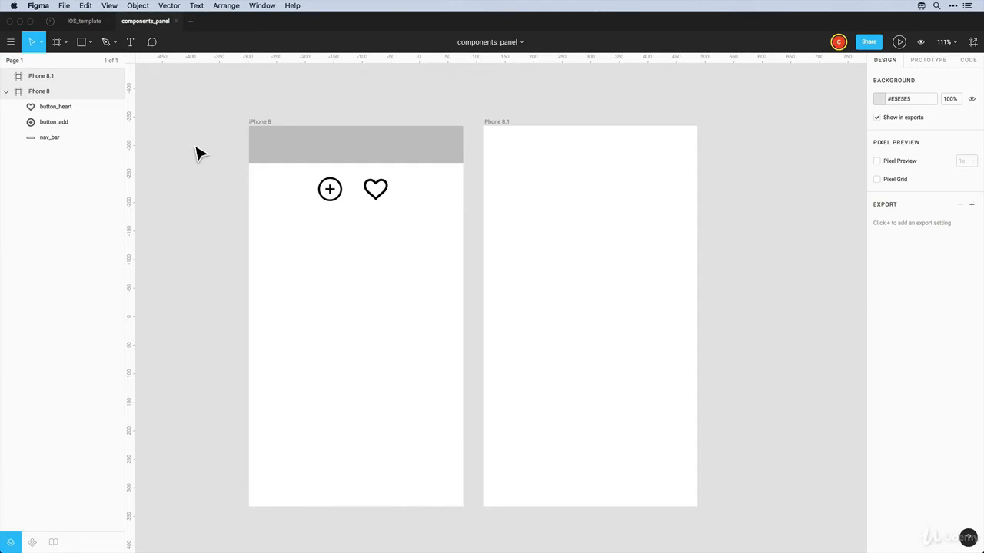
Step: In the components_panel file, select nav_bar, button_add and button_heart in the iPhone 8 frame one after another to inspect them
{"action": "left_click", "coordinate": [300, 158]}
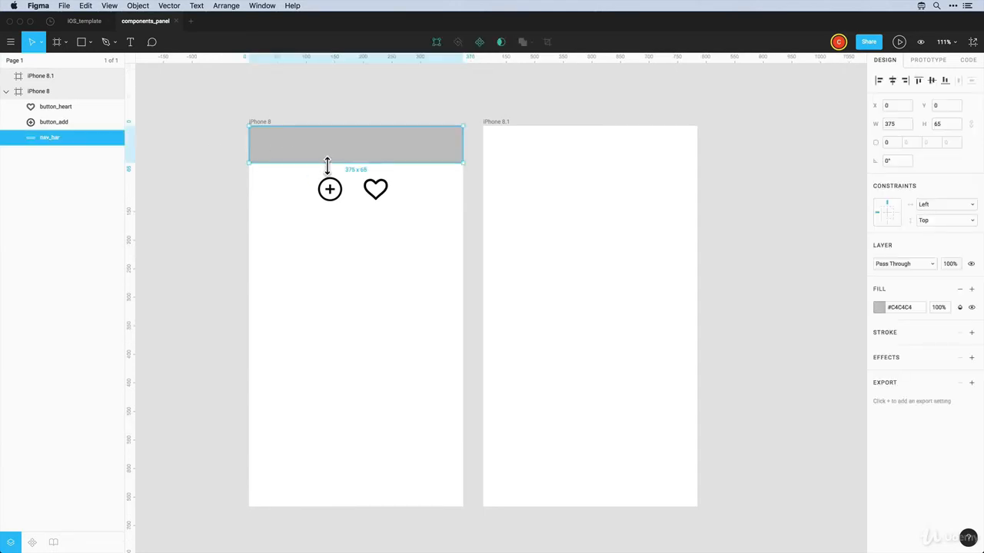
{"action": "left_click", "coordinate": [333, 198]}
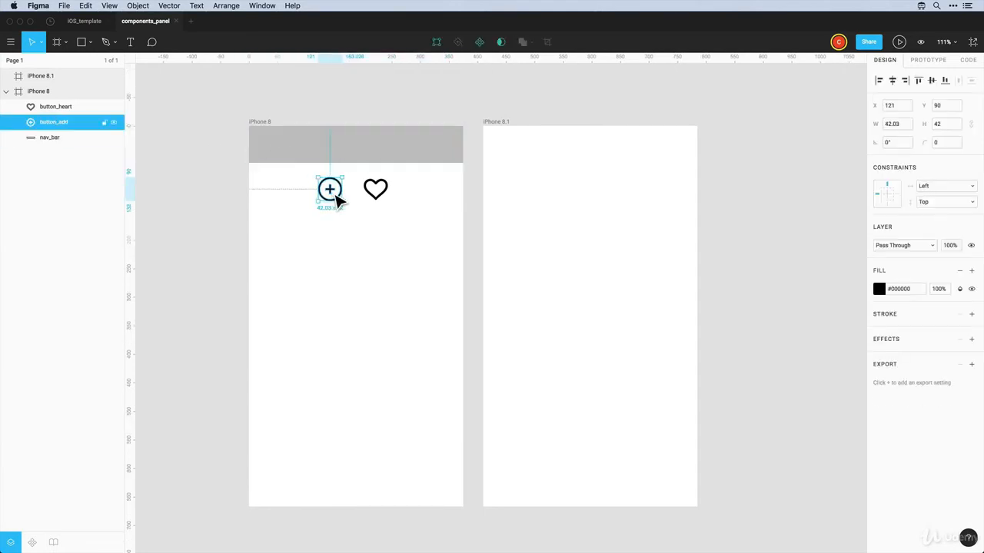
{"action": "left_click", "coordinate": [378, 201]}
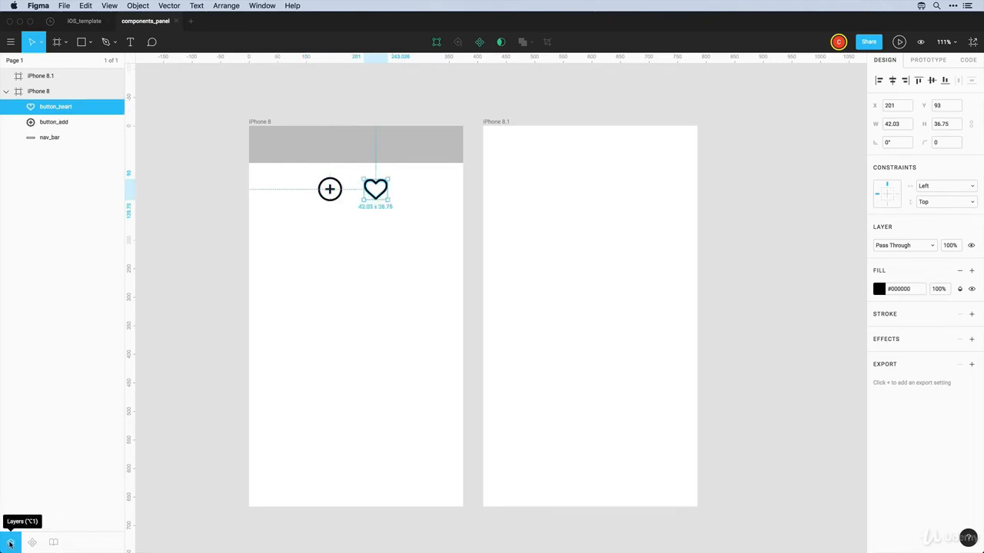
Step: Turn button_add and button_heart in the iPhone 8 frame into components and place an instance of each in the iPhone 8.1 frame
{"action": "left_click", "coordinate": [33, 543]}
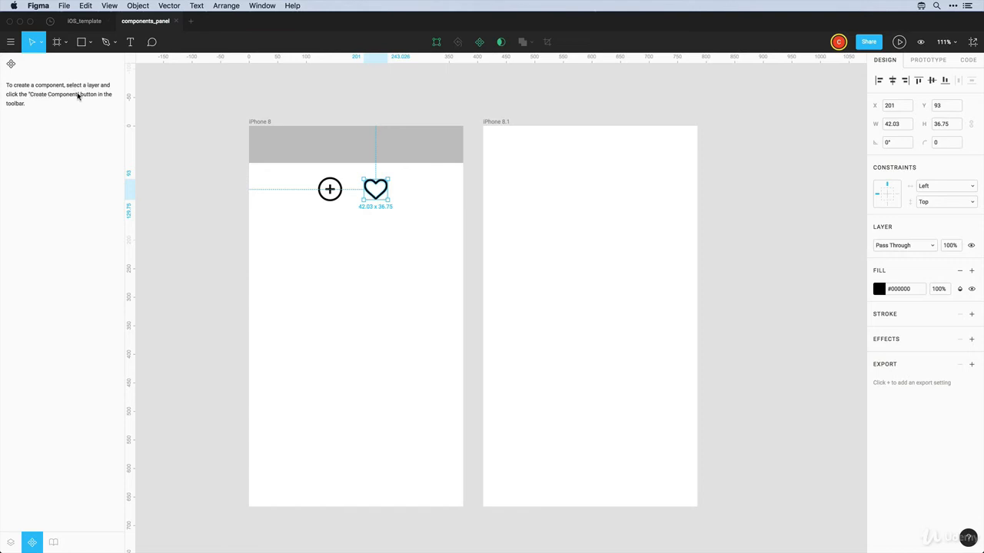
{"action": "left_click", "coordinate": [346, 211]}
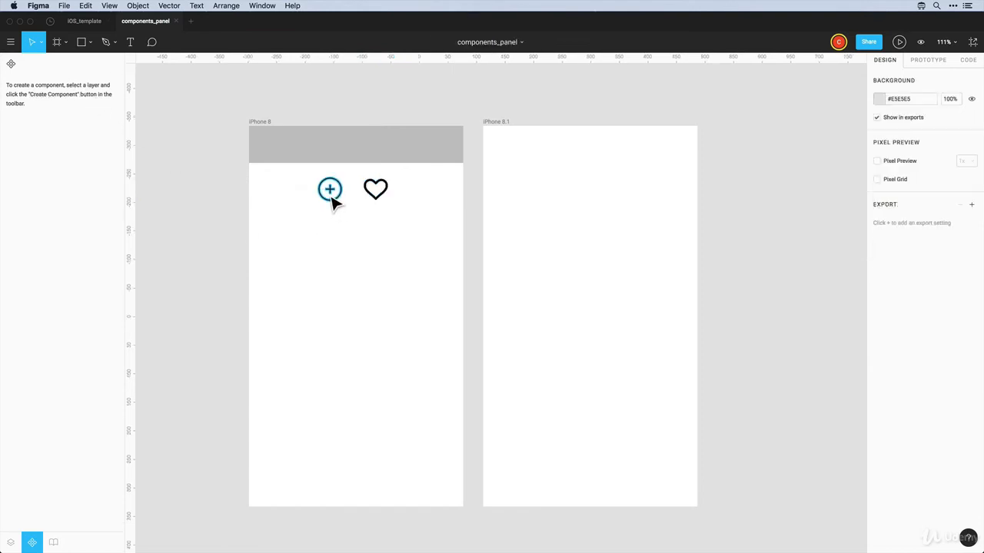
{"action": "left_click", "coordinate": [336, 201]}
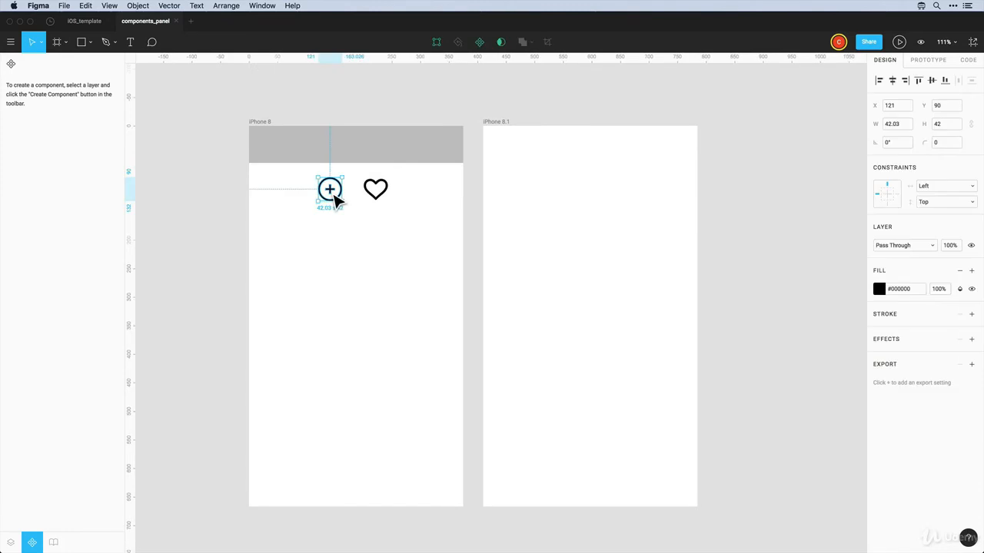
{"action": "left_click", "coordinate": [480, 43]}
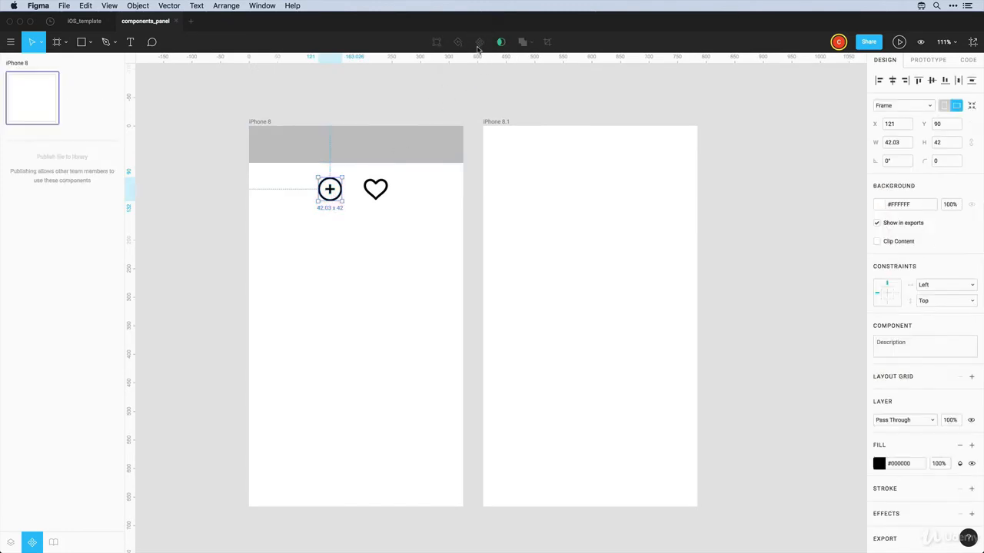
{"action": "left_click", "coordinate": [382, 191]}
{"action": "left_click", "coordinate": [478, 43]}
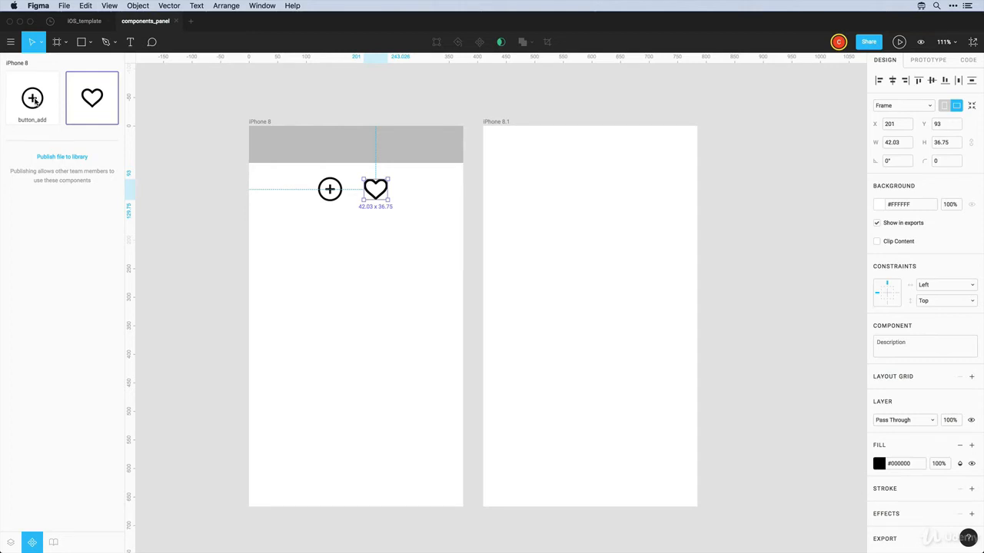
{"action": "left_click_drag", "start_coordinate": [32, 98], "coordinate": [529, 236]}
{"action": "left_click_drag", "start_coordinate": [91, 98], "coordinate": [616, 243]}
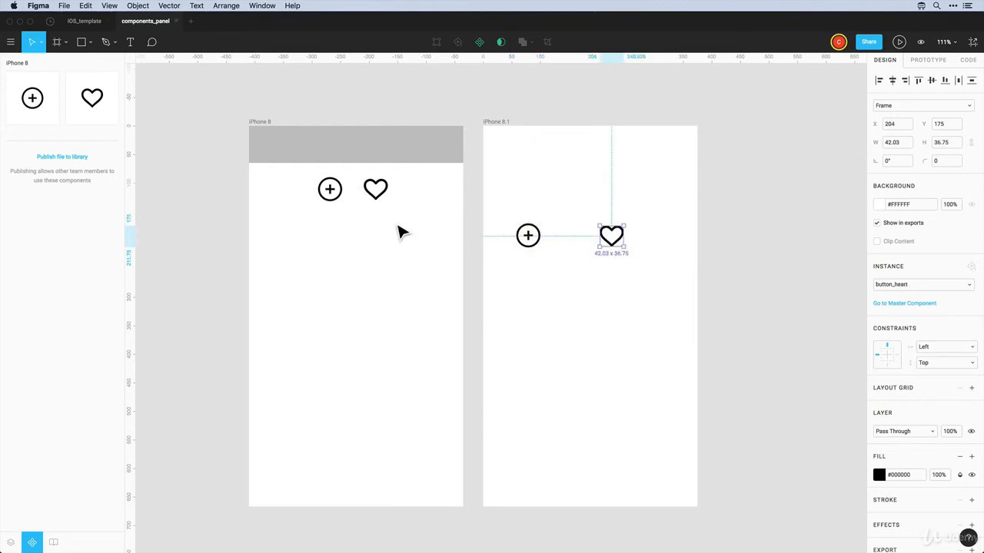
Step: Change the fill of the heart and plus icons in the two master components to blue #2F80ED
{"action": "left_click", "coordinate": [376, 190]}
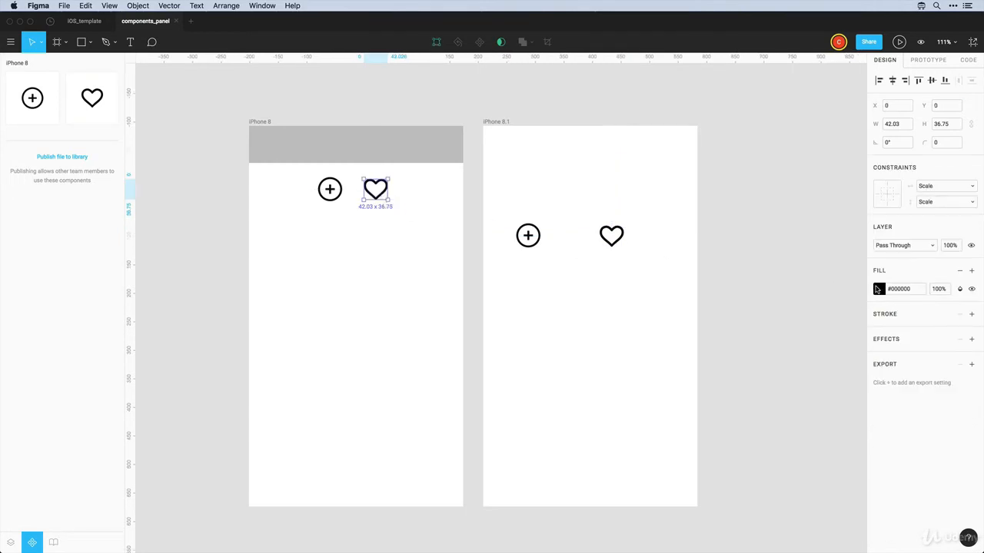
{"action": "left_click", "coordinate": [878, 289]}
{"action": "left_click", "coordinate": [764, 534]}
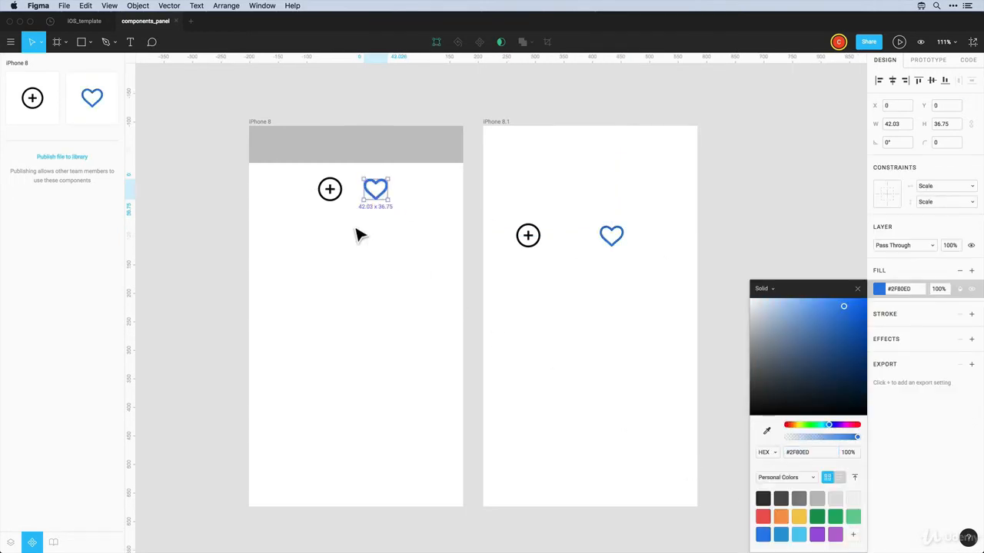
{"action": "left_click", "coordinate": [330, 190]}
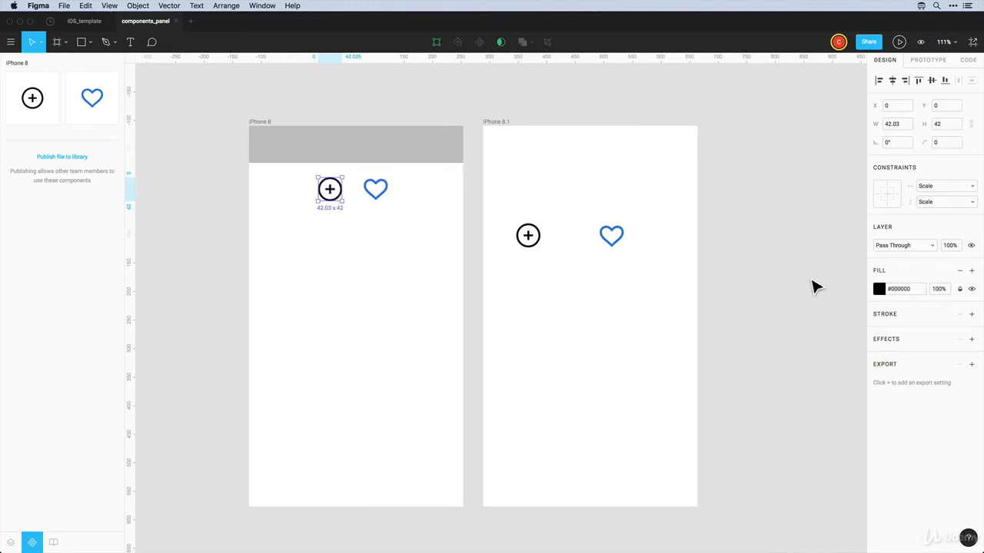
{"action": "left_click", "coordinate": [880, 289]}
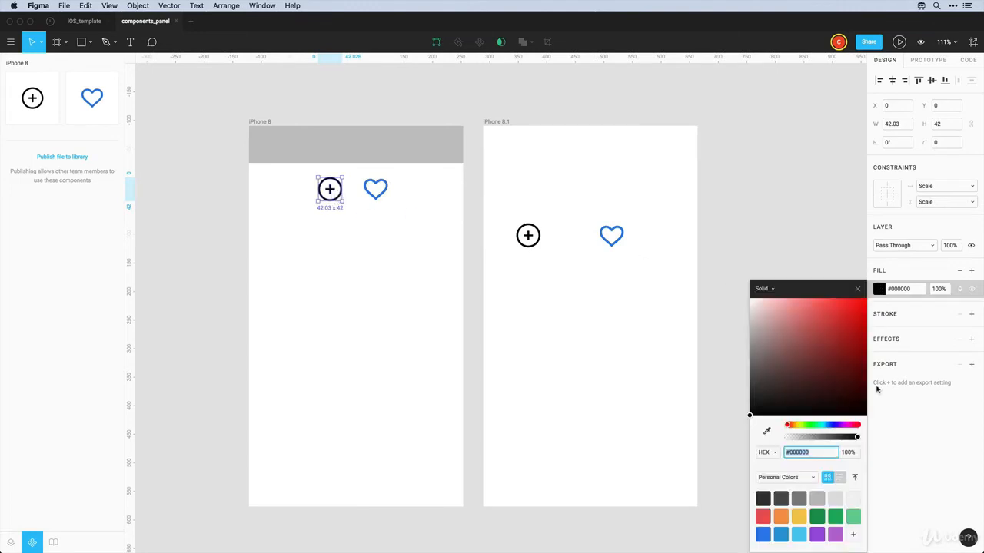
{"action": "left_click", "coordinate": [764, 534]}
{"action": "left_click", "coordinate": [376, 259]}
Step: Move both master button components out of the iPhone 8 frame onto the empty canvas above it
{"action": "scroll", "coordinate": [369, 266], "scroll_direction": "up", "scroll_amount": 2}
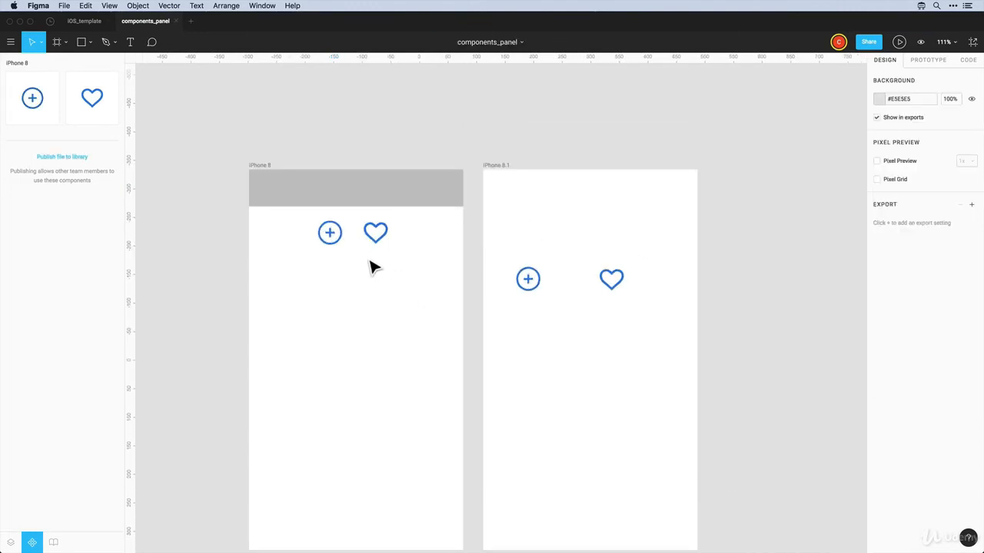
{"action": "left_click_drag", "start_coordinate": [399, 260], "coordinate": [323, 236]}
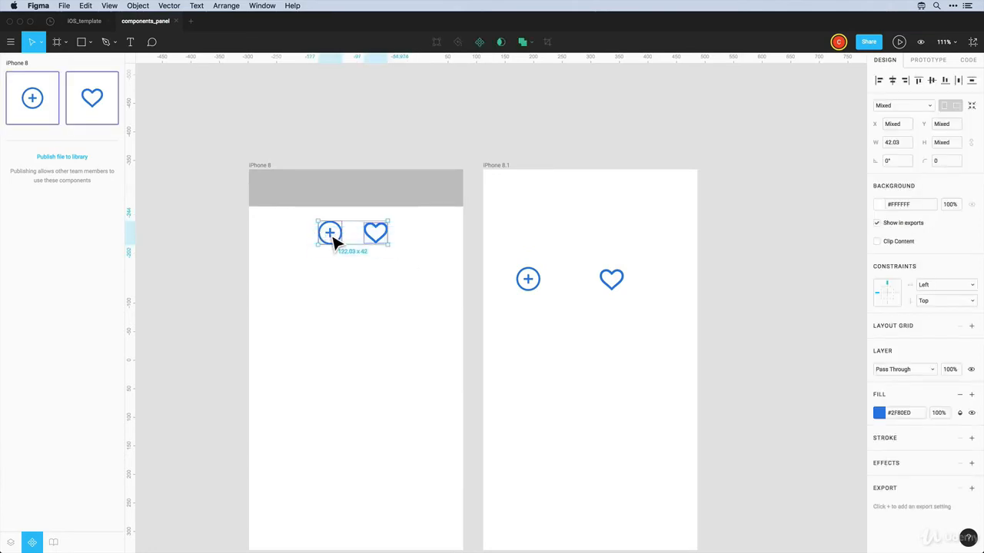
{"action": "left_click_drag", "start_coordinate": [339, 241], "coordinate": [285, 127]}
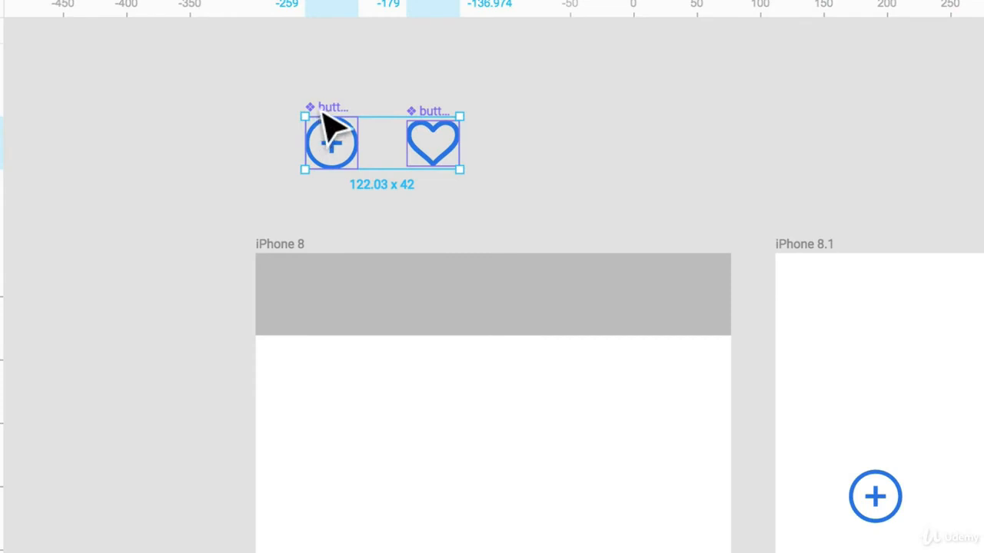
{"action": "left_click", "coordinate": [325, 89]}
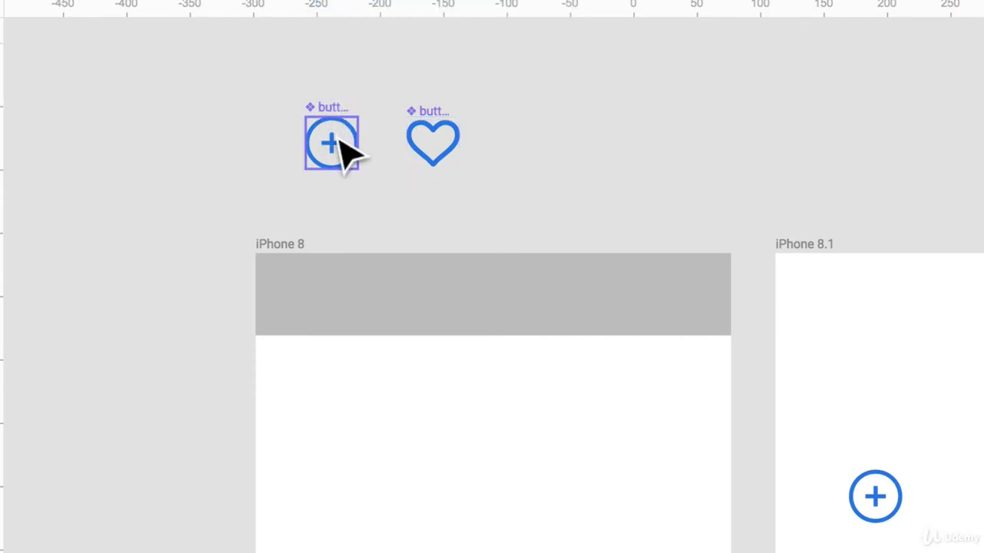
Step: Place instances of button_add and button_heart side by side on the right end of the iPhone 8 nav bar
{"action": "left_click", "coordinate": [347, 153]}
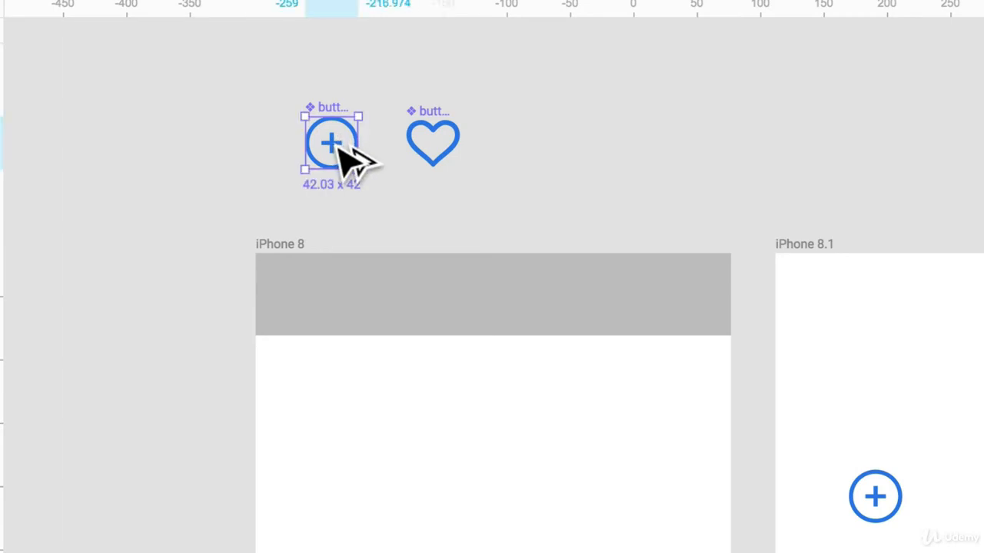
{"action": "left_click_drag", "start_coordinate": [345, 161], "coordinate": [637, 295]}
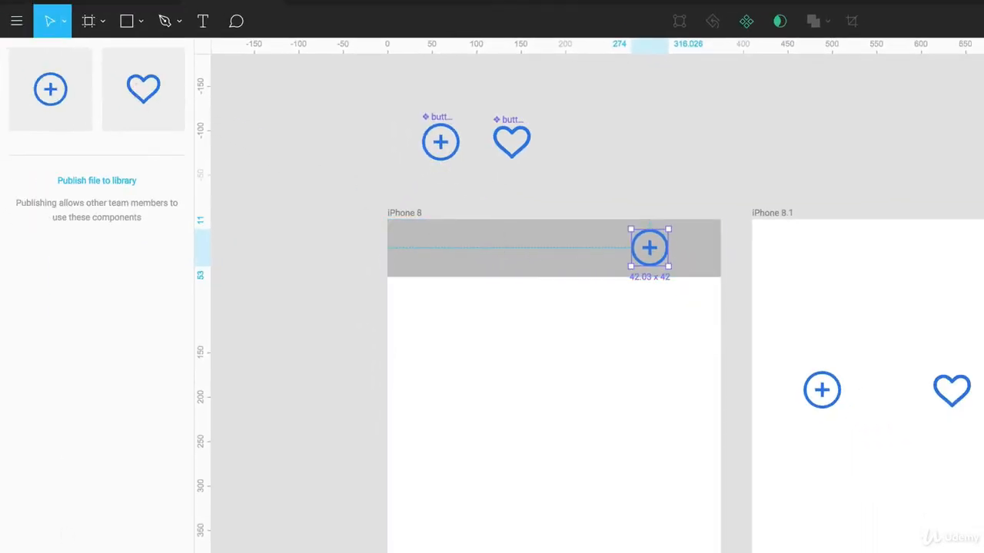
{"action": "left_click_drag", "start_coordinate": [143, 94], "coordinate": [636, 252]}
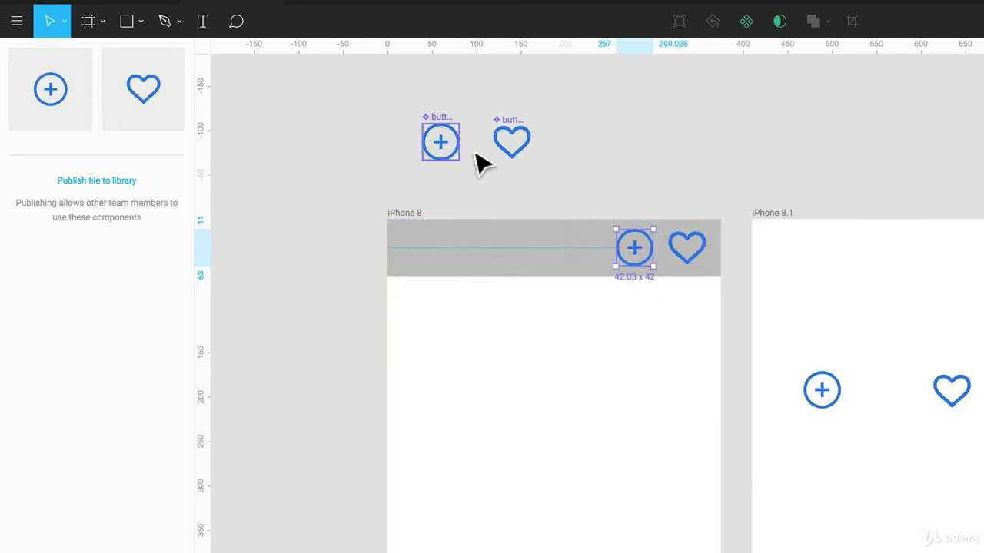
Step: Combine the iPhone 8 nav bar and its two button instances into a single component
{"action": "left_click", "coordinate": [654, 328]}
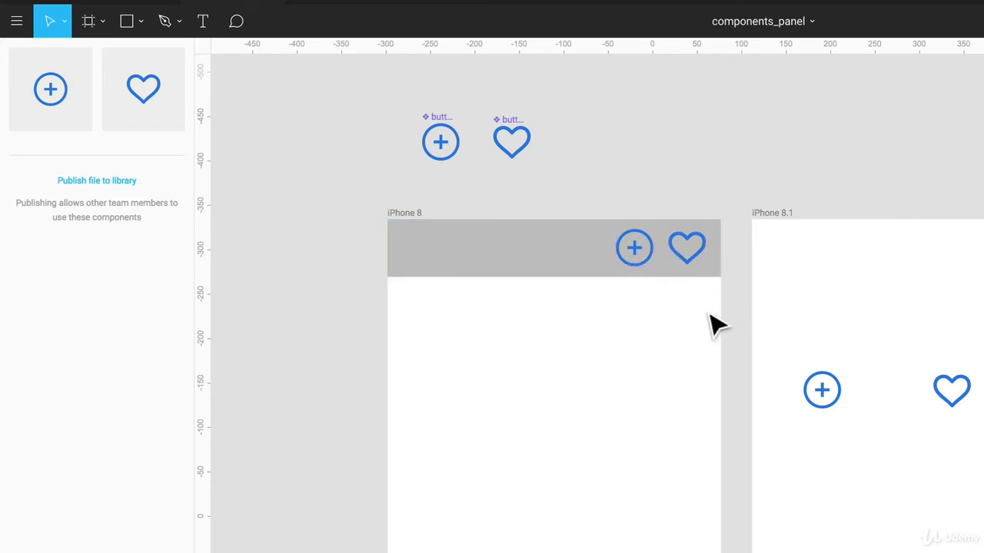
{"action": "left_click_drag", "start_coordinate": [703, 306], "coordinate": [560, 257]}
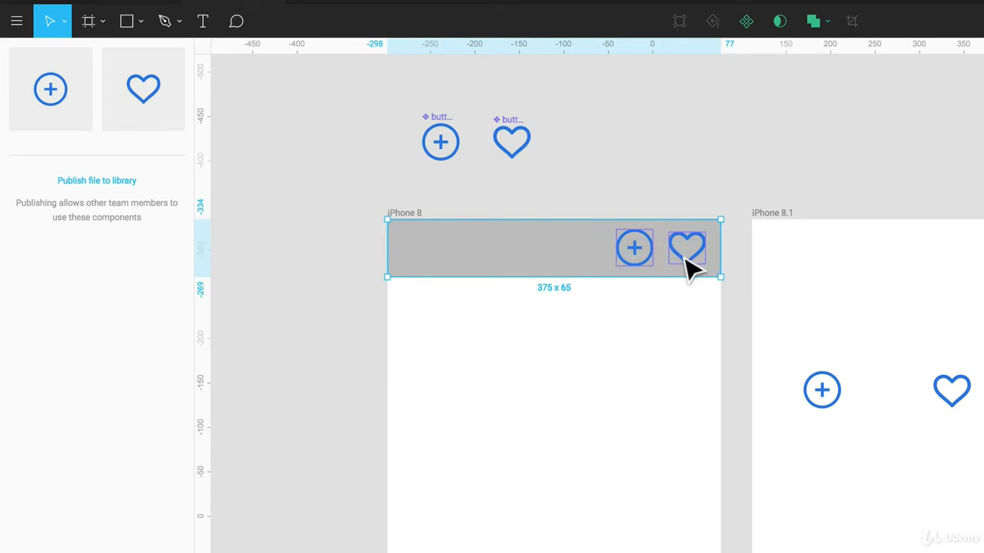
{"action": "left_click", "coordinate": [746, 26]}
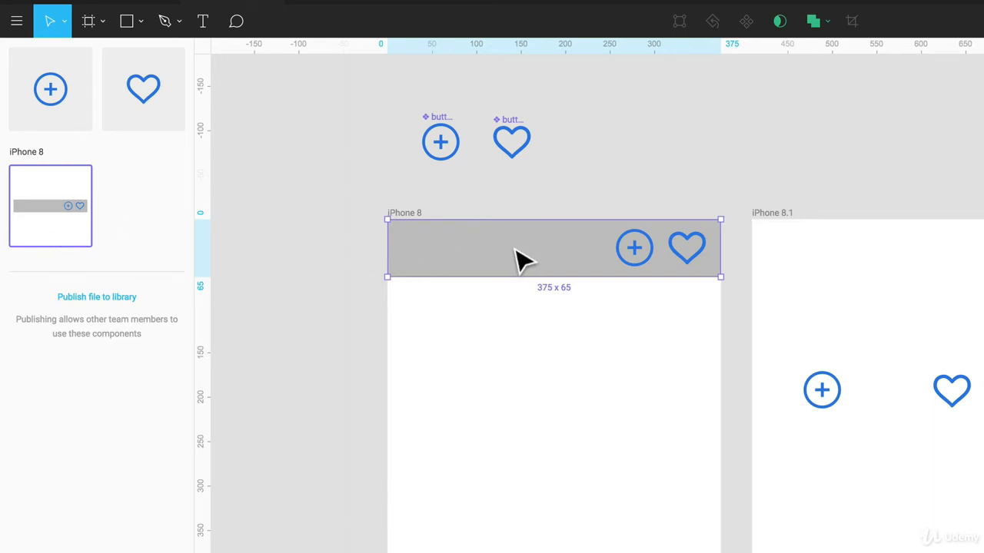
Step: Place one instance of the nav bar component lower in the iPhone 8 frame and another across the top of iPhone 8.1
{"action": "left_click_drag", "start_coordinate": [523, 260], "coordinate": [523, 479]}
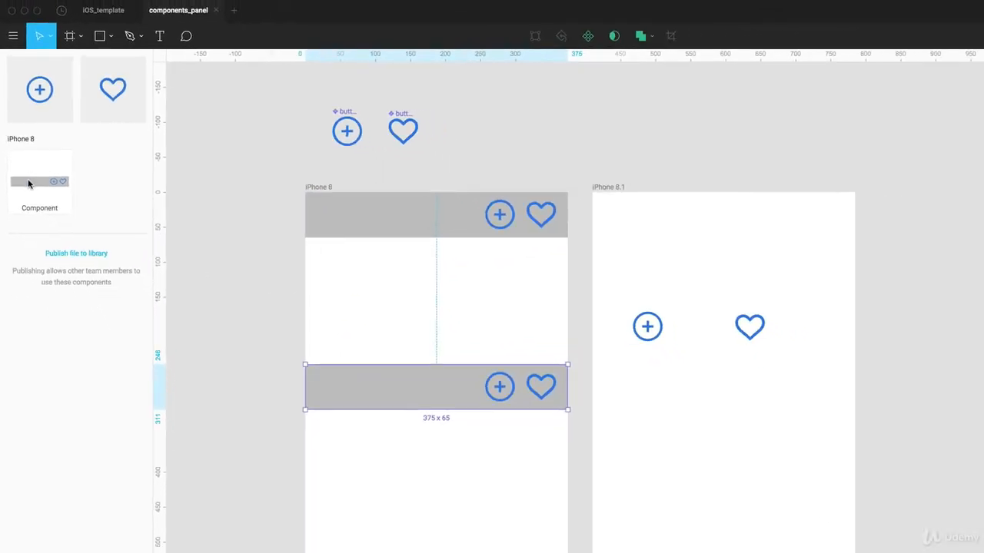
{"action": "left_click_drag", "start_coordinate": [28, 183], "coordinate": [657, 222]}
{"action": "key", "text": "Escape"}
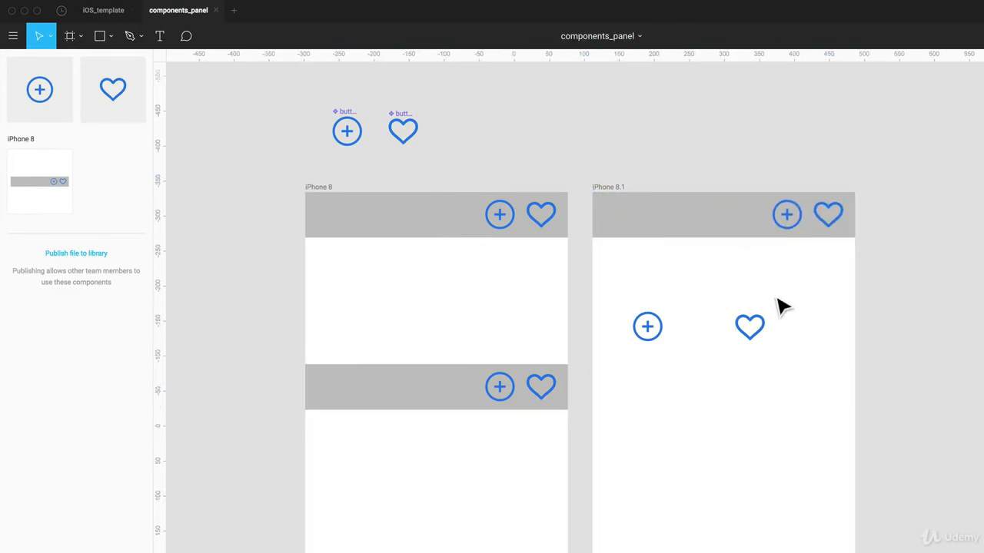
Step: Delete the loose plus and heart instances in iPhone 8.1 and the extra nav bar instance lower in iPhone 8
{"action": "left_click_drag", "start_coordinate": [786, 293], "coordinate": [633, 399]}
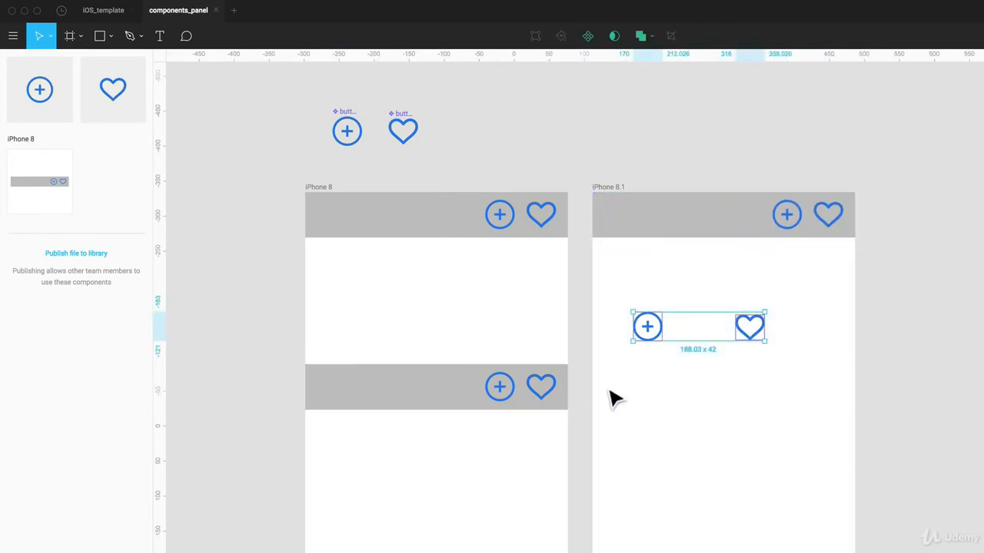
{"action": "key", "text": "Delete"}
{"action": "left_click_drag", "start_coordinate": [547, 325], "coordinate": [438, 457]}
{"action": "key", "text": "Delete"}
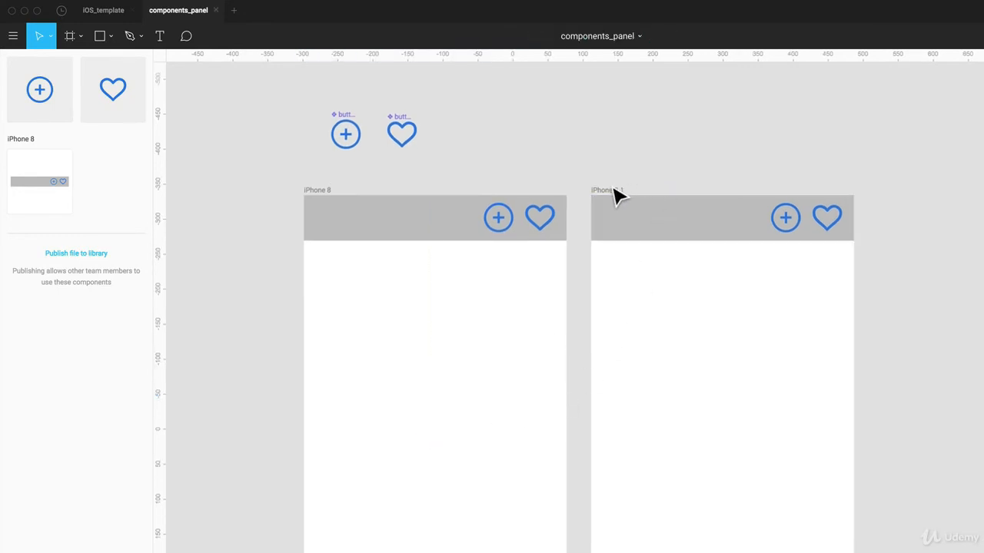
Step: Duplicate the iPhone 8.1 frame to its right at X 500 and clear the selection
{"action": "left_click_drag", "start_coordinate": [608, 194], "coordinate": [654, 198]}
{"action": "left_click_drag", "start_coordinate": [839, 201], "coordinate": [881, 202]}
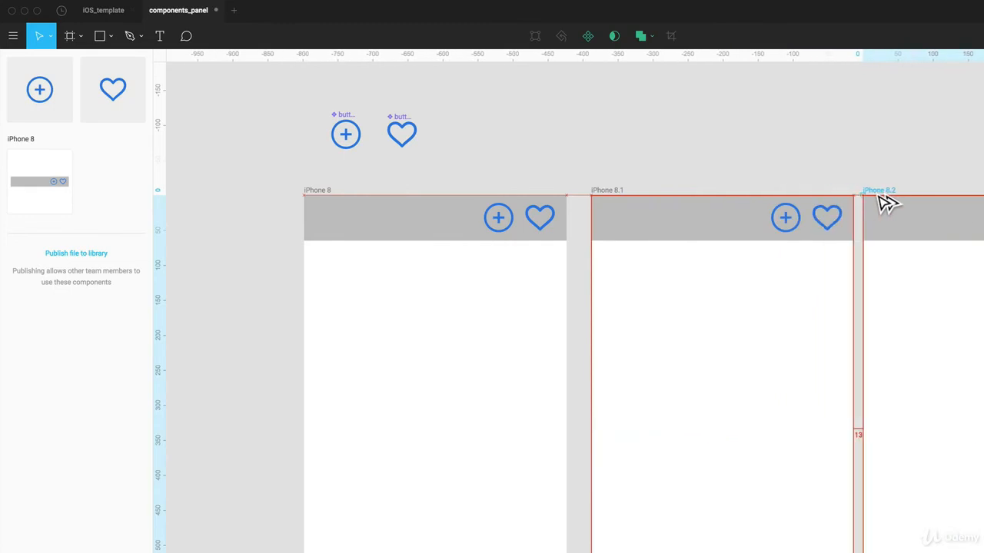
{"action": "scroll", "coordinate": [883, 209], "scroll_direction": "right", "scroll_amount": 3}
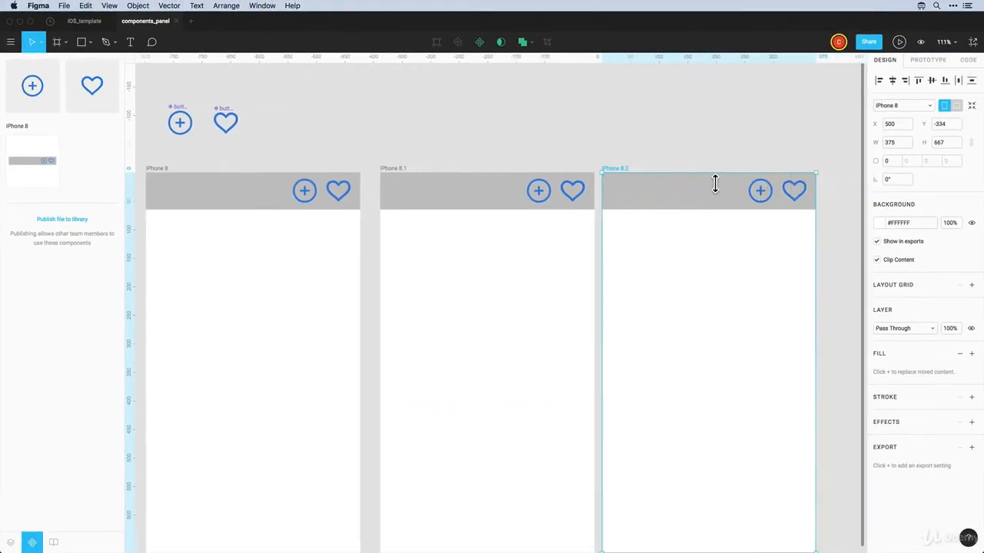
{"action": "scroll", "coordinate": [715, 184], "scroll_direction": "down", "scroll_amount": 2}
{"action": "scroll", "coordinate": [715, 185], "scroll_direction": "left", "scroll_amount": 2}
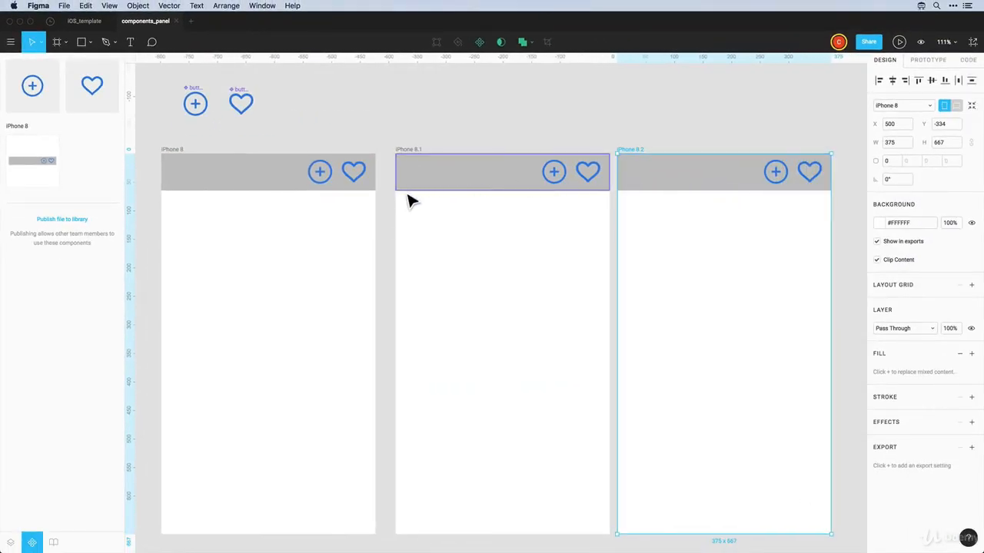
{"action": "left_click", "coordinate": [292, 144]}
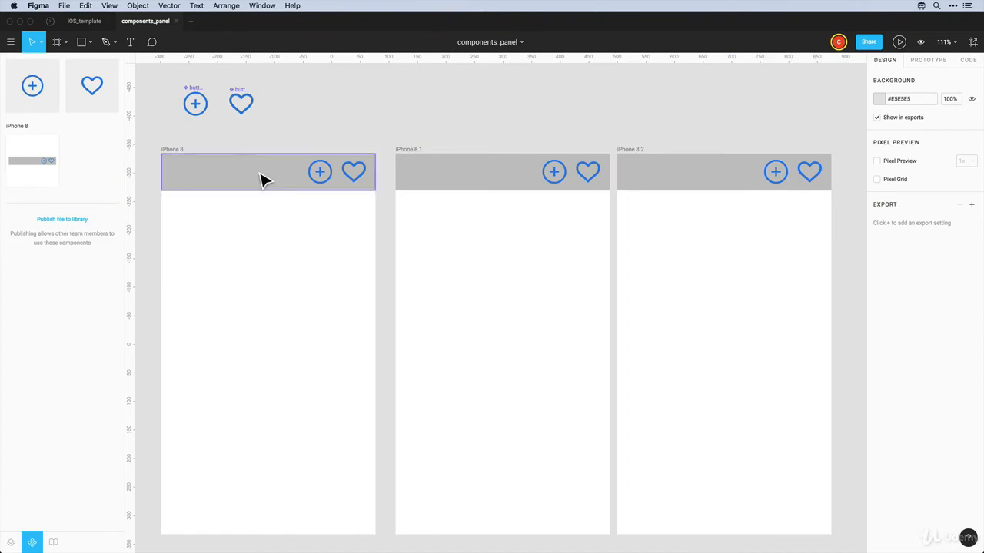
Step: Set the fill of the bar rectangle in the iPhone 8 master nav bar component to blue #2F80ED
{"action": "left_click", "coordinate": [226, 186]}
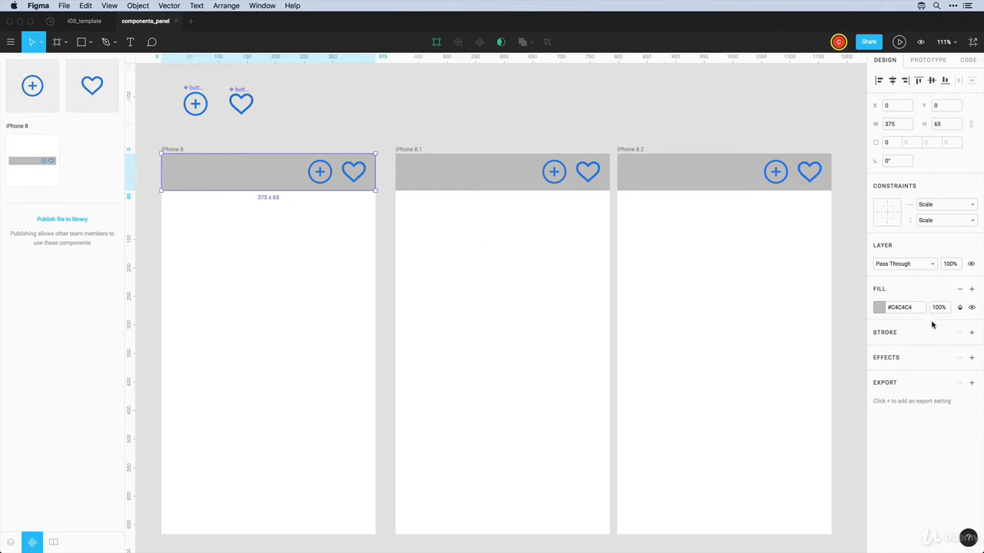
{"action": "left_click", "coordinate": [879, 307]}
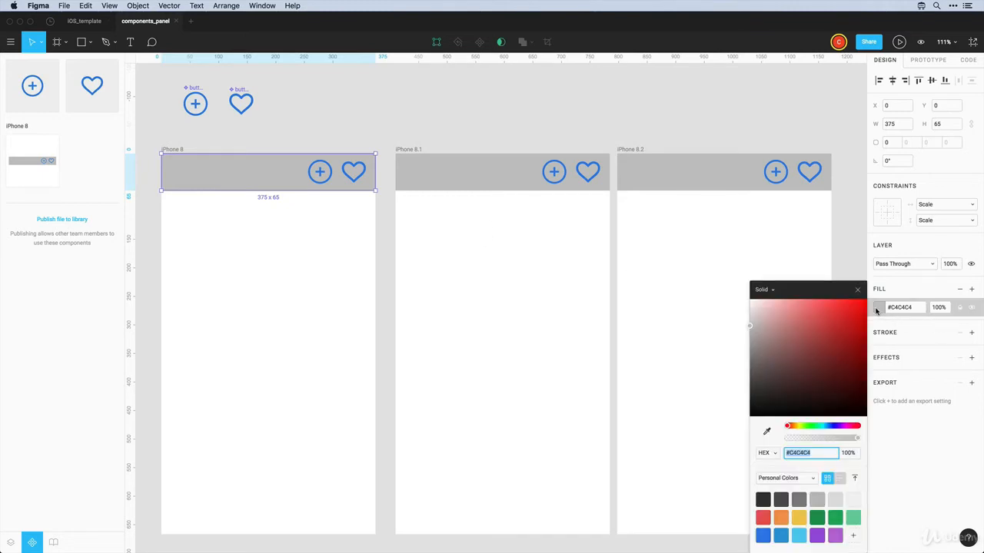
{"action": "left_click", "coordinate": [763, 535]}
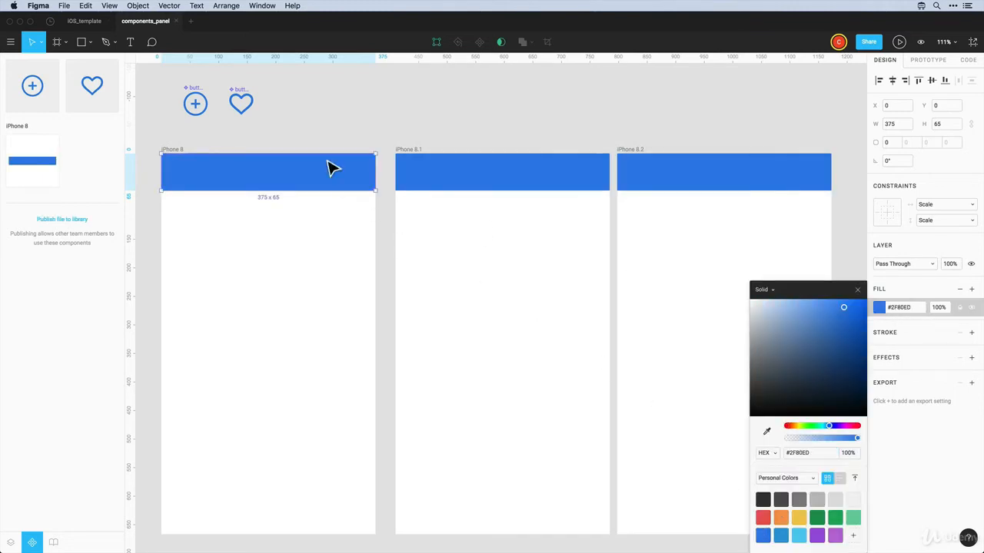
{"action": "left_click", "coordinate": [319, 127]}
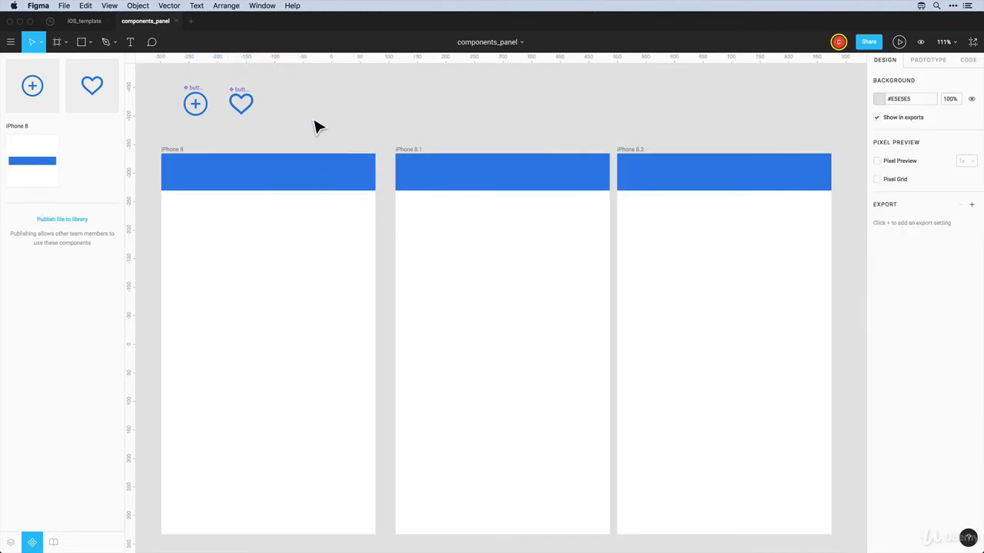
Step: Set the fill of the plus icon in the button_add master component to white #FFFFFF
{"action": "left_click", "coordinate": [197, 106]}
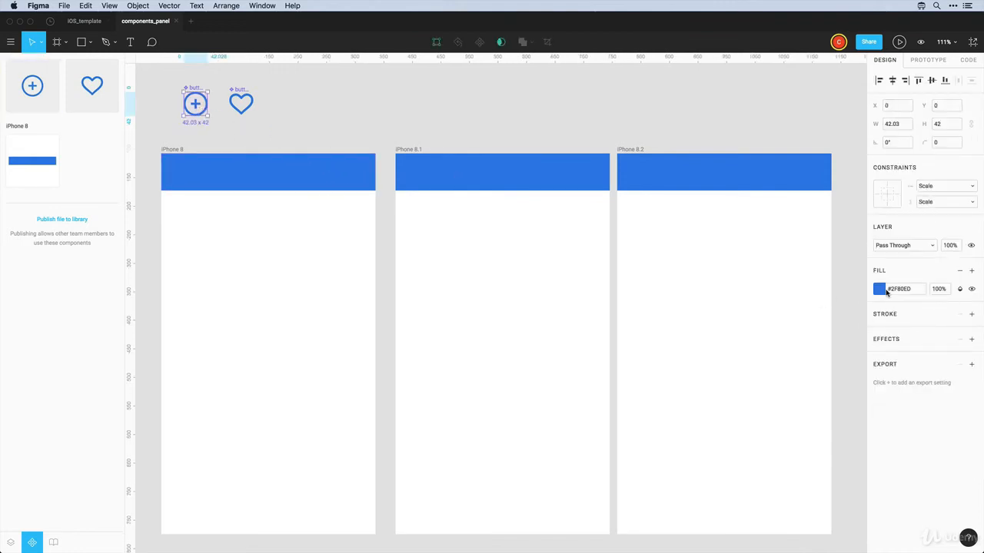
{"action": "left_click", "coordinate": [879, 289]}
{"action": "left_click_drag", "start_coordinate": [764, 305], "coordinate": [700, 287]}
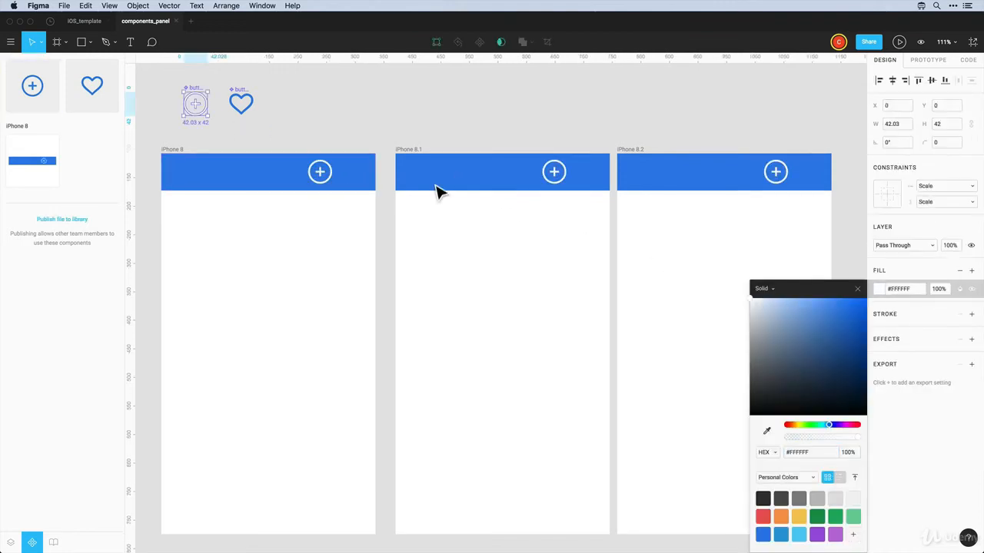
Step: Set the fill of the heart icon in the button_heart master component to white #FFFFFF and clear the selection
{"action": "left_click", "coordinate": [240, 114]}
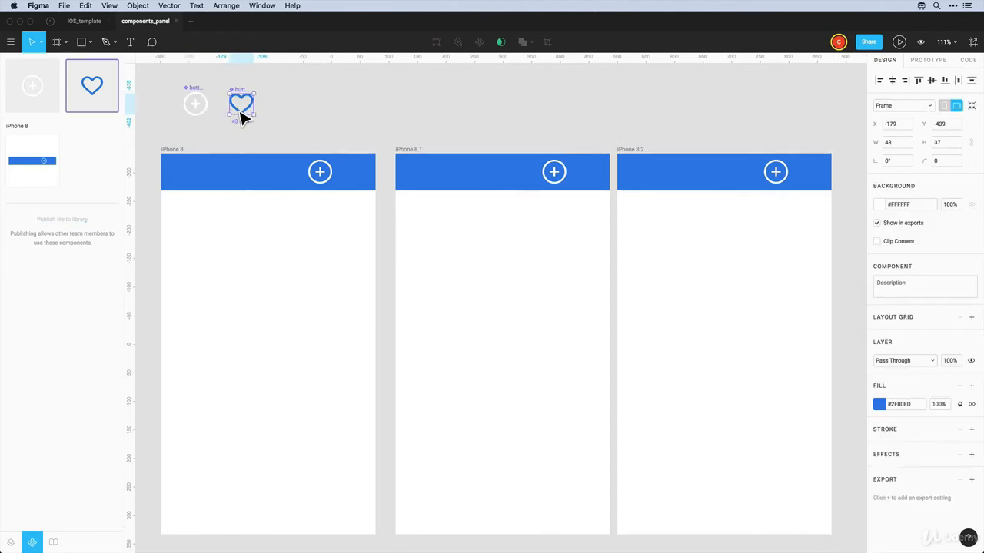
{"action": "double_click", "coordinate": [240, 114]}
{"action": "left_click", "coordinate": [879, 289]}
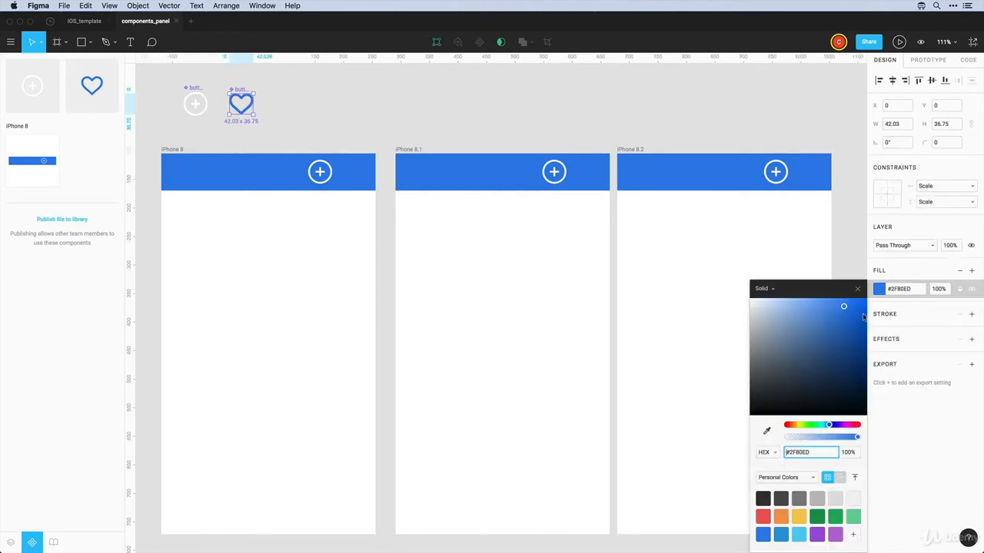
{"action": "left_click_drag", "start_coordinate": [839, 337], "coordinate": [686, 264]}
{"action": "left_click", "coordinate": [411, 118]}
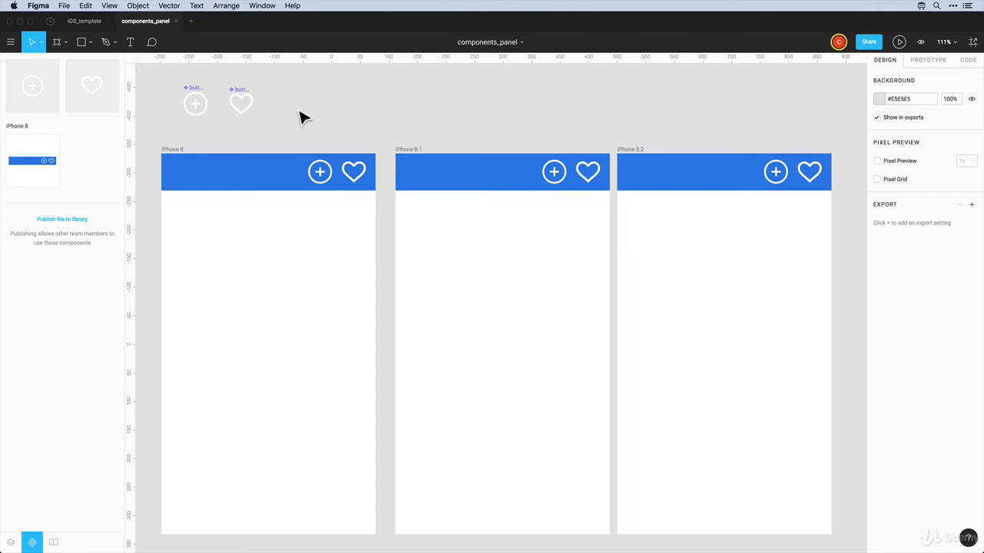
Step: Delete the button_heart master component and set the fill of the heart instance in the iPhone 8 nav bar to red #FF0000
{"action": "left_click", "coordinate": [241, 100]}
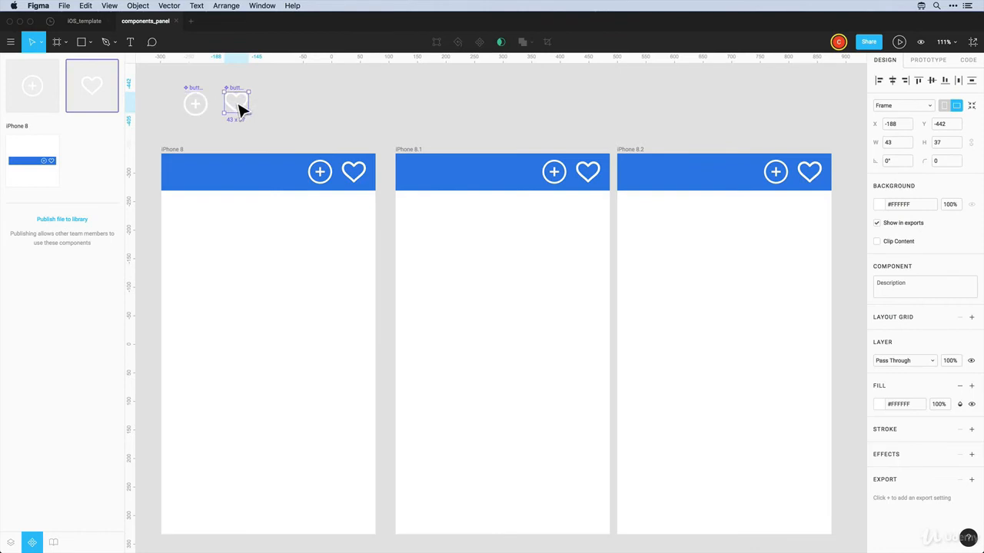
{"action": "key", "text": "Delete"}
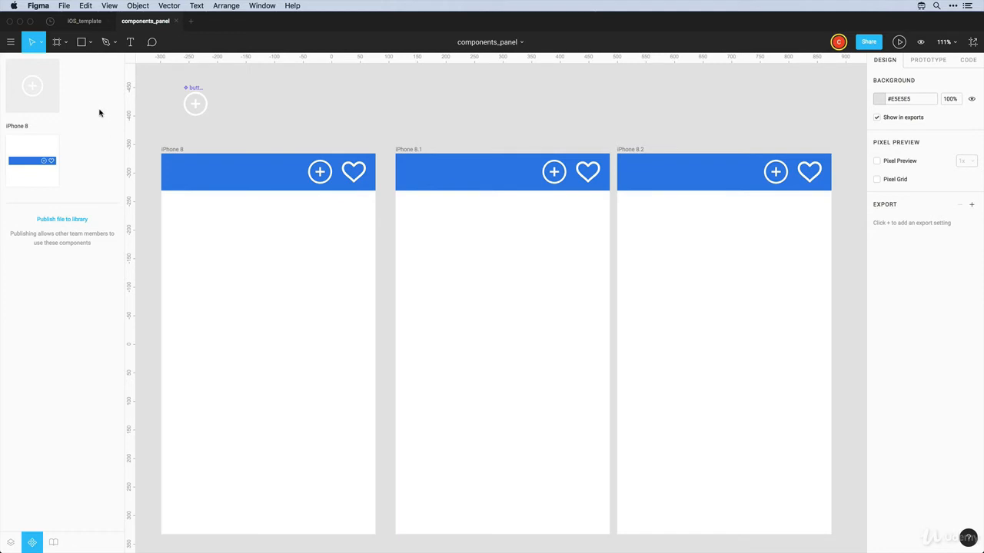
{"action": "left_click", "coordinate": [359, 174]}
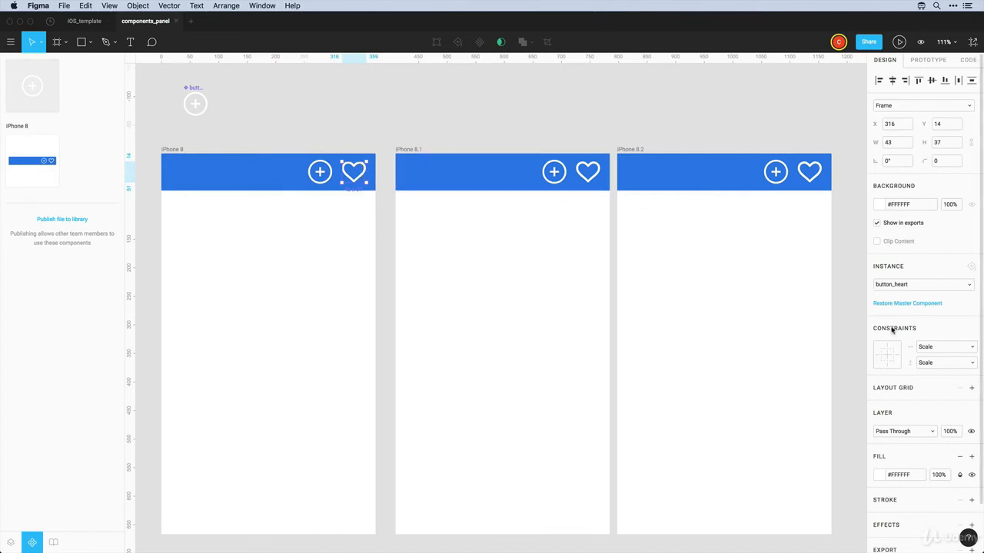
{"action": "left_click", "coordinate": [881, 475]}
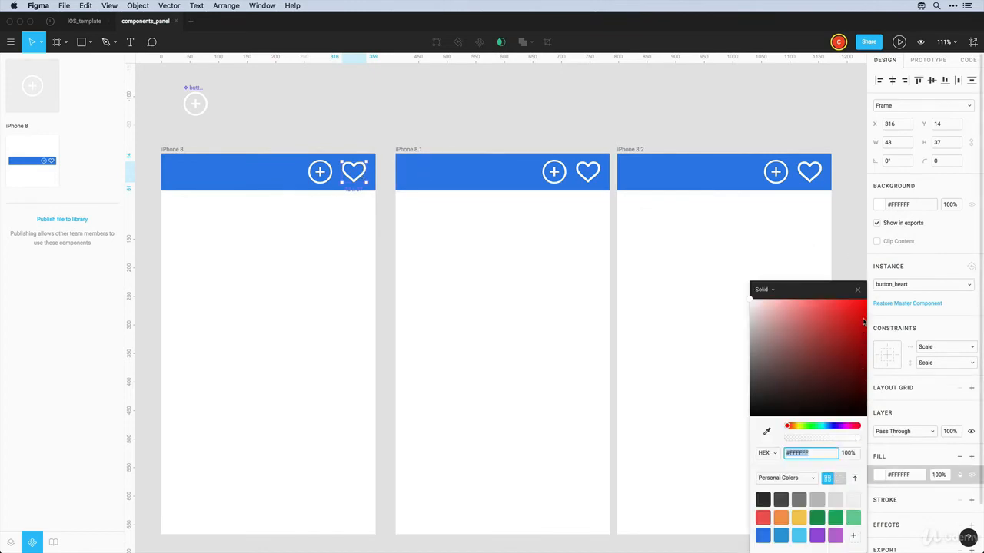
{"action": "type", "text": "ff0000"}
{"action": "key", "text": "Return"}
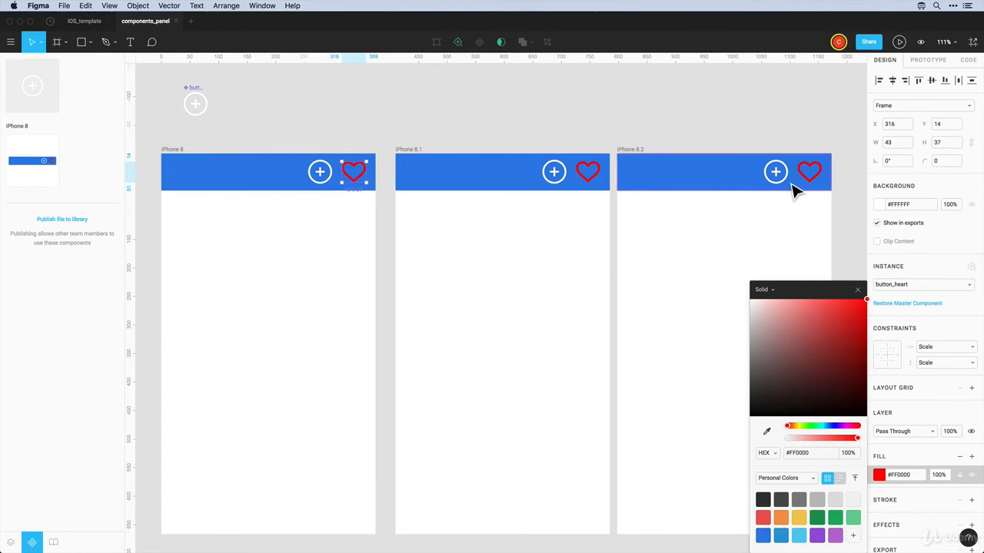
{"action": "left_click", "coordinate": [485, 126]}
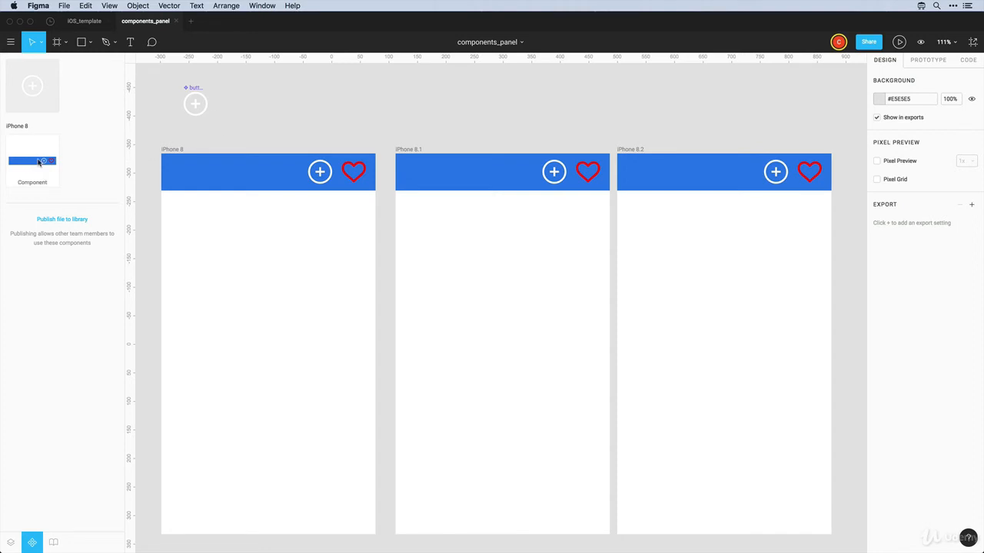
{"action": "scroll", "coordinate": [247, 102], "scroll_direction": "down", "scroll_amount": 1}
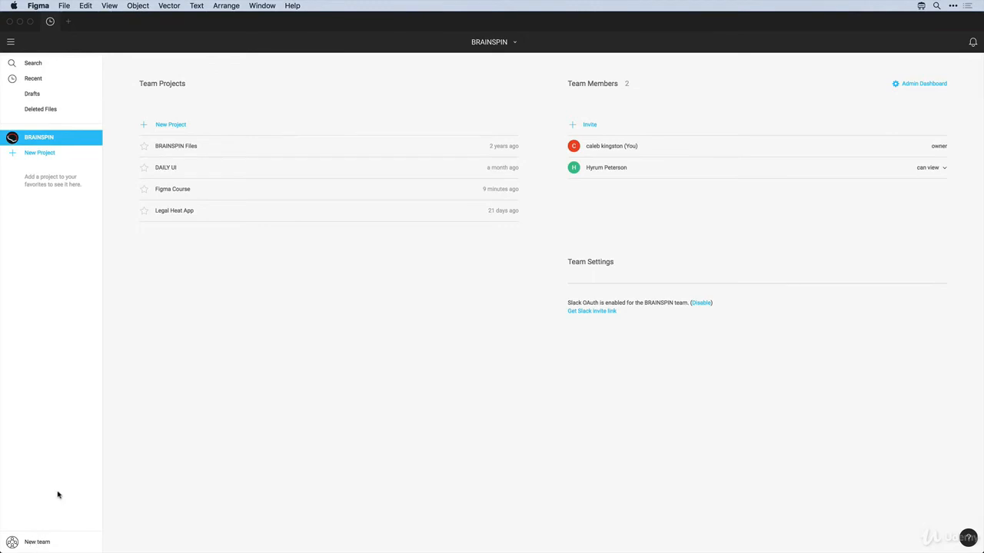
{"action": "left_click", "coordinate": [38, 543]}
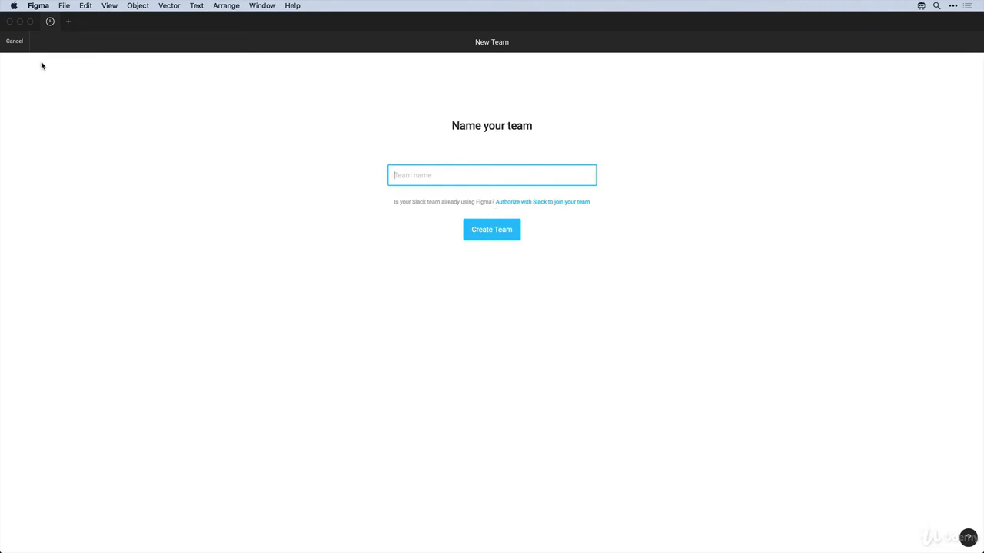
{"action": "left_click", "coordinate": [15, 42]}
{"action": "left_click", "coordinate": [36, 140]}
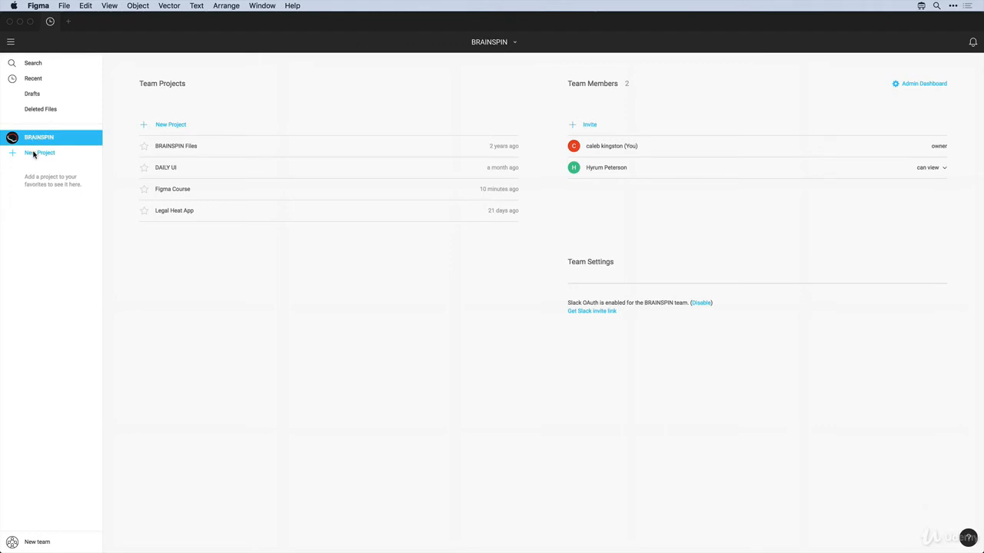
Step: Create a new project named bootstrap_styles in the BRAINSPIN team, keeping edit access for everyone at BRAINSPIN
{"action": "left_click", "coordinate": [34, 155]}
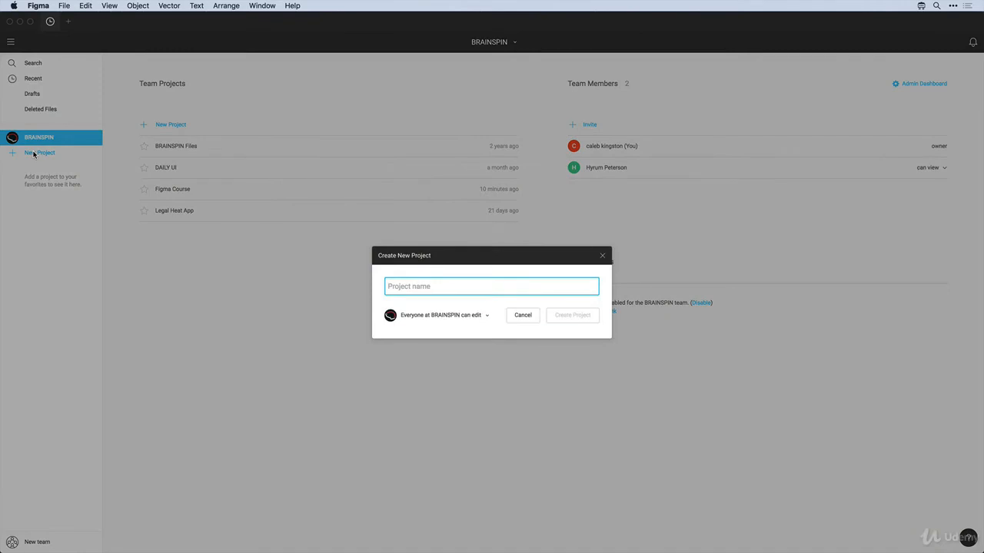
{"action": "type", "text": "bootstrap_styles"}
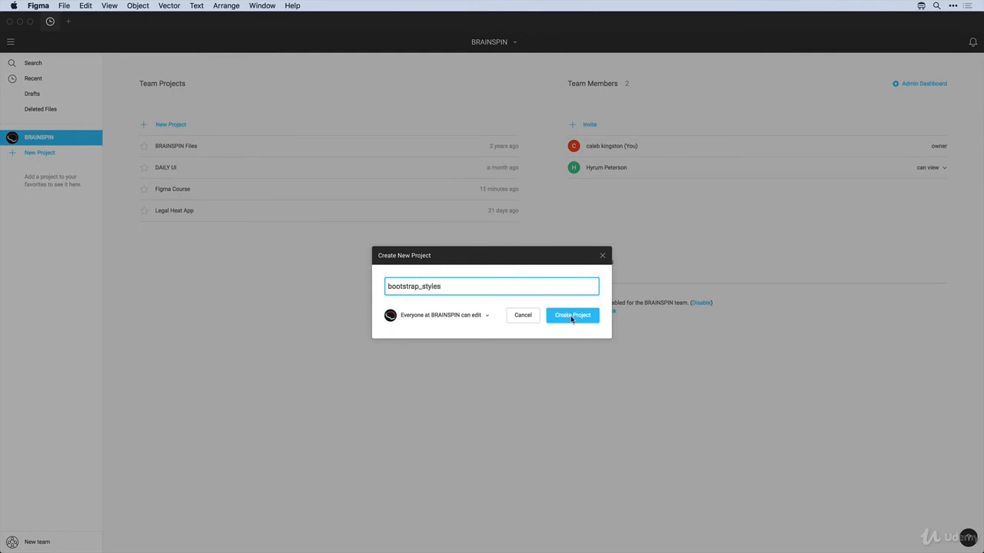
{"action": "left_click", "coordinate": [572, 315]}
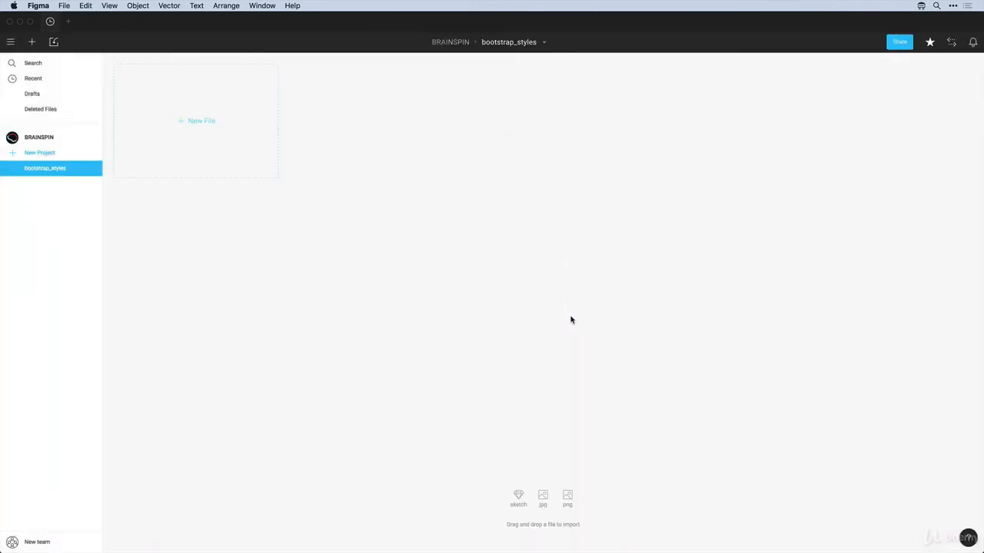
Step: Import bootstrap_styles.fig from the chapter_2 folder into the bootstrap_styles project and open the imported file
{"action": "left_click", "coordinate": [53, 43]}
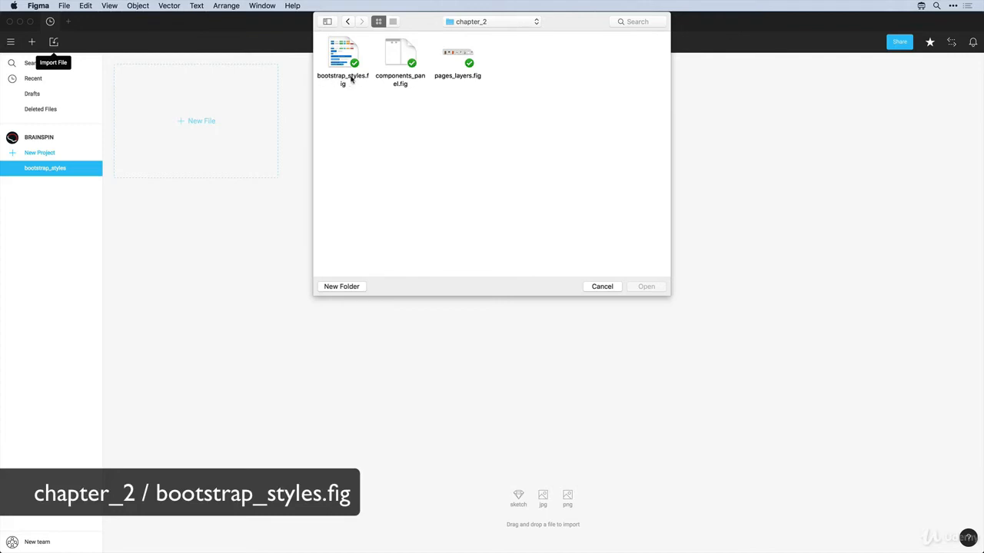
{"action": "double_click", "coordinate": [344, 77]}
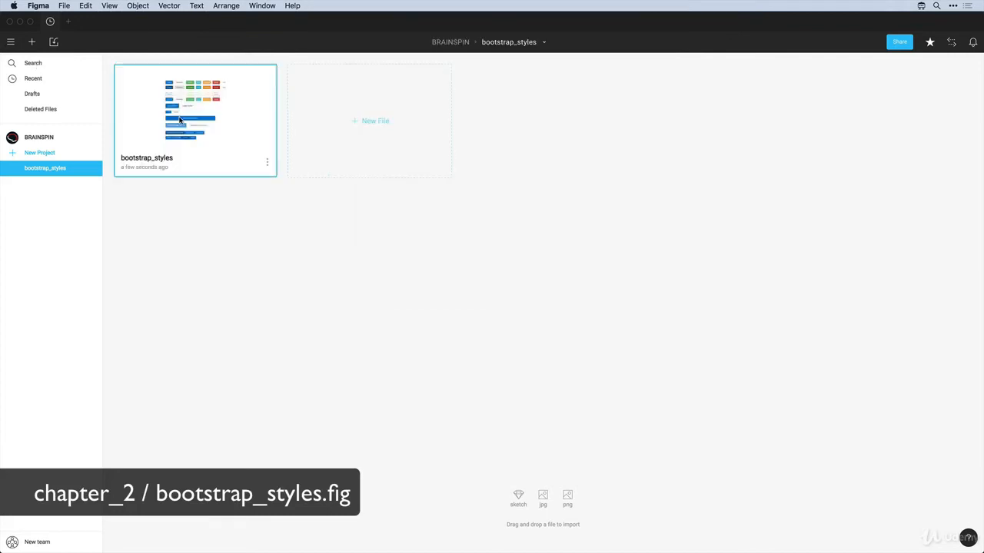
{"action": "double_click", "coordinate": [182, 119]}
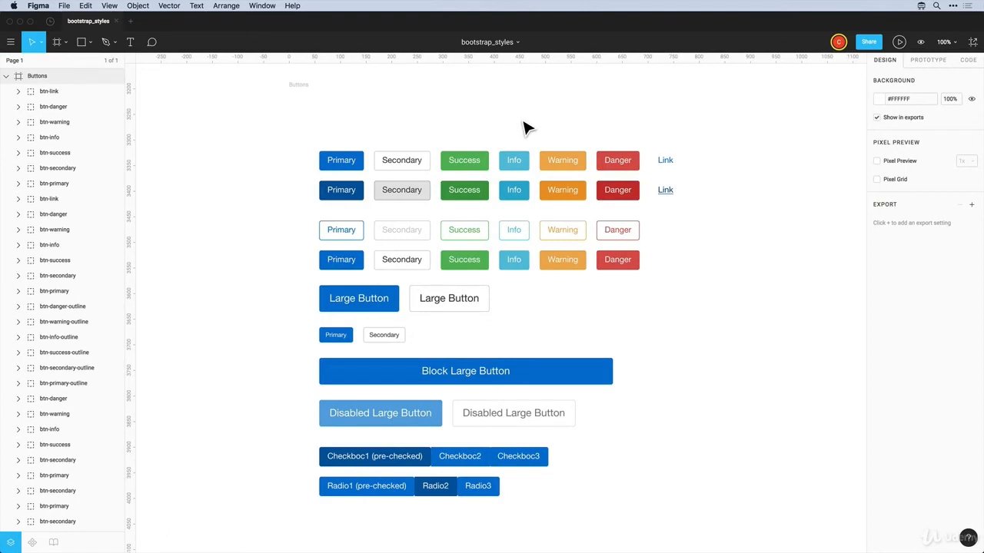
{"action": "left_click", "coordinate": [399, 160]}
{"action": "left_click", "coordinate": [470, 165]}
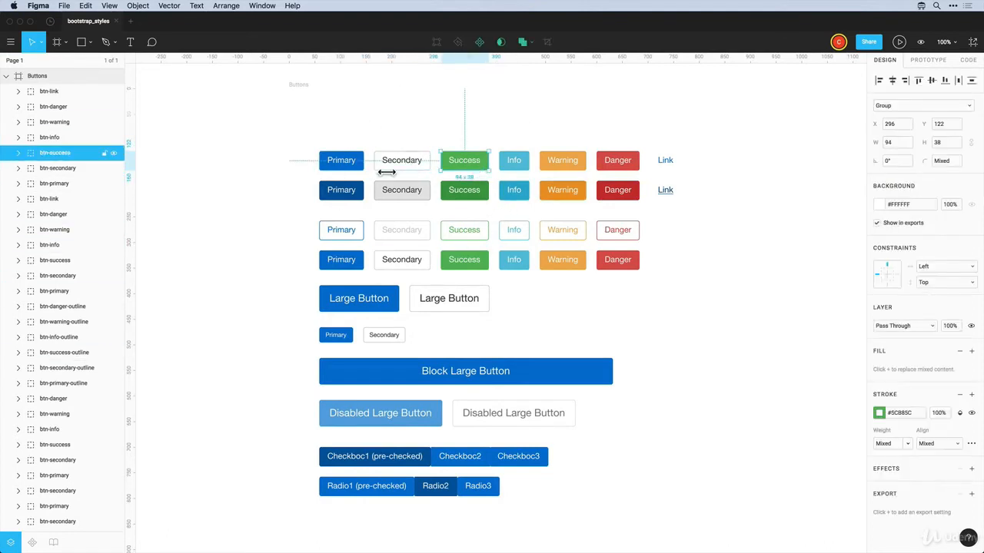
{"action": "left_click", "coordinate": [343, 164]}
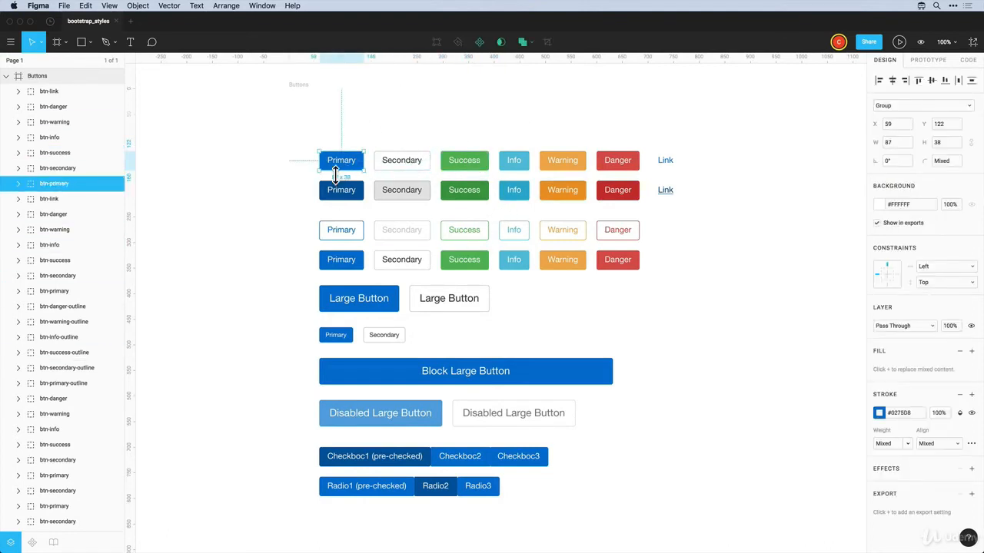
{"action": "key", "text": "Escape"}
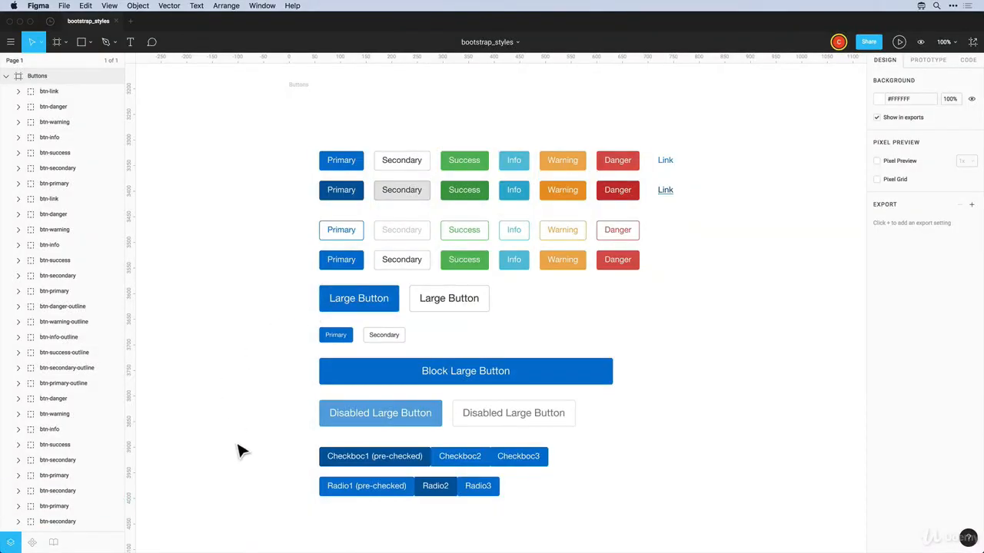
Step: Show the file's components and turn the Primary, Secondary and Success buttons in the top row into separate components
{"action": "left_click", "coordinate": [31, 542]}
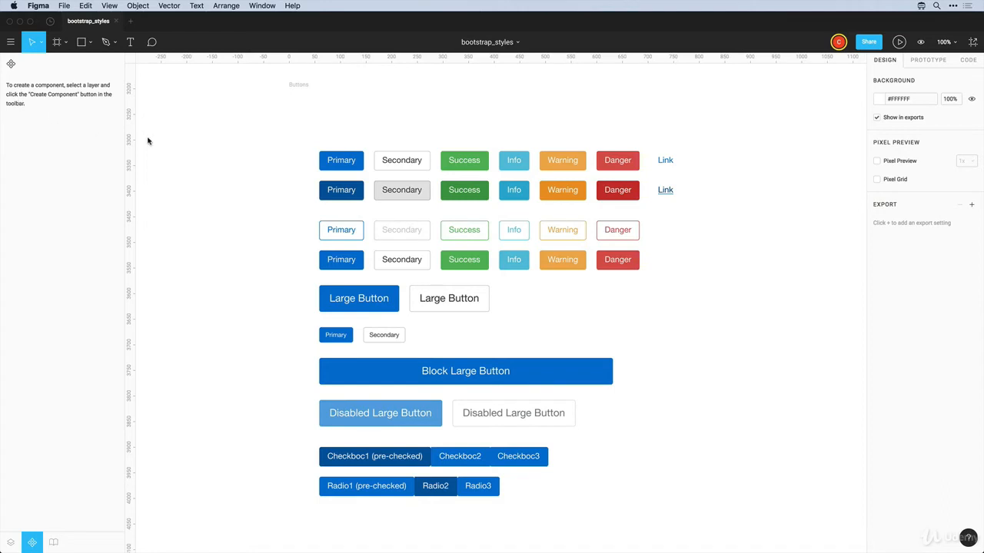
{"action": "left_click", "coordinate": [344, 167]}
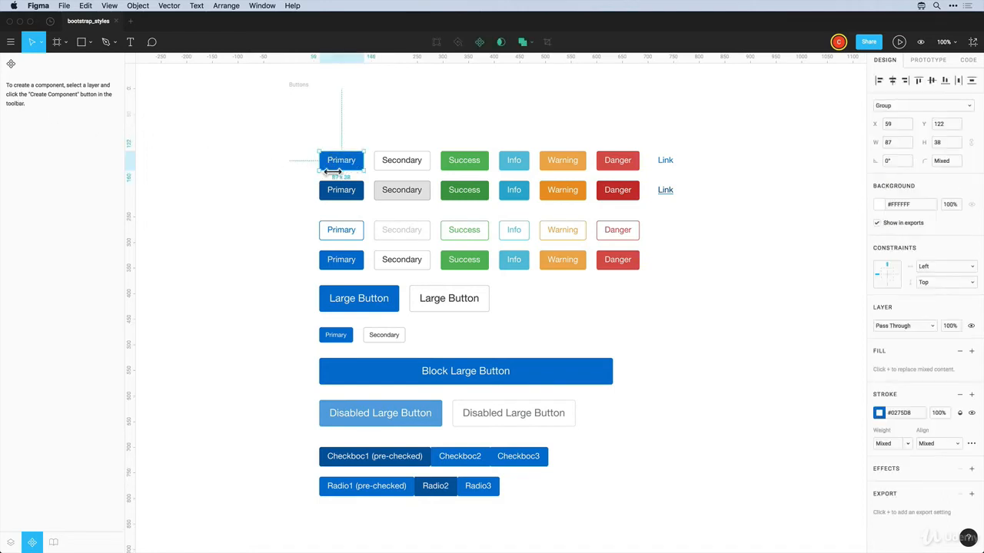
{"action": "left_click", "coordinate": [479, 42]}
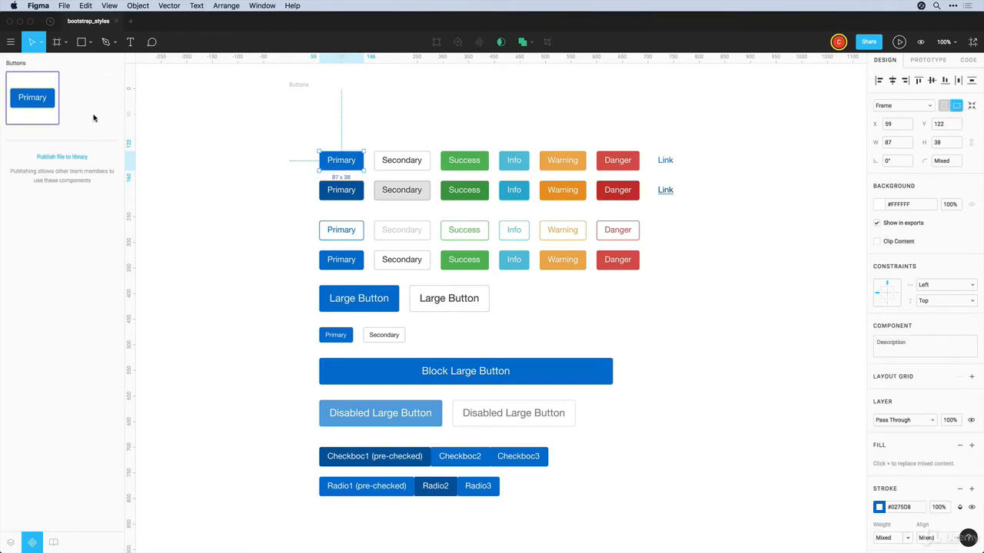
{"action": "left_click", "coordinate": [395, 160]}
{"action": "left_click", "coordinate": [472, 164]}
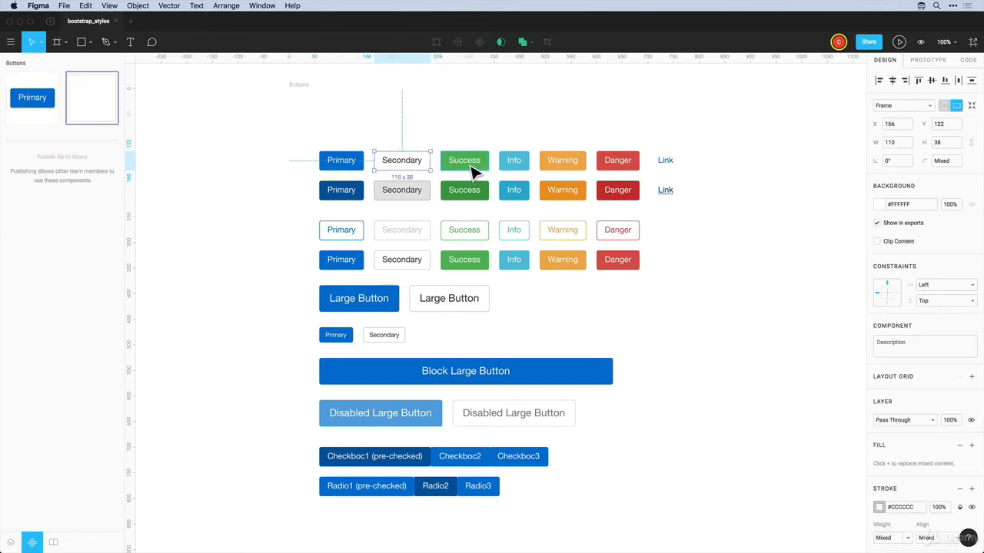
{"action": "left_click", "coordinate": [479, 41]}
Step: Turn the Info, Warning, Danger and Link buttons in the top row into separate components
{"action": "left_click", "coordinate": [514, 163]}
{"action": "left_click", "coordinate": [479, 41]}
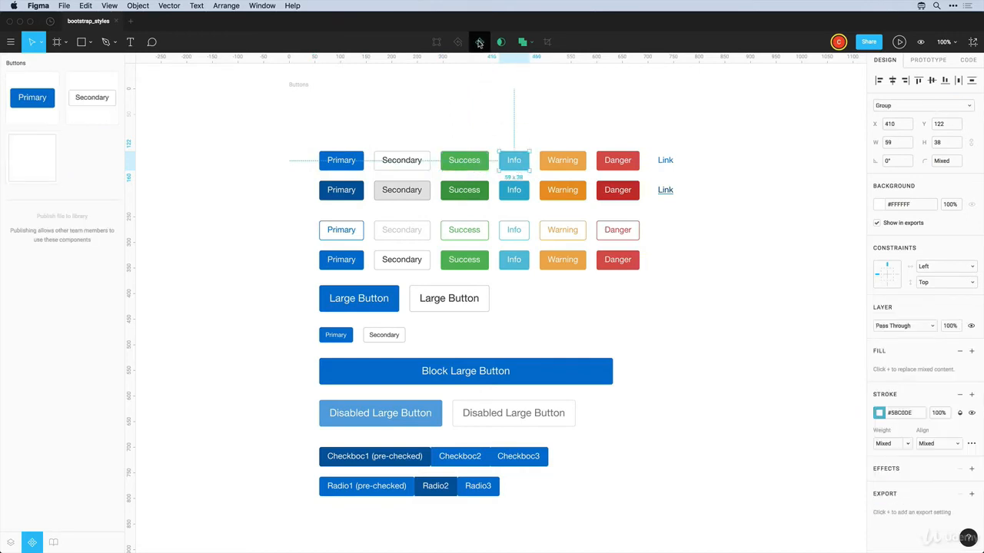
{"action": "left_click", "coordinate": [553, 159]}
{"action": "left_click", "coordinate": [478, 41]}
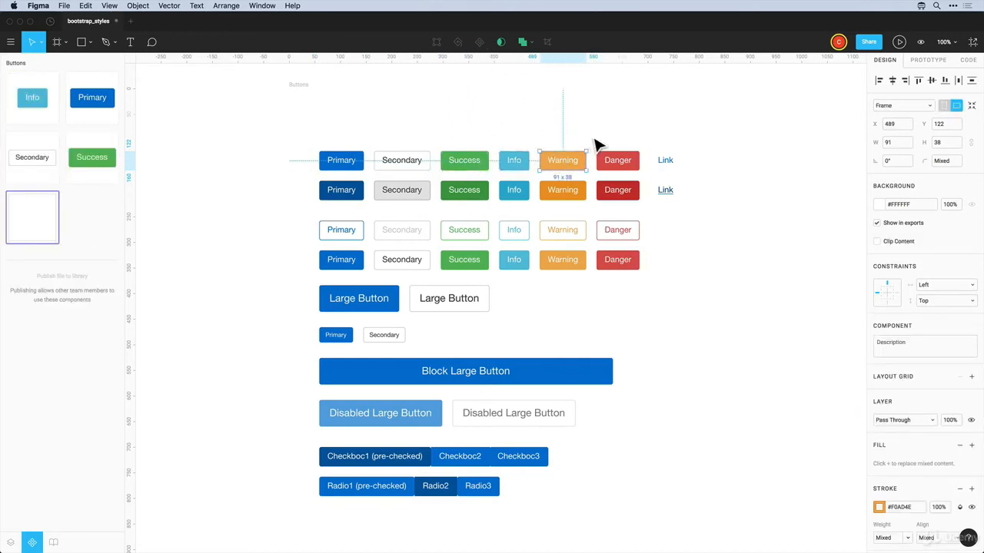
{"action": "left_click", "coordinate": [618, 161]}
{"action": "left_click", "coordinate": [486, 45]}
{"action": "left_click", "coordinate": [665, 160]}
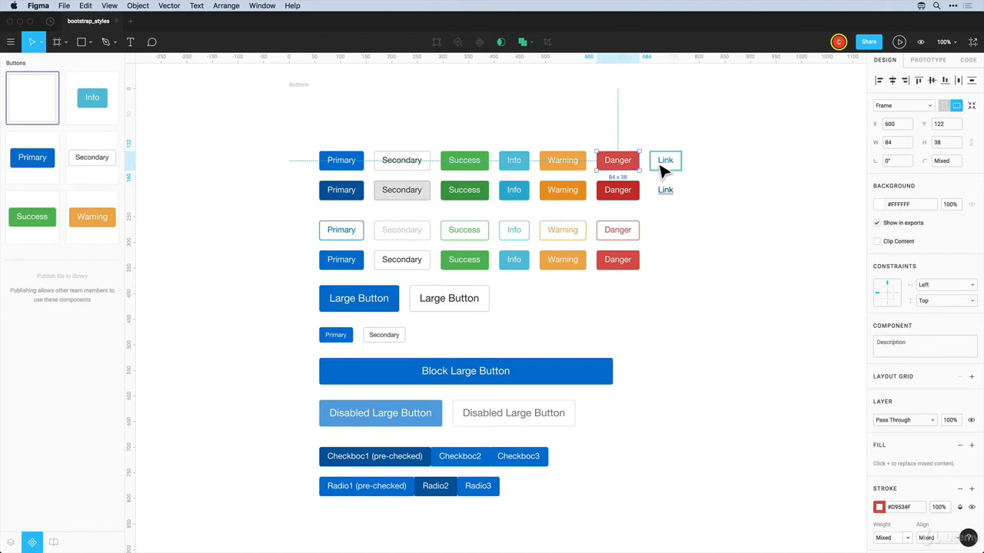
{"action": "left_click", "coordinate": [482, 43]}
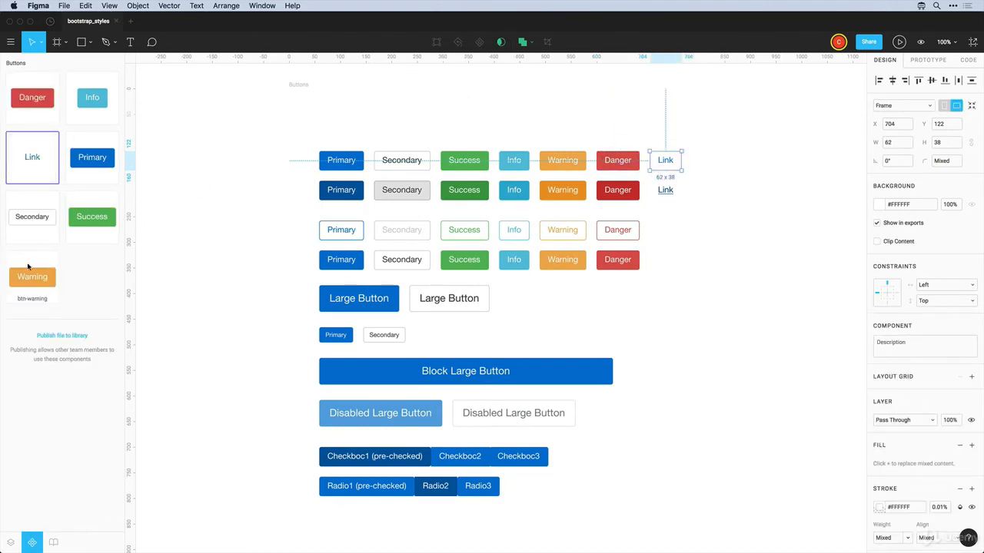
Step: Publish only the Primary button component (btn-primary) to the team library and clear the selection
{"action": "left_click", "coordinate": [93, 146]}
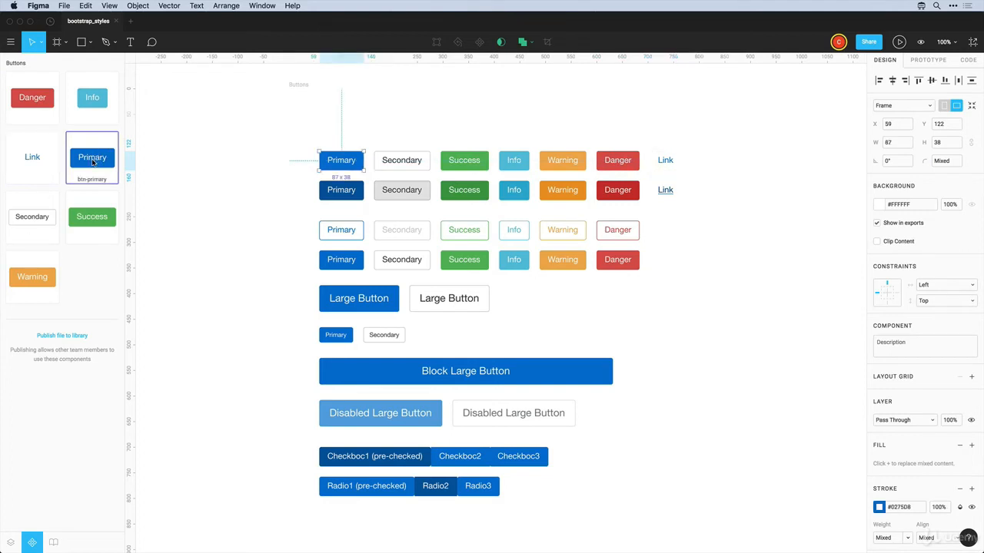
{"action": "right_click", "coordinate": [93, 159]}
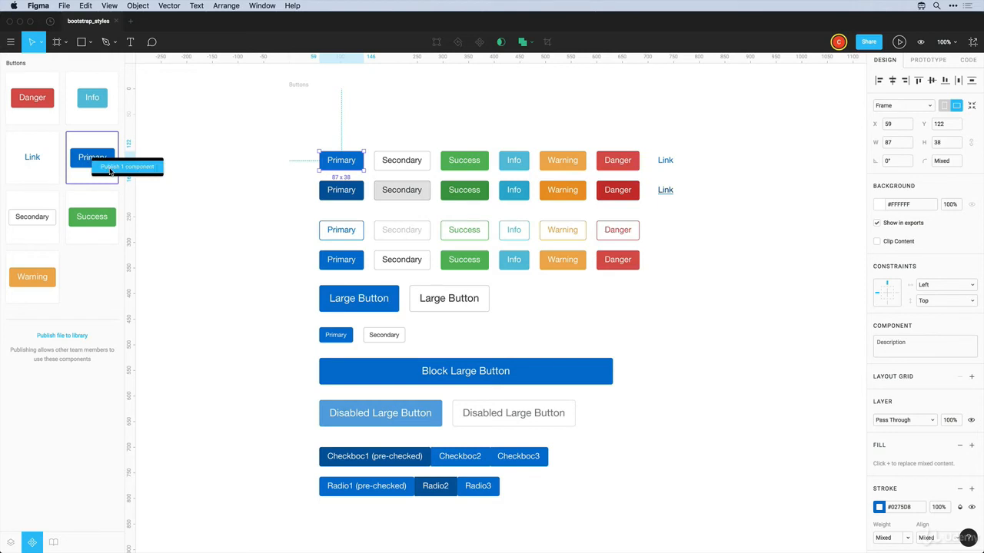
{"action": "left_click", "coordinate": [110, 168]}
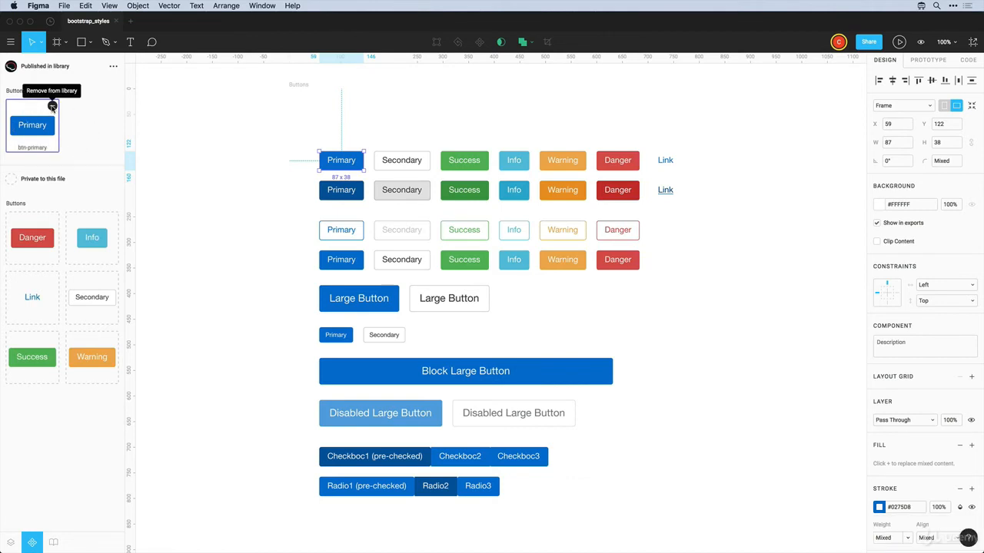
{"action": "key", "text": "Escape"}
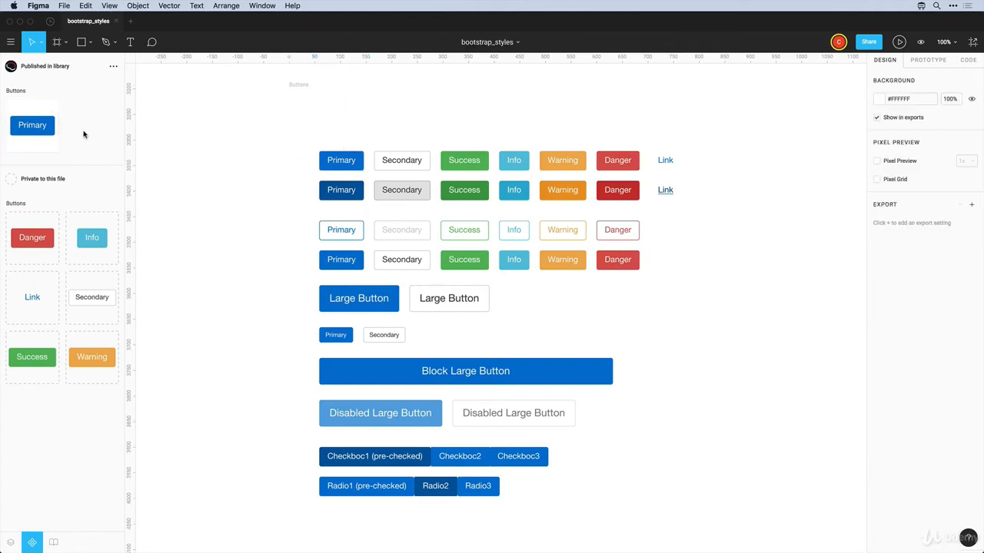
Step: View the published components of bootstrap_styles in the BRAINSPIN team library and return to the library list
{"action": "left_click", "coordinate": [36, 128]}
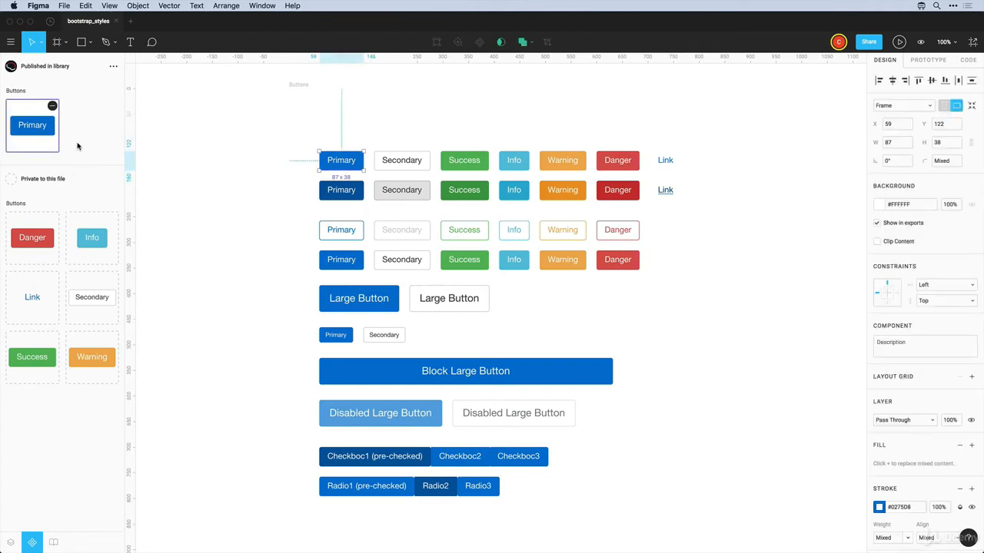
{"action": "key", "text": "Escape"}
{"action": "left_click", "coordinate": [53, 543]}
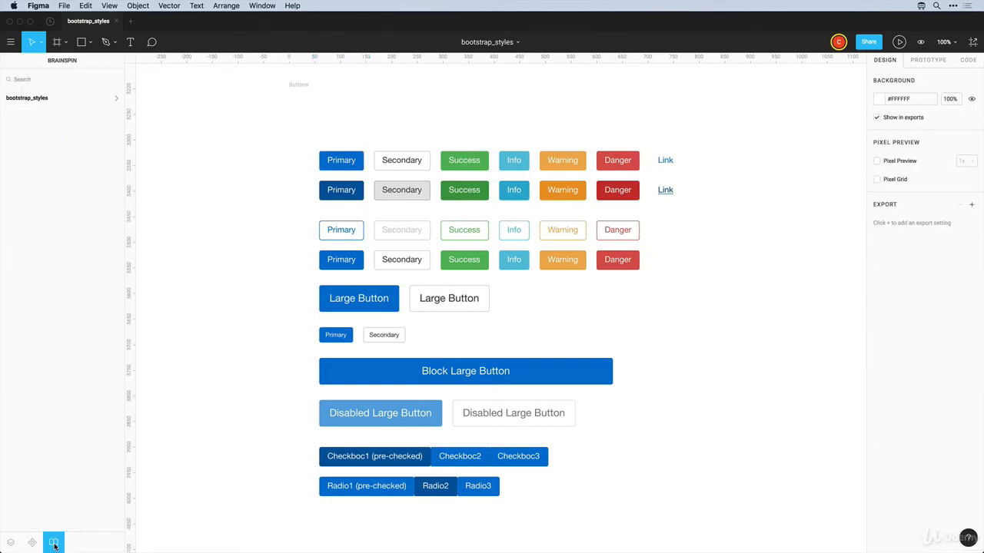
{"action": "left_click", "coordinate": [40, 99]}
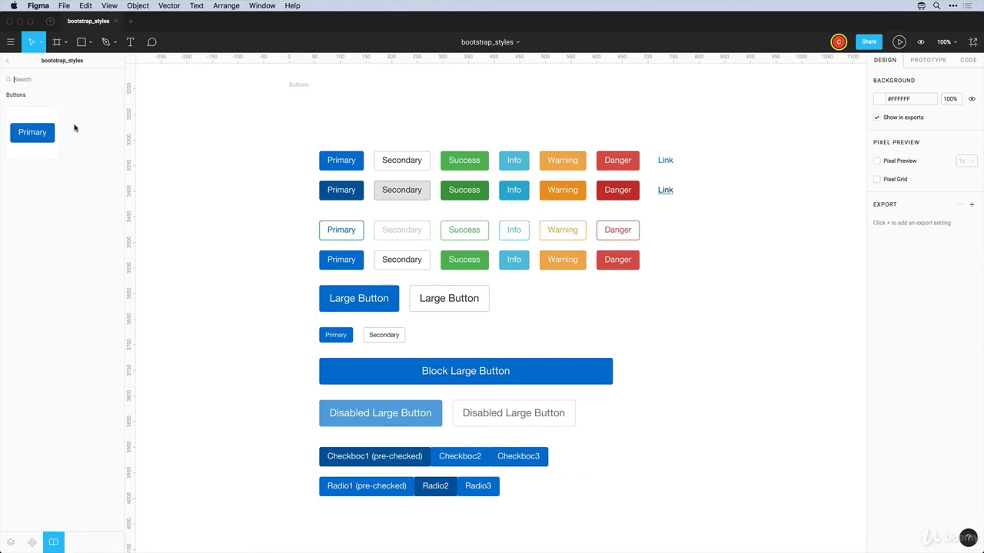
{"action": "left_click", "coordinate": [8, 62]}
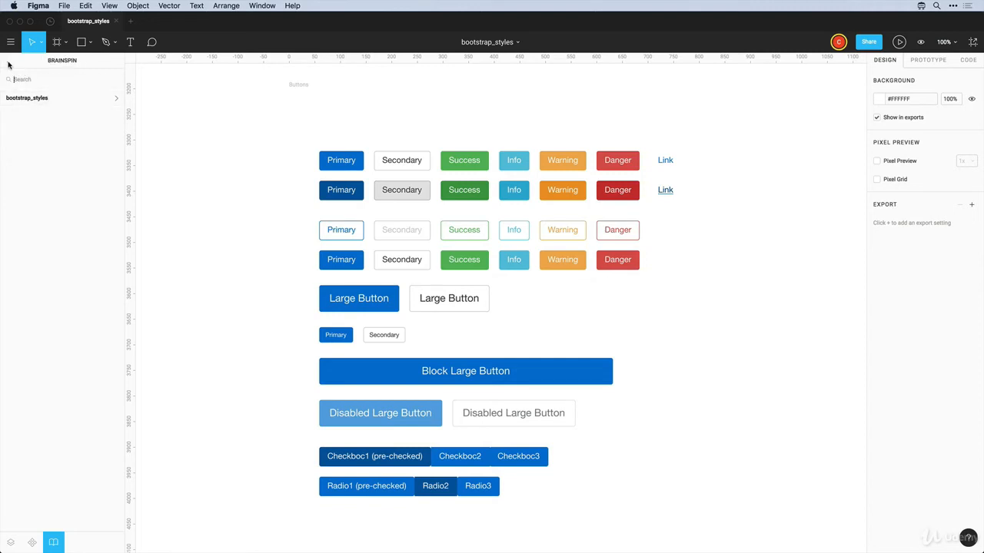
Step: Return to the file's components and select the Info button component (btn-info) among those private to this file
{"action": "left_click", "coordinate": [32, 542]}
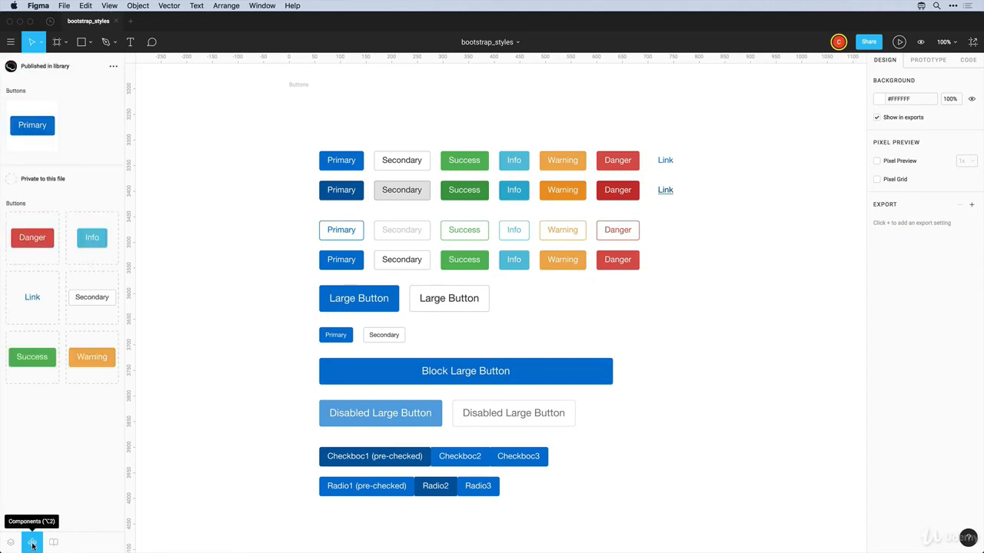
{"action": "left_click", "coordinate": [91, 246]}
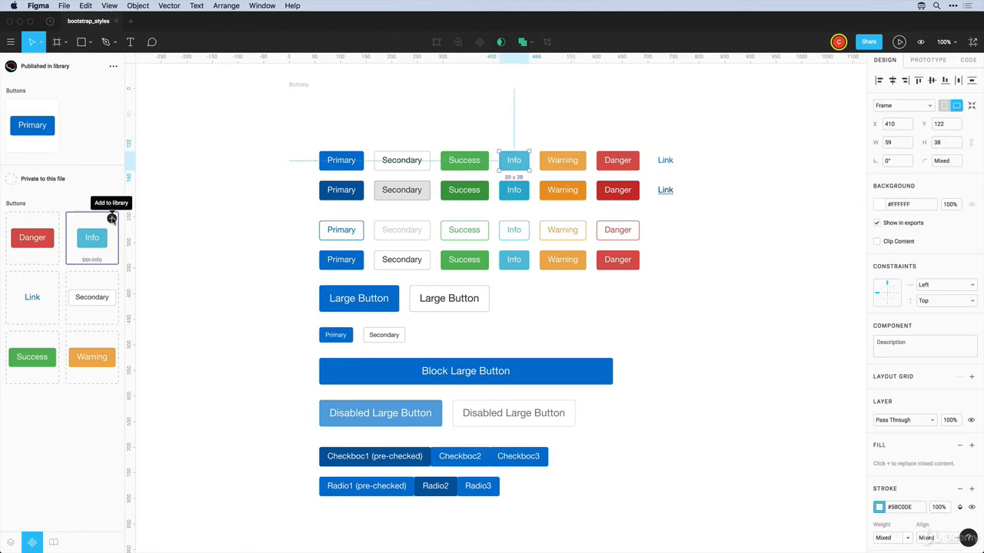
Step: Add the private Info, Danger, Link, Success, Secondary and Warning button components to the library
{"action": "left_click", "coordinate": [112, 218]}
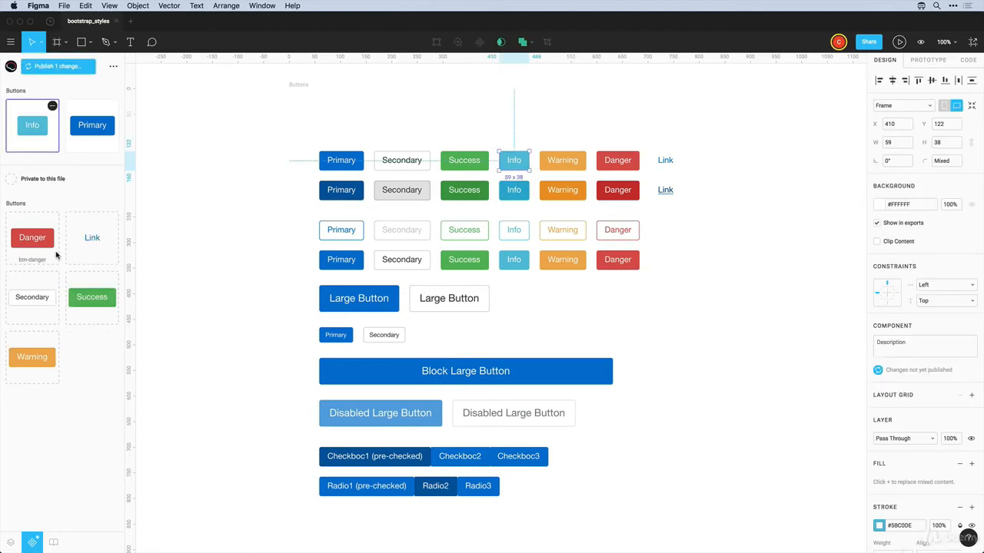
{"action": "left_click", "coordinate": [27, 250]}
{"action": "left_click", "coordinate": [52, 219]}
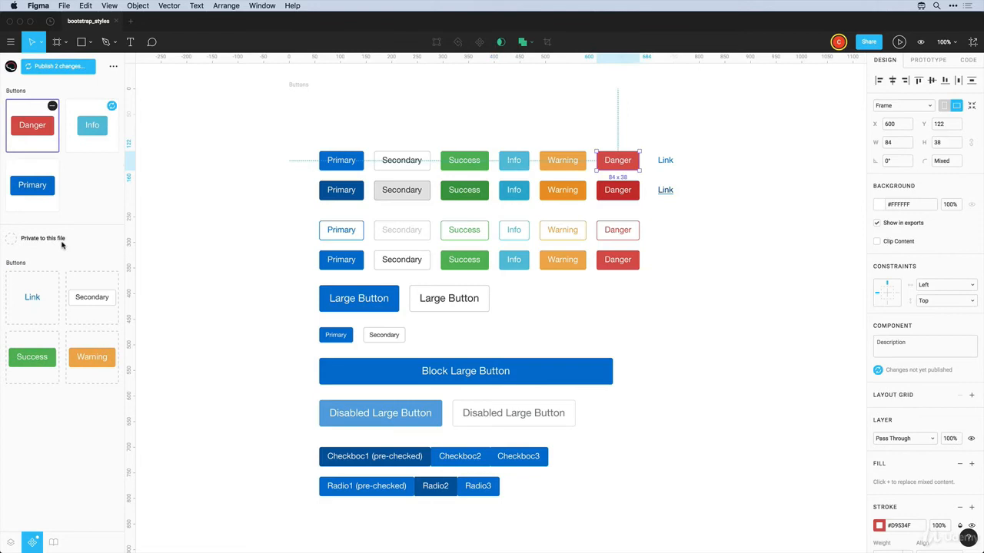
{"action": "left_click", "coordinate": [29, 294]}
{"action": "left_click", "coordinate": [52, 277]}
{"action": "left_click", "coordinate": [90, 296]}
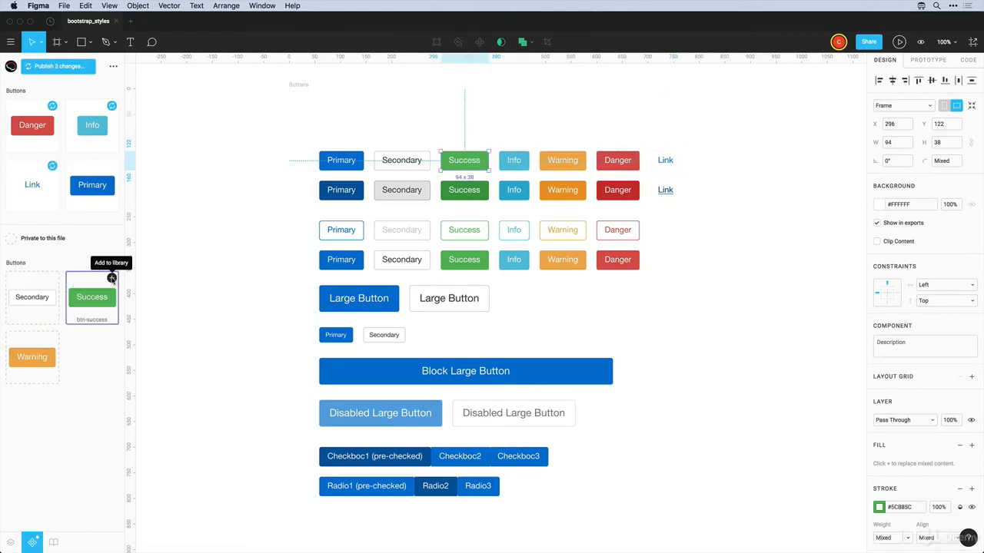
{"action": "left_click", "coordinate": [112, 276]}
{"action": "left_click", "coordinate": [40, 336]}
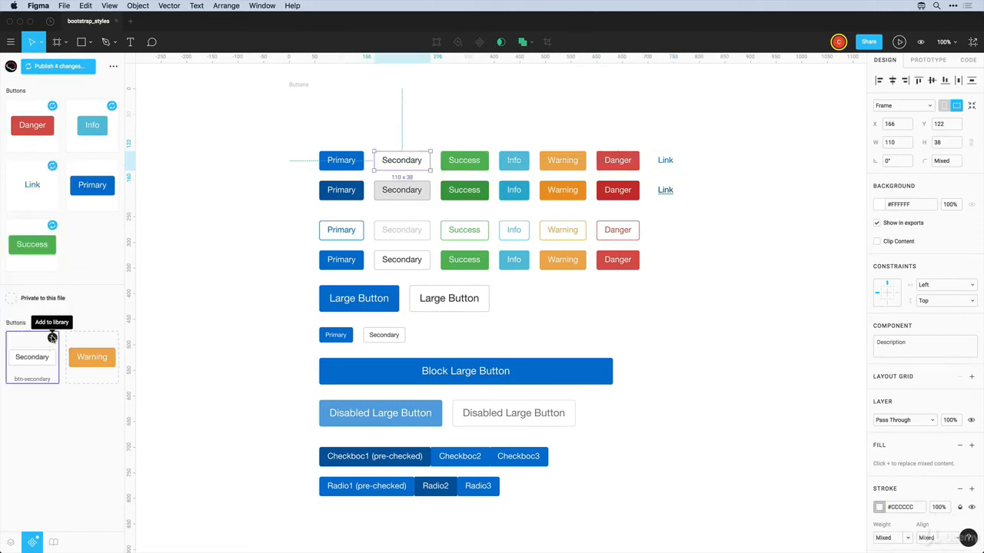
{"action": "left_click", "coordinate": [52, 337]}
{"action": "left_click", "coordinate": [44, 357]}
{"action": "left_click", "coordinate": [52, 338]}
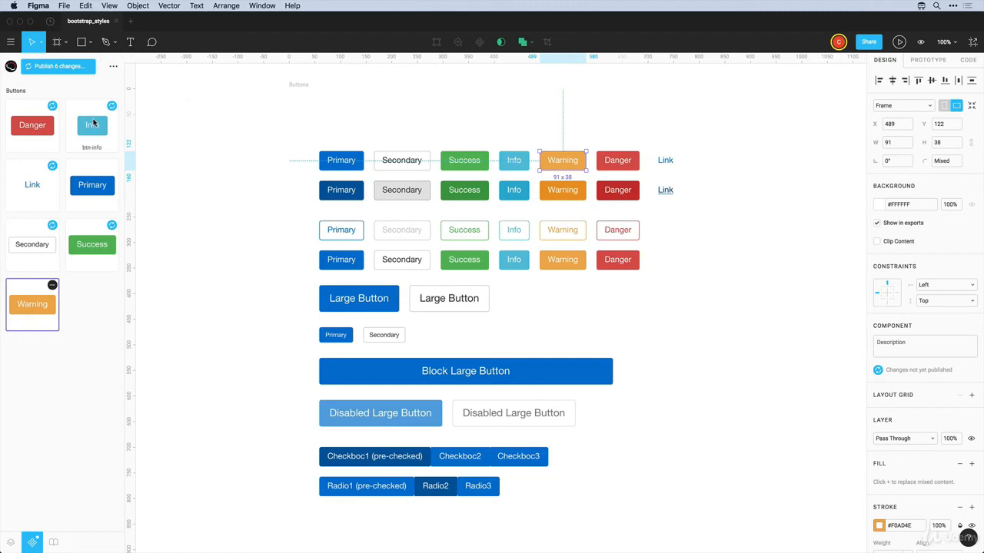
Step: Review the six pending button additions and publish them to BRAINSPIN's library
{"action": "left_click", "coordinate": [57, 66]}
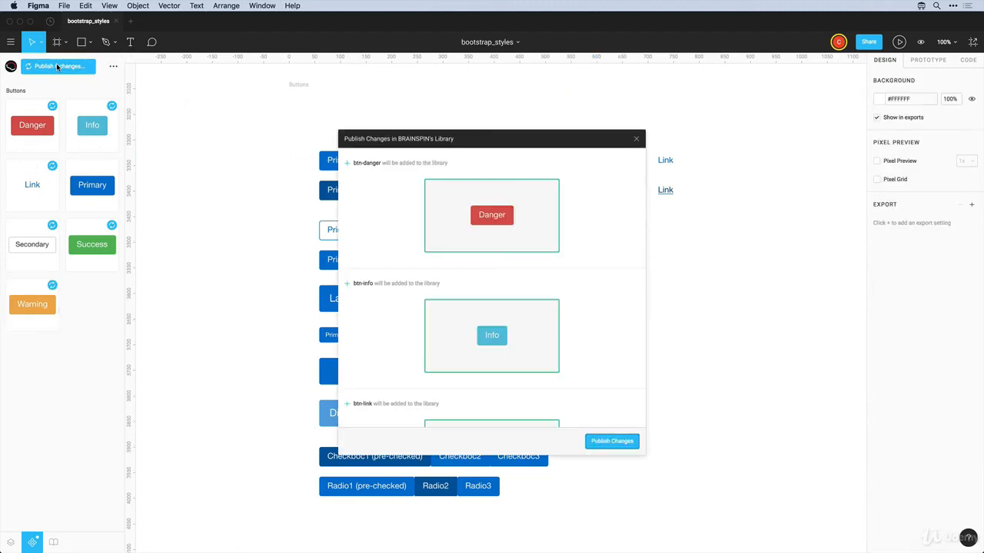
{"action": "scroll", "coordinate": [365, 174], "scroll_direction": "down", "scroll_amount": 10}
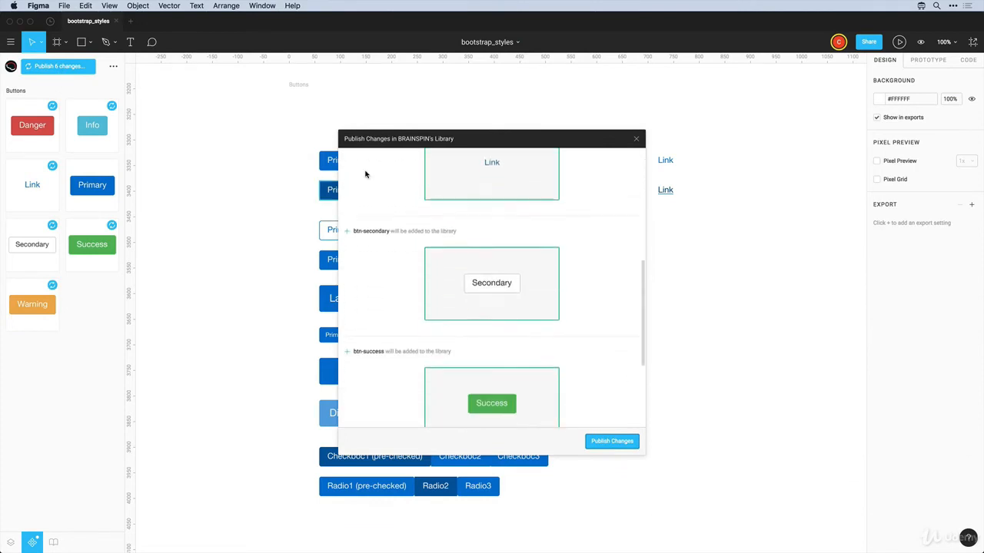
{"action": "scroll", "coordinate": [366, 174], "scroll_direction": "up", "scroll_amount": 10}
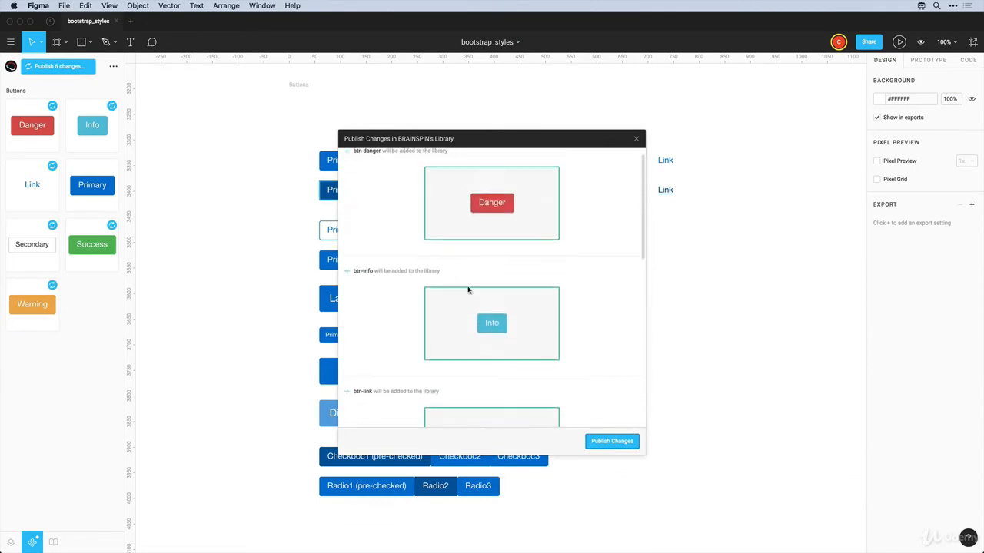
{"action": "left_click", "coordinate": [604, 440]}
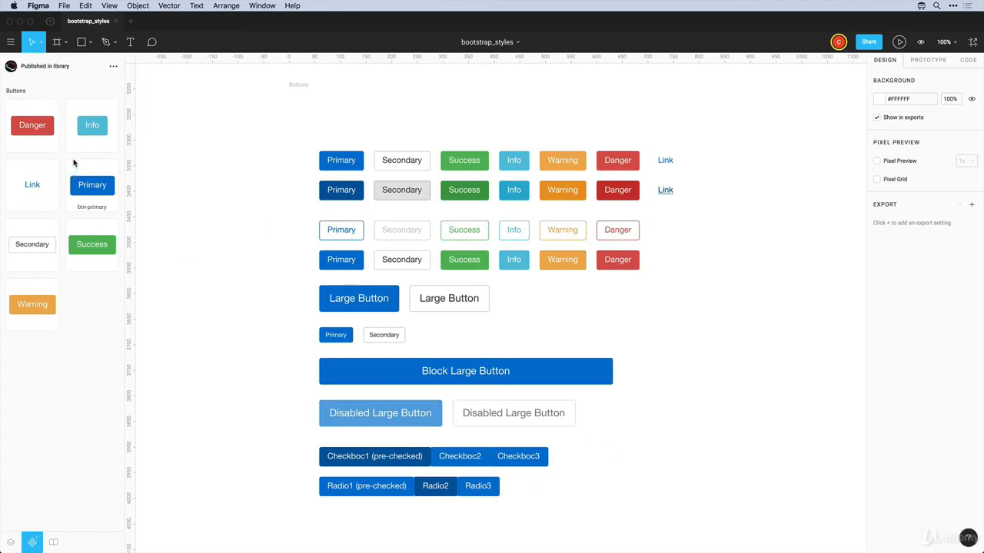
Step: Create a new design file and add a 1024 x 1024 Desktop preset frame
{"action": "left_click", "coordinate": [131, 23]}
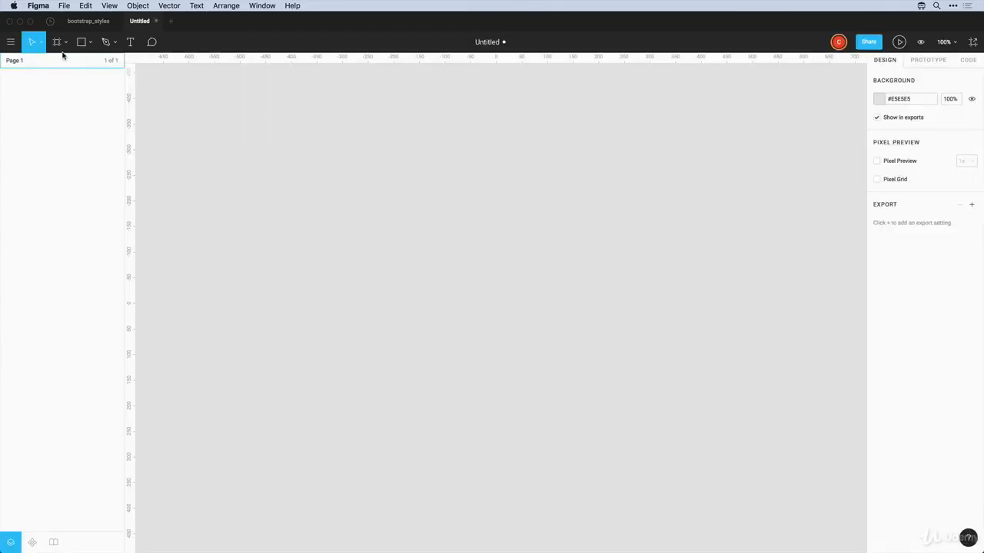
{"action": "left_click", "coordinate": [57, 43]}
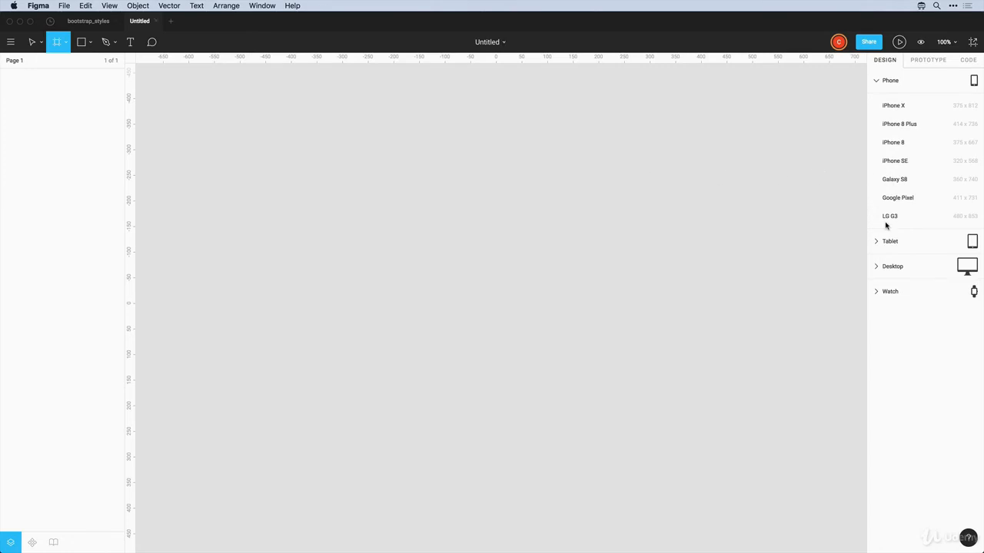
{"action": "left_click", "coordinate": [878, 266]}
{"action": "left_click", "coordinate": [892, 174]}
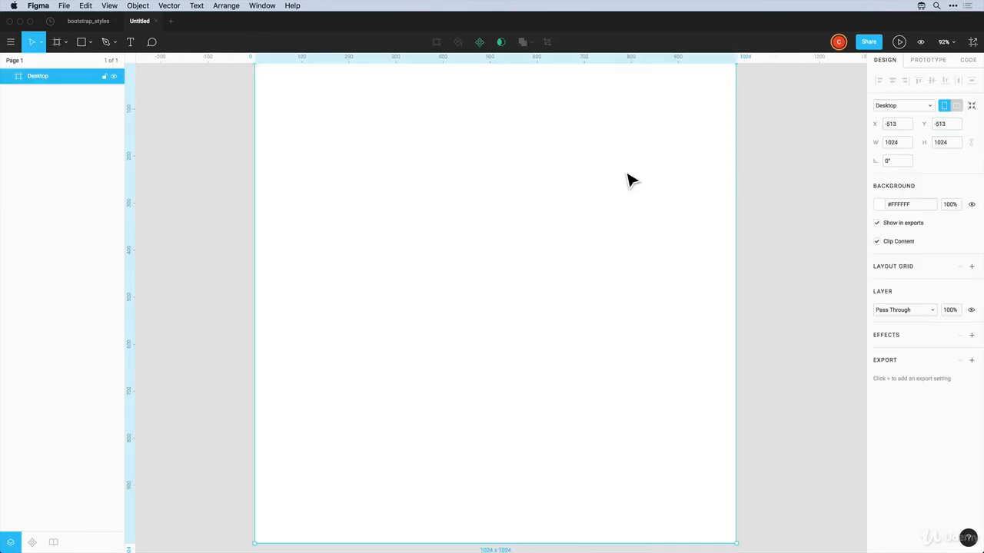
{"action": "scroll", "coordinate": [627, 175], "scroll_direction": "up", "scroll_amount": 1}
{"action": "key", "text": "Escape"}
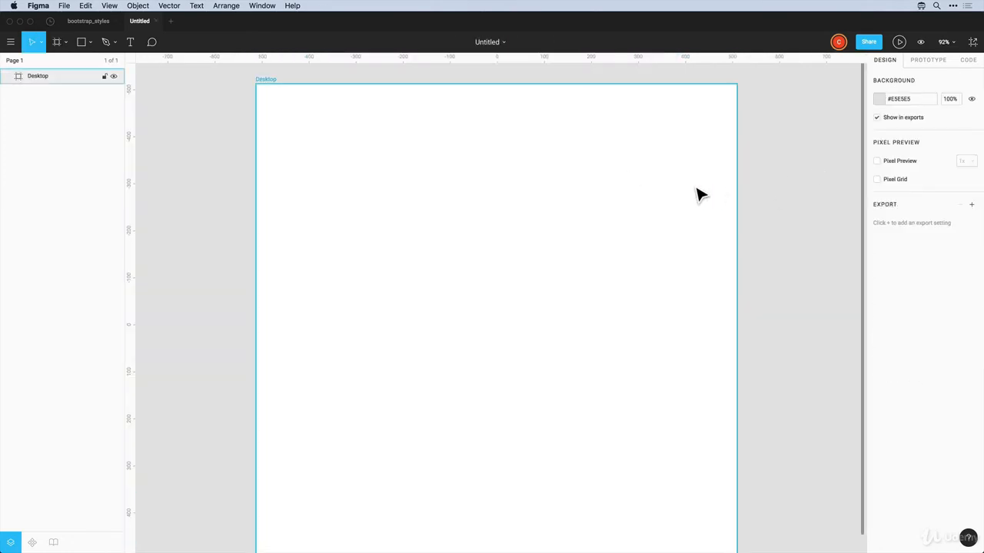
{"action": "left_click", "coordinate": [686, 195]}
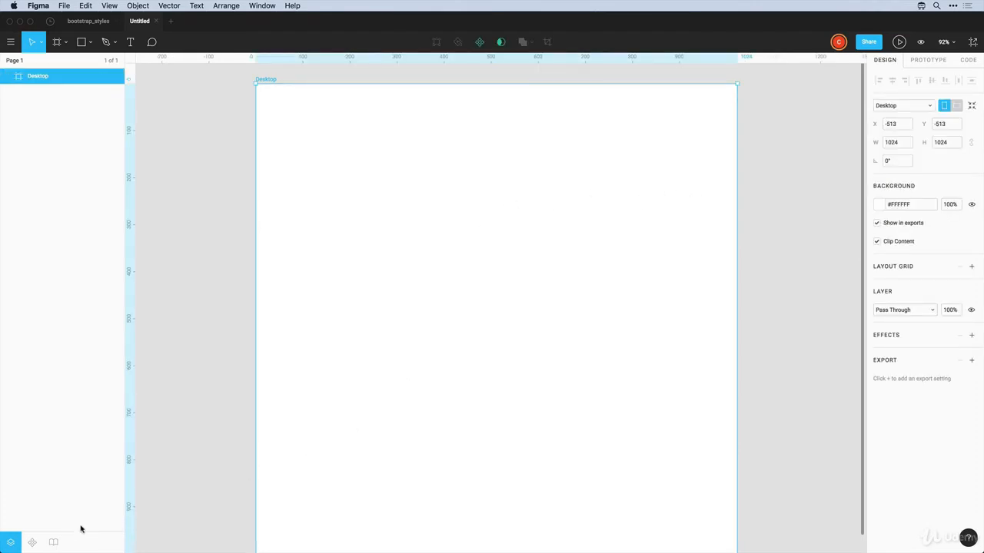
Step: Place a btn-primary instance from the bootstrap_styles library in the Desktop frame and duplicate it into a column of three
{"action": "left_click", "coordinate": [54, 543]}
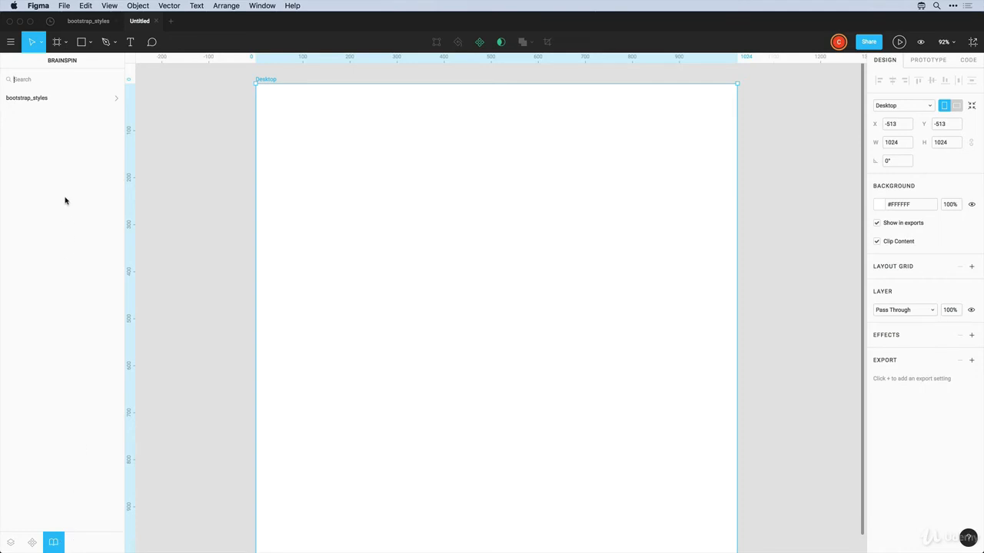
{"action": "left_click", "coordinate": [33, 98]}
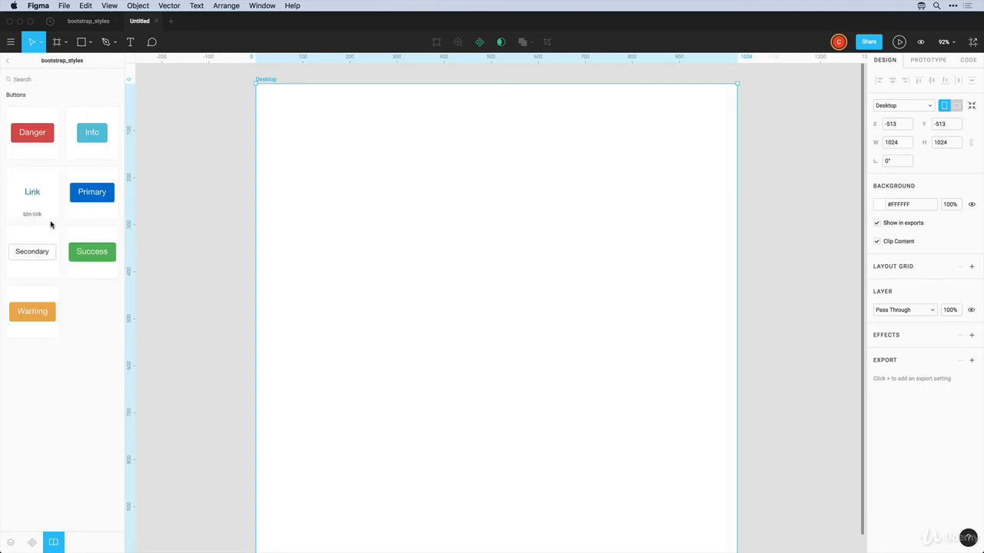
{"action": "left_click_drag", "start_coordinate": [86, 198], "coordinate": [365, 171]}
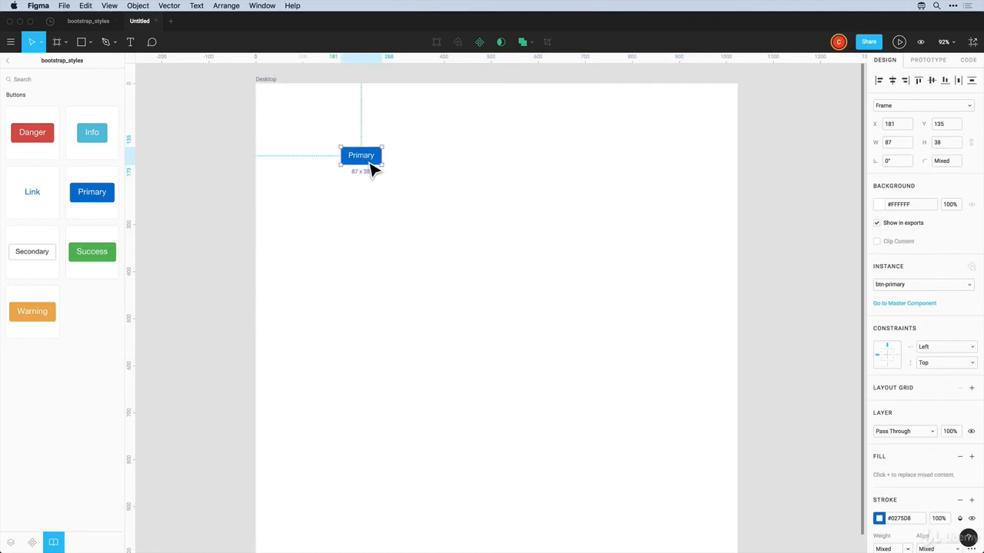
{"action": "left_click_drag", "start_coordinate": [369, 164], "coordinate": [362, 292]}
{"action": "left_click_drag", "start_coordinate": [364, 163], "coordinate": [362, 169]}
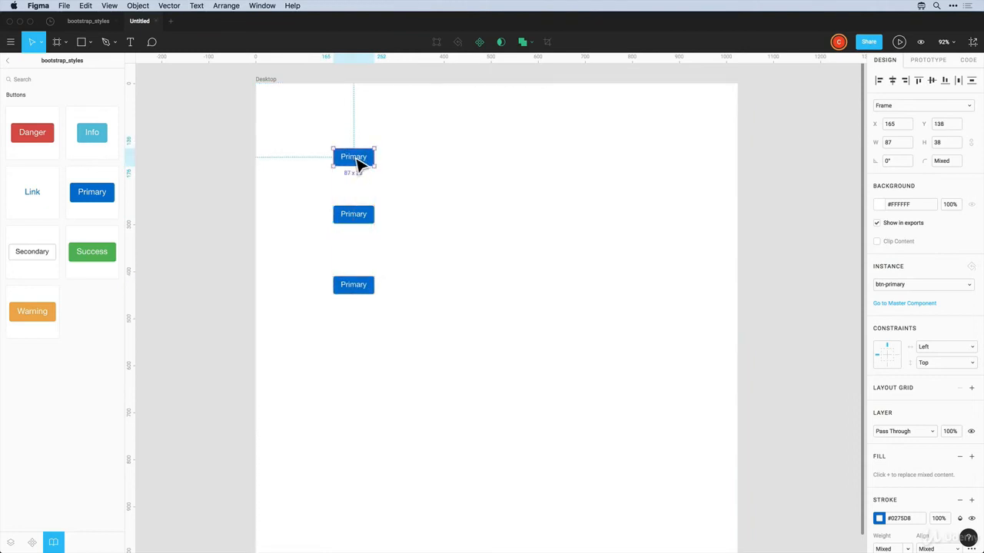
{"action": "key", "text": "Escape"}
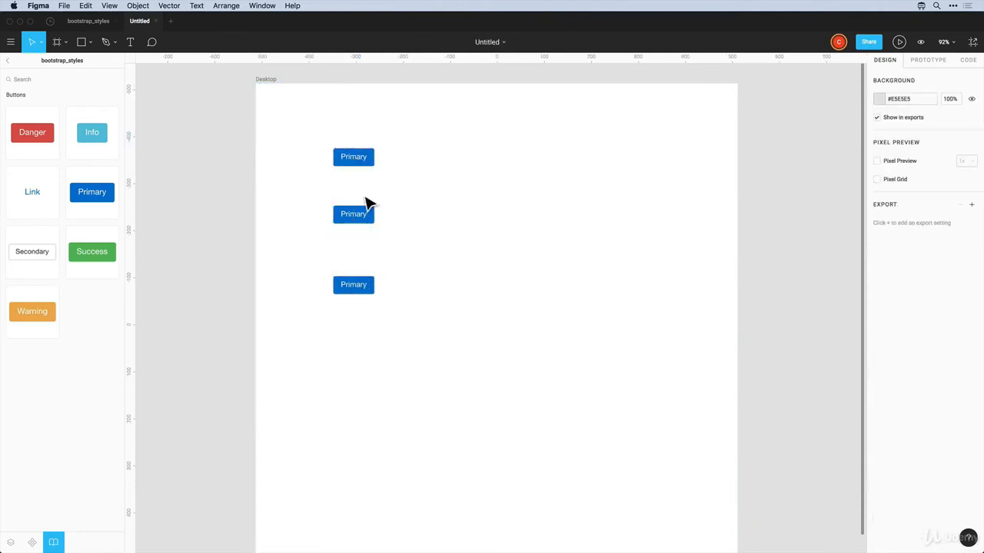
Step: Change the label of the uppermost Primary button to "Click on me" and widen the button to about 136 px
{"action": "left_click", "coordinate": [346, 165]}
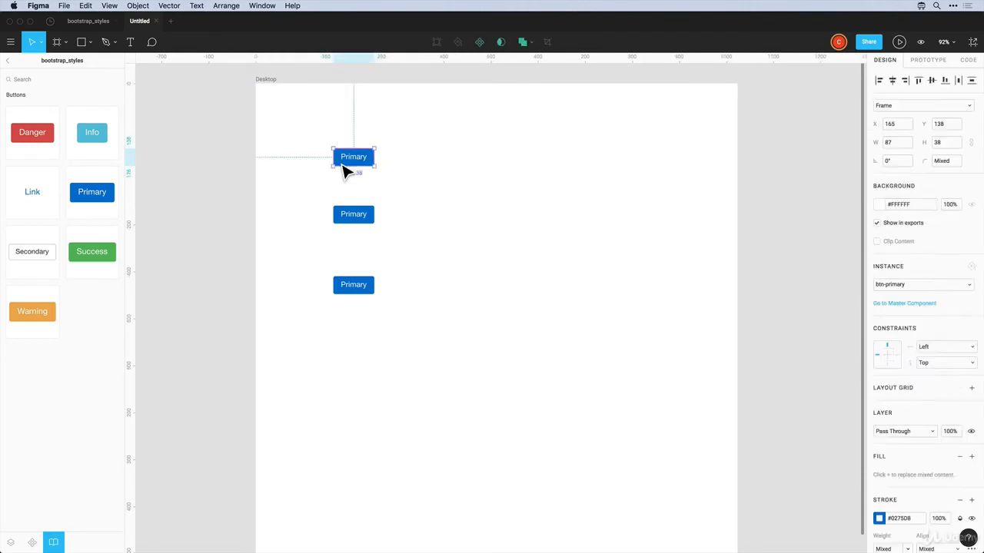
{"action": "left_click", "coordinate": [10, 542]}
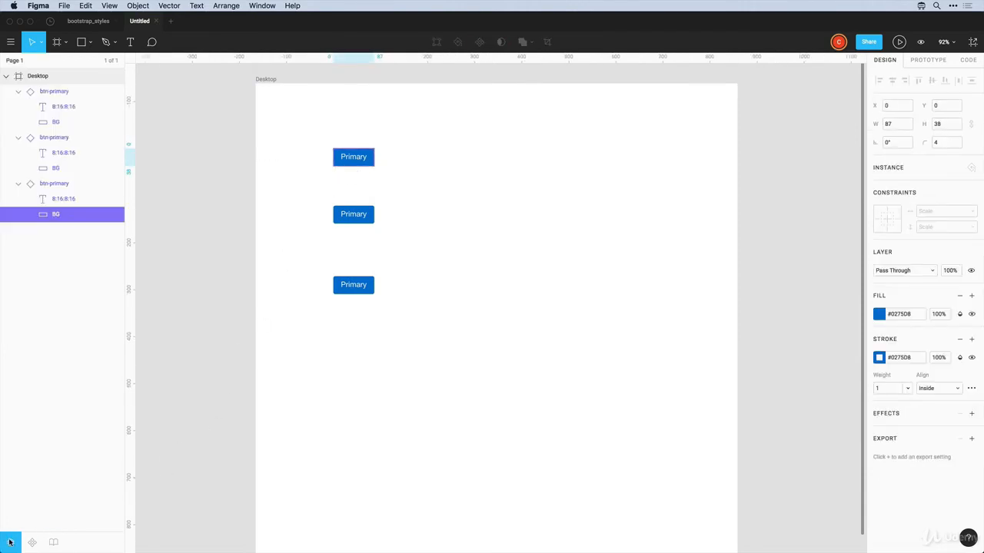
{"action": "left_click", "coordinate": [59, 202]}
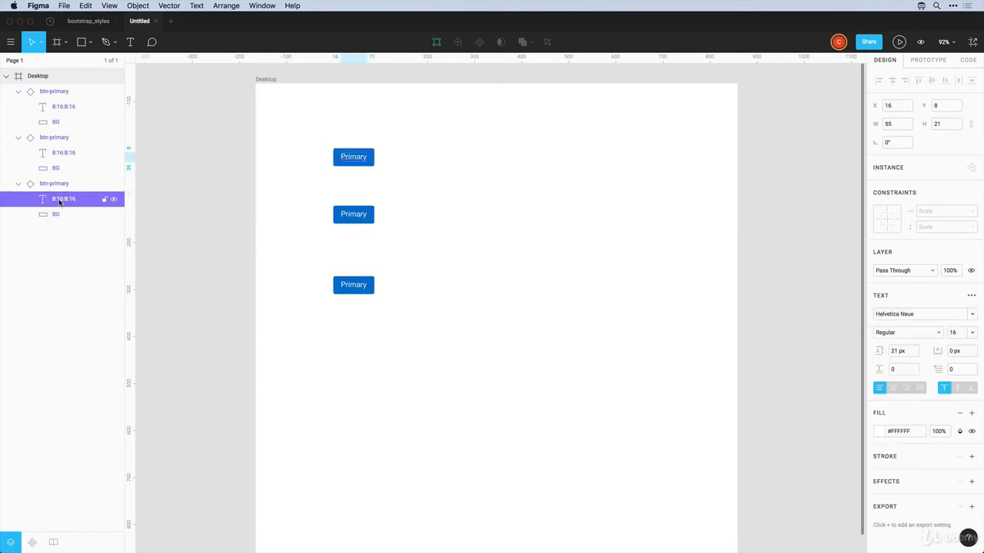
{"action": "double_click", "coordinate": [352, 157]}
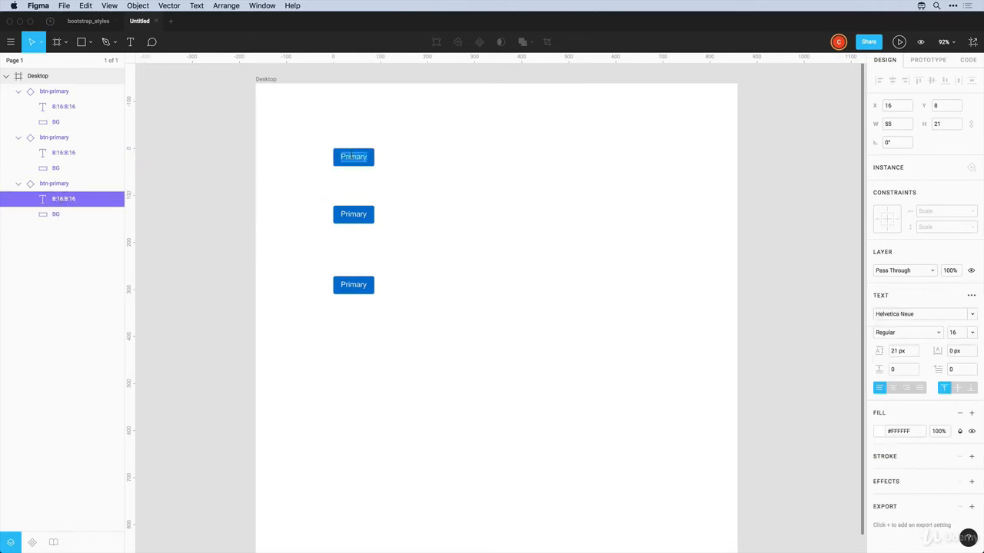
{"action": "type", "text": "Click"}
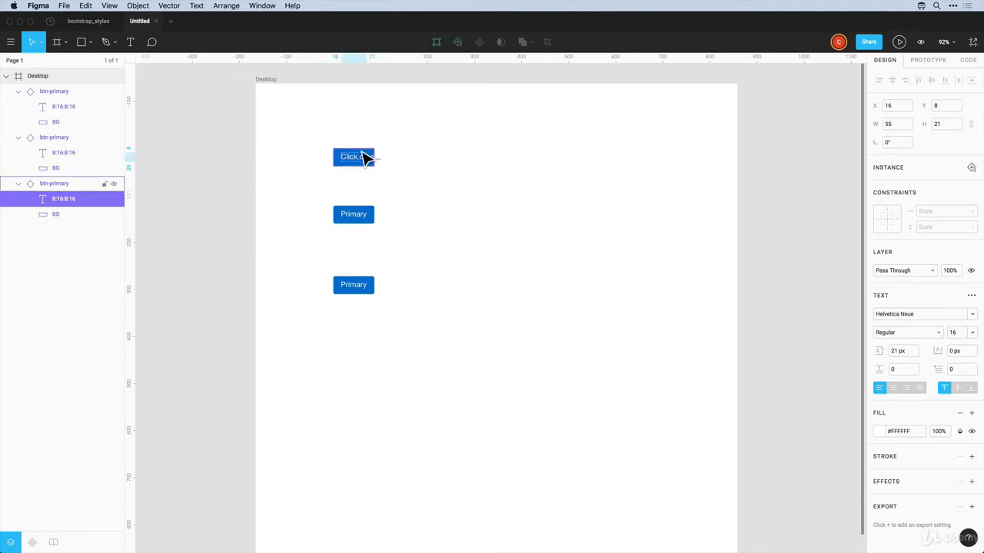
{"action": "key", "text": "Escape"}
{"action": "key", "text": "Escape"}
{"action": "left_click", "coordinate": [369, 157]}
{"action": "left_click_drag", "start_coordinate": [376, 164], "coordinate": [405, 167]}
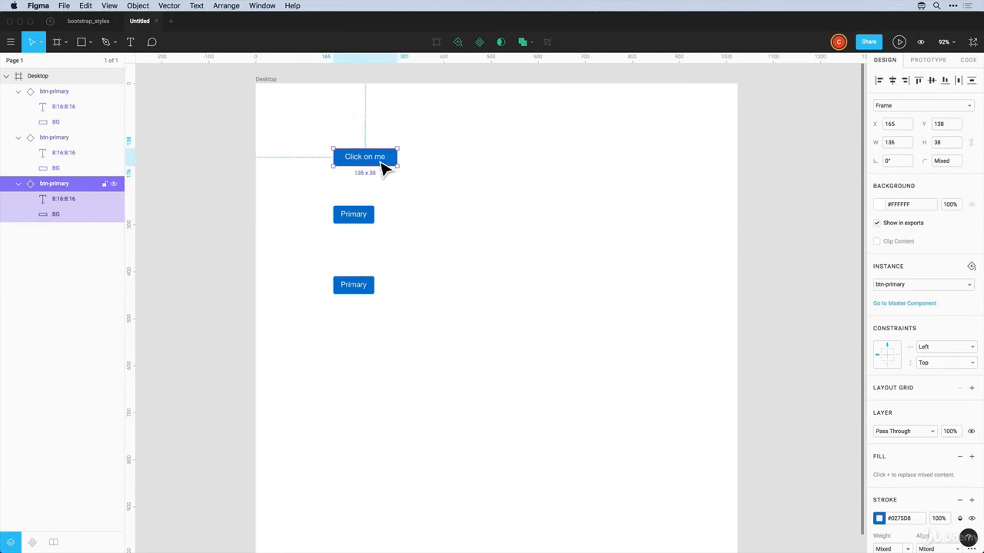
Step: Go to the btn-primary master component and change its background fill to the dark green #219653
{"action": "left_click", "coordinate": [889, 304]}
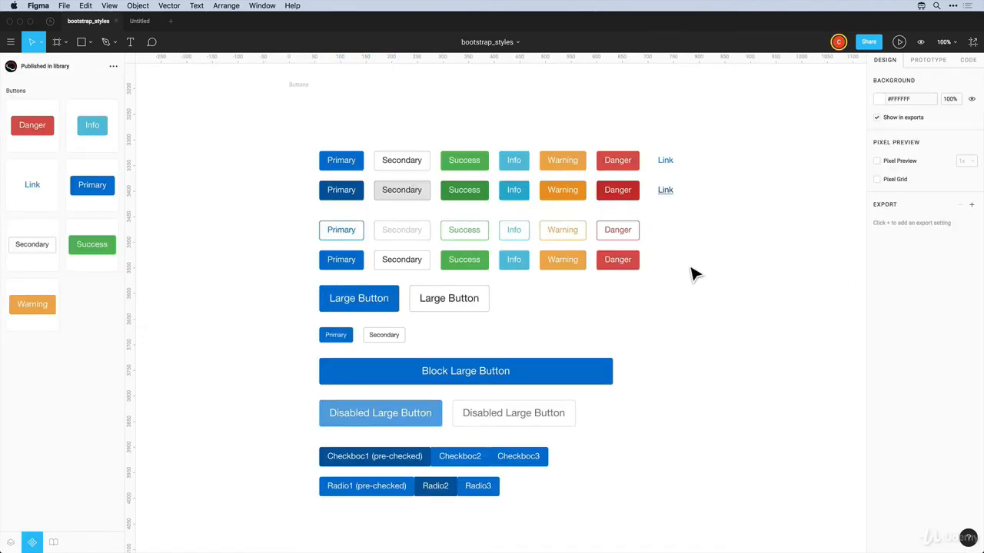
{"action": "left_click", "coordinate": [355, 165]}
{"action": "double_click", "coordinate": [355, 164]}
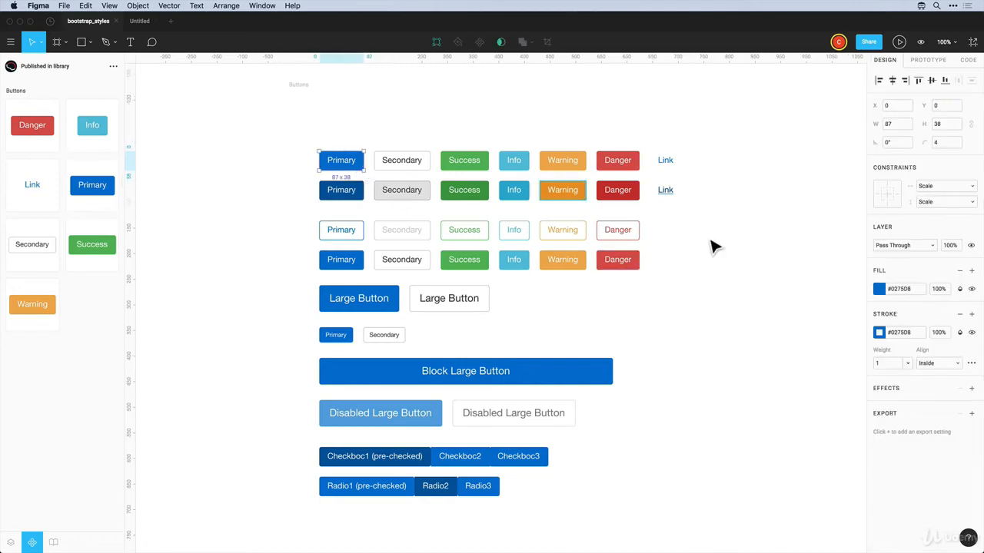
{"action": "left_click", "coordinate": [880, 289]}
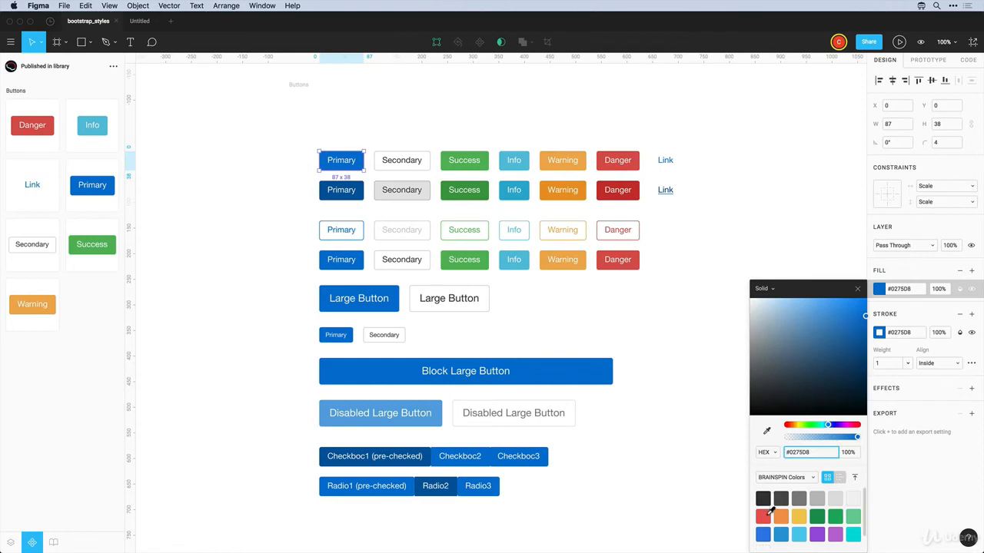
{"action": "left_click", "coordinate": [818, 514]}
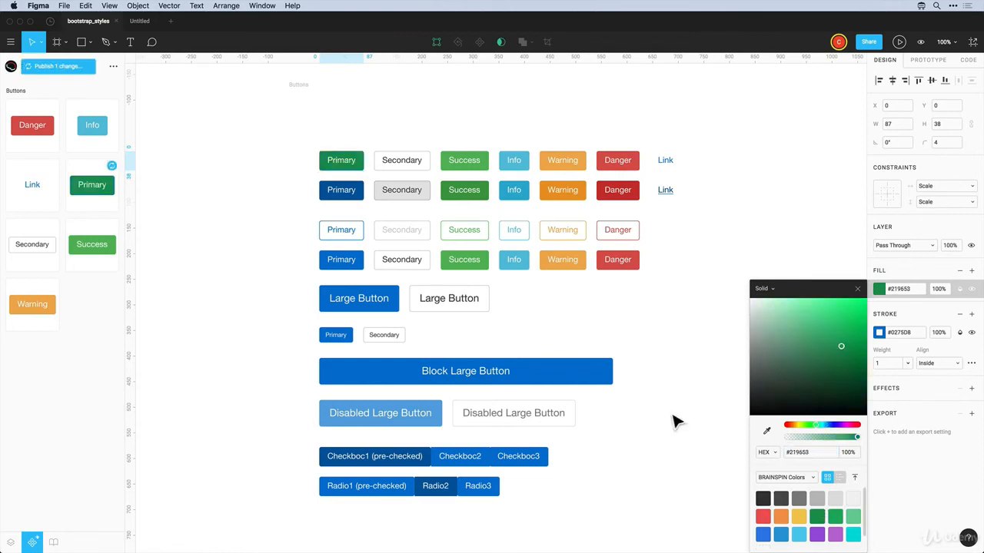
Step: Check the button instances in the Untitled file, then publish the updated btn-primary from bootstrap_styles to BRAINSPIN's library
{"action": "left_click", "coordinate": [140, 20]}
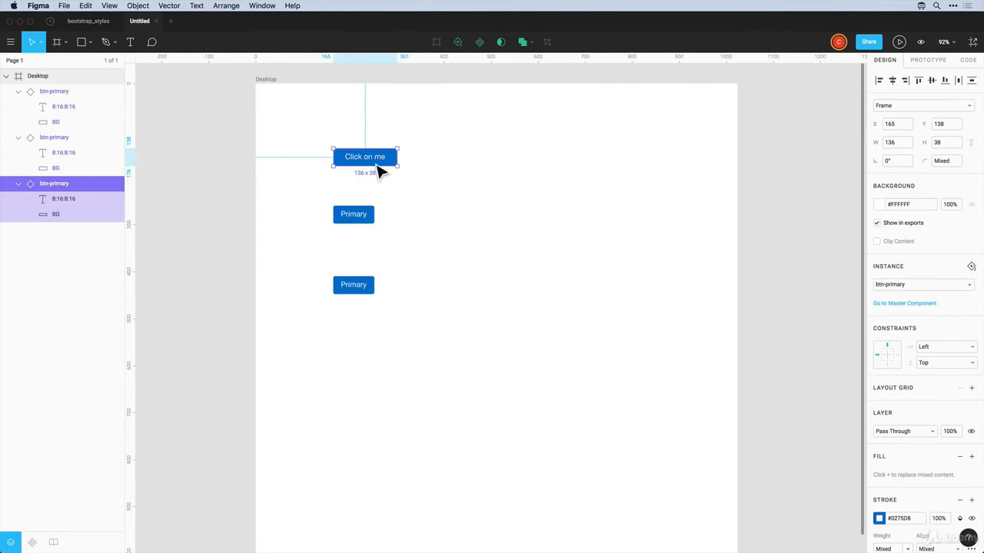
{"action": "left_click", "coordinate": [86, 22]}
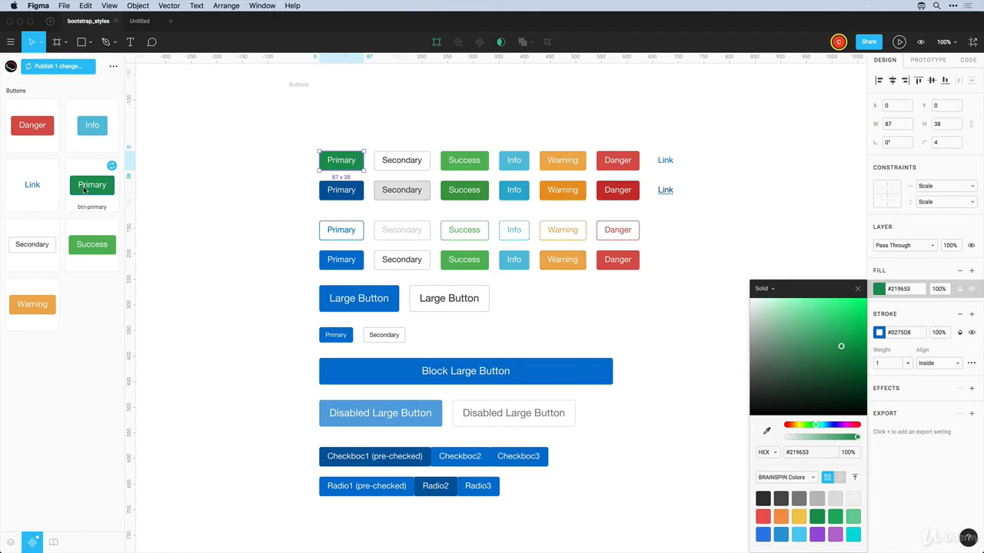
{"action": "left_click", "coordinate": [57, 67]}
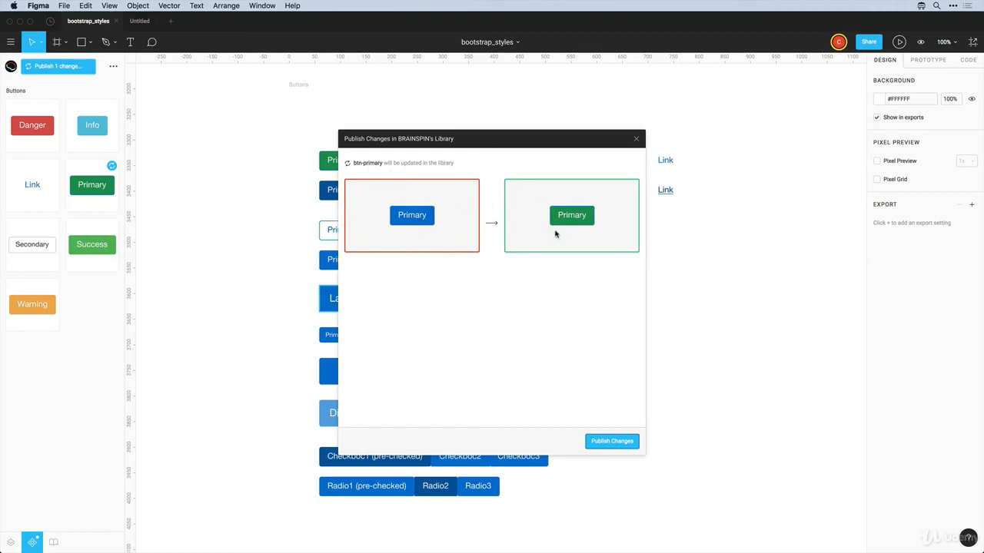
{"action": "left_click", "coordinate": [607, 440]}
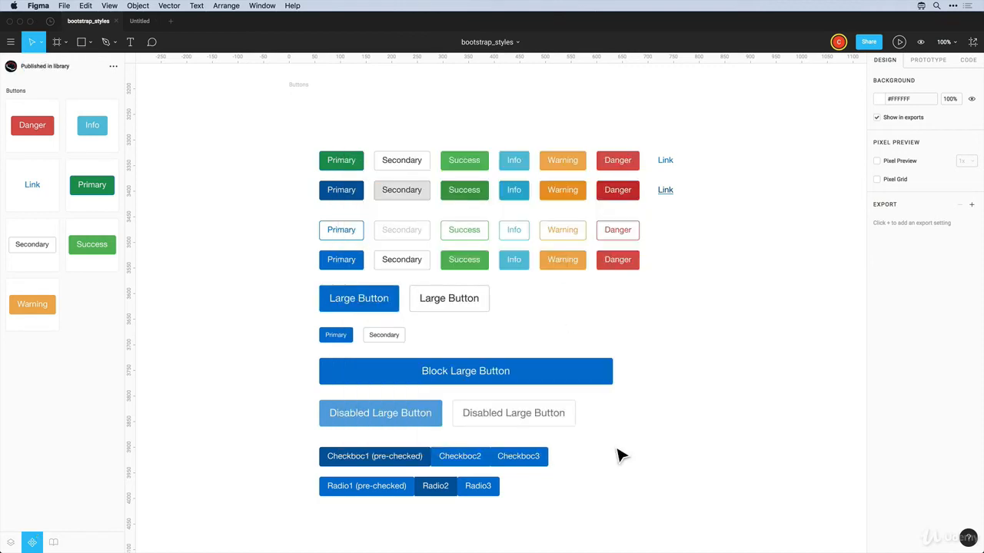
Step: Return to the Untitled file and dismiss the component updates notification
{"action": "left_click", "coordinate": [139, 21]}
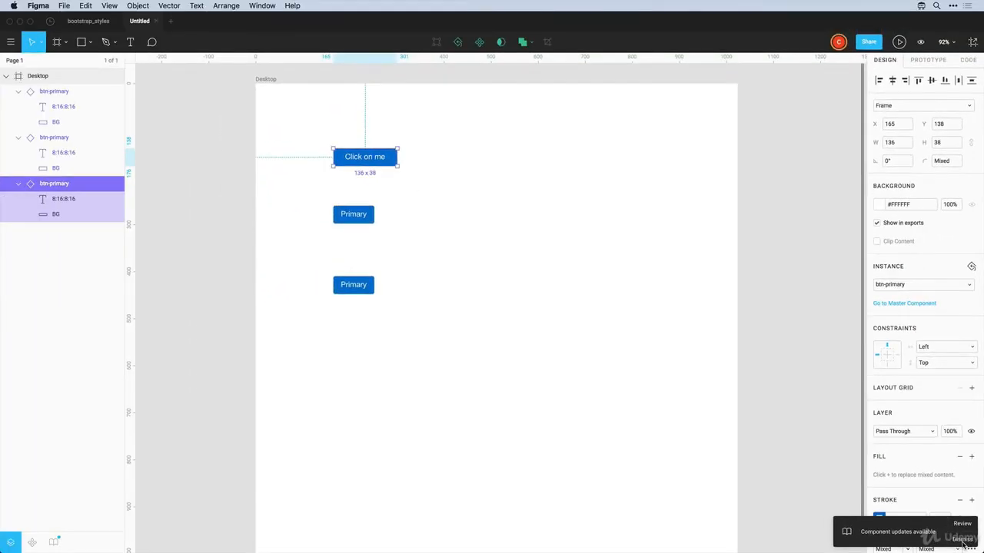
{"action": "left_click", "coordinate": [963, 542]}
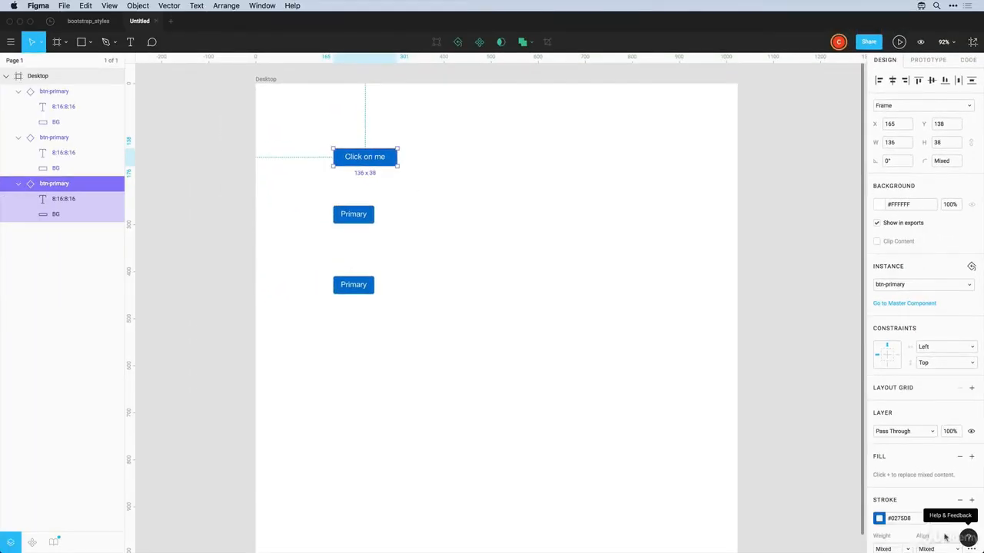
{"action": "left_click", "coordinate": [538, 293]}
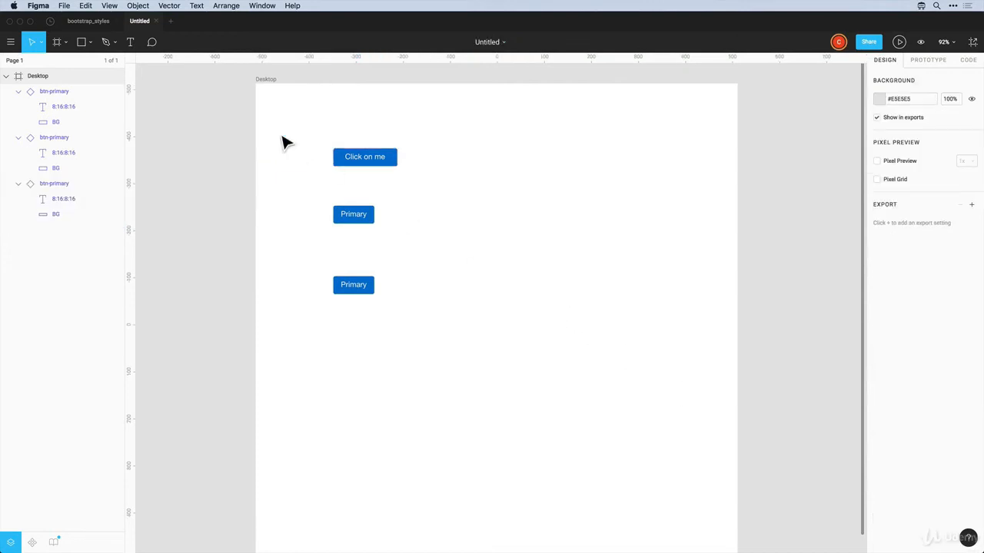
{"action": "left_click", "coordinate": [345, 167]}
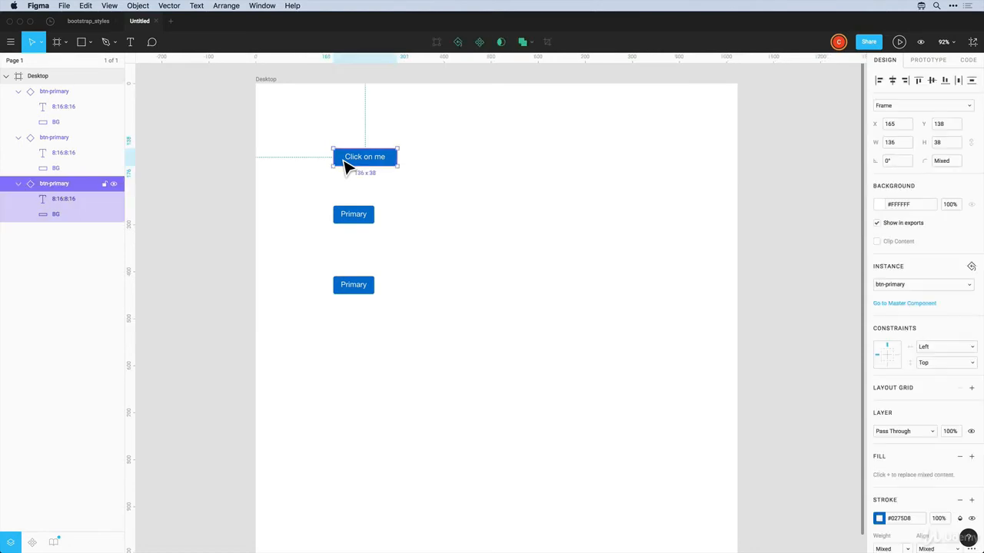
{"action": "left_click", "coordinate": [346, 173]}
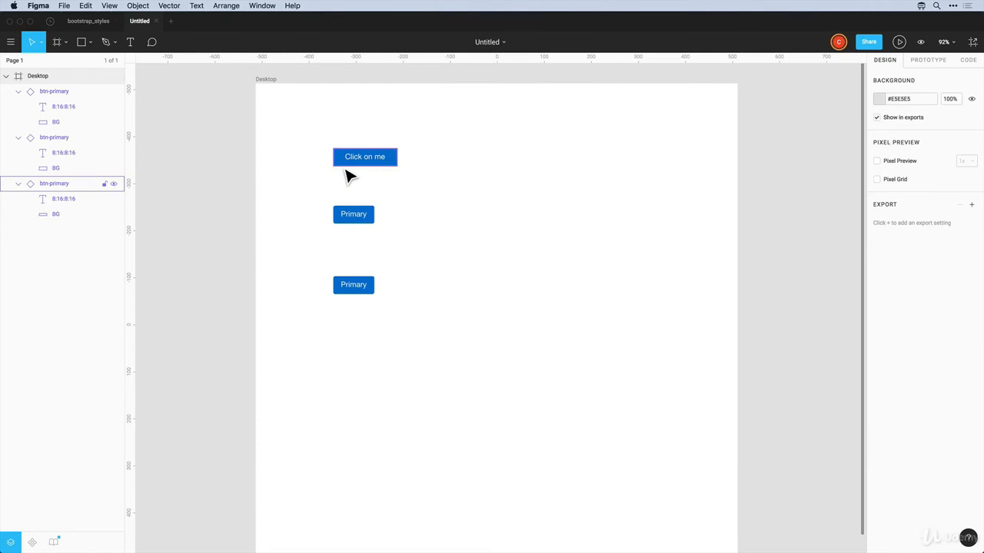
Step: Review the available update in BRAINSPIN's team library and apply the btn-primary update to the Untitled file
{"action": "left_click", "coordinate": [54, 543]}
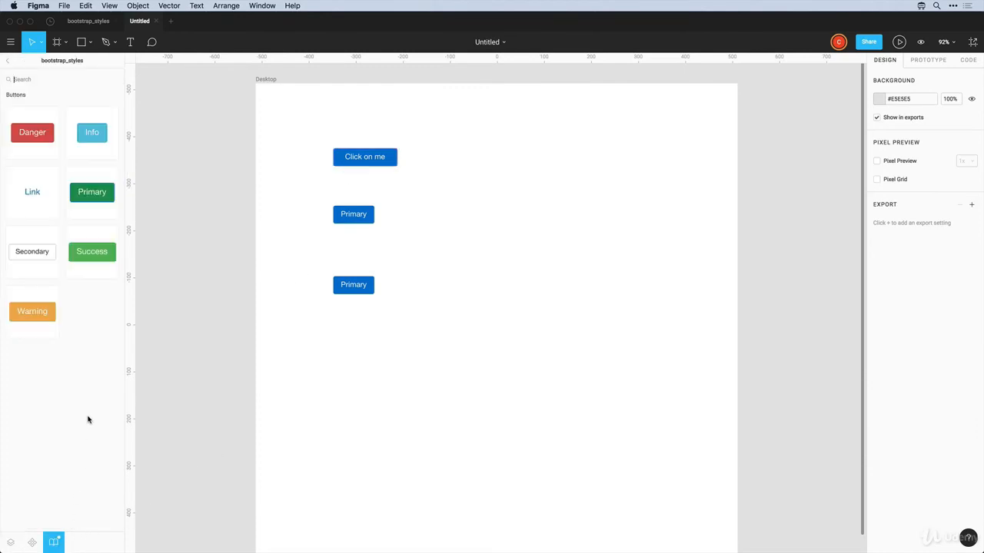
{"action": "left_click", "coordinate": [8, 63]}
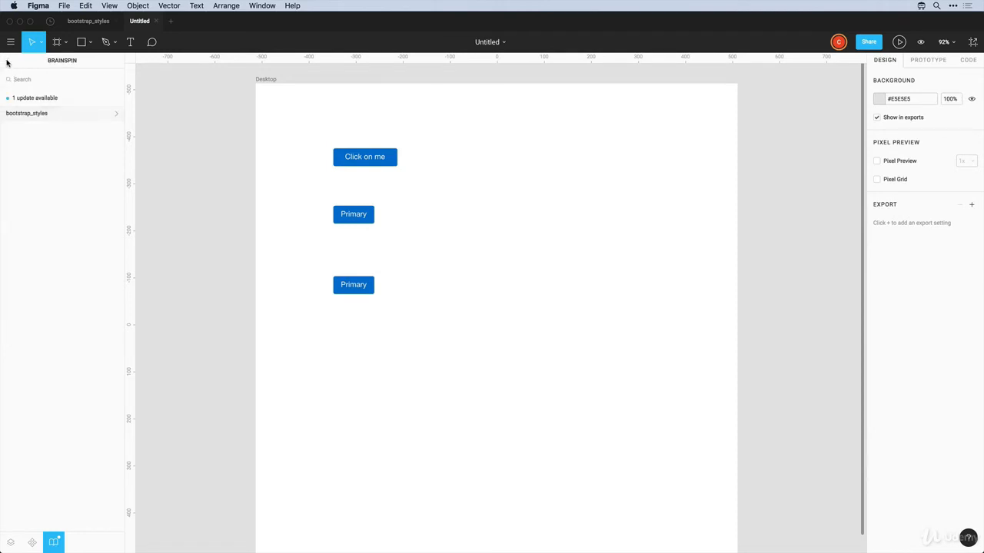
{"action": "left_click", "coordinate": [54, 101]}
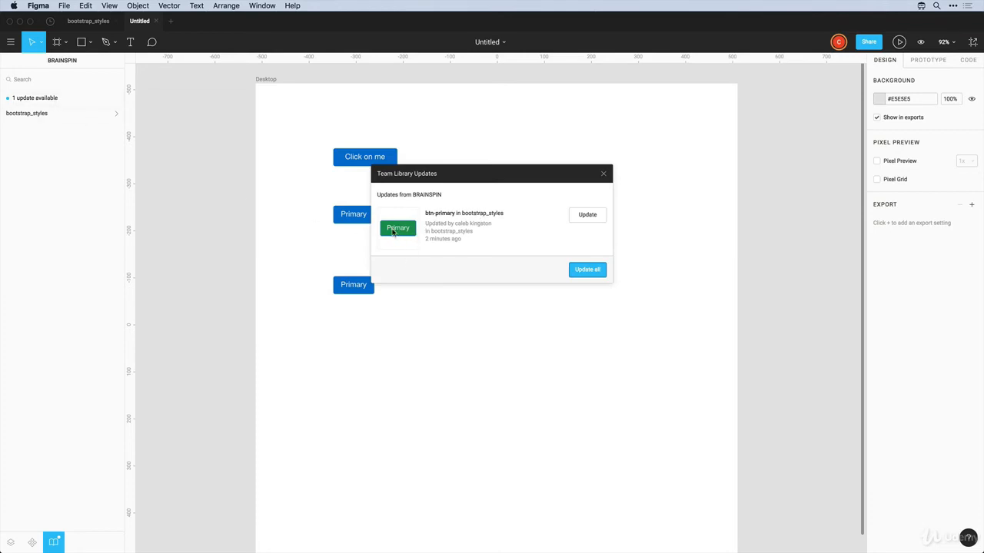
{"action": "left_click", "coordinate": [588, 216]}
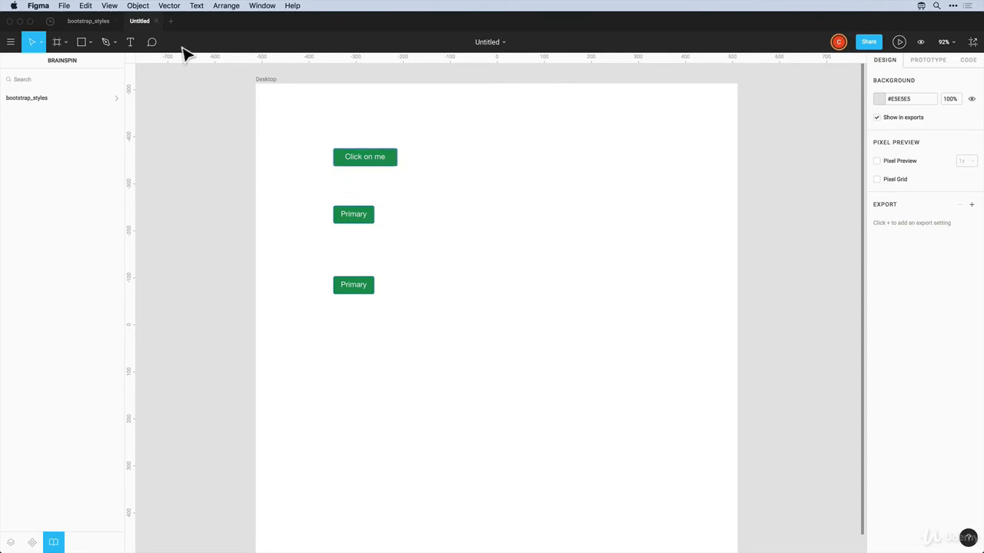
Step: In bootstrap_styles, change the stroke of the btn-primary master button's background to the dark green #219653
{"action": "left_click", "coordinate": [88, 21]}
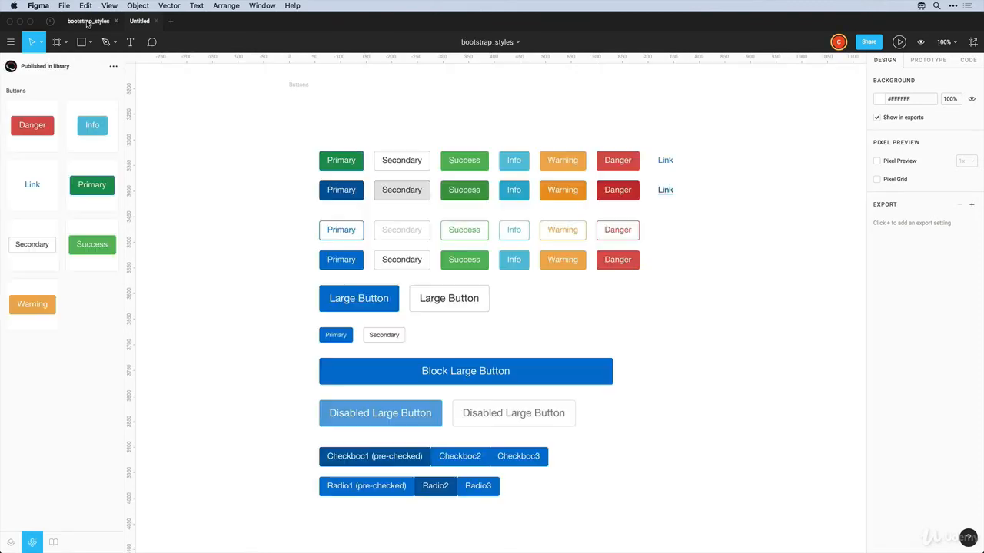
{"action": "left_click", "coordinate": [329, 169]}
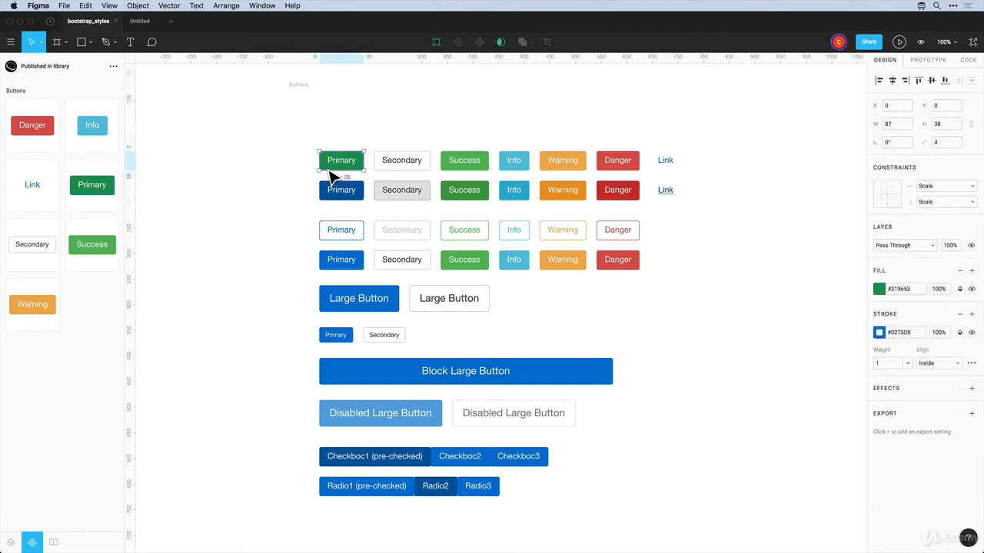
{"action": "left_click", "coordinate": [878, 333]}
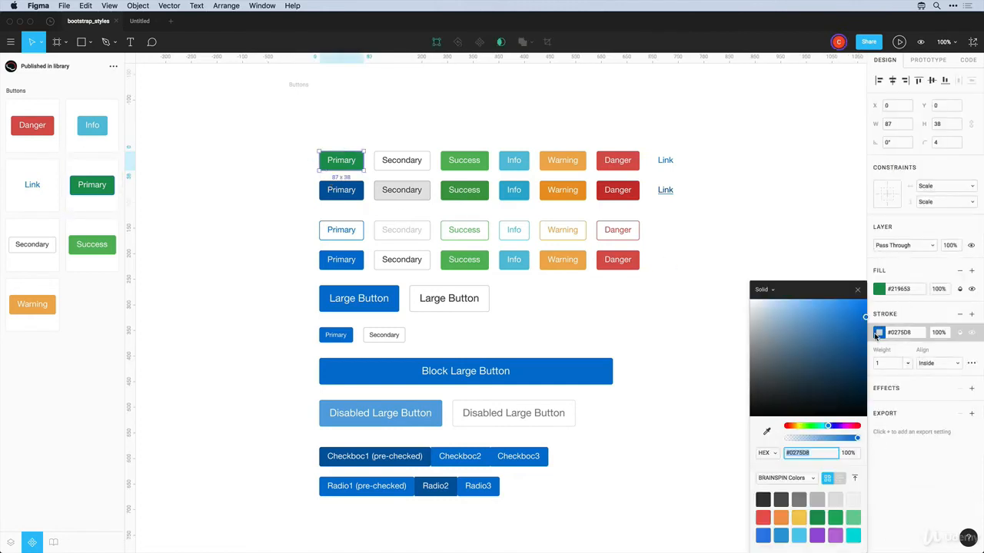
{"action": "left_click", "coordinate": [853, 517]}
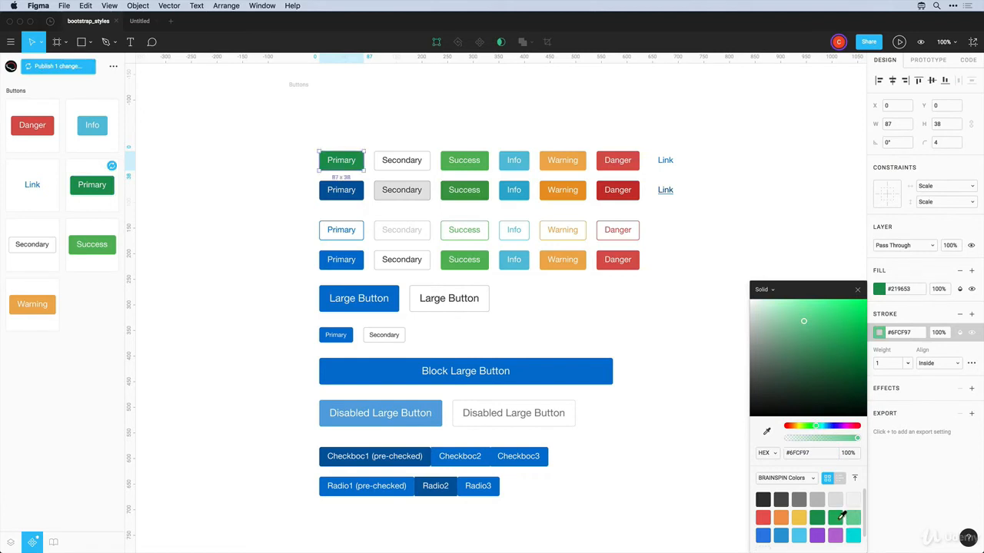
{"action": "left_click", "coordinate": [837, 518]}
{"action": "left_click", "coordinate": [817, 517]}
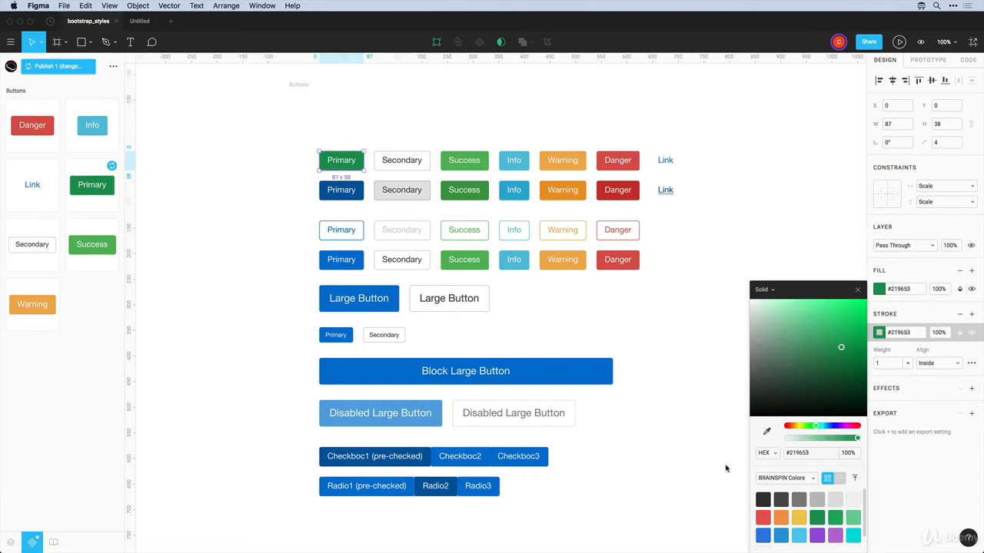
Step: Publish the btn-primary change to BRAINSPIN's library and apply all component updates in the Untitled file
{"action": "left_click", "coordinate": [60, 67]}
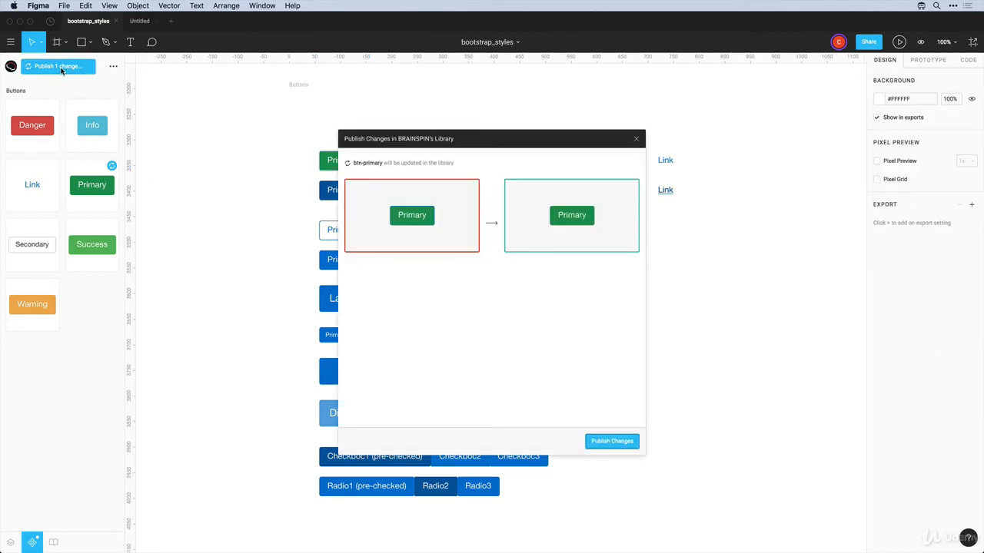
{"action": "left_click", "coordinate": [601, 439]}
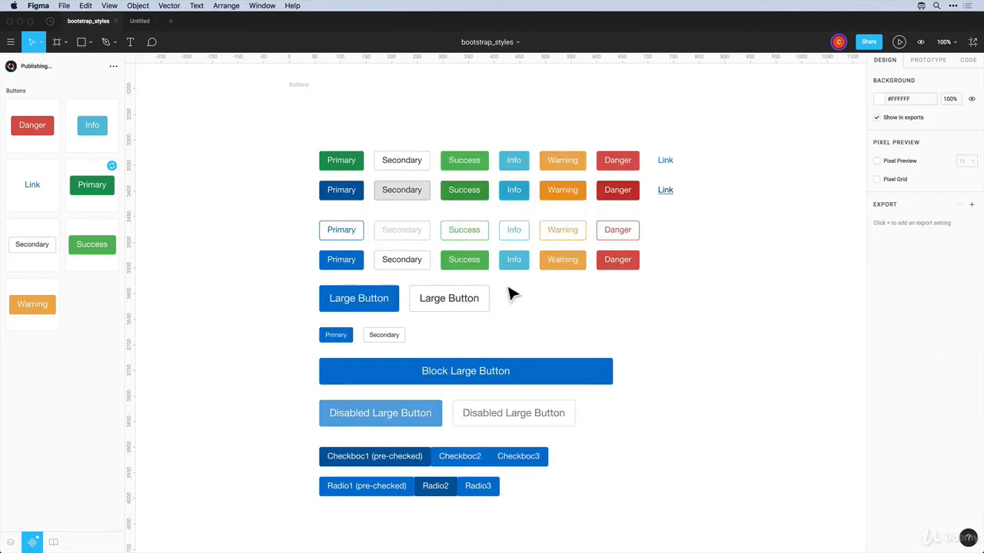
{"action": "left_click", "coordinate": [139, 21]}
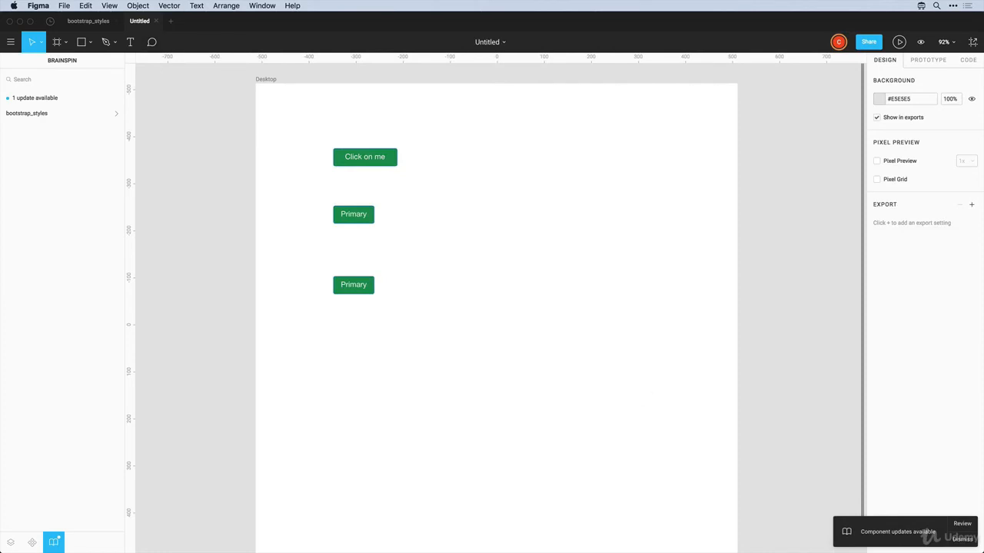
{"action": "left_click", "coordinate": [962, 523]}
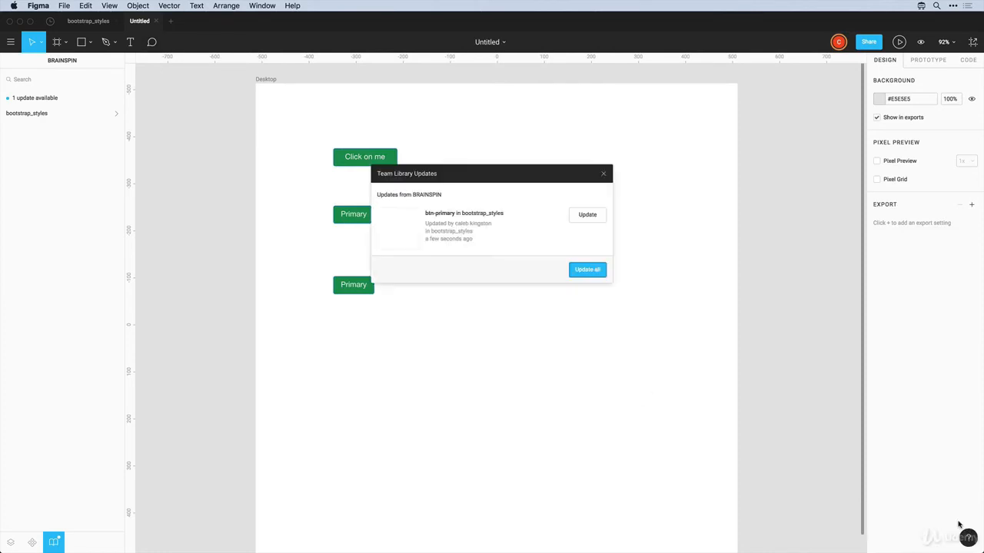
{"action": "left_click", "coordinate": [587, 270]}
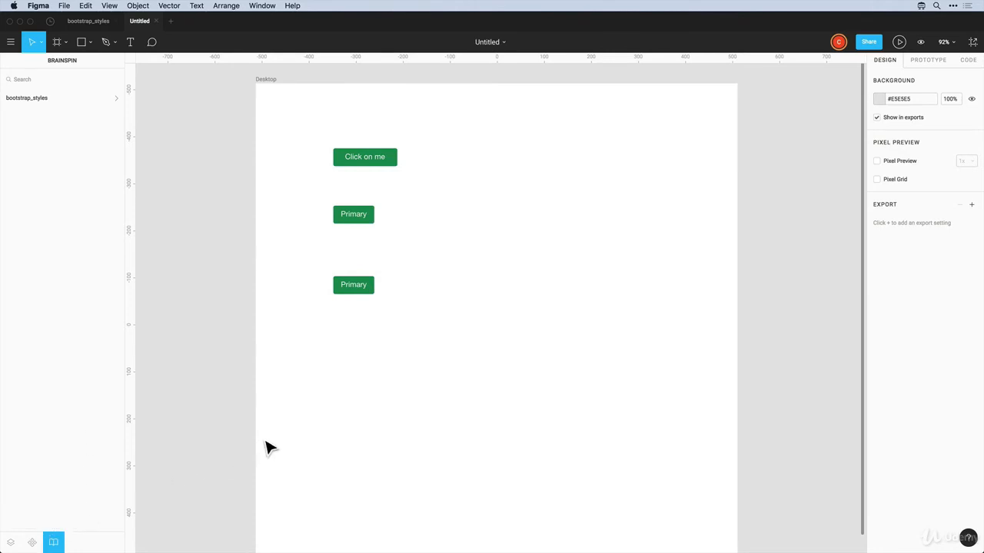
{"action": "left_click", "coordinate": [88, 21]}
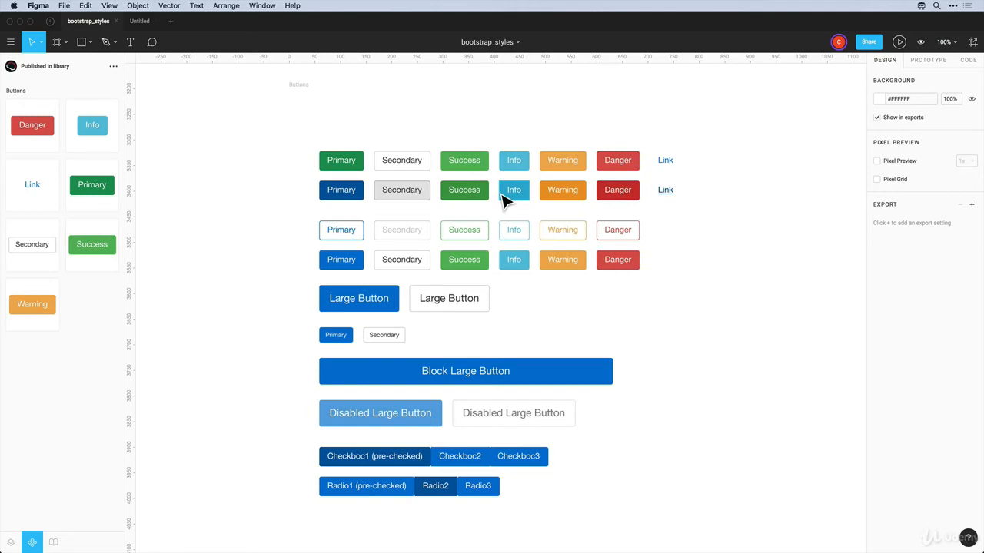
{"action": "left_click", "coordinate": [139, 21]}
{"action": "left_click", "coordinate": [352, 217]}
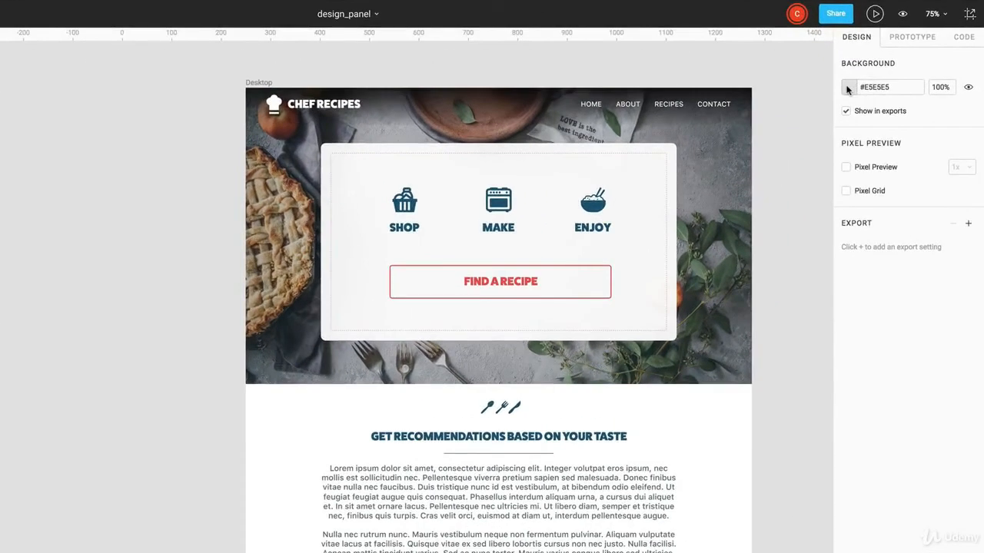
Step: Change the canvas background of the design_panel file to the dark gray #4A4A4A
{"action": "left_click", "coordinate": [847, 89]}
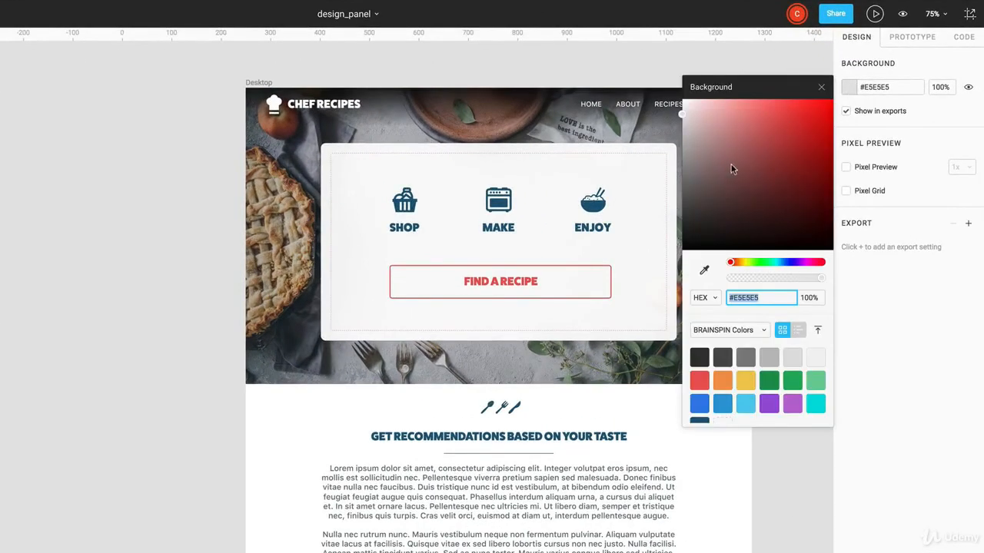
{"action": "left_click_drag", "start_coordinate": [689, 176], "coordinate": [684, 220]}
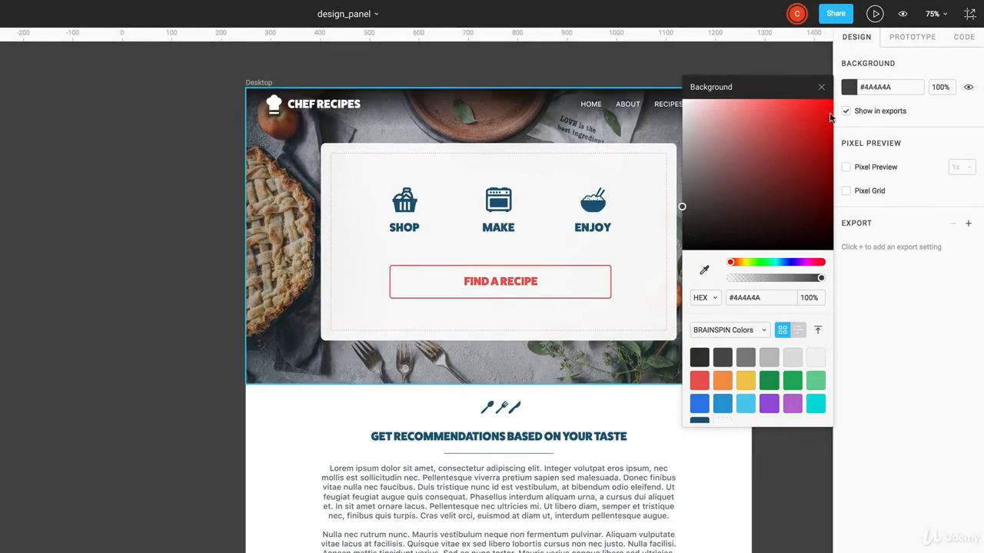
{"action": "left_click", "coordinate": [822, 89]}
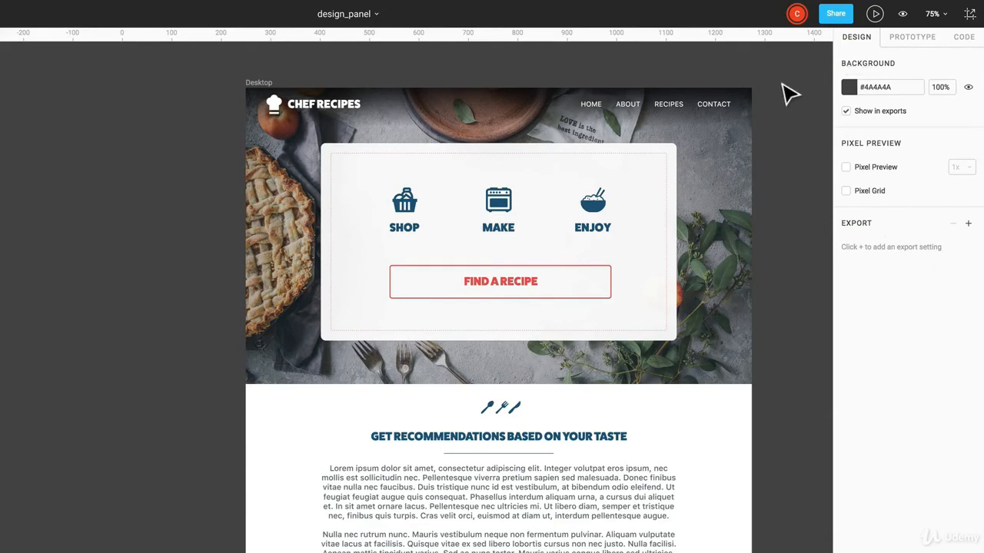
Step: Move the chef hat icon in the page header to about X 23, Y 24
{"action": "scroll", "coordinate": [668, 64], "scroll_direction": "up", "scroll_amount": 3}
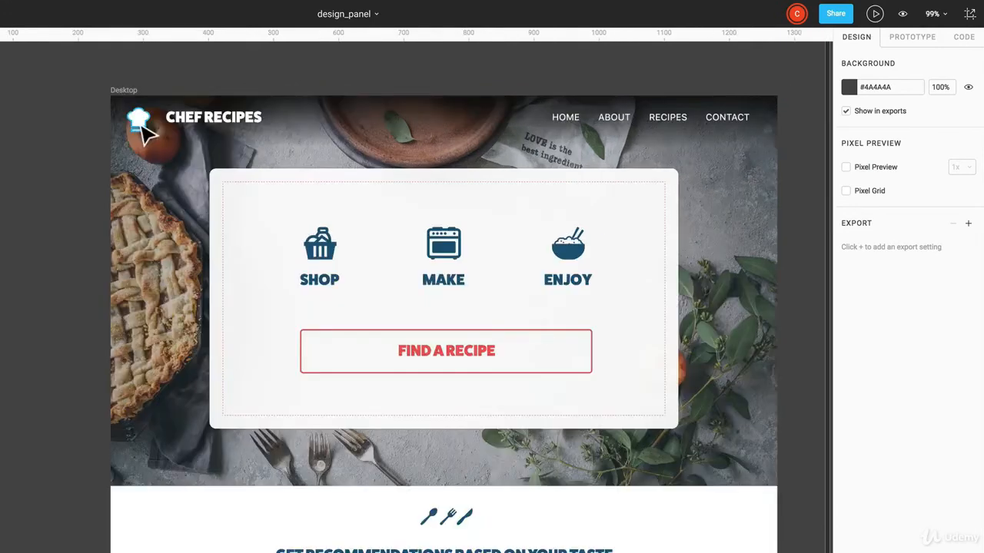
{"action": "left_click", "coordinate": [143, 131]}
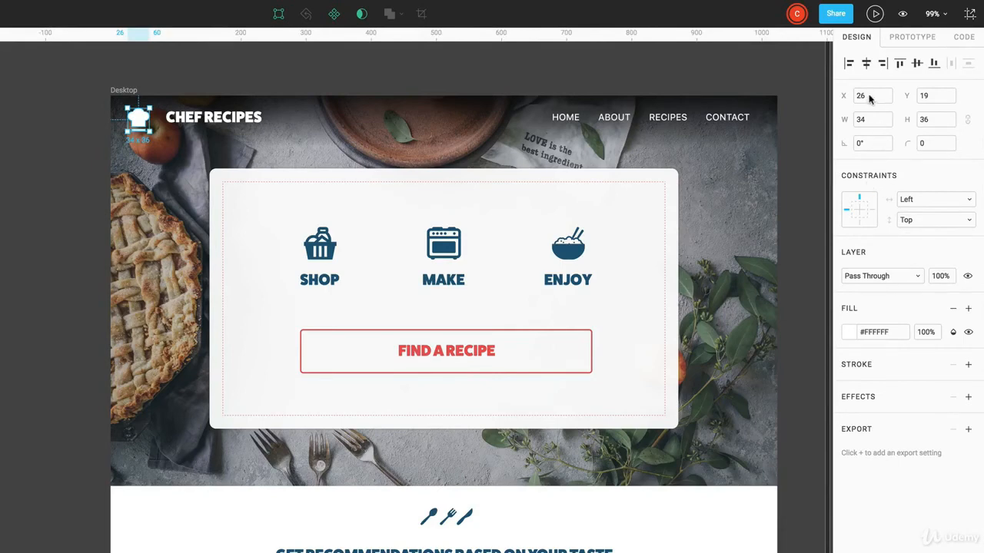
{"action": "mouse_move", "coordinate": [145, 127]}
{"action": "left_mouse_down"}
{"action": "mouse_move", "coordinate": [154, 138]}
{"action": "mouse_move", "coordinate": [124, 125]}
{"action": "mouse_move", "coordinate": [140, 129]}
{"action": "left_mouse_up"}
Step: Set the chef hat icon's height to 30 with locked proportions and move it to about X 39, Y 19 beside the CHEF RECIPES title
{"action": "left_click", "coordinate": [968, 122]}
{"action": "left_click", "coordinate": [929, 122]}
{"action": "type", "text": "30"}
{"action": "key", "text": "Return"}
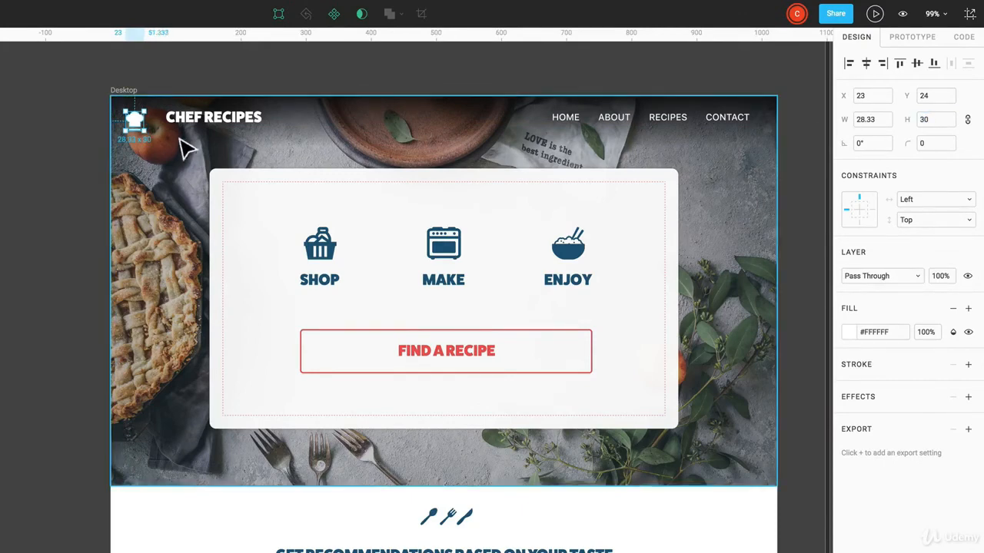
{"action": "left_click_drag", "start_coordinate": [145, 129], "coordinate": [156, 137]}
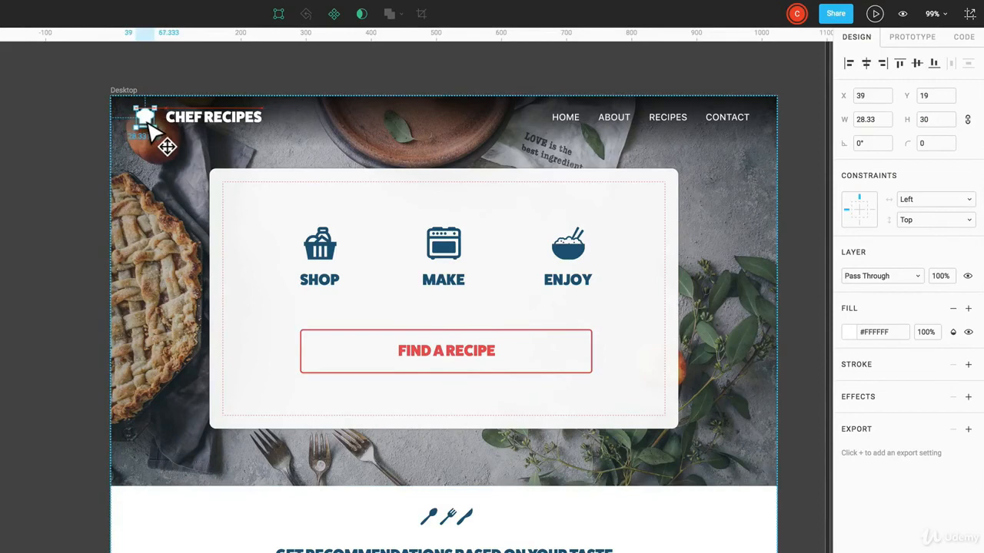
Step: Set the chef hat icon's rotation to 15° and try turning it freehand by its corner
{"action": "left_click", "coordinate": [866, 146]}
{"action": "type", "text": "15"}
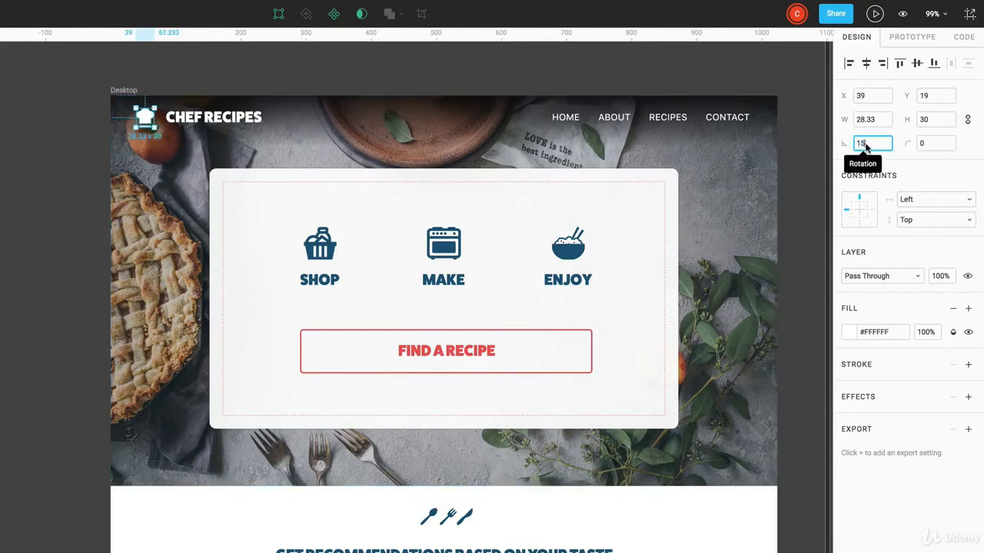
{"action": "key", "text": "Return"}
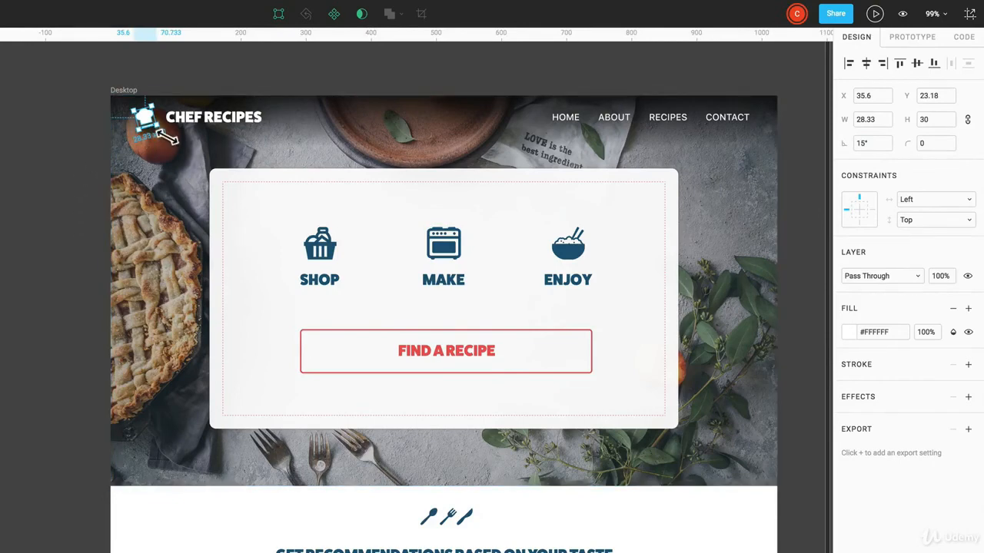
{"action": "key", "text": "super"}
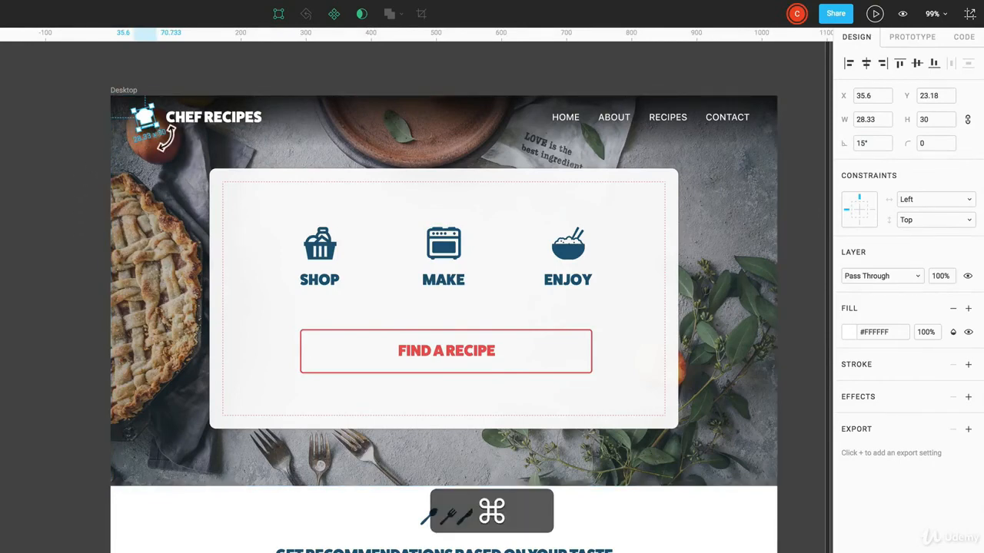
{"action": "mouse_move", "coordinate": [165, 137]}
{"action": "left_mouse_down"}
{"action": "mouse_move", "coordinate": [156, 137]}
{"action": "mouse_move", "coordinate": [164, 142]}
{"action": "left_mouse_up"}
{"action": "key", "text": "shift"}
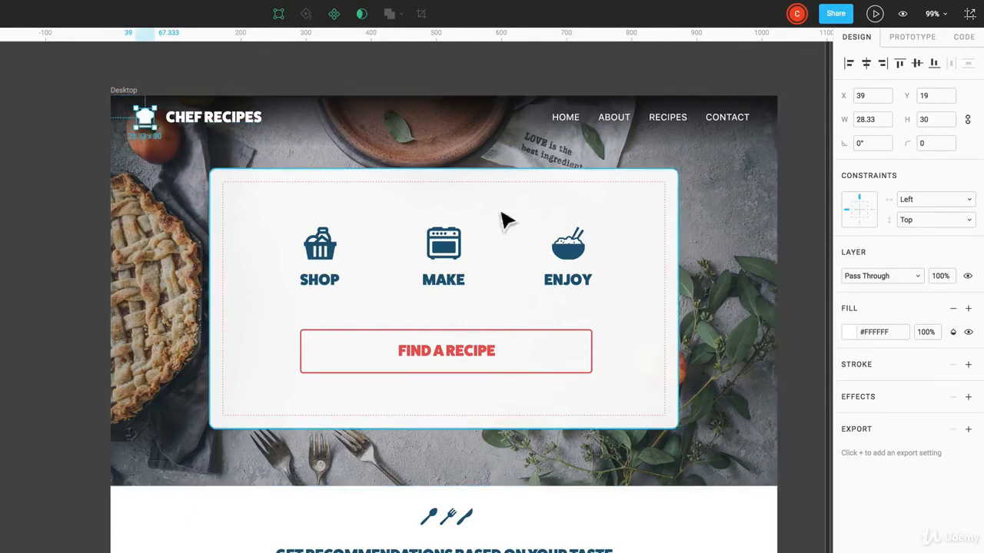
Step: Try Right as the chef hat icon's horizontal constraint and change the constraint to Scale
{"action": "left_click", "coordinate": [918, 202]}
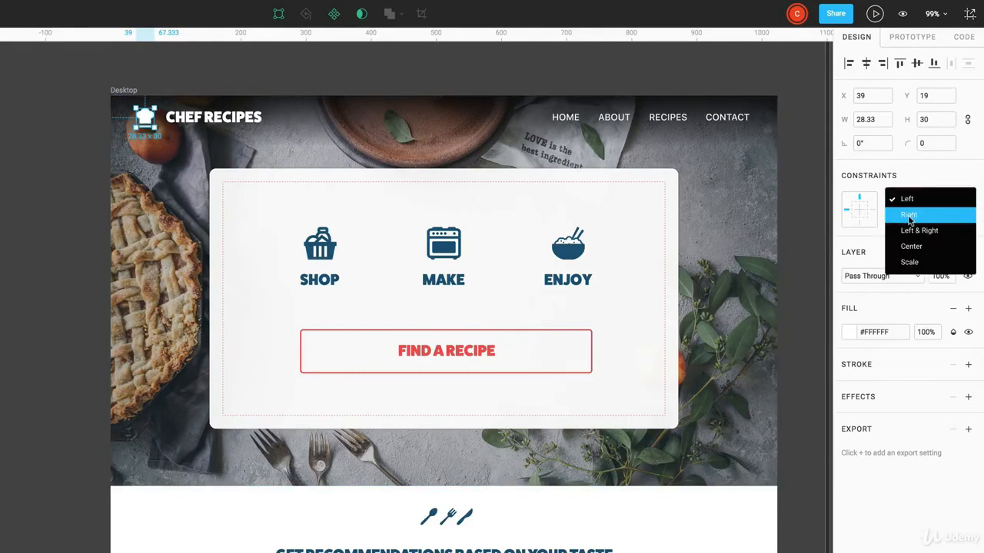
{"action": "left_click", "coordinate": [909, 217]}
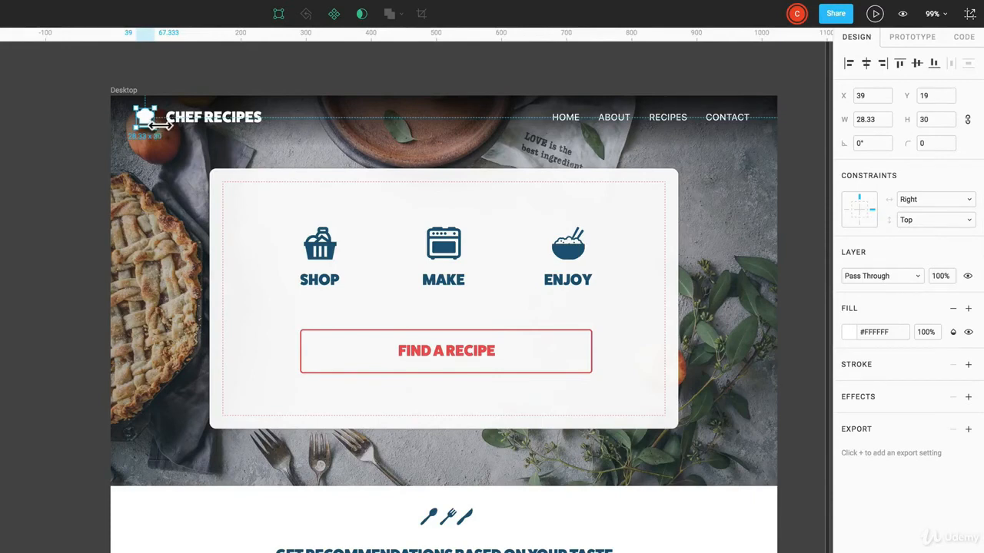
{"action": "left_click", "coordinate": [934, 203]}
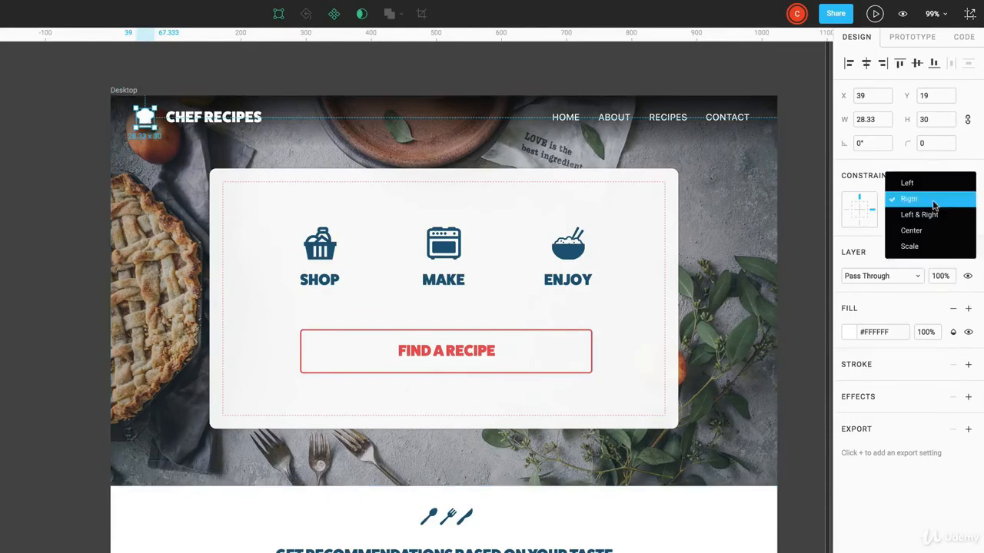
{"action": "left_click", "coordinate": [929, 245]}
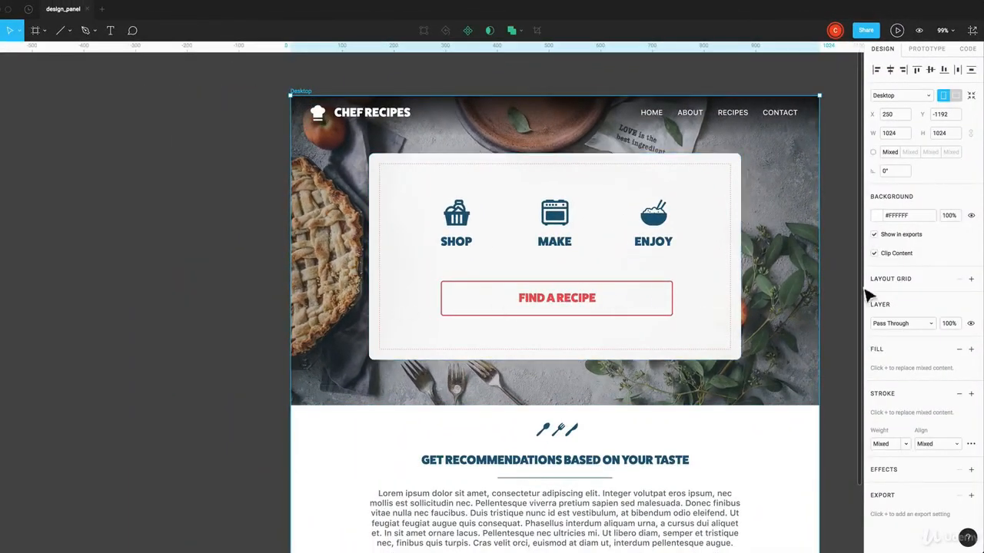
Step: Try narrowing the Desktop frame to about 835 wide, undo the resize, and set the chef hat icon's horizontal constraint to Left
{"action": "left_click_drag", "start_coordinate": [821, 286], "coordinate": [730, 283]}
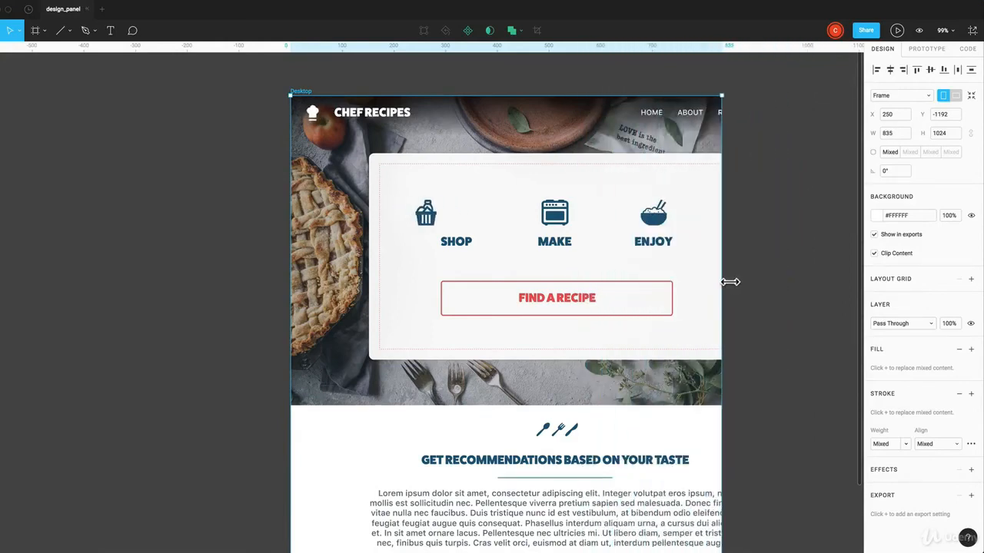
{"action": "key", "text": "super+z"}
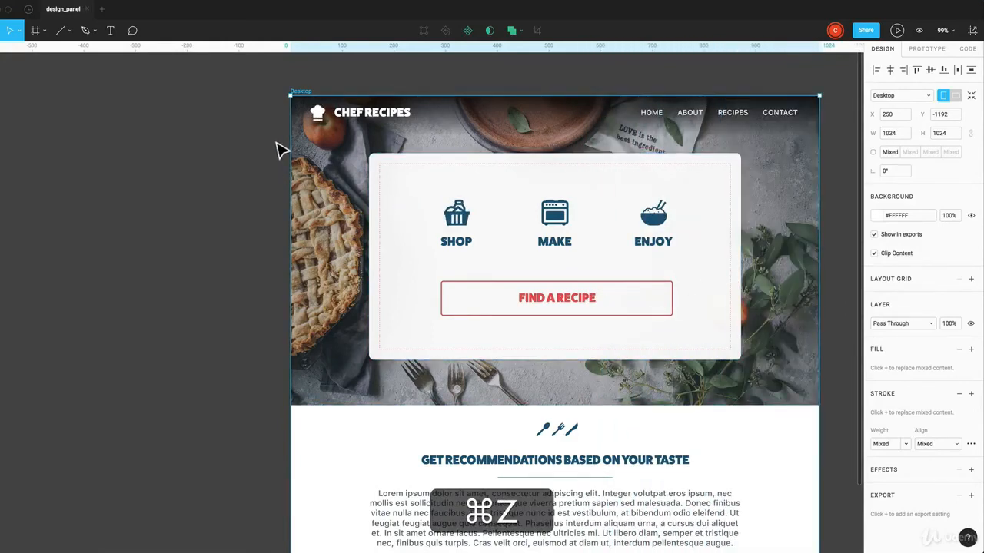
{"action": "left_click", "coordinate": [317, 115]}
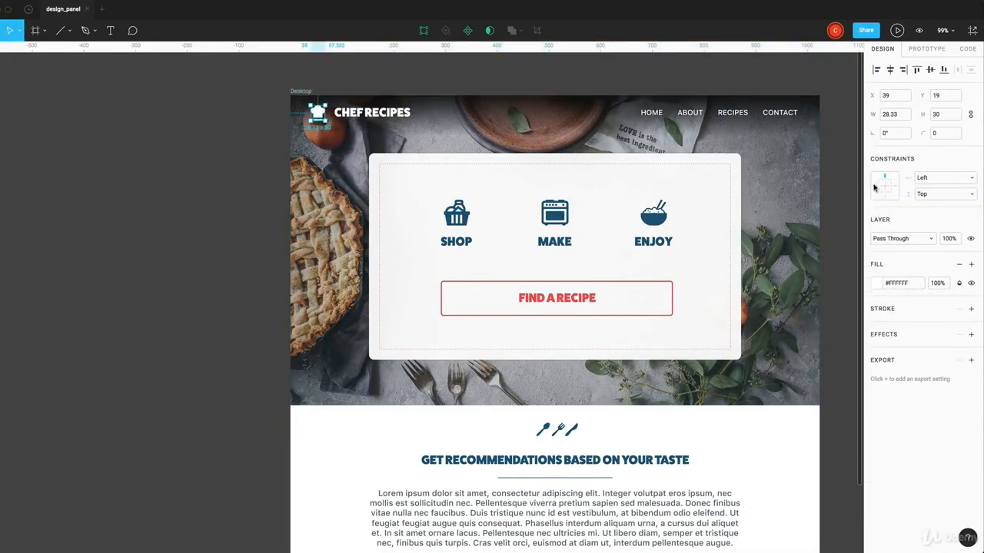
{"action": "left_click", "coordinate": [339, 112]}
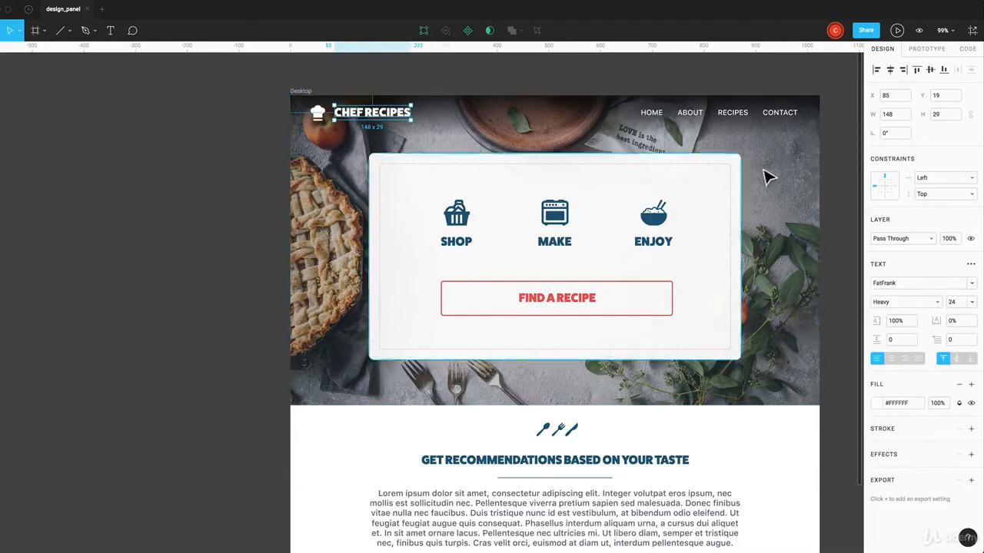
Step: Set the horizontal constraint of the HOME, ABOUT, RECIPES and CONTACT links to Right and try narrowing the Desktop frame again
{"action": "left_click", "coordinate": [658, 115]}
{"action": "left_click", "coordinate": [696, 116], "text": "shift"}
{"action": "left_click", "coordinate": [732, 117], "text": "shift"}
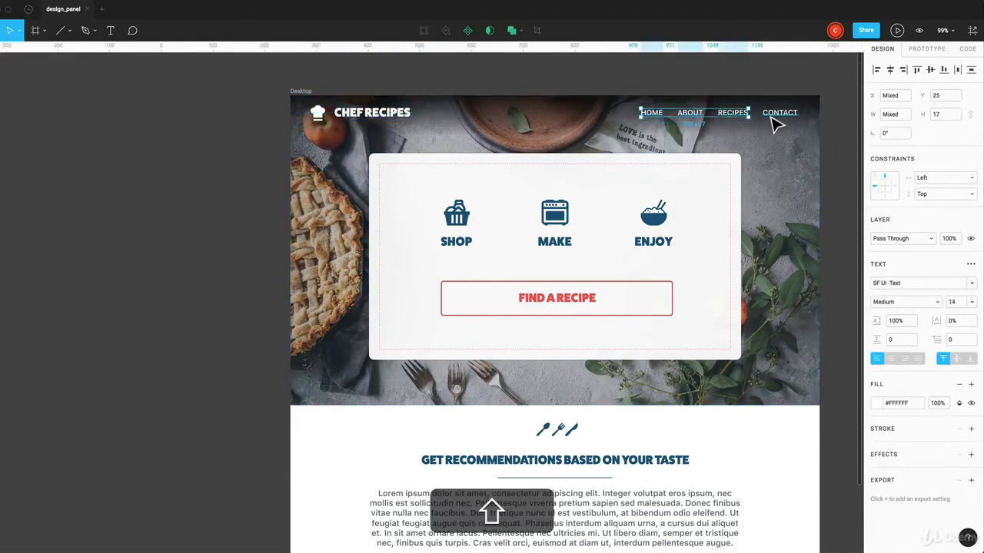
{"action": "left_click", "coordinate": [778, 116], "text": "shift"}
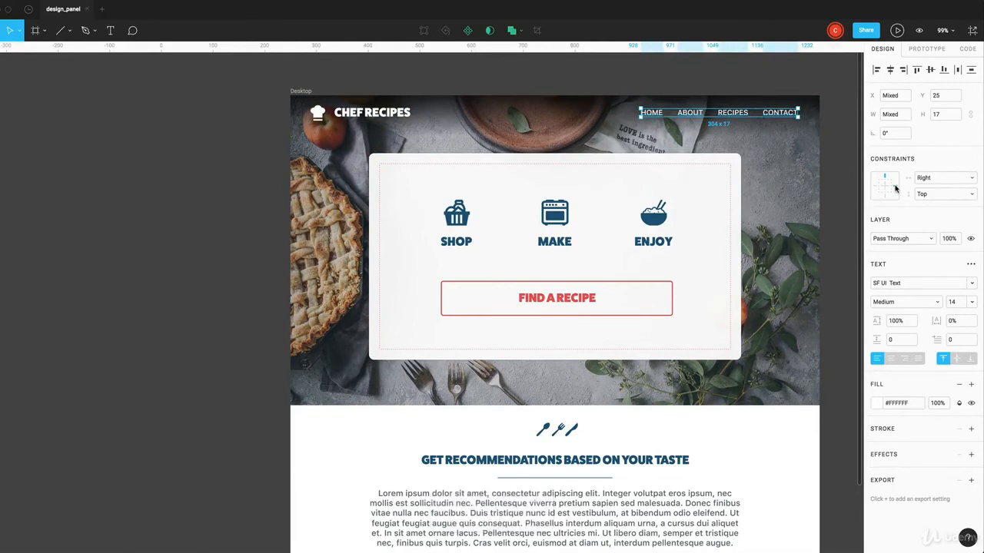
{"action": "left_click", "coordinate": [300, 98]}
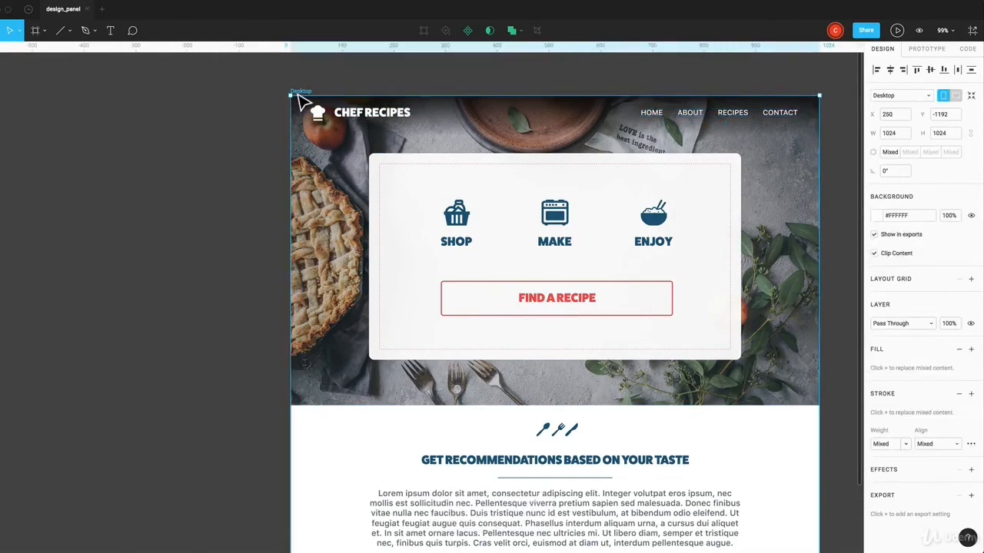
{"action": "left_click_drag", "start_coordinate": [820, 266], "coordinate": [707, 273]}
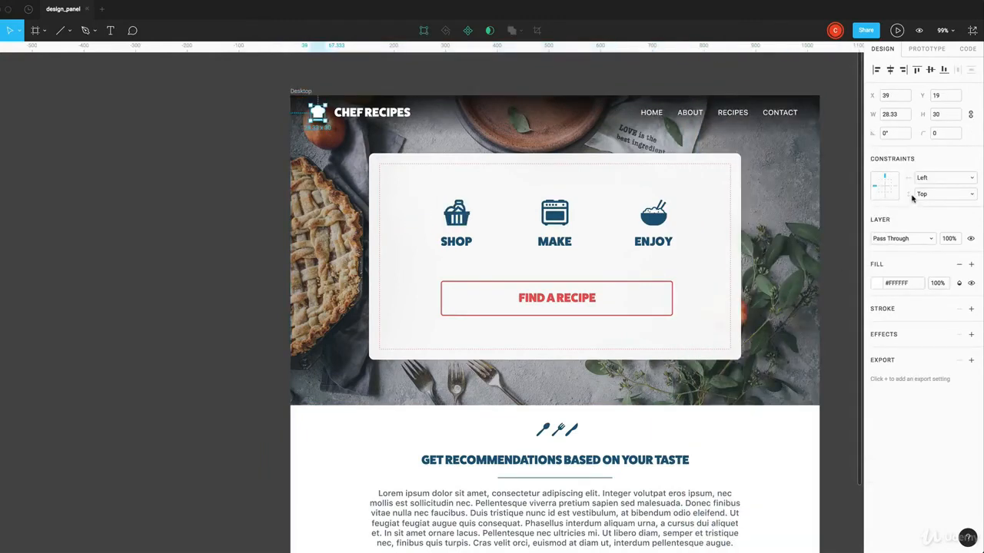
Step: Set the chef hat icon's layer blend mode to Multiply and its fill colour to red #FF0000
{"action": "left_click", "coordinate": [903, 239]}
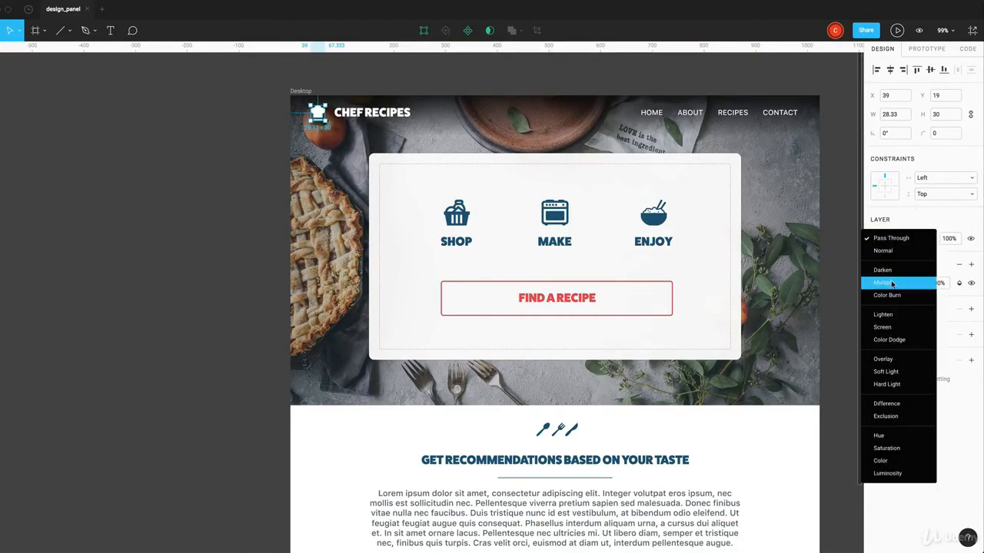
{"action": "left_click", "coordinate": [892, 284]}
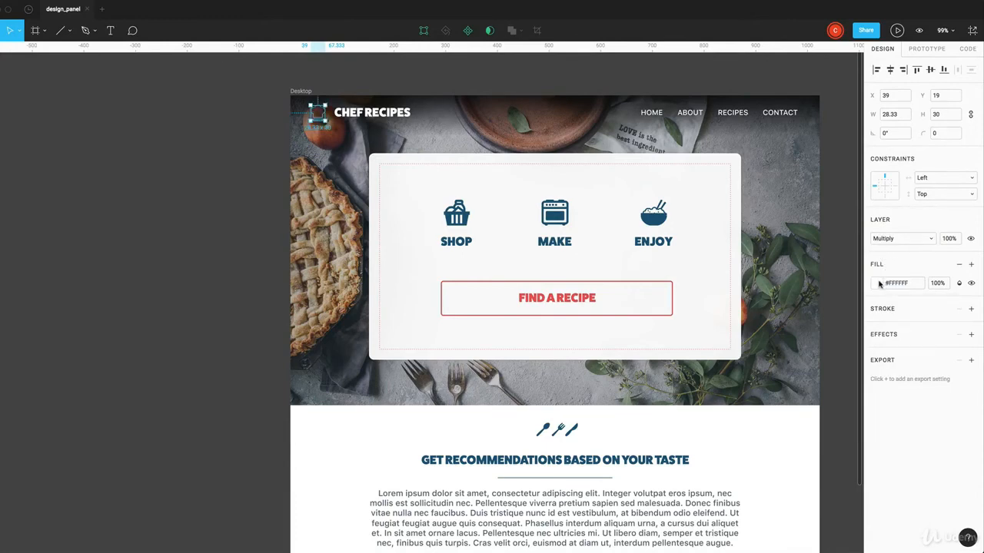
{"action": "left_click", "coordinate": [880, 284]}
{"action": "left_click", "coordinate": [859, 299]}
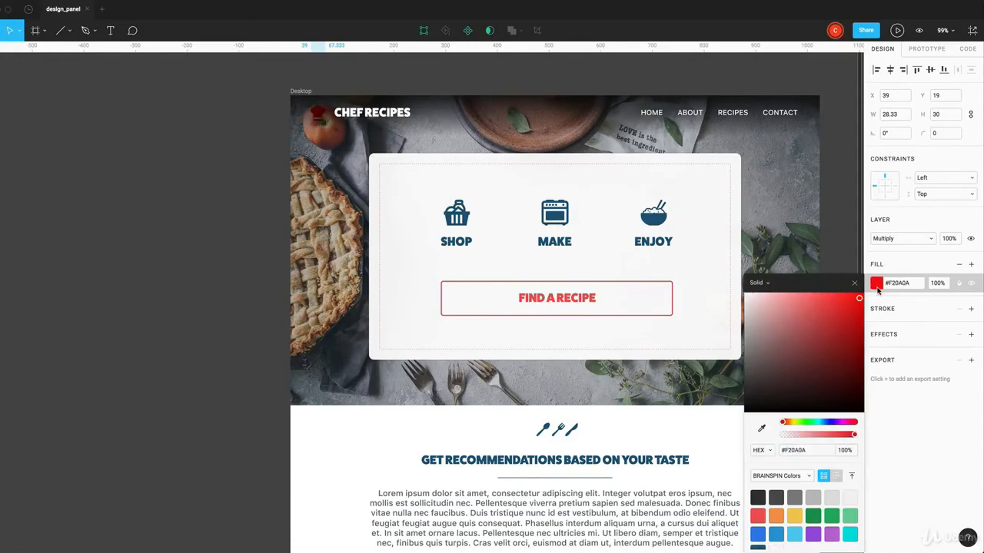
{"action": "left_click_drag", "start_coordinate": [878, 290], "coordinate": [879, 290]}
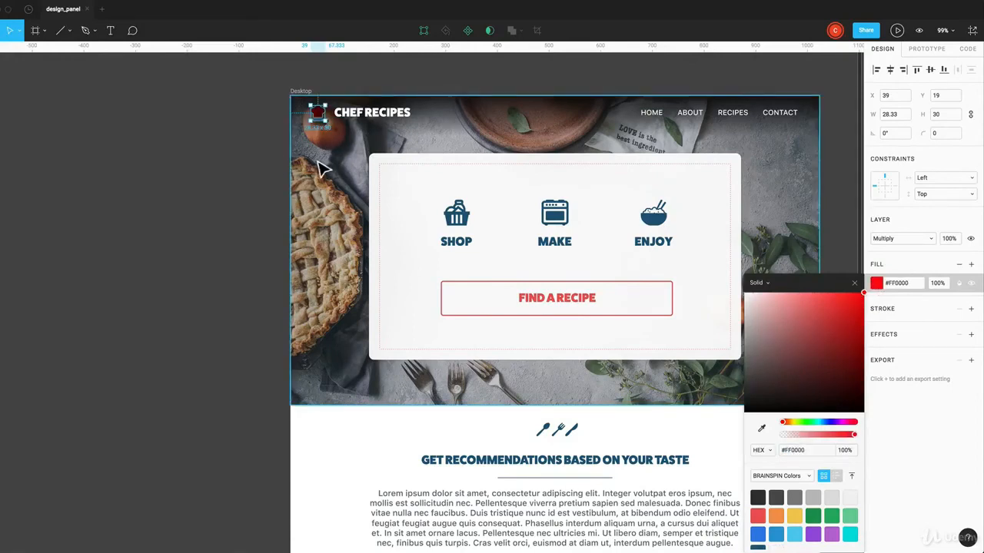
Step: Change the red chef hat icon's layer blend mode to Overlay
{"action": "scroll", "coordinate": [302, 153], "scroll_direction": "up", "scroll_amount": 10, "text": "super"}
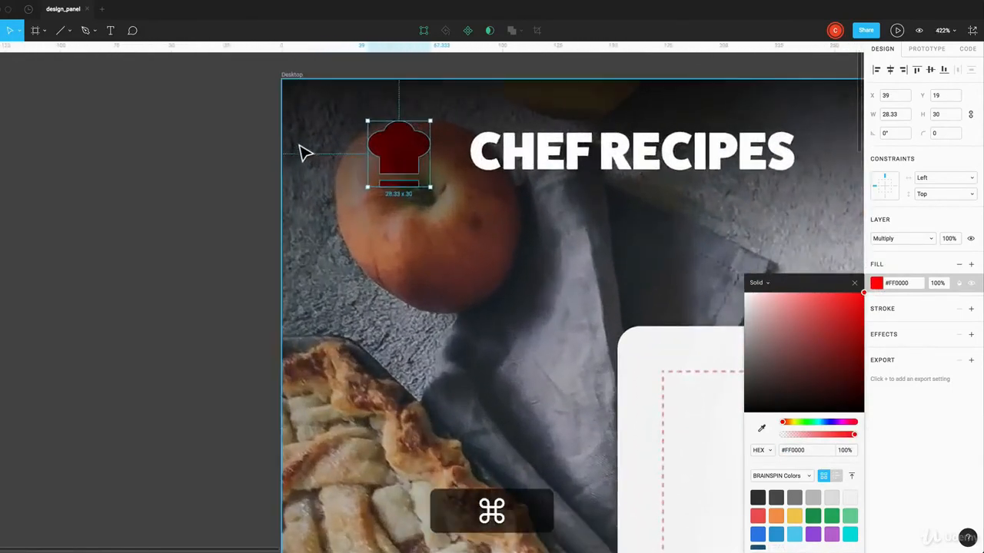
{"action": "scroll", "coordinate": [302, 154], "scroll_direction": "up", "scroll_amount": 1, "text": "super"}
{"action": "left_click", "coordinate": [896, 239]}
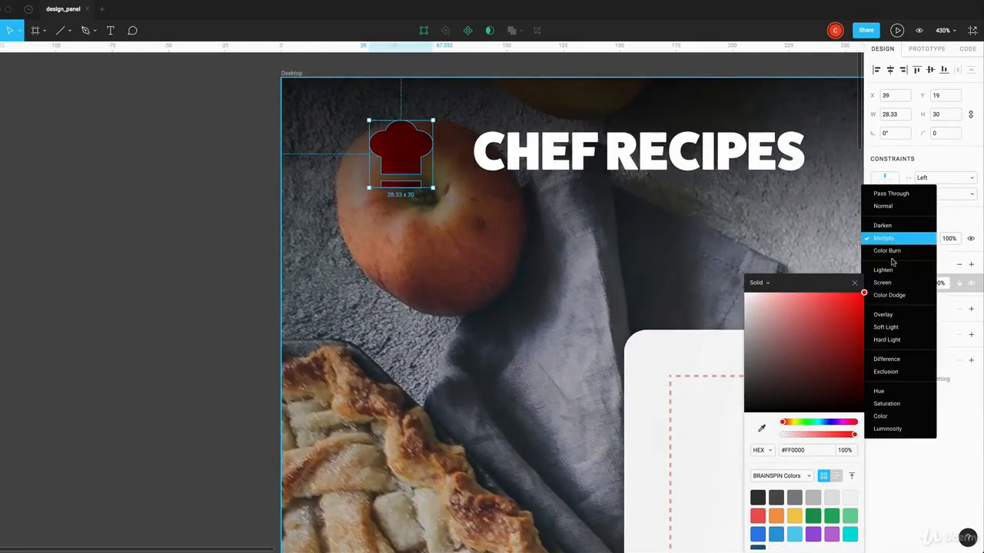
{"action": "left_click", "coordinate": [894, 315]}
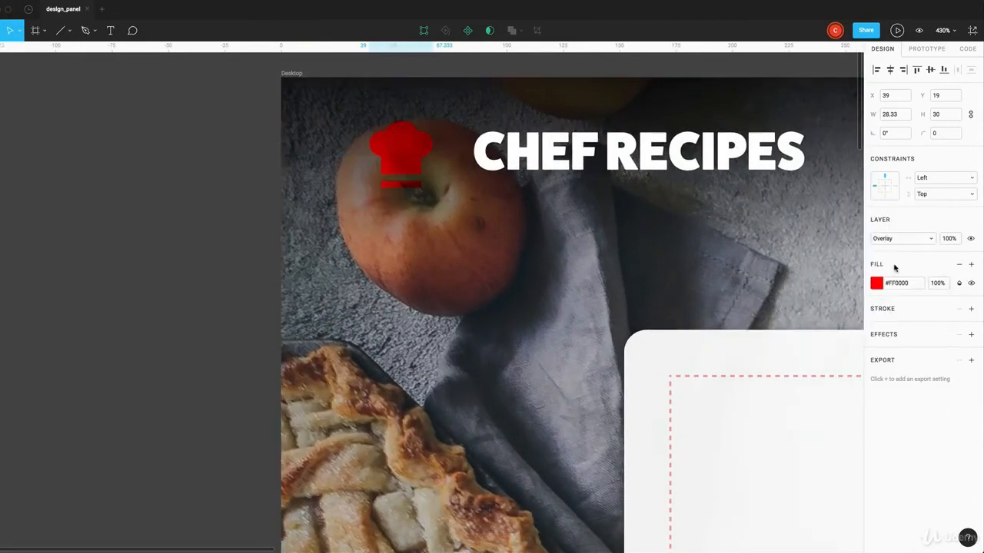
Step: Set the chef hat icon's fill to white #FFFFFF and its layer blend mode to Normal
{"action": "left_click", "coordinate": [877, 283]}
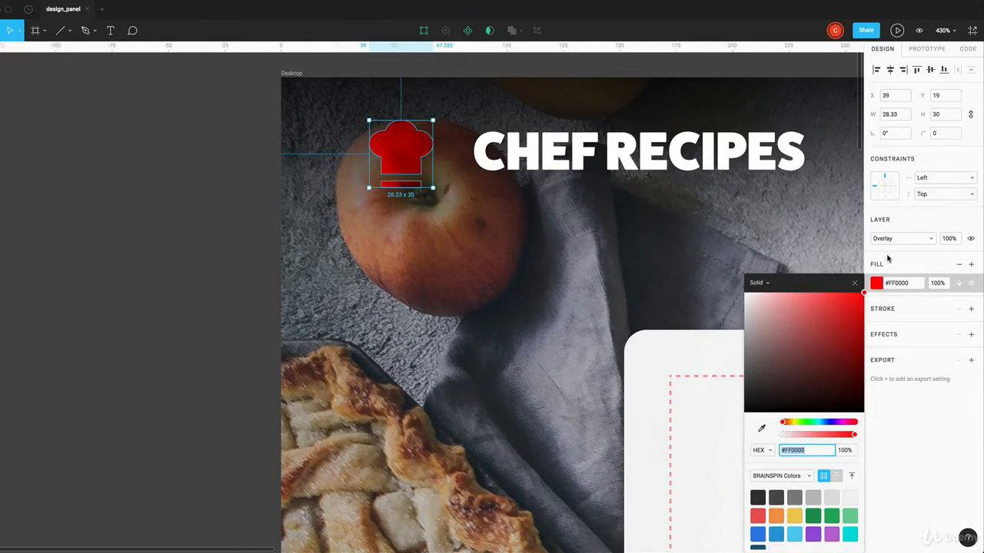
{"action": "left_click_drag", "start_coordinate": [783, 307], "coordinate": [742, 280]}
{"action": "left_click", "coordinate": [897, 238]}
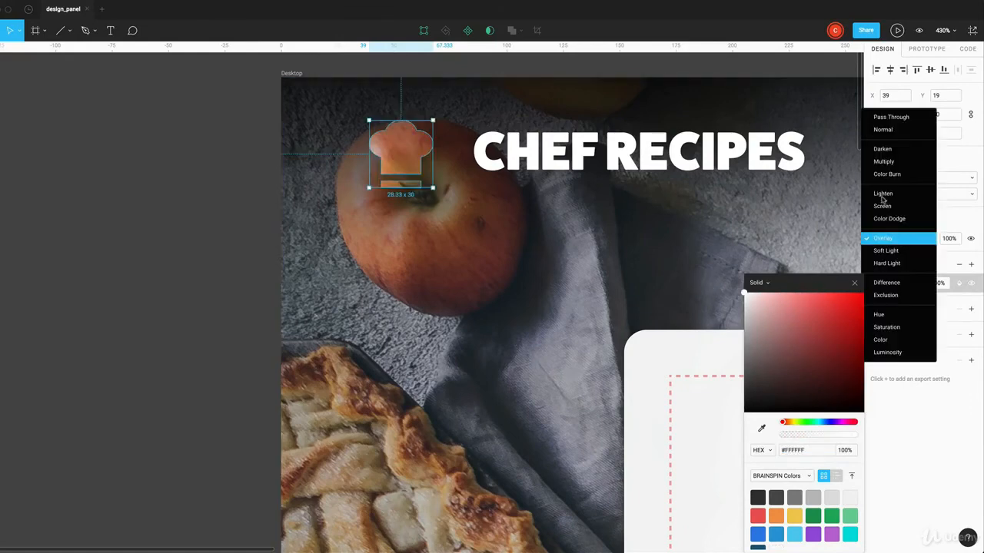
{"action": "left_click", "coordinate": [888, 132]}
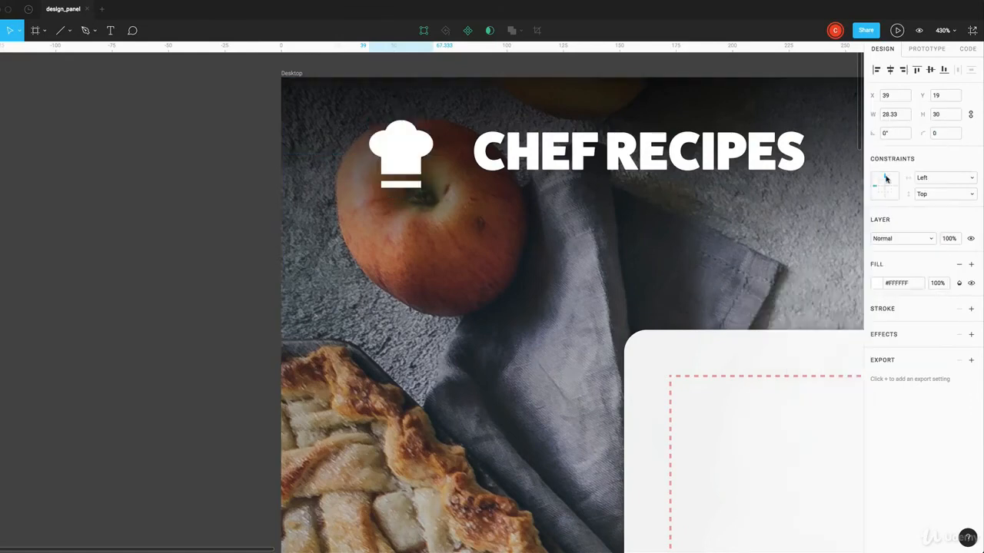
Step: Open the chef hat icon's layer opacity for editing, and hide the layer and show it again
{"action": "left_click", "coordinate": [950, 240]}
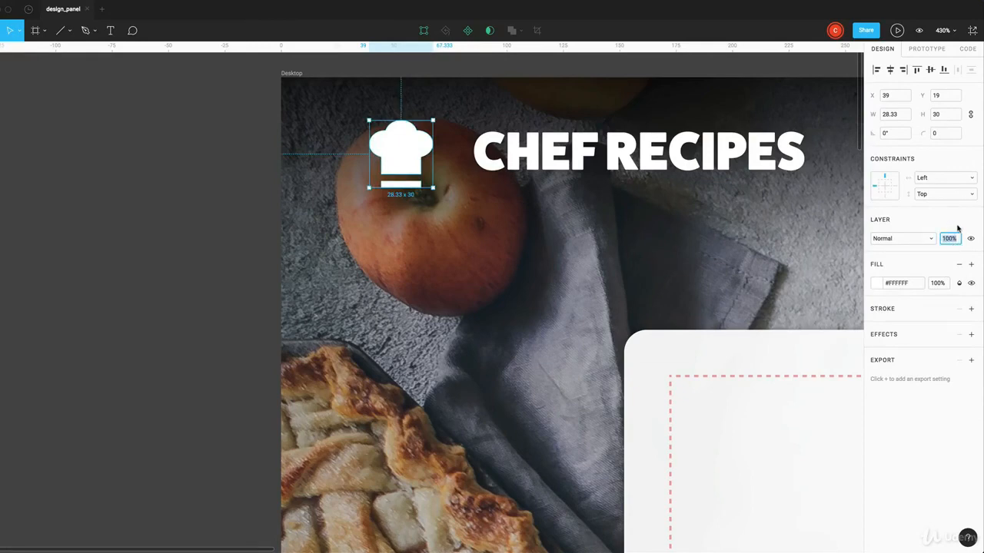
{"action": "left_click", "coordinate": [971, 240]}
{"action": "left_click", "coordinate": [971, 239]}
Step: Change the chef hat icon's fill to the blue #2F80ED swatch from the BRAINSPIN Colors library
{"action": "left_click", "coordinate": [878, 284]}
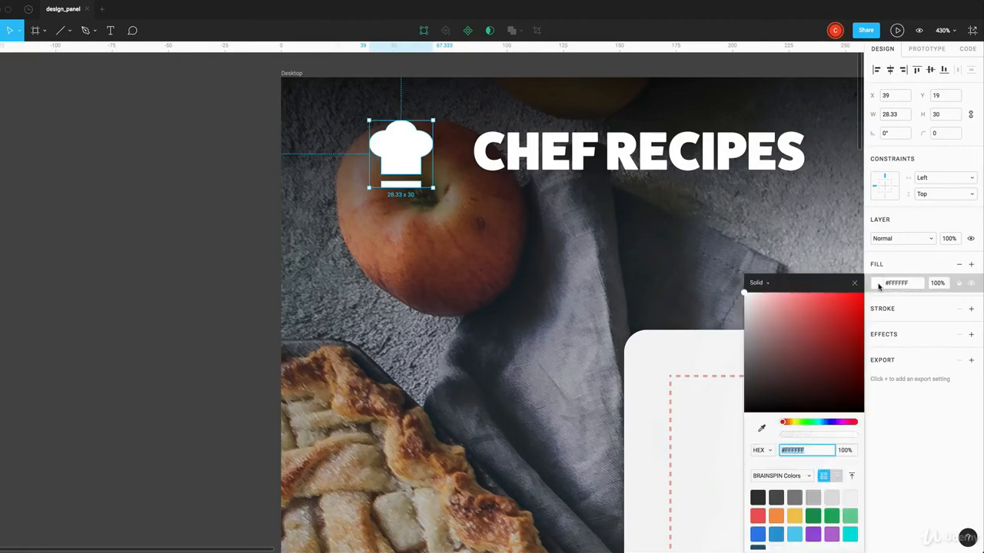
{"action": "mouse_move", "coordinate": [850, 319]}
{"action": "left_mouse_down"}
{"action": "mouse_move", "coordinate": [854, 307]}
{"action": "mouse_move", "coordinate": [854, 329]}
{"action": "mouse_move", "coordinate": [834, 338]}
{"action": "mouse_move", "coordinate": [853, 316]}
{"action": "left_mouse_up"}
{"action": "left_click", "coordinate": [759, 530]}
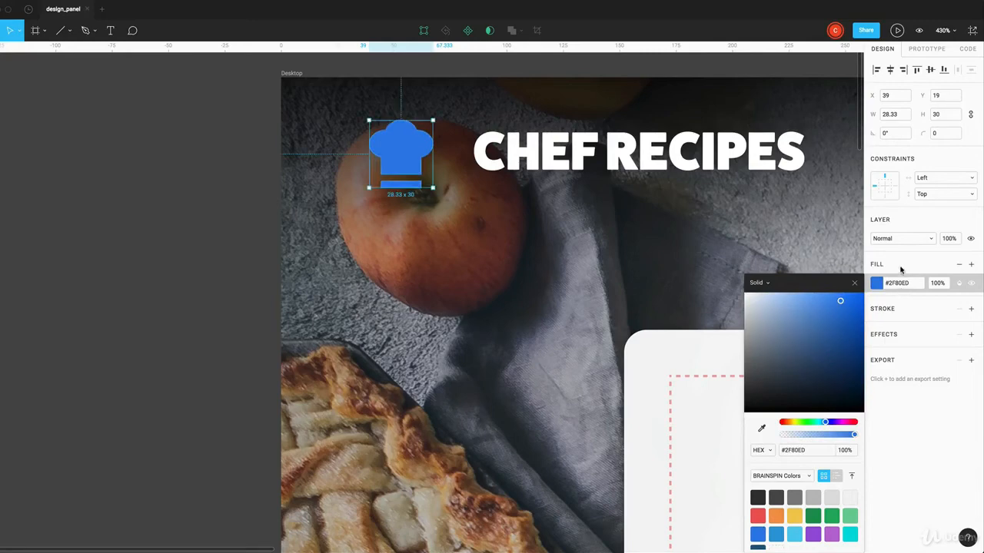
Step: Add a second fill to the chef hat icon as a Linear gradient and slant it diagonally past the icon's lower right
{"action": "left_click", "coordinate": [972, 264]}
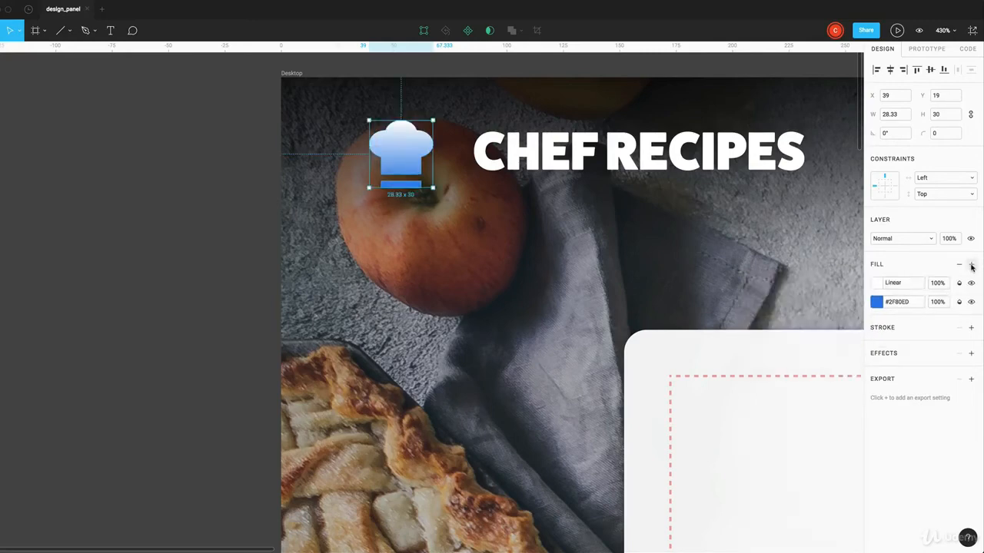
{"action": "left_click", "coordinate": [878, 286]}
{"action": "left_click", "coordinate": [759, 248]}
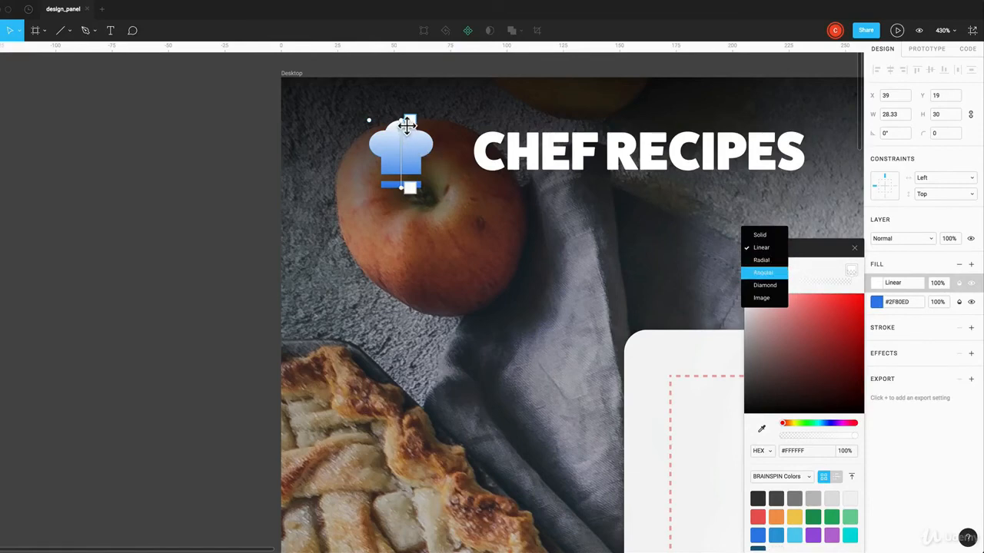
{"action": "left_click_drag", "start_coordinate": [407, 187], "coordinate": [409, 189]}
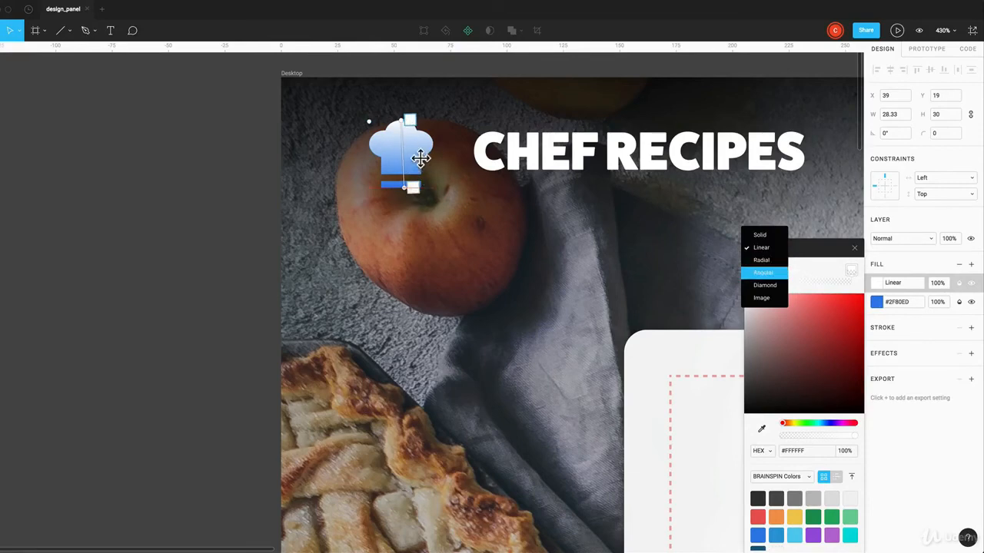
{"action": "left_click", "coordinate": [415, 158]}
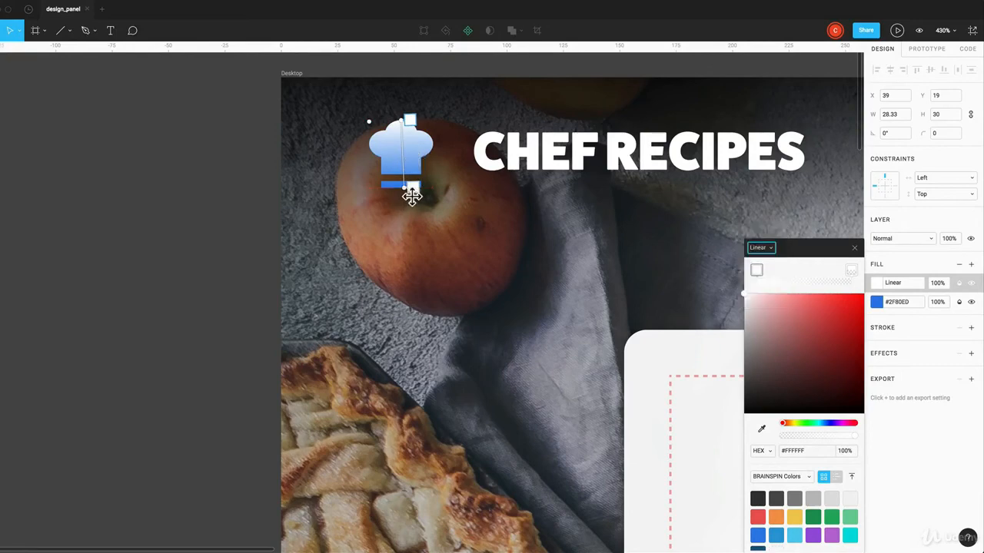
{"action": "left_click_drag", "start_coordinate": [412, 192], "coordinate": [480, 213]}
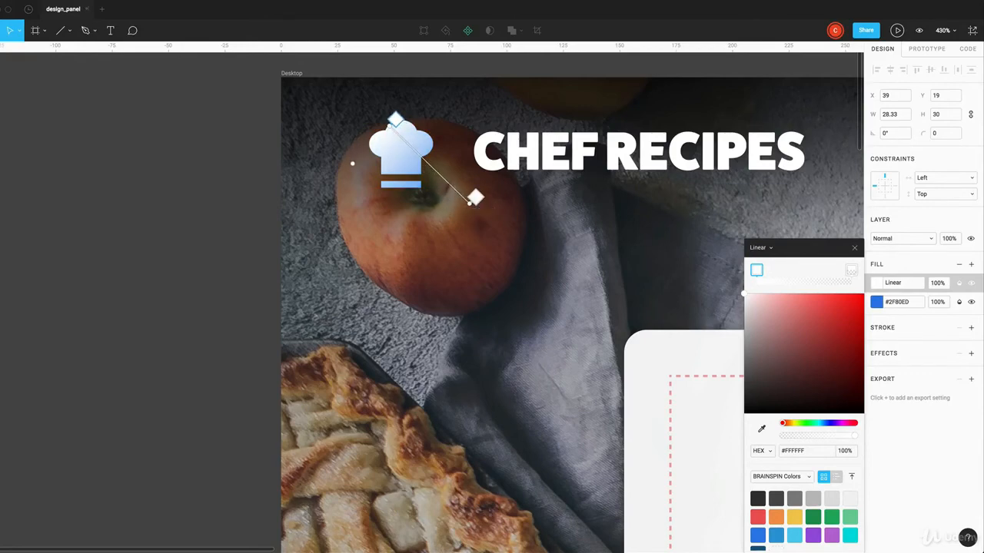
Step: Select each of the chef hat icon's two fills in turn and change the gradient fill's type to Image
{"action": "left_click", "coordinate": [915, 265]}
{"action": "left_click", "coordinate": [867, 283]}
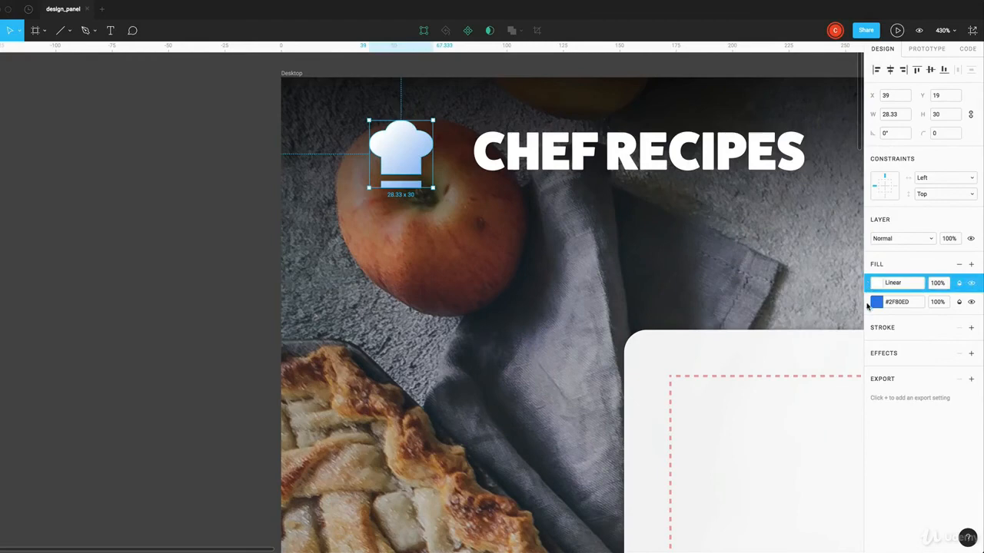
{"action": "left_click", "coordinate": [869, 302]}
{"action": "left_click", "coordinate": [869, 285]}
{"action": "left_click", "coordinate": [877, 285]}
{"action": "left_click", "coordinate": [756, 247]}
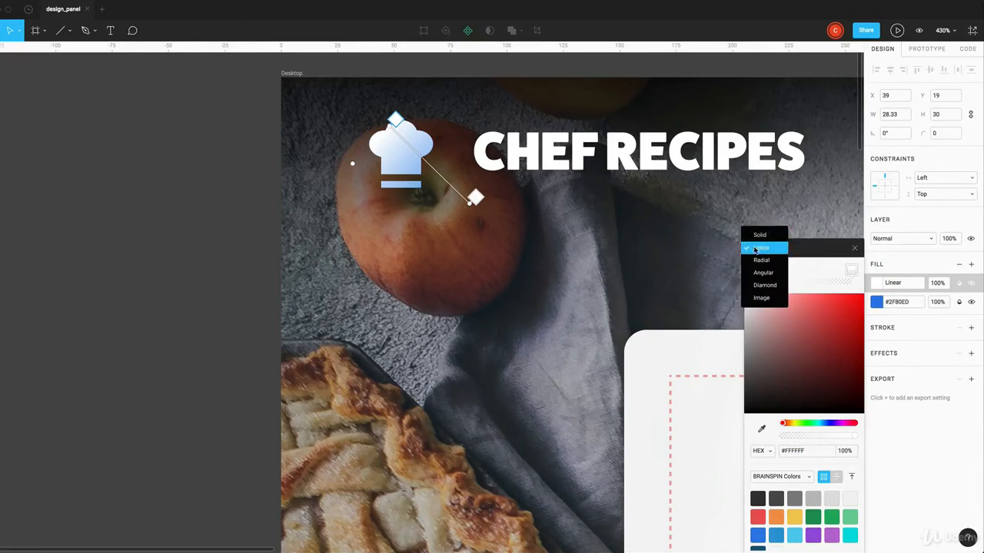
{"action": "left_click", "coordinate": [762, 299]}
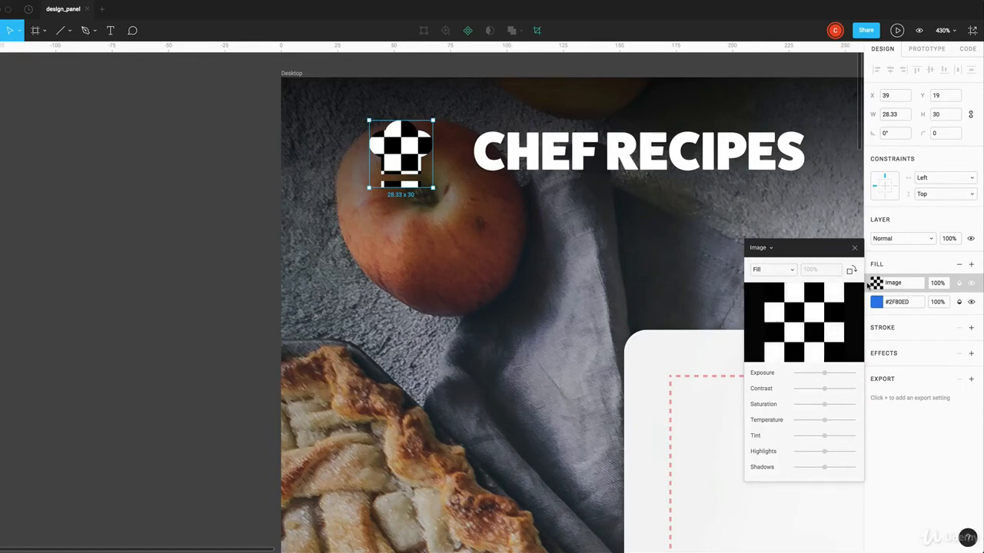
Step: Remove the chef hat icon's image fill and set the remaining blue fill to white #FFFFFF
{"action": "left_click", "coordinate": [856, 249]}
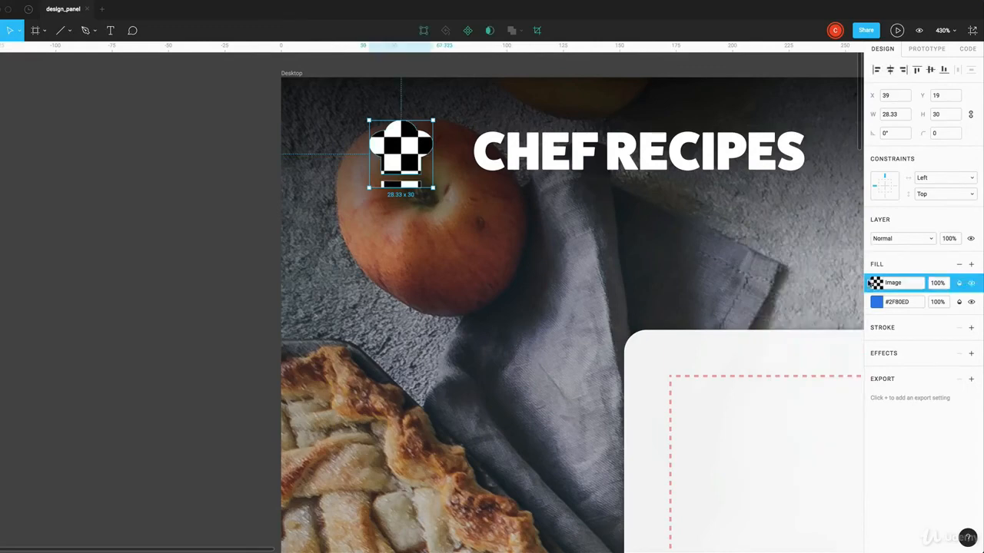
{"action": "left_click", "coordinate": [868, 283]}
{"action": "left_click", "coordinate": [959, 265]}
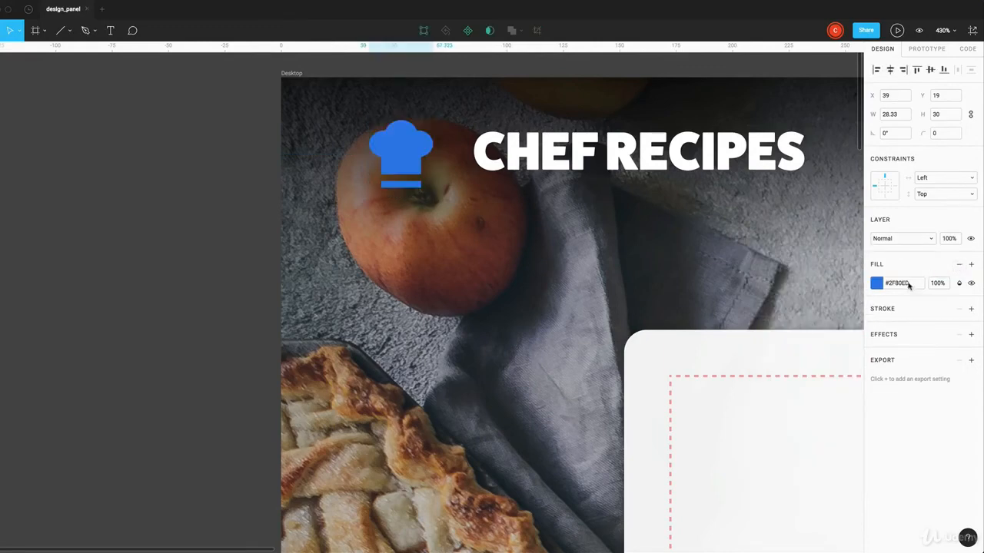
{"action": "left_click", "coordinate": [877, 283]}
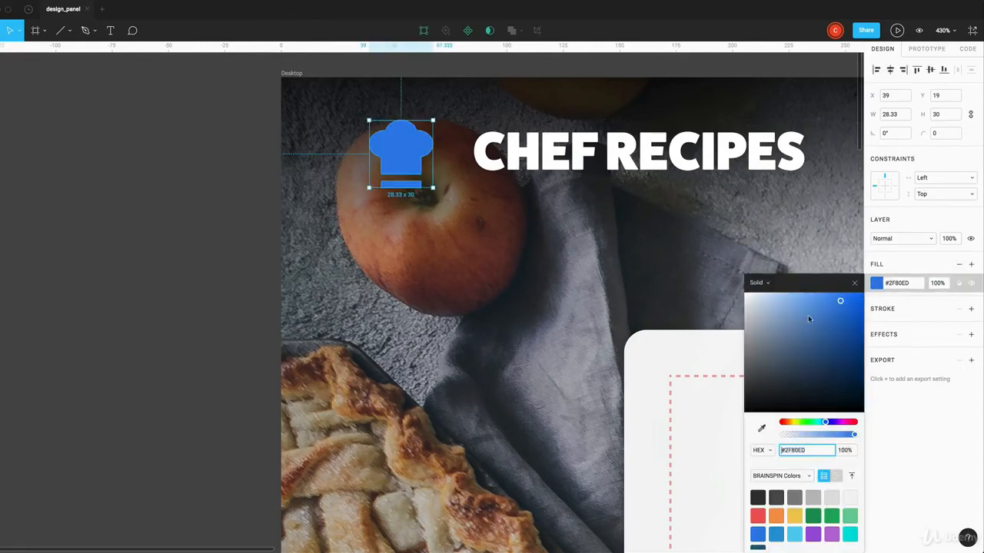
{"action": "left_click_drag", "start_coordinate": [764, 297], "coordinate": [702, 266]}
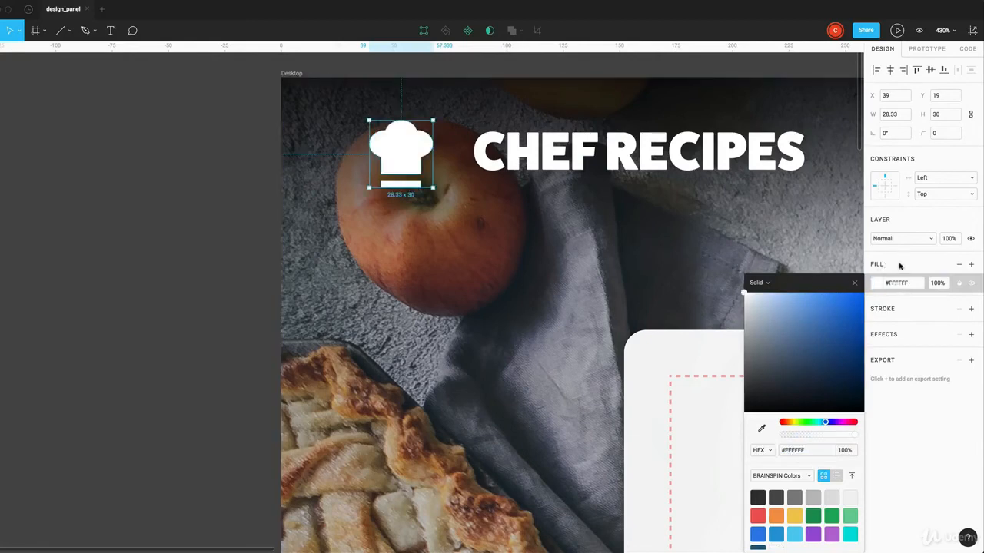
Step: Add a stroke to the chef hat icon in blue #2F80ED from the BRAINSPIN Colors library and align it Outside
{"action": "left_click", "coordinate": [971, 309]}
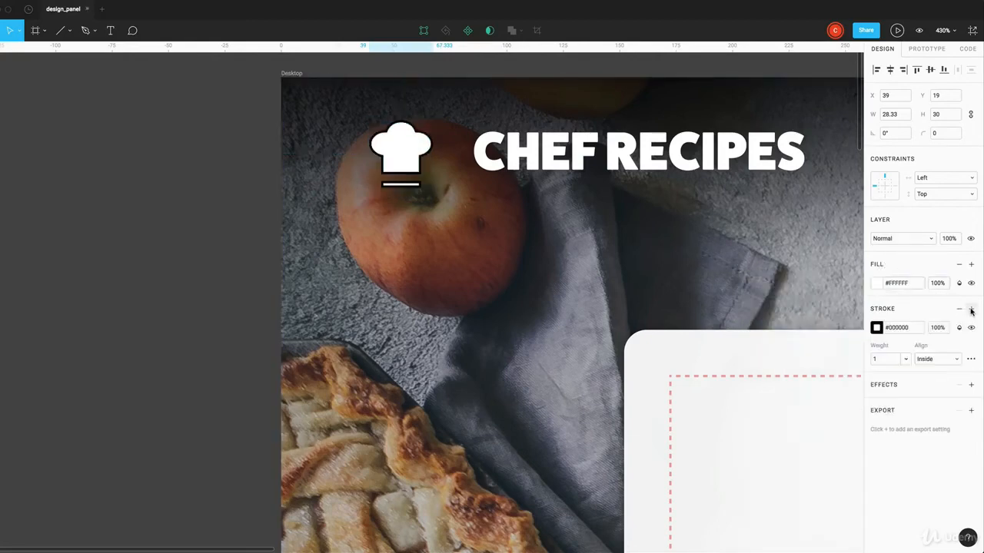
{"action": "left_click", "coordinate": [877, 329]}
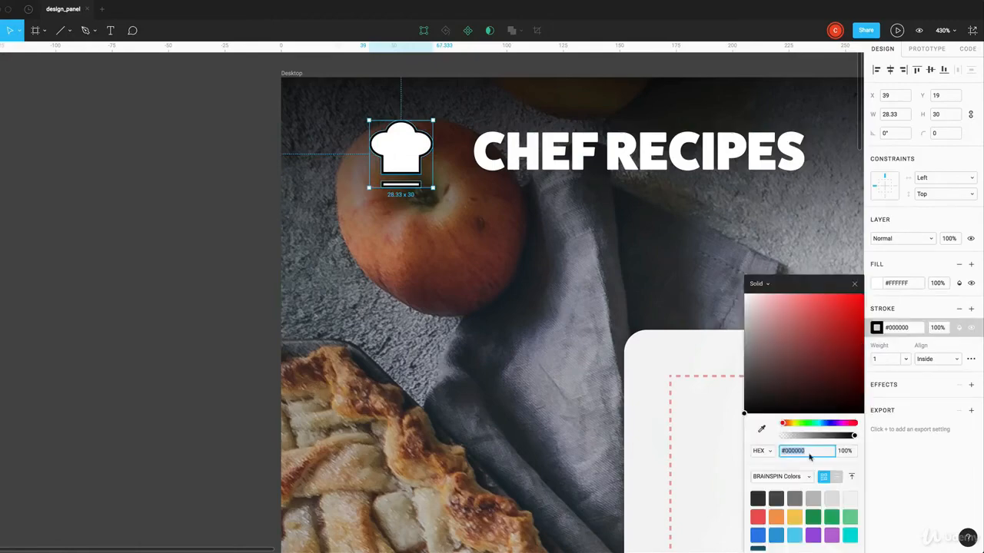
{"action": "left_click", "coordinate": [758, 535]}
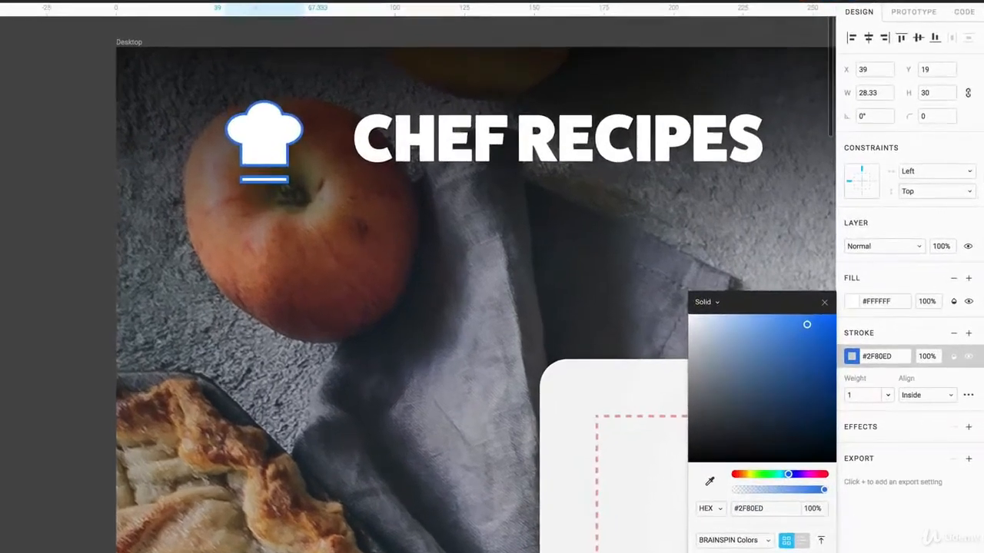
{"action": "left_click", "coordinate": [919, 395]}
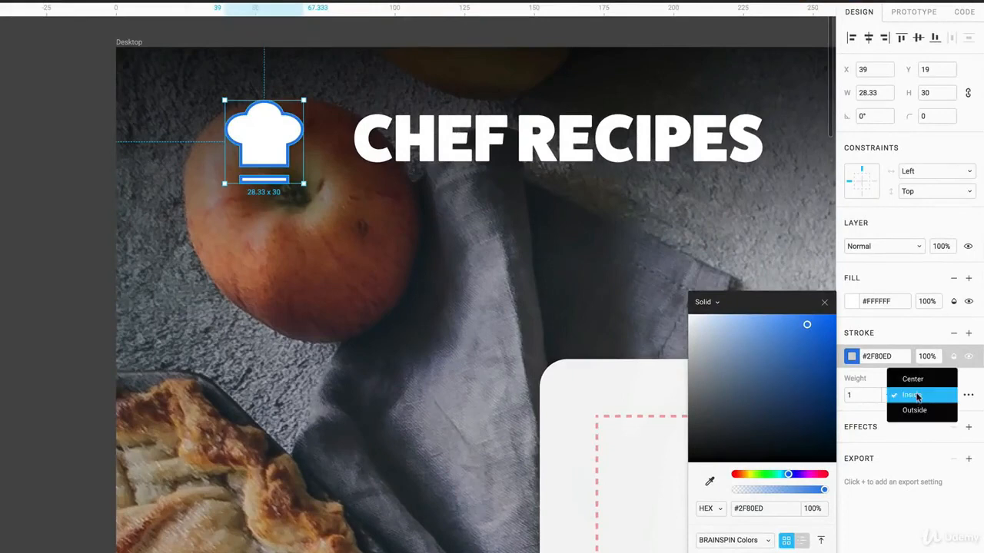
{"action": "left_click", "coordinate": [914, 410]}
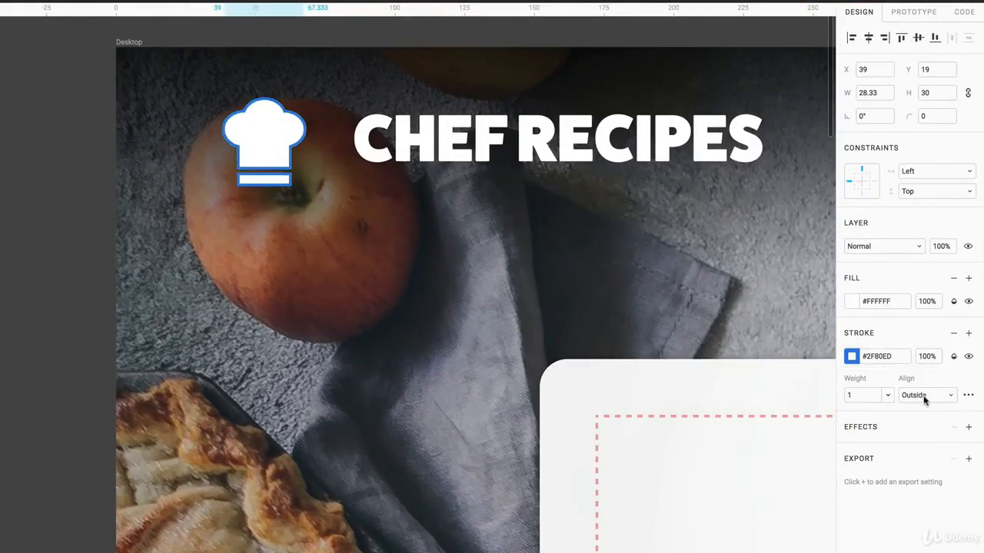
Step: Review the chef hat icon's Advanced Stroke settings, including the dash field and the available cap styles
{"action": "left_click", "coordinate": [969, 395]}
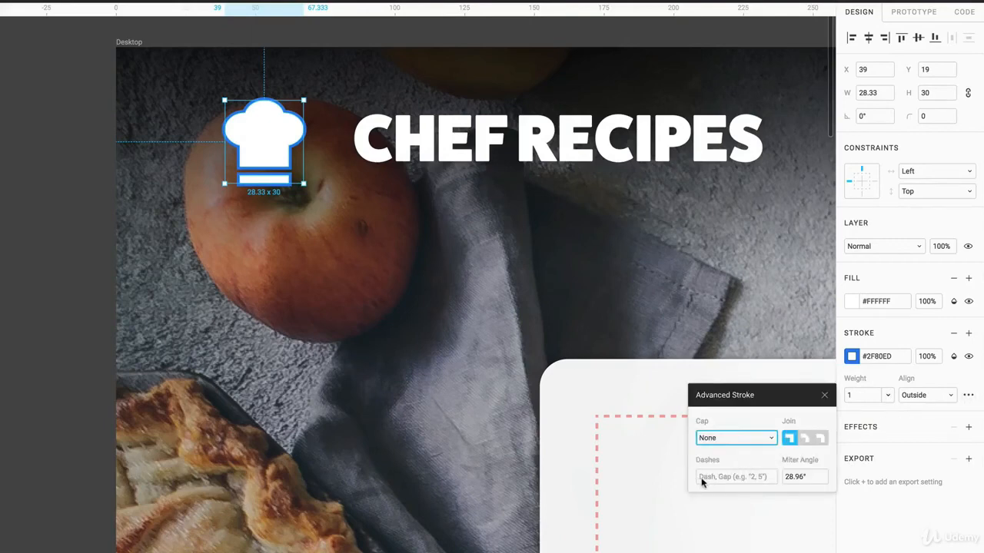
{"action": "left_click", "coordinate": [750, 480]}
{"action": "left_click", "coordinate": [730, 438]}
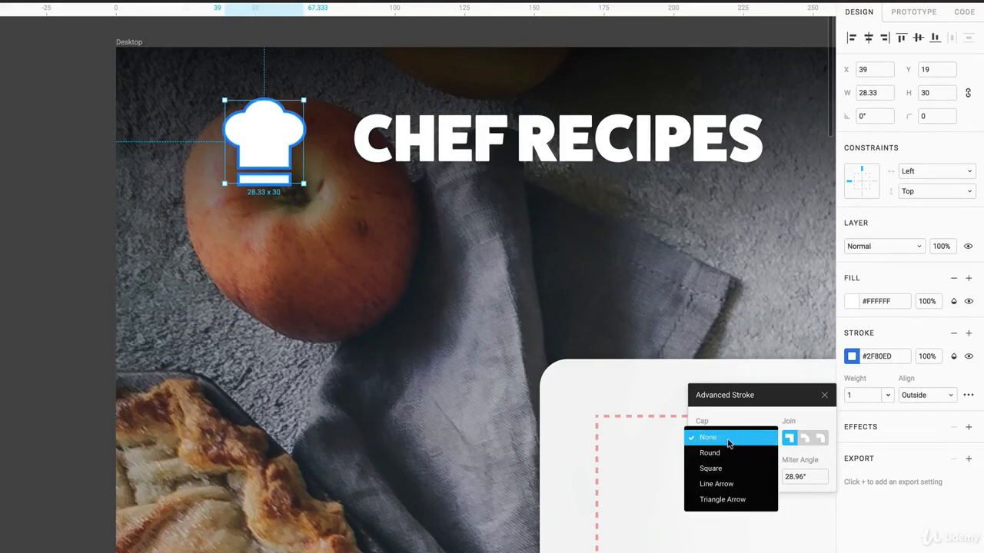
{"action": "left_click", "coordinate": [824, 395]}
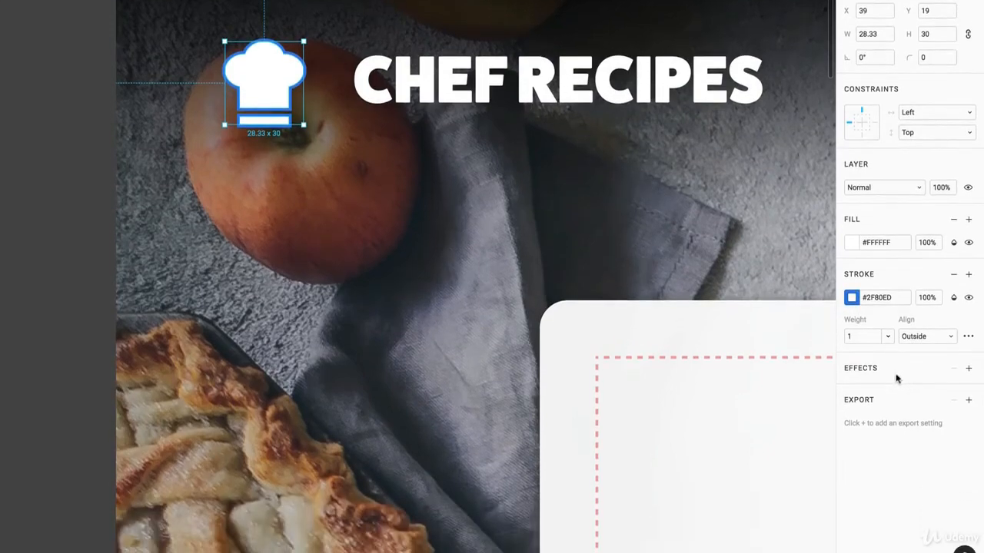
Step: Select the white rounded card behind the Shop, Make and Enjoy icons
{"action": "scroll", "coordinate": [659, 274], "scroll_direction": "up", "scroll_amount": 2}
{"action": "scroll", "coordinate": [659, 274], "scroll_direction": "down", "scroll_amount": 5}
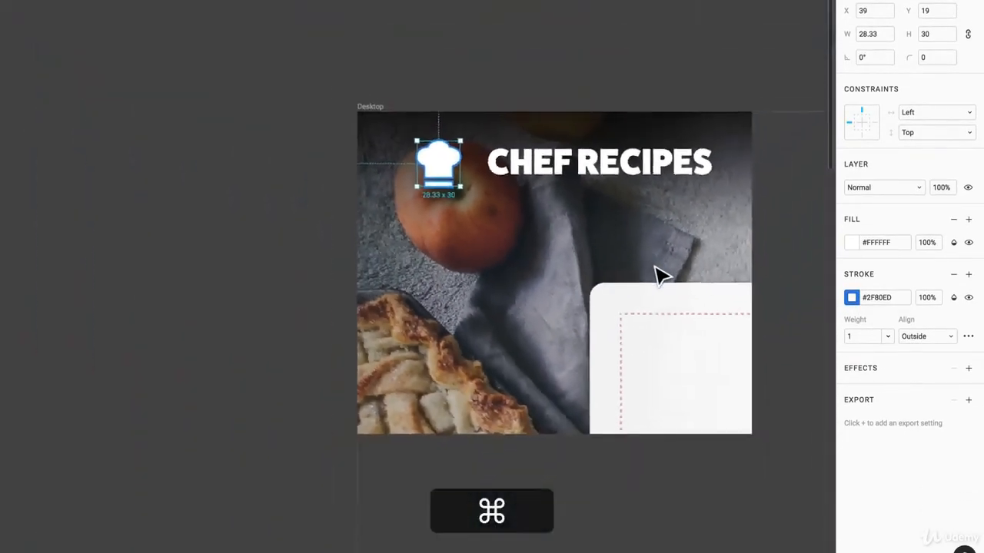
{"action": "scroll", "coordinate": [657, 274], "scroll_direction": "down", "scroll_amount": 4}
{"action": "scroll", "coordinate": [661, 275], "scroll_direction": "up", "scroll_amount": 6}
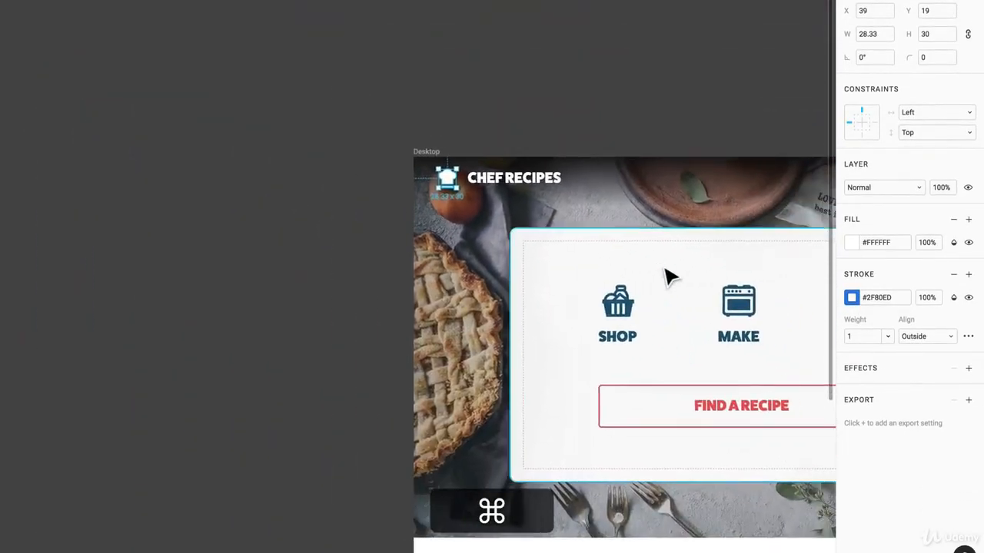
{"action": "scroll", "coordinate": [667, 276], "scroll_direction": "right", "scroll_amount": 5}
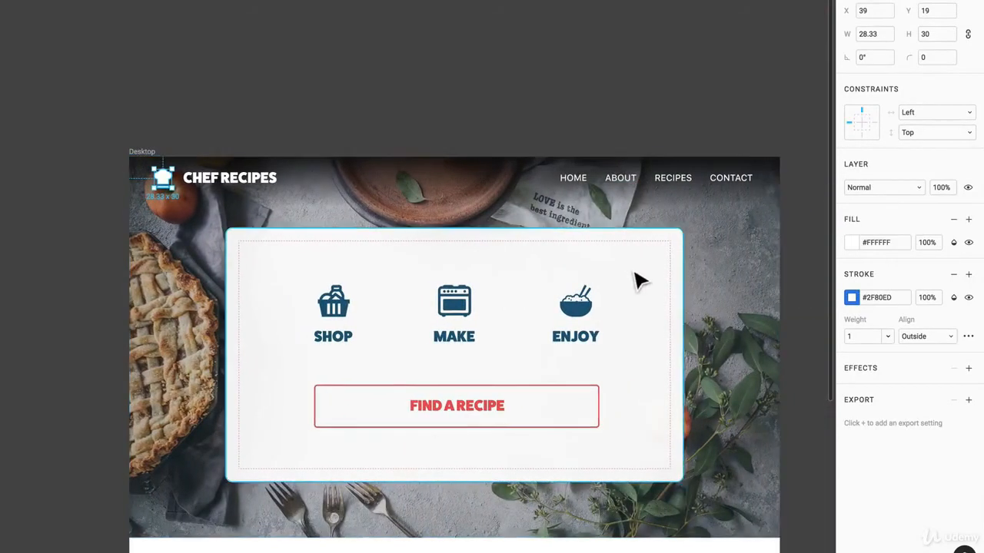
{"action": "left_click", "coordinate": [635, 273]}
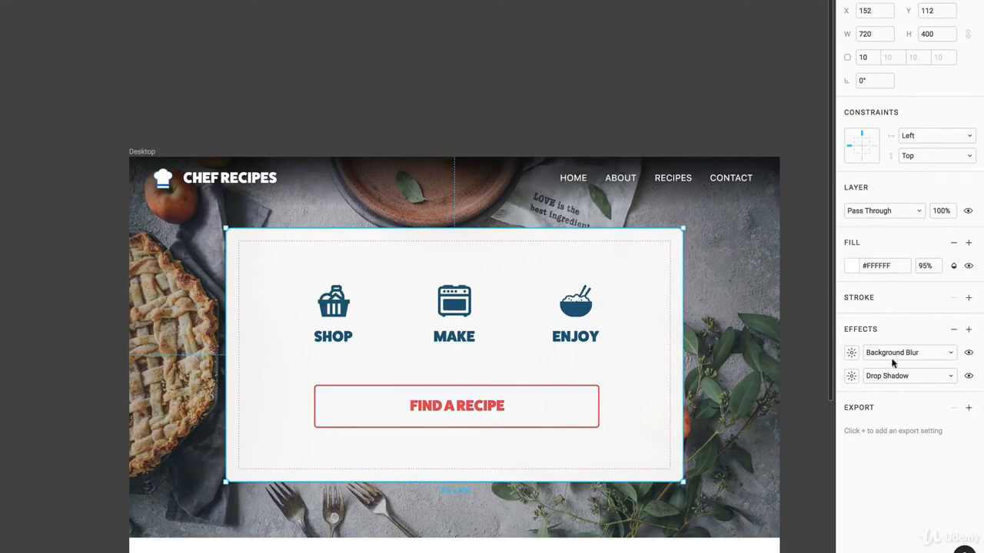
Step: Add another Drop Shadow effect to the white card and delete it
{"action": "left_click", "coordinate": [968, 329]}
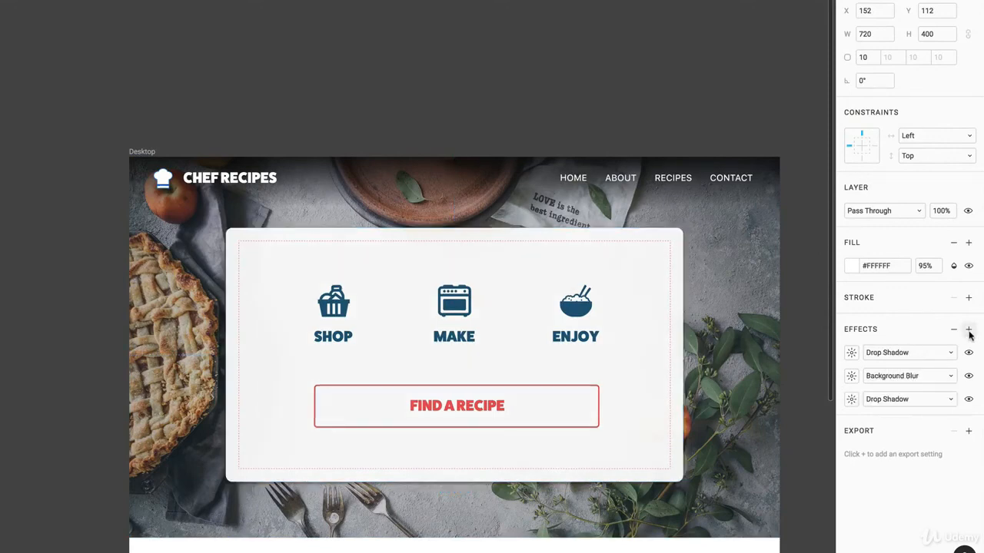
{"action": "left_click", "coordinate": [839, 353]}
{"action": "key", "text": "Delete"}
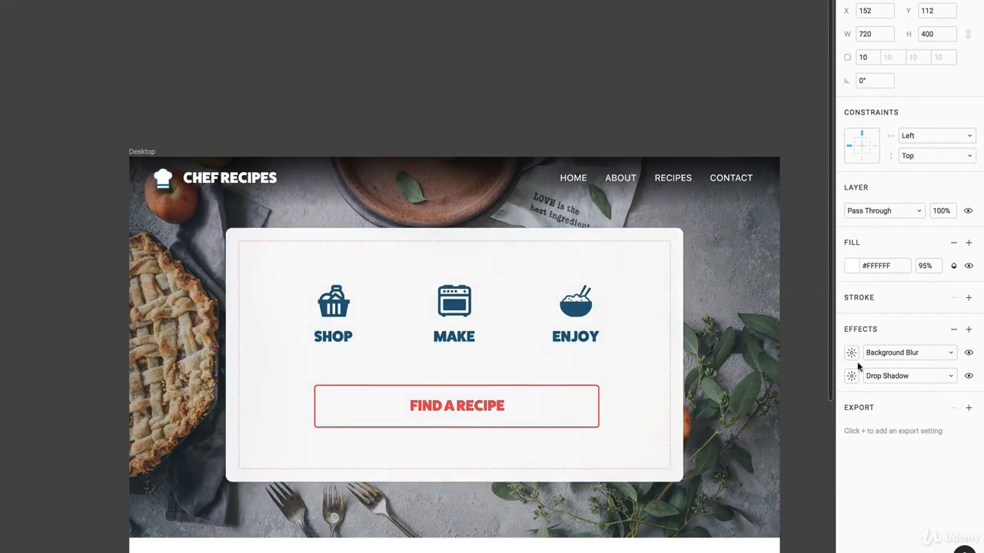
Step: Look through the effect types offered for the white card's Drop Shadow and Background Blur
{"action": "left_click", "coordinate": [889, 376]}
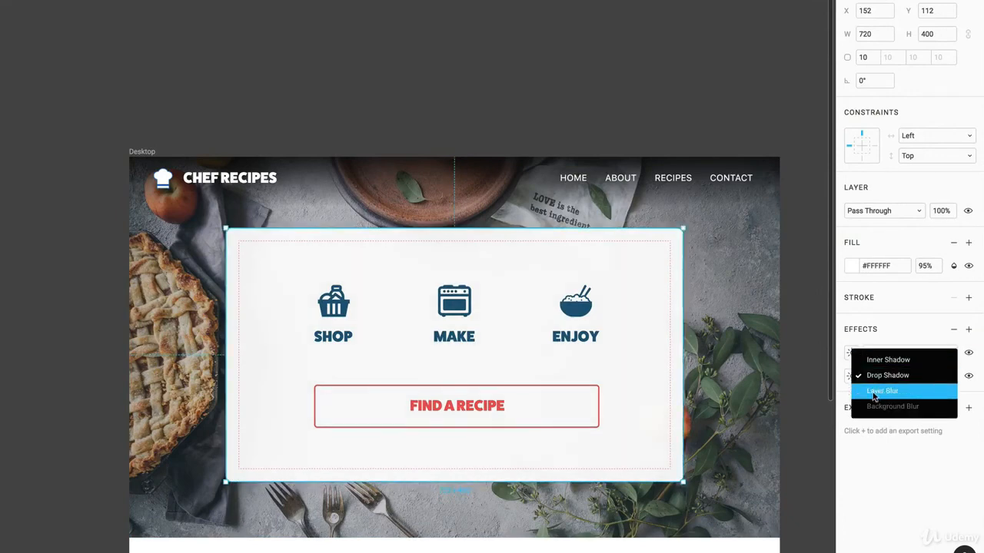
{"action": "left_click", "coordinate": [907, 486]}
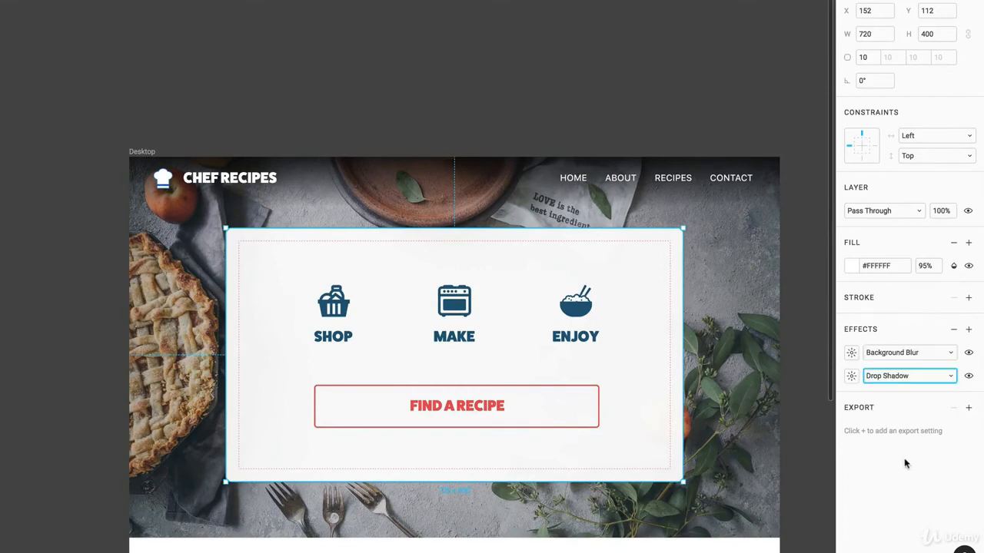
{"action": "left_click", "coordinate": [882, 355]}
Step: Lower the white card's fill opacity to 70% and inspect its Background Blur amount
{"action": "left_click", "coordinate": [926, 274]}
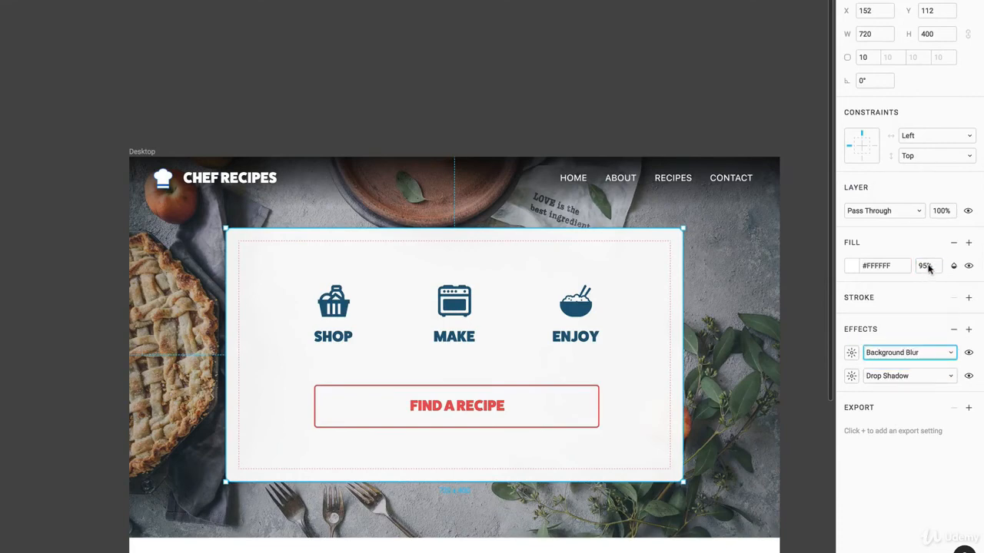
{"action": "left_click", "coordinate": [926, 266]}
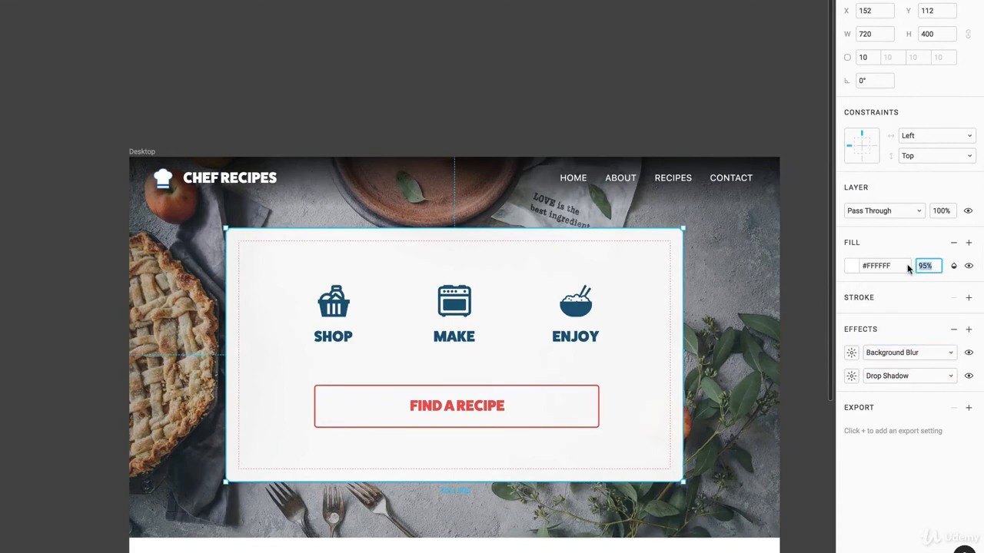
{"action": "key", "text": "Return"}
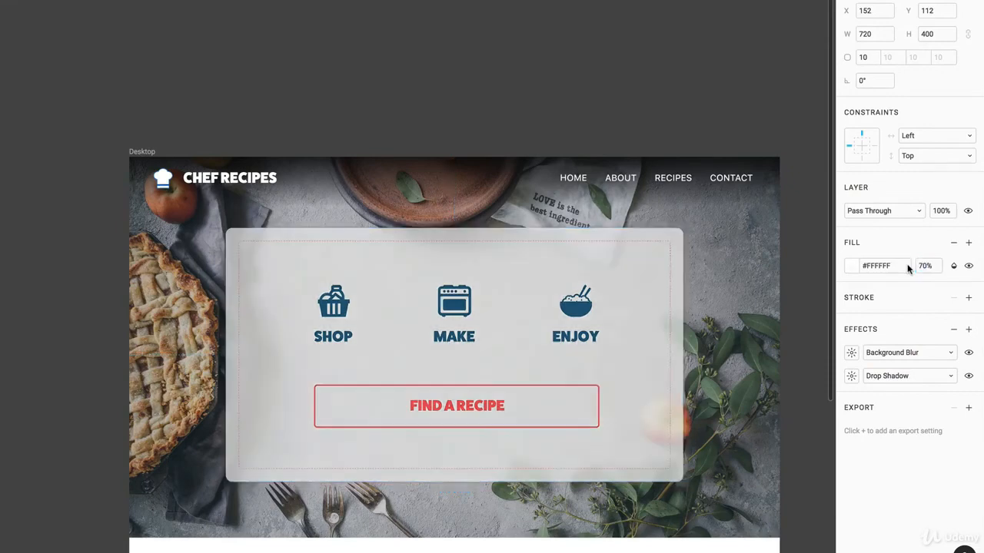
{"action": "left_click", "coordinate": [852, 354]}
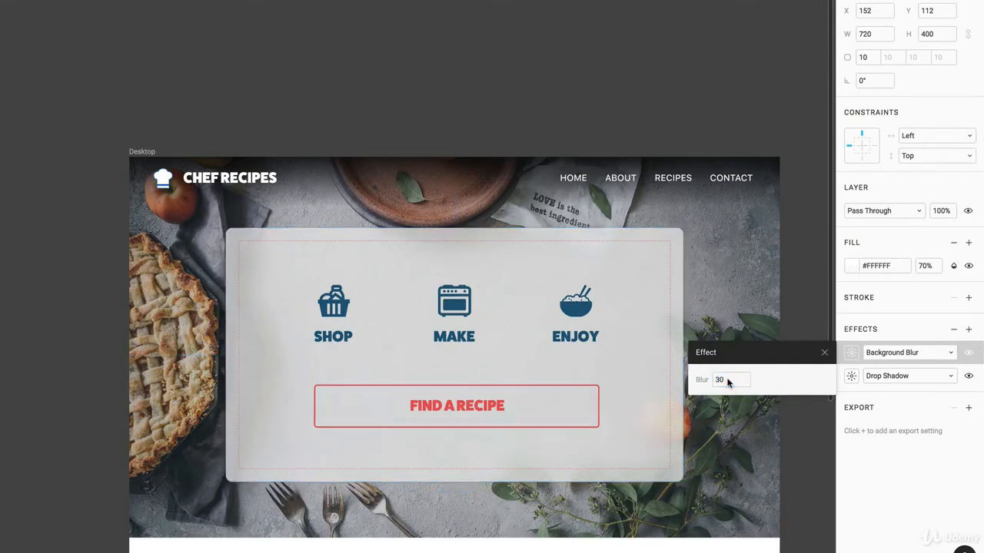
{"action": "key", "text": "Return"}
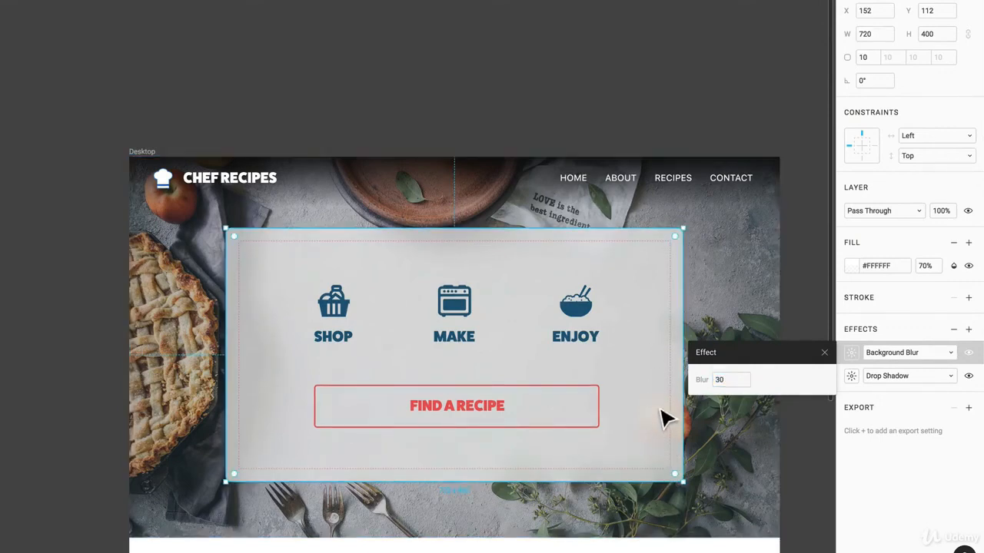
Step: Return the white card's fill opacity to 95%, and lower it to 90%
{"action": "left_click", "coordinate": [931, 267]}
{"action": "key", "text": "Return"}
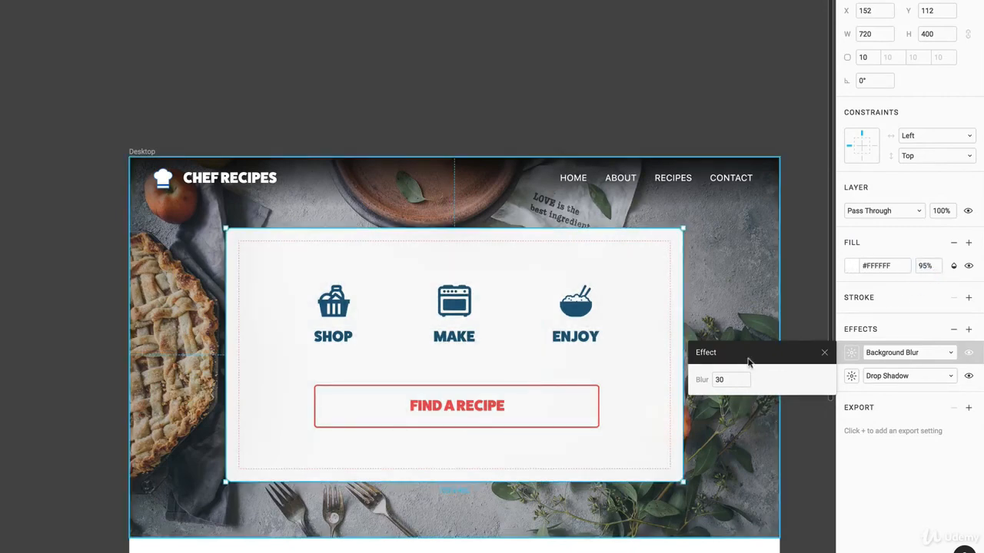
{"action": "left_click", "coordinate": [924, 266]}
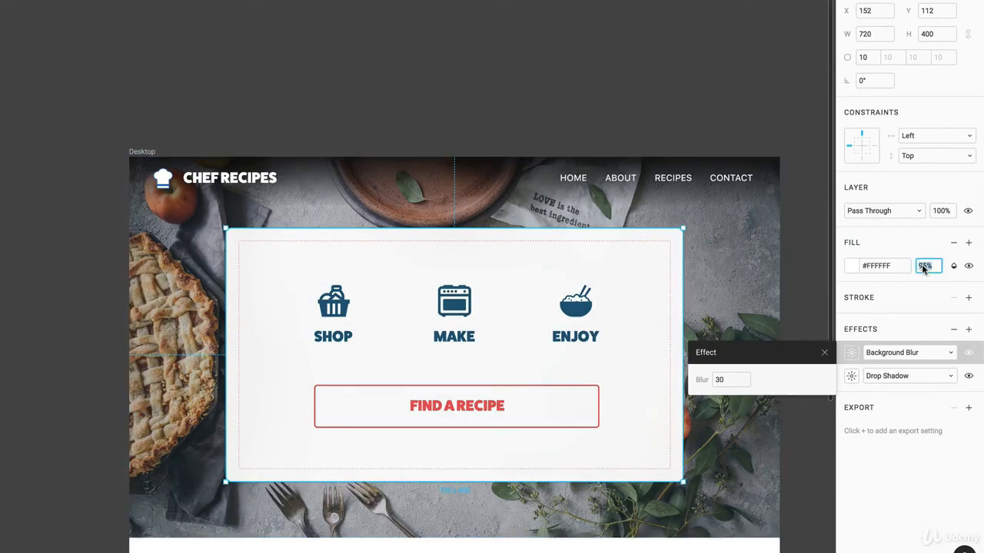
{"action": "type", "text": "90"}
{"action": "key", "text": "Return"}
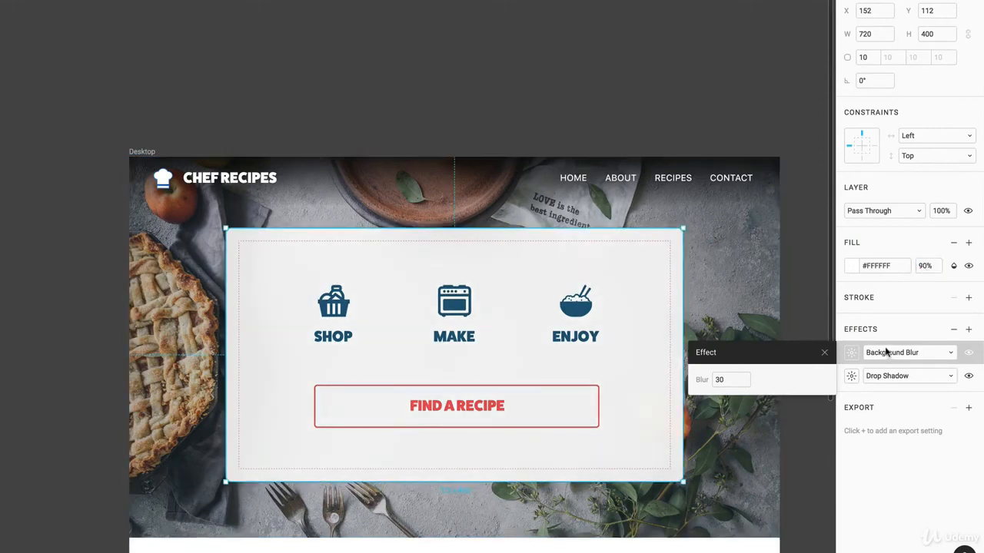
Step: Set the vertical (Y) offset of the white card's Drop Shadow to 2
{"action": "left_click", "coordinate": [851, 355]}
{"action": "left_click", "coordinate": [851, 377]}
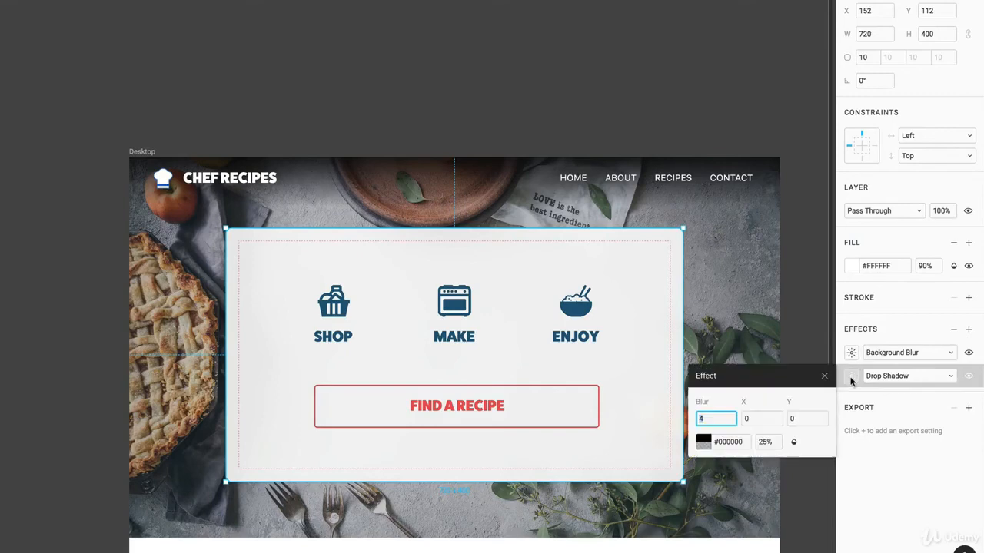
{"action": "left_click", "coordinate": [756, 419]}
{"action": "left_click", "coordinate": [794, 420]}
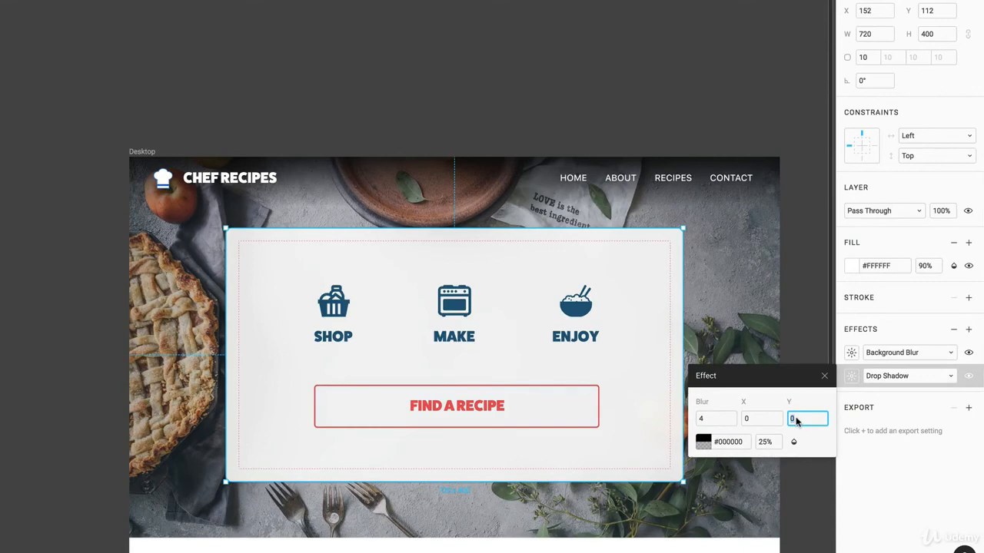
{"action": "type", "text": "2"}
{"action": "key", "text": "Return"}
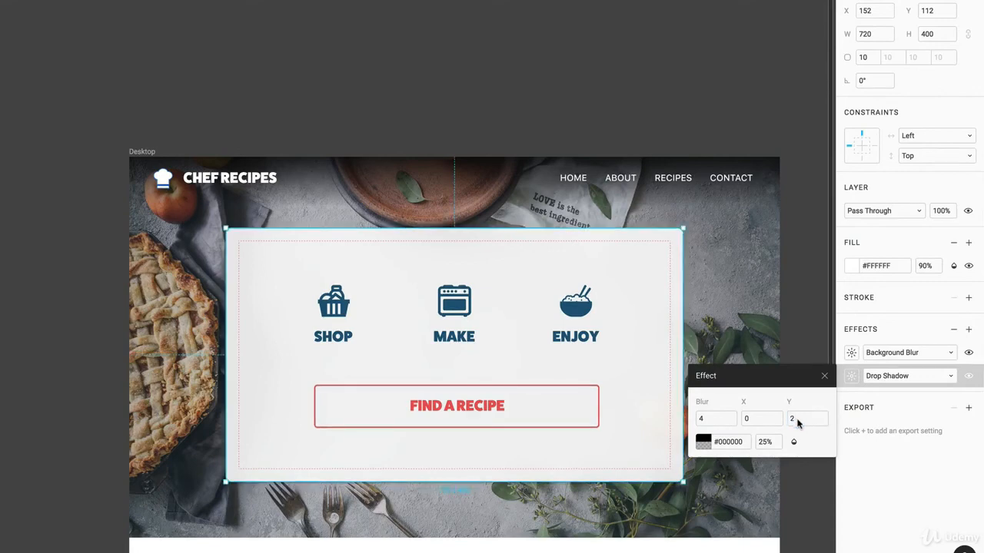
Step: Look through the blend modes offered for the card's Drop Shadow and close the effect settings
{"action": "left_click", "coordinate": [765, 443]}
{"action": "left_click", "coordinate": [794, 444]}
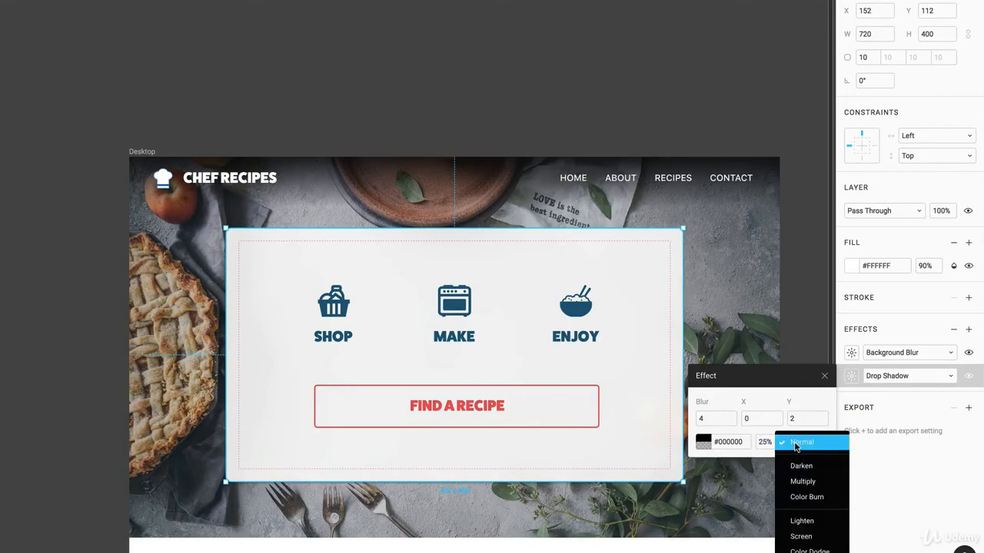
{"action": "scroll", "coordinate": [808, 443], "scroll_direction": "down", "scroll_amount": 3}
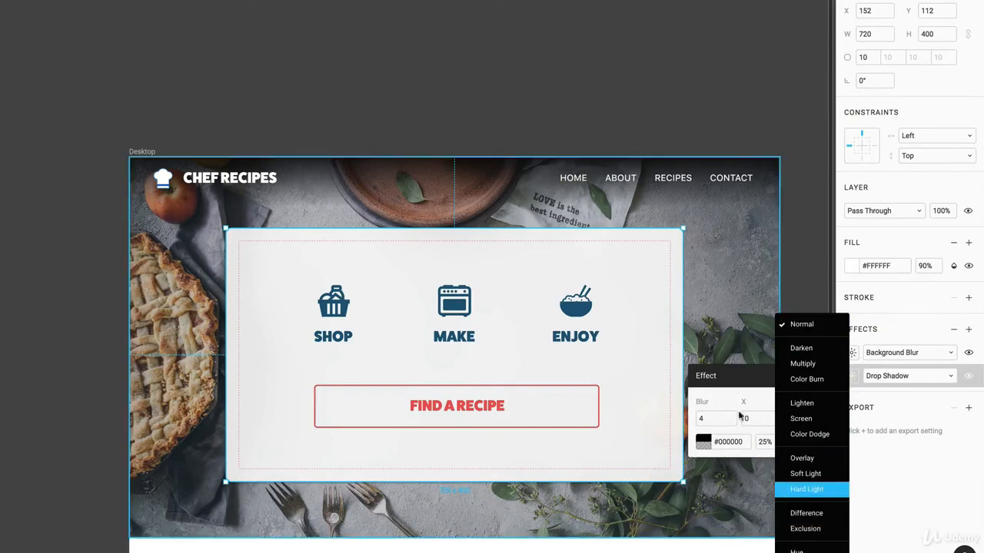
{"action": "left_click", "coordinate": [736, 382]}
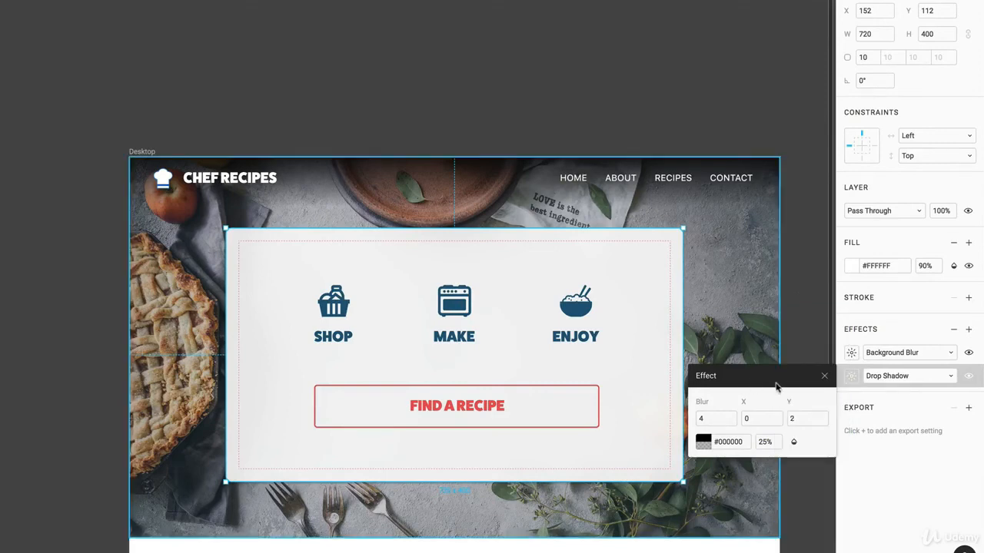
{"action": "left_click", "coordinate": [824, 376]}
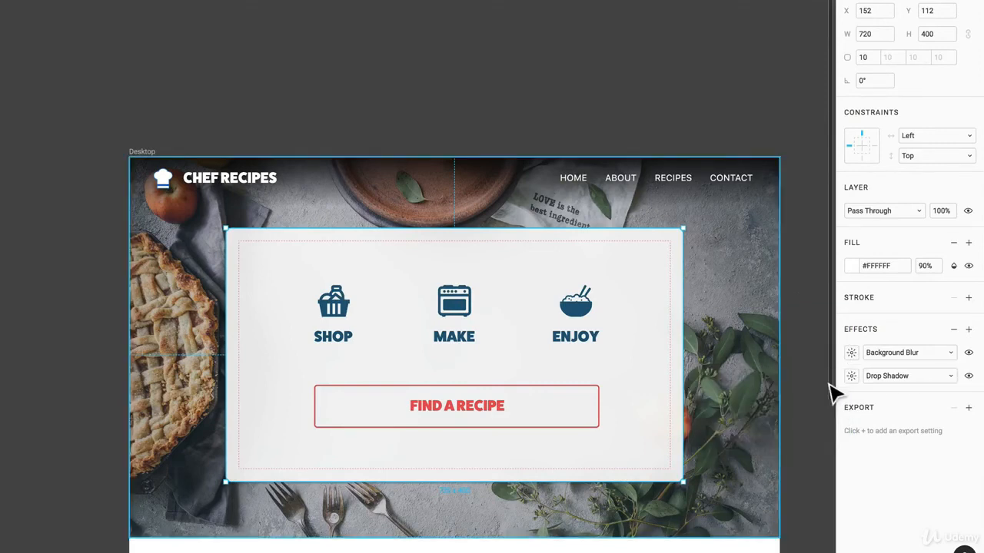
Step: Select the thin red-outlined rectangle inside the white card and add a fill to it
{"action": "left_click", "coordinate": [173, 189]}
{"action": "left_click", "coordinate": [248, 243]}
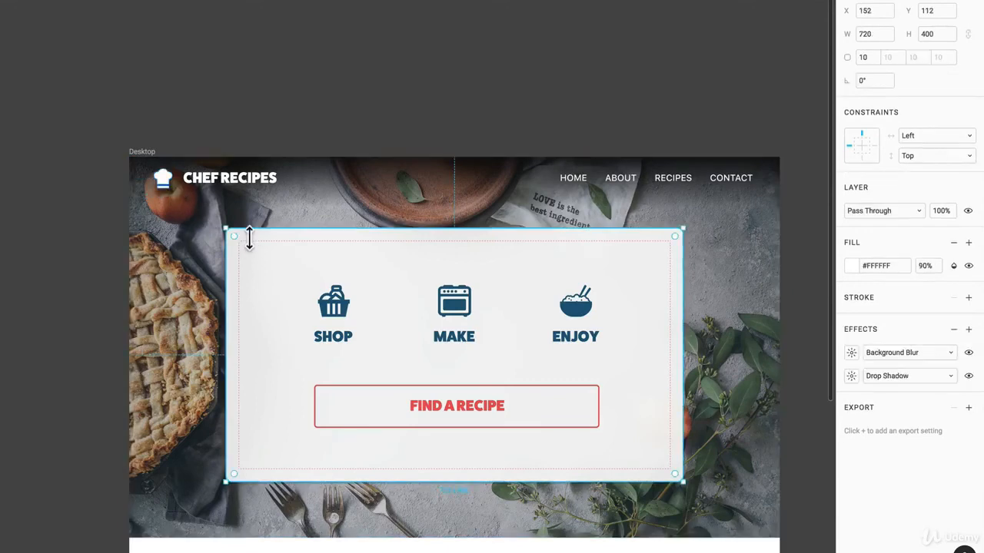
{"action": "scroll", "coordinate": [249, 239], "scroll_direction": "down", "scroll_amount": 2}
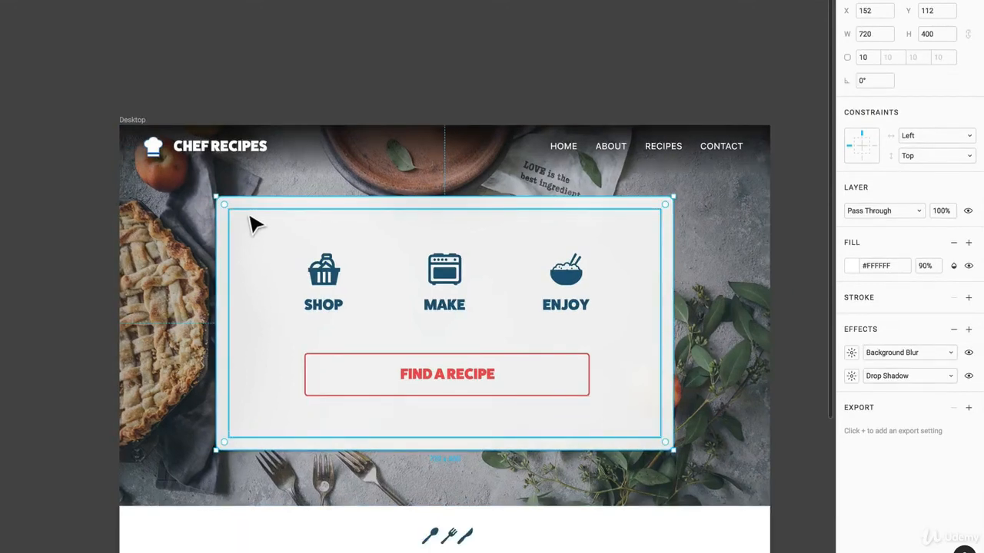
{"action": "double_click", "coordinate": [254, 223]}
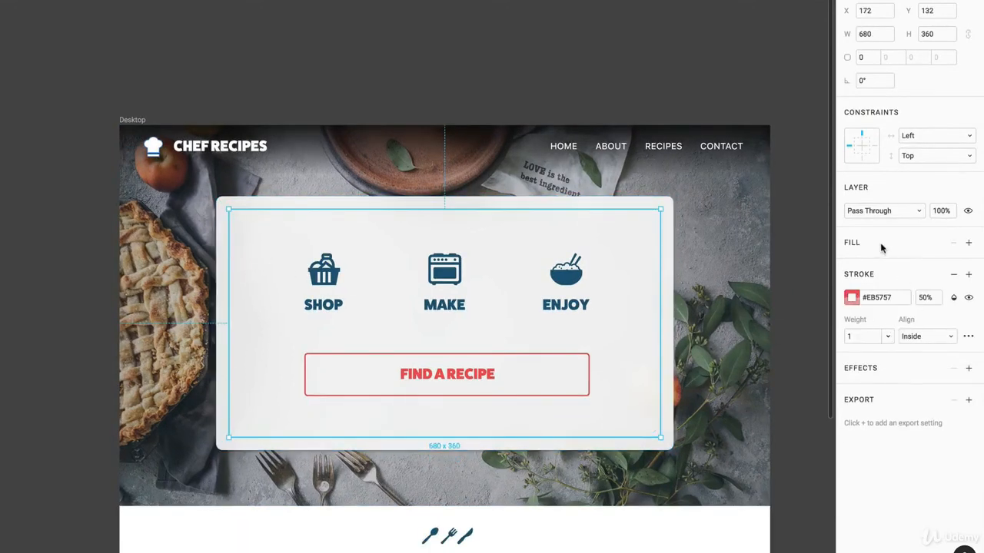
{"action": "left_click", "coordinate": [969, 243]}
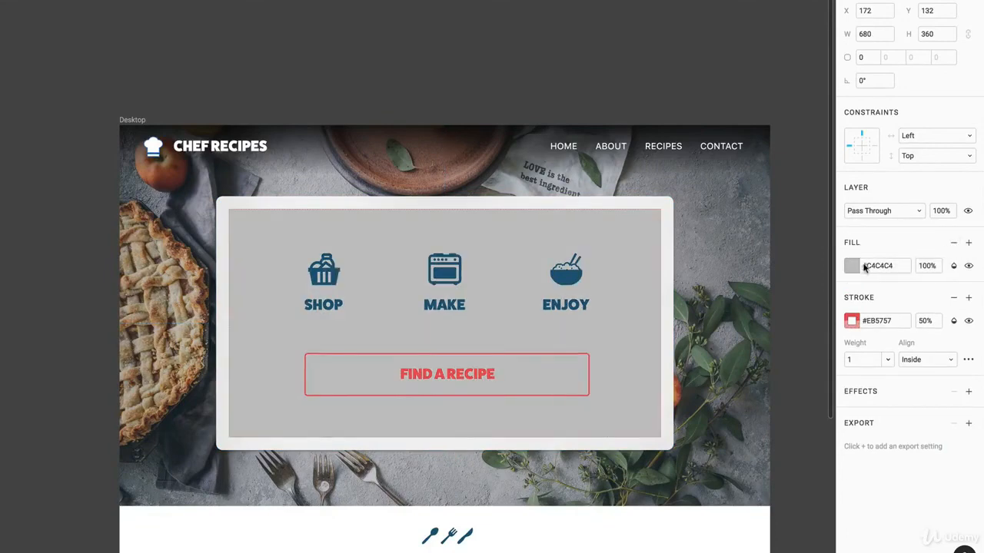
Step: Remove the grey fill from the thin red-outlined rectangle in the white card and check its advanced stroke settings
{"action": "left_click", "coordinate": [840, 267]}
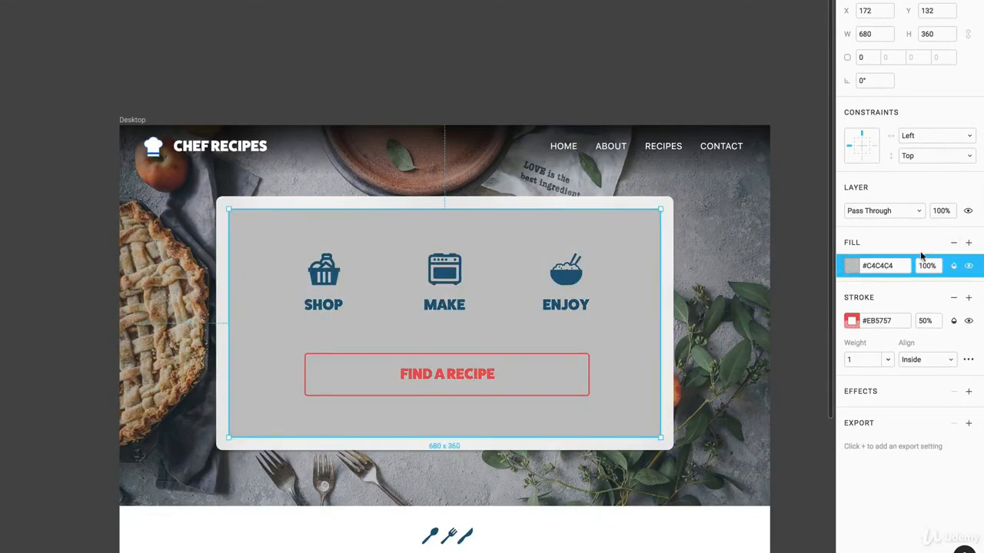
{"action": "left_click", "coordinate": [954, 245]}
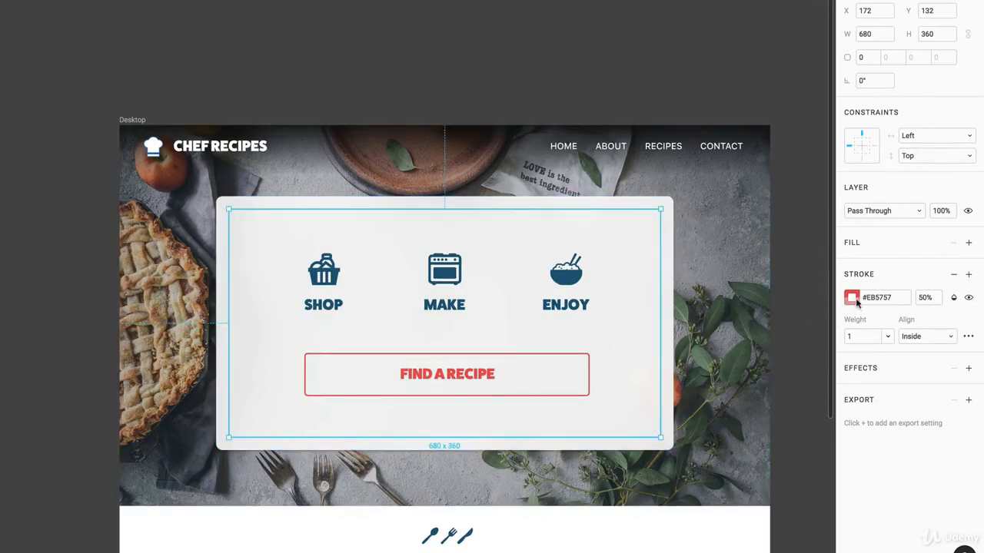
{"action": "left_click", "coordinate": [968, 338]}
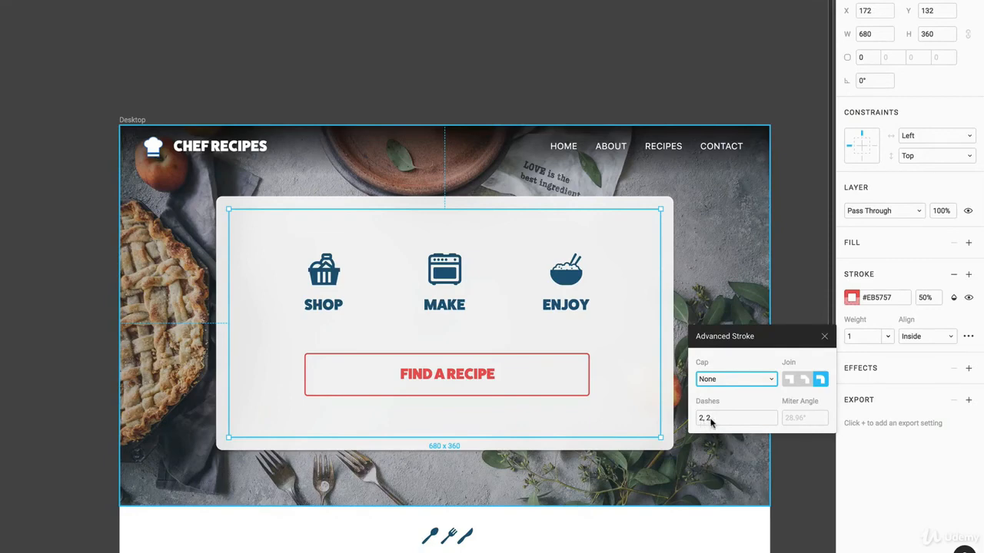
{"action": "left_click", "coordinate": [825, 338]}
{"action": "key", "text": "Escape"}
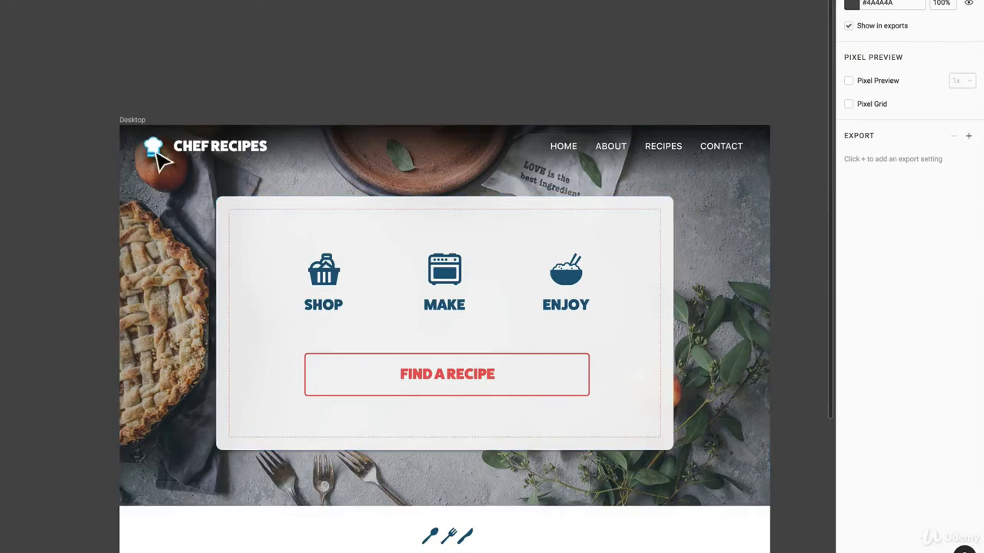
Step: Select the white card, the basket icon and the chef hat icon in turn to compare their design properties
{"action": "left_click", "coordinate": [158, 153]}
{"action": "left_click", "coordinate": [260, 238]}
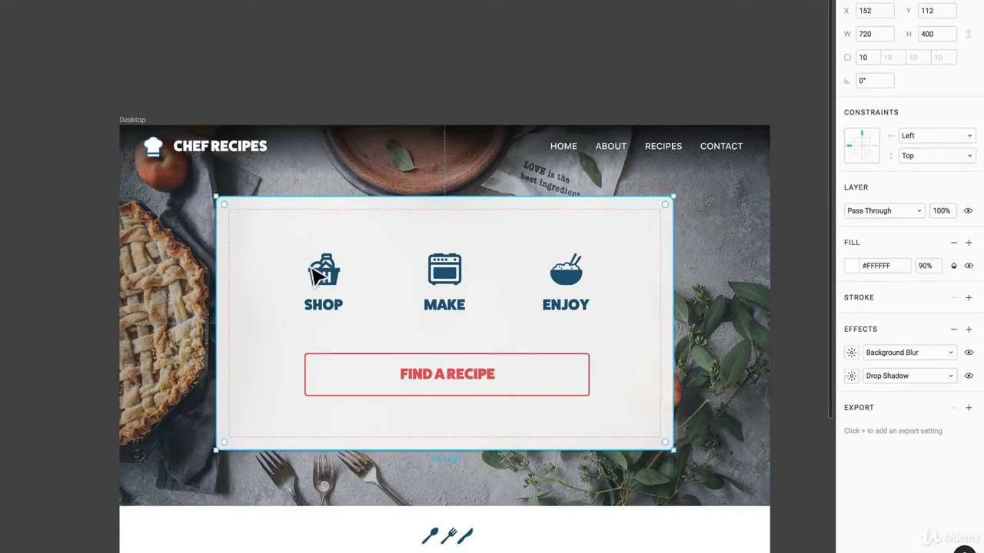
{"action": "left_click", "coordinate": [327, 278]}
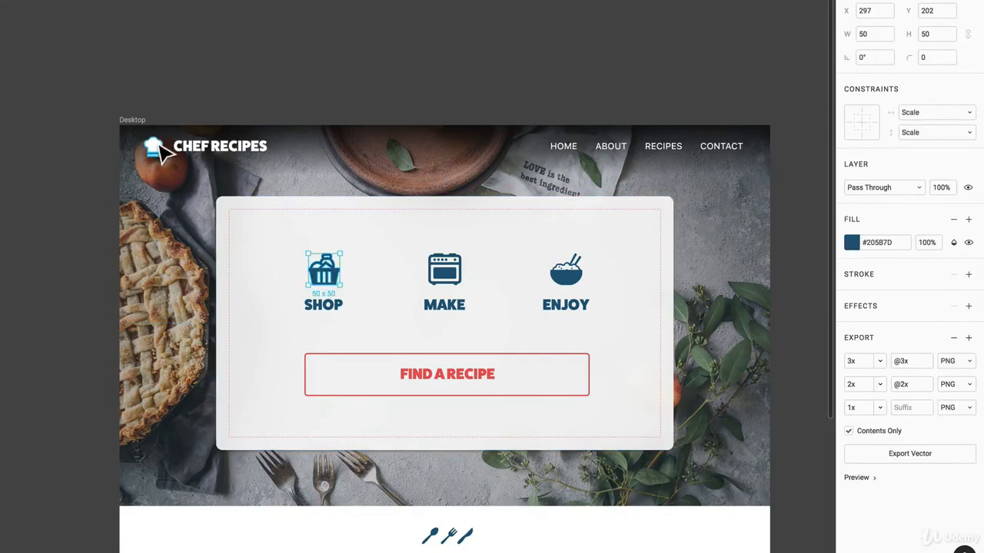
{"action": "left_click", "coordinate": [157, 151]}
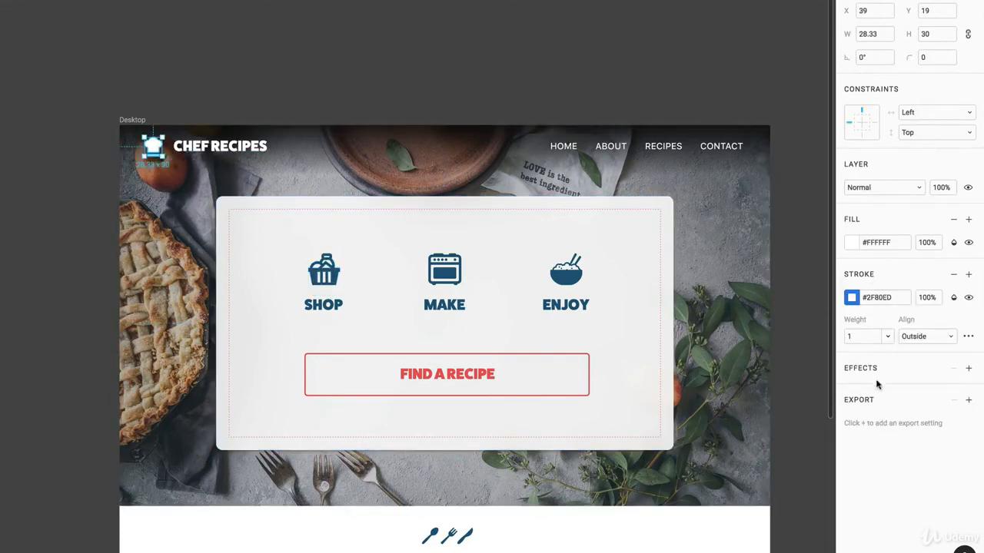
Step: Select the hero background and toggle its image fill and black #000000 overlay fill off and on to compare
{"action": "left_click", "coordinate": [751, 337]}
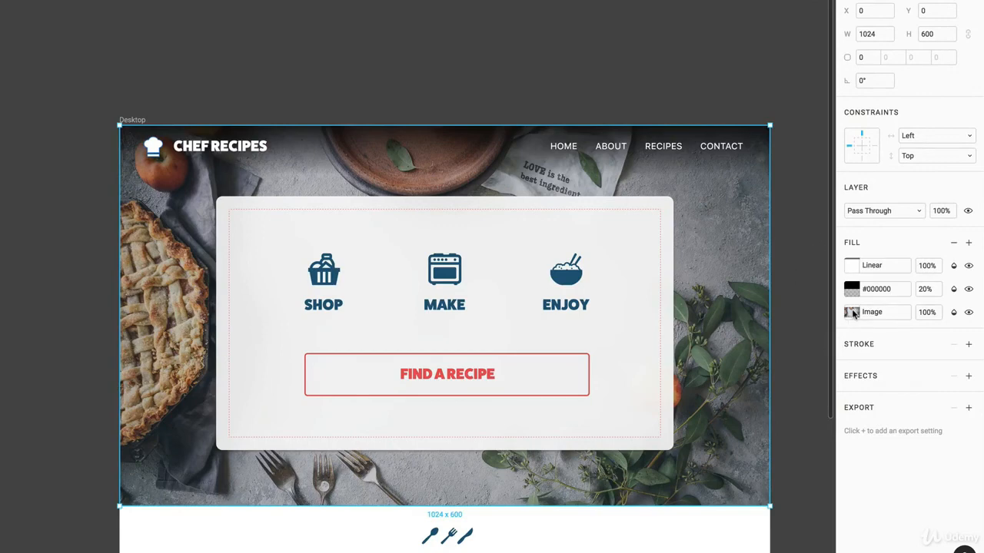
{"action": "left_click", "coordinate": [968, 312]}
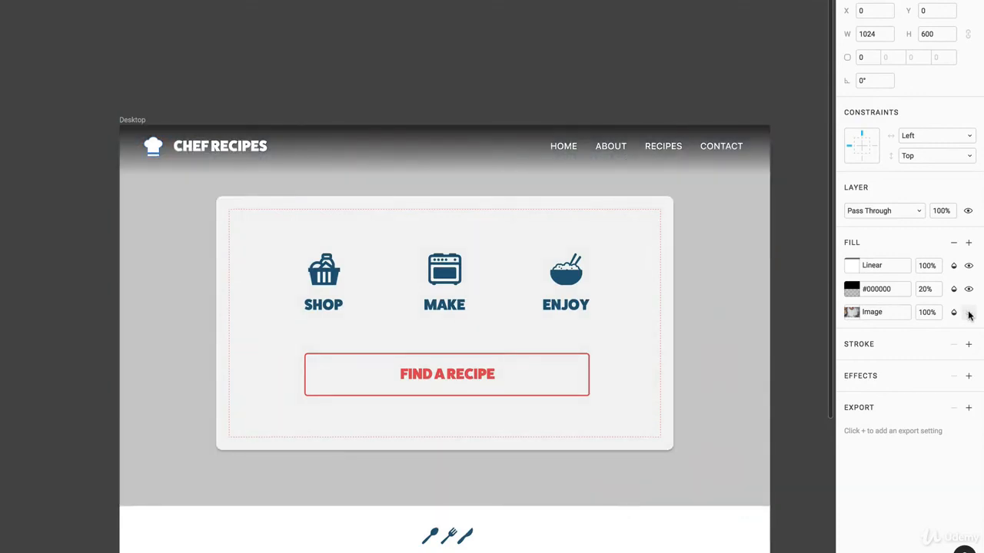
{"action": "left_click", "coordinate": [968, 313]}
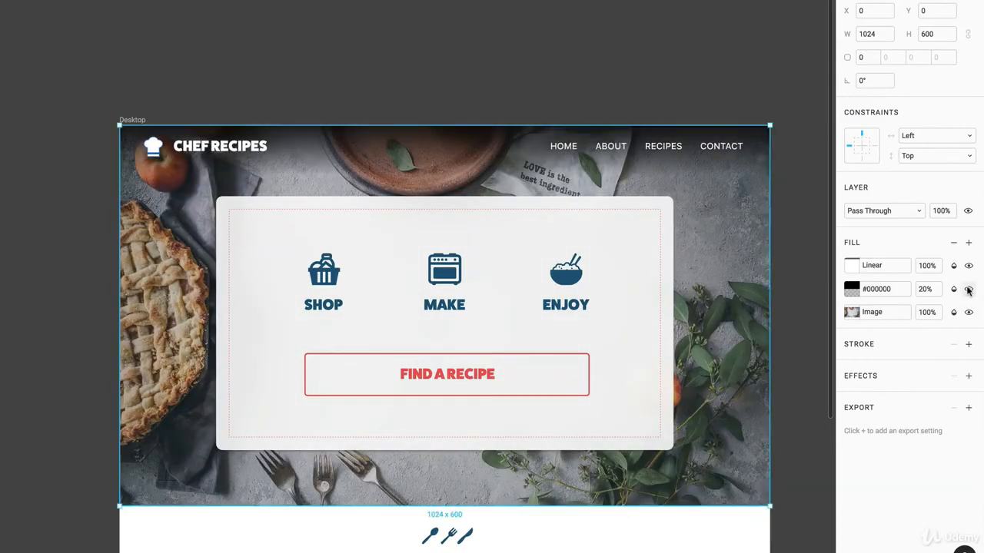
{"action": "left_click", "coordinate": [968, 290]}
{"action": "left_click", "coordinate": [968, 290]}
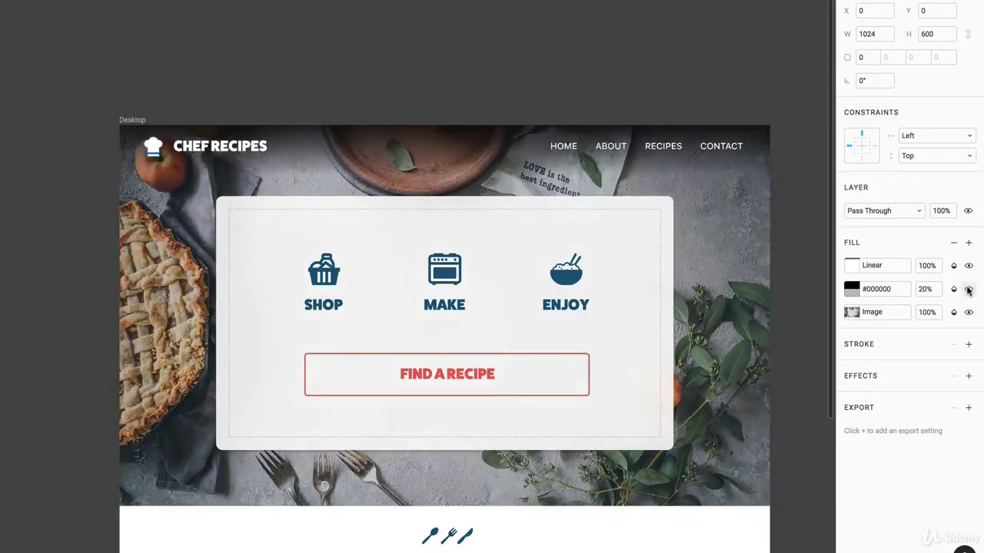
{"action": "left_click", "coordinate": [969, 290]}
{"action": "left_click", "coordinate": [968, 290]}
{"action": "left_click", "coordinate": [969, 290]}
{"action": "left_click", "coordinate": [968, 290]}
{"action": "left_click", "coordinate": [968, 290]}
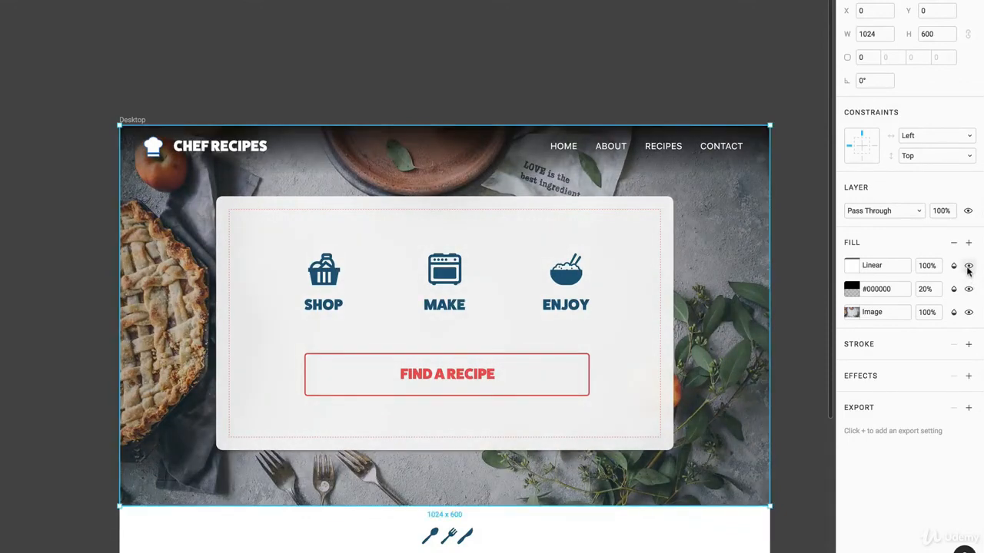
Step: Toggle the hero background's Linear gradient fill off and on to see its effect behind the header
{"action": "left_click", "coordinate": [969, 266]}
{"action": "left_click", "coordinate": [969, 266]}
{"action": "left_click", "coordinate": [968, 266]}
{"action": "left_click", "coordinate": [969, 266]}
Step: Set the opacity of the hero background's black overlay fill to 5%
{"action": "left_click", "coordinate": [926, 289]}
{"action": "type", "text": "5"}
{"action": "key", "text": "Return"}
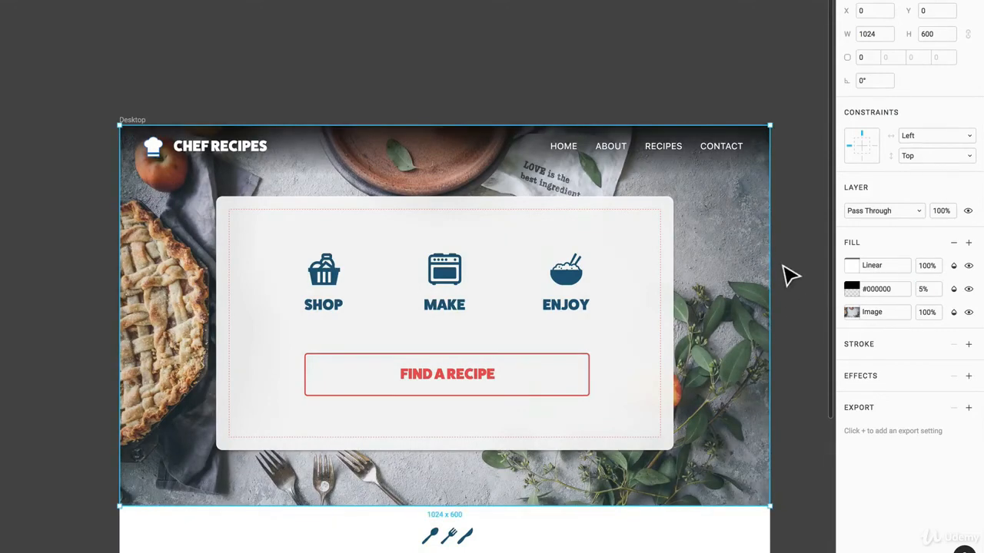
Step: Lower the Contrast and slightly raise the Temperature of the hero background's image fill, and close the image settings
{"action": "left_click", "coordinate": [851, 314]}
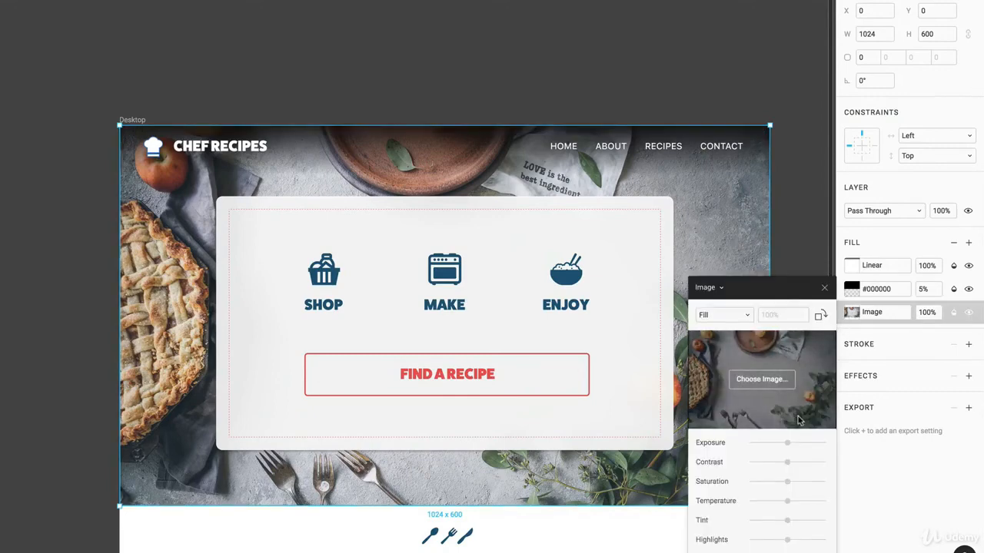
{"action": "left_click_drag", "start_coordinate": [789, 445], "coordinate": [775, 466]}
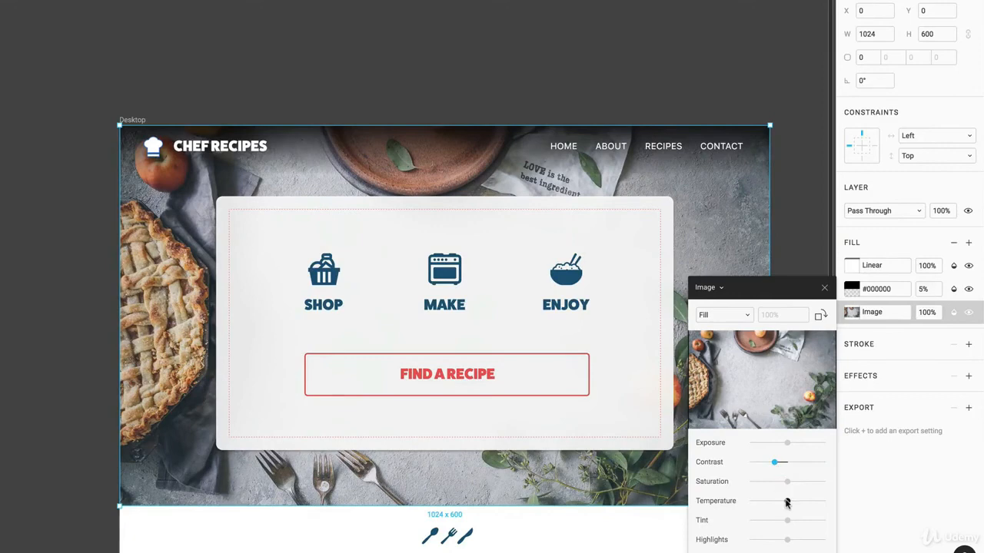
{"action": "mouse_move", "coordinate": [789, 503]}
{"action": "left_mouse_down"}
{"action": "mouse_move", "coordinate": [815, 502]}
{"action": "mouse_move", "coordinate": [742, 505]}
{"action": "mouse_move", "coordinate": [794, 505]}
{"action": "left_mouse_up"}
{"action": "left_click", "coordinate": [824, 287]}
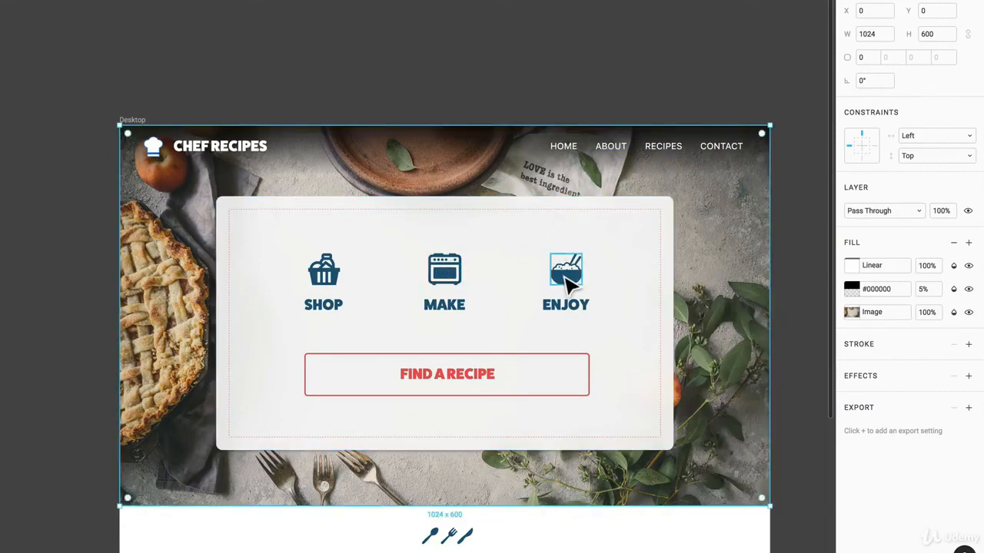
Step: Move the bowl, basket and oven icons upward and closer together at uneven heights inside the white card
{"action": "left_click_drag", "start_coordinate": [570, 279], "coordinate": [530, 268]}
{"action": "left_click_drag", "start_coordinate": [340, 341], "coordinate": [376, 319]}
{"action": "left_click_drag", "start_coordinate": [450, 330], "coordinate": [443, 319]}
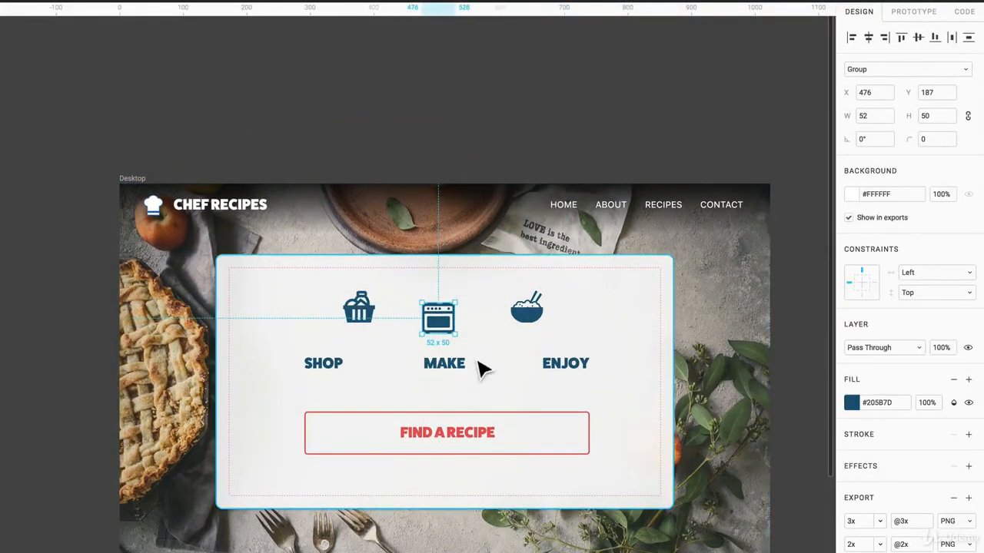
Step: Select the three card icons, align their top and bottom edges, and distribute their horizontal spacing evenly
{"action": "left_click", "coordinate": [522, 315], "text": "shift"}
{"action": "left_click", "coordinate": [373, 319], "text": "shift"}
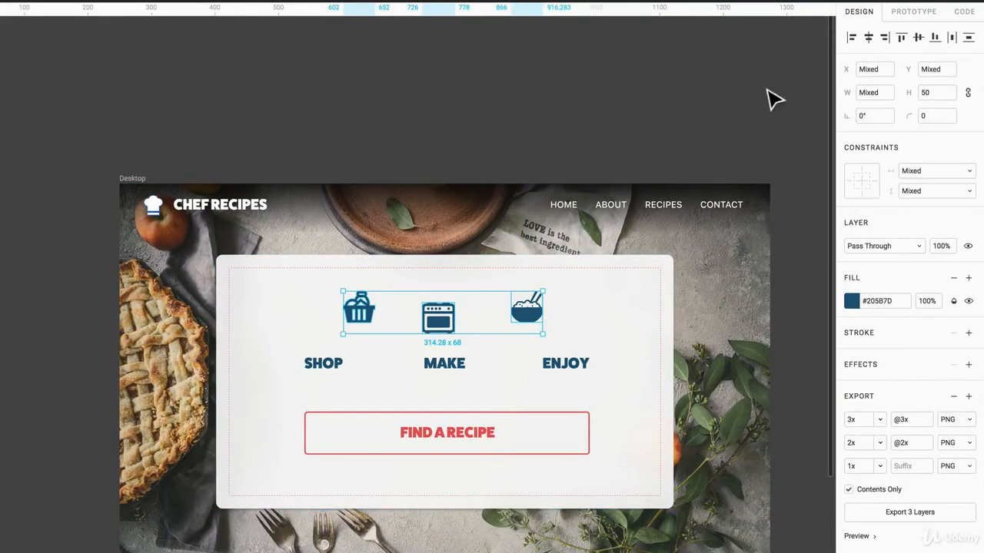
{"action": "left_click", "coordinate": [901, 38]}
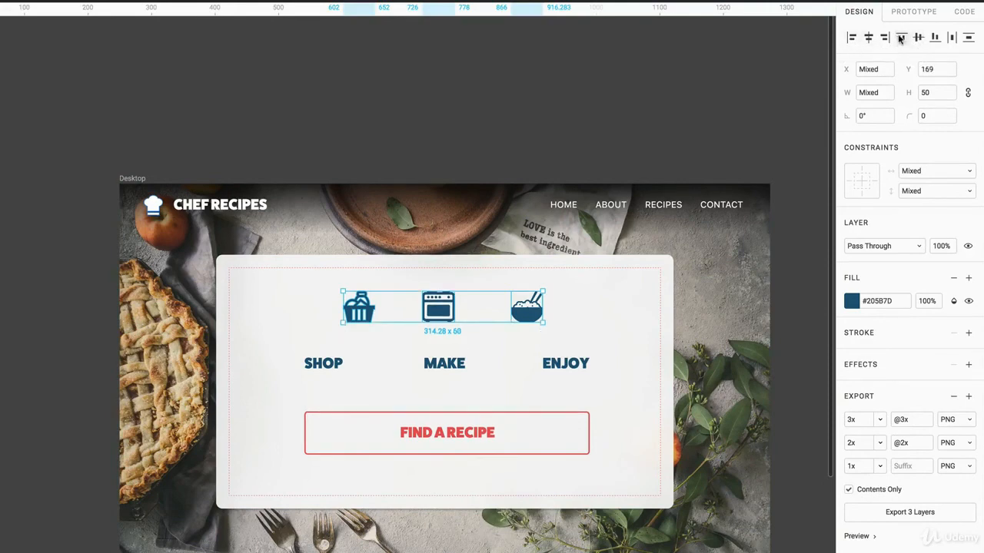
{"action": "left_click", "coordinate": [935, 37]}
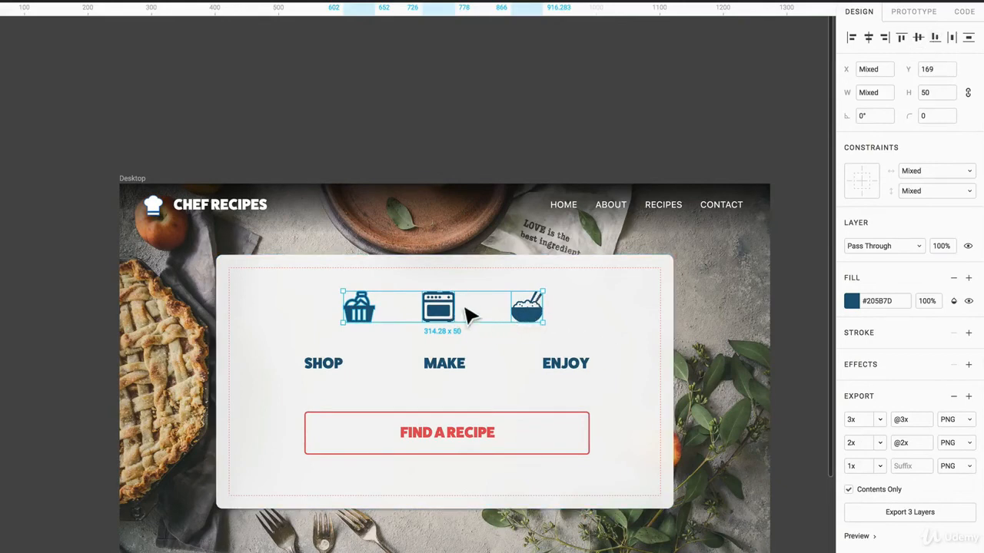
{"action": "left_click", "coordinate": [953, 39]}
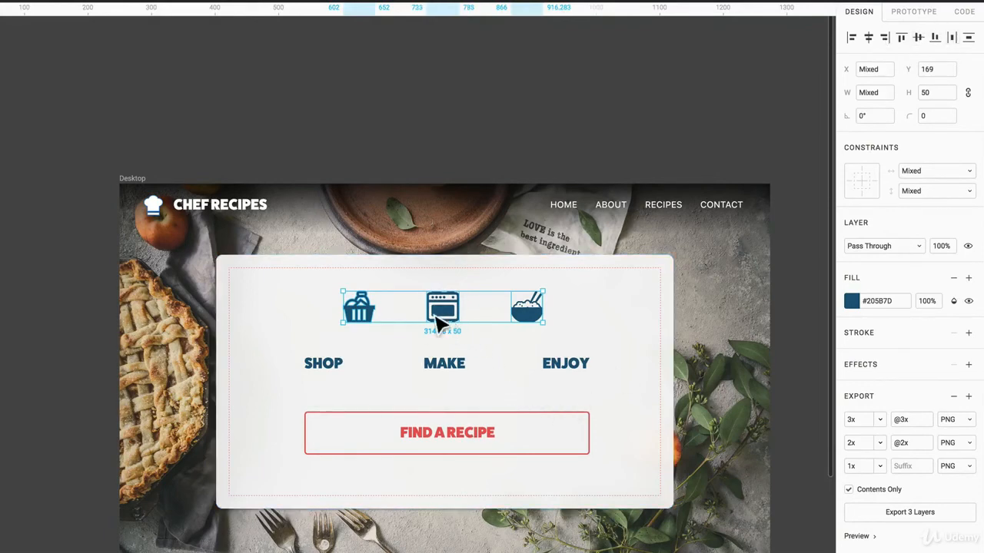
Step: Move the bowl, oven and basket icons back above the ENJOY, MAKE and SHOP labels at Y 208
{"action": "left_click", "coordinate": [502, 315]}
{"action": "left_click_drag", "start_coordinate": [528, 315], "coordinate": [566, 339]}
{"action": "mouse_move", "coordinate": [448, 314]}
{"action": "left_mouse_down"}
{"action": "mouse_move", "coordinate": [451, 344]}
{"action": "mouse_move", "coordinate": [452, 325]}
{"action": "left_mouse_up"}
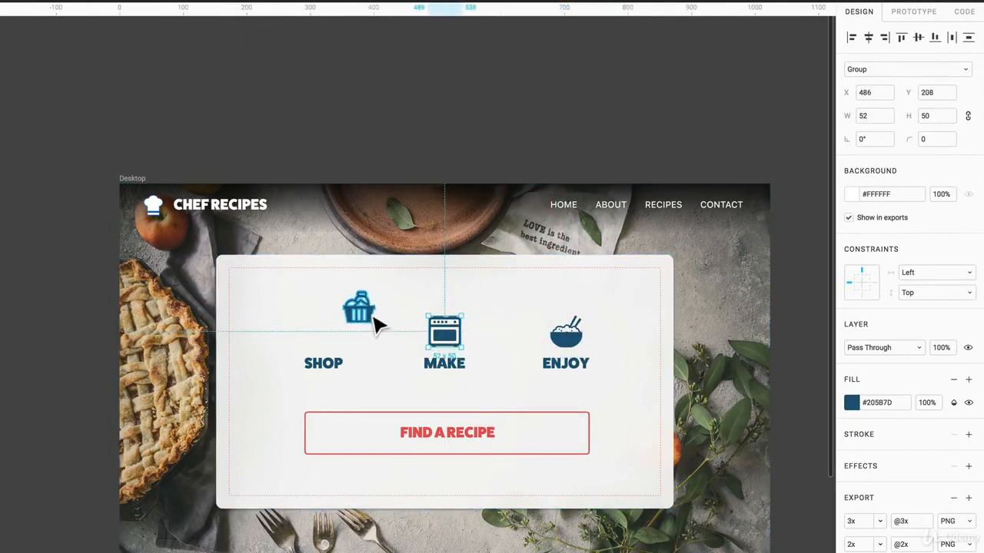
{"action": "left_click_drag", "start_coordinate": [374, 315], "coordinate": [339, 343]}
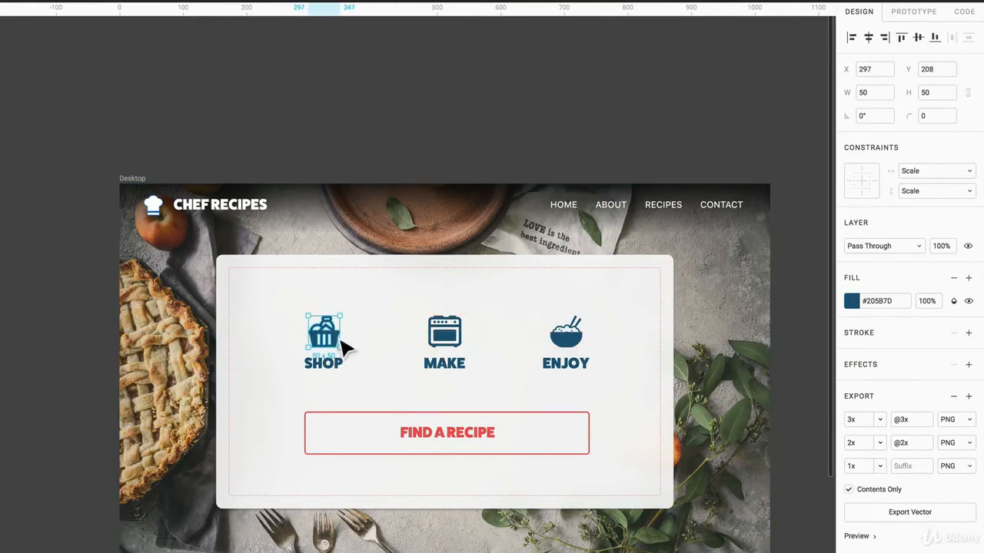
Step: Select the basket, oven and bowl icons together, distribute their horizontal spacing evenly, and deselect them
{"action": "left_click", "coordinate": [446, 342], "text": "shift"}
{"action": "left_click", "coordinate": [565, 335], "text": "shift"}
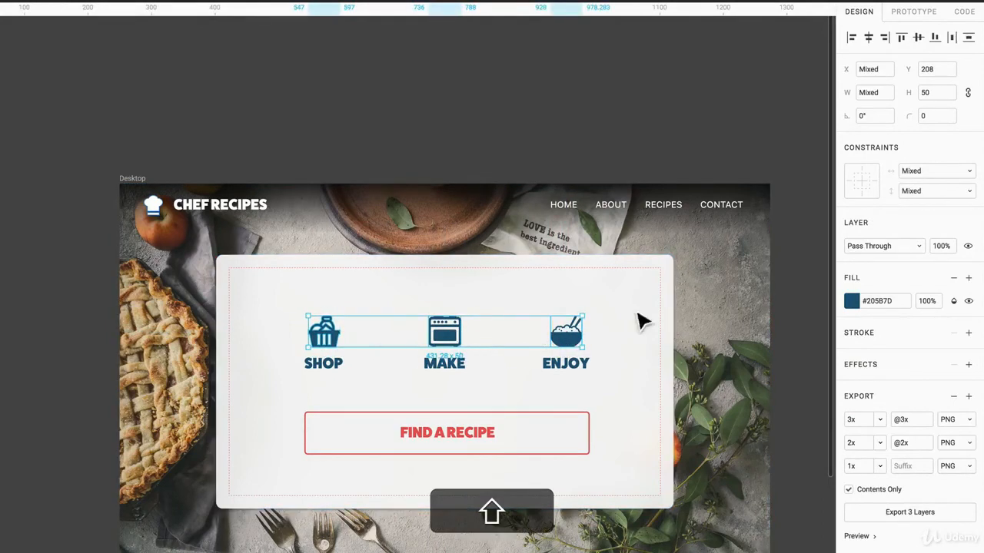
{"action": "left_click", "coordinate": [951, 37]}
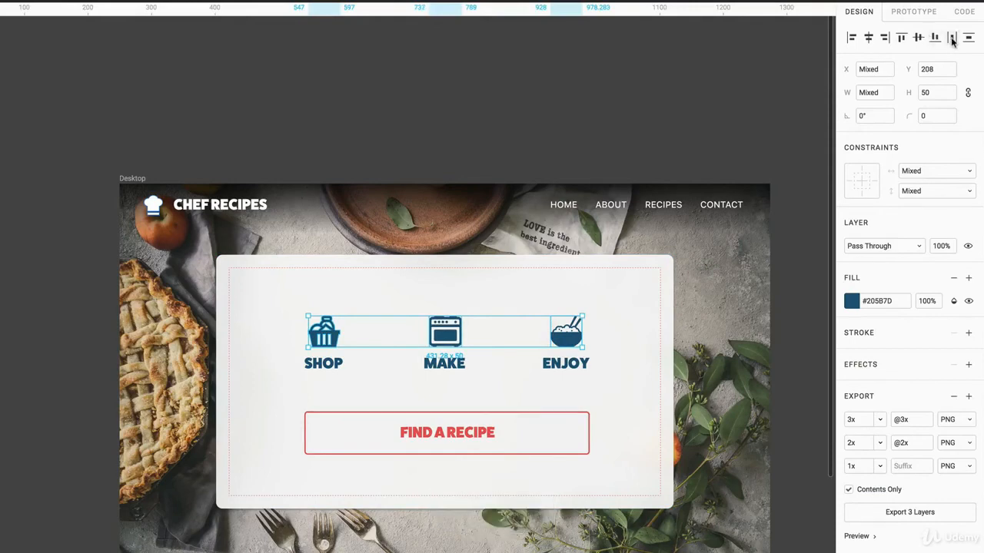
{"action": "left_click", "coordinate": [593, 116]}
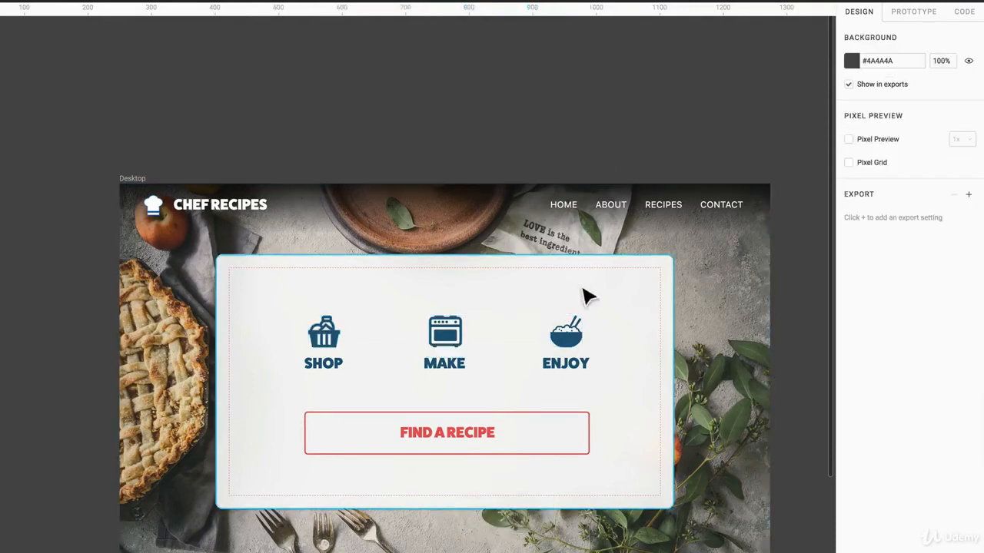
Step: Nudge the ENJOY, MAKE and SHOP labels to sit centred beneath their icons, and deselect
{"action": "left_click_drag", "start_coordinate": [567, 365], "coordinate": [568, 368]}
{"action": "left_click_drag", "start_coordinate": [444, 368], "coordinate": [442, 365]}
{"action": "left_click_drag", "start_coordinate": [329, 367], "coordinate": [330, 374]}
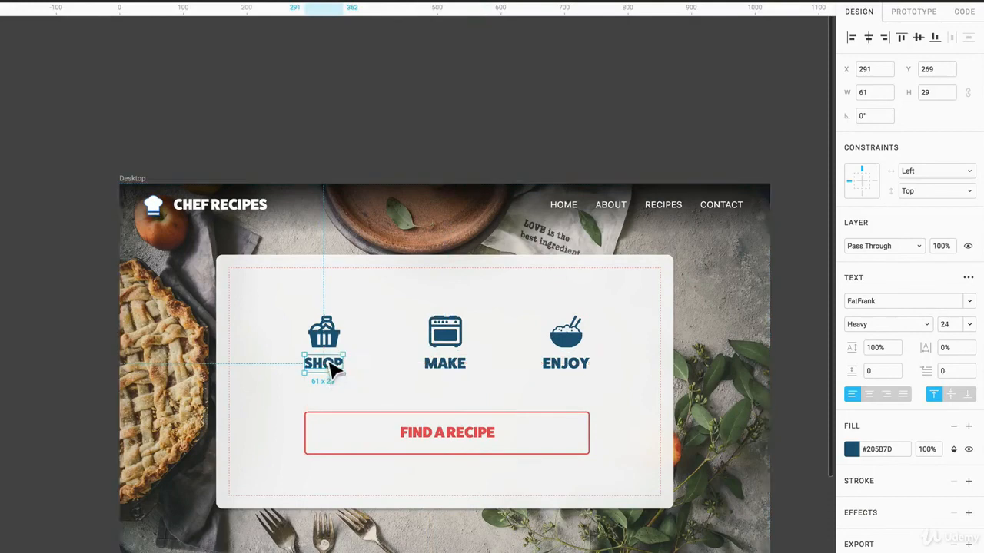
{"action": "left_click", "coordinate": [366, 141]}
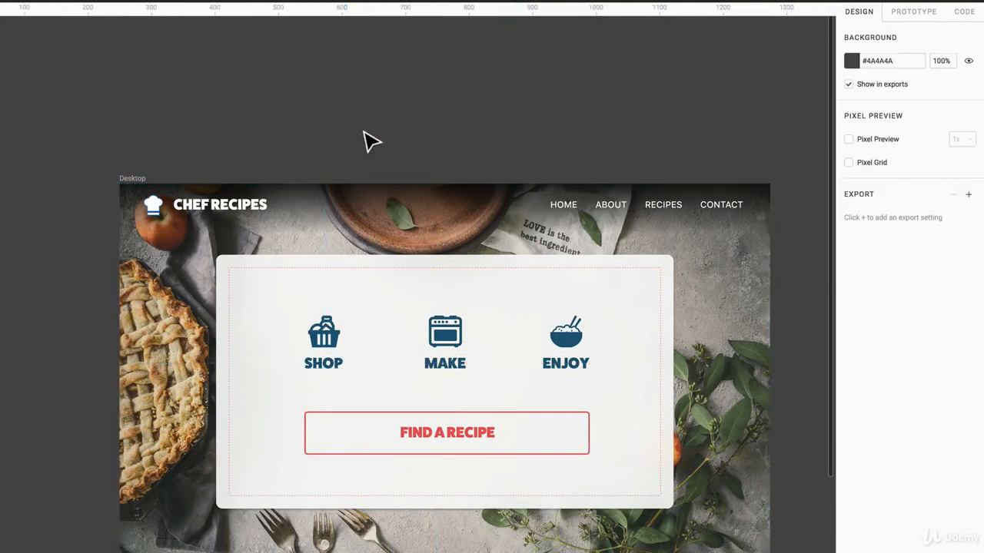
Step: Select the FIND A RECIPE text in the red button and look at the font weights offered for it
{"action": "double_click", "coordinate": [427, 434]}
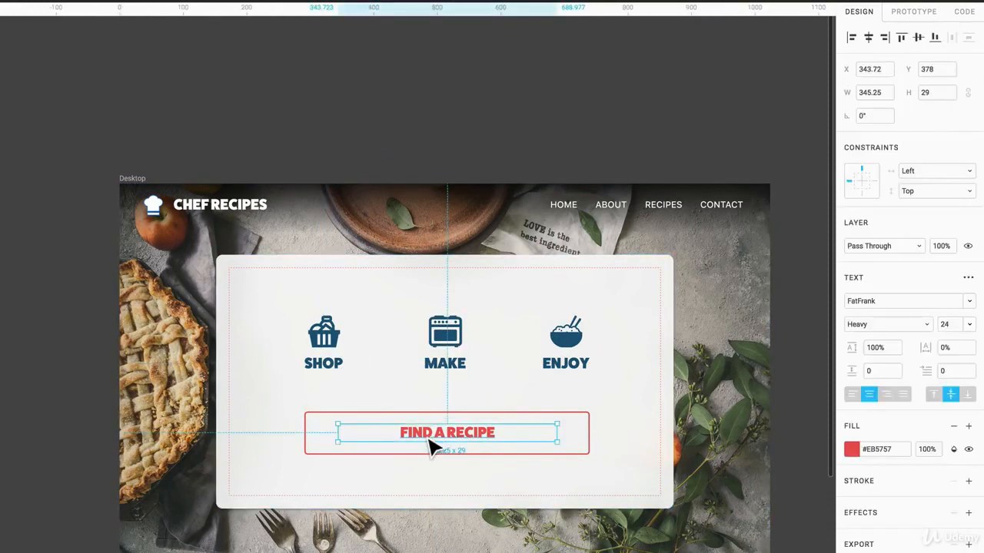
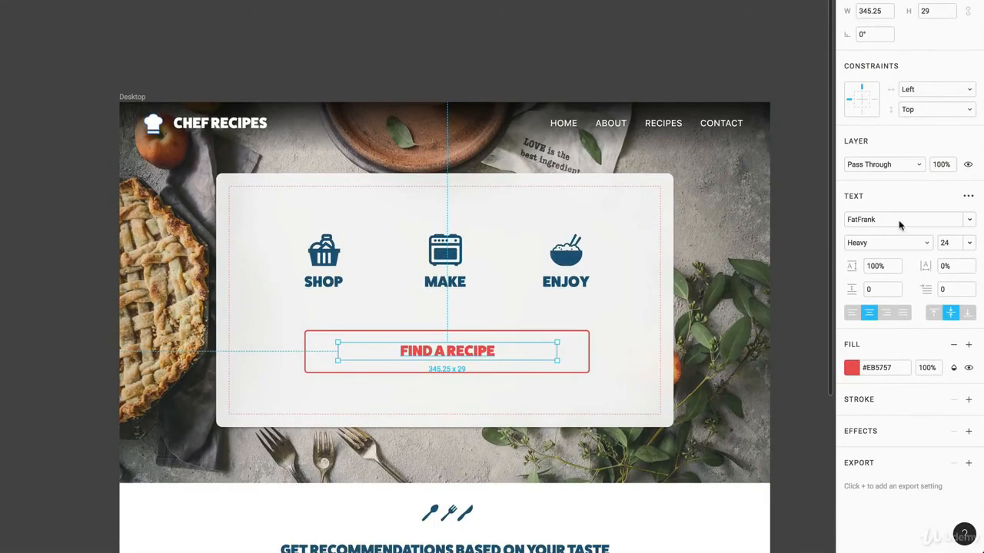
{"action": "left_click", "coordinate": [890, 245]}
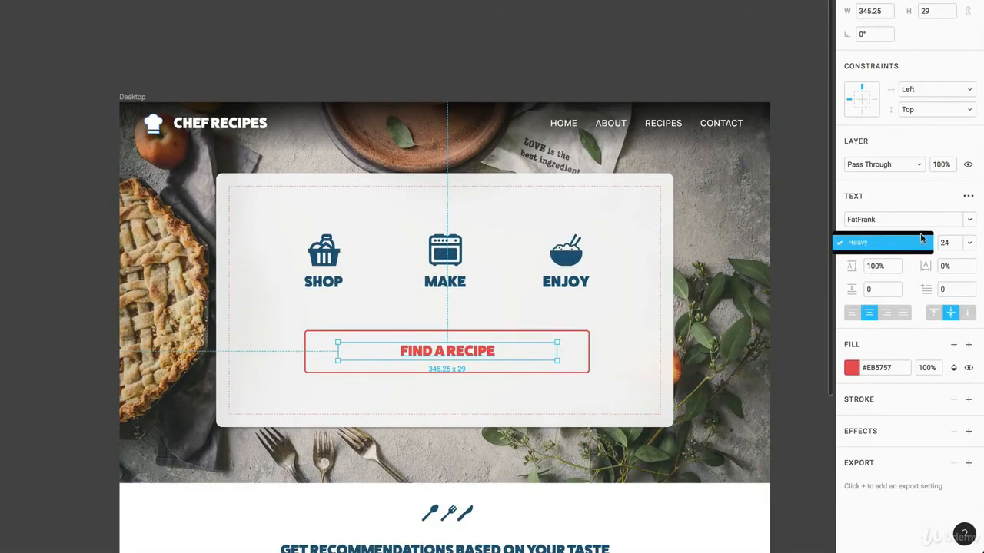
{"action": "left_click", "coordinate": [939, 237]}
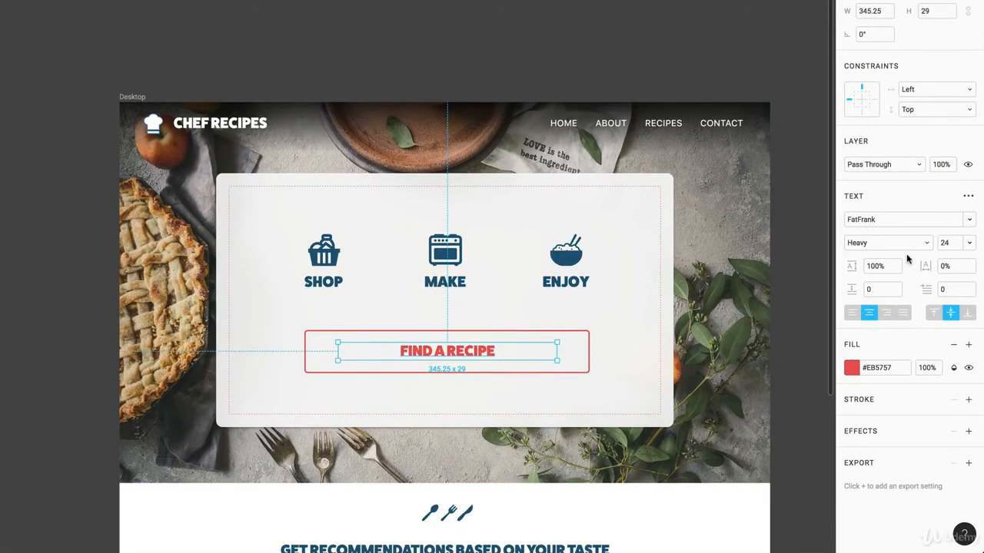
Step: Select the Lorem ipsum body text under the GET RECOMMENDATIONS heading and set its line height to 120%
{"action": "scroll", "coordinate": [698, 270], "scroll_direction": "down", "scroll_amount": 5}
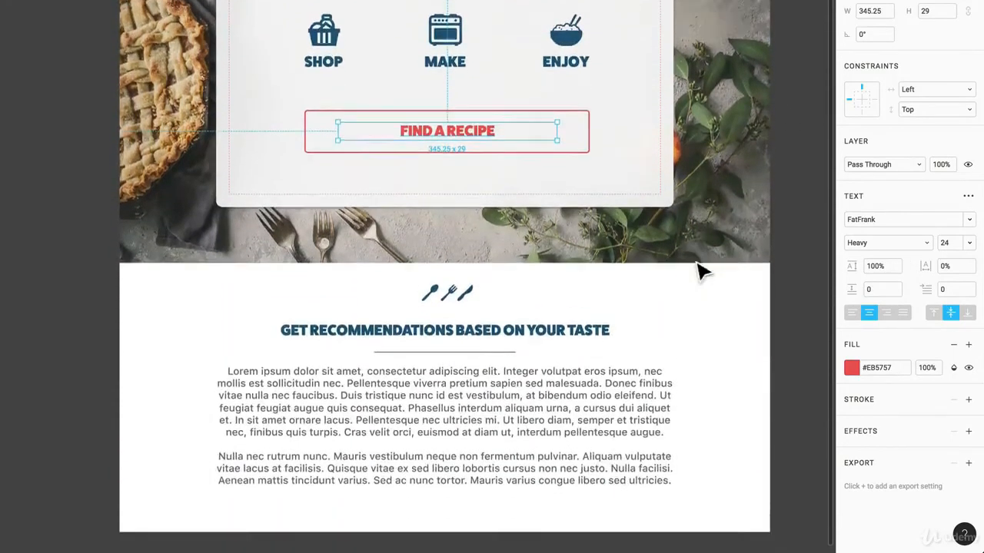
{"action": "scroll", "coordinate": [698, 270], "scroll_direction": "down", "scroll_amount": 2}
{"action": "left_click", "coordinate": [551, 331]}
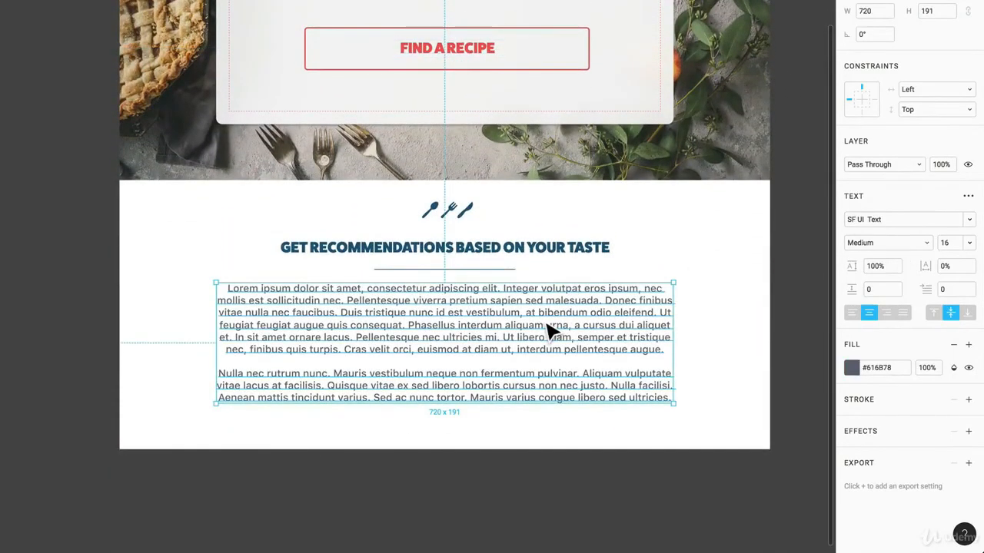
{"action": "left_click", "coordinate": [888, 267]}
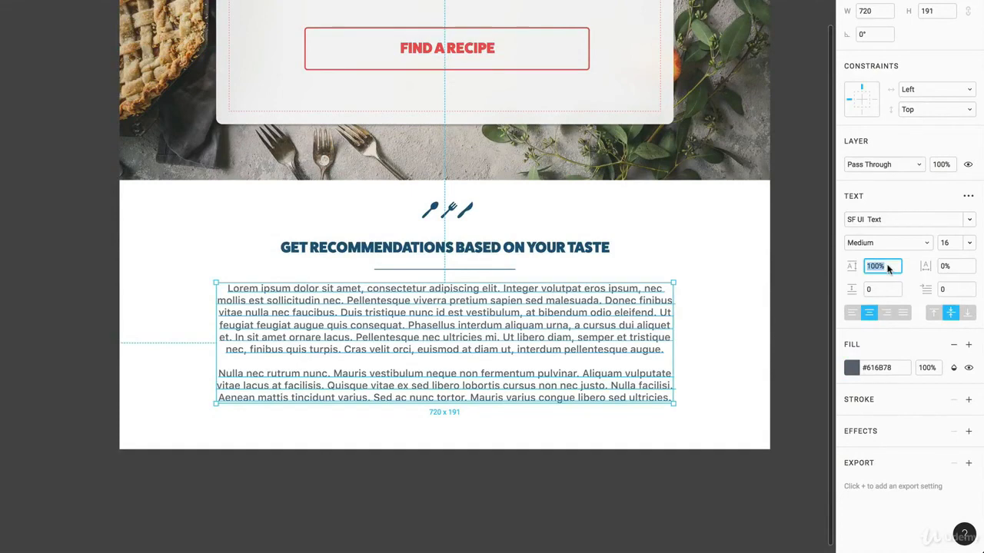
{"action": "type", "text": "120"}
{"action": "key", "text": "Return"}
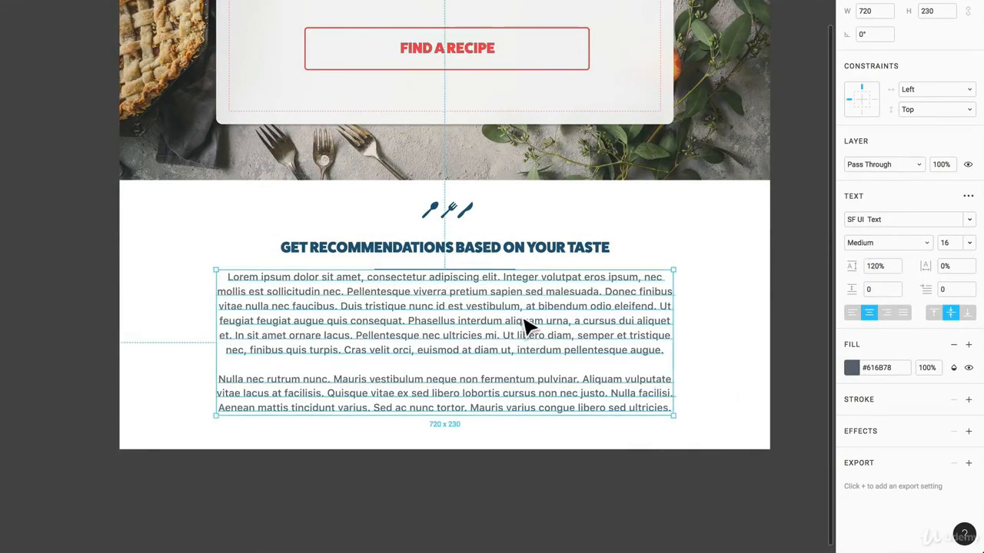
Step: Try a letter spacing of 15% on the body text, and reduce it to 5%
{"action": "left_click", "coordinate": [954, 270]}
{"action": "type", "text": "15"}
{"action": "key", "text": "Return"}
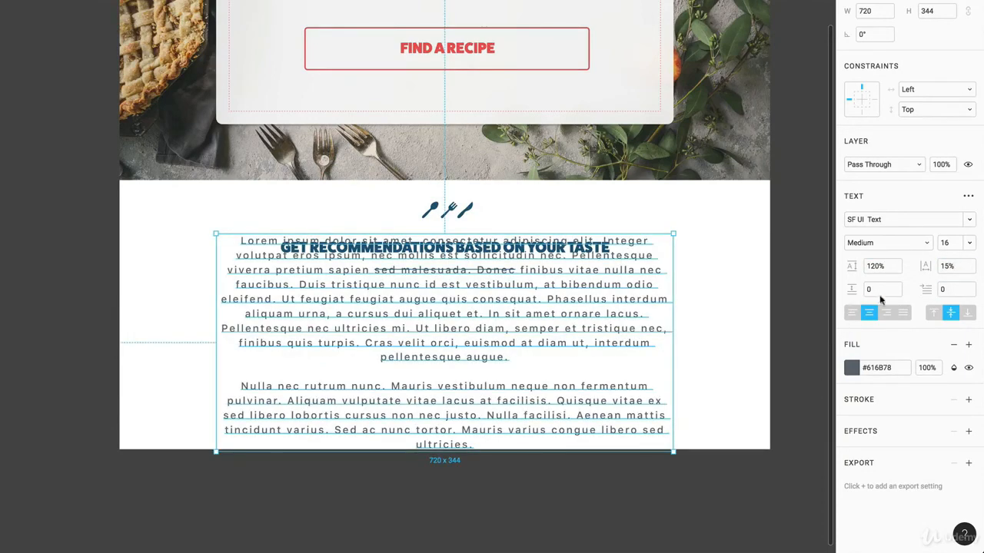
{"action": "left_click", "coordinate": [955, 267]}
{"action": "type", "text": "5"}
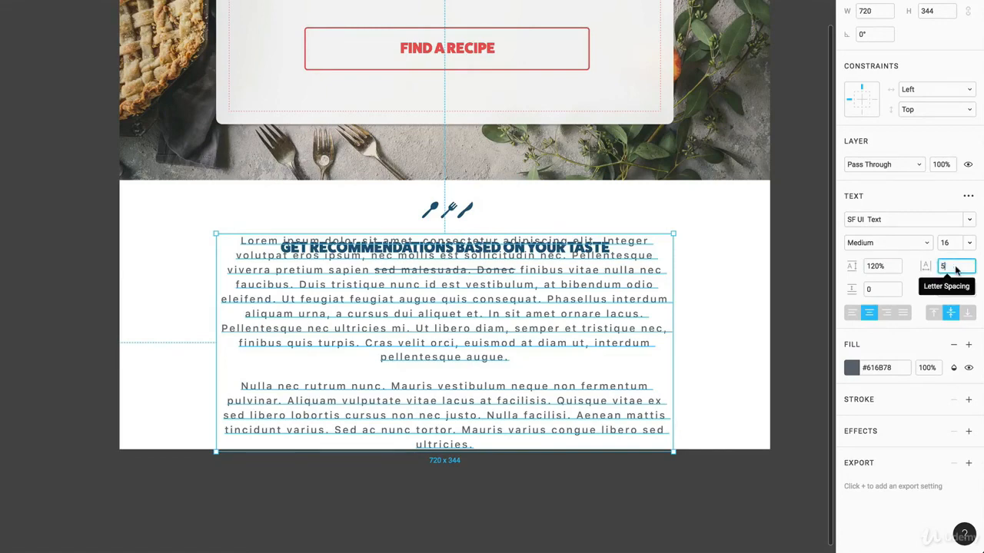
{"action": "key", "text": "Return"}
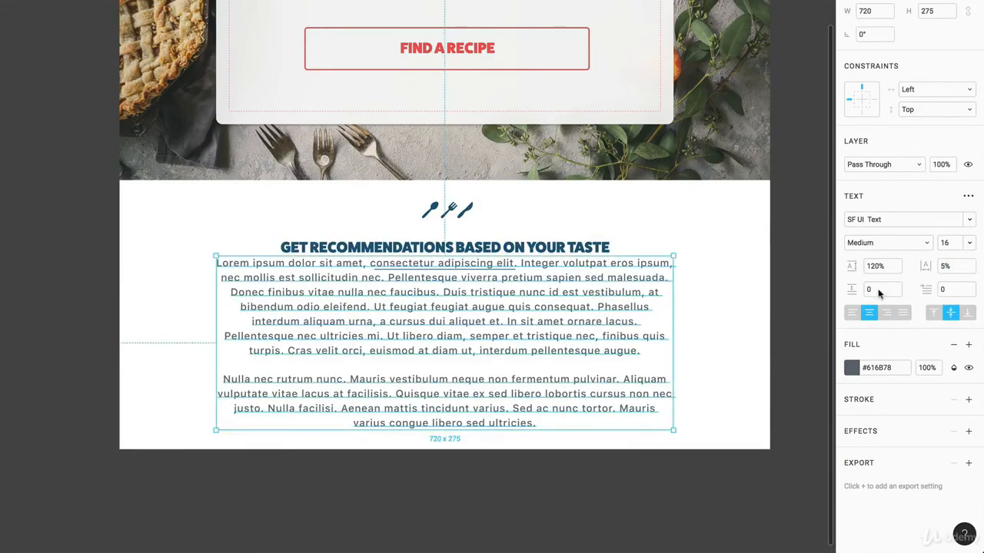
Step: Set the body text's paragraph spacing to 20 and try the middle and bottom vertical alignments
{"action": "left_click", "coordinate": [880, 292]}
{"action": "key", "text": "Return"}
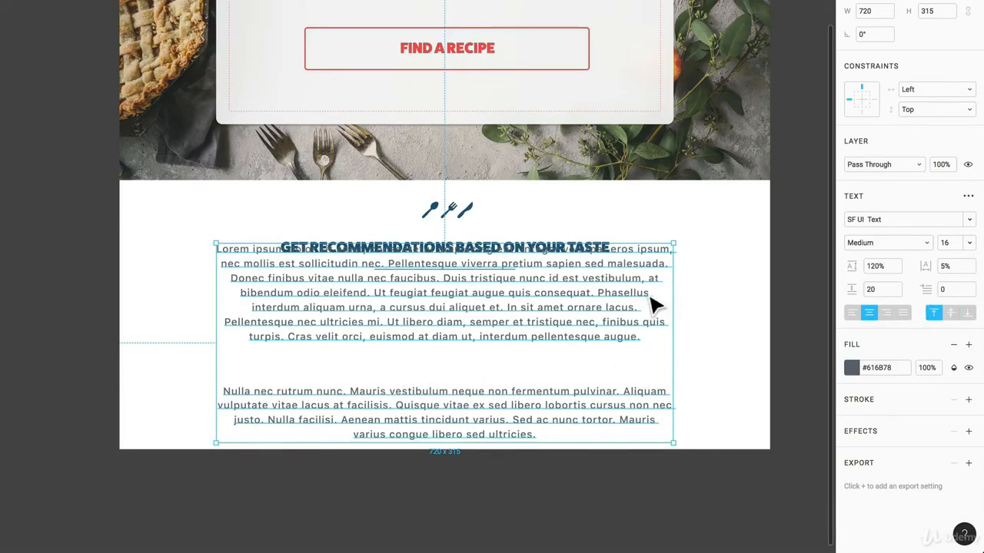
{"action": "left_click", "coordinate": [951, 312]}
{"action": "left_click", "coordinate": [968, 314]}
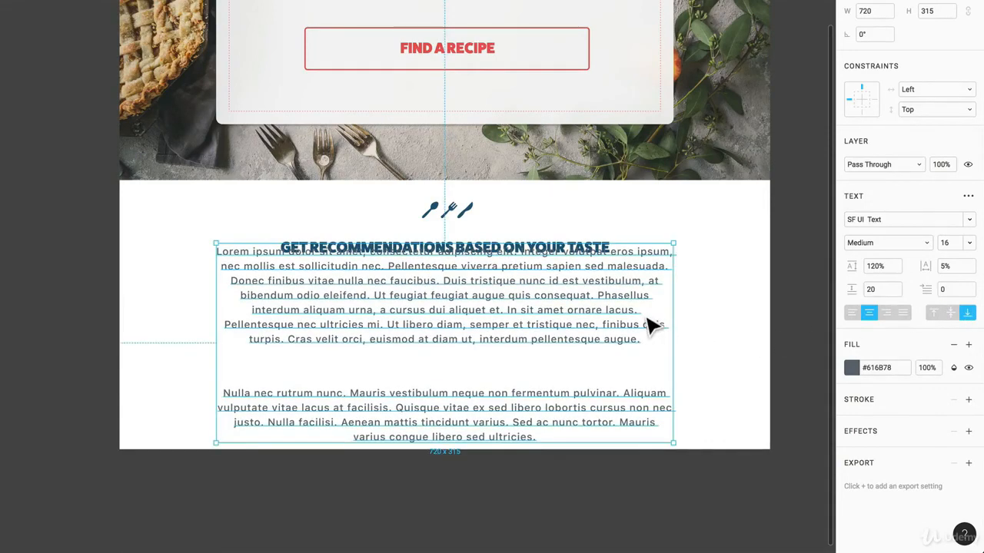
Step: Enlarge the body text box to about 762 × 391 and compare its top, middle and bottom vertical alignments
{"action": "left_click_drag", "start_coordinate": [673, 242], "coordinate": [712, 205]}
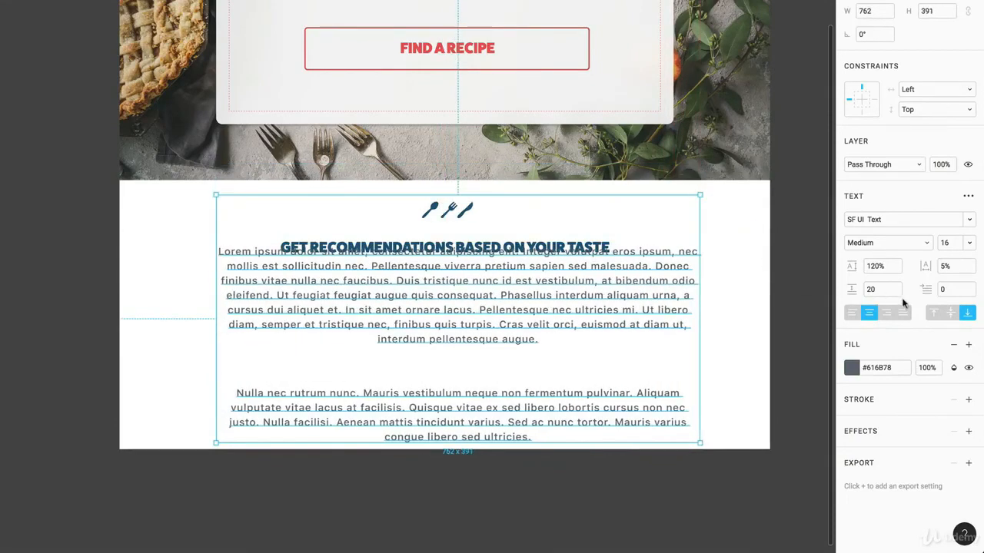
{"action": "left_click", "coordinate": [950, 312]}
{"action": "left_click", "coordinate": [967, 313]}
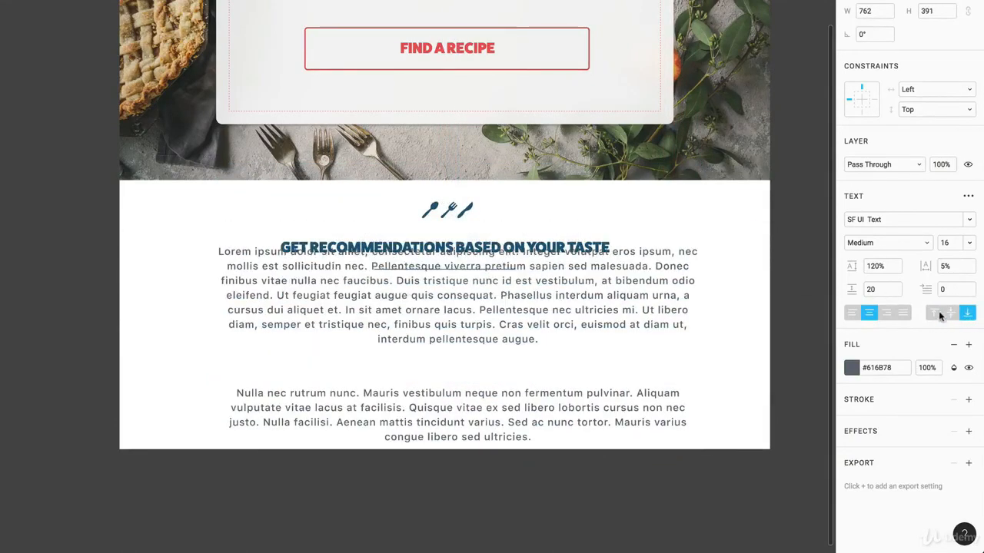
{"action": "left_click", "coordinate": [933, 312]}
{"action": "left_click", "coordinate": [951, 313]}
{"action": "left_click", "coordinate": [933, 313]}
{"action": "left_click", "coordinate": [950, 315]}
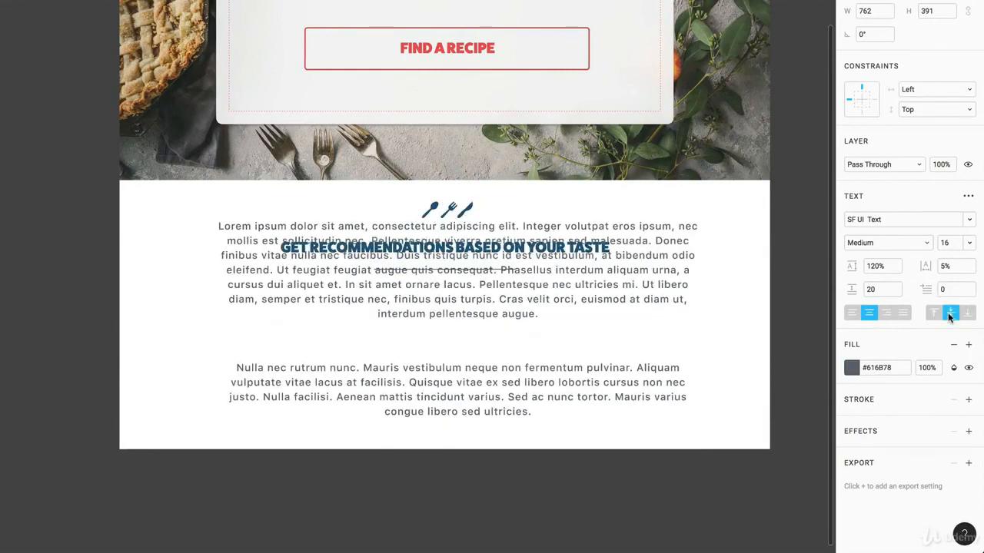
Step: Align the body text to the top of its box and move the box below the heading's divider line
{"action": "left_click", "coordinate": [932, 313]}
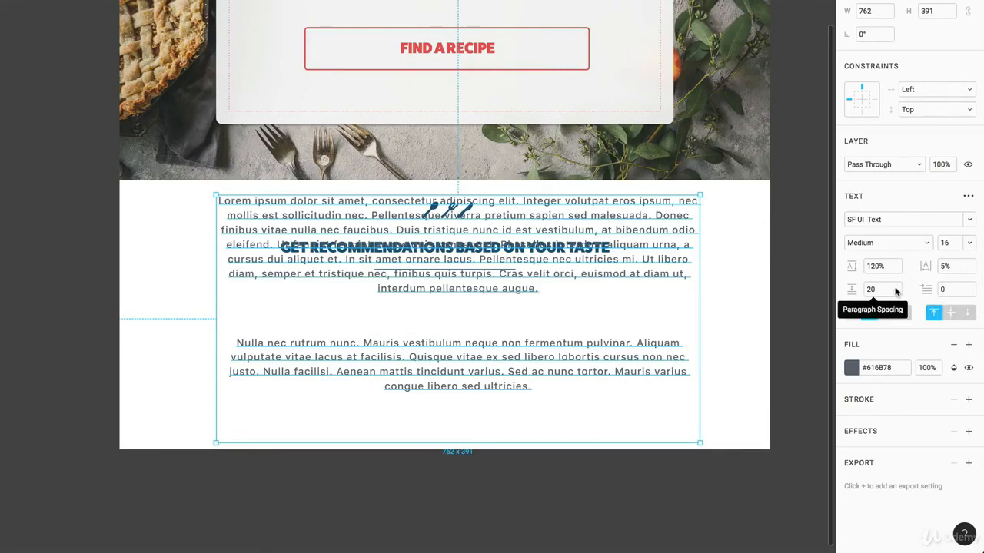
{"action": "left_click", "coordinate": [967, 198]}
{"action": "left_click_drag", "start_coordinate": [685, 220], "coordinate": [678, 320]}
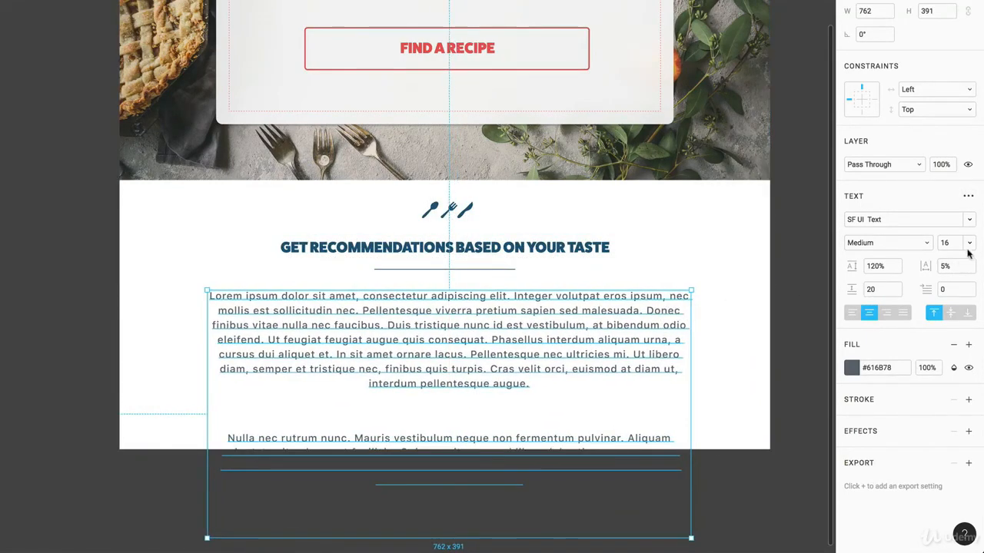
Step: Try the Width auto-resize option on the body text box, and undo it
{"action": "left_click", "coordinate": [968, 198]}
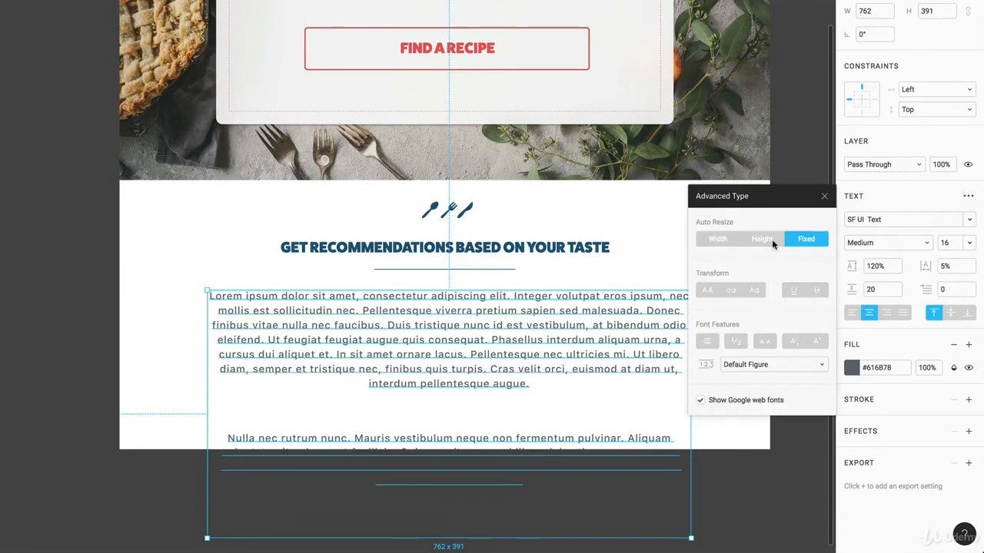
{"action": "left_click", "coordinate": [717, 240]}
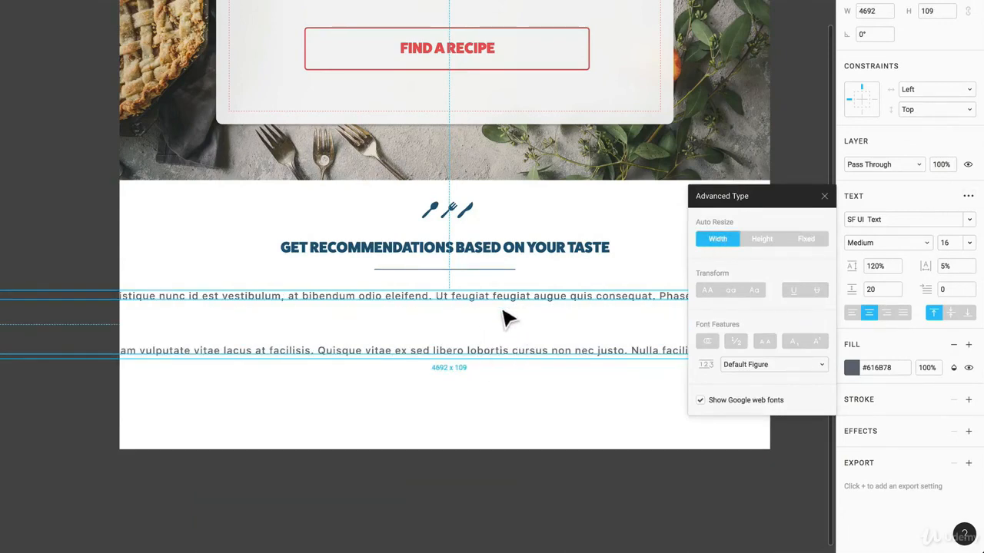
{"action": "left_click", "coordinate": [512, 386]}
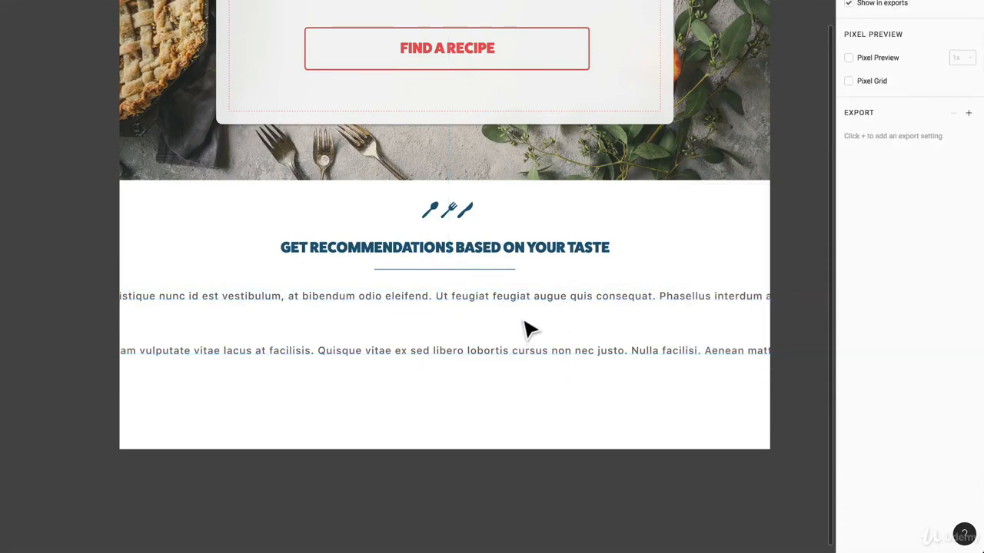
{"action": "key", "text": "super+z"}
{"action": "key", "text": "super+z"}
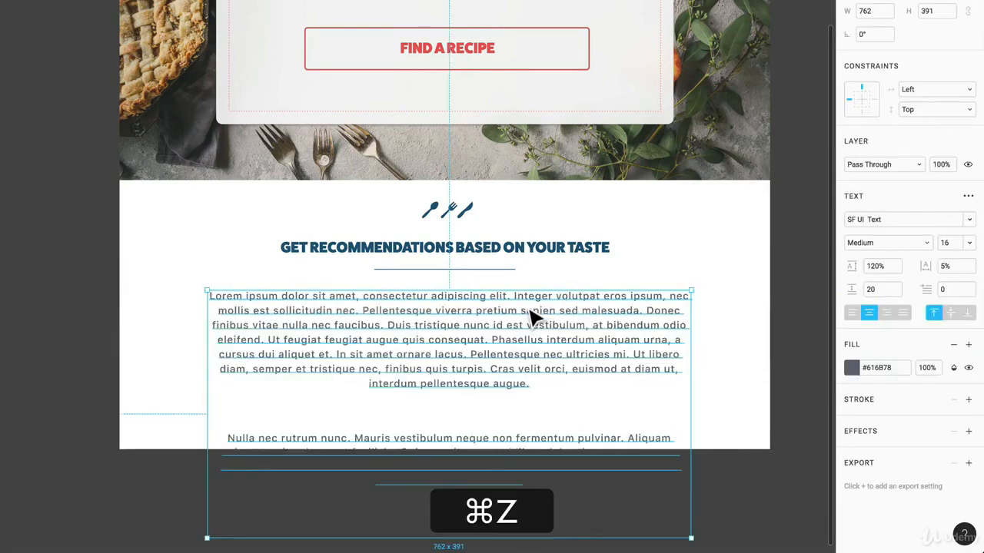
Step: Try the uppercase and lowercase transforms on the body text, and apply title case
{"action": "left_click", "coordinate": [968, 197]}
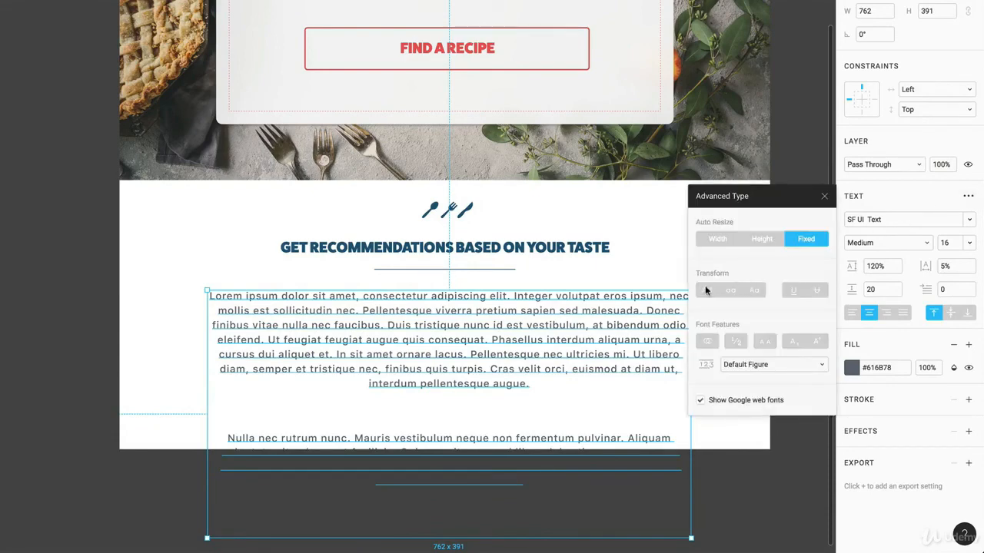
{"action": "left_click", "coordinate": [707, 290]}
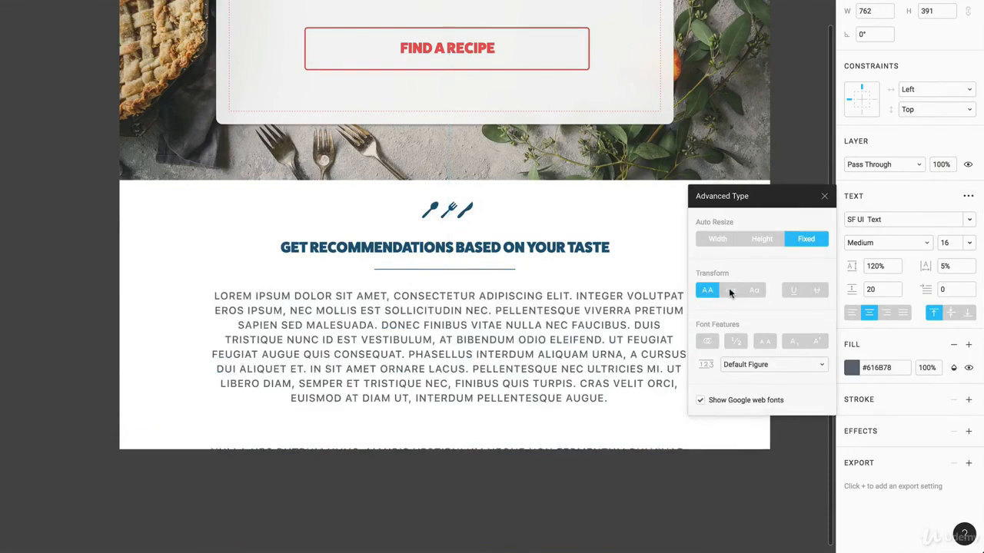
{"action": "left_click", "coordinate": [730, 290]}
{"action": "left_click", "coordinate": [753, 291]}
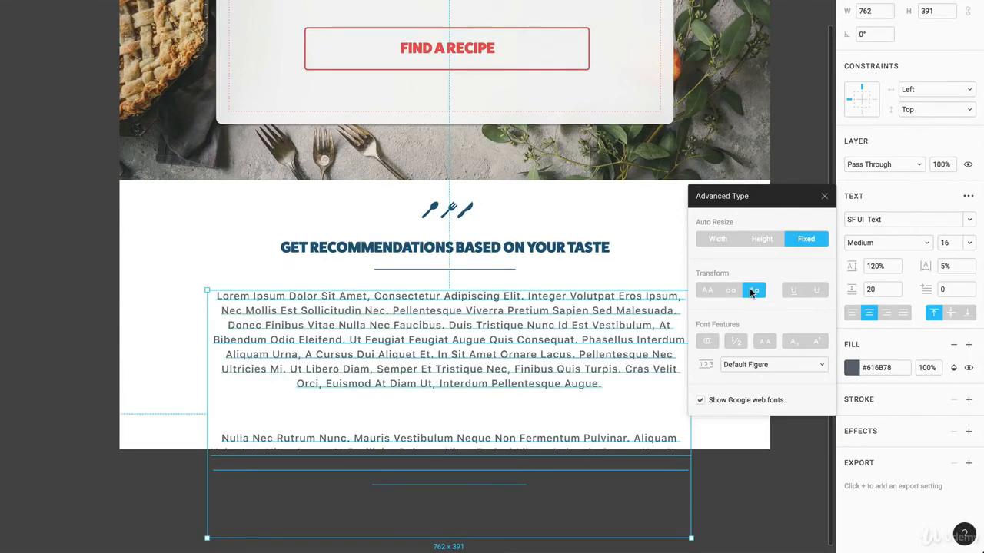
Step: Try underline and strikethrough on the body text, and turn both off
{"action": "left_click", "coordinate": [791, 290]}
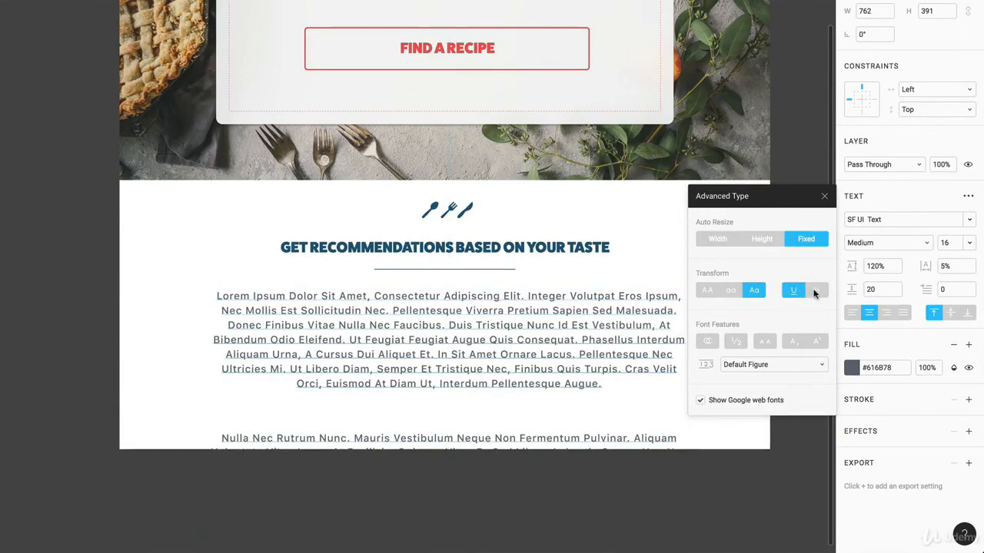
{"action": "left_click", "coordinate": [816, 290]}
{"action": "left_click", "coordinate": [794, 290]}
{"action": "left_click", "coordinate": [794, 290]}
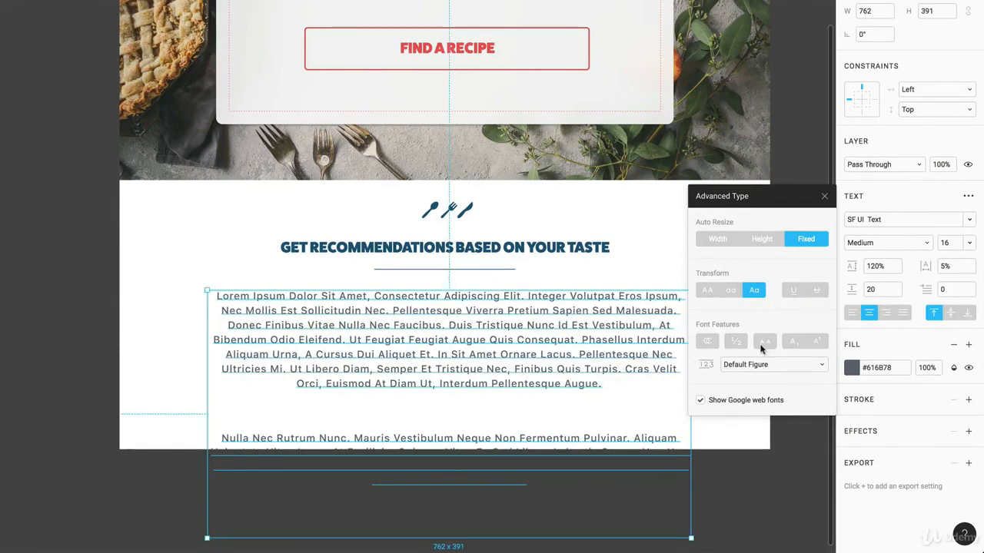
Step: Try the Proportional Lining and Tabular Lining figure styles on the body text, return to Default Figure, and close the advanced type settings
{"action": "left_click", "coordinate": [736, 342]}
{"action": "left_click", "coordinate": [734, 364]}
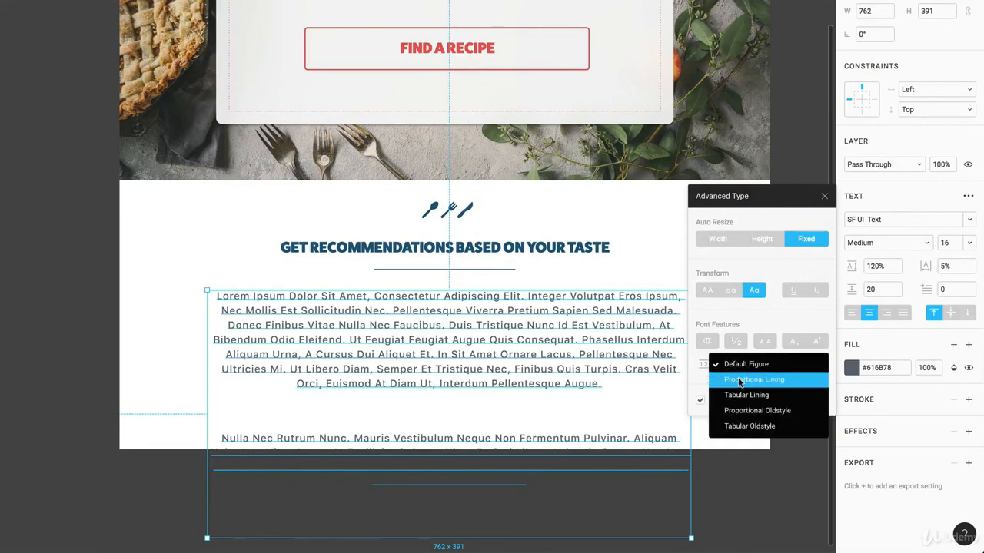
{"action": "left_click", "coordinate": [737, 378]}
{"action": "left_click", "coordinate": [744, 366]}
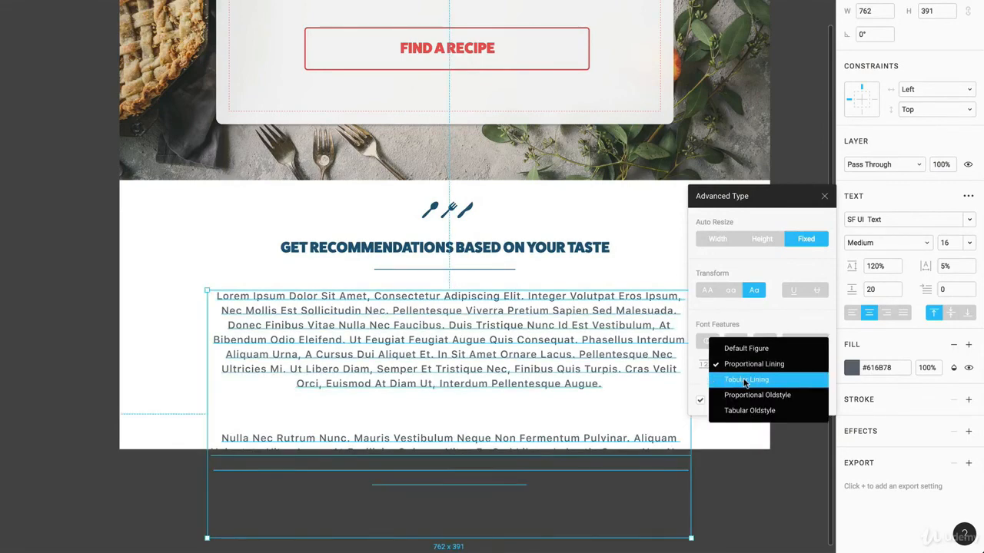
{"action": "left_click", "coordinate": [744, 380]}
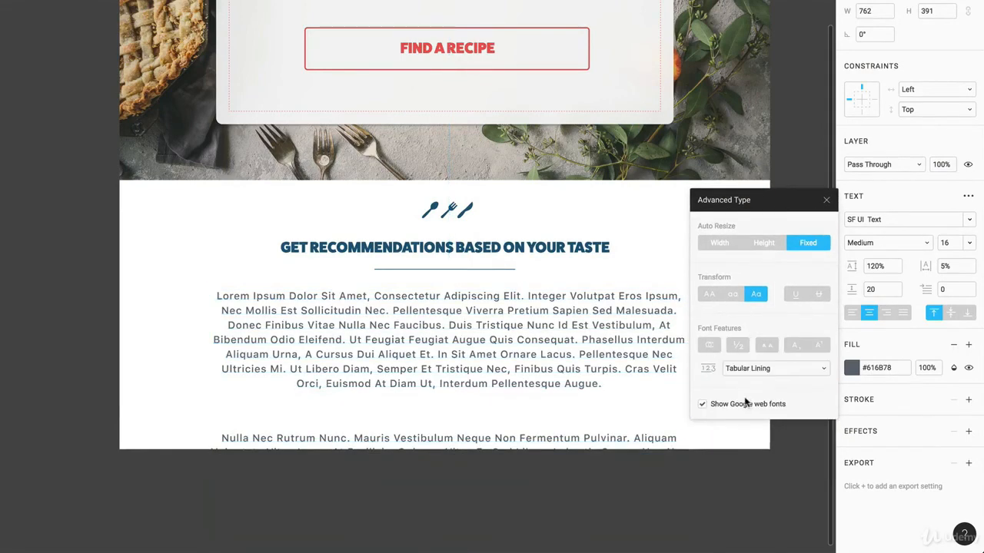
{"action": "left_click", "coordinate": [745, 378]}
{"action": "left_click", "coordinate": [734, 336]}
{"action": "left_click", "coordinate": [827, 201]}
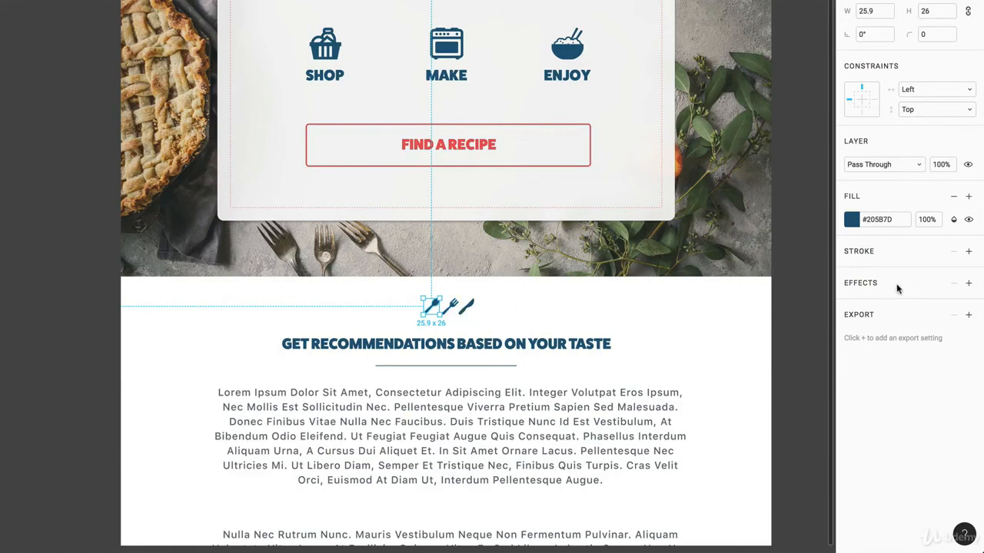
Step: Add PNG export settings at 1x, 2x and 3x to the spoon icon above the GET RECOMMENDATIONS heading
{"action": "left_click", "coordinate": [969, 316]}
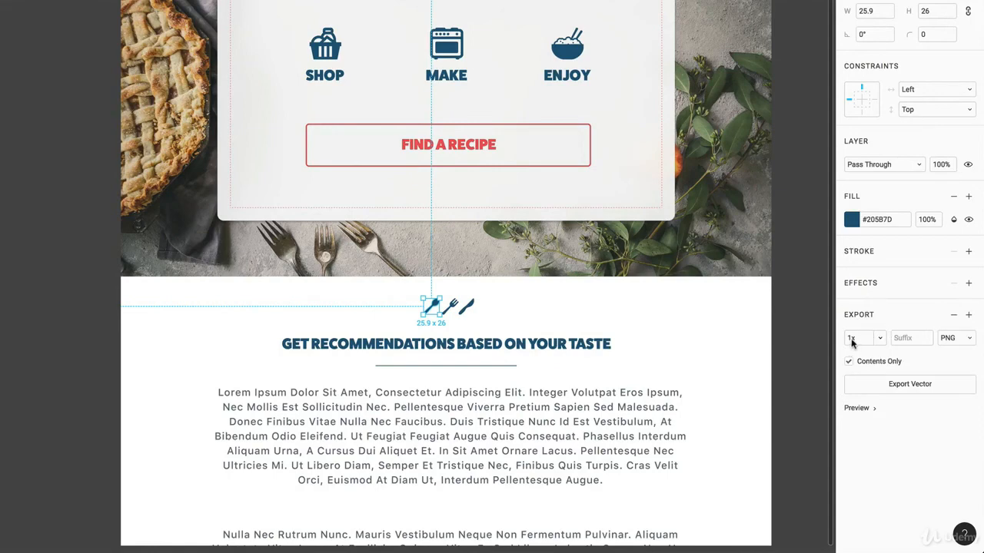
{"action": "left_click", "coordinate": [964, 342]}
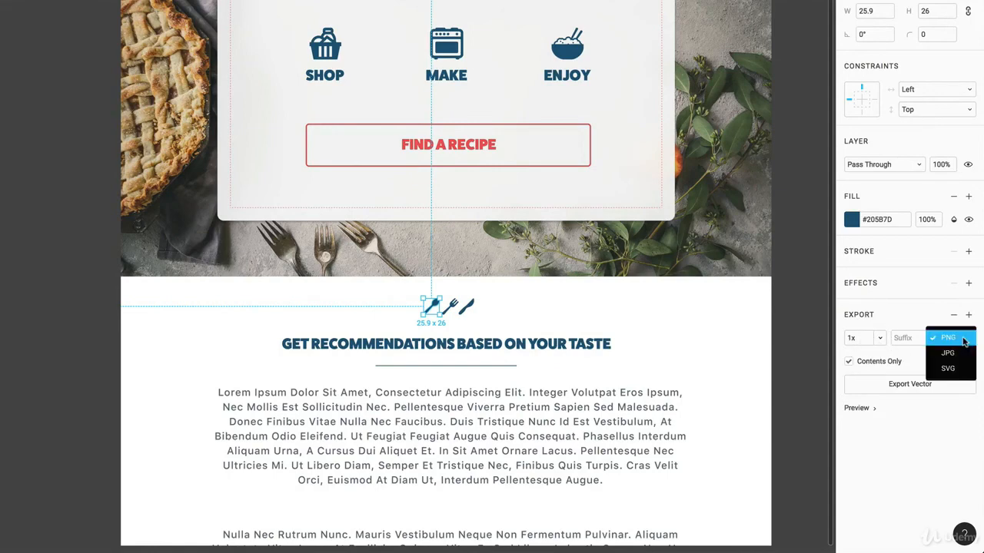
{"action": "left_click", "coordinate": [920, 357]}
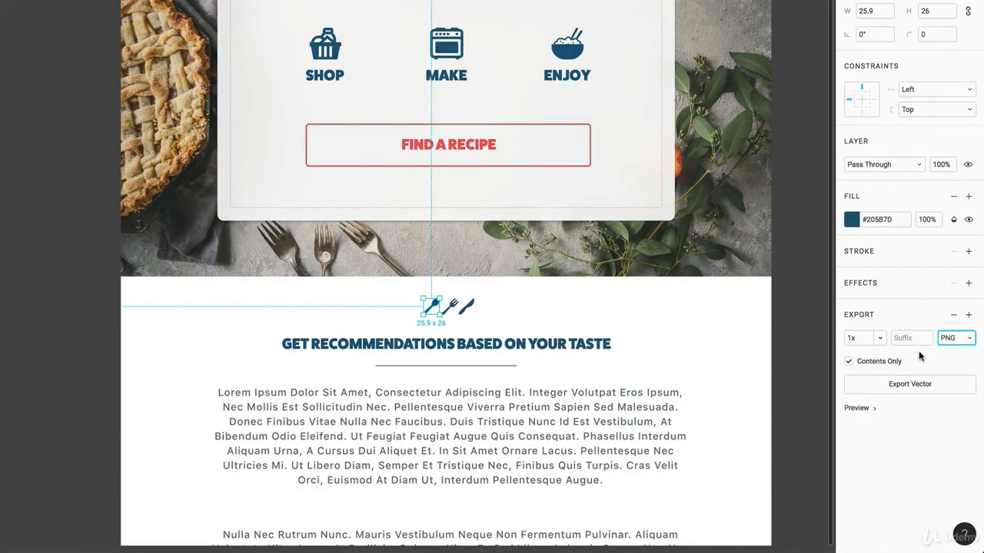
{"action": "left_click", "coordinate": [968, 315]}
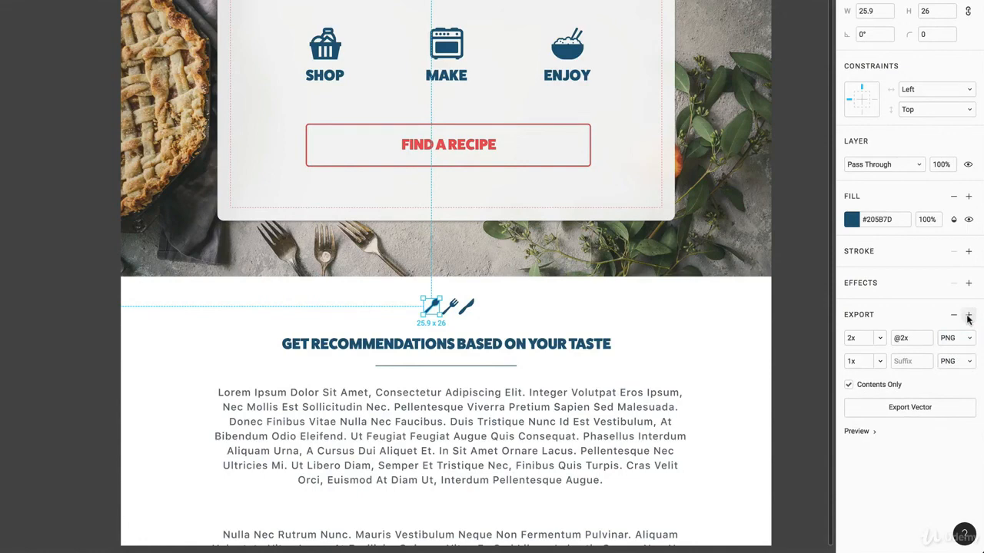
{"action": "left_click", "coordinate": [969, 316]}
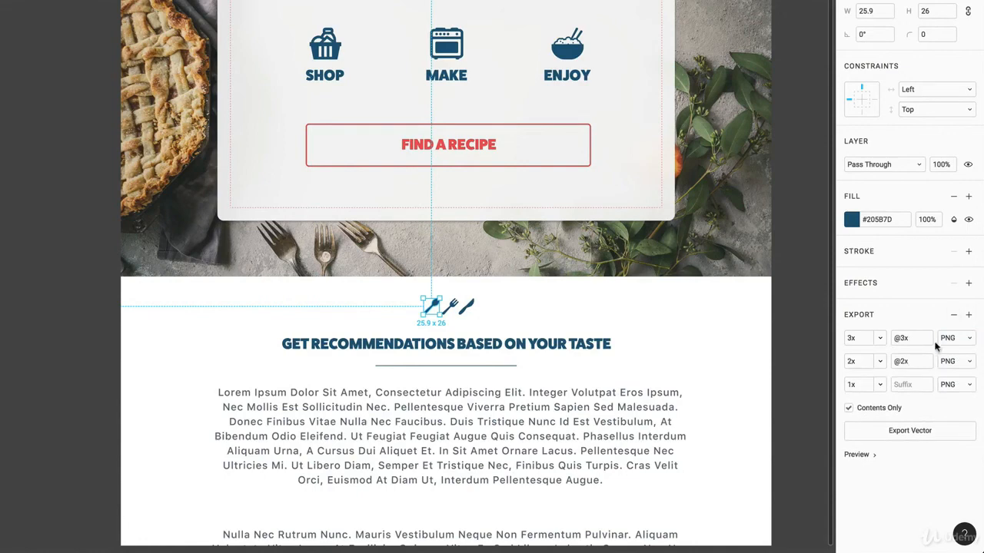
{"action": "left_click", "coordinate": [860, 362]}
{"action": "left_click", "coordinate": [859, 339]}
Step: Select the fork icon and give it PNG export settings at 1x, 2x and 3x
{"action": "left_click", "coordinate": [454, 309]}
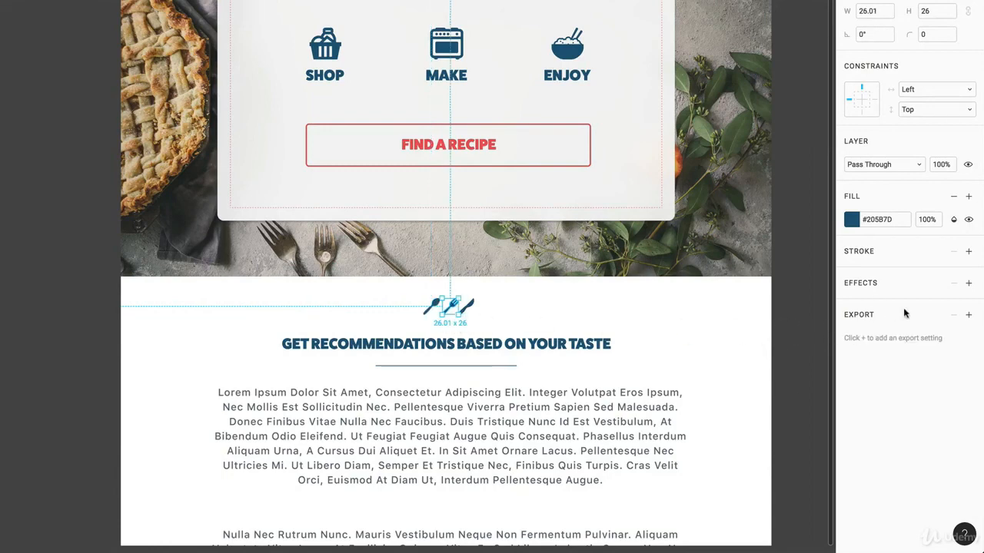
{"action": "left_click", "coordinate": [969, 315]}
{"action": "left_click", "coordinate": [969, 314]}
{"action": "left_click", "coordinate": [969, 314]}
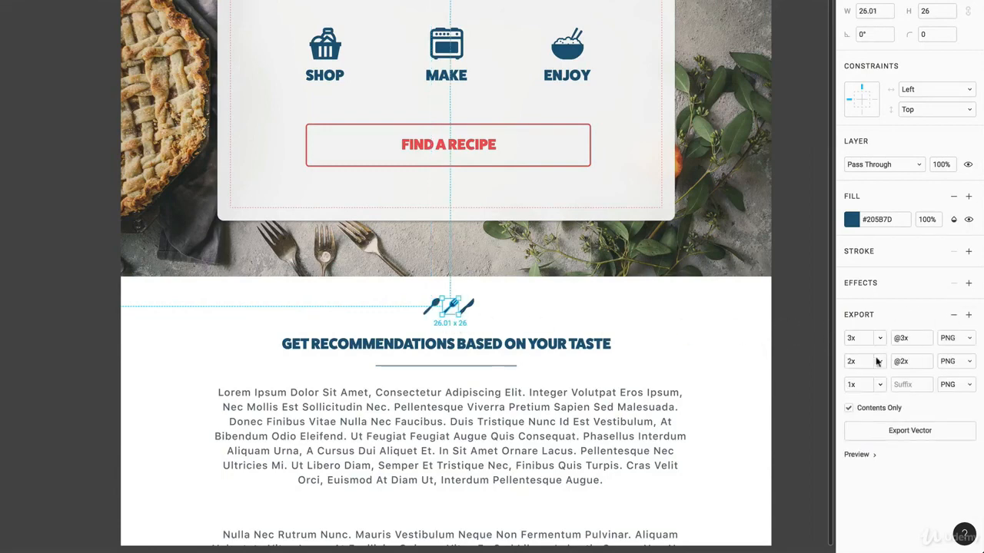
Step: Give the knife icon above the GET RECOMMENDATIONS heading PNG export settings at 1x, 2x and 3x, and preview its export
{"action": "left_click", "coordinate": [470, 308]}
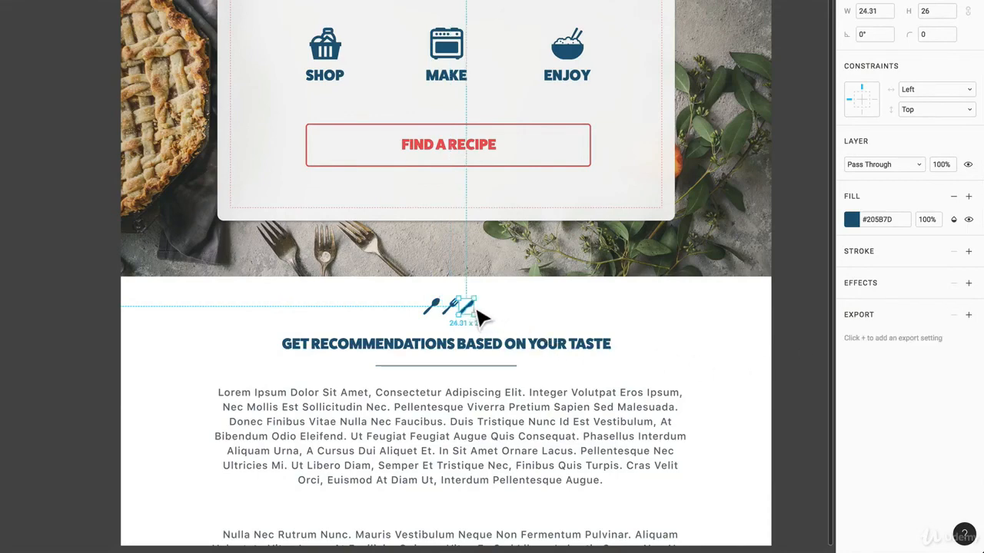
{"action": "left_click", "coordinate": [968, 315]}
{"action": "left_click", "coordinate": [968, 315]}
{"action": "left_click", "coordinate": [969, 315]}
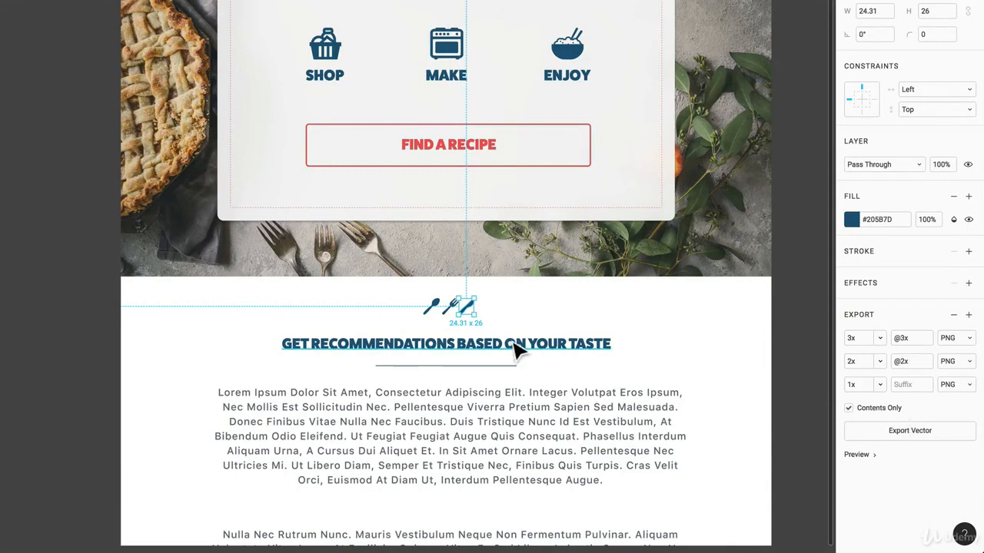
{"action": "left_click", "coordinate": [870, 455]}
{"action": "scroll", "coordinate": [915, 472], "scroll_direction": "down", "scroll_amount": 3}
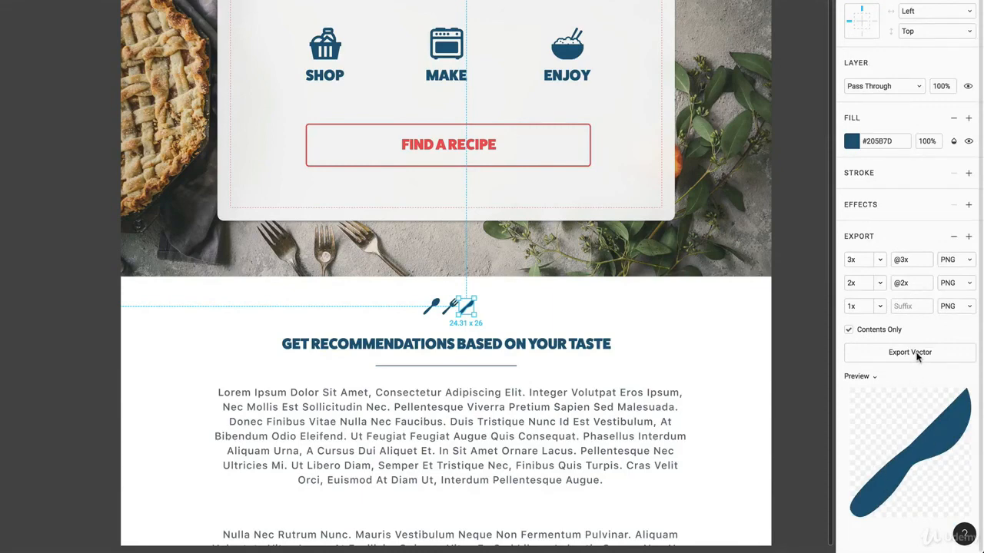
Step: Open the export overview for the whole design_panel file and look through the list of exportable icons
{"action": "key", "text": "Escape"}
{"action": "left_click", "coordinate": [432, 307]}
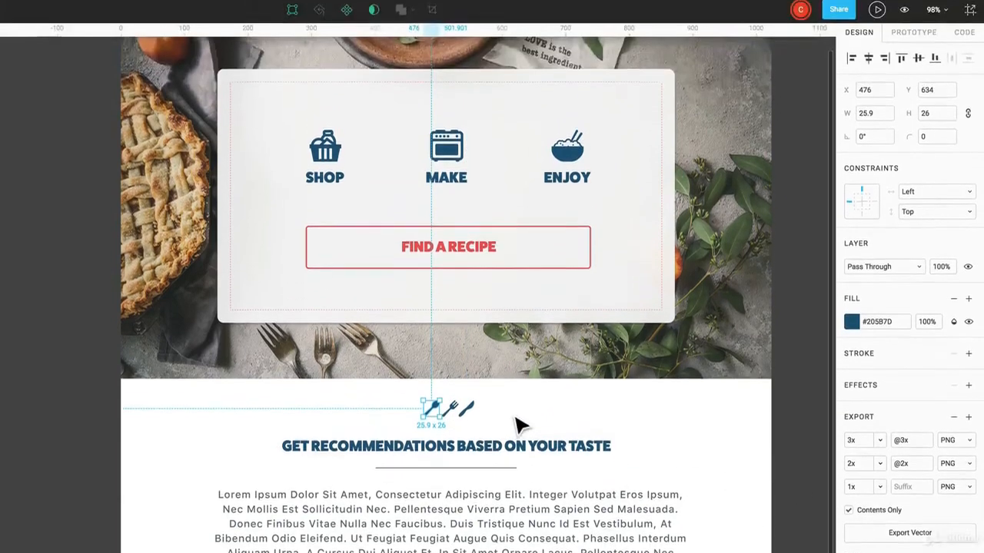
{"action": "key", "text": "Escape"}
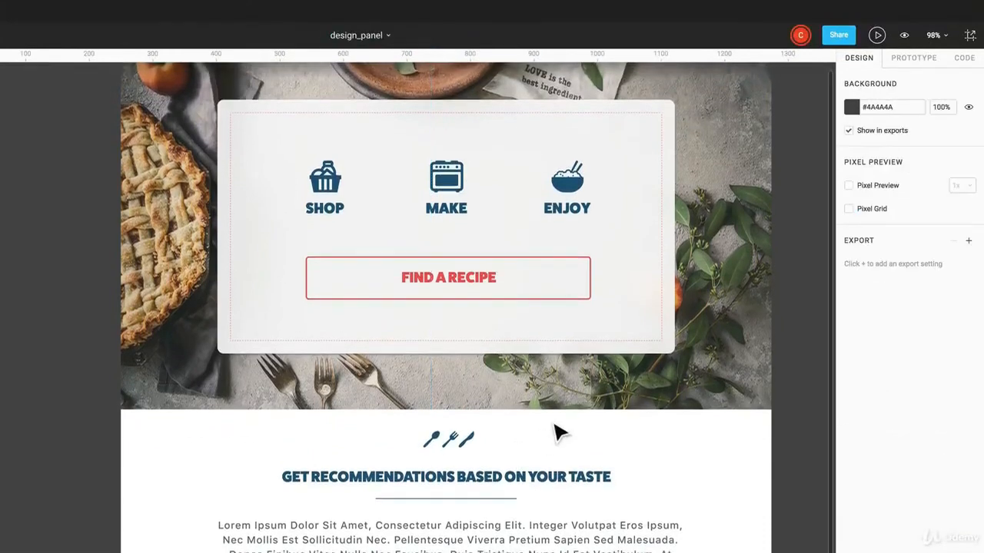
{"action": "left_click", "coordinate": [972, 36]}
{"action": "scroll", "coordinate": [849, 177], "scroll_direction": "down", "scroll_amount": 3}
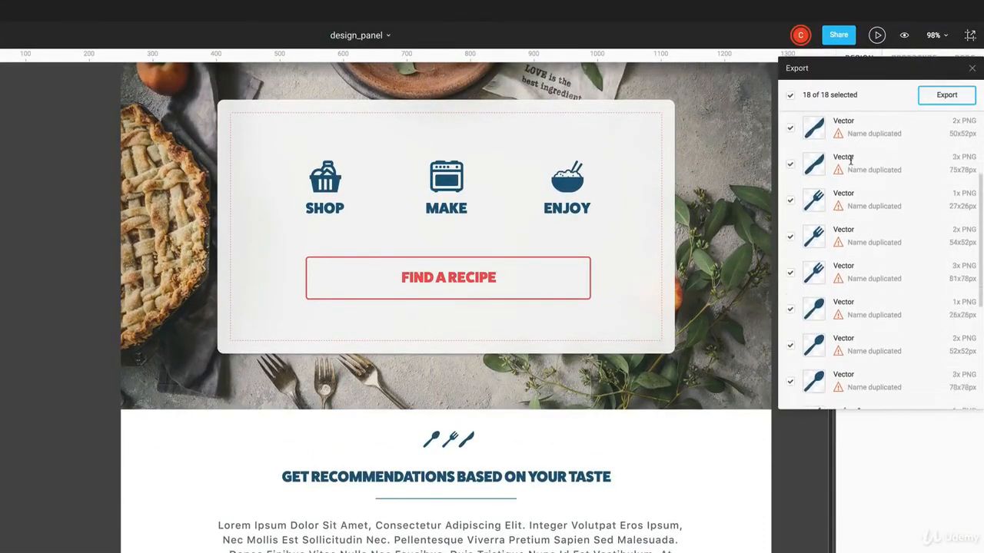
{"action": "scroll", "coordinate": [851, 184], "scroll_direction": "down", "scroll_amount": 2}
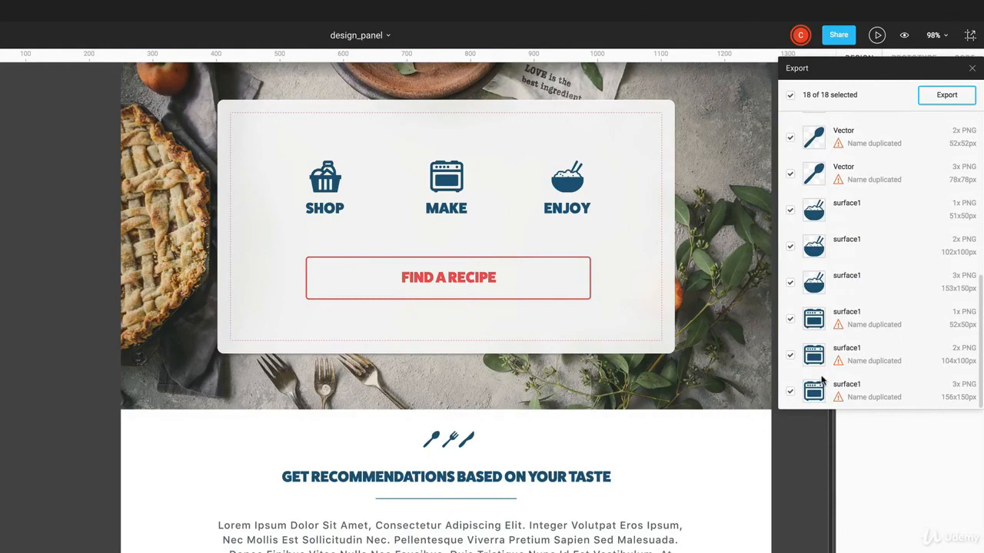
{"action": "scroll", "coordinate": [821, 379], "scroll_direction": "up", "scroll_amount": 5}
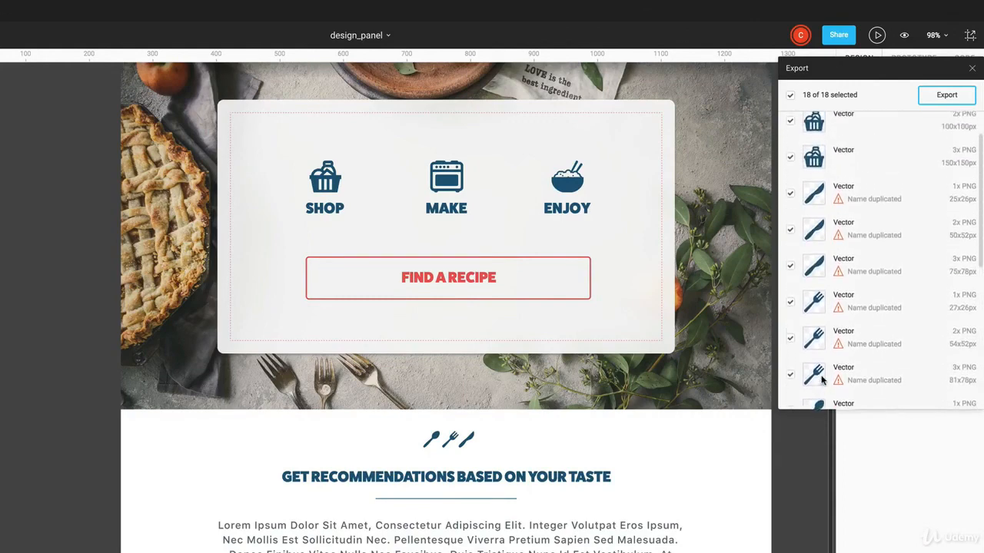
{"action": "scroll", "coordinate": [821, 378], "scroll_direction": "up", "scroll_amount": 1}
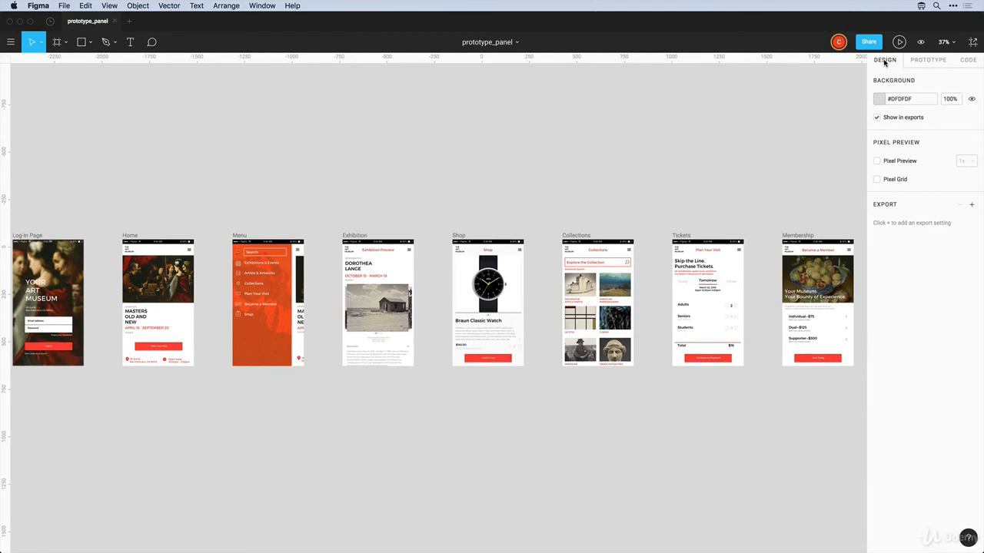
Step: Switch the prototype_panel file to prototype mode, preview the frames as a presentation, and return to the canvas
{"action": "left_click", "coordinate": [924, 61]}
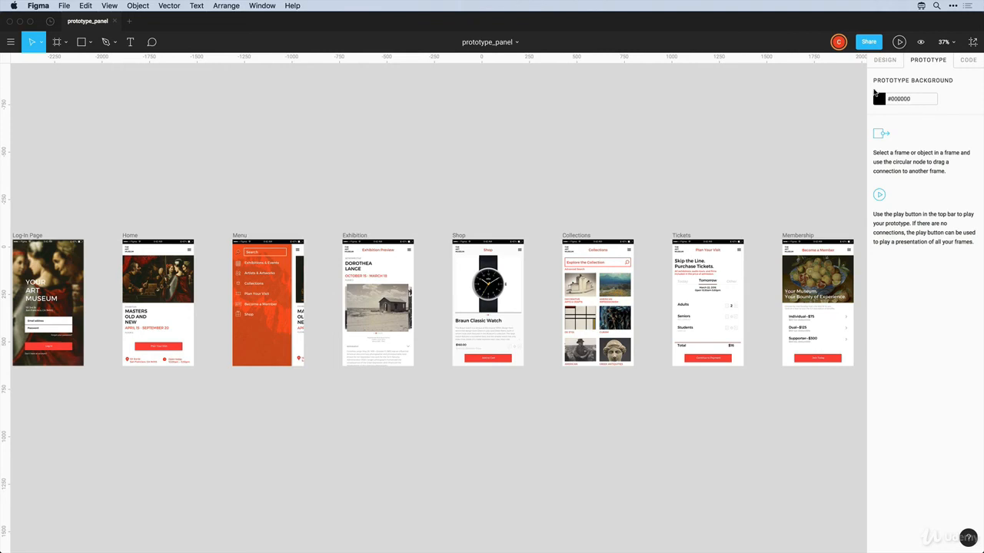
{"action": "left_click", "coordinate": [899, 42]}
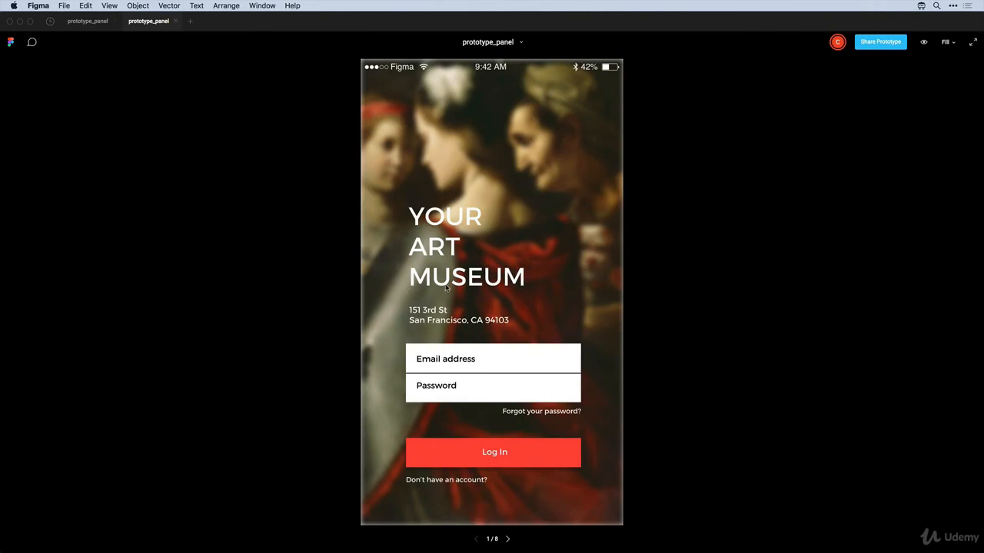
{"action": "left_click", "coordinate": [86, 22]}
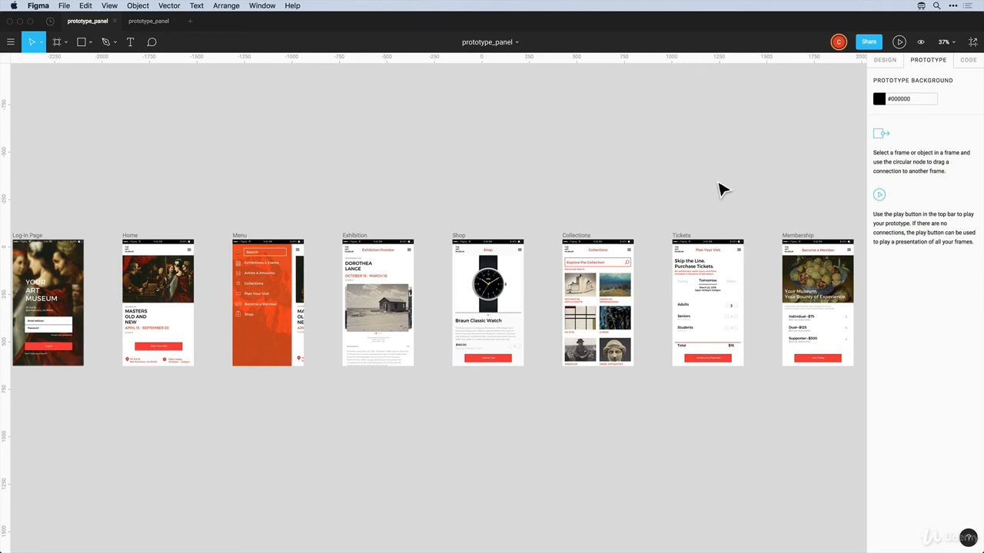
Step: Connect the Log In button on the Log-In Page frame to the Home frame
{"action": "scroll", "coordinate": [270, 206], "scroll_direction": "left", "scroll_amount": 5}
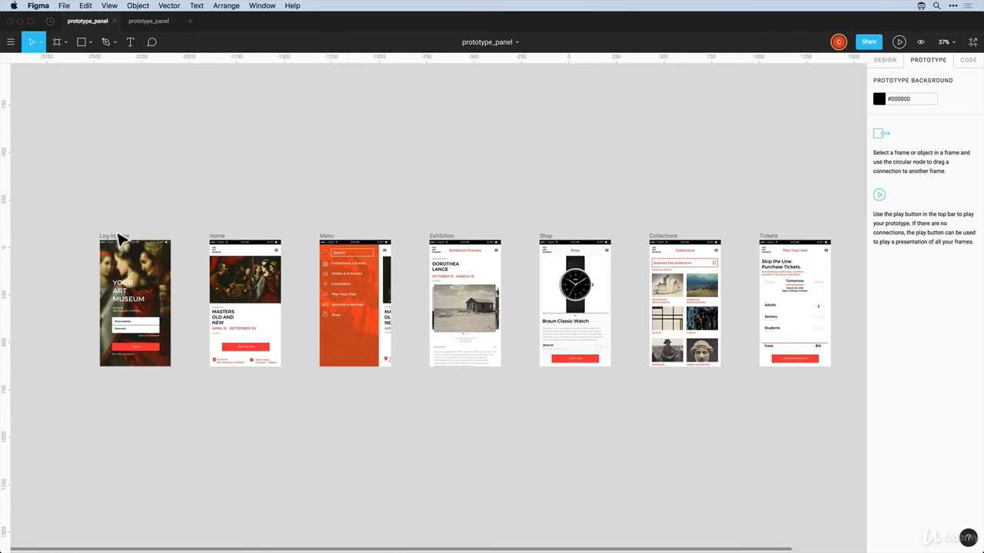
{"action": "left_click", "coordinate": [118, 240]}
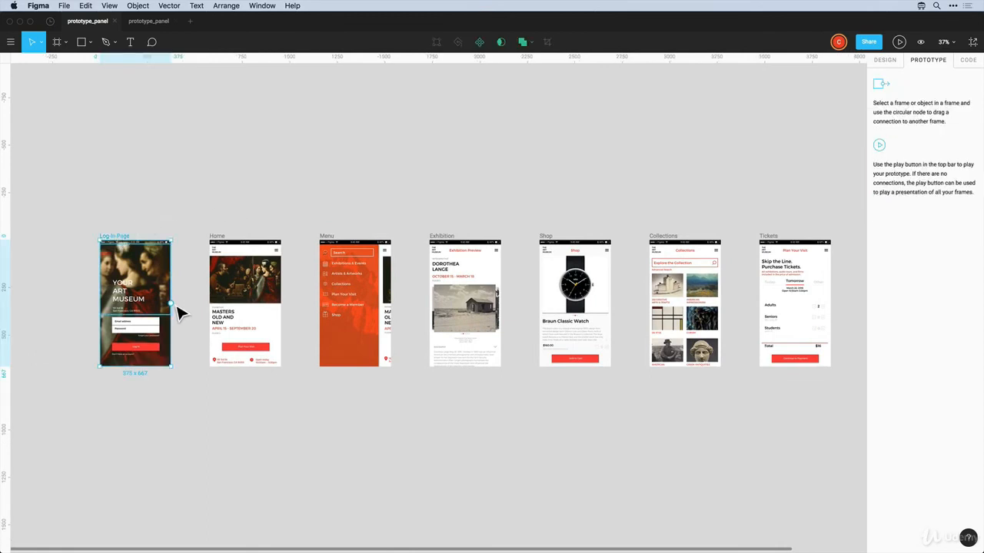
{"action": "mouse_move", "coordinate": [171, 303]}
{"action": "left_mouse_down"}
{"action": "mouse_move", "coordinate": [196, 298]}
{"action": "mouse_move", "coordinate": [187, 288]}
{"action": "mouse_move", "coordinate": [196, 244]}
{"action": "mouse_move", "coordinate": [197, 280]}
{"action": "mouse_move", "coordinate": [201, 265]}
{"action": "mouse_move", "coordinate": [592, 309]}
{"action": "mouse_move", "coordinate": [766, 315]}
{"action": "mouse_move", "coordinate": [172, 303]}
{"action": "left_mouse_up"}
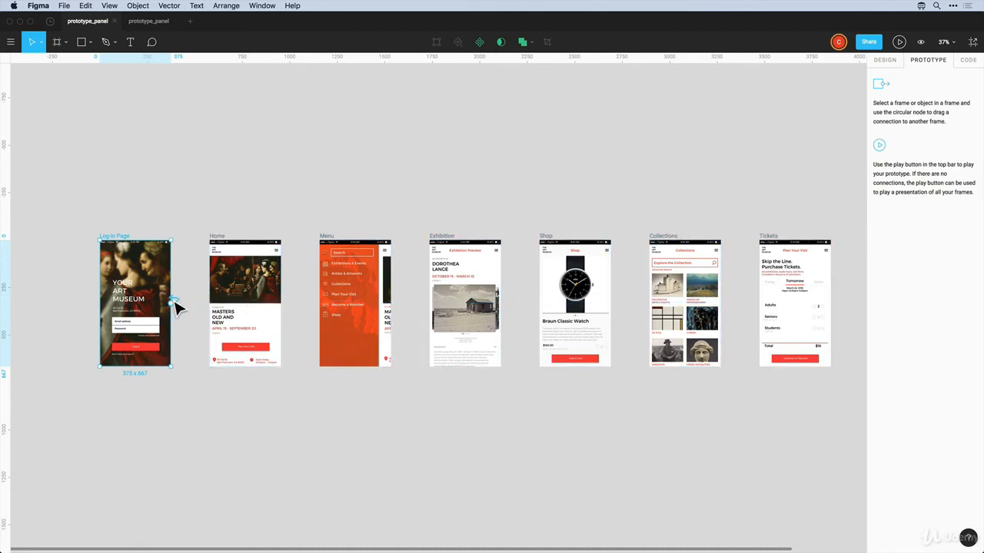
{"action": "left_click", "coordinate": [151, 357]}
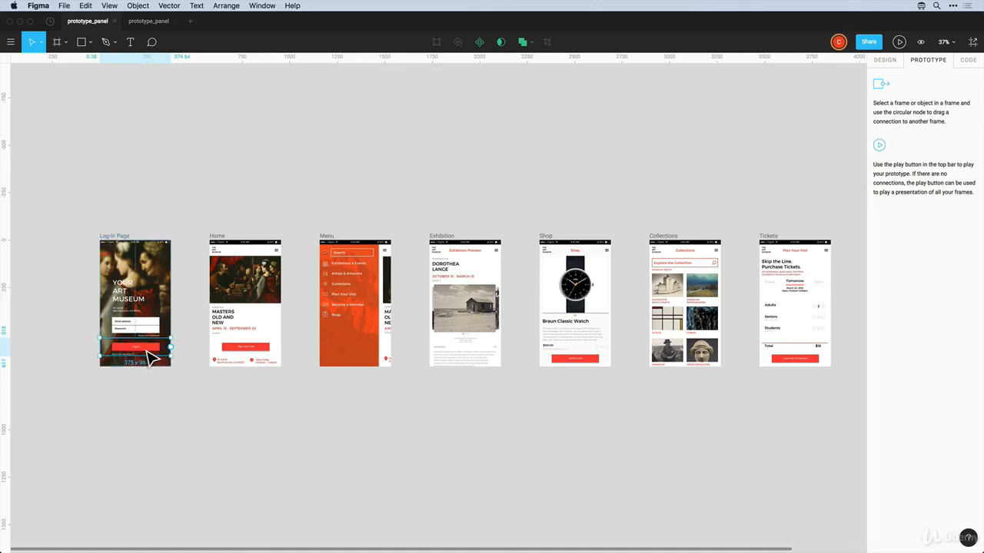
{"action": "left_click", "coordinate": [149, 355]}
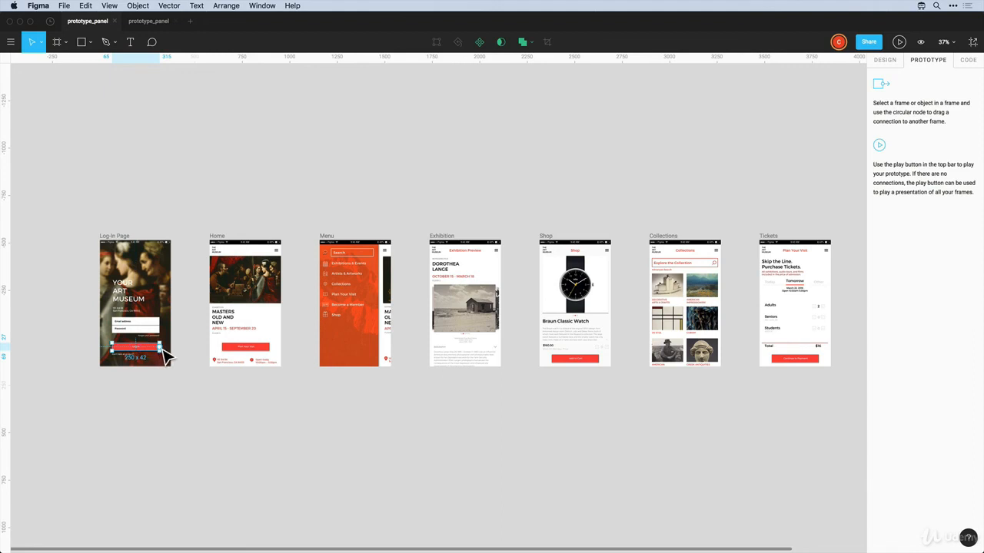
{"action": "left_click_drag", "start_coordinate": [162, 348], "coordinate": [244, 308]}
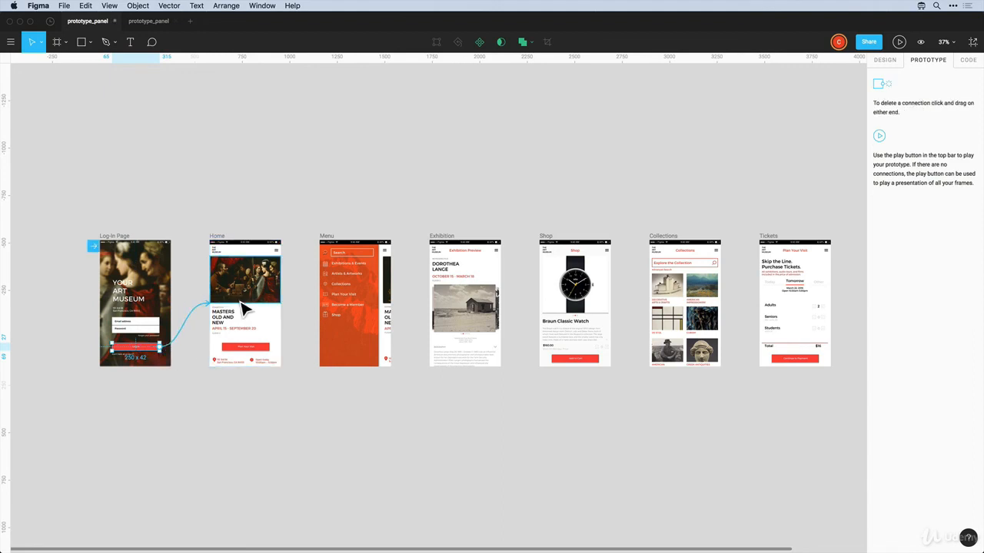
Step: Connect the hamburger menu icon on the Home frame to the Menu frame
{"action": "left_click", "coordinate": [280, 255]}
{"action": "double_click", "coordinate": [278, 256]}
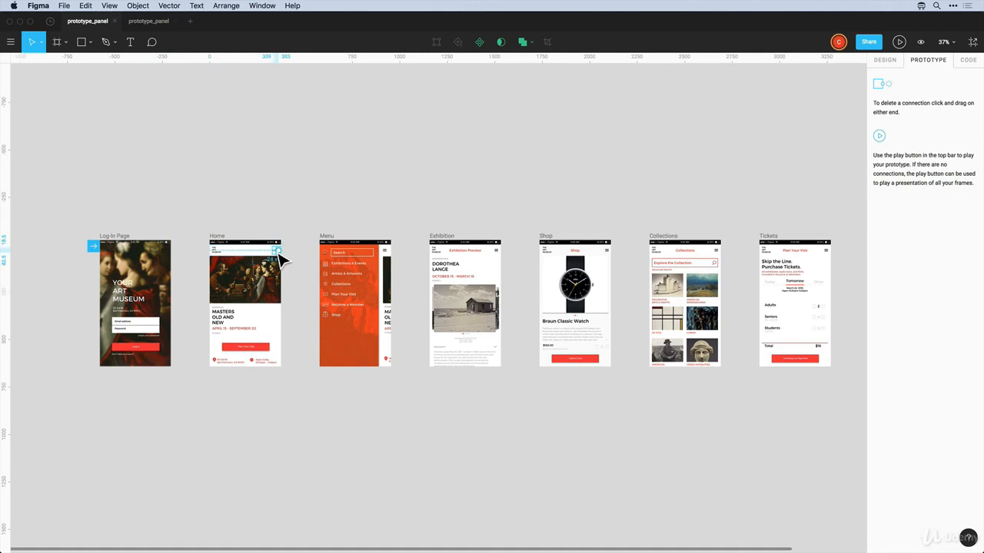
{"action": "left_click_drag", "start_coordinate": [278, 251], "coordinate": [357, 291]}
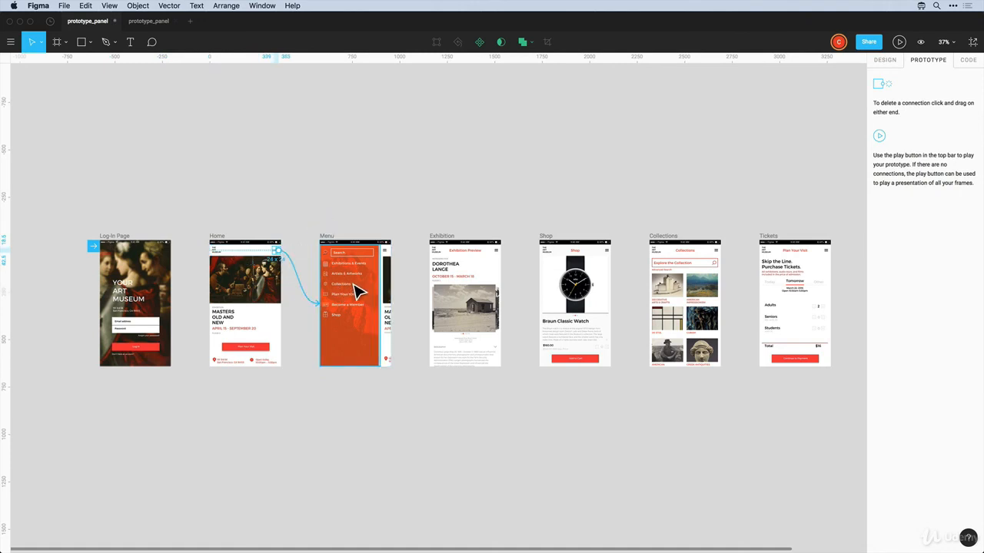
Step: Connect the Exhibitions & Events item on the Menu frame to the Exhibition frame
{"action": "left_click", "coordinate": [191, 223]}
{"action": "left_click_drag", "start_coordinate": [184, 218], "coordinate": [743, 412]}
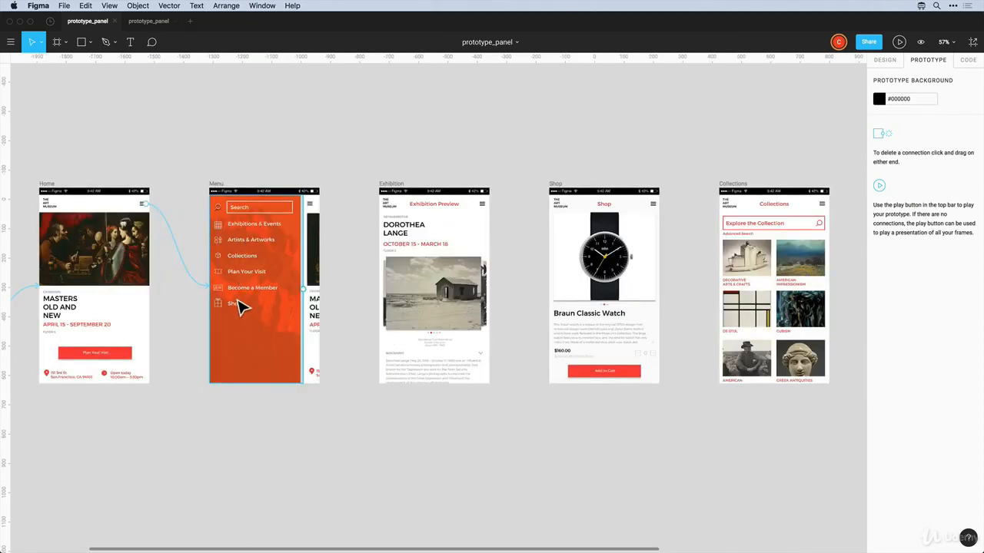
{"action": "left_click", "coordinate": [248, 230]}
{"action": "key", "text": "Escape"}
{"action": "double_click", "coordinate": [255, 225]}
{"action": "left_click_drag", "start_coordinate": [291, 232], "coordinate": [435, 258]}
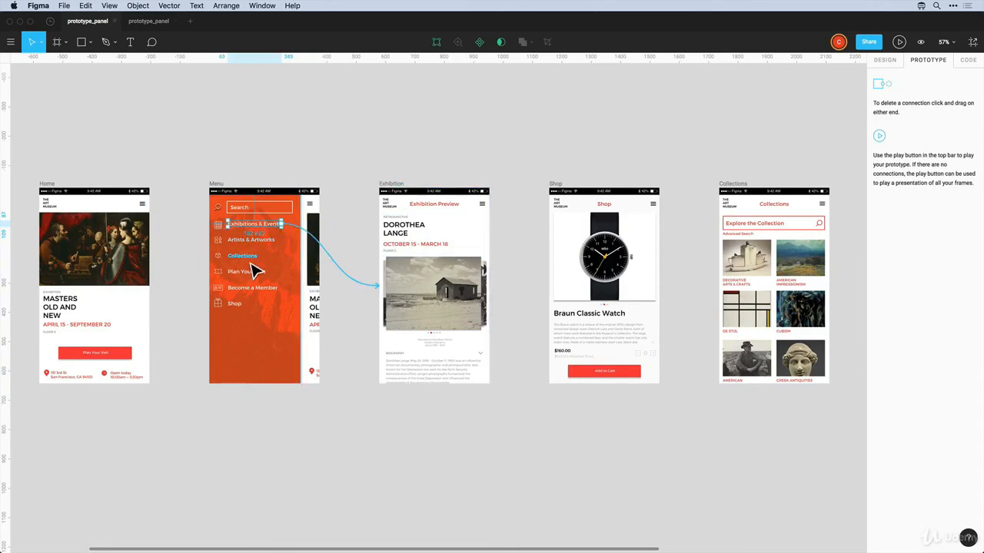
Step: Connect the Menu frame's Shop item to the Shop frame and its Collections item to the Collections frame
{"action": "left_click", "coordinate": [236, 306]}
{"action": "left_click_drag", "start_coordinate": [245, 305], "coordinate": [591, 313]}
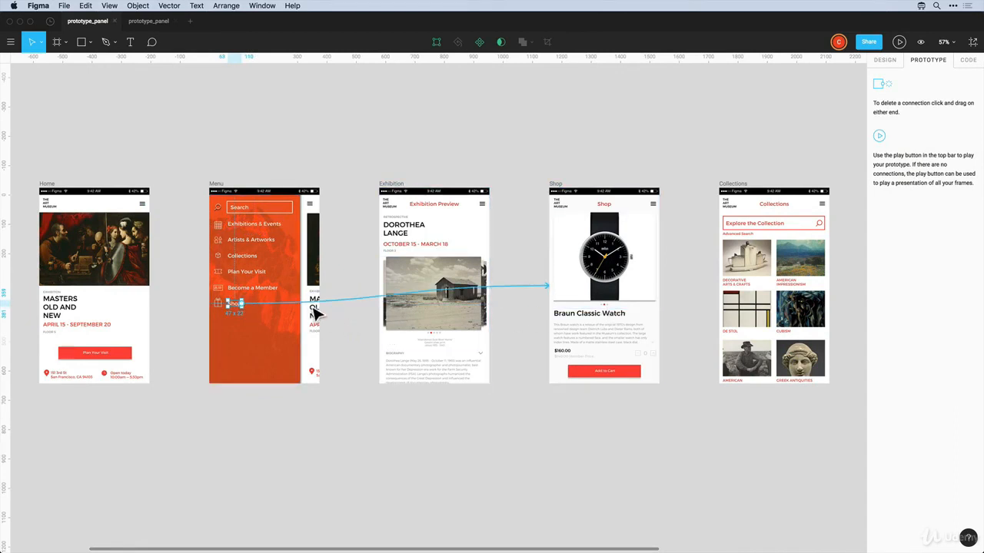
{"action": "left_click", "coordinate": [246, 257]}
{"action": "left_click_drag", "start_coordinate": [267, 255], "coordinate": [808, 273]}
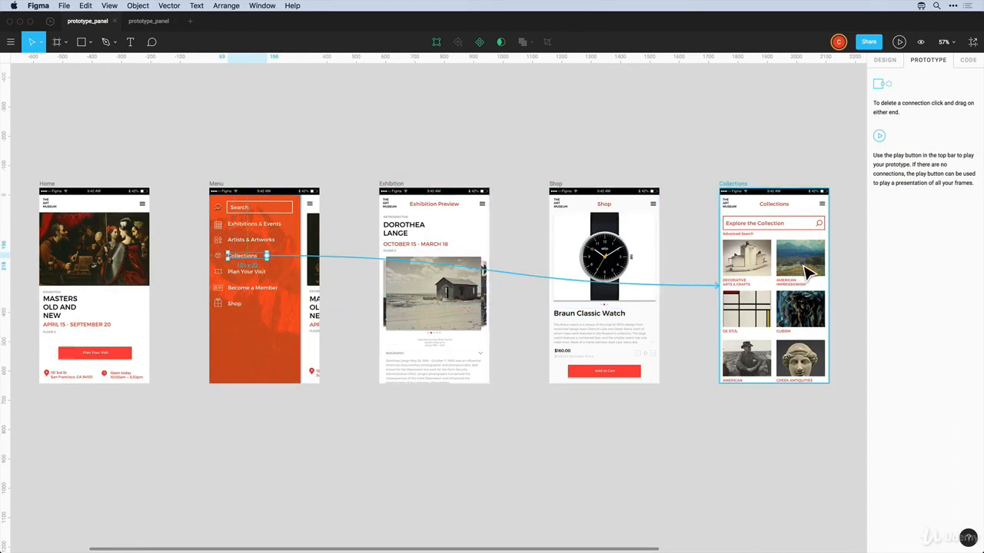
Step: Connect the Plan Your Visit item on the Menu frame to the Tickets frame
{"action": "scroll", "coordinate": [761, 279], "scroll_direction": "right", "scroll_amount": 5}
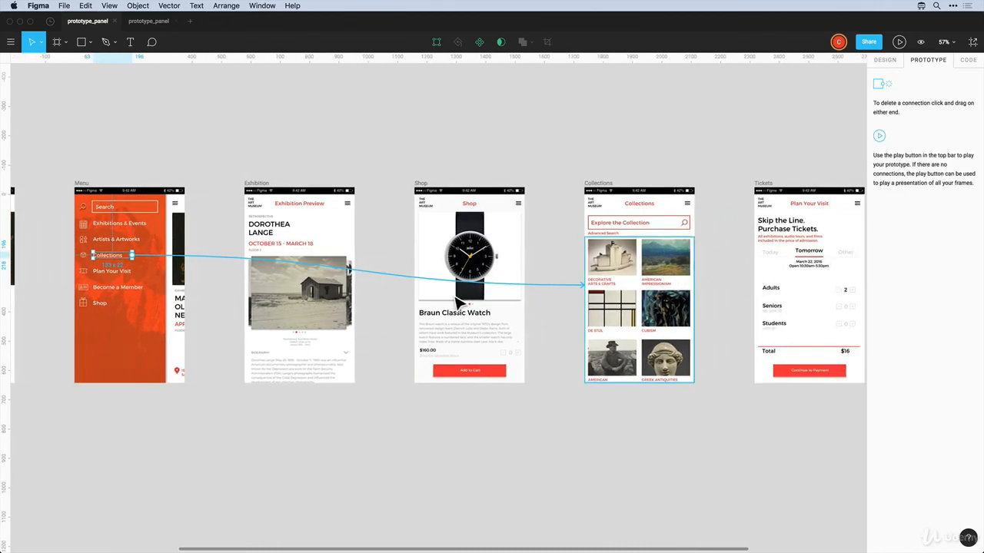
{"action": "left_click", "coordinate": [129, 277]}
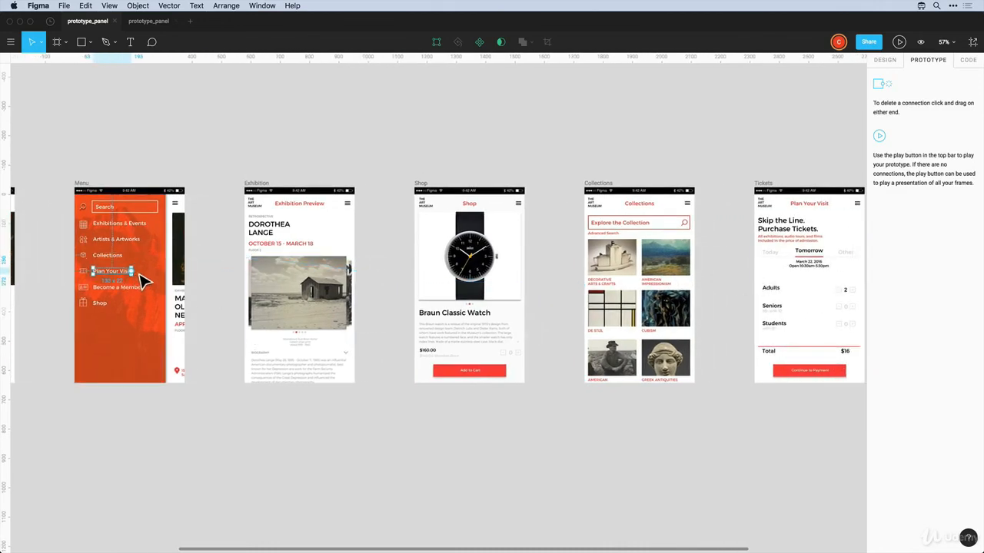
{"action": "left_click_drag", "start_coordinate": [139, 278], "coordinate": [792, 277]}
{"action": "scroll", "coordinate": [683, 299], "scroll_direction": "right", "scroll_amount": 7}
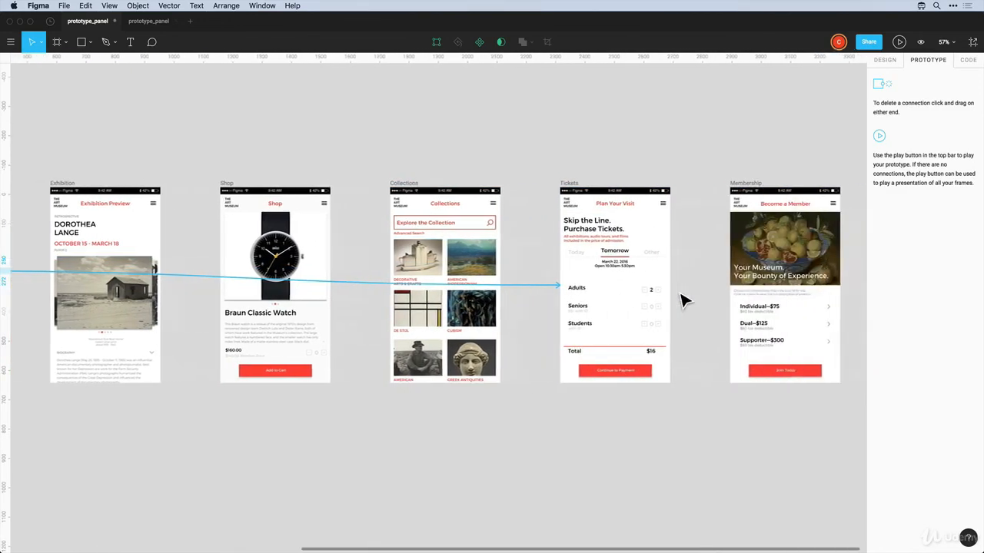
Step: Connect the Become a Member item on the Menu frame to the Membership frame
{"action": "scroll", "coordinate": [684, 300], "scroll_direction": "left", "scroll_amount": 6}
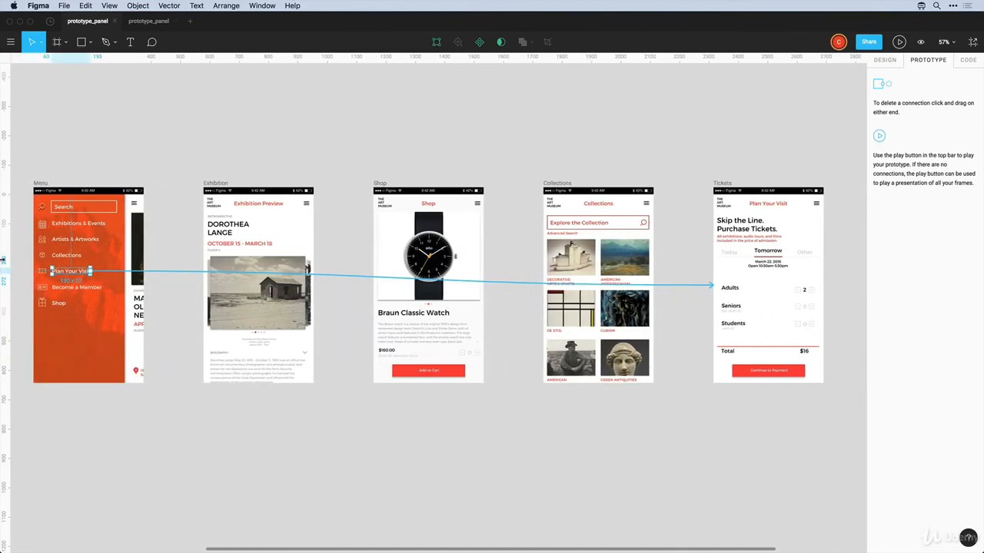
{"action": "left_click", "coordinate": [85, 287]}
{"action": "left_click_drag", "start_coordinate": [102, 288], "coordinate": [376, 286]}
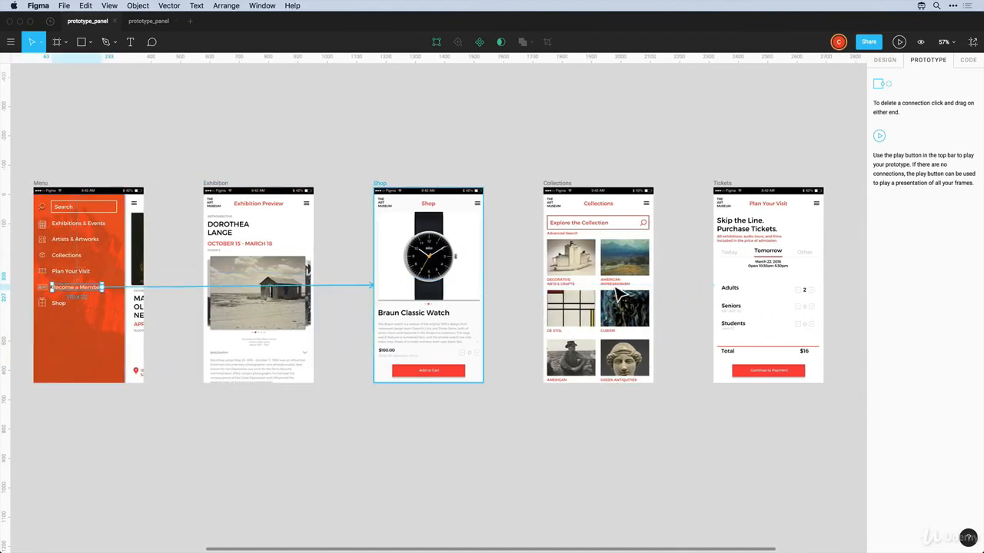
{"action": "left_click_drag", "start_coordinate": [619, 291], "coordinate": [95, 238]}
Step: Connect the hamburger menu icons on the Shop and Exhibition frames back to the Menu frame
{"action": "left_click", "coordinate": [460, 206]}
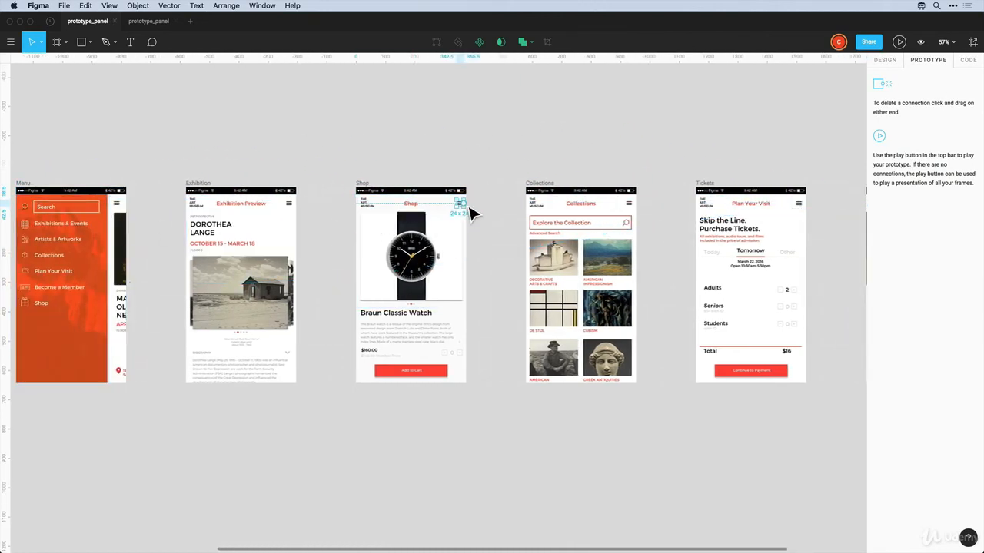
{"action": "left_click_drag", "start_coordinate": [466, 207], "coordinate": [44, 230]}
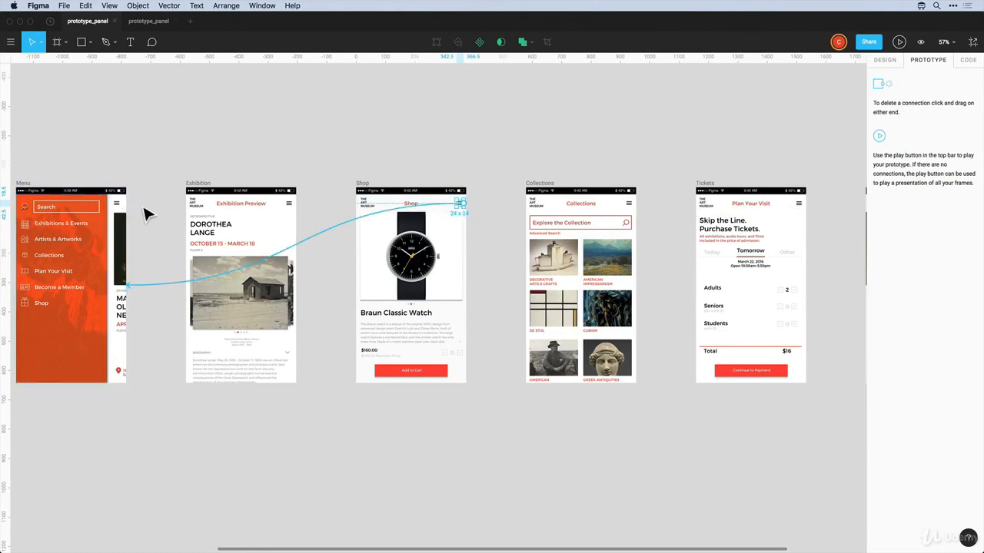
{"action": "left_click", "coordinate": [292, 207]}
{"action": "left_click", "coordinate": [292, 206]}
{"action": "left_click_drag", "start_coordinate": [297, 204], "coordinate": [123, 286]}
Step: Connect the hamburger menu icon on the Collections frame back to the Menu frame
{"action": "left_click", "coordinate": [632, 204]}
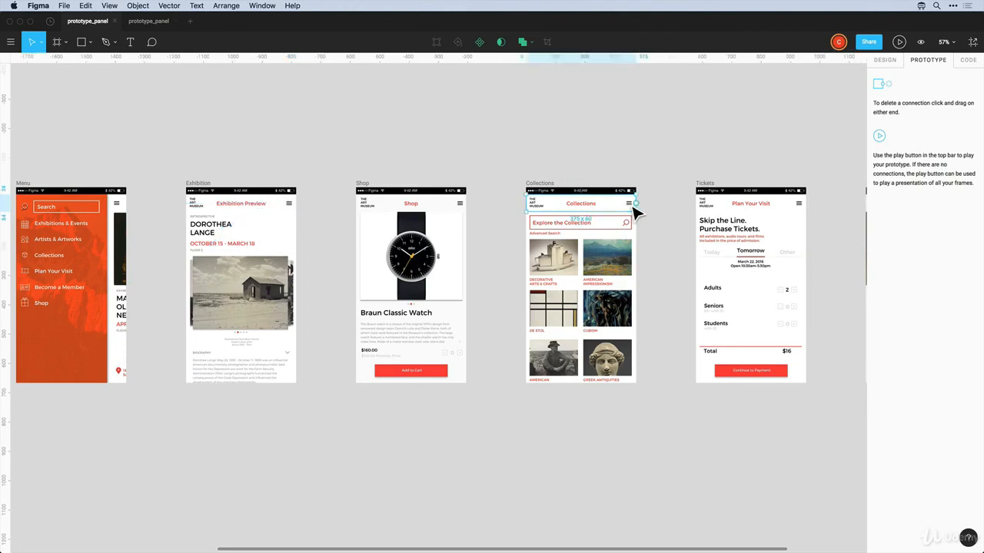
{"action": "left_click", "coordinate": [637, 207]}
{"action": "left_click_drag", "start_coordinate": [638, 210], "coordinate": [81, 254]}
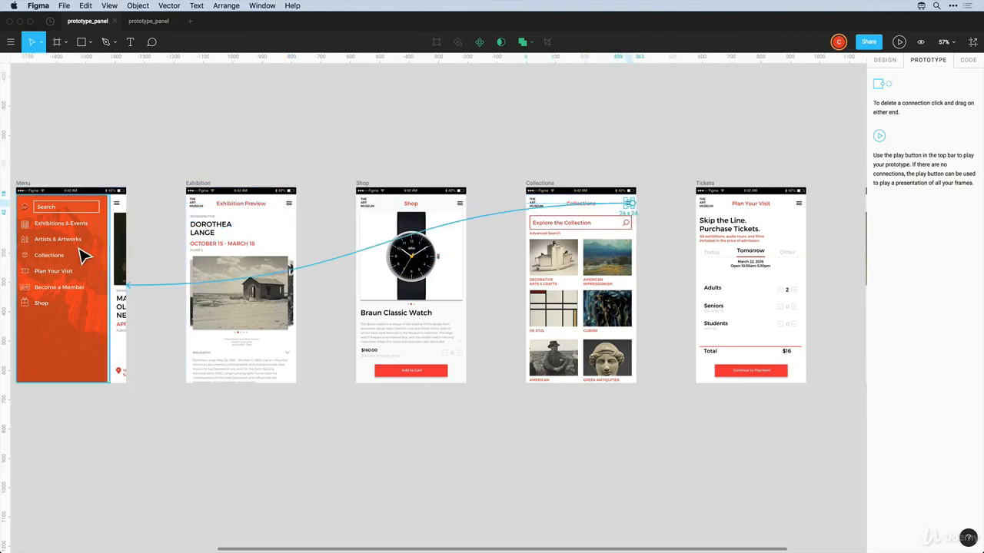
Step: Select the orange panel on the Menu frame and examine the connections leaving its menu items
{"action": "left_click", "coordinate": [115, 285]}
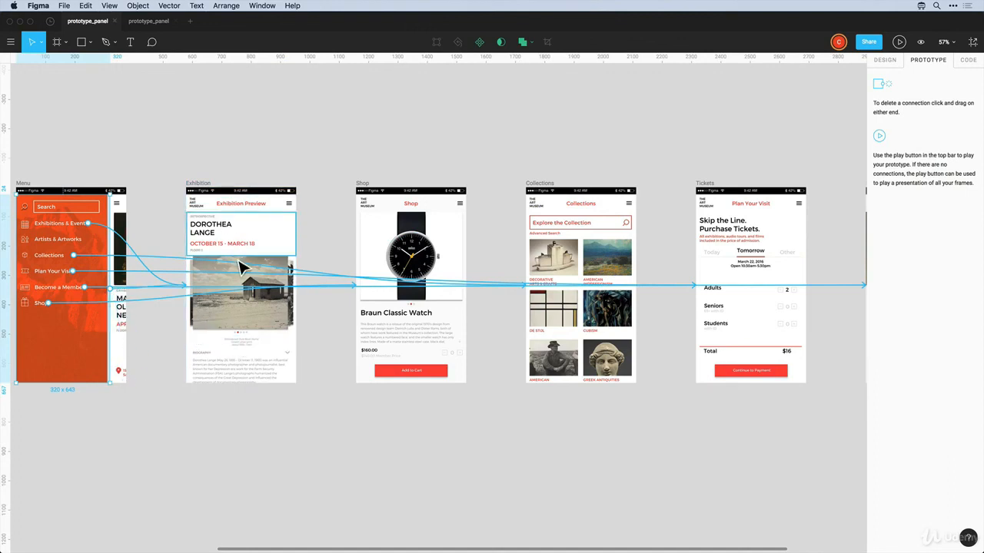
{"action": "scroll", "coordinate": [242, 273], "scroll_direction": "left", "scroll_amount": 3}
{"action": "scroll", "coordinate": [242, 266], "scroll_direction": "left", "scroll_amount": 5}
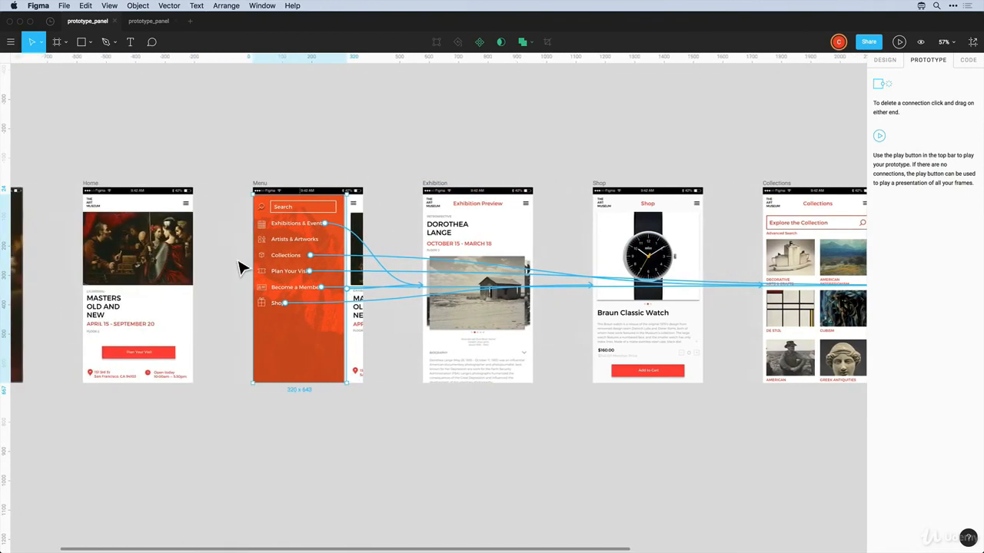
Step: Examine the connection from the Home frame's hamburger icon to the Menu frame and the starting-point marker on the Log-In Page frame
{"action": "left_click_drag", "start_coordinate": [422, 288], "coordinate": [229, 260]}
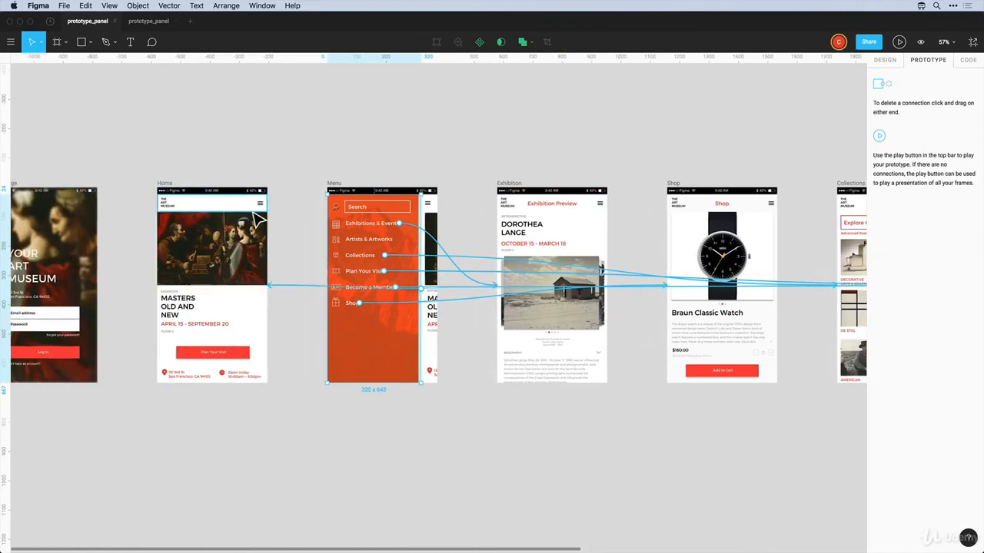
{"action": "left_click", "coordinate": [262, 204]}
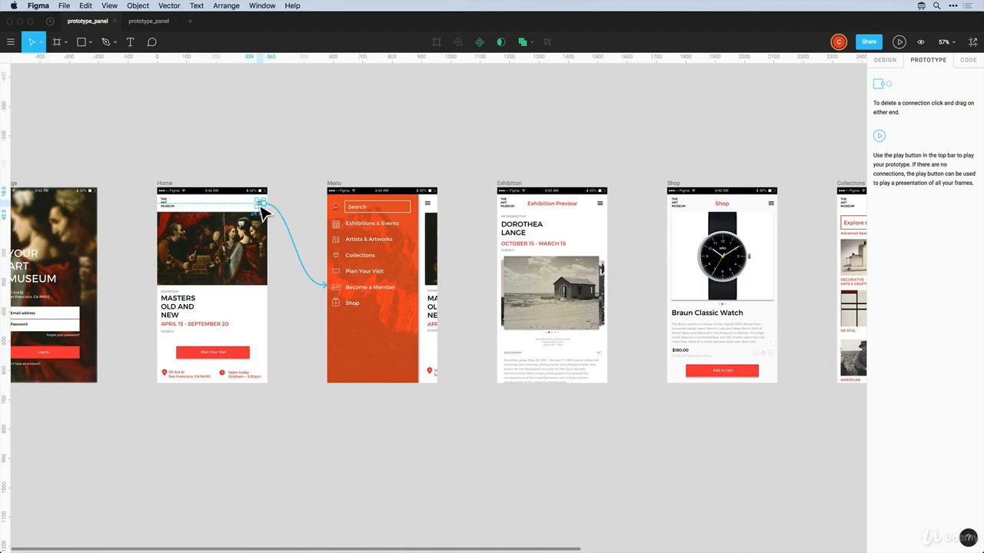
{"action": "scroll", "coordinate": [269, 214], "scroll_direction": "left", "scroll_amount": 2}
{"action": "left_click", "coordinate": [220, 158]}
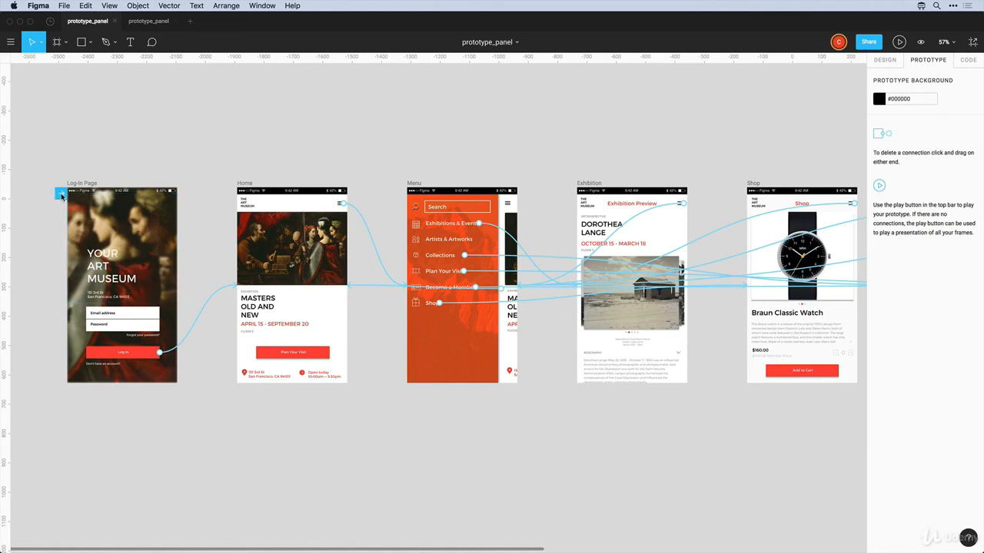
{"action": "mouse_move", "coordinate": [63, 196]}
{"action": "left_mouse_down"}
{"action": "mouse_move", "coordinate": [266, 214]}
{"action": "mouse_move", "coordinate": [431, 204]}
{"action": "mouse_move", "coordinate": [312, 216]}
{"action": "mouse_move", "coordinate": [65, 196]}
{"action": "left_mouse_up"}
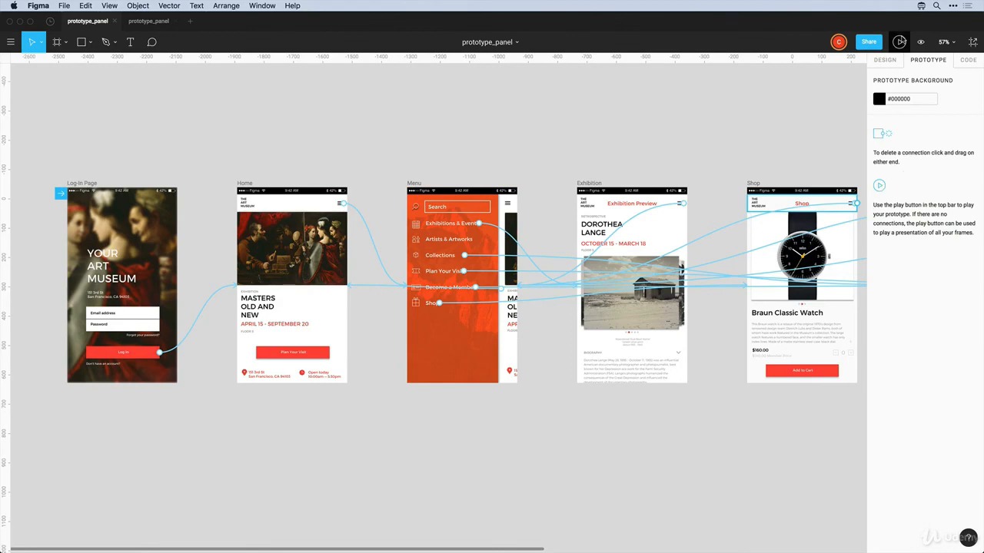
Step: Play the prototype and test the links from Log In through Home and the menu to Exhibitions & Events and back
{"action": "left_click", "coordinate": [898, 41]}
{"action": "left_click", "coordinate": [127, 21]}
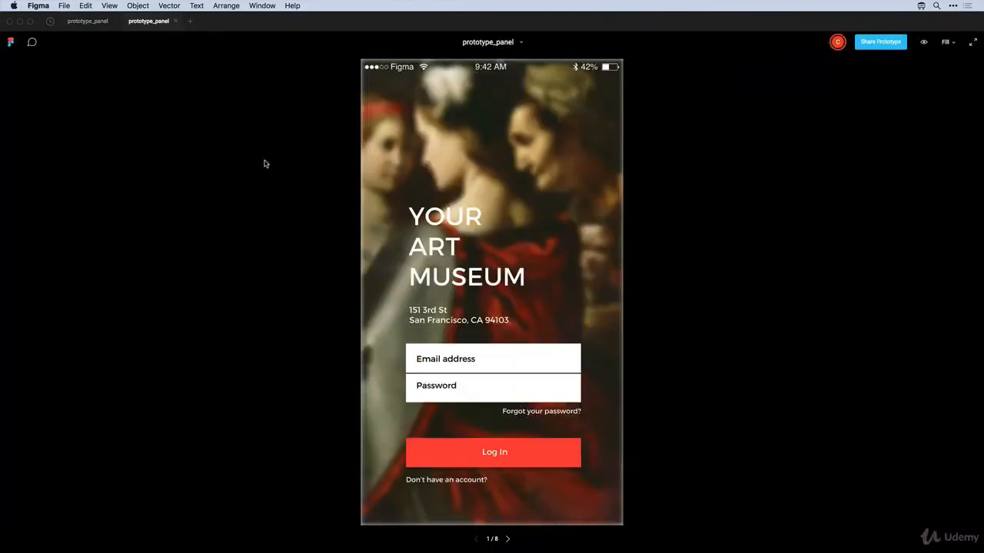
{"action": "left_click", "coordinate": [498, 460]}
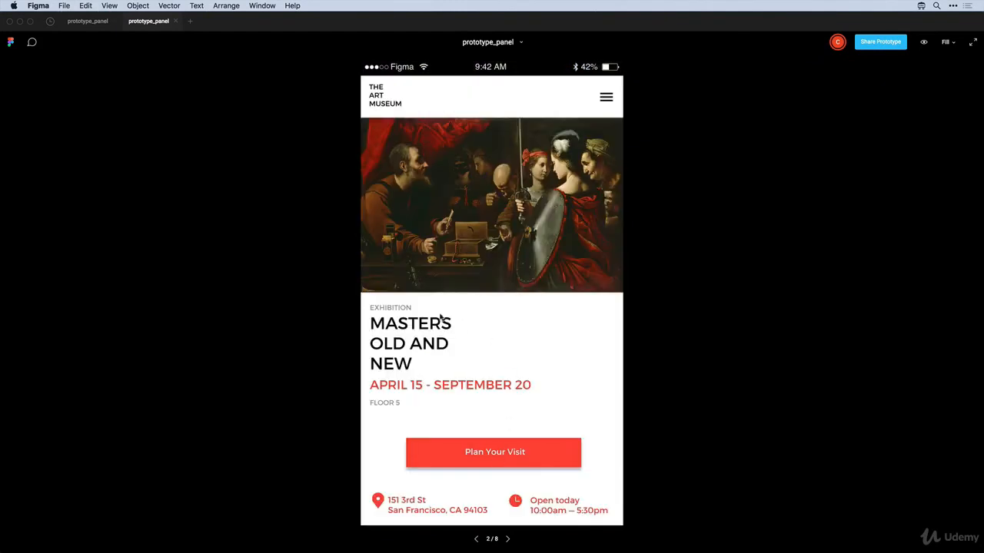
{"action": "left_click", "coordinate": [605, 100]}
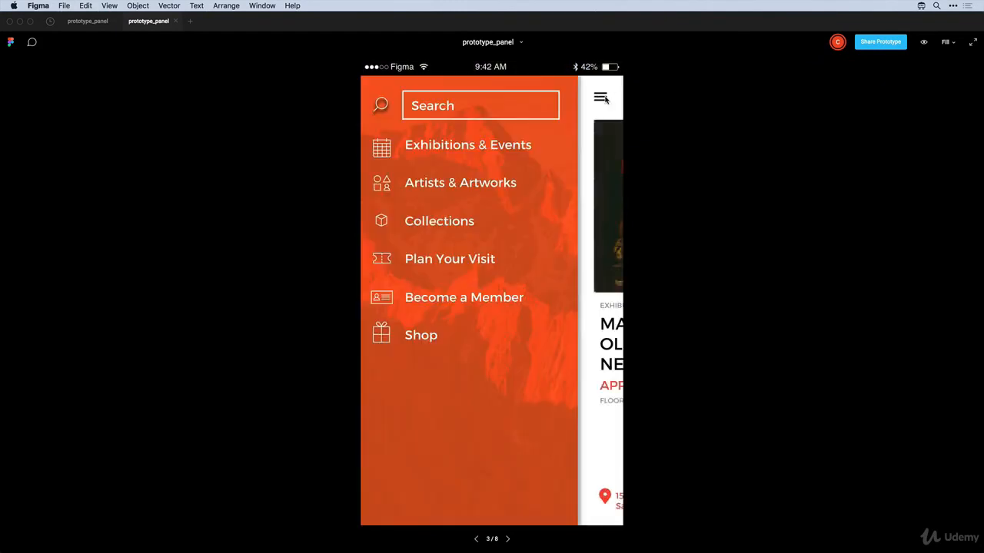
{"action": "left_click", "coordinate": [479, 148]}
{"action": "left_click", "coordinate": [604, 101]}
Step: Test the prototype's Collections and Shop menu links, returning to the menu from each screen
{"action": "left_click", "coordinate": [441, 225]}
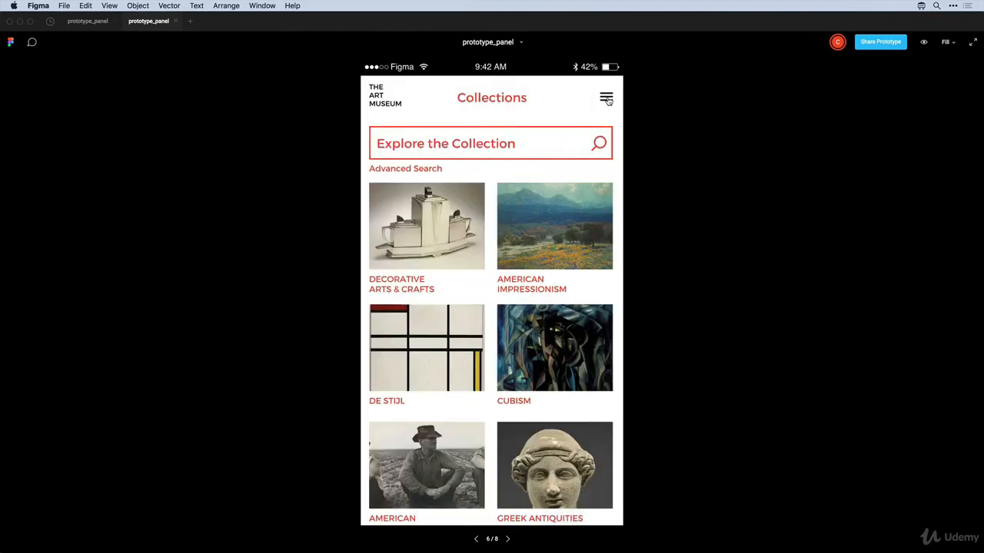
{"action": "left_click", "coordinate": [607, 99]}
{"action": "left_click", "coordinate": [419, 335]}
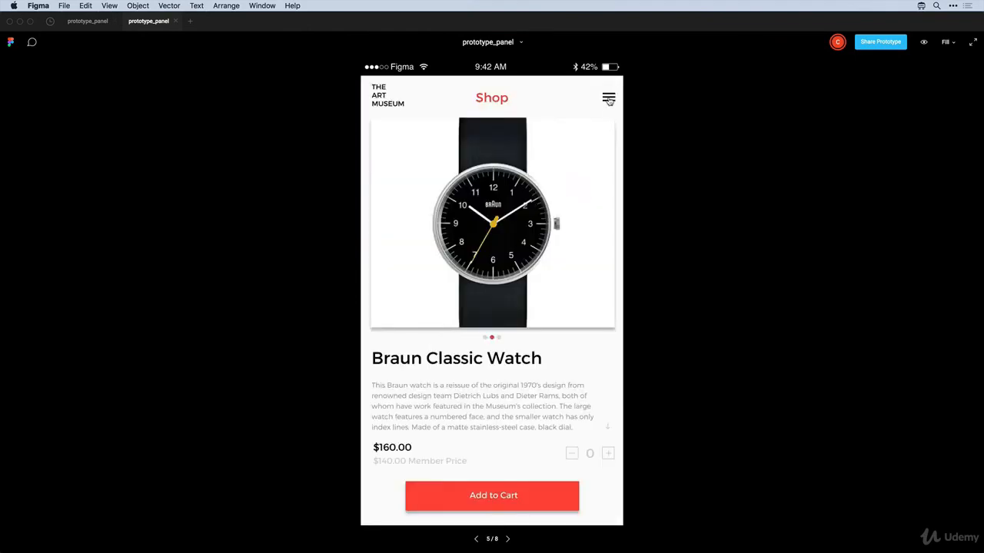
{"action": "left_click", "coordinate": [608, 99]}
Step: Return to the design file and compare the canvas background's code values for CSS, iOS and Android, ending on CSS
{"action": "left_click", "coordinate": [86, 23]}
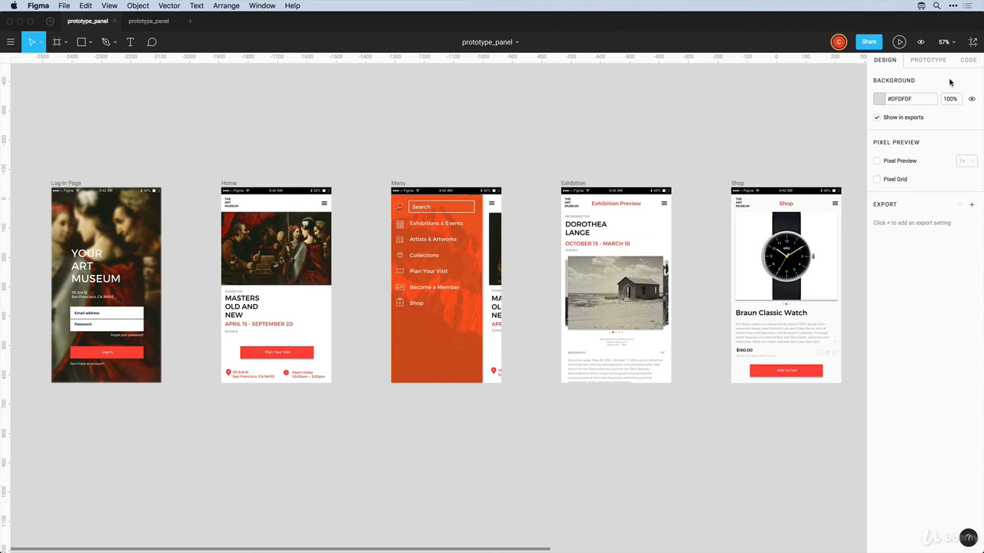
{"action": "left_click", "coordinate": [970, 61]}
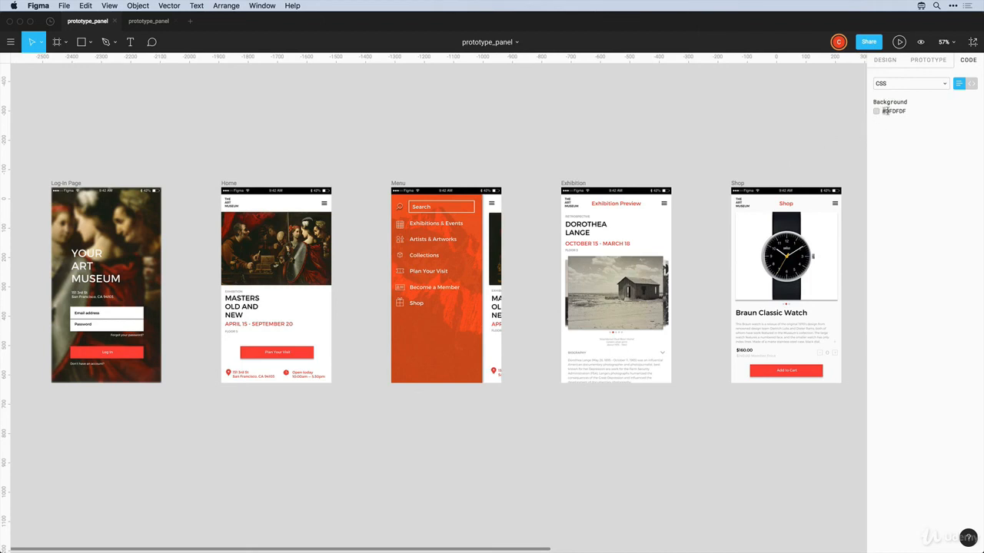
{"action": "left_click_drag", "start_coordinate": [883, 111], "coordinate": [909, 111]}
{"action": "left_click", "coordinate": [894, 87]}
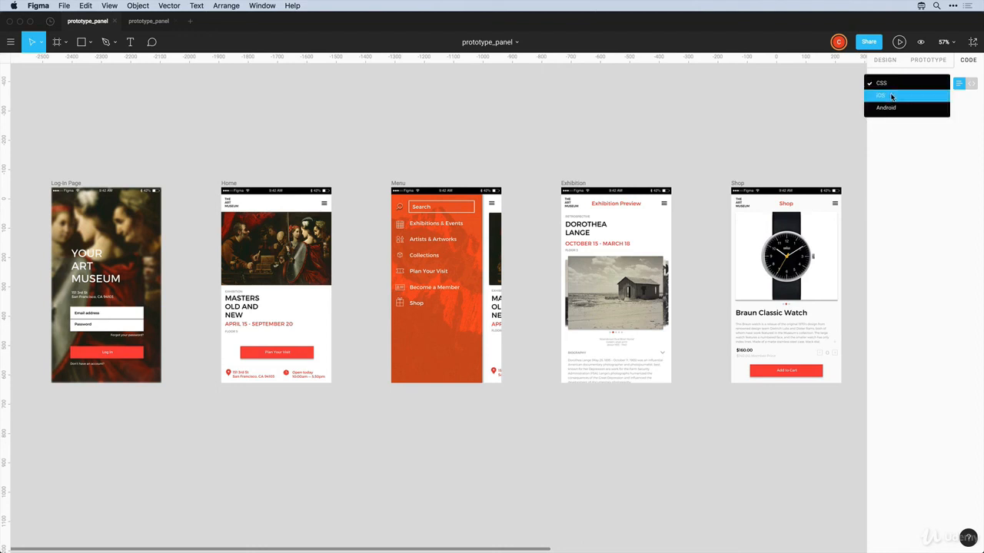
{"action": "left_click", "coordinate": [892, 96]}
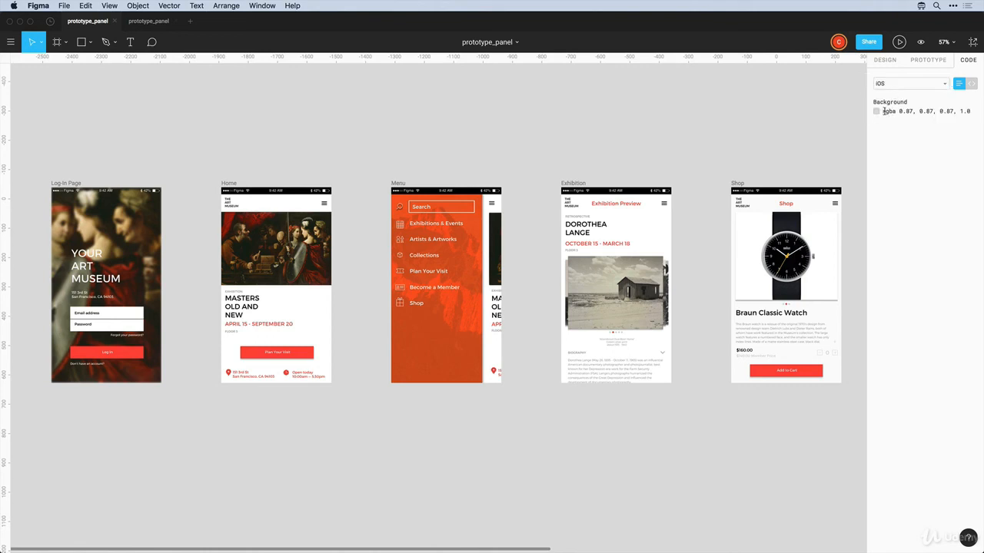
{"action": "left_click_drag", "start_coordinate": [884, 111], "coordinate": [973, 112]}
{"action": "left_click", "coordinate": [925, 86]}
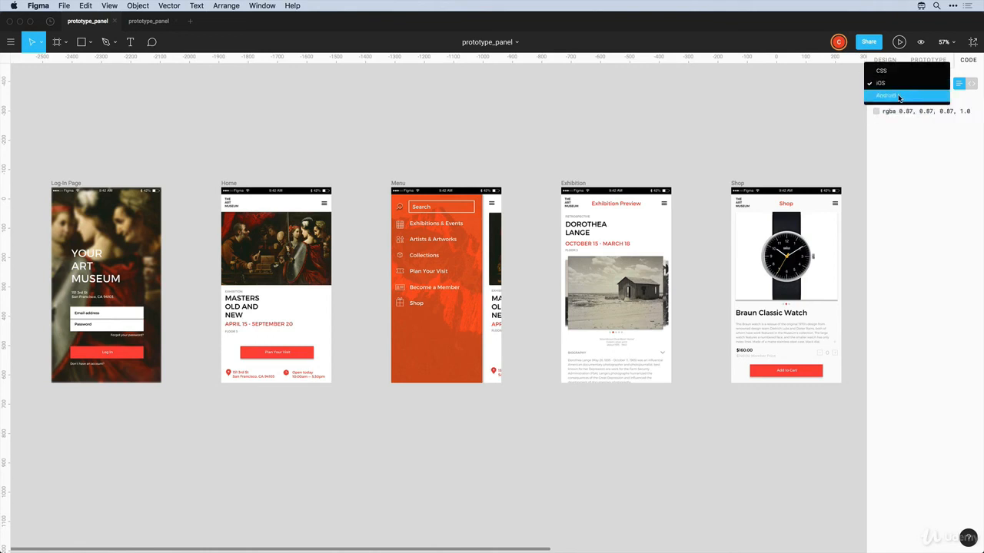
{"action": "left_click", "coordinate": [898, 94]}
{"action": "left_click", "coordinate": [903, 86]}
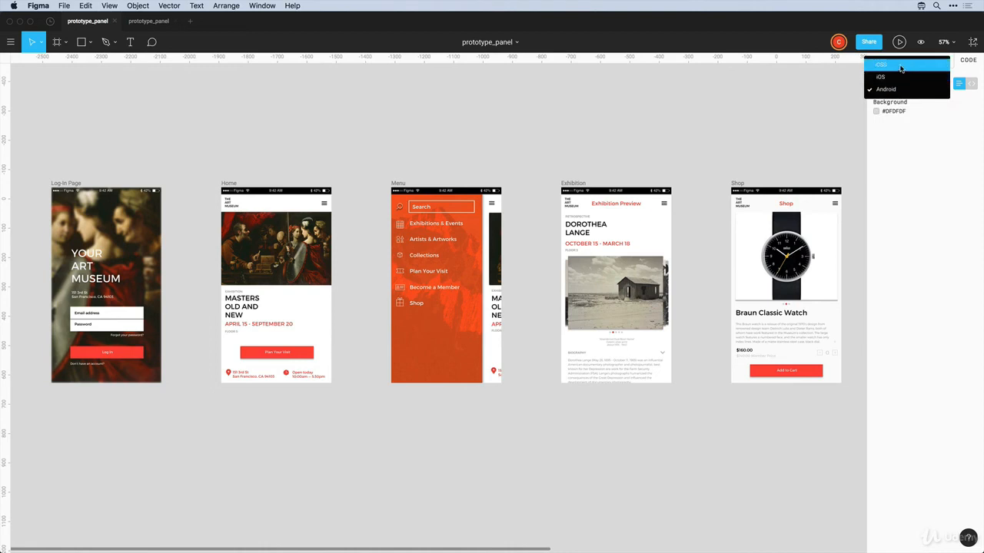
{"action": "left_click", "coordinate": [901, 70]}
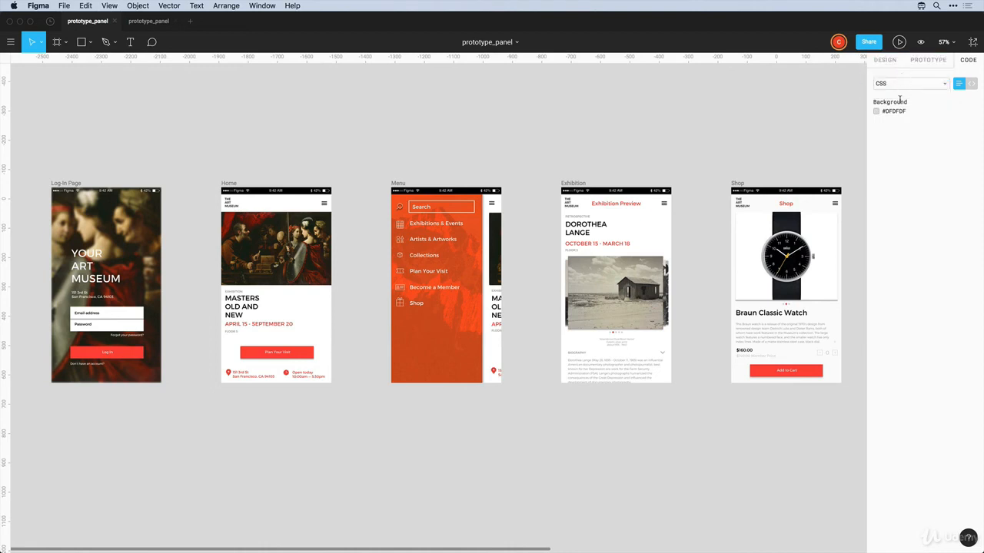
Step: Show the canvas background as CSS code and copy its background declaration
{"action": "left_click", "coordinate": [971, 84]}
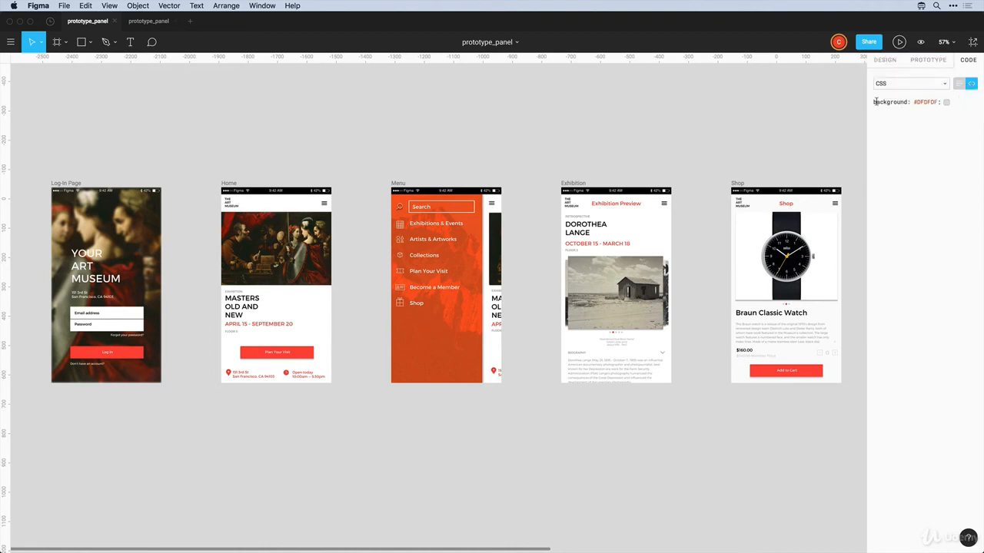
{"action": "left_click_drag", "start_coordinate": [885, 101], "coordinate": [942, 103]}
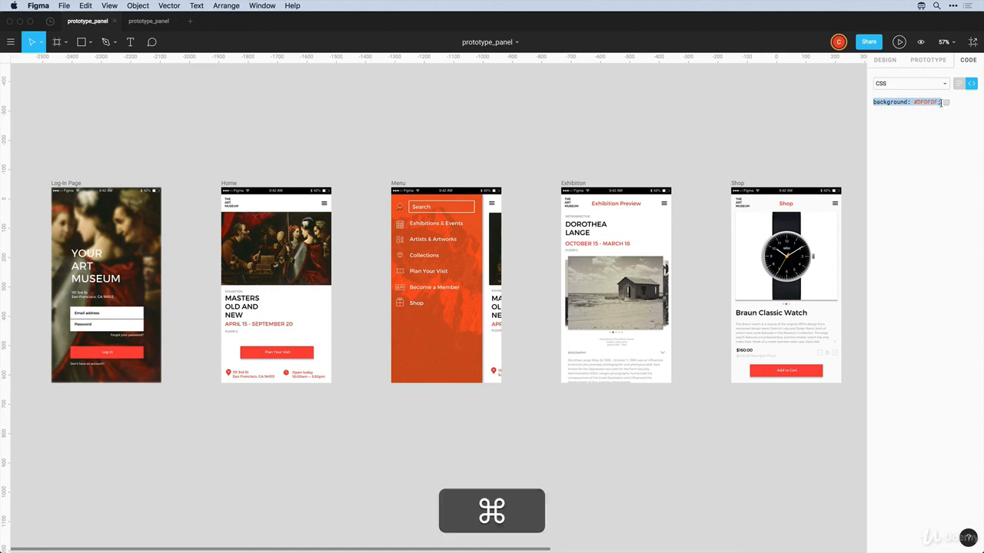
{"action": "key", "text": "super+c"}
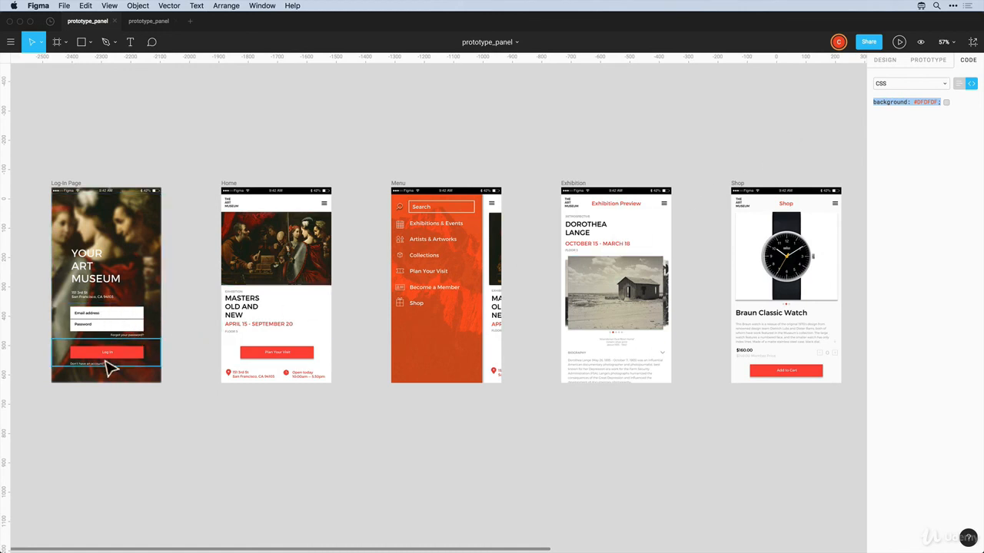
Step: Select the Log In button on the Log-In Page frame and highlight its CSS position and size code
{"action": "key", "text": "z"}
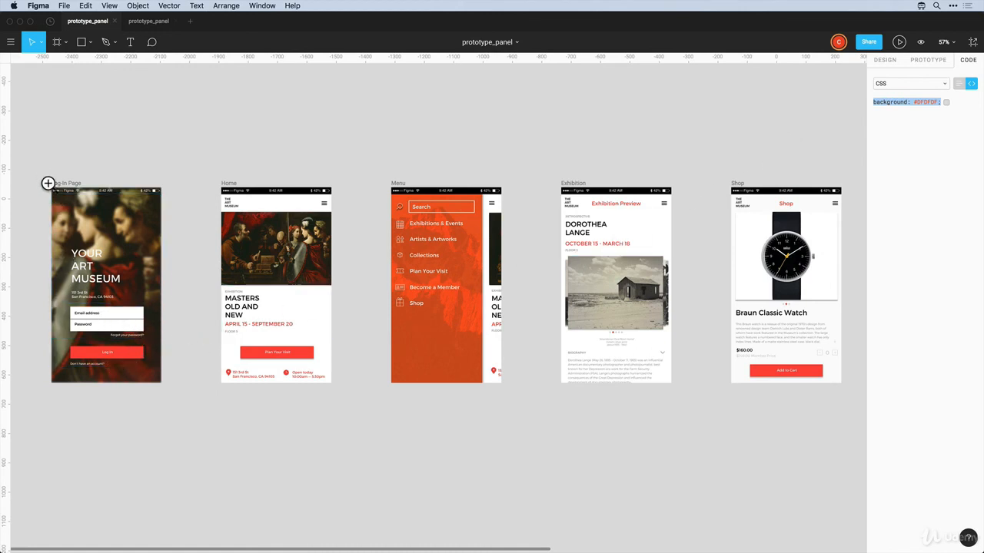
{"action": "left_click_drag", "start_coordinate": [39, 170], "coordinate": [200, 407]}
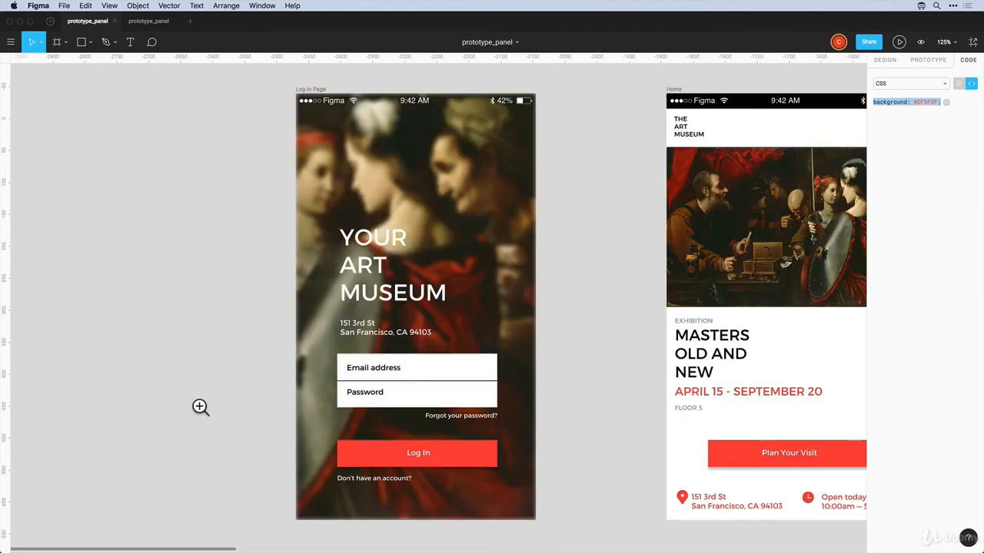
{"action": "left_click", "coordinate": [366, 462]}
{"action": "left_click", "coordinate": [359, 467]}
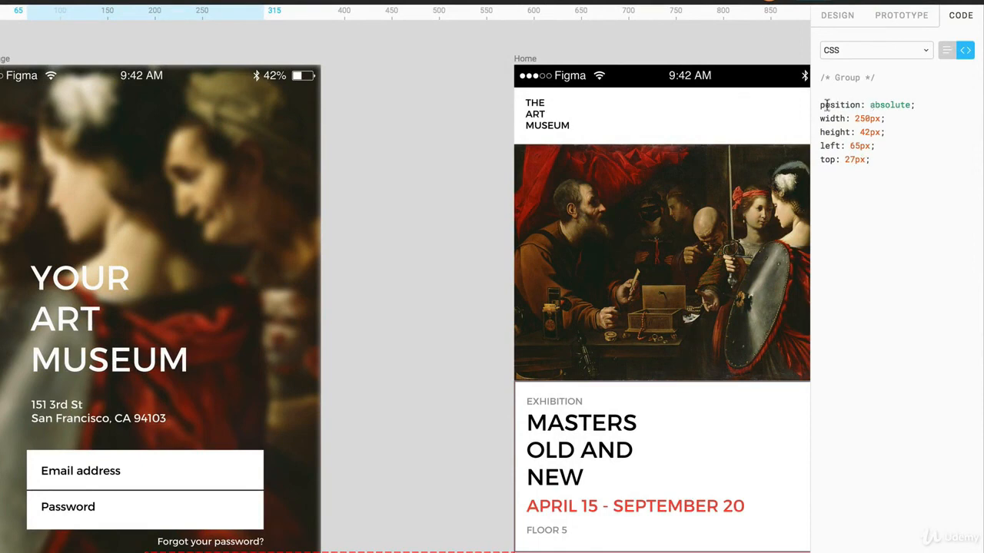
{"action": "left_click_drag", "start_coordinate": [820, 105], "coordinate": [883, 176]}
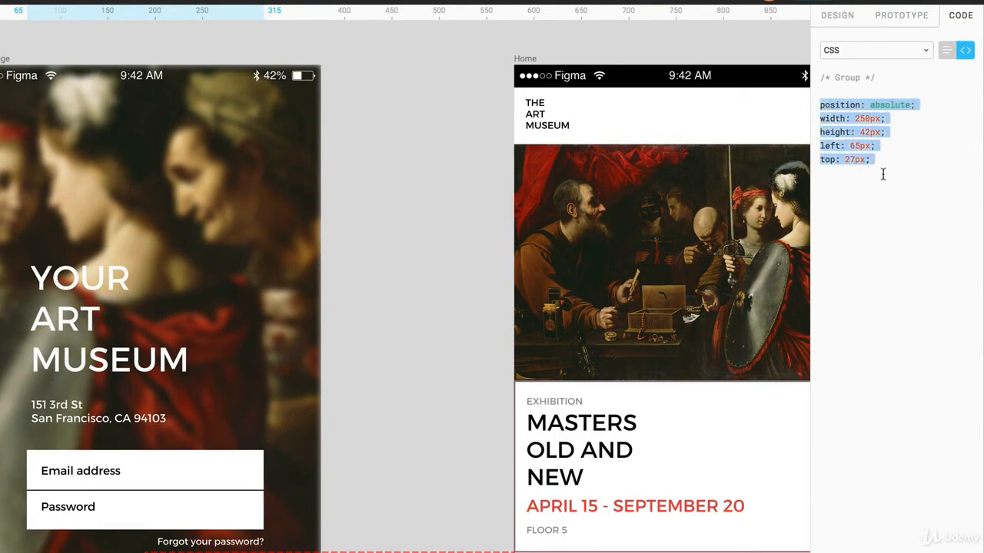
Step: Examine the Log In button's iOS and Android code, comparing the table and code views for Android
{"action": "left_click", "coordinate": [878, 50]}
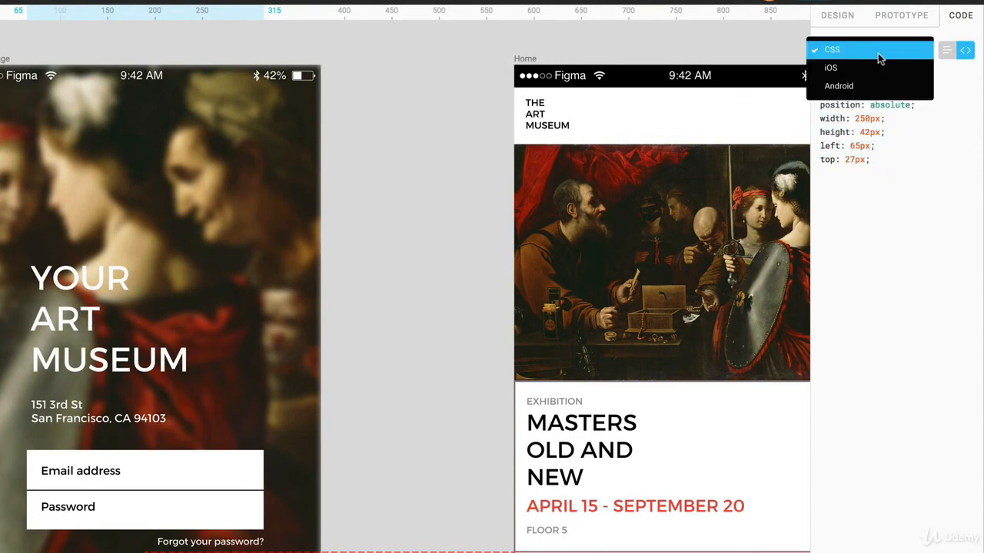
{"action": "left_click", "coordinate": [853, 71]}
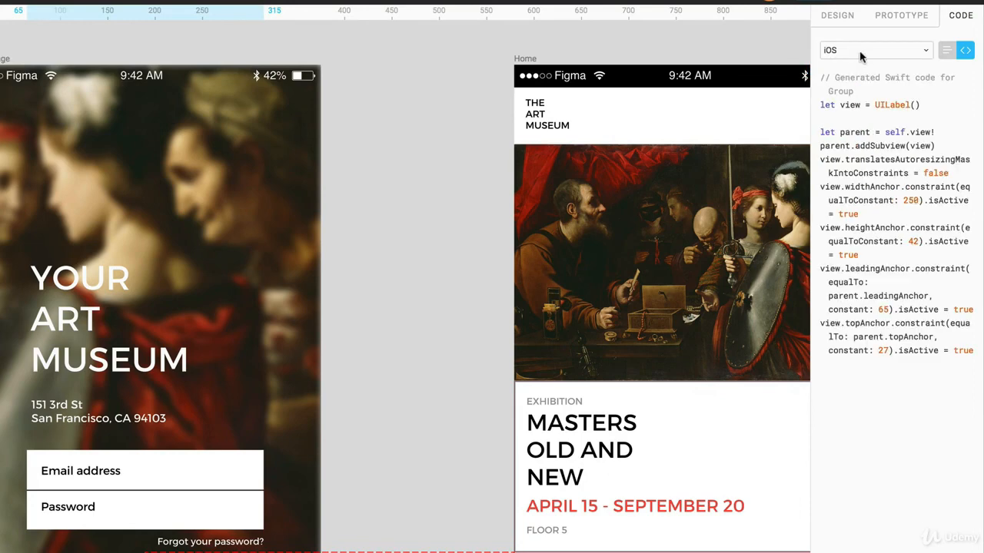
{"action": "left_click", "coordinate": [859, 54]}
{"action": "left_click", "coordinate": [858, 65]}
{"action": "left_click", "coordinate": [946, 51]}
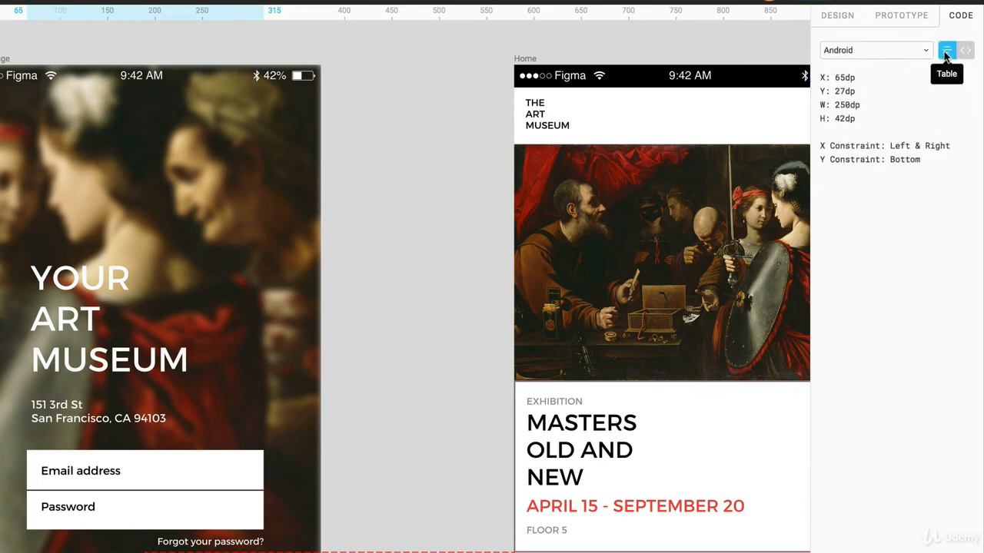
{"action": "left_click", "coordinate": [963, 51]}
{"action": "left_click", "coordinate": [945, 53]}
{"action": "left_click", "coordinate": [965, 50]}
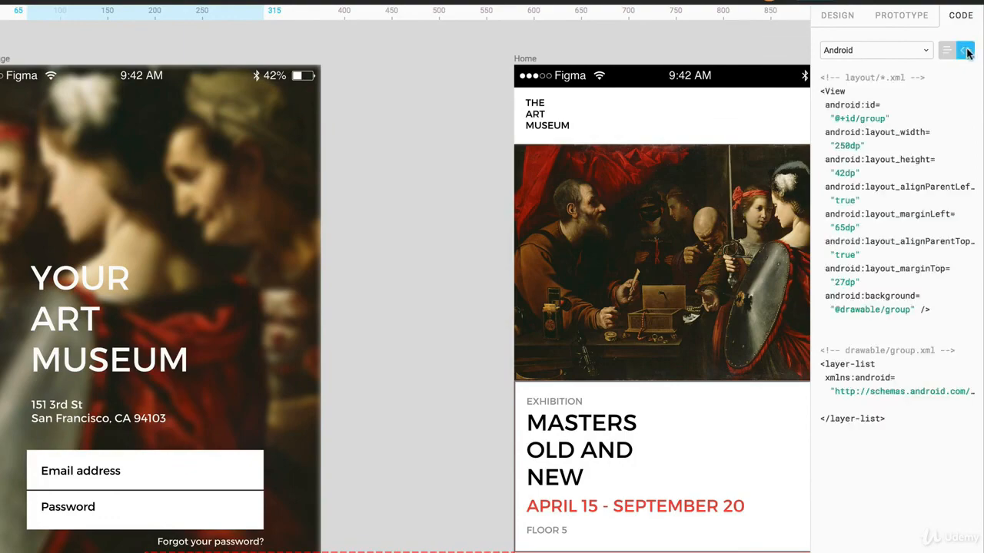
Step: Select the location pin icon on the Home frame and highlight its Android code
{"action": "scroll", "coordinate": [600, 272], "scroll_direction": "right", "scroll_amount": 3}
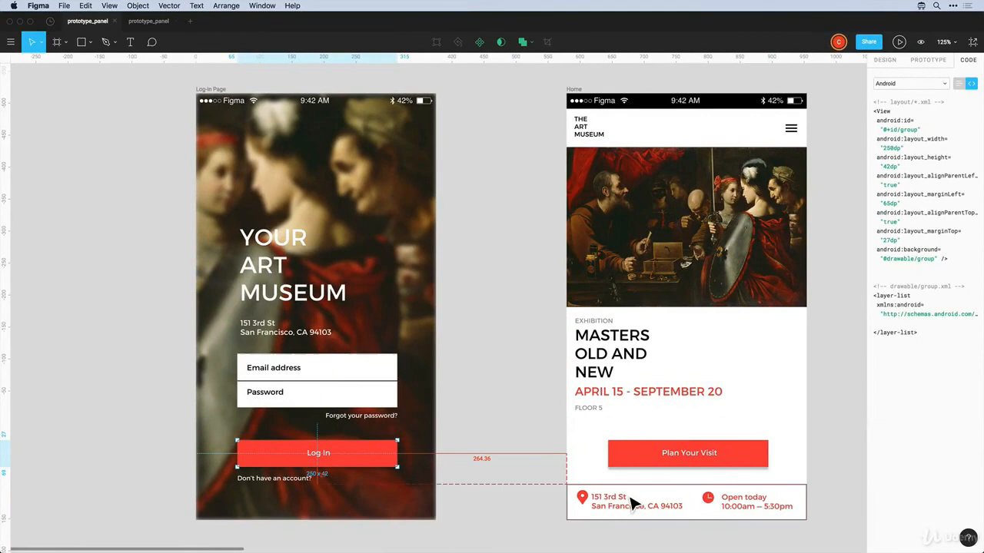
{"action": "double_click", "coordinate": [587, 504]}
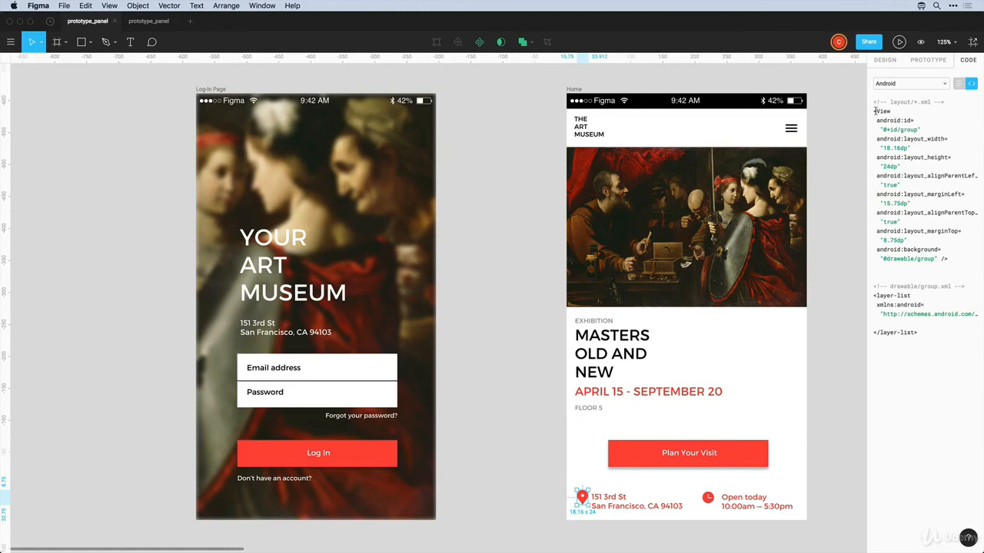
{"action": "left_click_drag", "start_coordinate": [874, 110], "coordinate": [953, 321]}
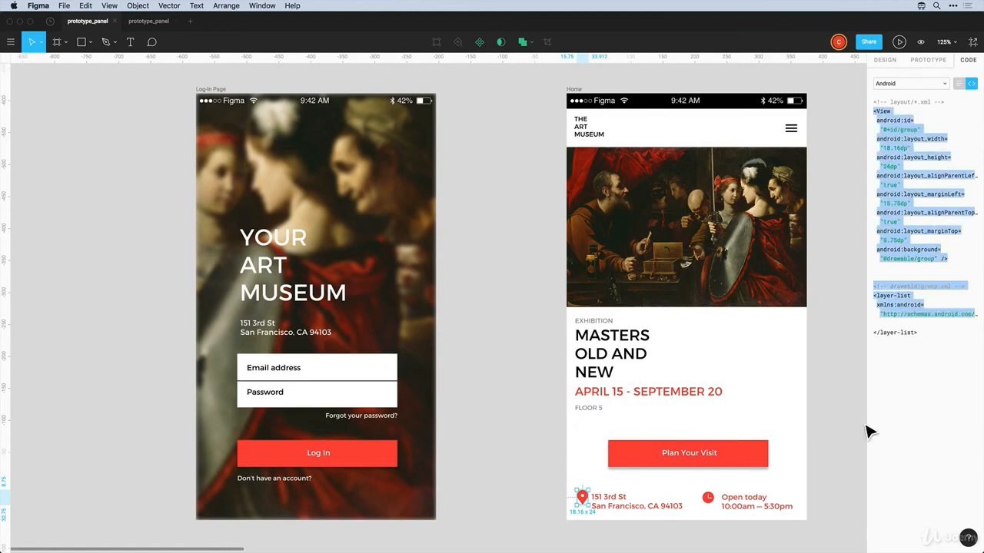
Step: Examine the Home frame painting's CSS code and its table of properties, including the image file name
{"action": "left_click", "coordinate": [707, 228]}
{"action": "left_click", "coordinate": [905, 83]}
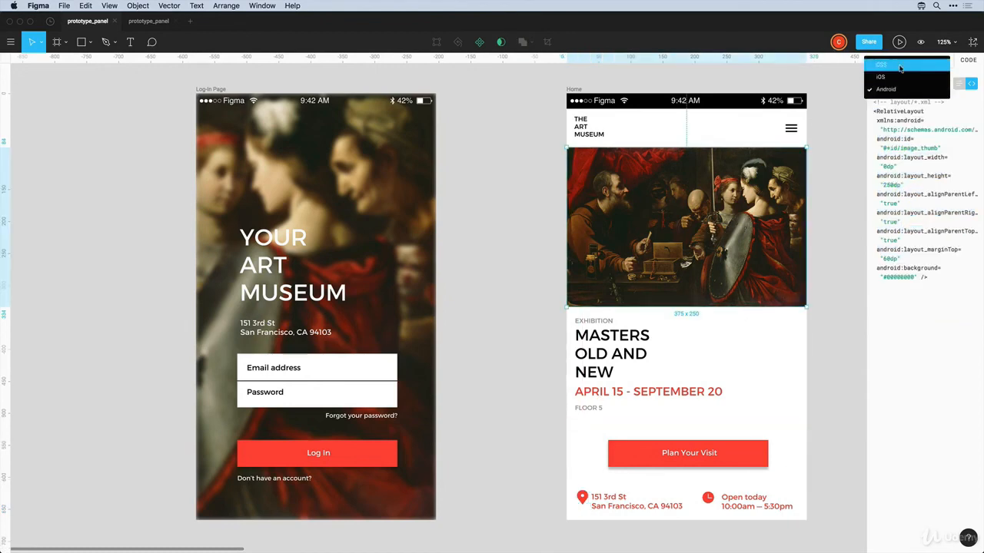
{"action": "left_click", "coordinate": [901, 66]}
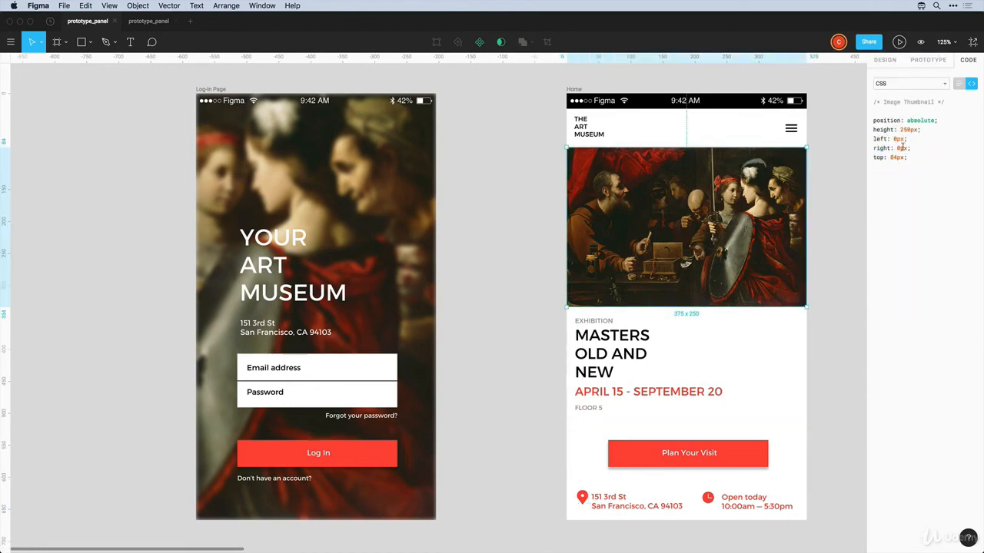
{"action": "left_click", "coordinate": [913, 85]}
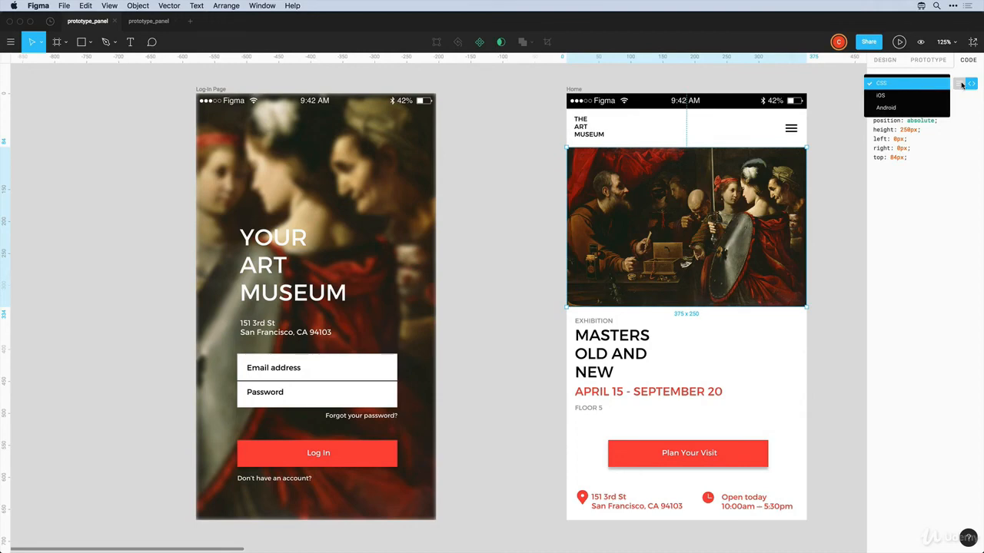
{"action": "left_click", "coordinate": [960, 85]}
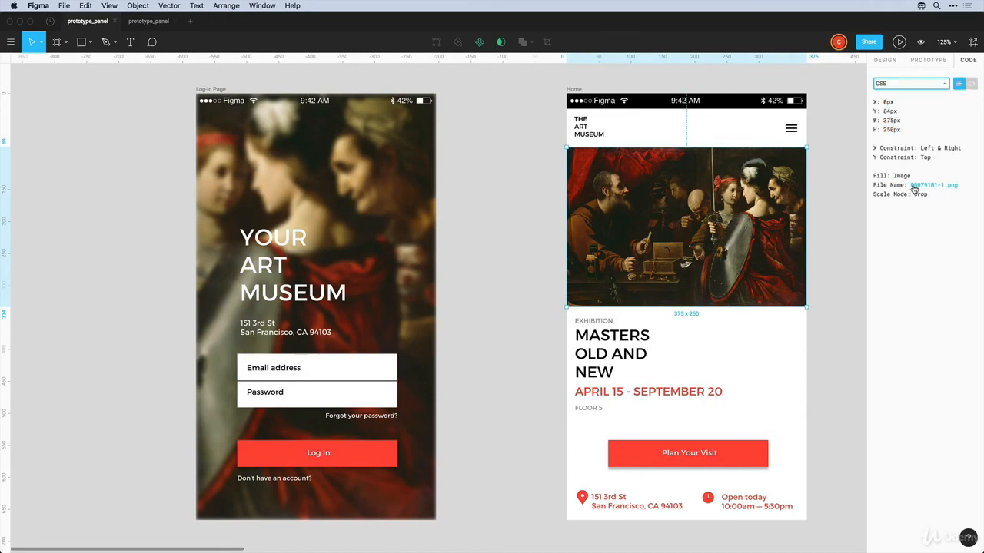
{"action": "left_click", "coordinate": [953, 189]}
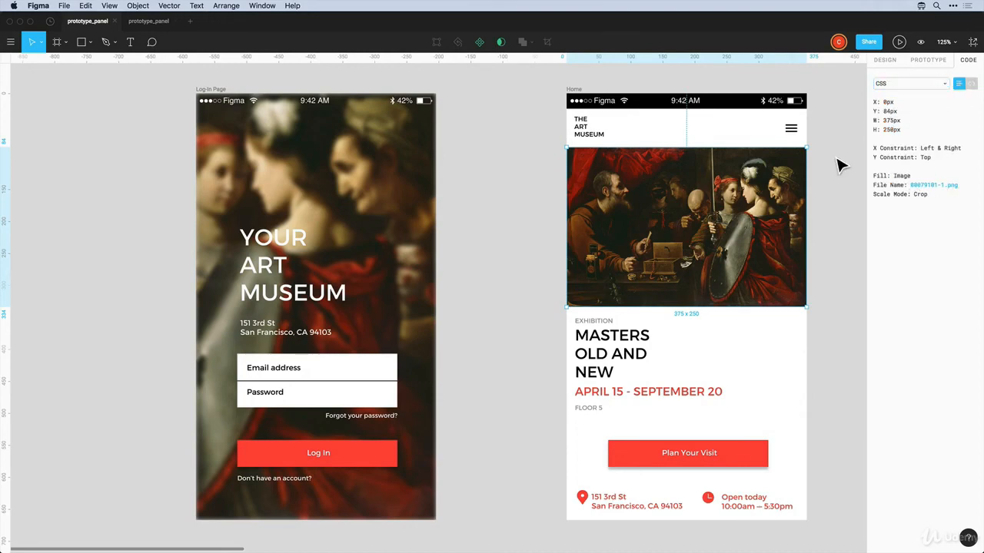
{"action": "left_click", "coordinate": [830, 164]}
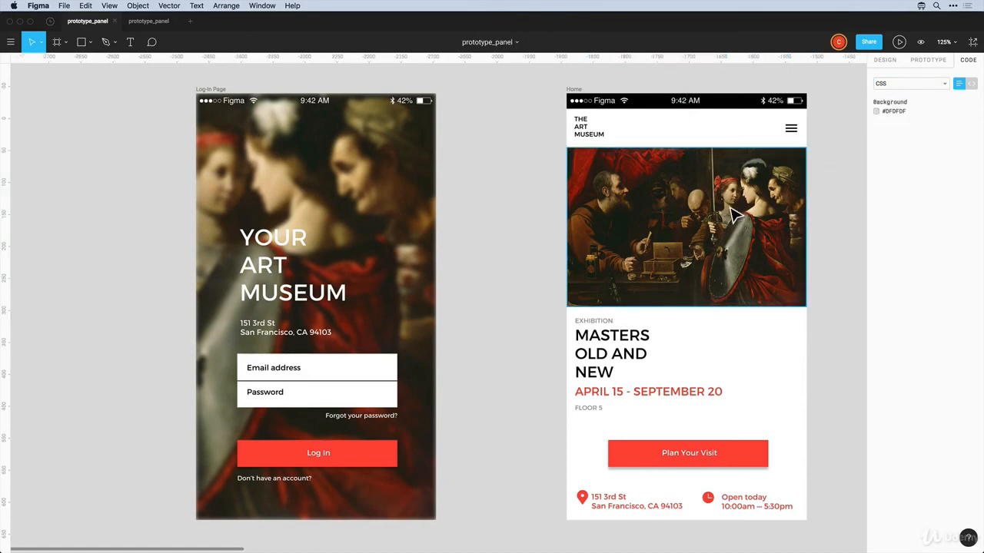
Step: Select the Become a Member text on the Menu frame and examine its font family, style, size, line height and alignment
{"action": "scroll", "coordinate": [734, 218], "scroll_direction": "right", "scroll_amount": 3}
{"action": "scroll", "coordinate": [681, 222], "scroll_direction": "right", "scroll_amount": 3}
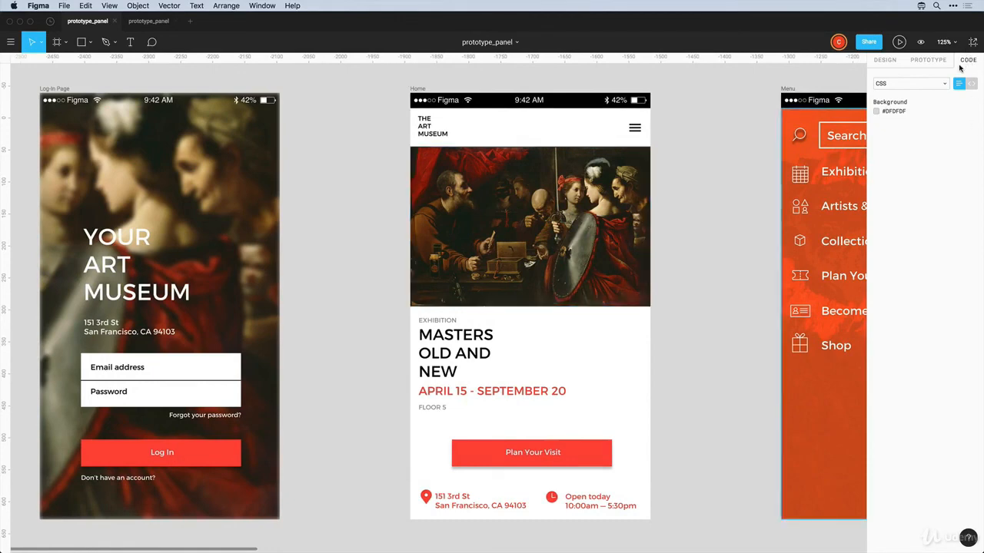
{"action": "scroll", "coordinate": [788, 146], "scroll_direction": "right", "scroll_amount": 5}
{"action": "scroll", "coordinate": [780, 161], "scroll_direction": "right", "scroll_amount": 3}
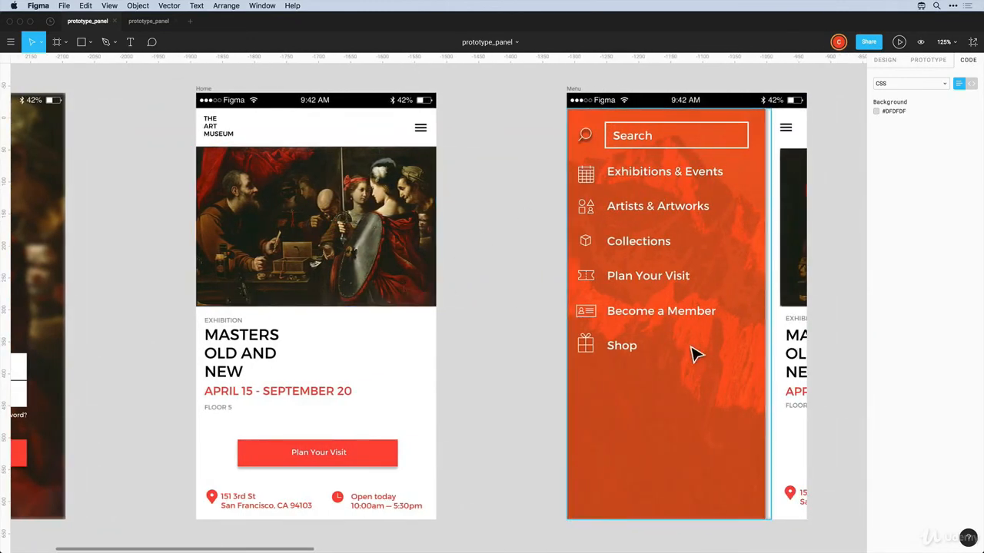
{"action": "left_click", "coordinate": [656, 320]}
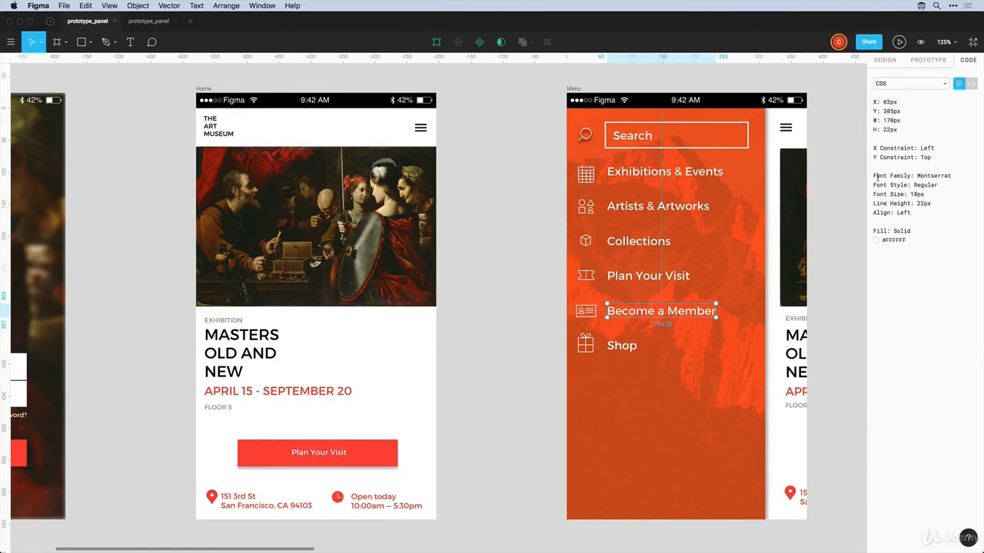
{"action": "left_click_drag", "start_coordinate": [873, 175], "coordinate": [916, 215]}
{"action": "left_click", "coordinate": [916, 215]}
{"action": "left_click_drag", "start_coordinate": [874, 175], "coordinate": [912, 211]}
{"action": "left_click", "coordinate": [912, 210]}
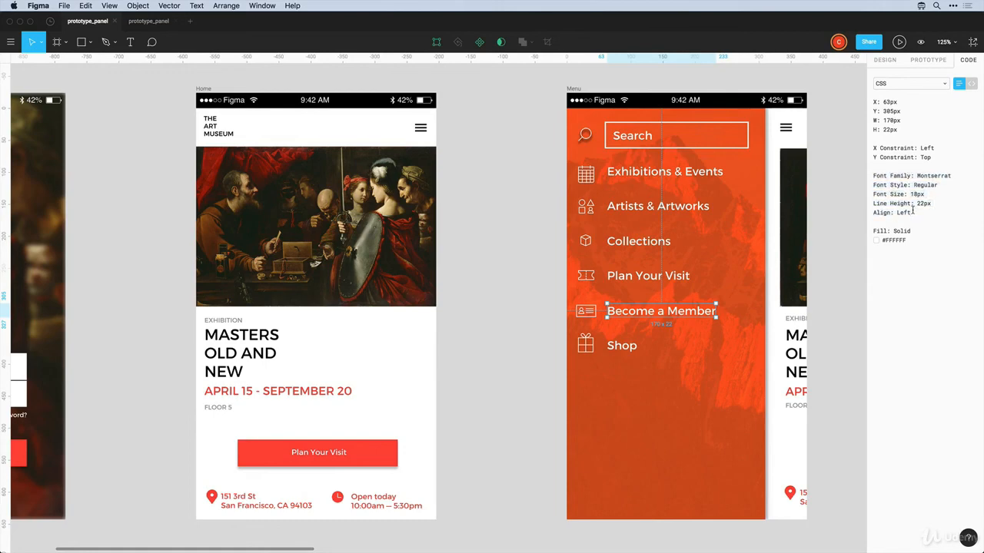